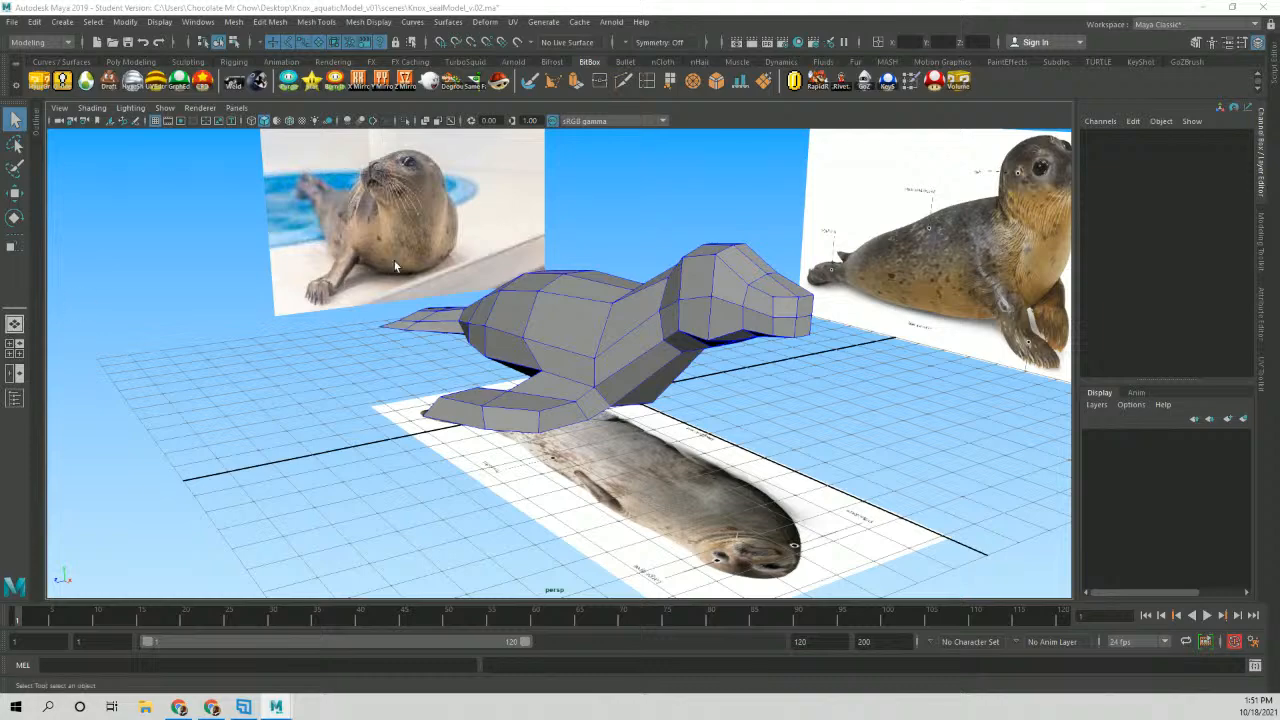
Examine the half seal model from several sides against the reference photos and return it to object selection.
{"action": "left_click_drag", "start_coordinate": [574, 301], "coordinate": [612, 330], "text": "alt"}
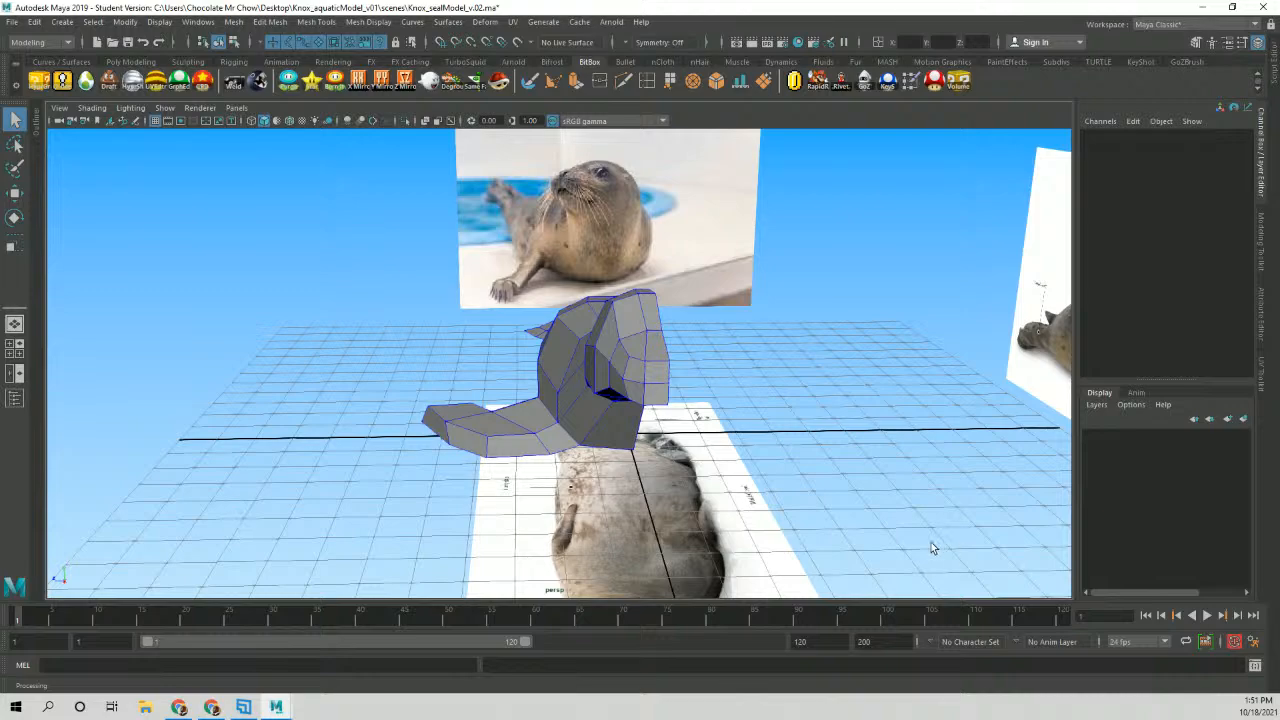
{"action": "left_click_drag", "start_coordinate": [644, 290], "coordinate": [586, 317], "text": "alt"}
{"action": "scroll", "coordinate": [614, 317], "scroll_direction": "up", "scroll_amount": 2}
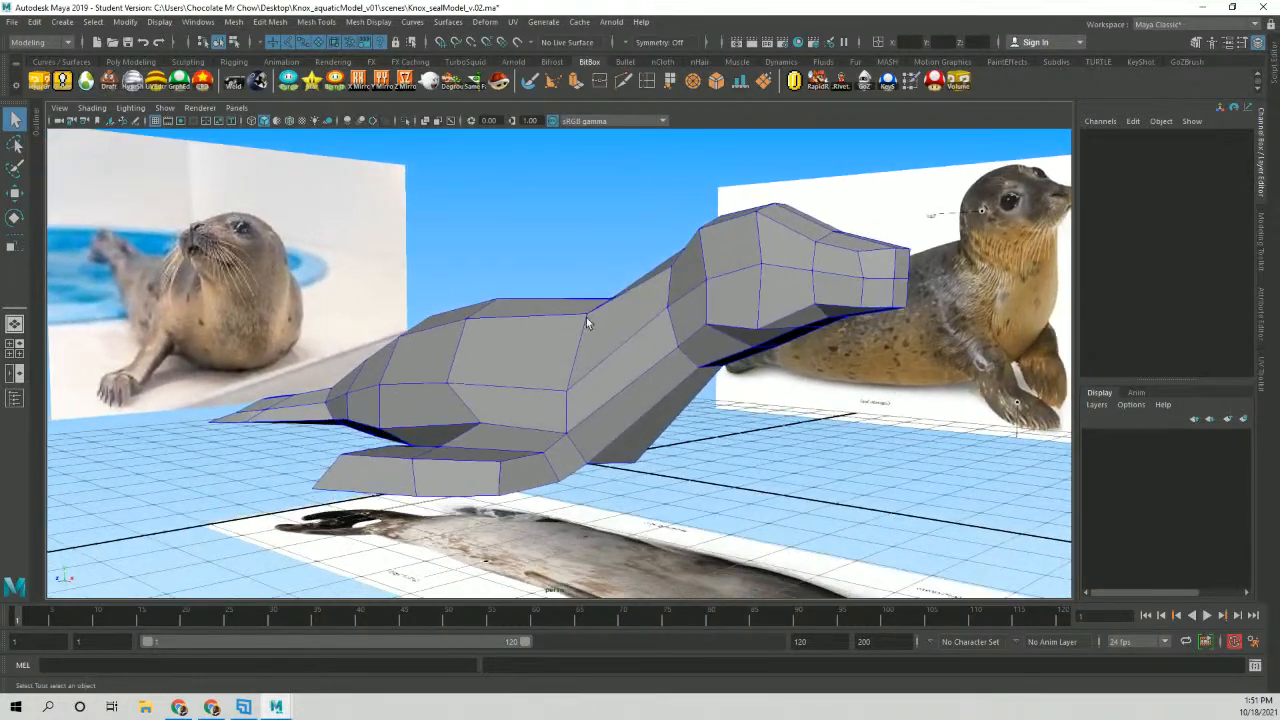
{"action": "left_click_drag", "start_coordinate": [517, 294], "coordinate": [537, 293], "text": "alt"}
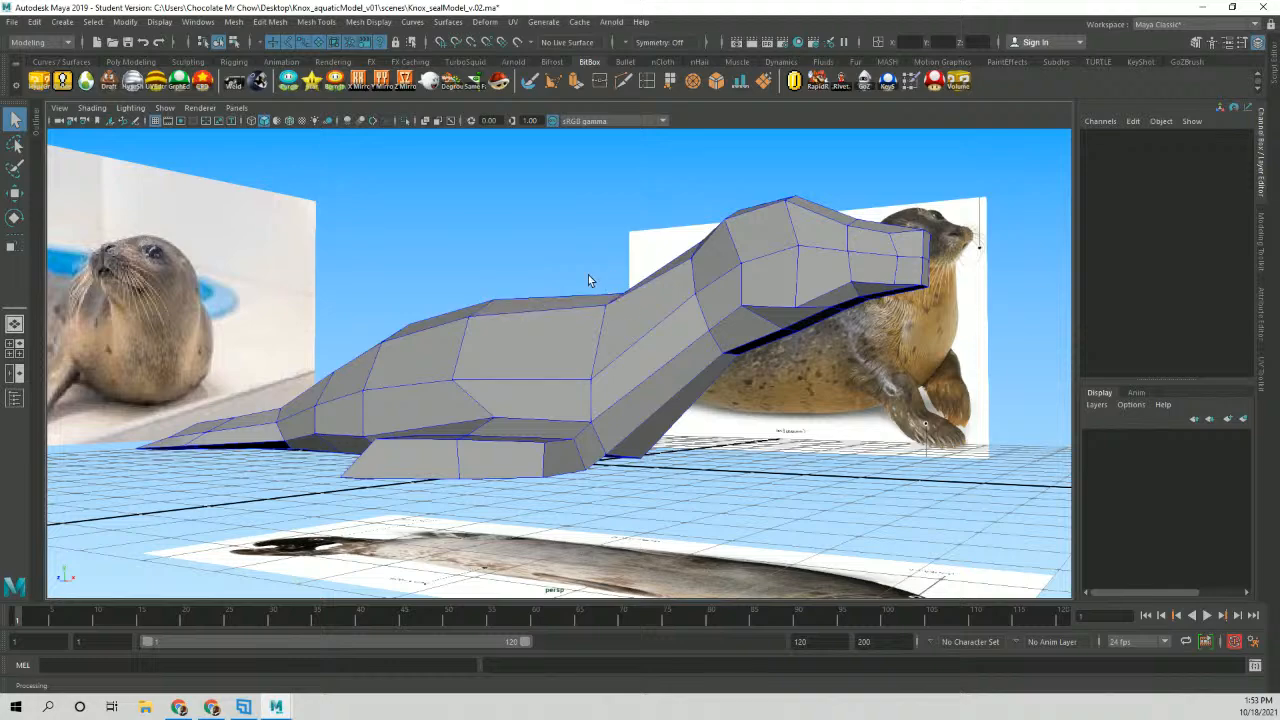
{"action": "left_click_drag", "start_coordinate": [424, 268], "coordinate": [486, 290], "text": "alt"}
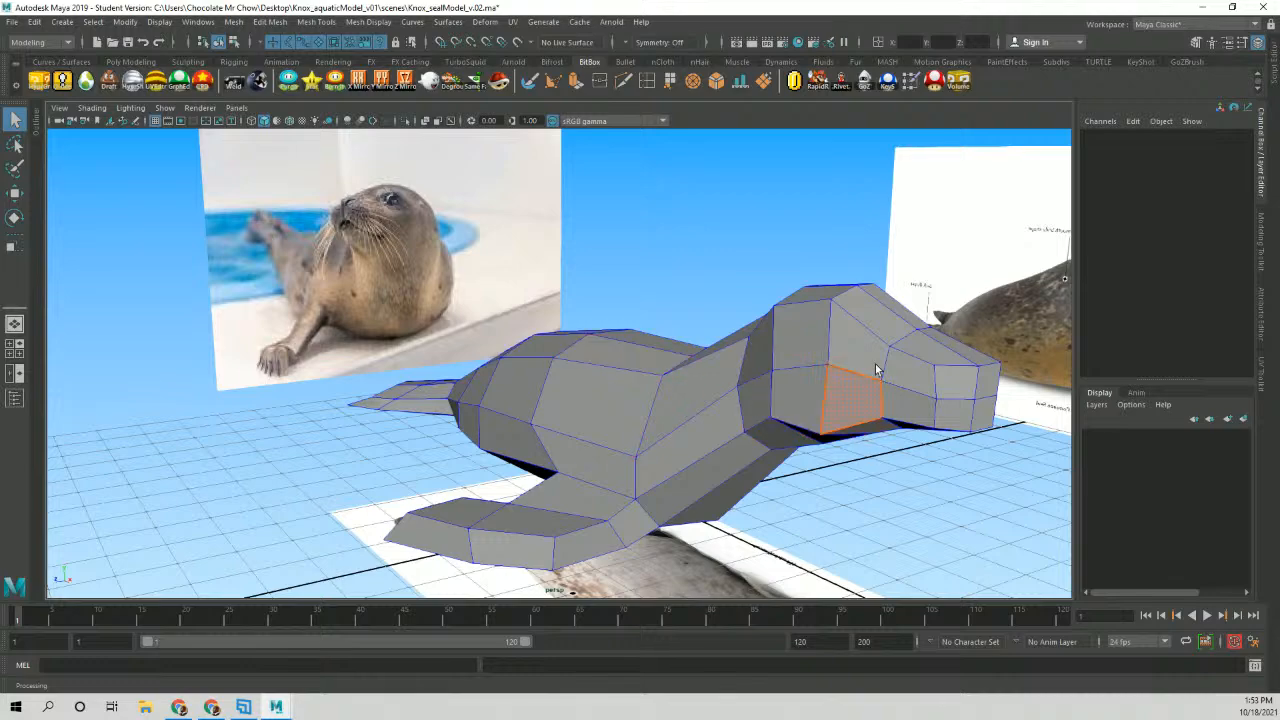
{"action": "left_click_drag", "start_coordinate": [876, 370], "coordinate": [500, 366], "text": "alt"}
{"action": "left_click", "coordinate": [496, 366]}
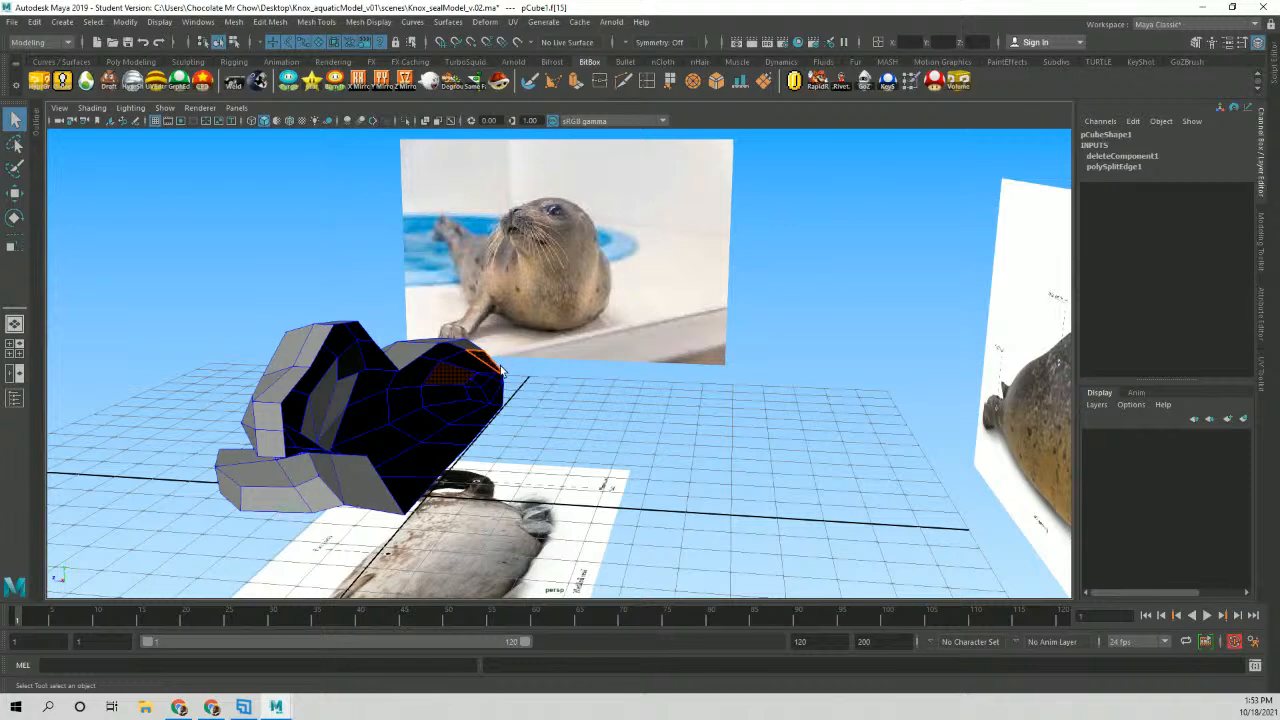
{"action": "middle_click_drag", "start_coordinate": [501, 368], "coordinate": [520, 392], "text": "alt"}
{"action": "right_click_drag", "start_coordinate": [509, 395], "coordinate": [564, 323]}
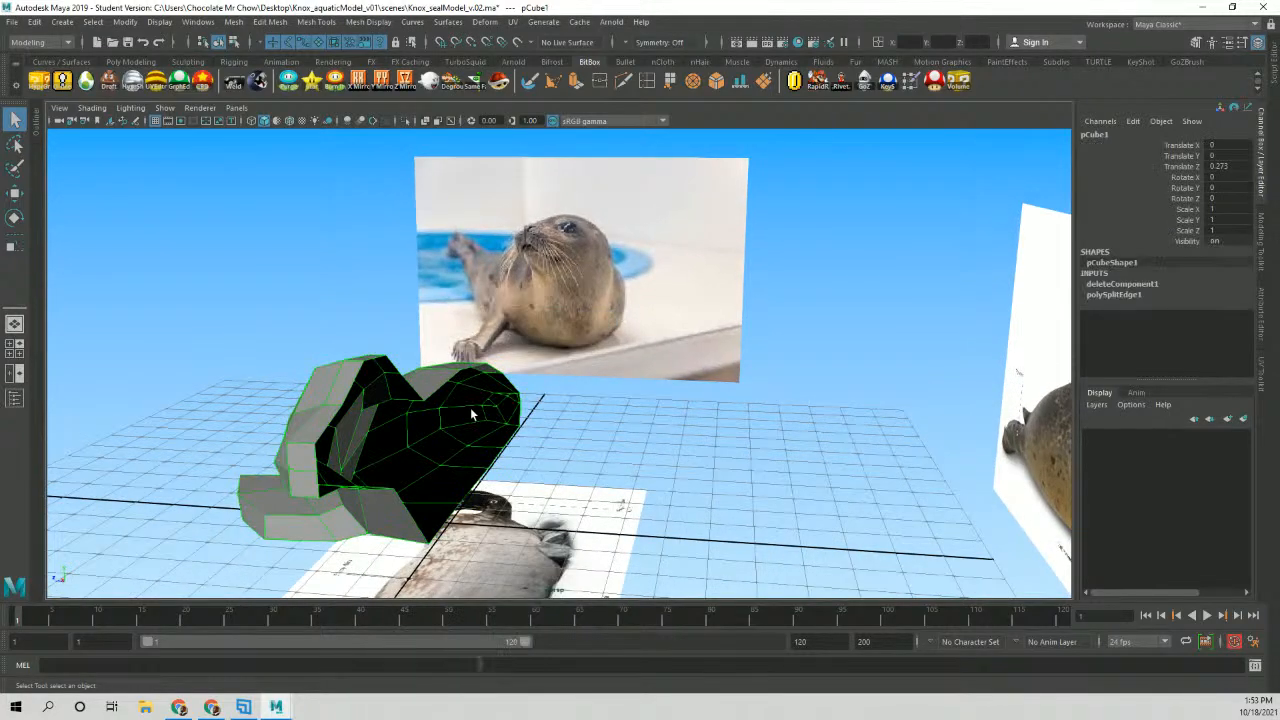
{"action": "left_click_drag", "start_coordinate": [470, 412], "coordinate": [785, 402], "text": "alt"}
{"action": "middle_click_drag", "start_coordinate": [475, 445], "coordinate": [535, 385], "text": "alt"}
{"action": "right_click_drag", "start_coordinate": [535, 385], "coordinate": [556, 385], "text": "alt"}
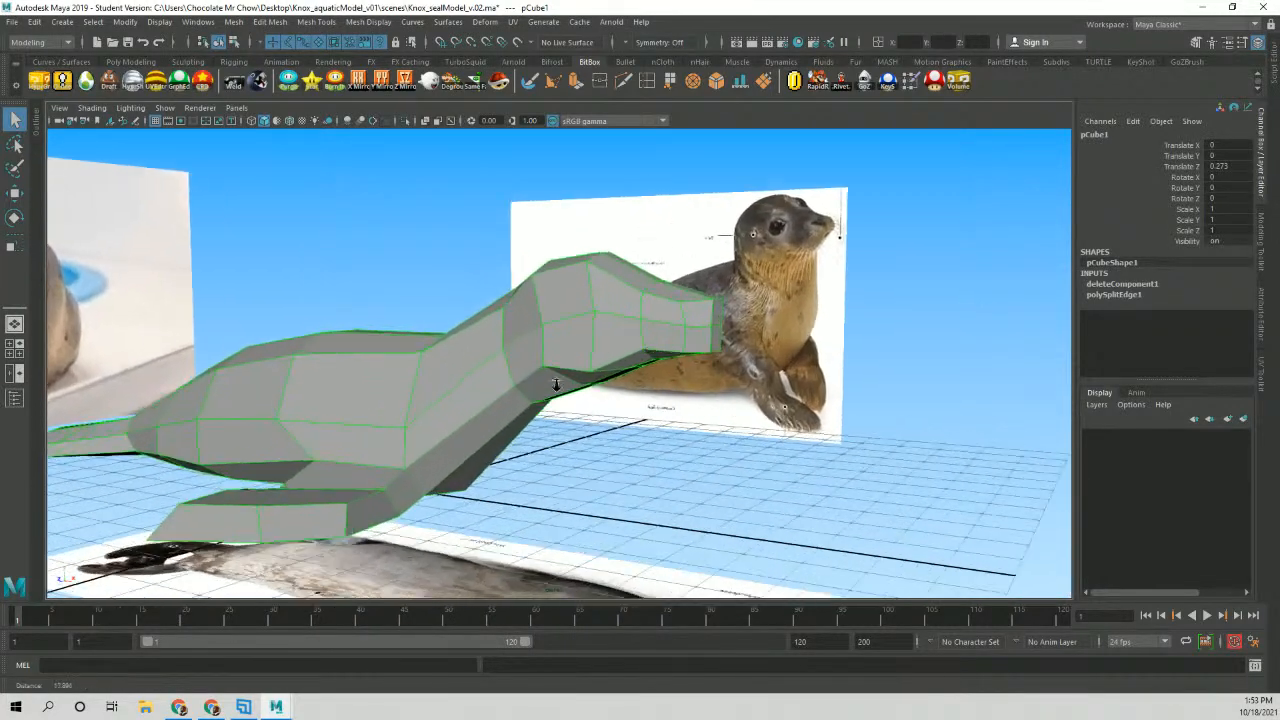
Move the upper side vertices of the back behind the neck outward to round the body.
{"action": "middle_click_drag", "start_coordinate": [556, 385], "coordinate": [693, 324], "text": "alt"}
{"action": "left_click_drag", "start_coordinate": [693, 324], "coordinate": [430, 319], "text": "alt"}
{"action": "right_click_drag", "start_coordinate": [430, 319], "coordinate": [388, 338], "text": "alt"}
{"action": "mouse_move", "coordinate": [443, 406]}
{"action": "left_mouse_down", "text": "alt"}
{"action": "mouse_move", "coordinate": [485, 394]}
{"action": "mouse_move", "coordinate": [467, 425]}
{"action": "mouse_move", "coordinate": [491, 434]}
{"action": "mouse_move", "coordinate": [463, 418]}
{"action": "left_mouse_up", "text": "alt"}
{"action": "key", "text": "w"}
{"action": "left_click_drag", "start_coordinate": [429, 377], "coordinate": [423, 362]}
{"action": "mouse_move", "coordinate": [482, 314]}
{"action": "left_mouse_down", "text": "alt"}
{"action": "mouse_move", "coordinate": [518, 320]}
{"action": "mouse_move", "coordinate": [502, 311]}
{"action": "left_mouse_up", "text": "alt"}
{"action": "left_click", "coordinate": [517, 309]}
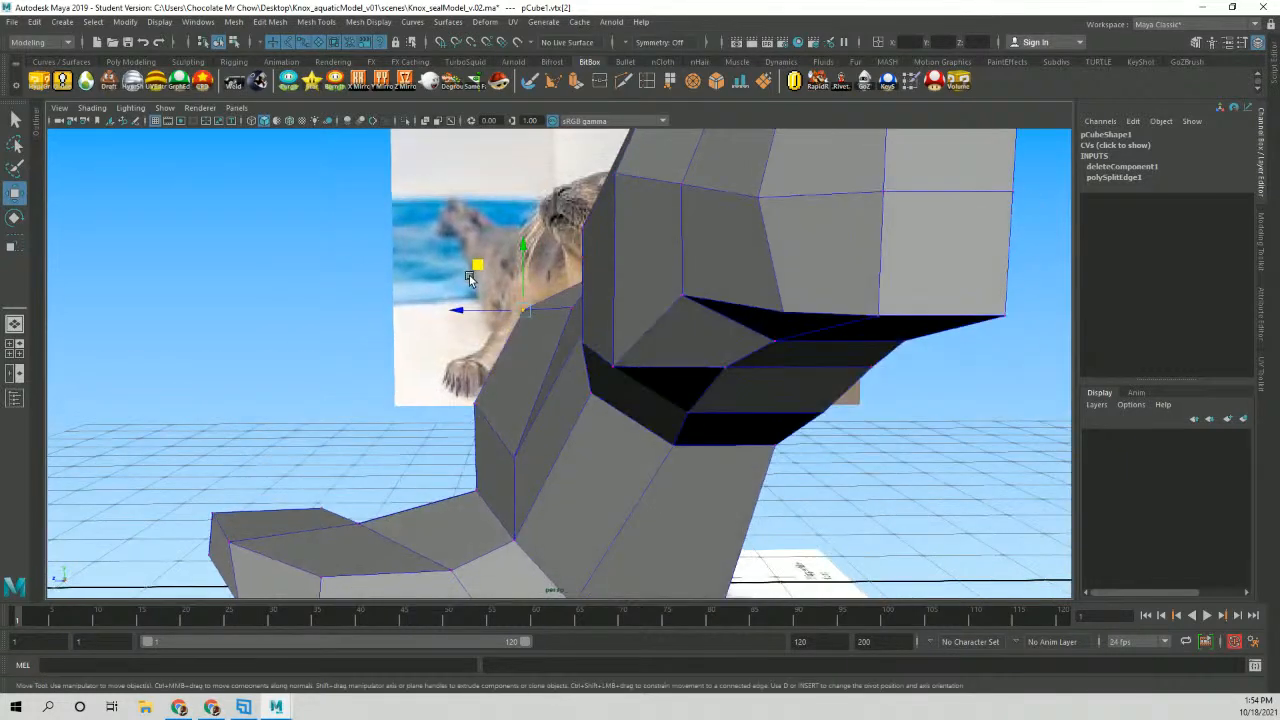
{"action": "left_click_drag", "start_coordinate": [476, 267], "coordinate": [463, 269]}
{"action": "left_click_drag", "start_coordinate": [463, 269], "coordinate": [494, 352], "text": "alt"}
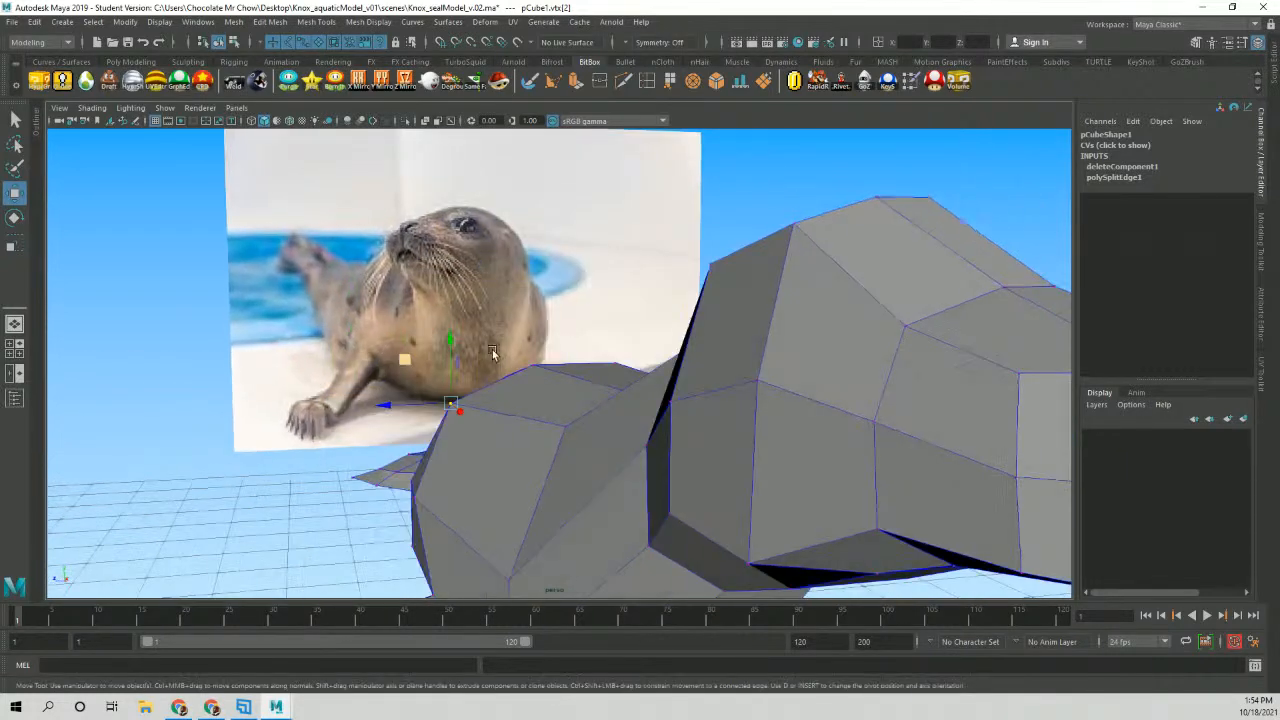
Reposition the vertex at the base of the neck and the upper side vertex near the seal's hips.
{"action": "left_click", "coordinate": [560, 427]}
{"action": "left_click_drag", "start_coordinate": [560, 427], "coordinate": [557, 352], "text": "alt"}
{"action": "left_click_drag", "start_coordinate": [483, 302], "coordinate": [550, 289]}
{"action": "left_click", "coordinate": [357, 346]}
{"action": "left_click_drag", "start_coordinate": [358, 347], "coordinate": [409, 351], "text": "alt"}
{"action": "left_click_drag", "start_coordinate": [345, 290], "coordinate": [334, 288]}
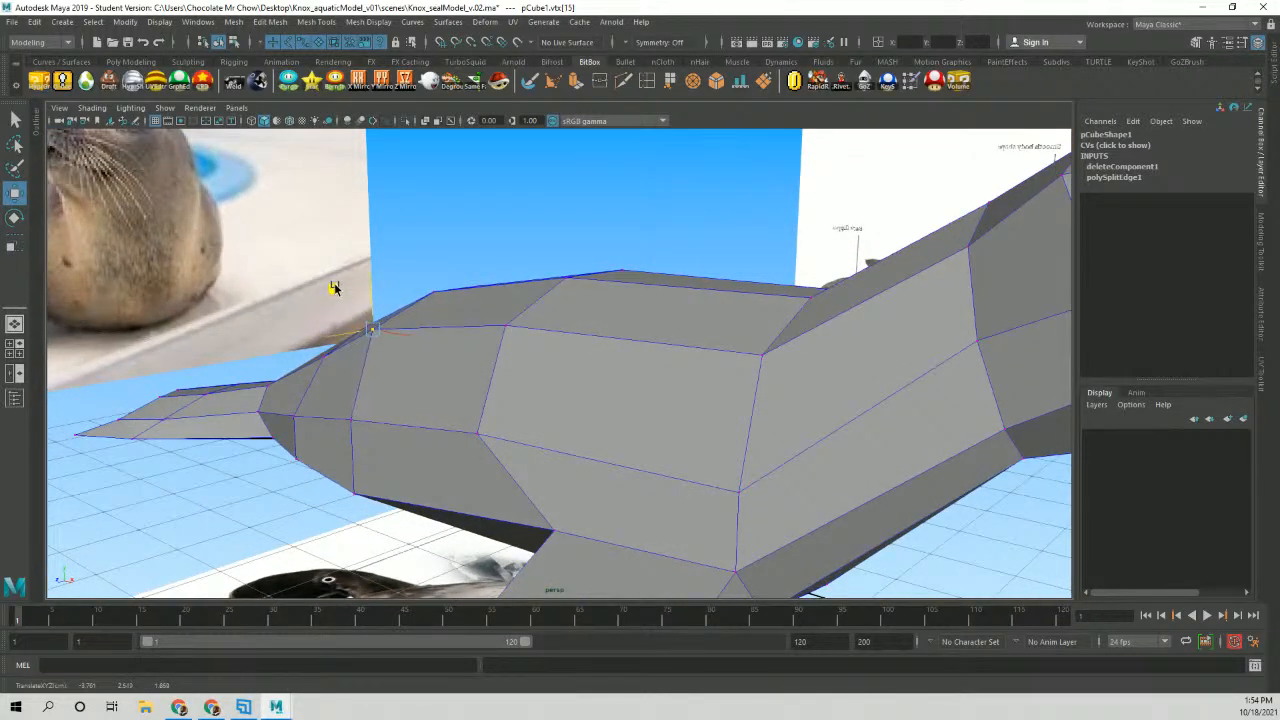
Adjust the top vertices along the centre line of the rear back to smooth the back profile.
{"action": "left_click", "coordinate": [343, 406]}
{"action": "left_click_drag", "start_coordinate": [310, 380], "coordinate": [370, 261], "text": "alt"}
{"action": "left_click", "coordinate": [372, 324]}
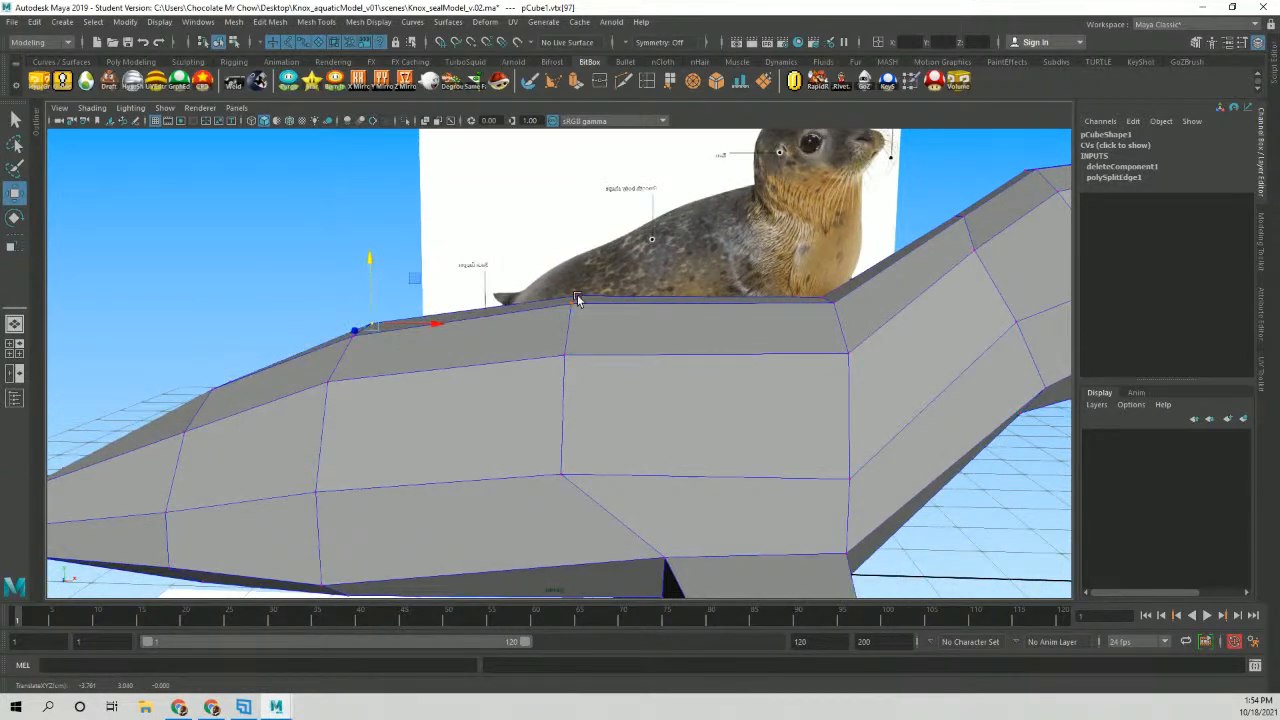
{"action": "left_click", "coordinate": [577, 300]}
{"action": "left_click_drag", "start_coordinate": [577, 300], "coordinate": [557, 259], "text": "alt"}
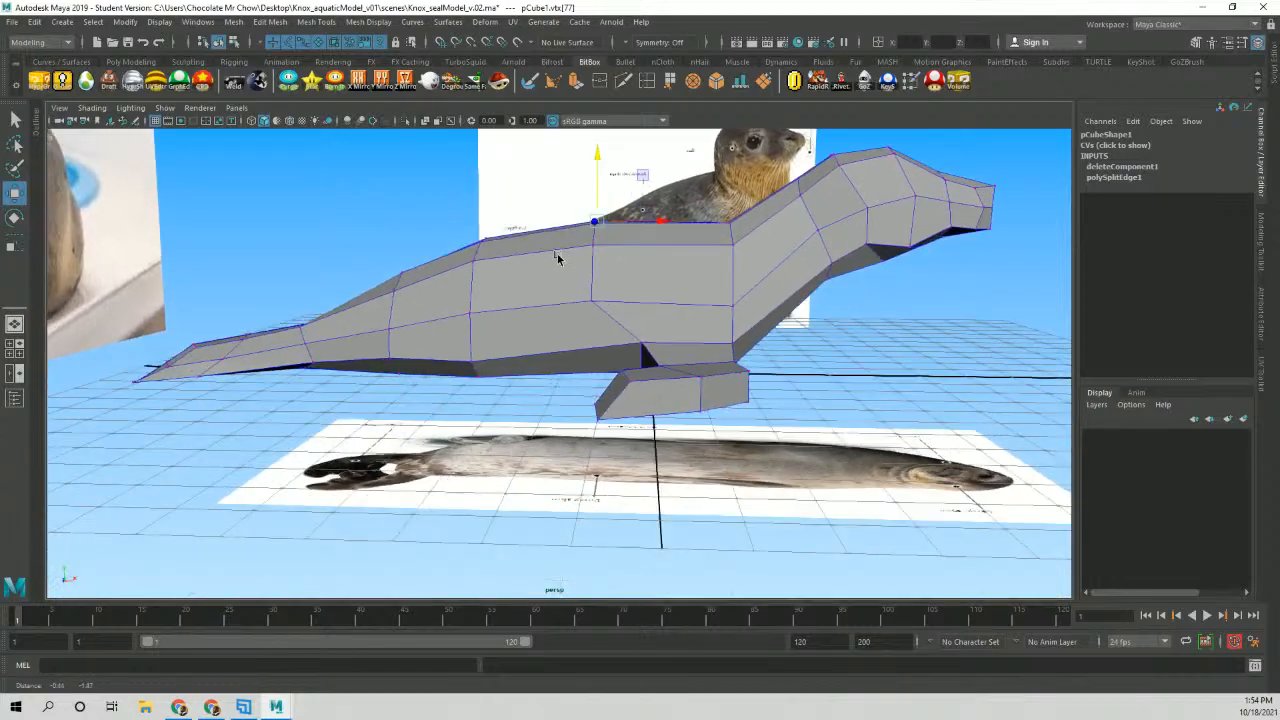
{"action": "middle_click_drag", "start_coordinate": [557, 259], "coordinate": [708, 310], "text": "alt"}
{"action": "right_click_drag", "start_coordinate": [563, 331], "coordinate": [631, 355], "text": "alt"}
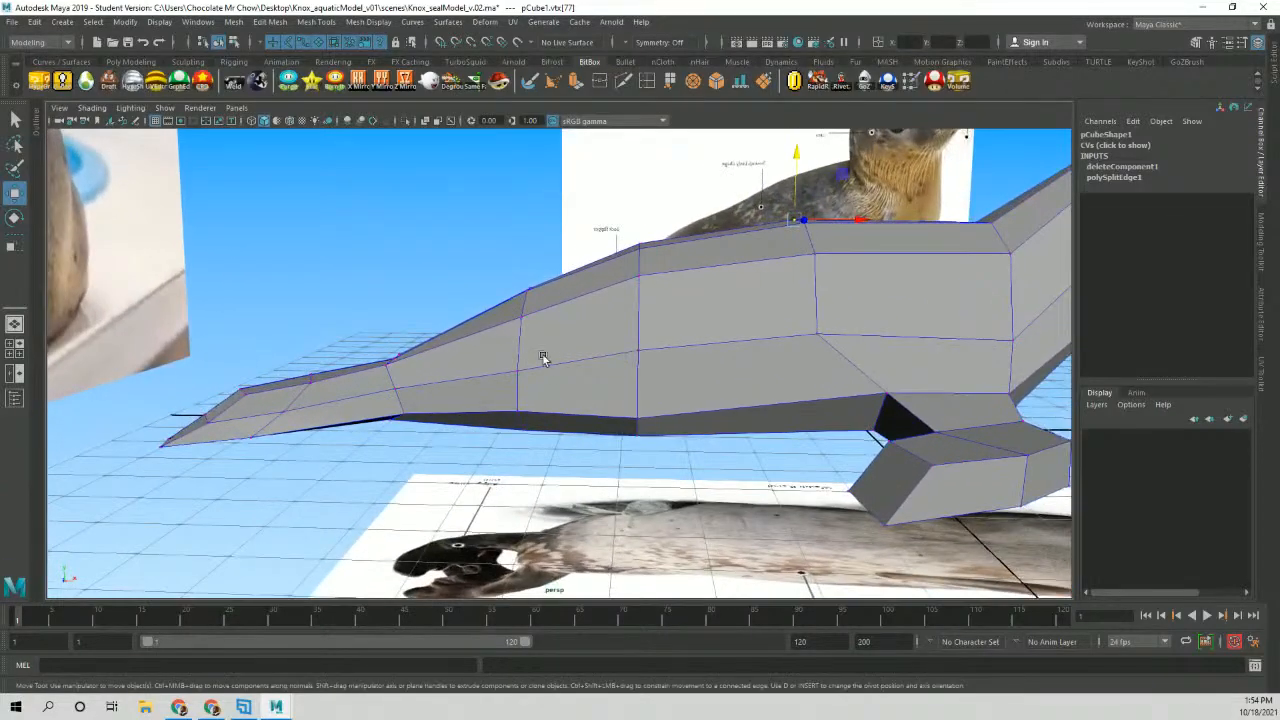
{"action": "left_click_drag", "start_coordinate": [543, 358], "coordinate": [501, 372], "text": "alt"}
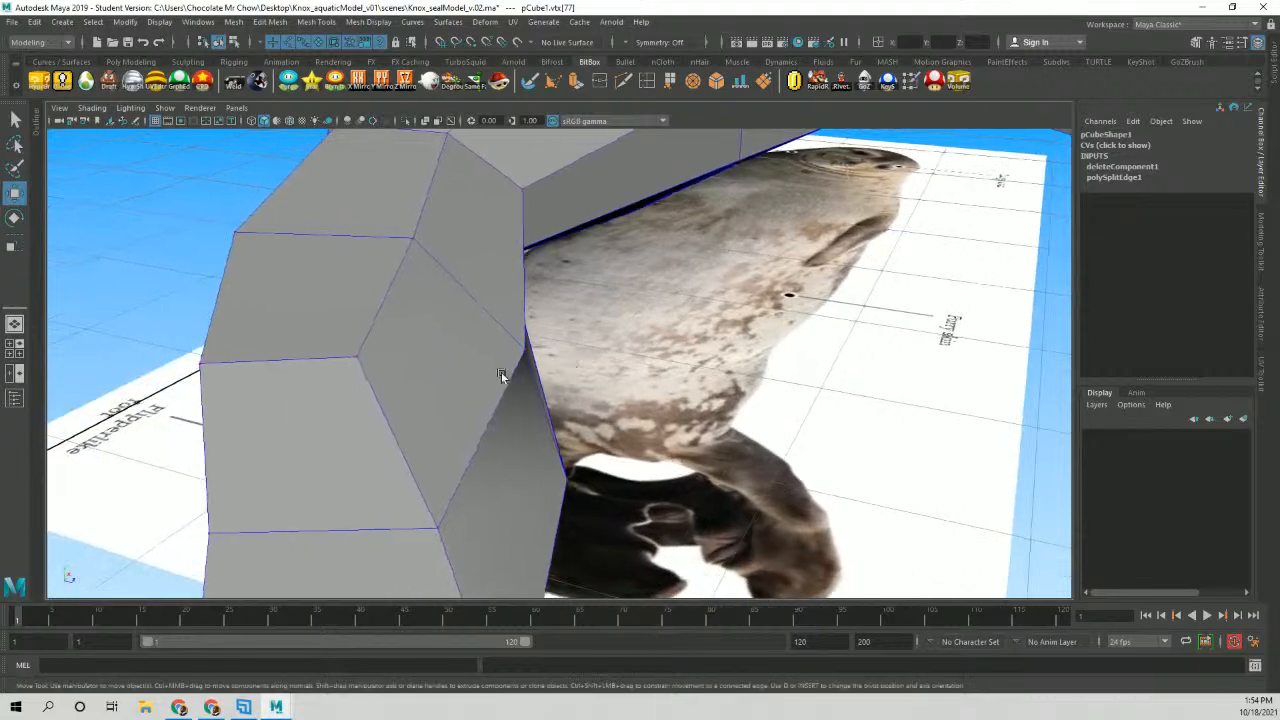
Move the cross edge on top of the rear flipper to reshape its surface.
{"action": "key", "text": "F10"}
{"action": "left_click", "coordinate": [309, 357]}
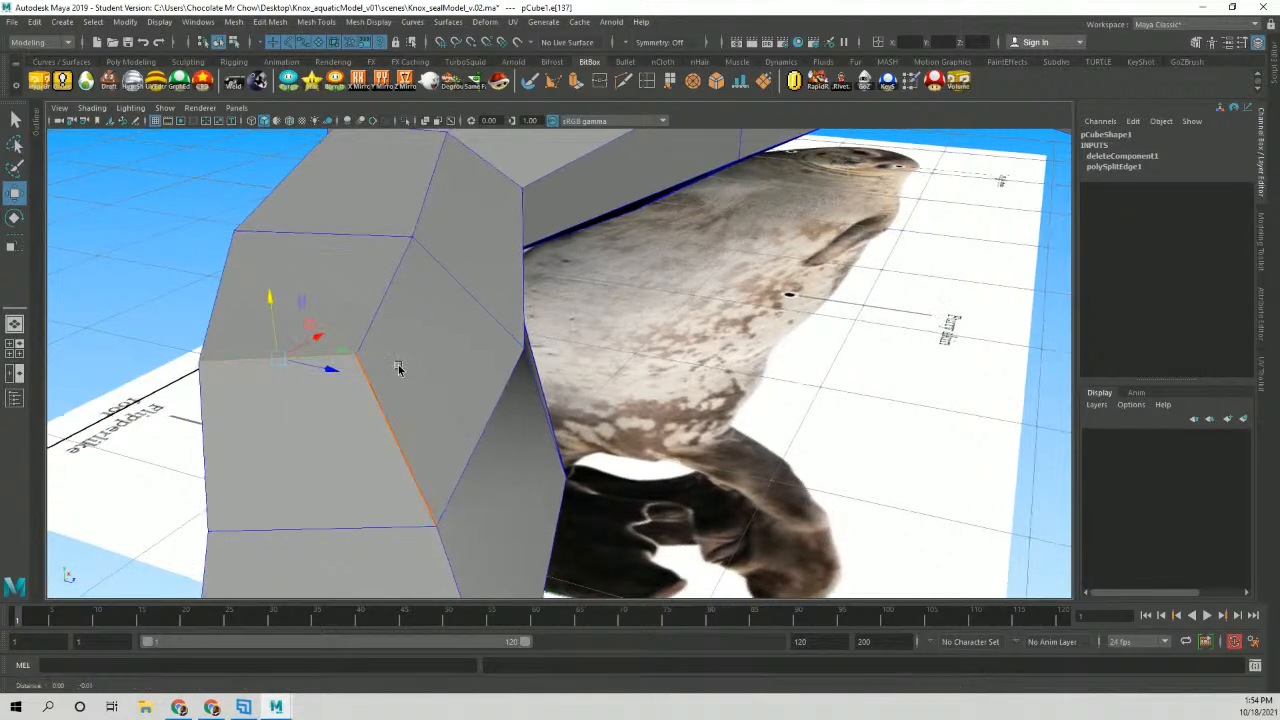
{"action": "mouse_move", "coordinate": [343, 350]}
{"action": "left_mouse_down"}
{"action": "mouse_move", "coordinate": [397, 354]}
{"action": "mouse_move", "coordinate": [371, 354]}
{"action": "mouse_move", "coordinate": [379, 366]}
{"action": "mouse_move", "coordinate": [374, 331]}
{"action": "mouse_move", "coordinate": [349, 323]}
{"action": "mouse_move", "coordinate": [391, 374]}
{"action": "mouse_move", "coordinate": [355, 328]}
{"action": "left_mouse_up"}
{"action": "right_click_drag", "start_coordinate": [403, 366], "coordinate": [376, 390]}
{"action": "mouse_move", "coordinate": [360, 380]}
{"action": "left_mouse_down", "text": "alt"}
{"action": "mouse_move", "coordinate": [400, 397]}
{"action": "mouse_move", "coordinate": [351, 383]}
{"action": "left_mouse_up", "text": "alt"}
{"action": "right_click_drag", "start_coordinate": [383, 339], "coordinate": [315, 345]}
Reposition two vertices along the inner side of the rear flipper to refine its outline.
{"action": "left_click", "coordinate": [375, 381]}
{"action": "left_click_drag", "start_coordinate": [375, 381], "coordinate": [424, 392], "text": "alt"}
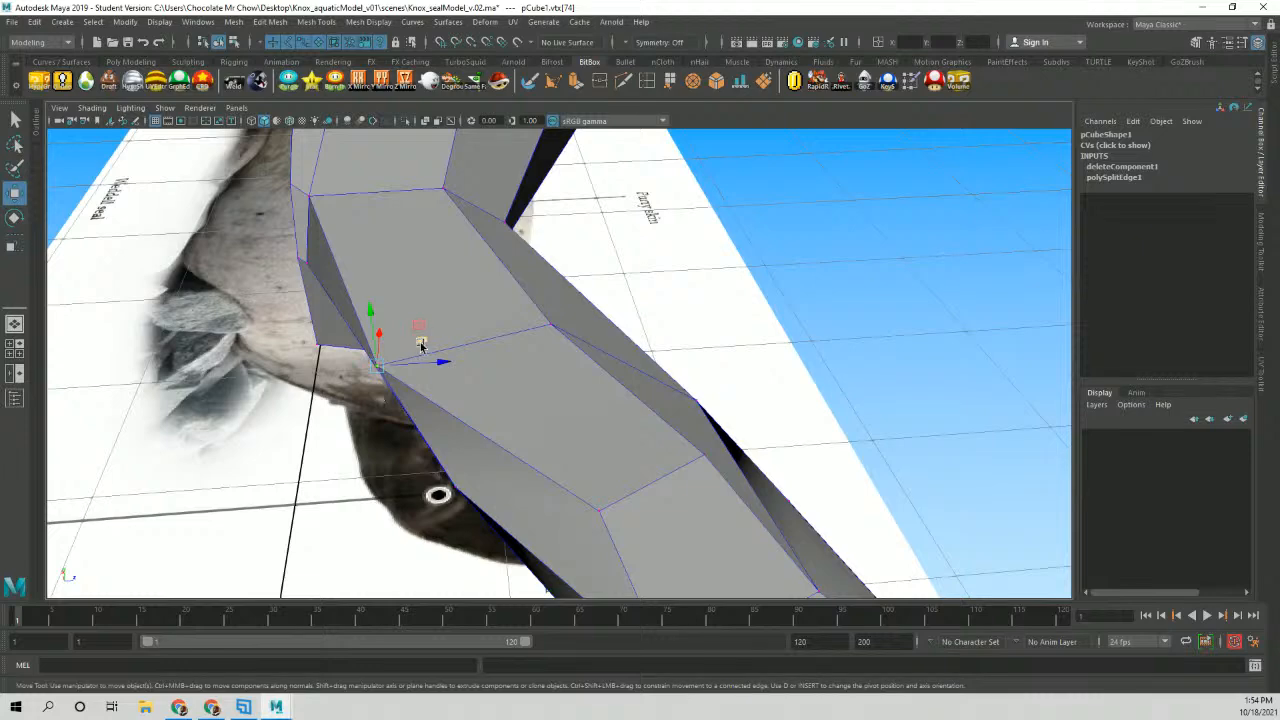
{"action": "mouse_move", "coordinate": [422, 344]}
{"action": "left_mouse_down"}
{"action": "mouse_move", "coordinate": [473, 338]}
{"action": "mouse_move", "coordinate": [480, 323]}
{"action": "mouse_move", "coordinate": [494, 332]}
{"action": "mouse_move", "coordinate": [427, 344]}
{"action": "left_mouse_up"}
{"action": "left_click_drag", "start_coordinate": [515, 337], "coordinate": [493, 312], "text": "alt"}
{"action": "left_click", "coordinate": [429, 342]}
{"action": "middle_click_drag", "start_coordinate": [515, 343], "coordinate": [550, 271], "text": "alt"}
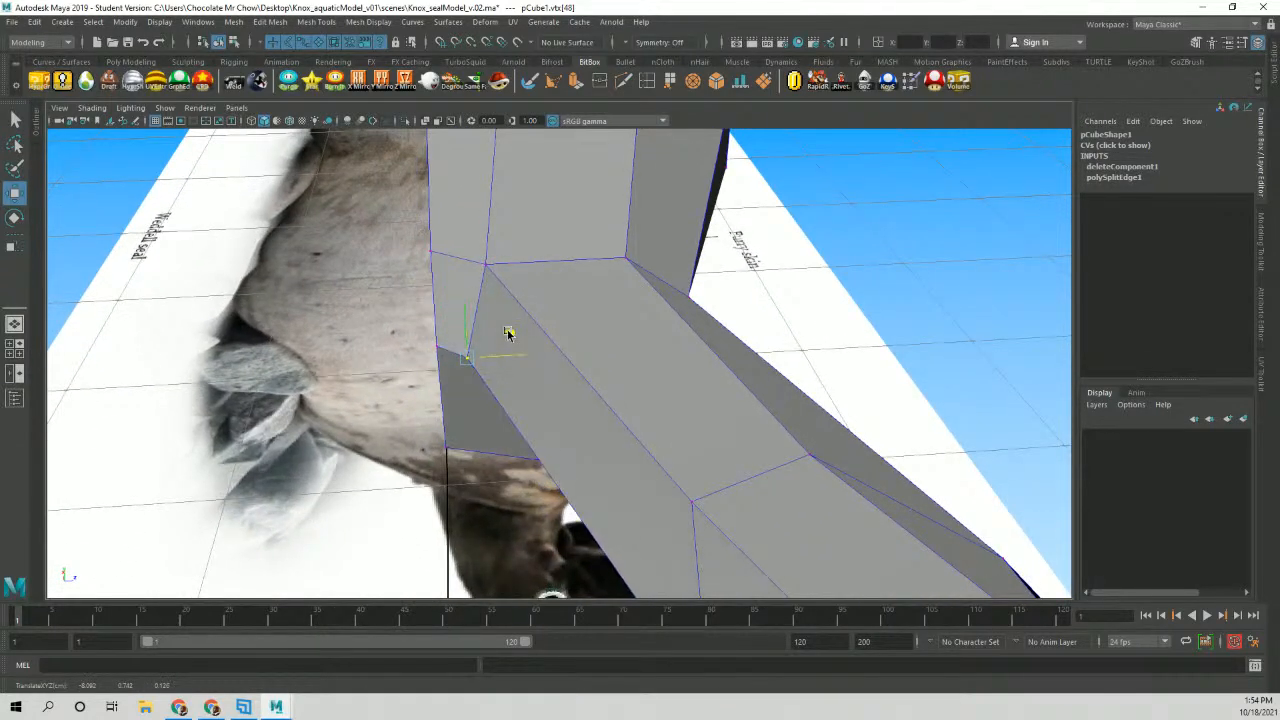
{"action": "left_click_drag", "start_coordinate": [509, 334], "coordinate": [458, 225], "text": "alt"}
Select the open border edges along the half model's centre and close them with Fill Hole.
{"action": "left_click", "coordinate": [458, 216]}
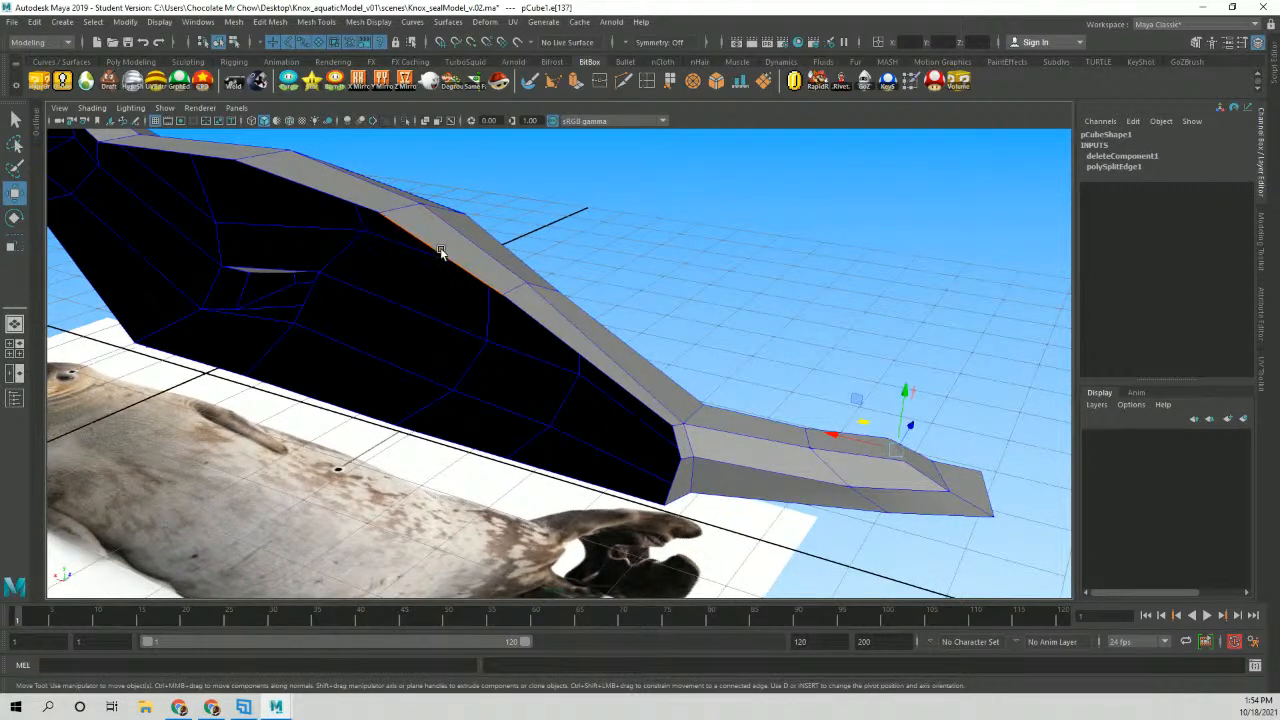
{"action": "double_click", "coordinate": [441, 252]}
{"action": "left_click_drag", "start_coordinate": [508, 263], "coordinate": [442, 270], "text": "alt"}
{"action": "middle_click_drag", "start_coordinate": [442, 270], "coordinate": [535, 284], "text": "alt"}
{"action": "left_click_drag", "start_coordinate": [535, 284], "coordinate": [520, 286], "text": "alt"}
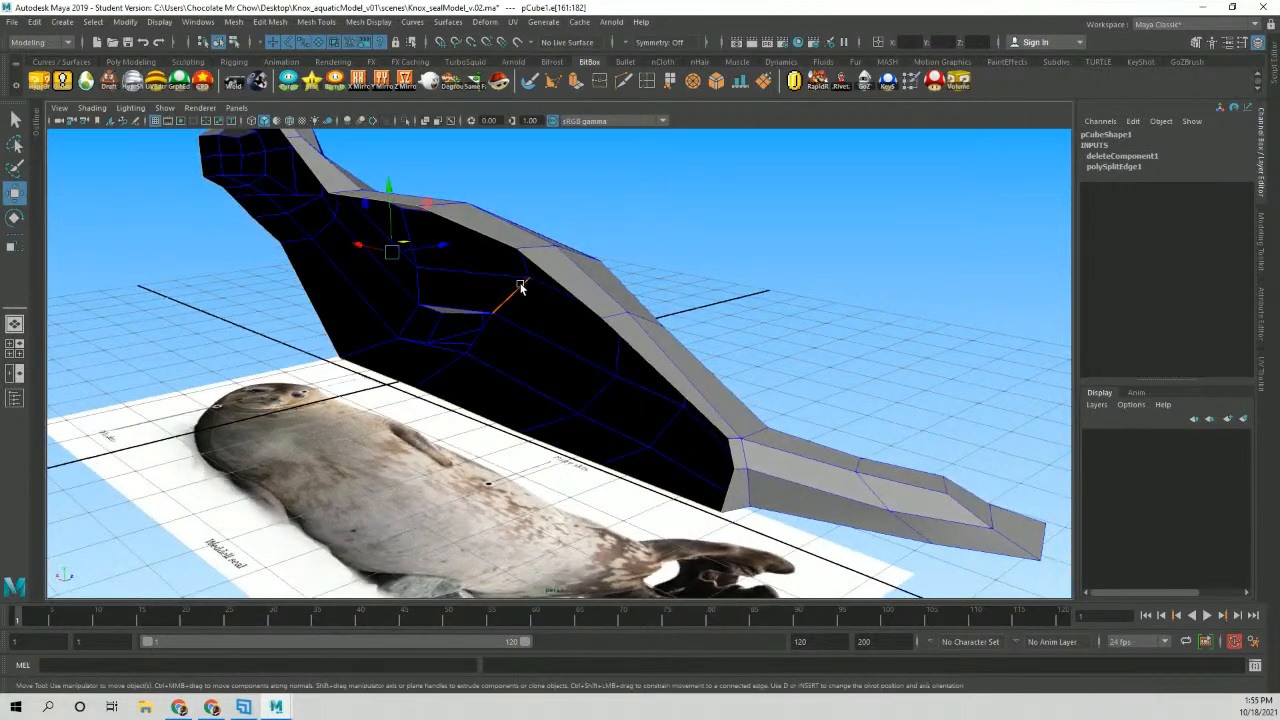
{"action": "right_click", "coordinate": [520, 286], "text": "shift"}
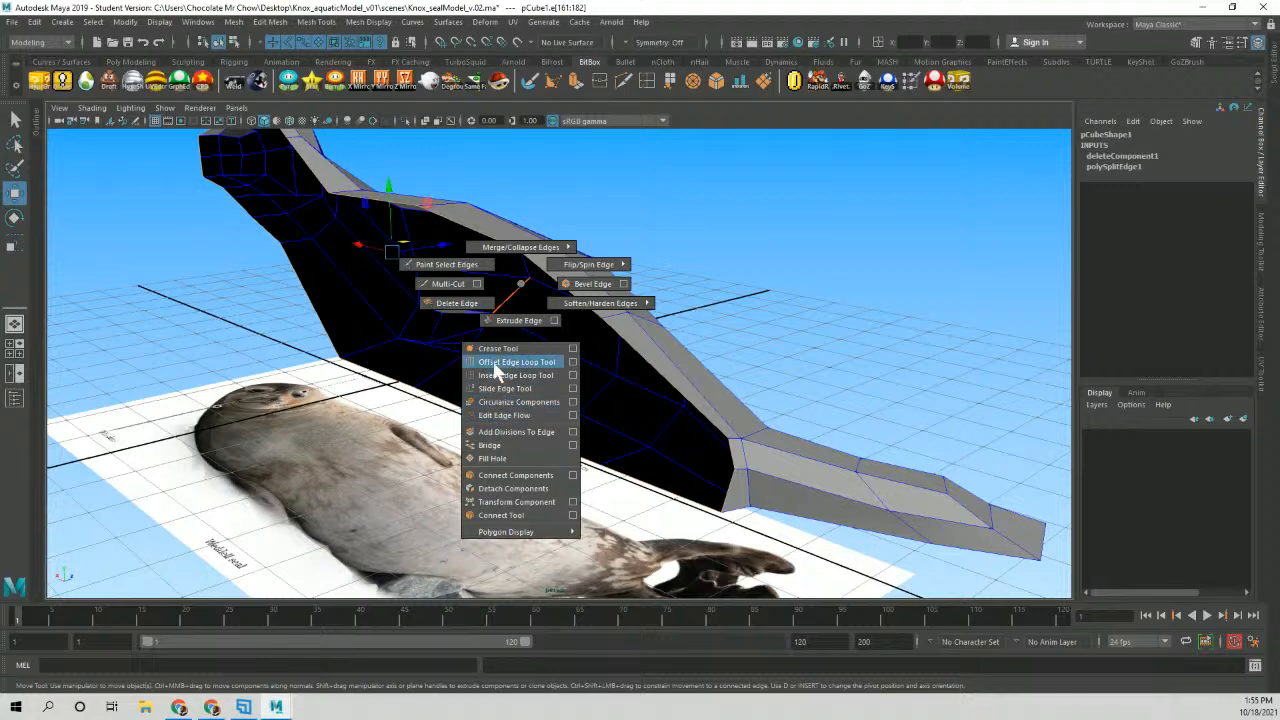
{"action": "left_click", "coordinate": [492, 458]}
{"action": "left_click_drag", "start_coordinate": [523, 443], "coordinate": [491, 357], "text": "alt"}
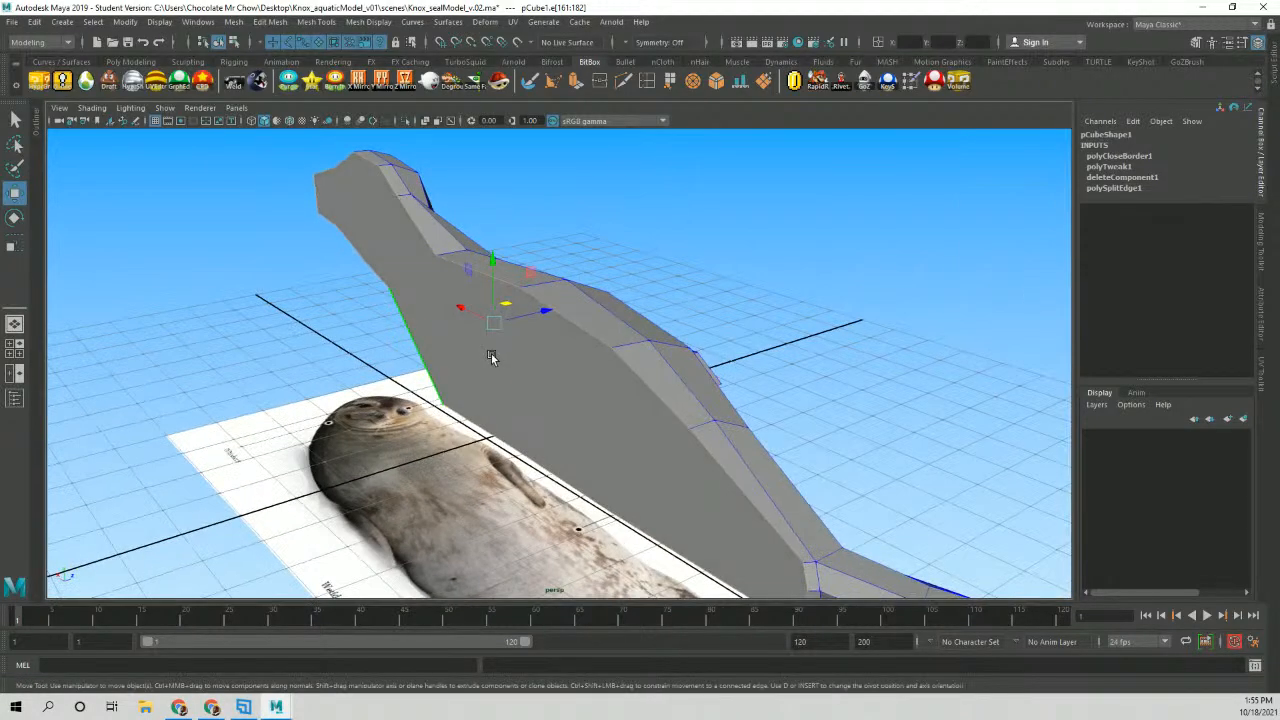
Extrude the new centre cap face outward and poke it.
{"action": "right_click_drag", "start_coordinate": [492, 350], "coordinate": [494, 371]}
{"action": "left_click", "coordinate": [508, 367]}
{"action": "left_click_drag", "start_coordinate": [508, 367], "coordinate": [469, 340], "text": "alt"}
{"action": "right_click_drag", "start_coordinate": [414, 358], "coordinate": [478, 340], "text": "shift"}
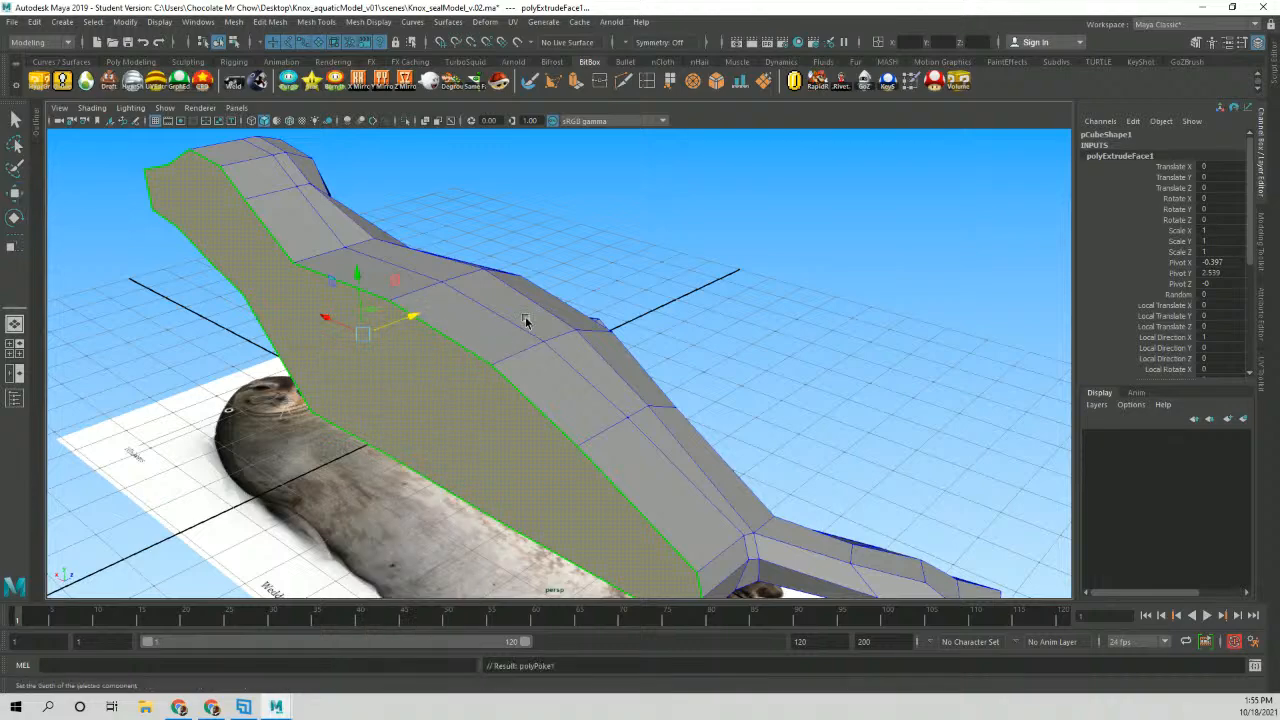
{"action": "left_click_drag", "start_coordinate": [528, 318], "coordinate": [431, 356], "text": "alt"}
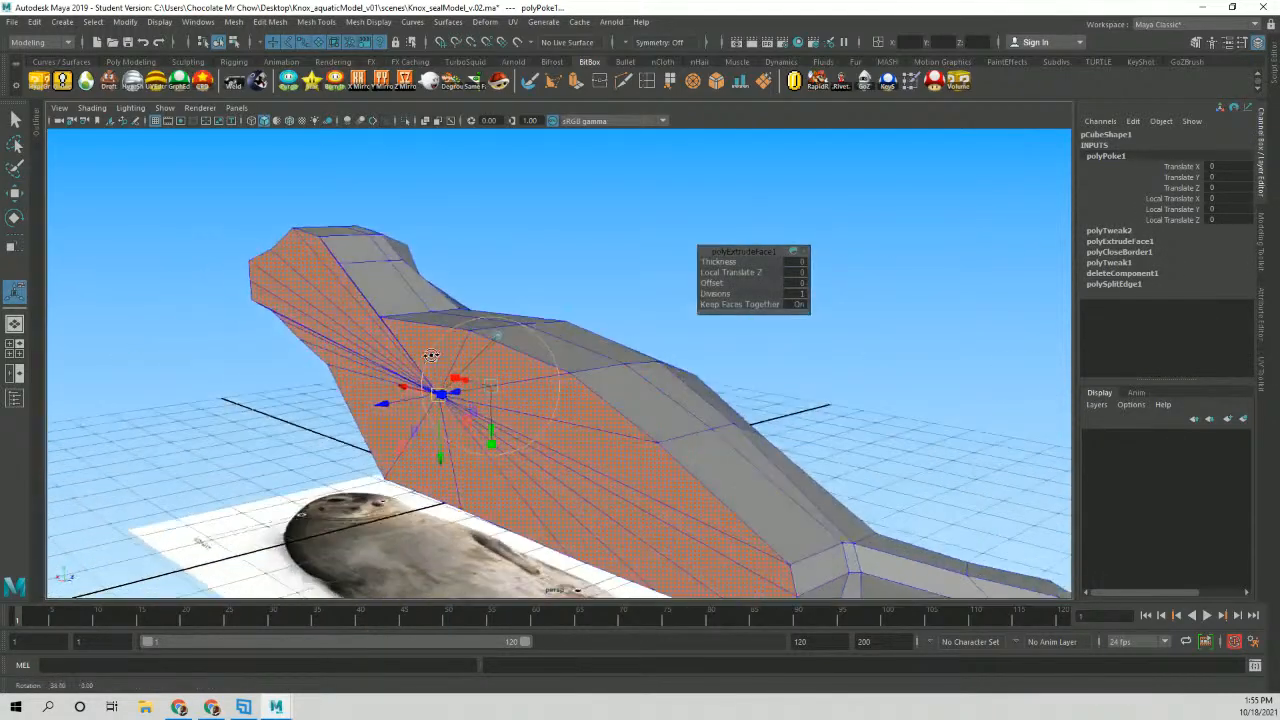
Examine the poked cap's centre vertex and the seal's body from the side.
{"action": "right_click_drag", "start_coordinate": [358, 353], "coordinate": [378, 395]}
{"action": "left_click", "coordinate": [440, 396]}
{"action": "mouse_move", "coordinate": [440, 396]}
{"action": "left_mouse_down", "text": "alt"}
{"action": "mouse_move", "coordinate": [426, 414]}
{"action": "mouse_move", "coordinate": [445, 404]}
{"action": "left_mouse_up", "text": "alt"}
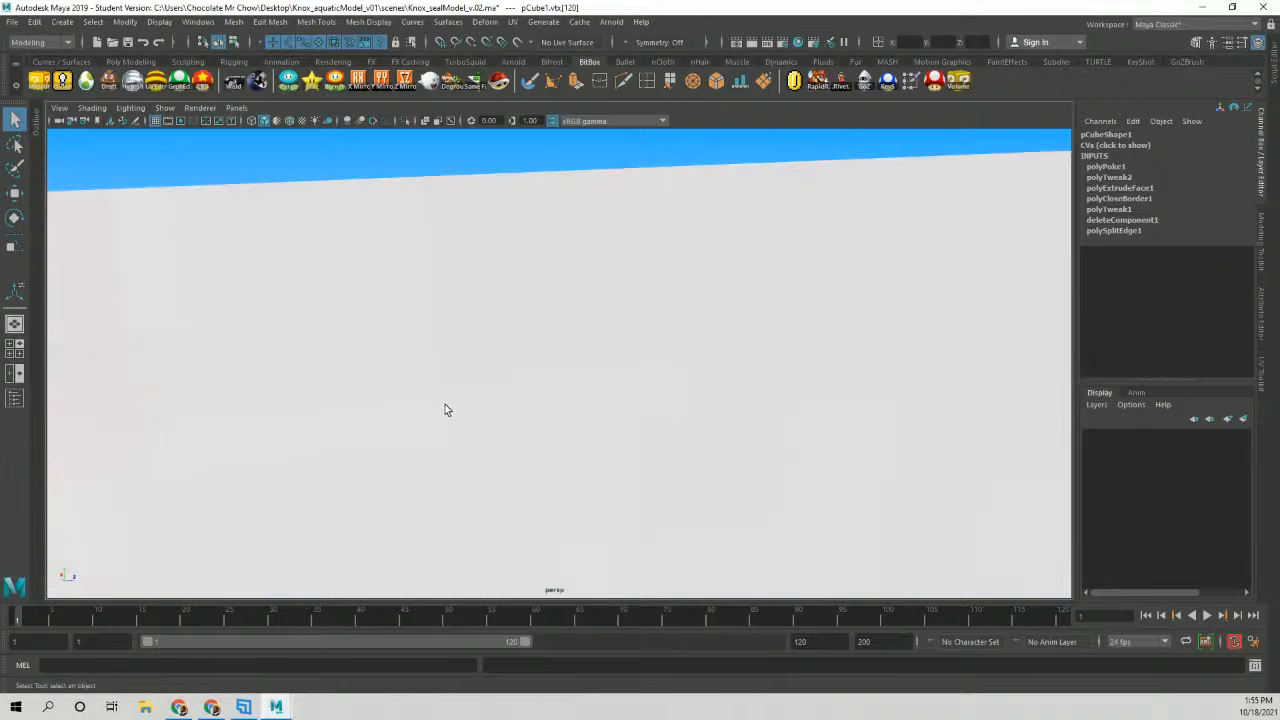
{"action": "key", "text": "w"}
{"action": "scroll", "coordinate": [514, 364], "scroll_direction": "up", "scroll_amount": 2}
{"action": "left_click_drag", "start_coordinate": [516, 364], "coordinate": [571, 314], "text": "alt"}
{"action": "left_click", "coordinate": [771, 313]}
{"action": "scroll", "coordinate": [571, 314], "scroll_direction": "down", "scroll_amount": 1}
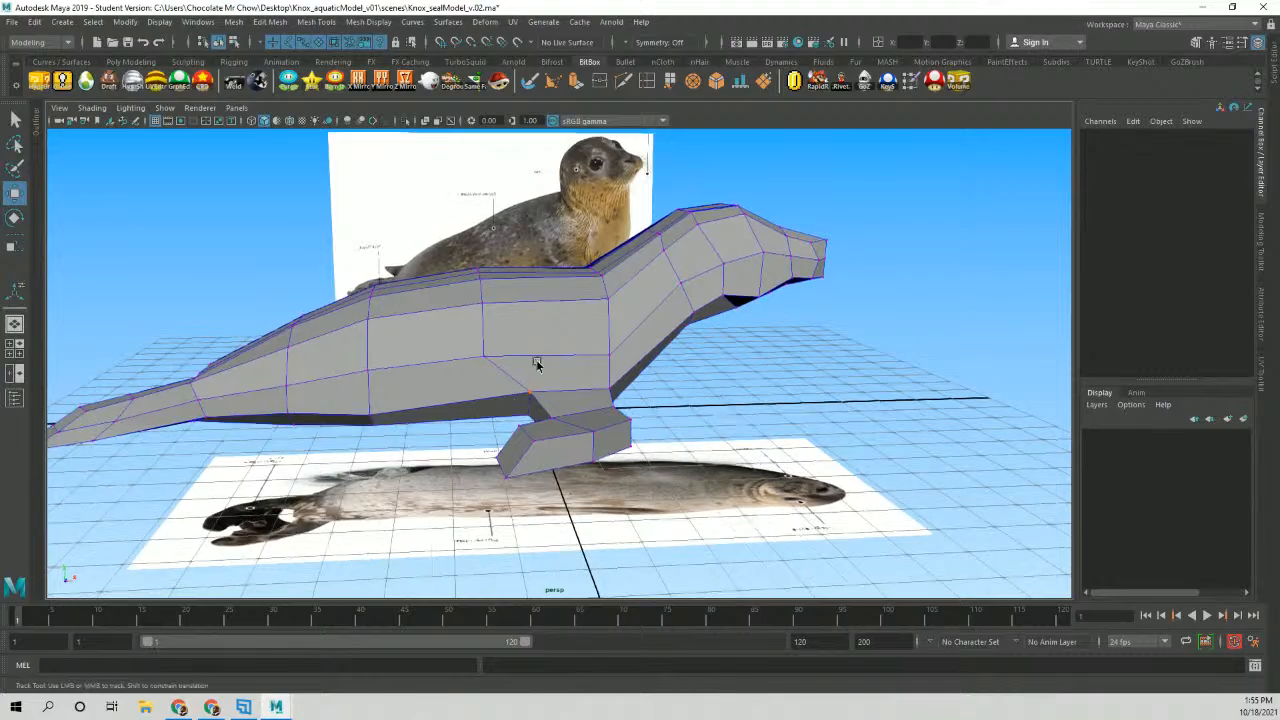
Delete the lengthwise edge loop running beside the centre of the seal's head and body.
{"action": "scroll", "coordinate": [537, 363], "scroll_direction": "up", "scroll_amount": 2}
{"action": "middle_click_drag", "start_coordinate": [491, 365], "coordinate": [526, 303], "text": "alt"}
{"action": "scroll", "coordinate": [526, 303], "scroll_direction": "up", "scroll_amount": 3}
{"action": "mouse_move", "coordinate": [526, 303]}
{"action": "left_mouse_down", "text": "alt"}
{"action": "mouse_move", "coordinate": [400, 263]}
{"action": "mouse_move", "coordinate": [586, 337]}
{"action": "mouse_move", "coordinate": [477, 399]}
{"action": "mouse_move", "coordinate": [560, 423]}
{"action": "mouse_move", "coordinate": [560, 360]}
{"action": "mouse_move", "coordinate": [591, 374]}
{"action": "mouse_move", "coordinate": [543, 380]}
{"action": "mouse_move", "coordinate": [503, 289]}
{"action": "mouse_move", "coordinate": [520, 309]}
{"action": "left_mouse_up", "text": "alt"}
{"action": "right_click", "coordinate": [508, 277]}
{"action": "left_click", "coordinate": [507, 243]}
{"action": "double_click", "coordinate": [510, 255]}
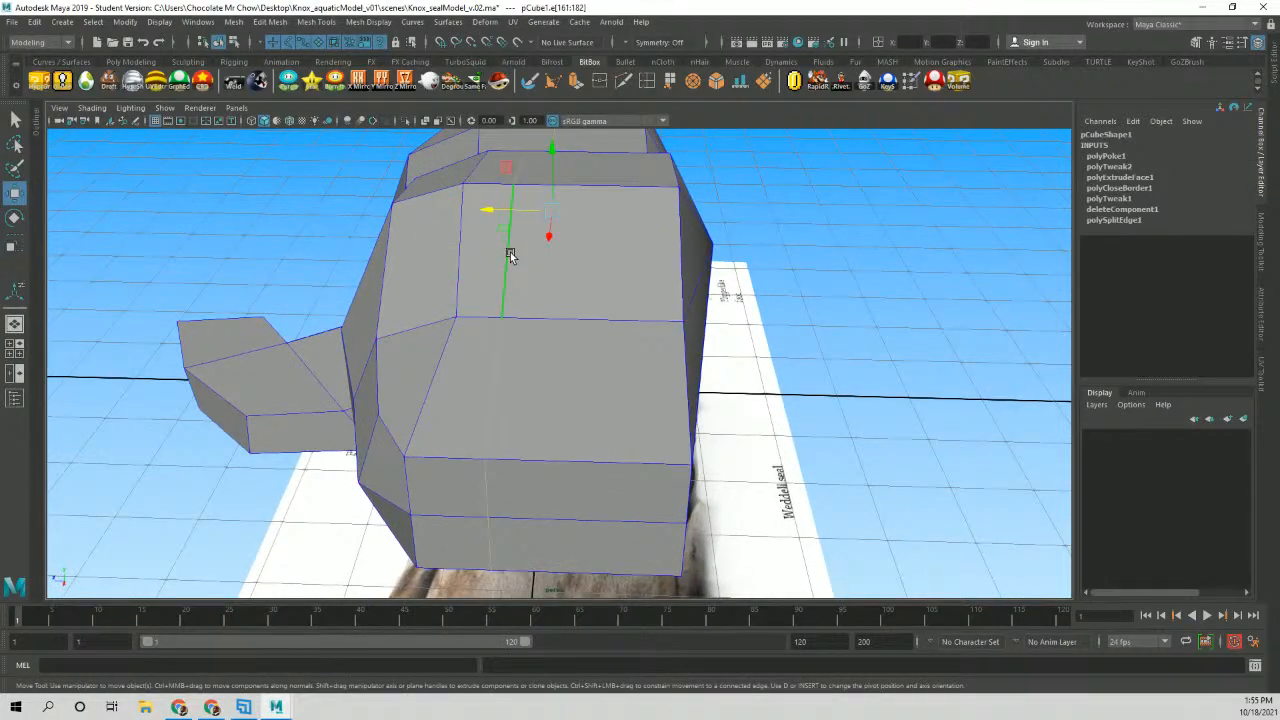
{"action": "left_click_drag", "start_coordinate": [510, 255], "coordinate": [523, 286], "text": "alt"}
{"action": "right_click_drag", "start_coordinate": [523, 286], "coordinate": [489, 314], "text": "shift"}
{"action": "left_click_drag", "start_coordinate": [489, 314], "coordinate": [480, 340], "text": "alt"}
Return to object selection and rename the seal mesh navy_GEO.
{"action": "left_click_drag", "start_coordinate": [314, 349], "coordinate": [400, 312], "text": "alt"}
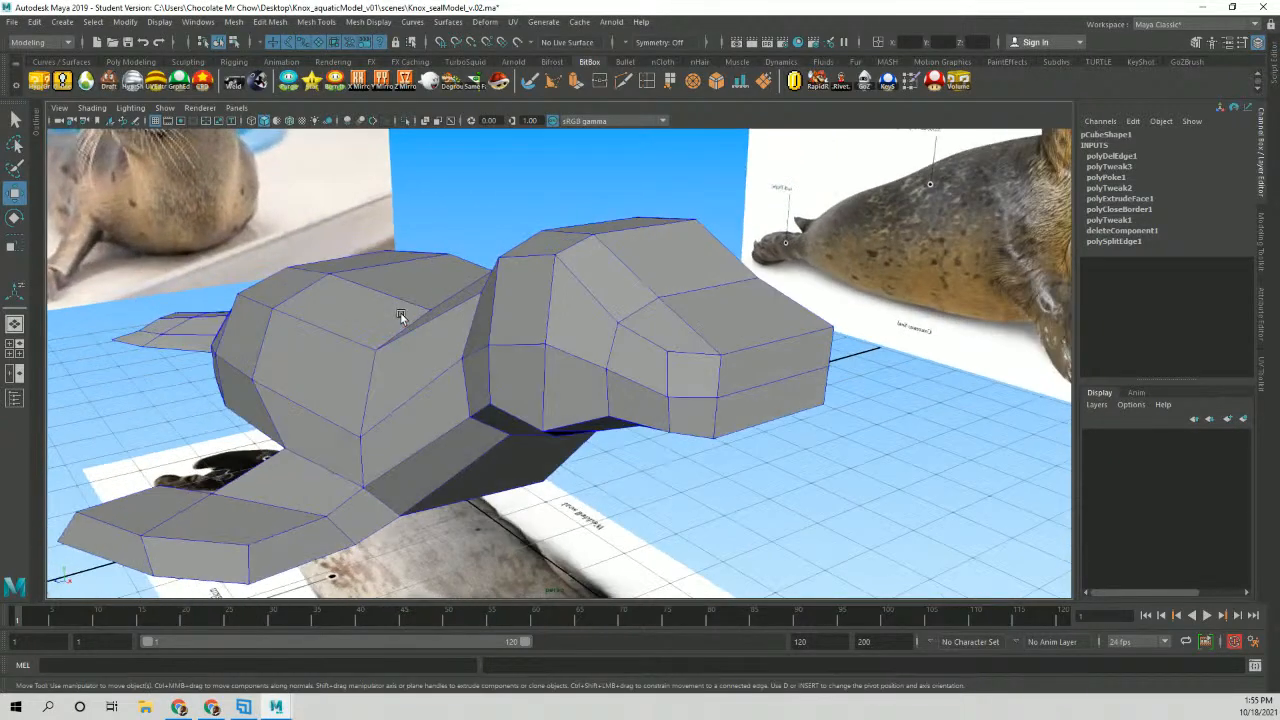
{"action": "right_click_drag", "start_coordinate": [615, 306], "coordinate": [625, 301]}
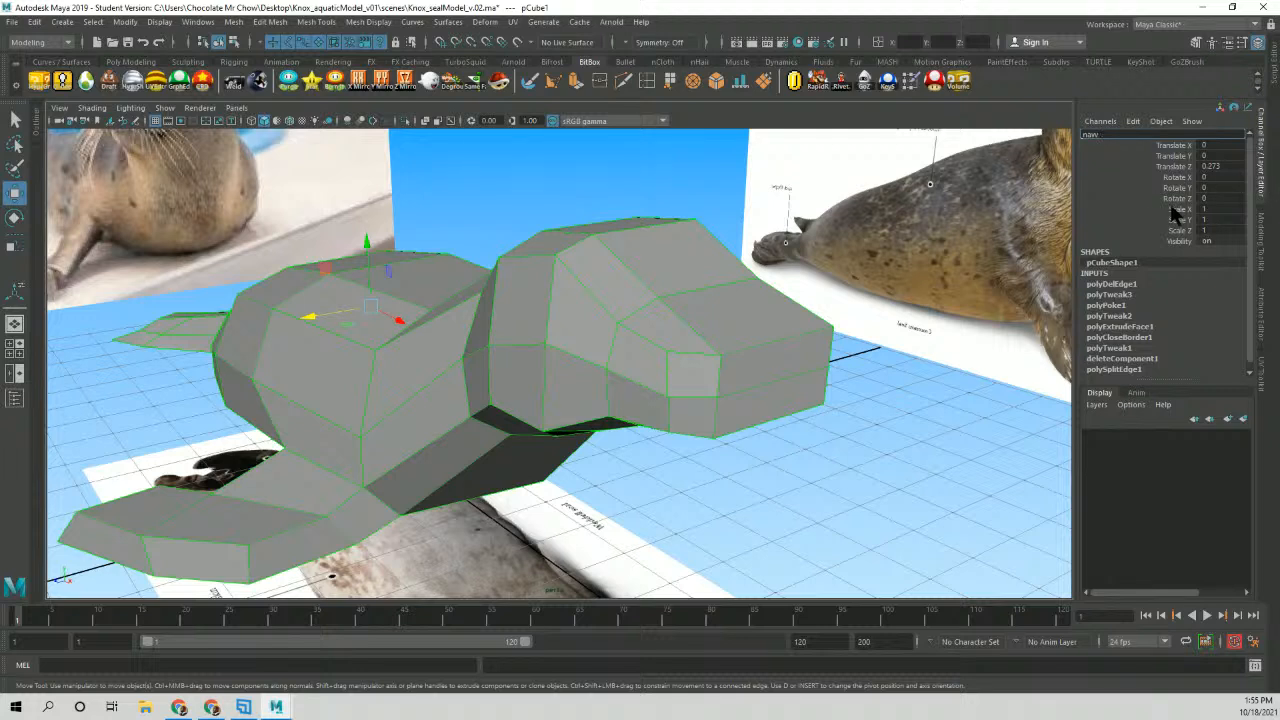
{"action": "key", "text": "Return"}
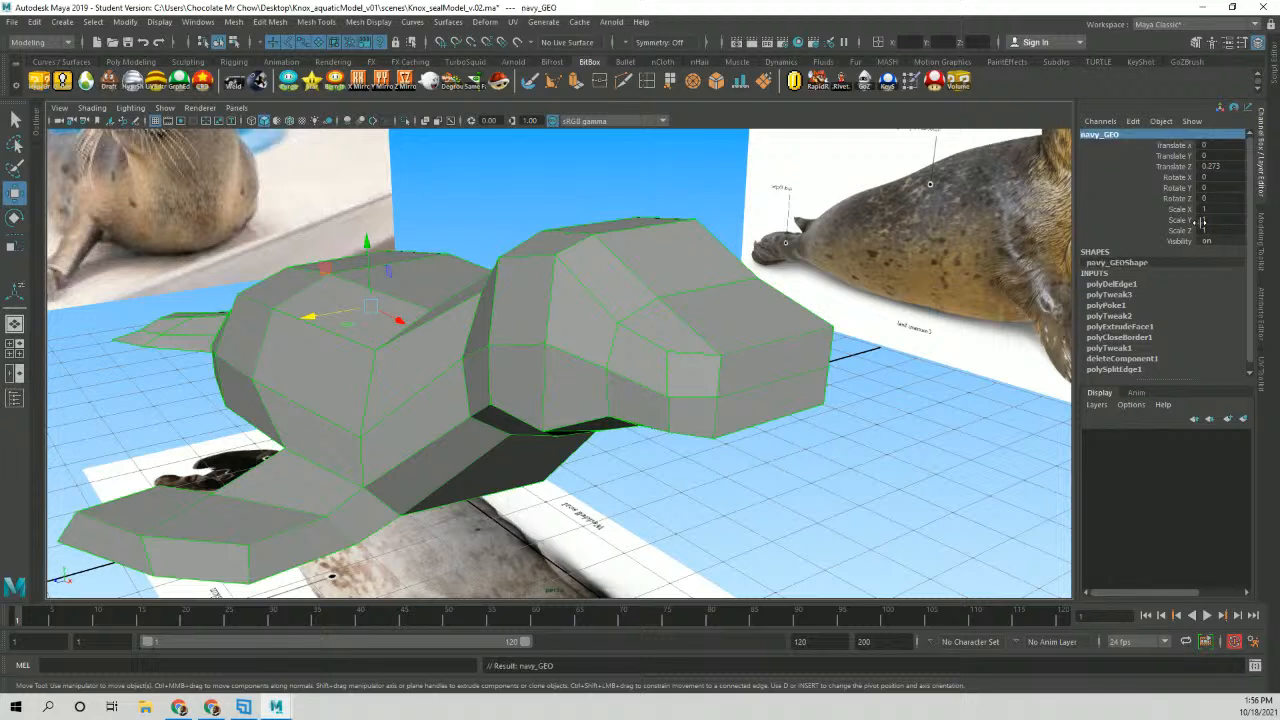
Save the scene under the new file name Knox_sealNavy_v.03.ma in the project's scenes folder.
{"action": "left_click_drag", "start_coordinate": [890, 295], "coordinate": [729, 347], "text": "alt"}
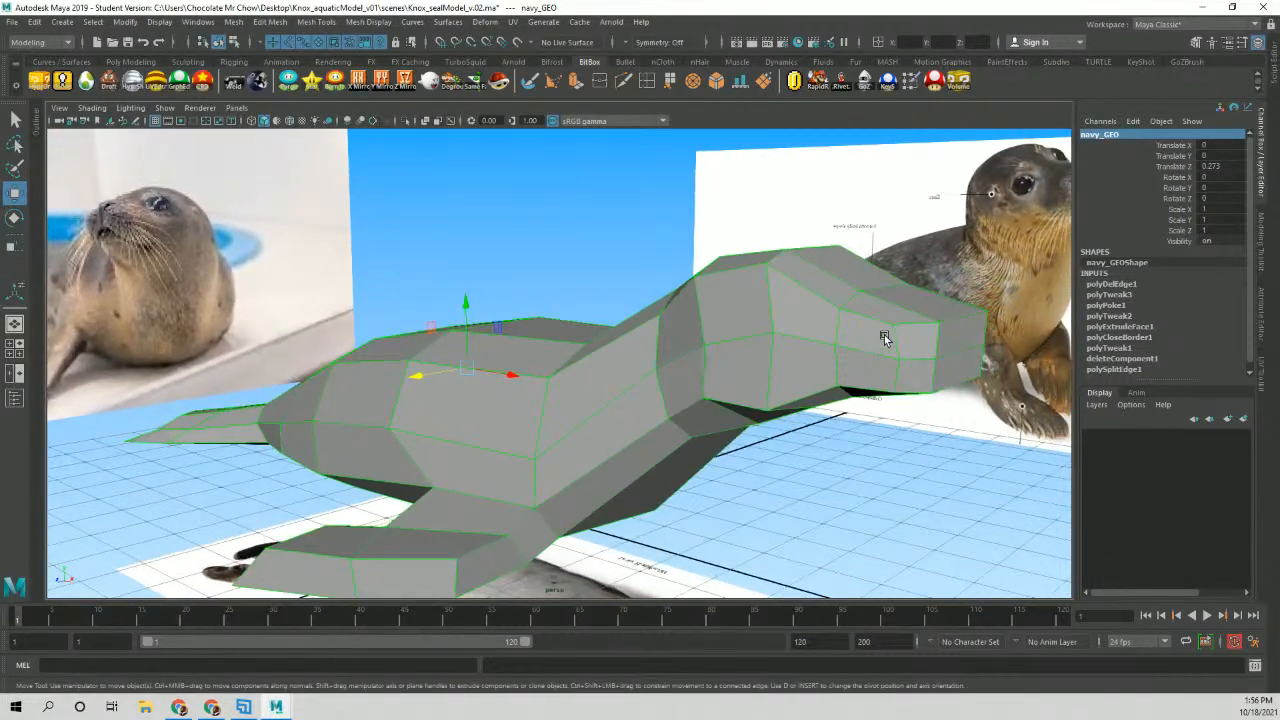
{"action": "left_click_drag", "start_coordinate": [884, 338], "coordinate": [663, 277], "text": "alt"}
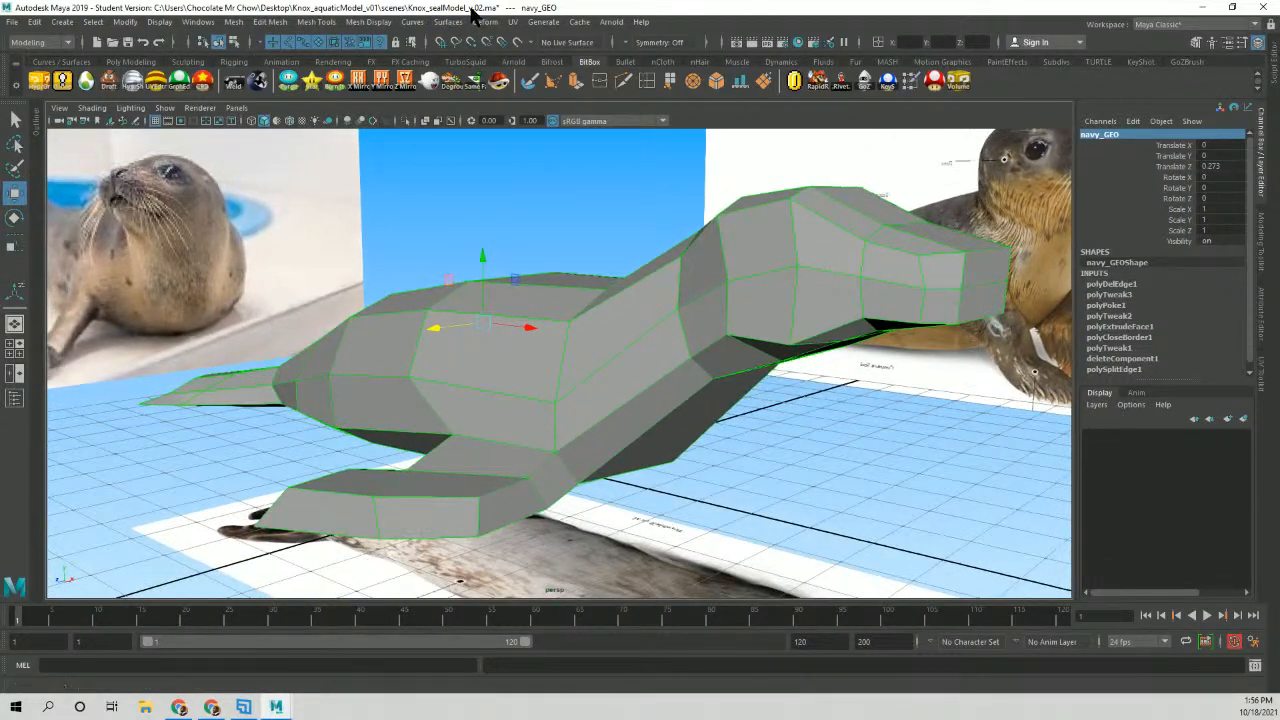
{"action": "left_click", "coordinate": [14, 23]}
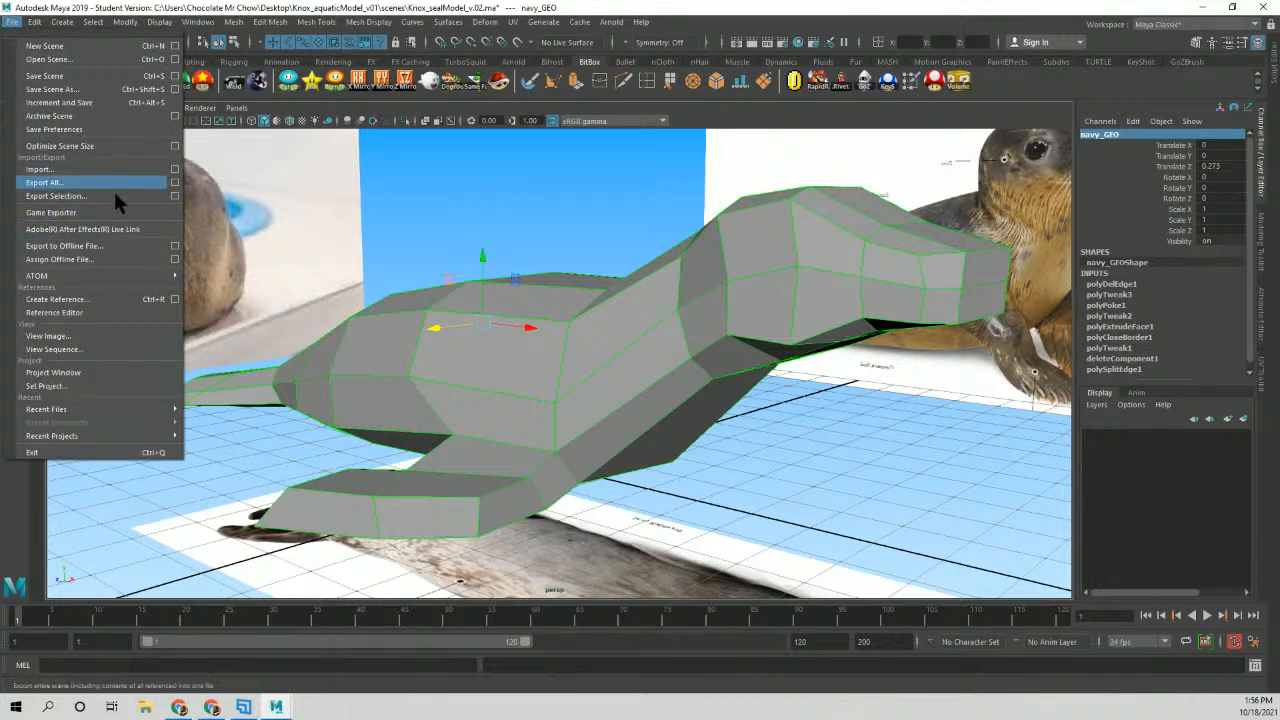
{"action": "left_click", "coordinate": [83, 91]}
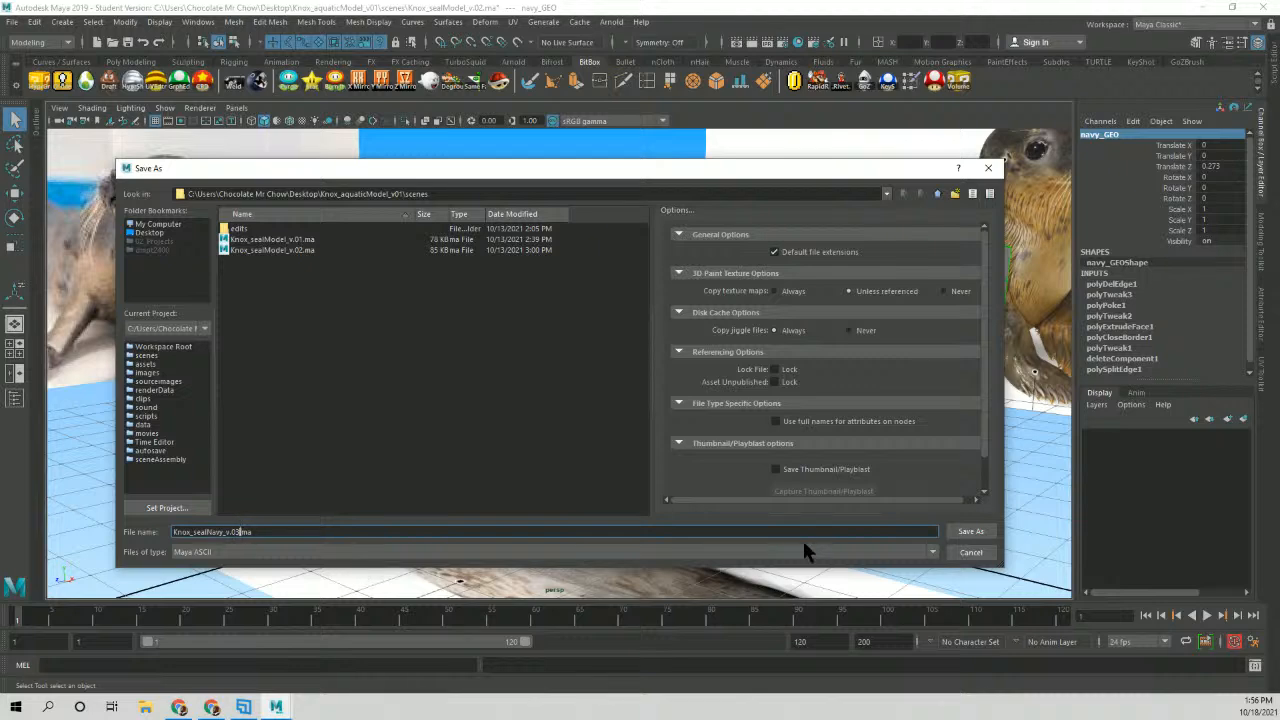
{"action": "left_click", "coordinate": [965, 531]}
{"action": "left_click", "coordinate": [612, 366]}
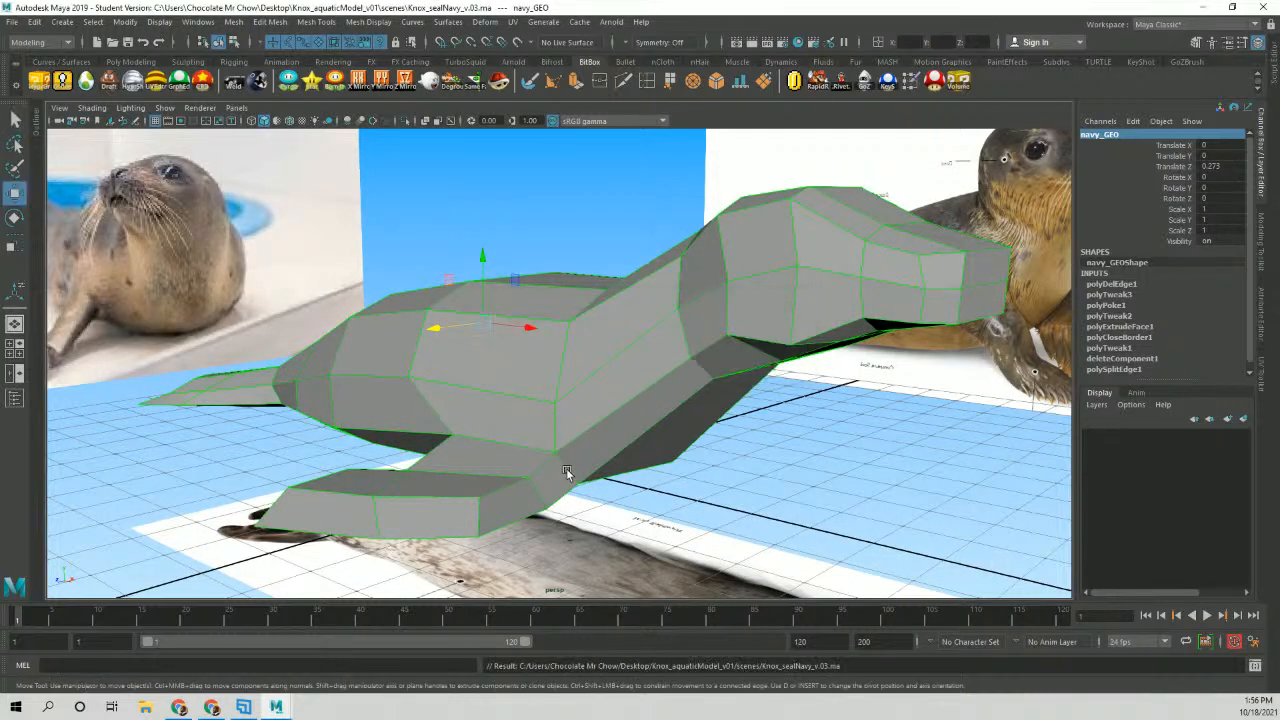
{"action": "left_click_drag", "start_coordinate": [657, 397], "coordinate": [606, 374], "text": "alt"}
{"action": "left_click_drag", "start_coordinate": [803, 380], "coordinate": [563, 399], "text": "alt"}
{"action": "middle_click_drag", "start_coordinate": [556, 368], "coordinate": [520, 410], "text": "alt"}
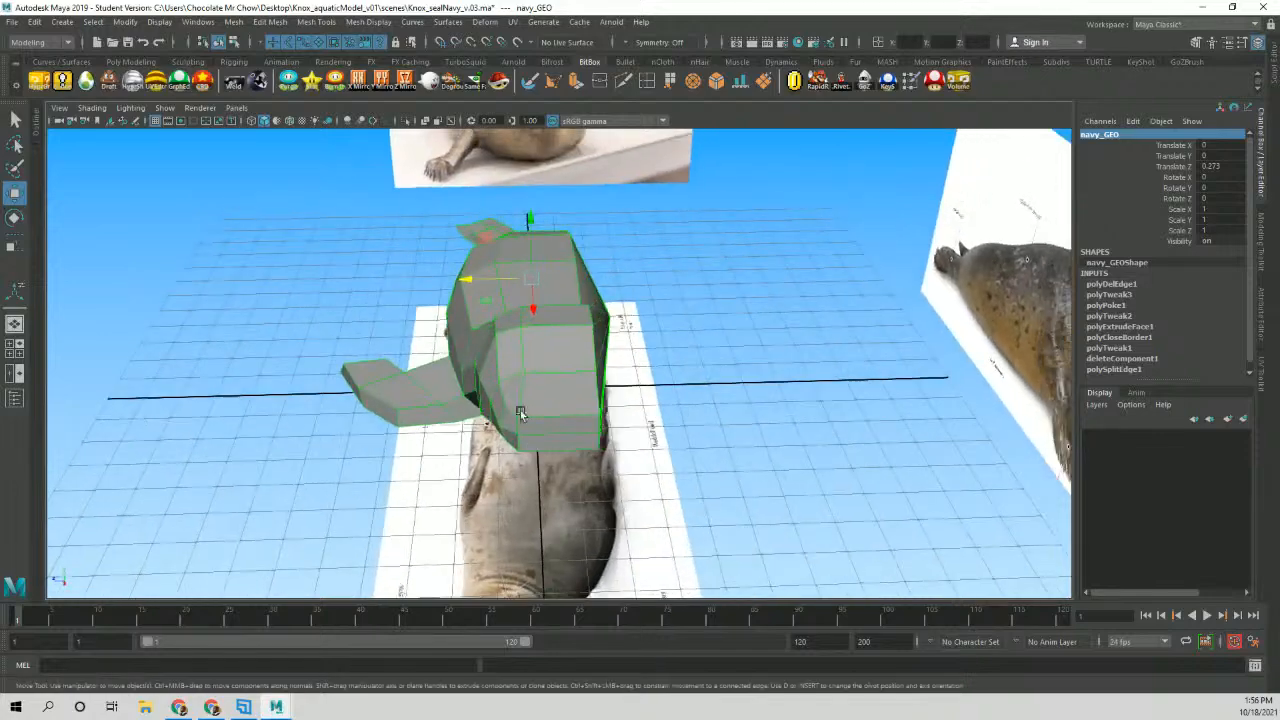
Switch to vertex editing on the seal mesh and move the lower jaw-edge vertex at the middle of the cheek slightly downward.
{"action": "right_click_drag", "start_coordinate": [520, 410], "coordinate": [678, 363], "text": "alt"}
{"action": "middle_click_drag", "start_coordinate": [614, 352], "coordinate": [602, 383], "text": "alt"}
{"action": "right_click_drag", "start_coordinate": [602, 383], "coordinate": [613, 358], "text": "alt"}
{"action": "left_click_drag", "start_coordinate": [614, 359], "coordinate": [538, 359], "text": "alt"}
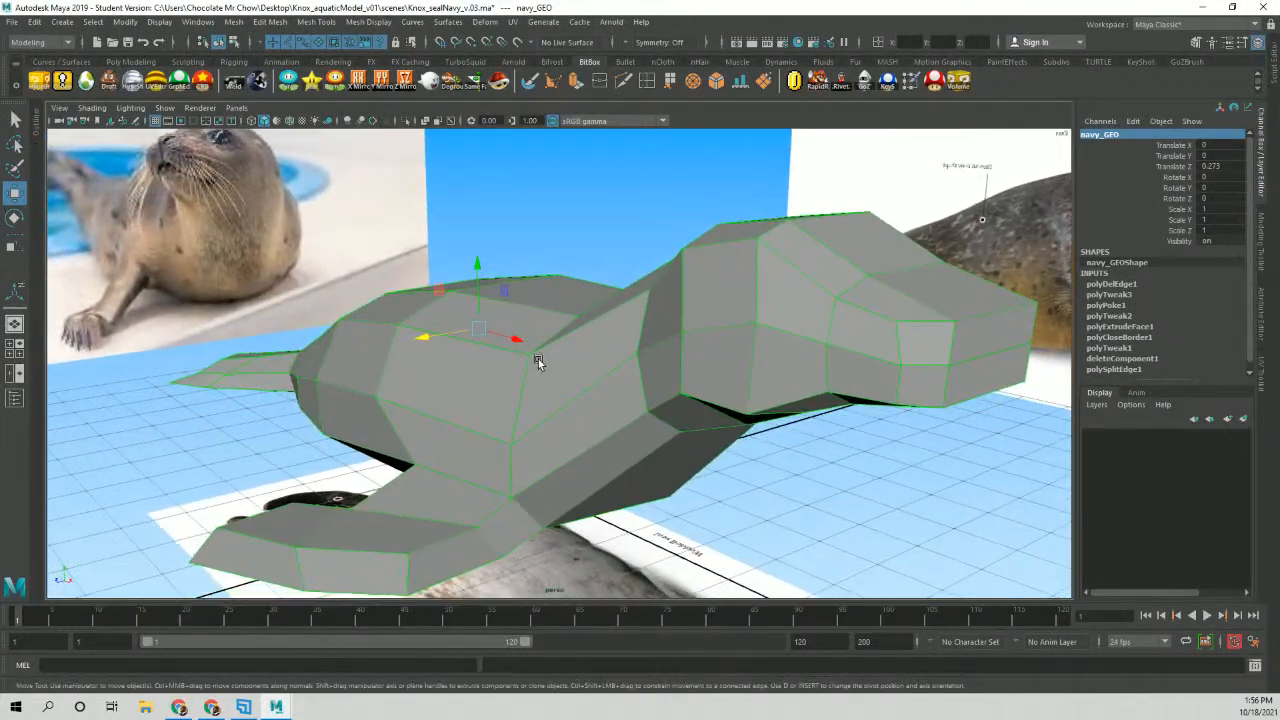
{"action": "left_click_drag", "start_coordinate": [632, 376], "coordinate": [563, 374], "text": "alt"}
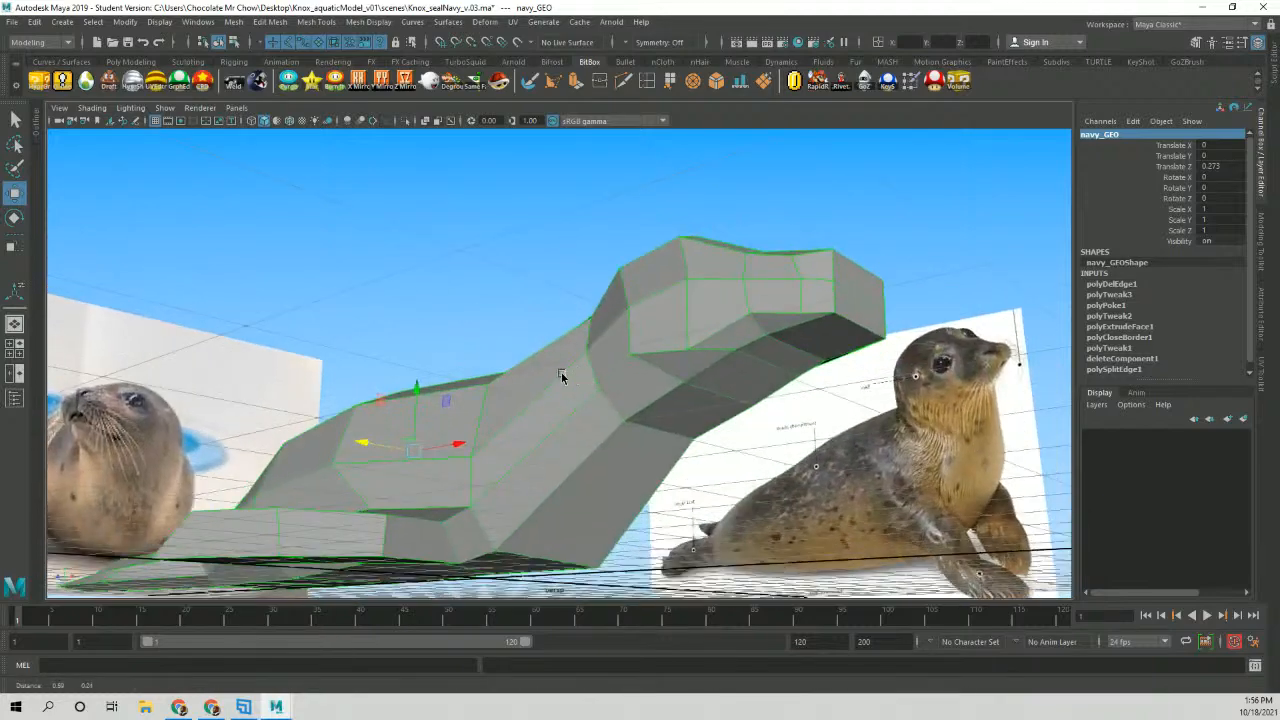
{"action": "right_click_drag", "start_coordinate": [563, 374], "coordinate": [832, 385], "text": "alt"}
{"action": "right_click_drag", "start_coordinate": [630, 357], "coordinate": [566, 340]}
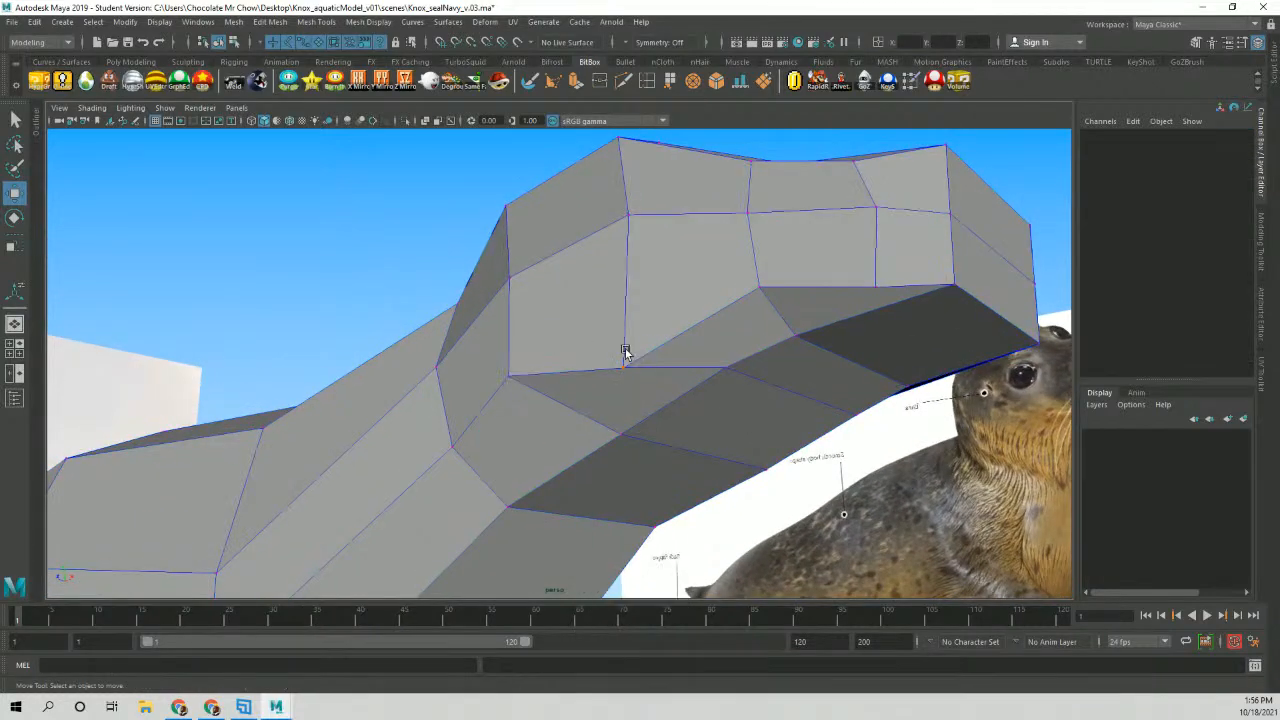
{"action": "left_click", "coordinate": [627, 366]}
{"action": "left_click_drag", "start_coordinate": [644, 381], "coordinate": [611, 403], "text": "alt"}
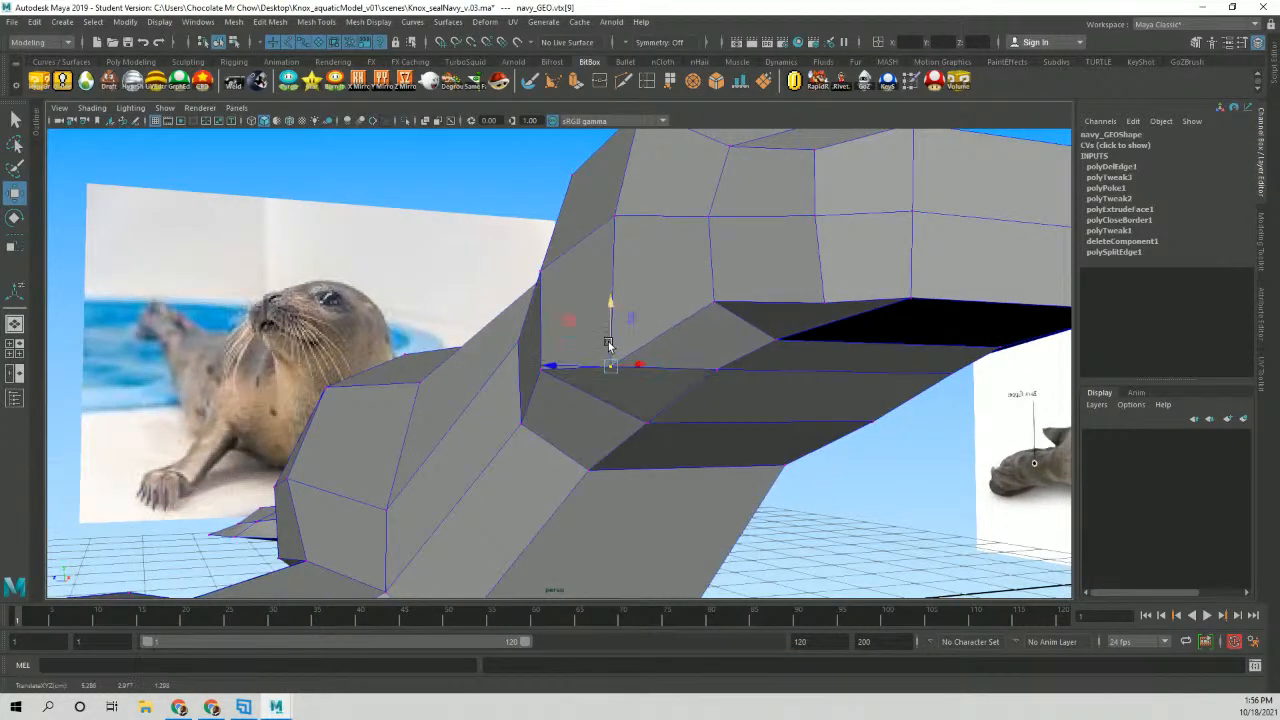
{"action": "left_click_drag", "start_coordinate": [610, 355], "coordinate": [699, 365], "text": "alt"}
{"action": "left_click_drag", "start_coordinate": [651, 321], "coordinate": [657, 335]}
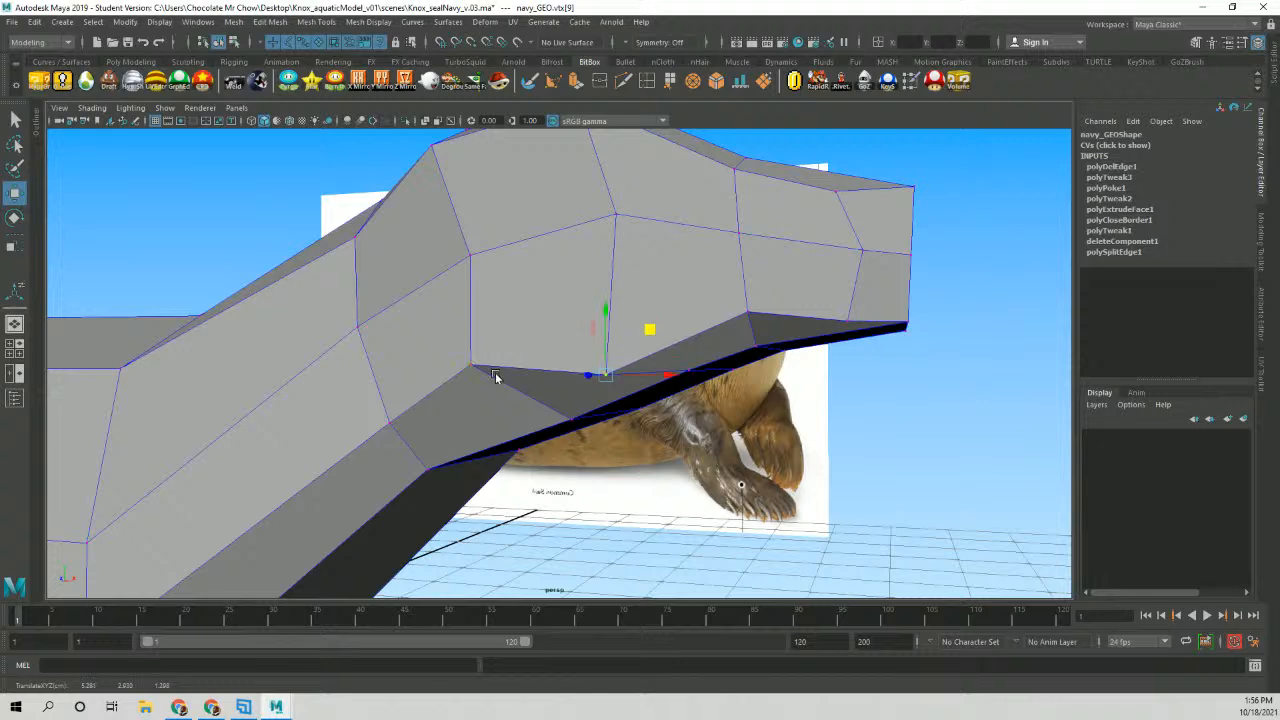
Move the rear corner vertex of the seal's jaw slightly up and forward.
{"action": "left_click", "coordinate": [475, 368]}
{"action": "left_click_drag", "start_coordinate": [480, 388], "coordinate": [521, 400], "text": "alt"}
{"action": "left_click_drag", "start_coordinate": [523, 325], "coordinate": [536, 306]}
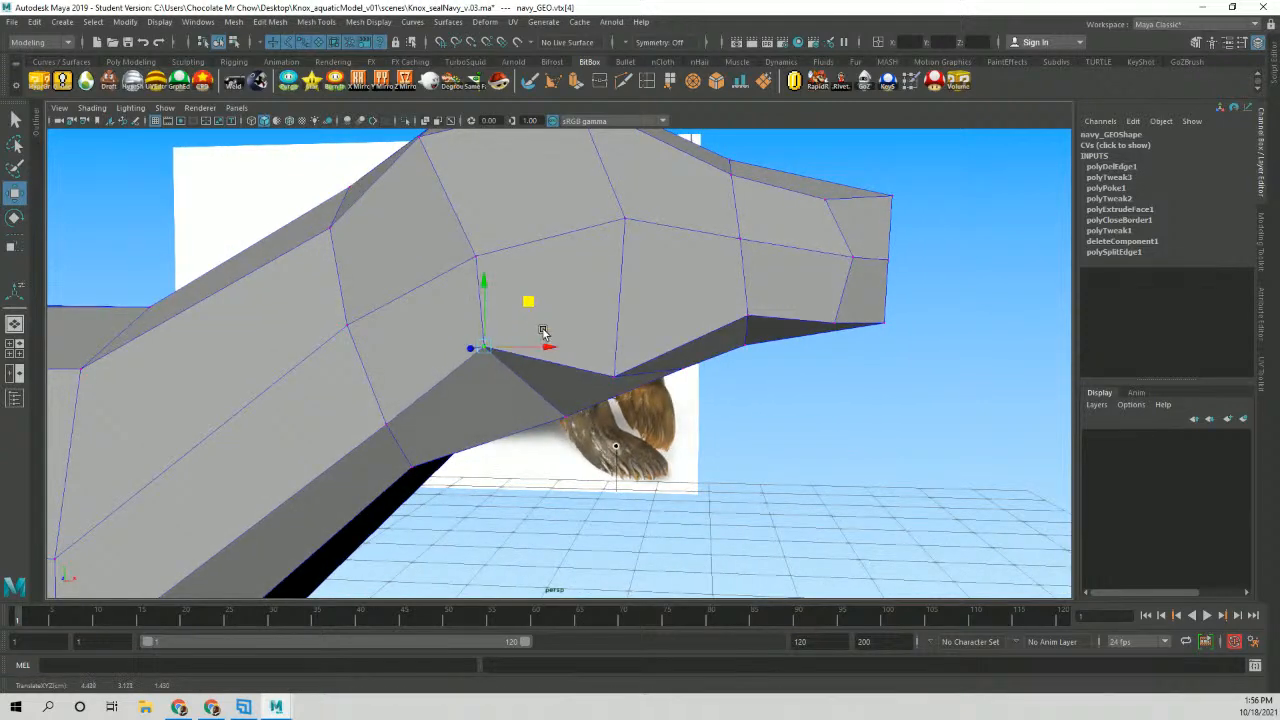
Pull the side neck vertex just behind the jaw corner back and down toward the chest.
{"action": "middle_click_drag", "start_coordinate": [546, 356], "coordinate": [652, 323], "text": "alt"}
{"action": "right_click_drag", "start_coordinate": [652, 323], "coordinate": [366, 363], "text": "alt"}
{"action": "left_click", "coordinate": [511, 390]}
{"action": "left_click_drag", "start_coordinate": [511, 390], "coordinate": [468, 409], "text": "alt"}
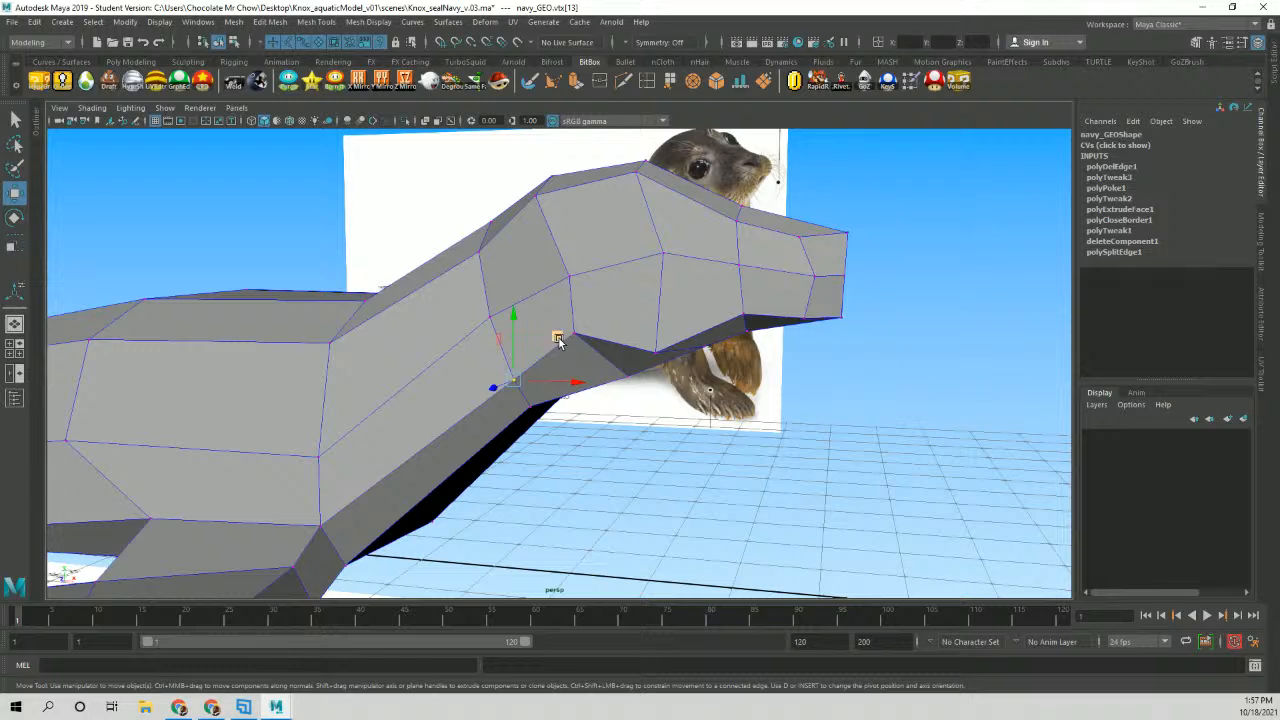
{"action": "left_click_drag", "start_coordinate": [556, 337], "coordinate": [532, 347]}
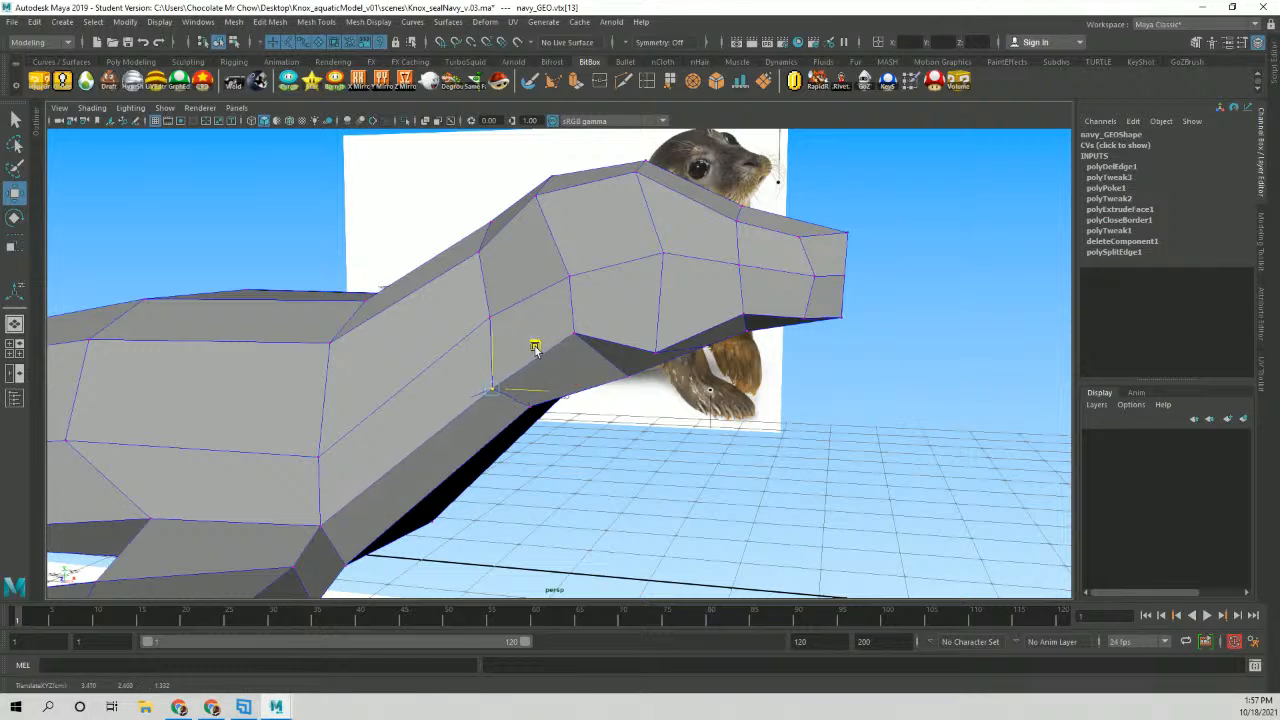
Return to object selection and raise the whole seal model above the reference images to a Translate Y of 7.626.
{"action": "middle_click_drag", "start_coordinate": [537, 368], "coordinate": [592, 358], "text": "alt"}
{"action": "left_click_drag", "start_coordinate": [462, 487], "coordinate": [669, 409], "text": "alt"}
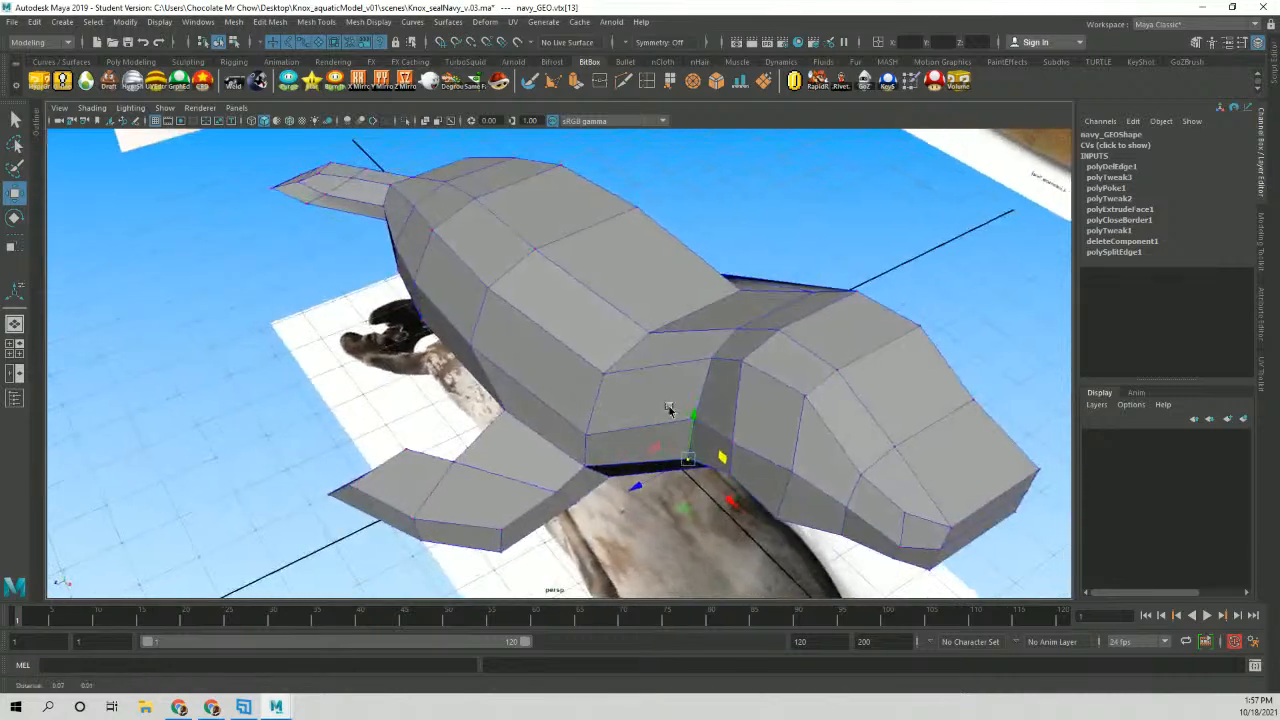
{"action": "middle_click_drag", "start_coordinate": [669, 409], "coordinate": [557, 405], "text": "alt"}
{"action": "right_click_drag", "start_coordinate": [557, 405], "coordinate": [459, 352], "text": "alt"}
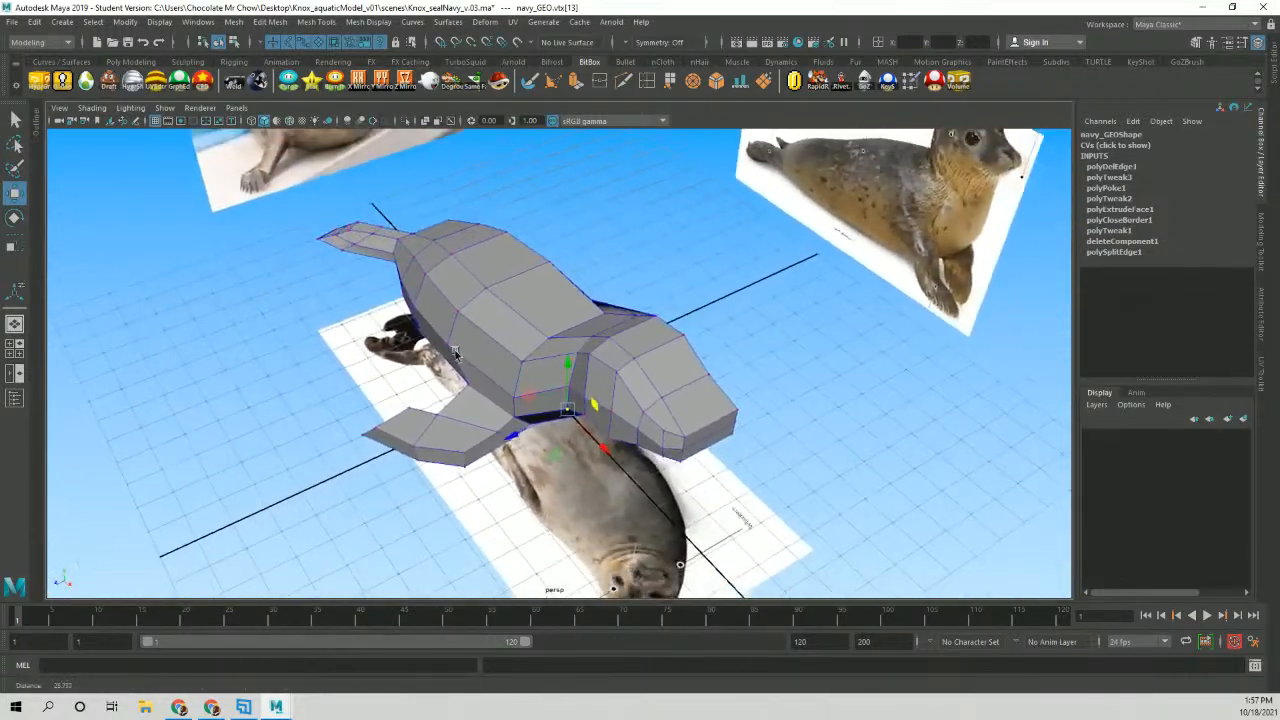
{"action": "left_click_drag", "start_coordinate": [459, 352], "coordinate": [545, 330], "text": "alt"}
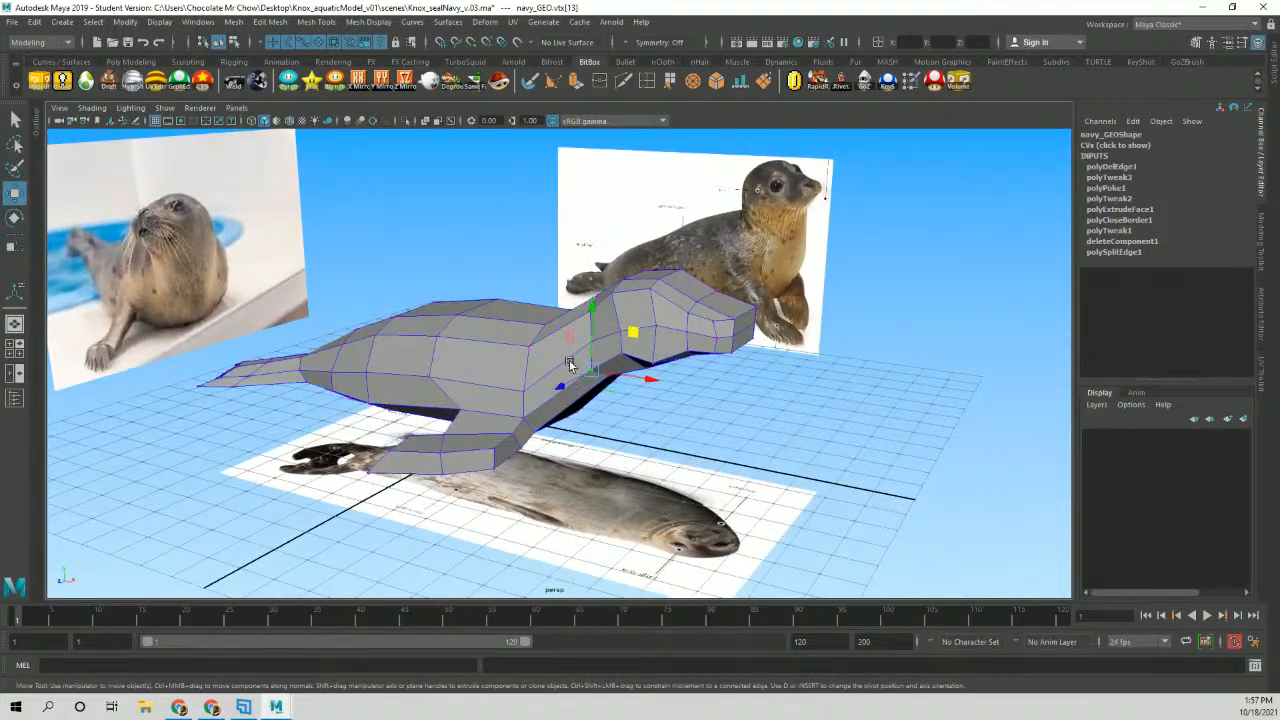
{"action": "right_click_drag", "start_coordinate": [520, 340], "coordinate": [533, 343]}
{"action": "left_click_drag", "start_coordinate": [452, 287], "coordinate": [455, 110]}
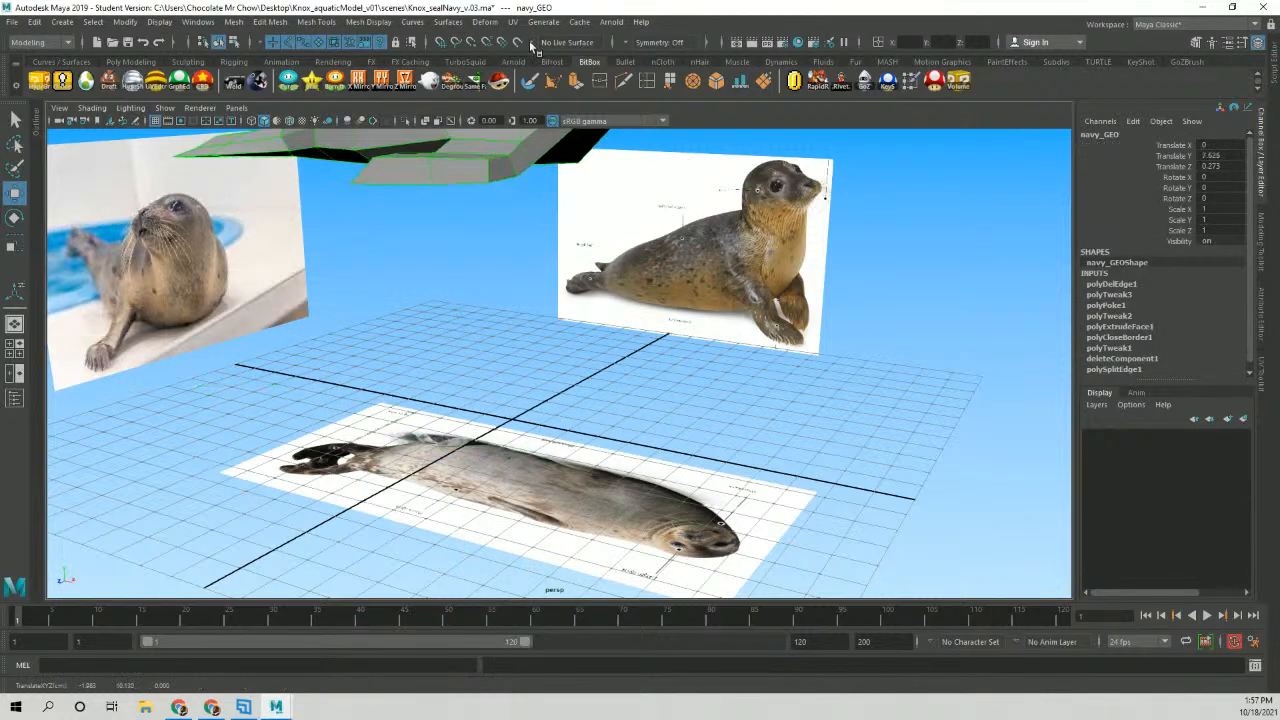
Create a polygon cube at the scene's origin and raise it above the grid to a Translate Y of 0.634.
{"action": "right_click_drag", "start_coordinate": [524, 396], "coordinate": [519, 438], "text": "shift"}
{"action": "left_click", "coordinate": [530, 410]}
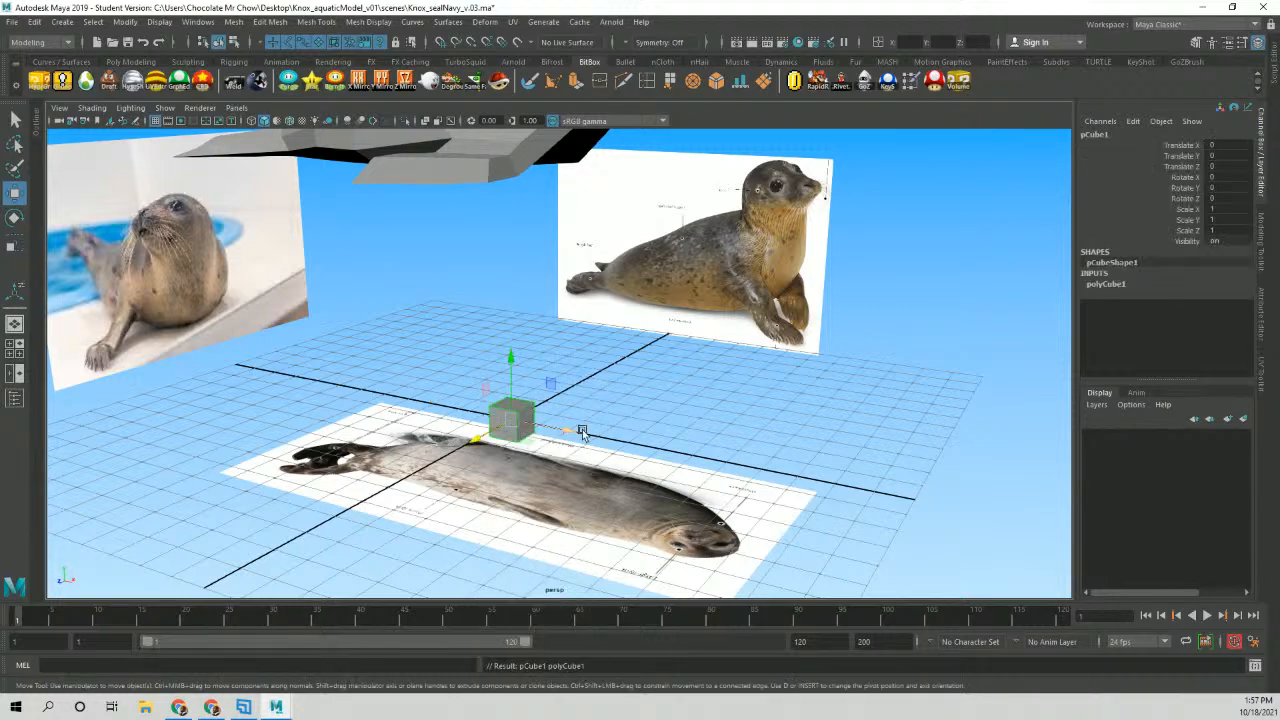
{"action": "middle_click_drag", "start_coordinate": [443, 376], "coordinate": [437, 363], "text": "alt"}
{"action": "right_click_drag", "start_coordinate": [437, 363], "coordinate": [529, 409], "text": "alt"}
{"action": "middle_click_drag", "start_coordinate": [529, 409], "coordinate": [562, 352], "text": "alt"}
{"action": "right_click_drag", "start_coordinate": [548, 392], "coordinate": [569, 401], "text": "alt"}
{"action": "left_click_drag", "start_coordinate": [568, 400], "coordinate": [552, 356], "text": "alt"}
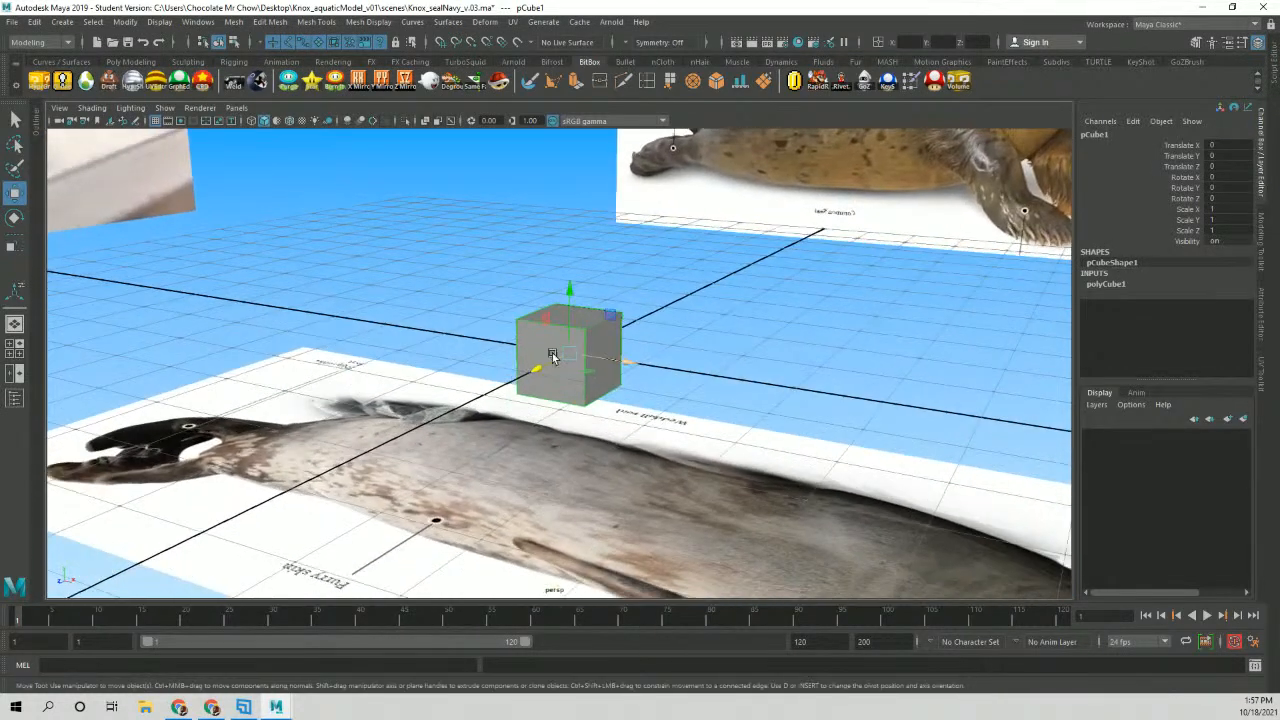
{"action": "left_click_drag", "start_coordinate": [568, 301], "coordinate": [572, 250]}
Examine how the side, front and top seal reference image planes are placed around the cube, selecting each in turn.
{"action": "right_click_drag", "start_coordinate": [606, 258], "coordinate": [436, 314], "text": "alt"}
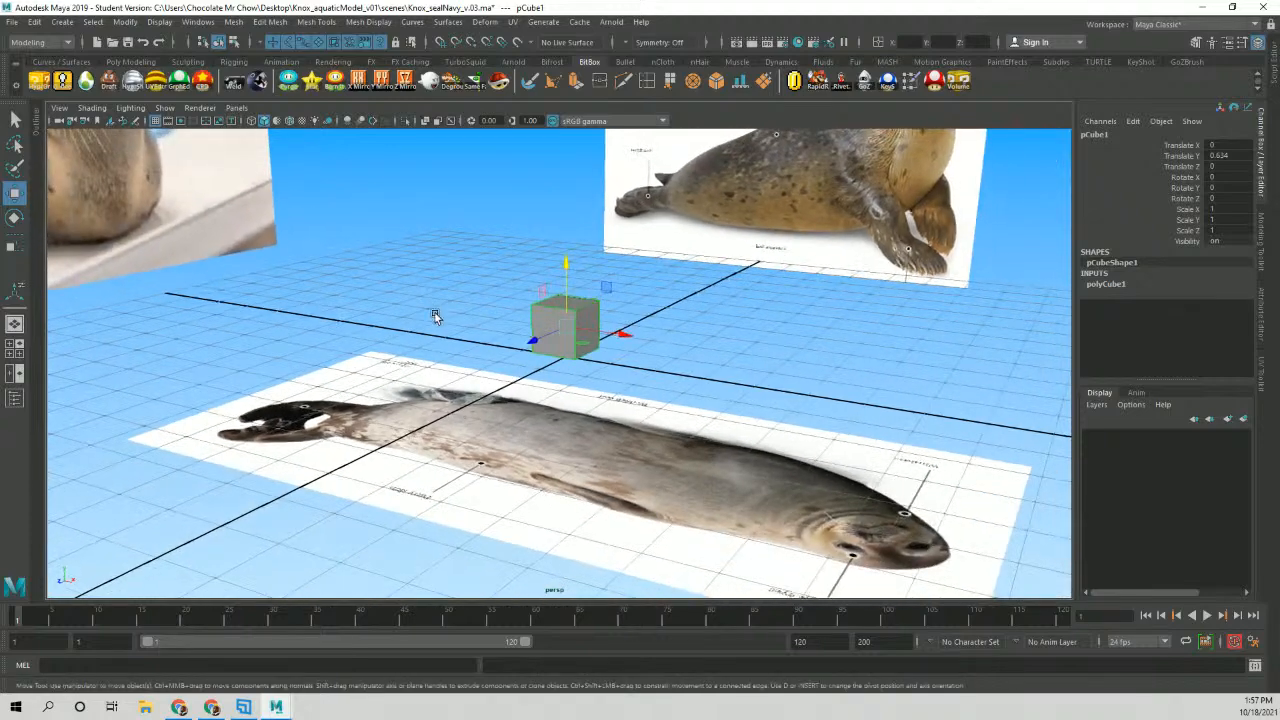
{"action": "left_click_drag", "start_coordinate": [616, 332], "coordinate": [369, 289], "text": "alt"}
{"action": "left_click", "coordinate": [369, 289]}
{"action": "left_click", "coordinate": [803, 310]}
{"action": "left_click", "coordinate": [616, 483]}
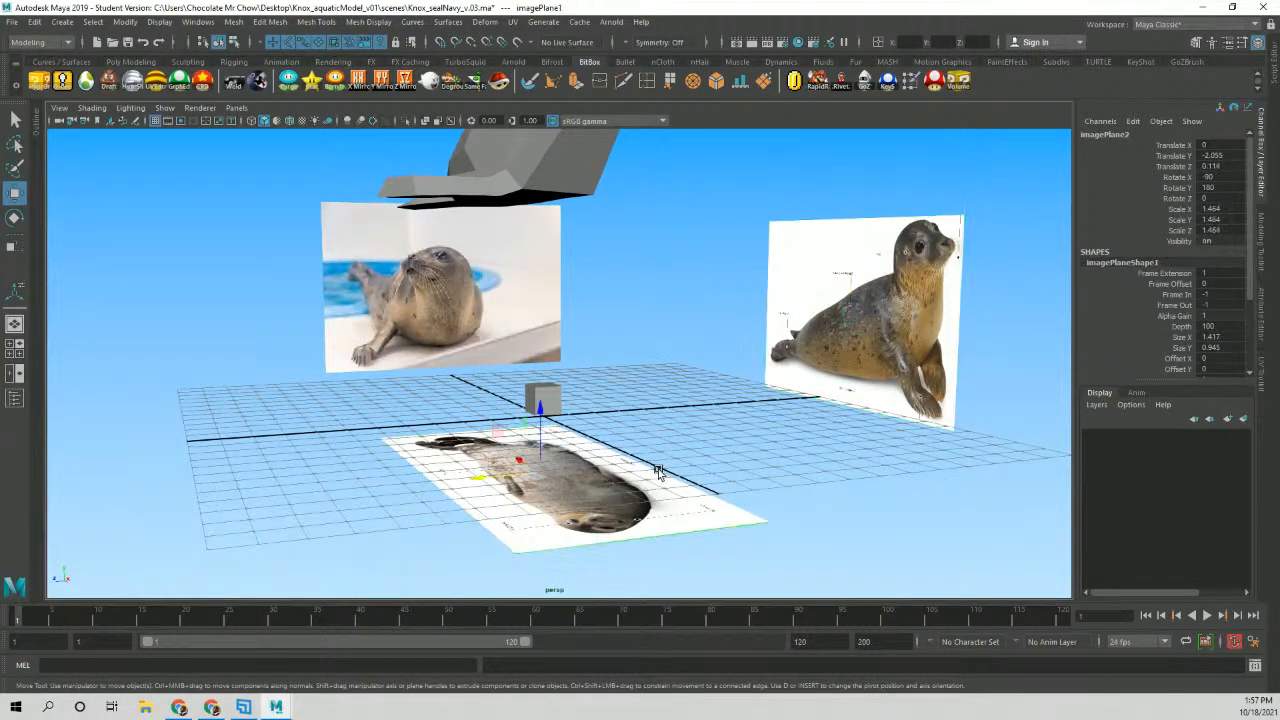
{"action": "left_click_drag", "start_coordinate": [616, 483], "coordinate": [397, 403], "text": "alt"}
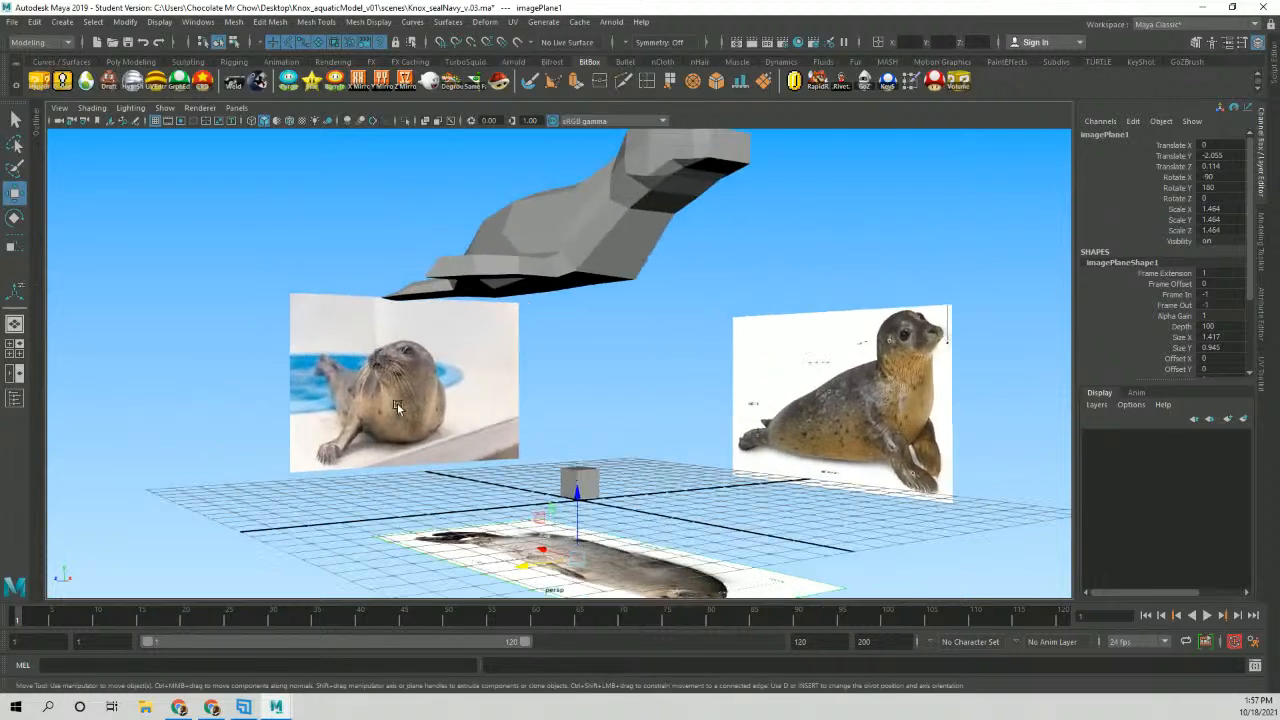
{"action": "left_click", "coordinate": [395, 401]}
{"action": "left_click_drag", "start_coordinate": [519, 475], "coordinate": [623, 533], "text": "alt"}
{"action": "left_click", "coordinate": [662, 415]}
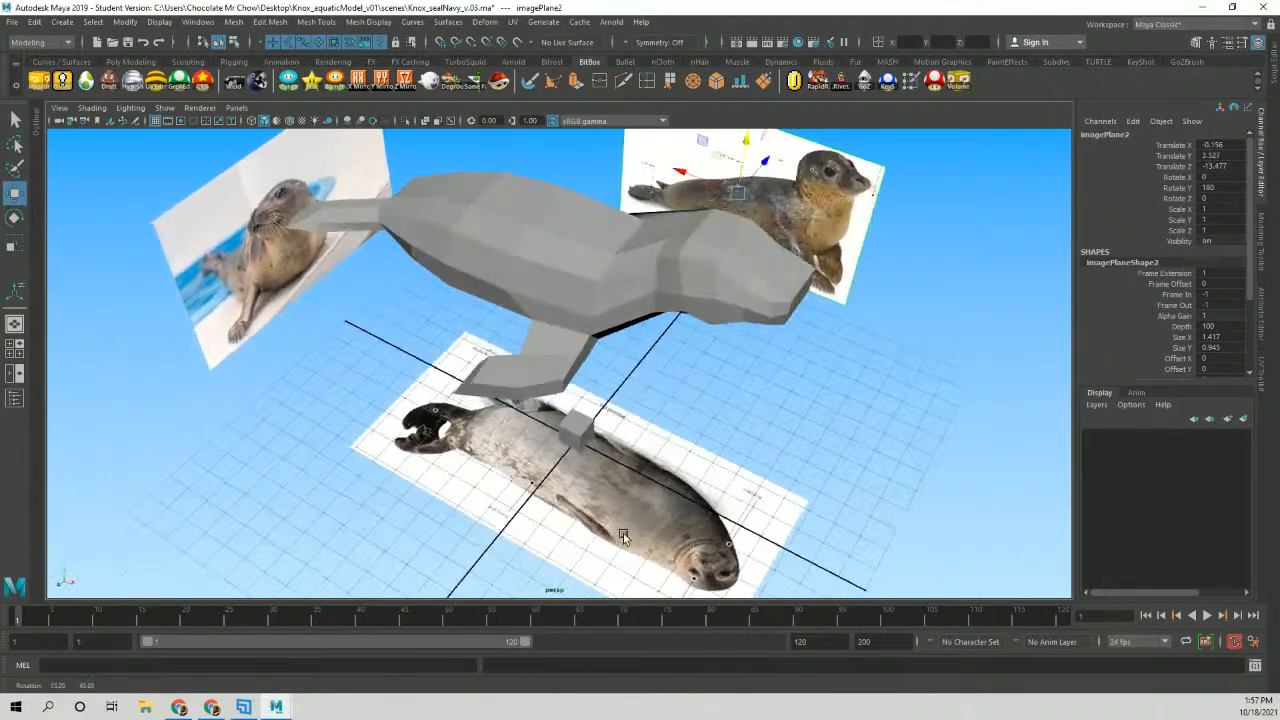
{"action": "left_click", "coordinate": [624, 533]}
{"action": "left_click_drag", "start_coordinate": [705, 516], "coordinate": [540, 305], "text": "alt"}
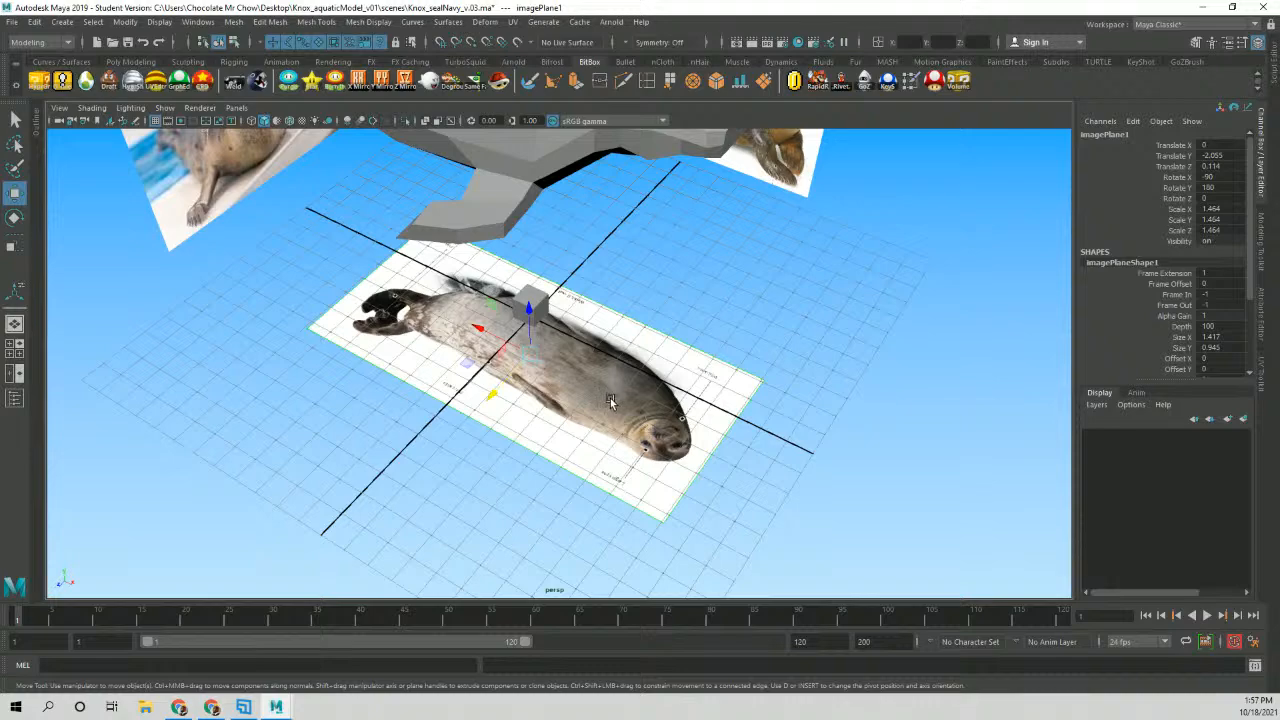
{"action": "left_click_drag", "start_coordinate": [545, 418], "coordinate": [435, 415], "text": "alt"}
Enlarge the top view and locate the option for importing an image as an image plane, without importing one.
{"action": "key", "text": "space"}
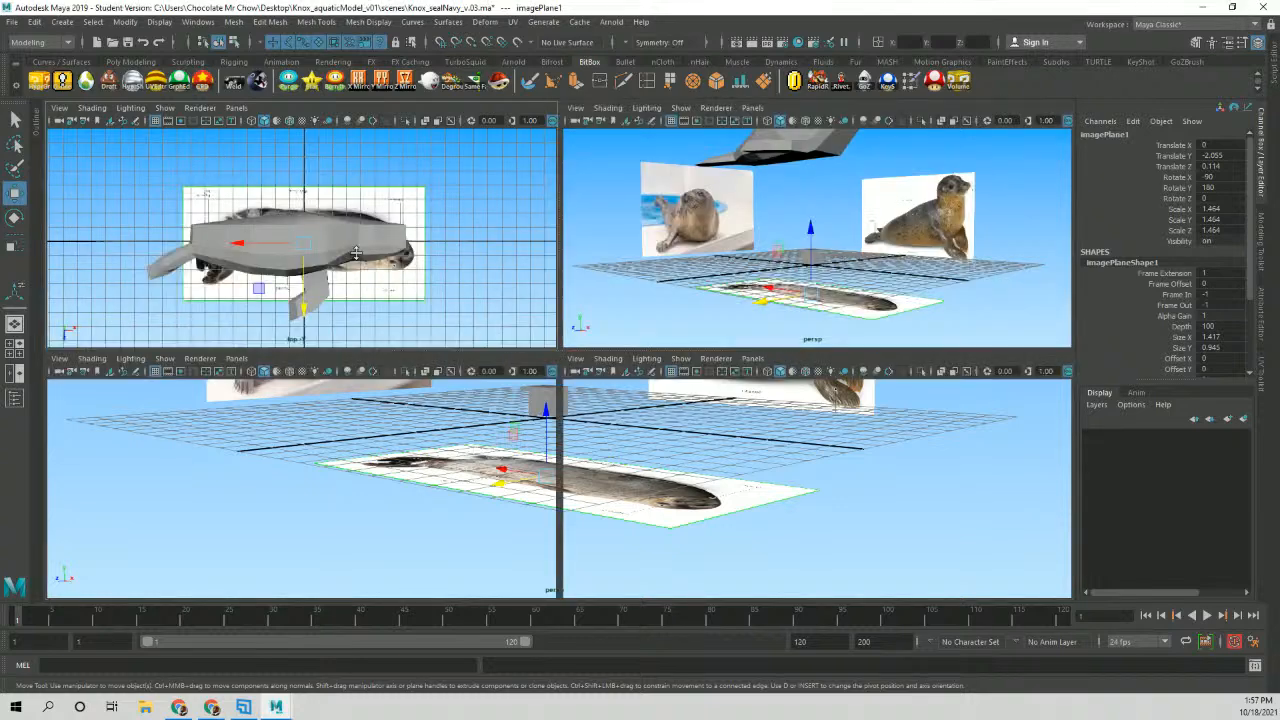
{"action": "key", "text": "space"}
{"action": "middle_click_drag", "start_coordinate": [440, 253], "coordinate": [466, 243], "text": "alt"}
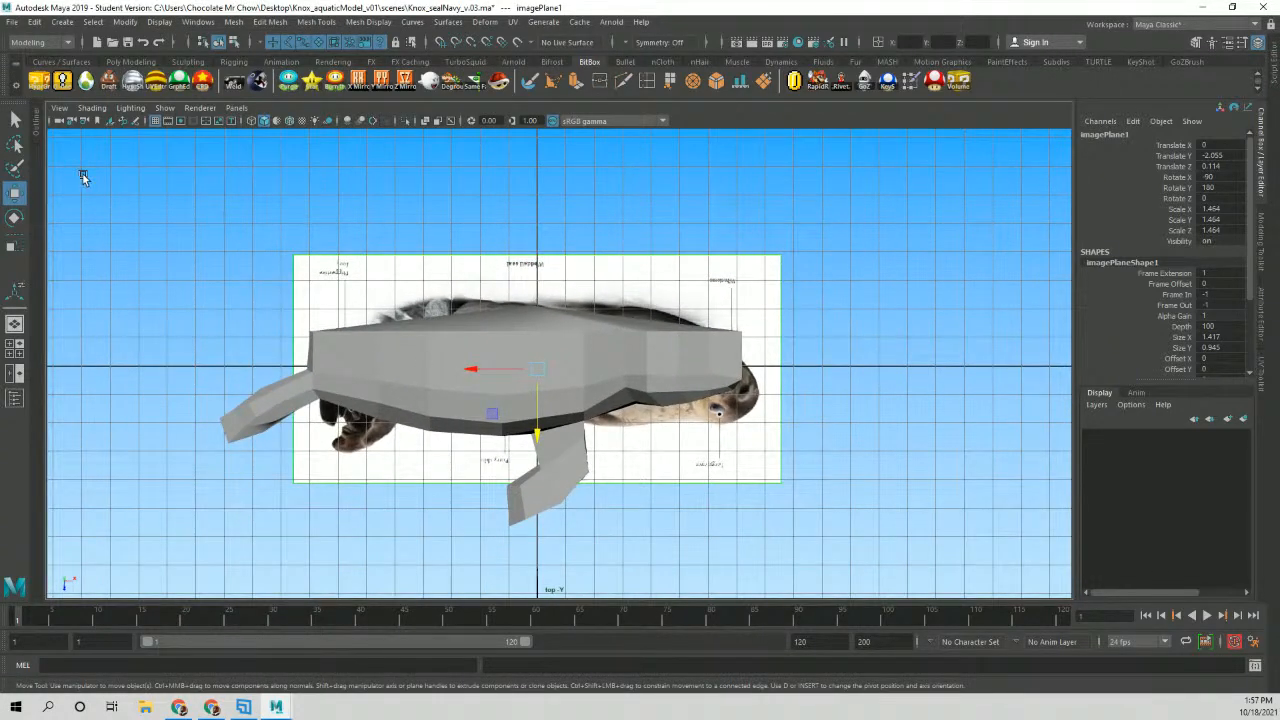
{"action": "left_click", "coordinate": [60, 109]}
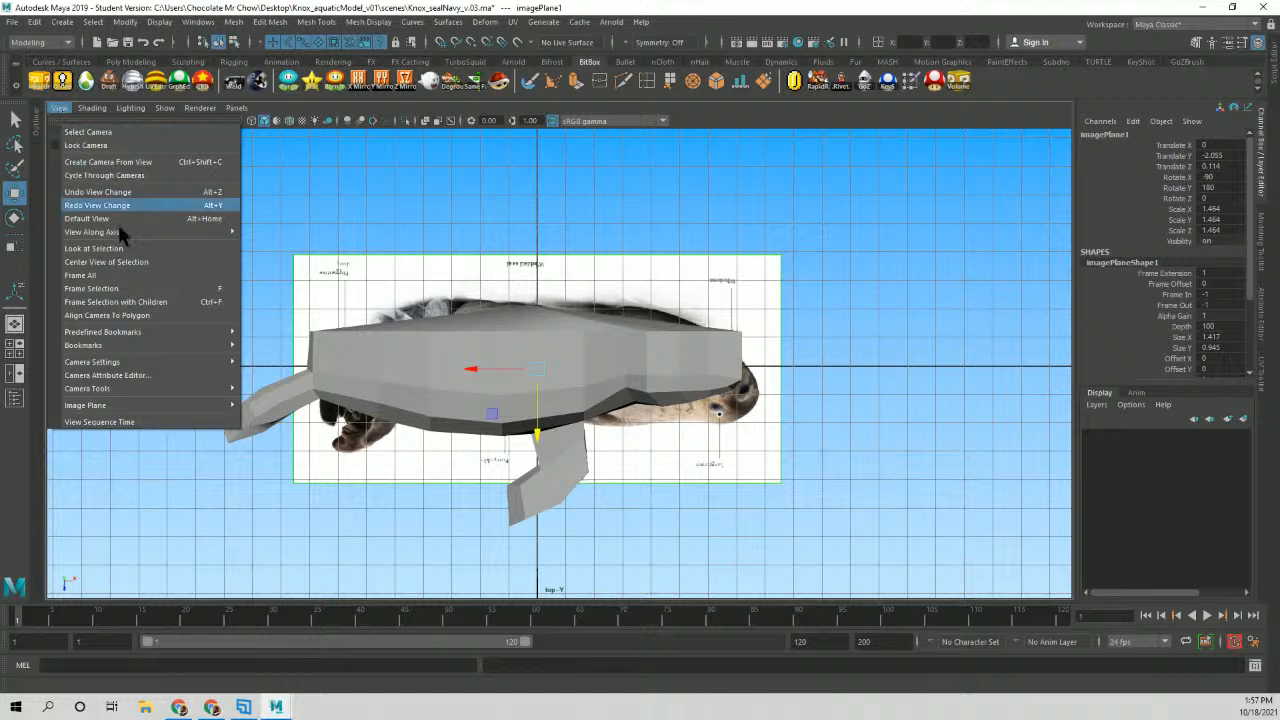
{"action": "mouse_move", "coordinate": [208, 395]}
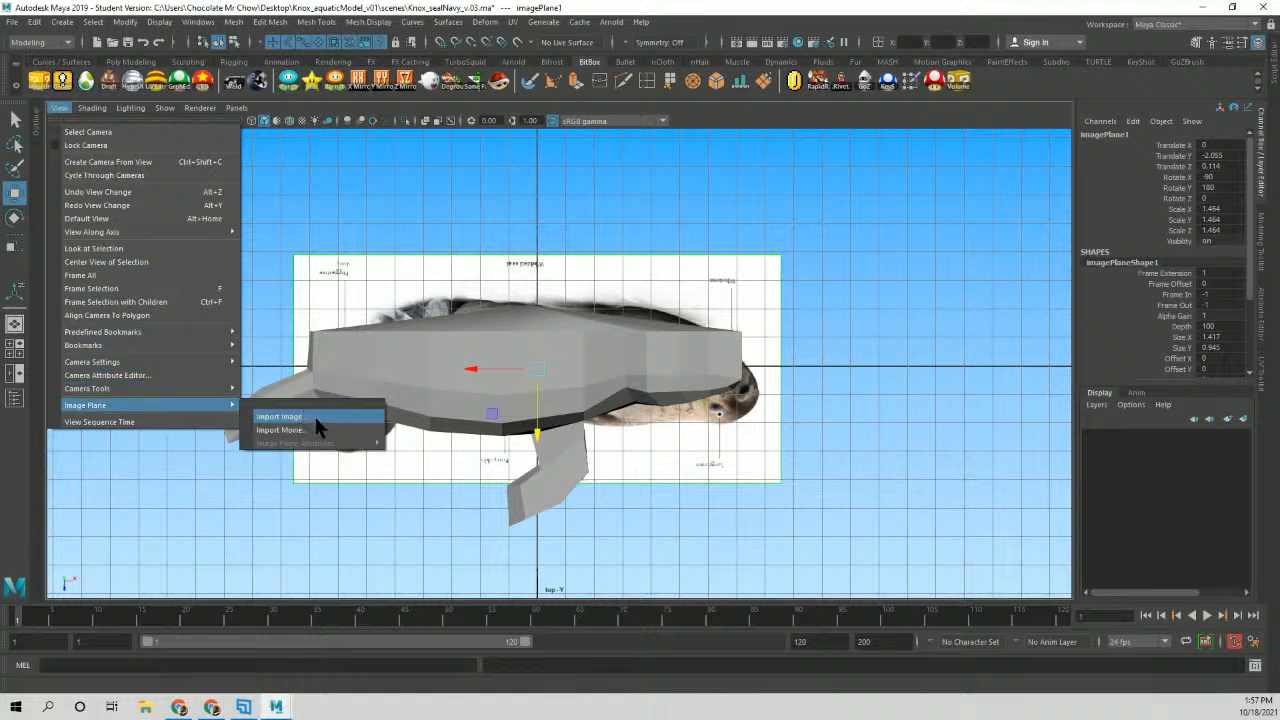
{"action": "left_click", "coordinate": [312, 190]}
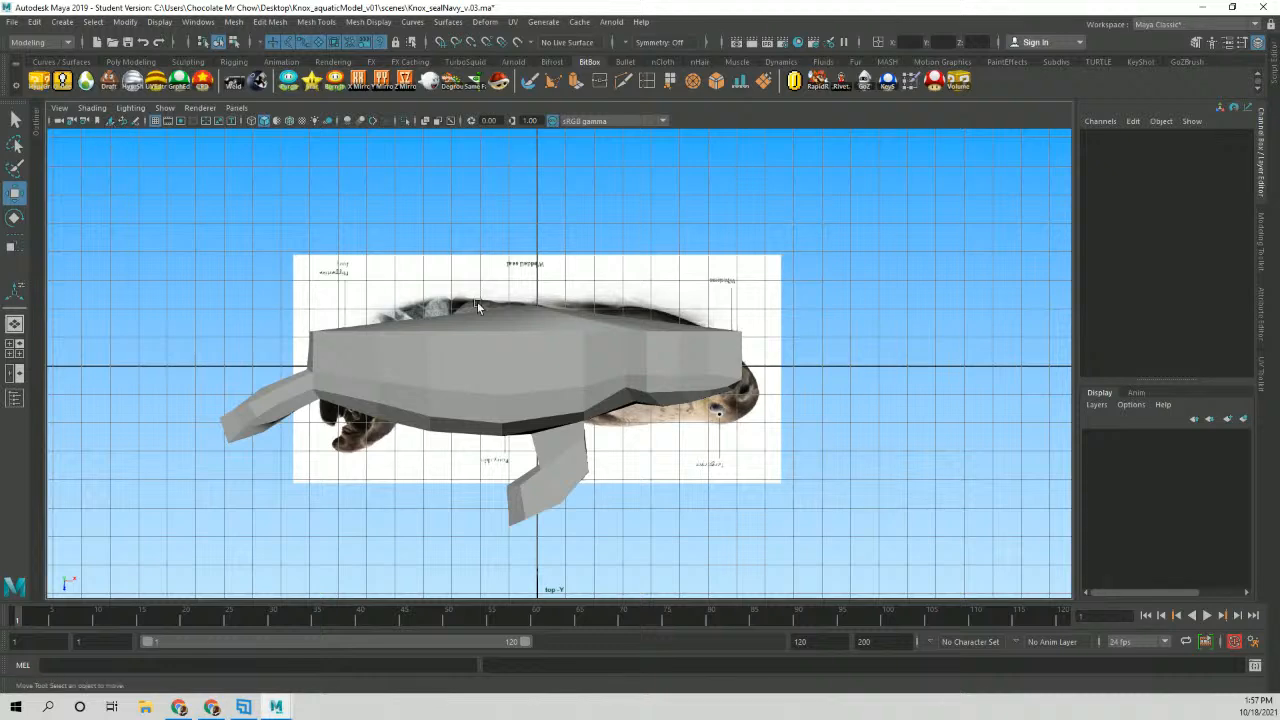
Show all four views together and reframe the front, side and perspective views around the seal references and cube.
{"action": "key", "text": "space"}
{"action": "middle_click_drag", "start_coordinate": [840, 460], "coordinate": [805, 452], "text": "alt"}
{"action": "middle_click_drag", "start_coordinate": [414, 471], "coordinate": [463, 494], "text": "alt"}
{"action": "middle_click_drag", "start_coordinate": [737, 263], "coordinate": [747, 277], "text": "alt"}
{"action": "left_click_drag", "start_coordinate": [747, 277], "coordinate": [884, 231], "text": "alt"}
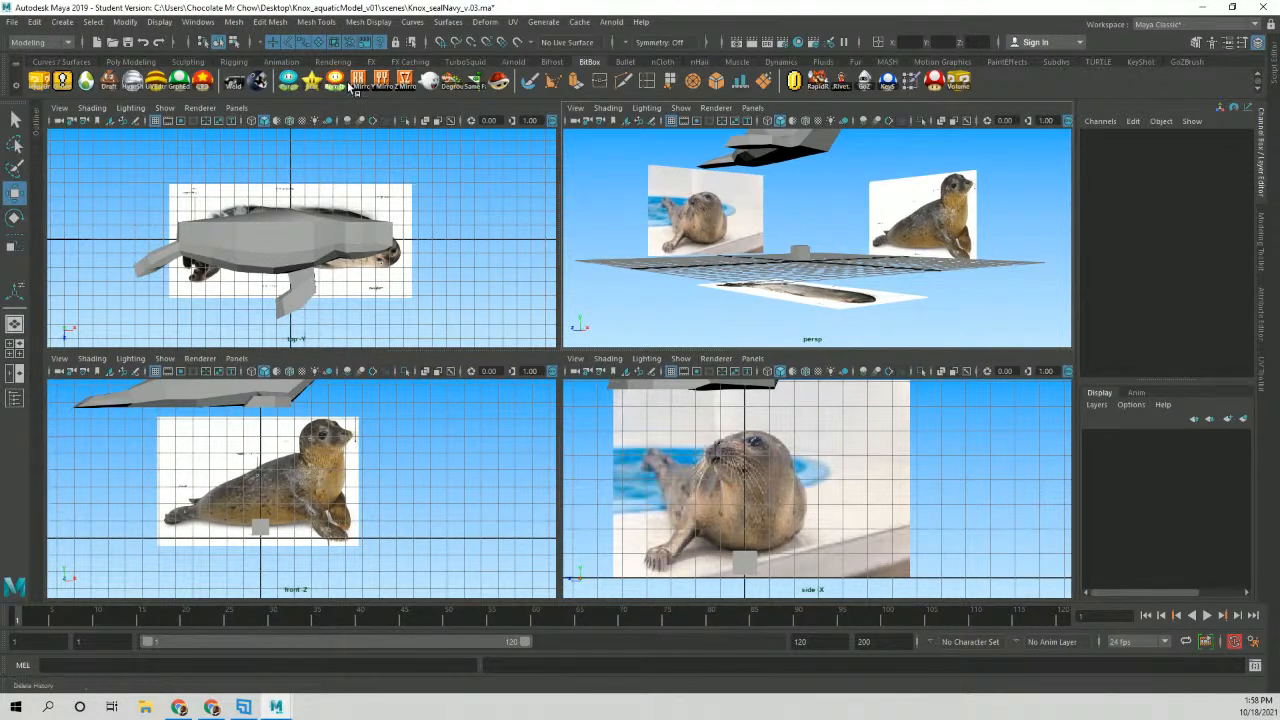
Start setting the project and browse to the Knox_aquaticModel_v01 folder on the desktop.
{"action": "left_click", "coordinate": [12, 21]}
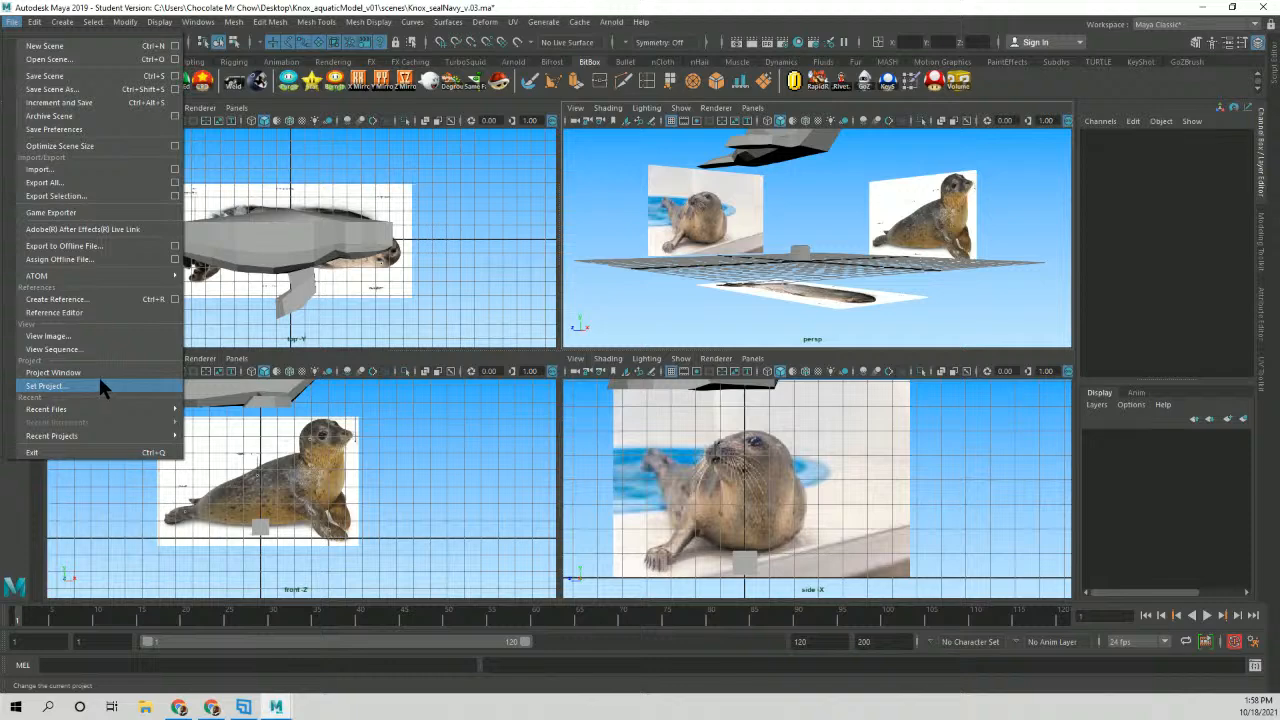
{"action": "left_click", "coordinate": [62, 386]}
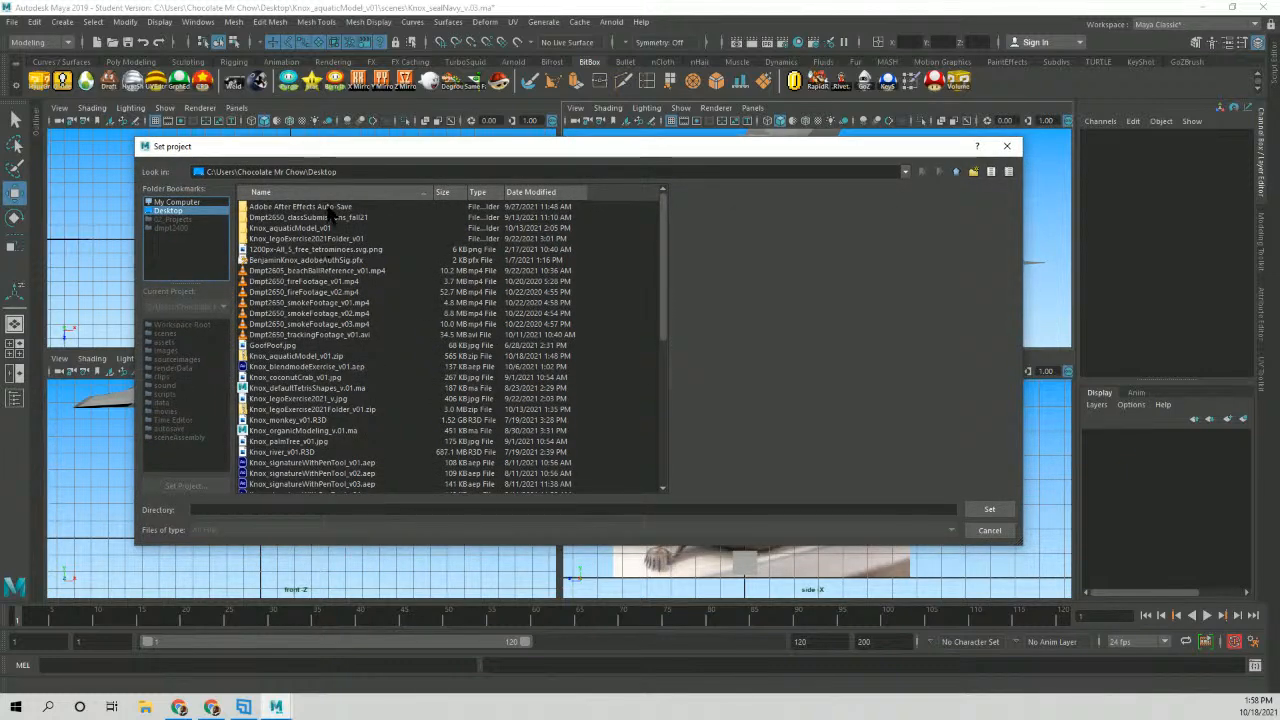
{"action": "left_click", "coordinate": [323, 229]}
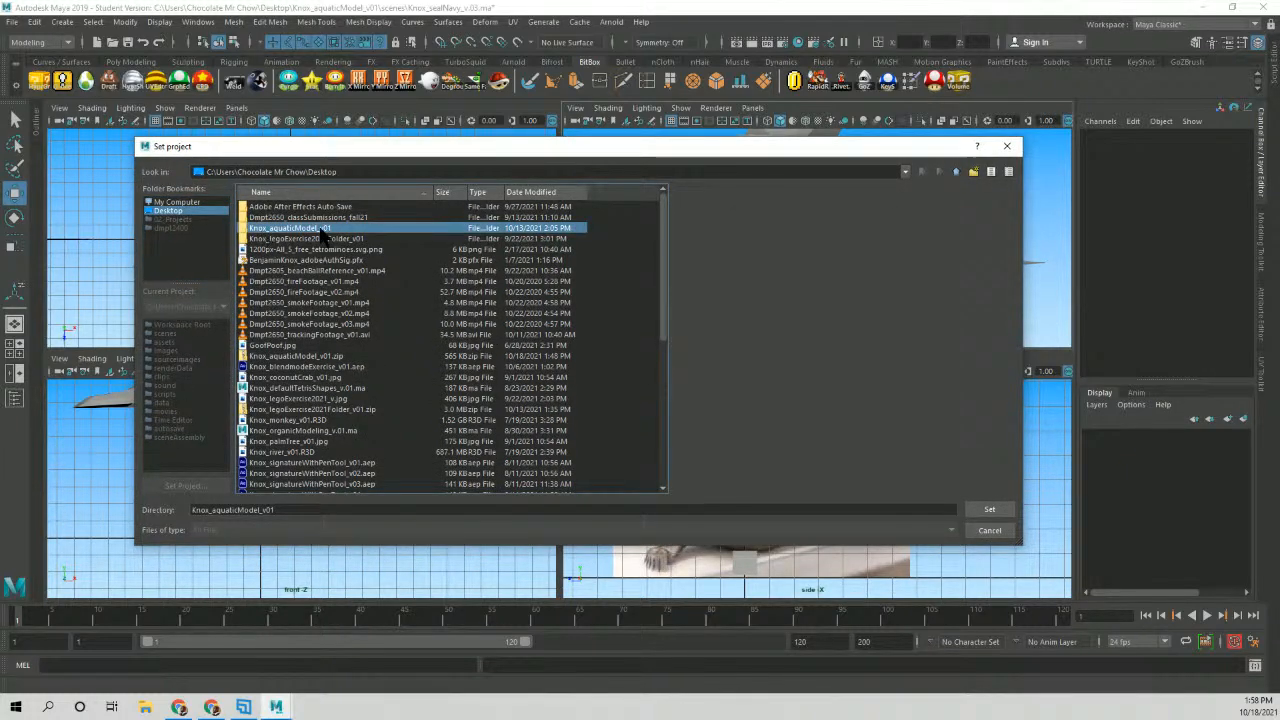
{"action": "double_click", "coordinate": [316, 230]}
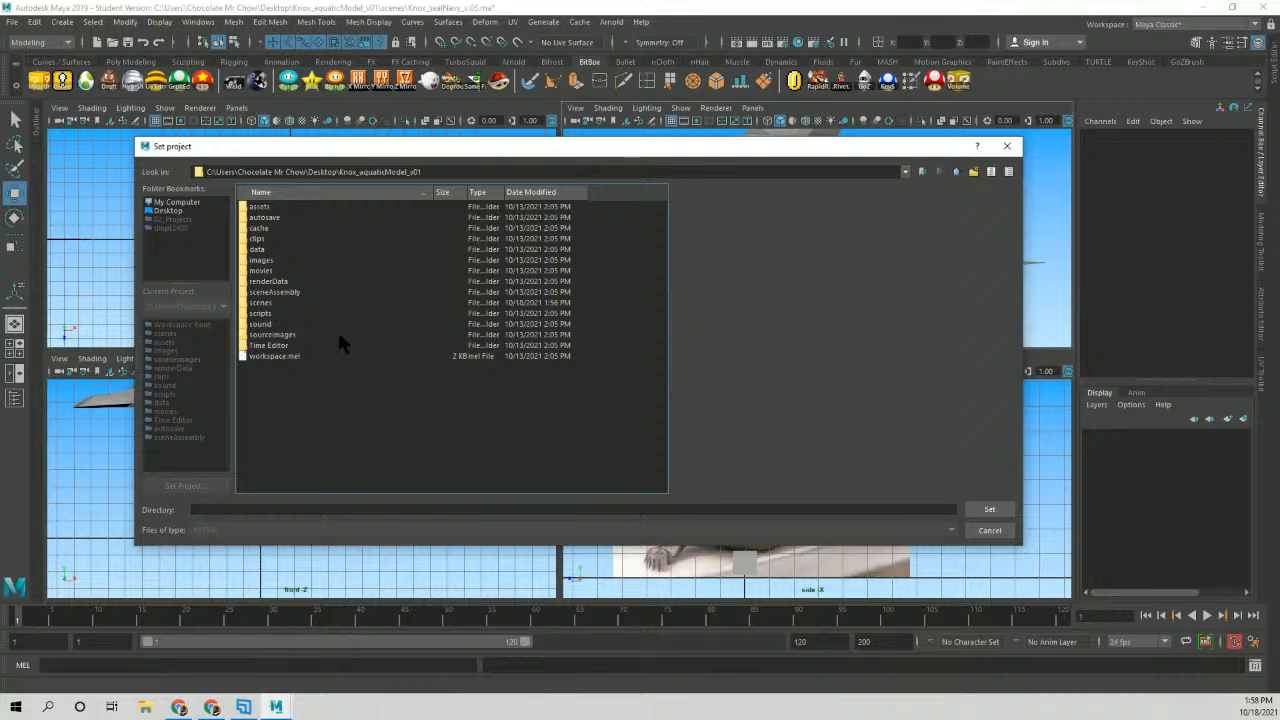
Examine the project's scenes, images and sourceimages folders, selecting each in turn, and close the dialog without setting the project.
{"action": "left_click_drag", "start_coordinate": [441, 154], "coordinate": [455, 141]}
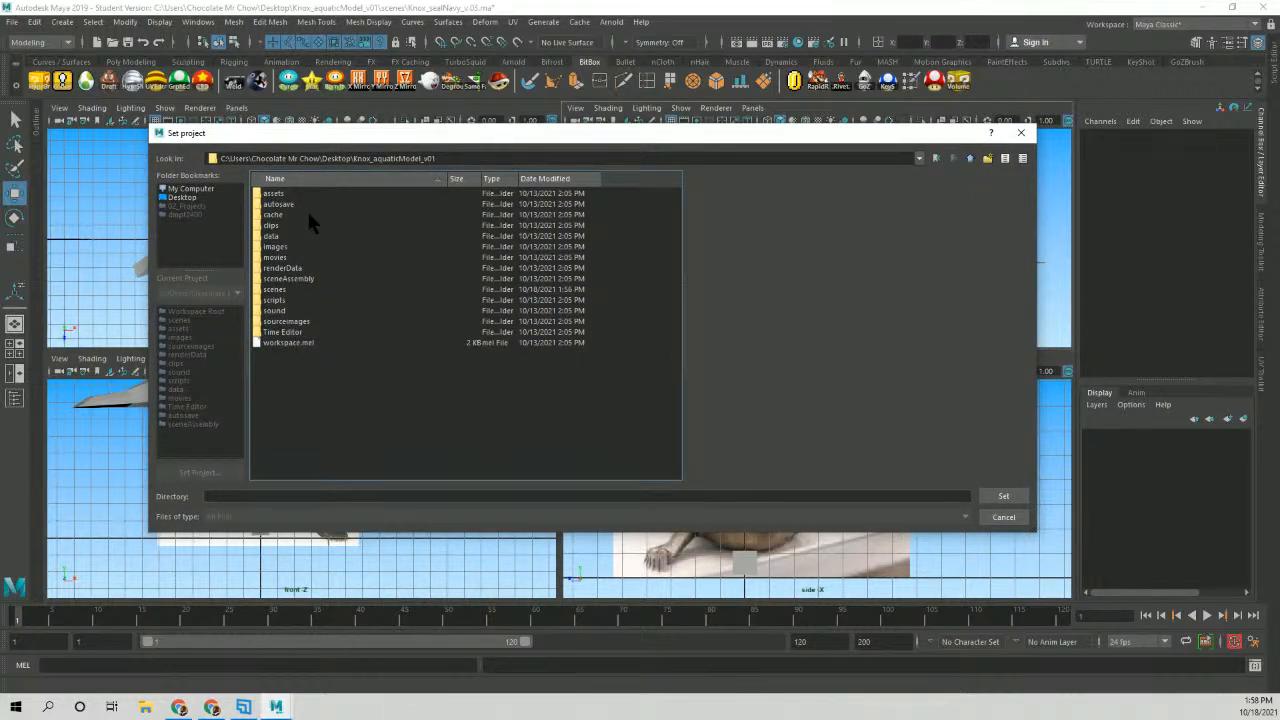
{"action": "left_click", "coordinate": [298, 289]}
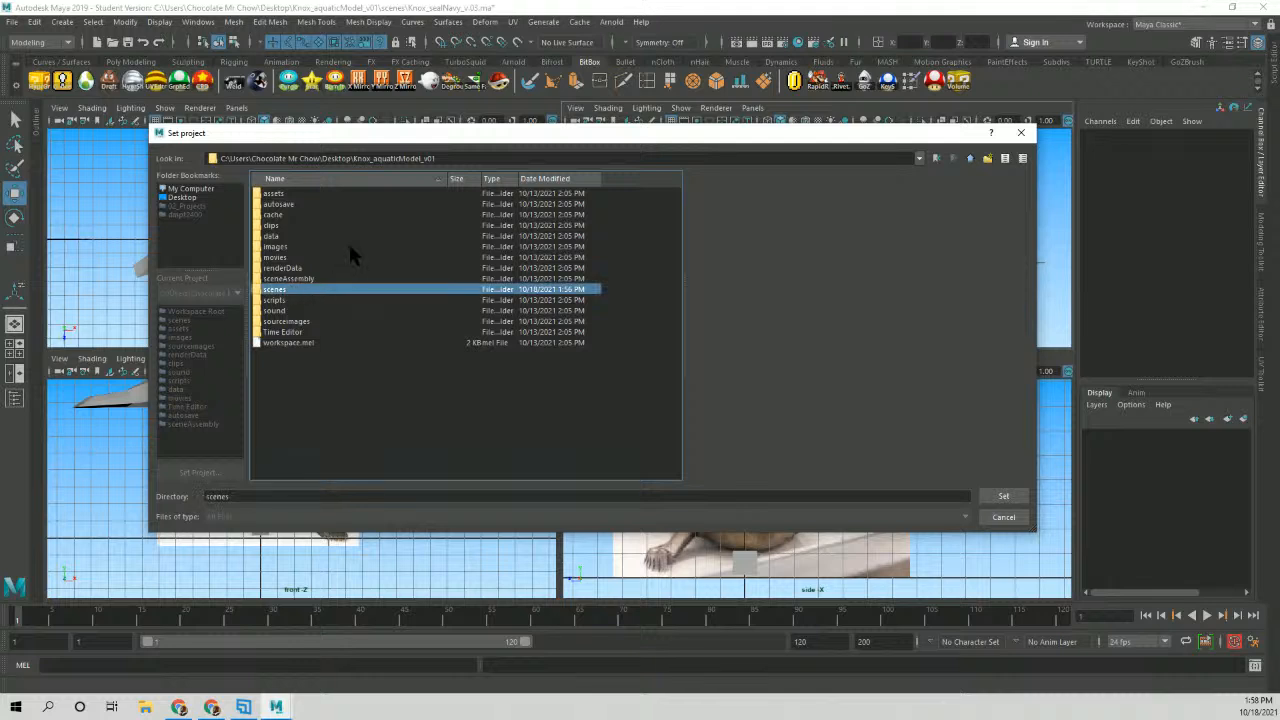
{"action": "left_click", "coordinate": [298, 247]}
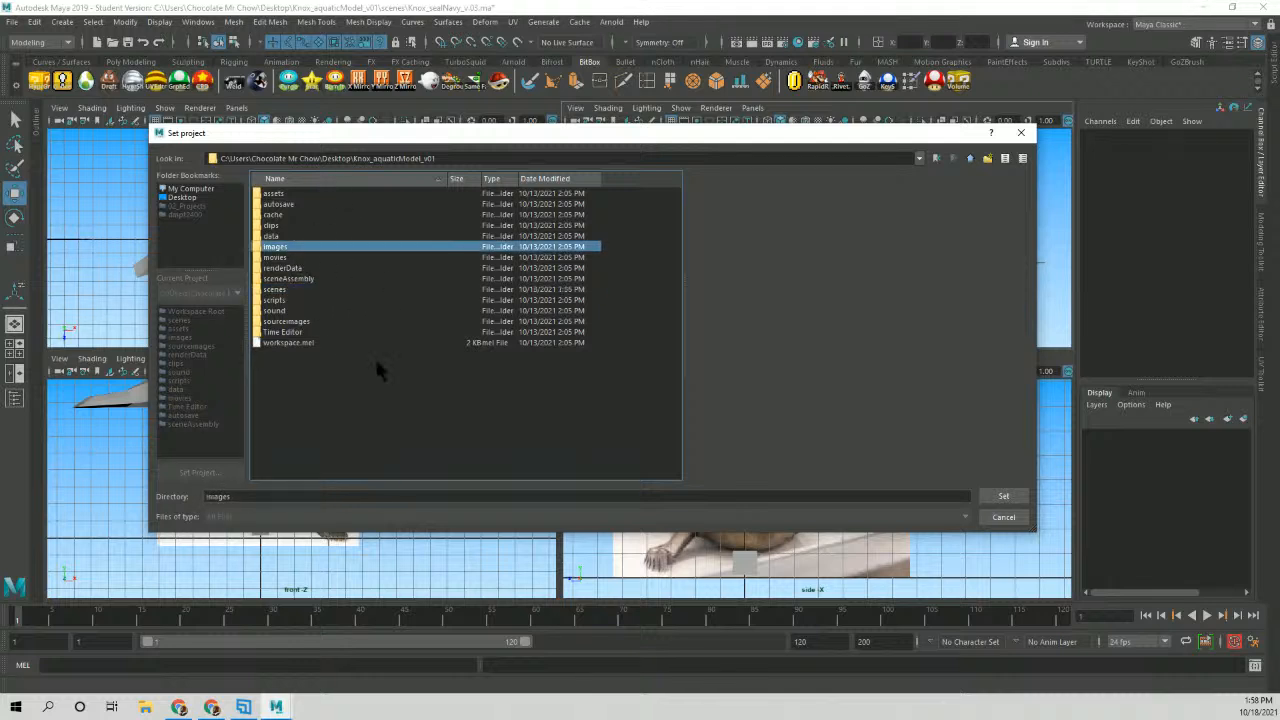
{"action": "left_click", "coordinate": [280, 290]}
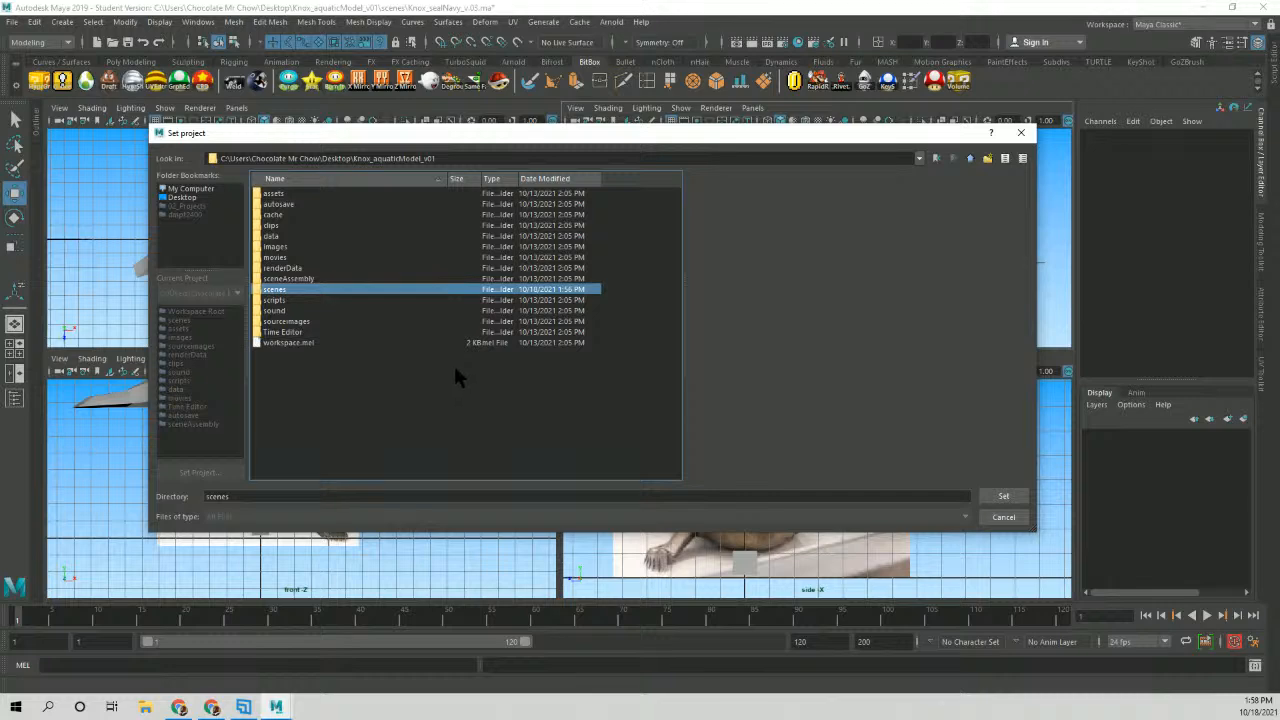
{"action": "mouse_move", "coordinate": [486, 138]}
{"action": "left_mouse_down"}
{"action": "mouse_move", "coordinate": [530, 205]}
{"action": "mouse_move", "coordinate": [472, 205]}
{"action": "mouse_move", "coordinate": [469, 145]}
{"action": "left_mouse_up"}
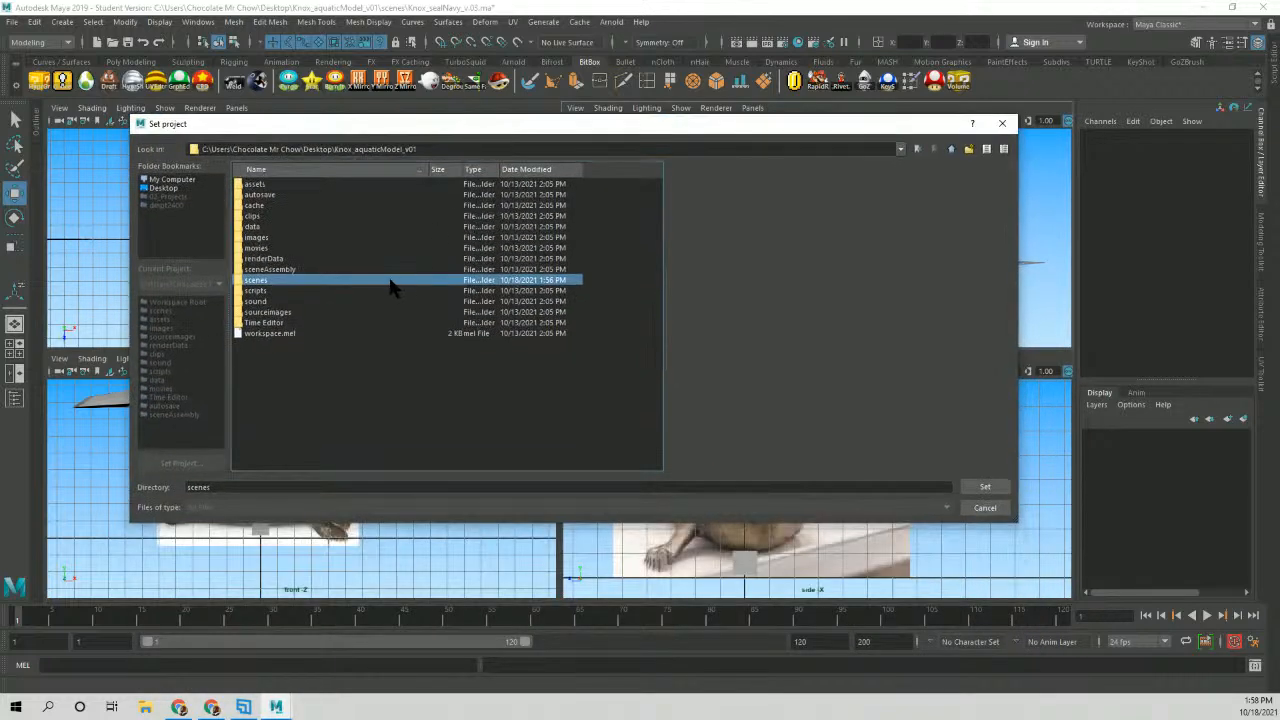
{"action": "left_click", "coordinate": [272, 313]}
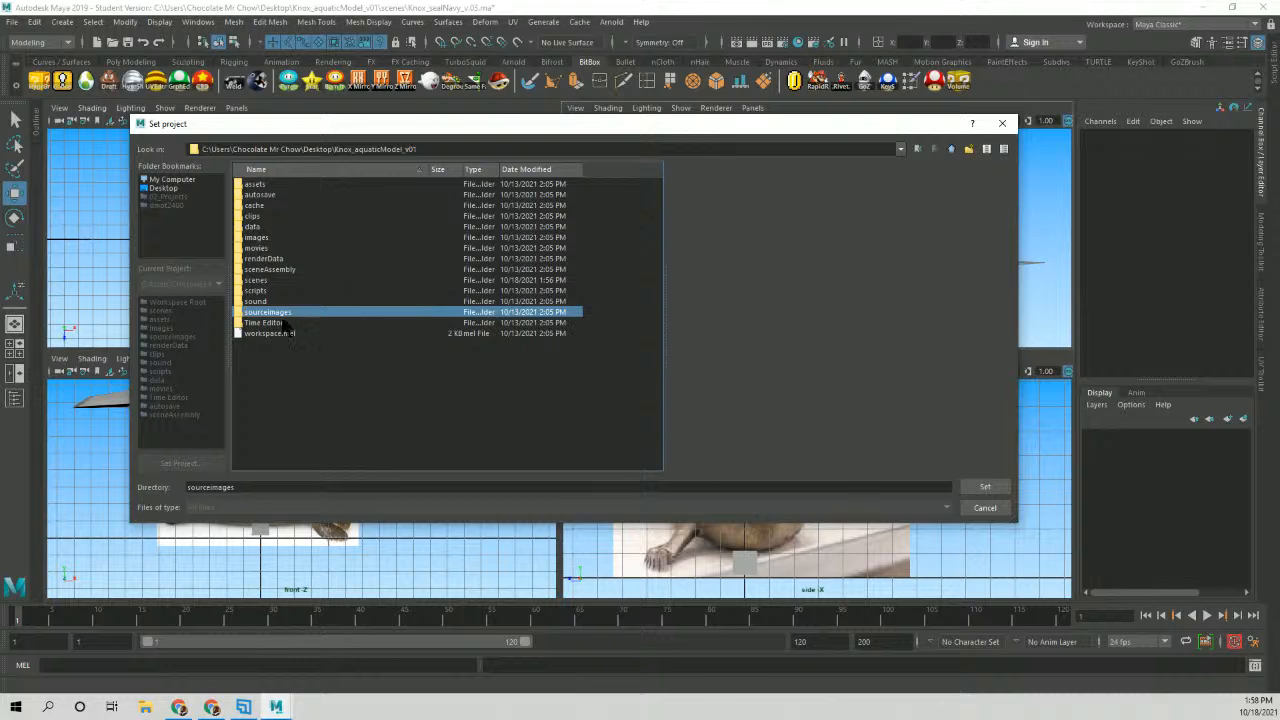
{"action": "left_click_drag", "start_coordinate": [448, 125], "coordinate": [463, 135]}
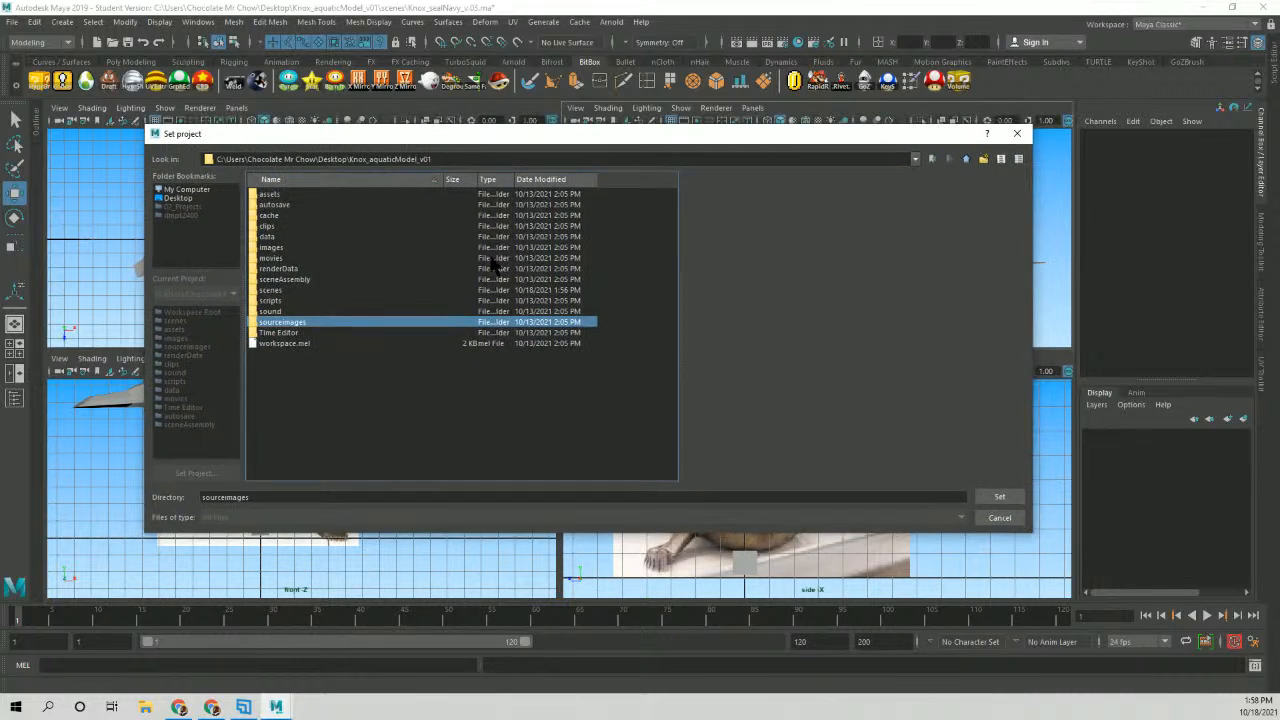
{"action": "left_click_drag", "start_coordinate": [643, 142], "coordinate": [706, 154]}
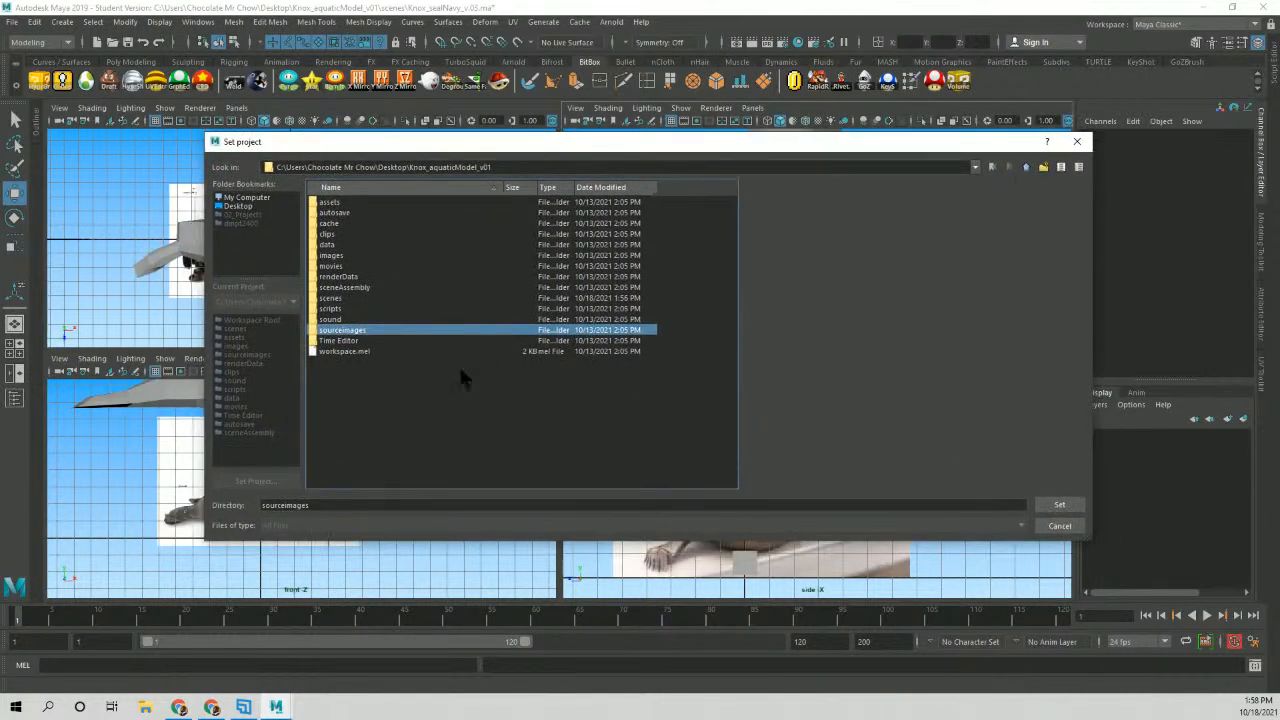
{"action": "left_click", "coordinate": [1076, 141]}
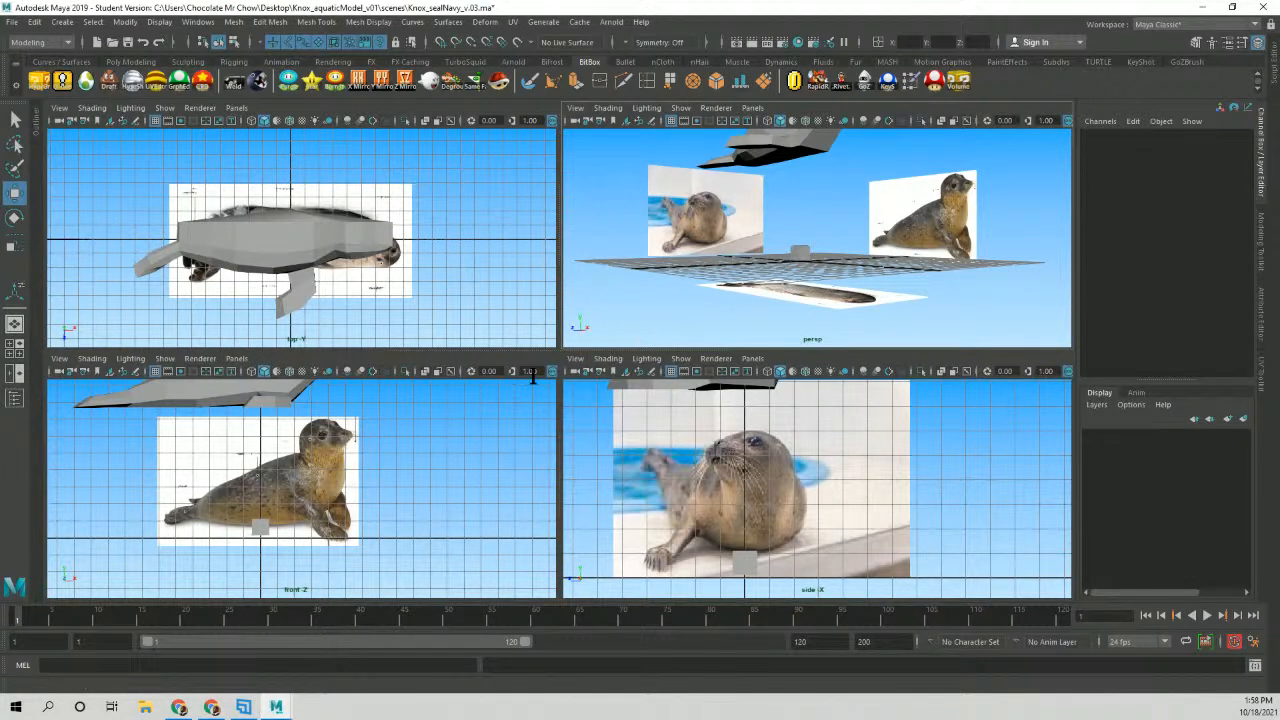
Enlarge the perspective view to fill the workspace, framed around the cube and the seal reference planes.
{"action": "left_click", "coordinate": [12, 21]}
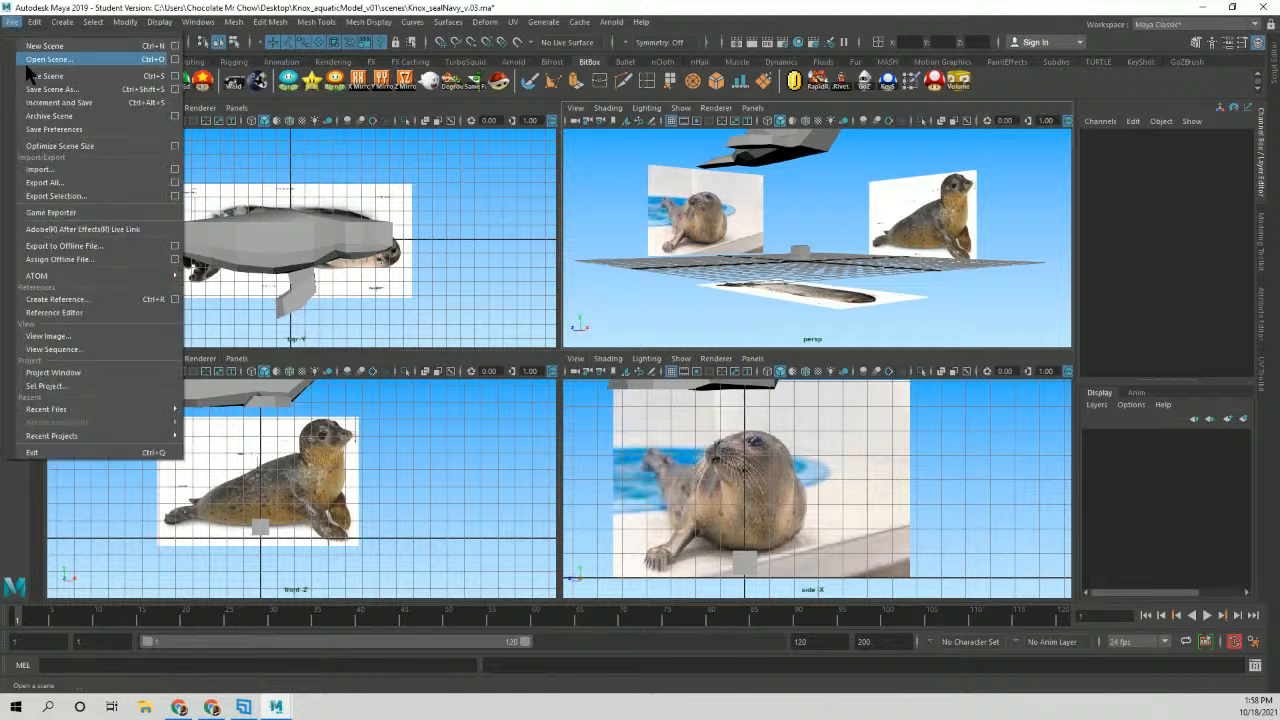
{"action": "left_click", "coordinate": [613, 22]}
{"action": "left_click_drag", "start_coordinate": [798, 242], "coordinate": [677, 215], "text": "alt"}
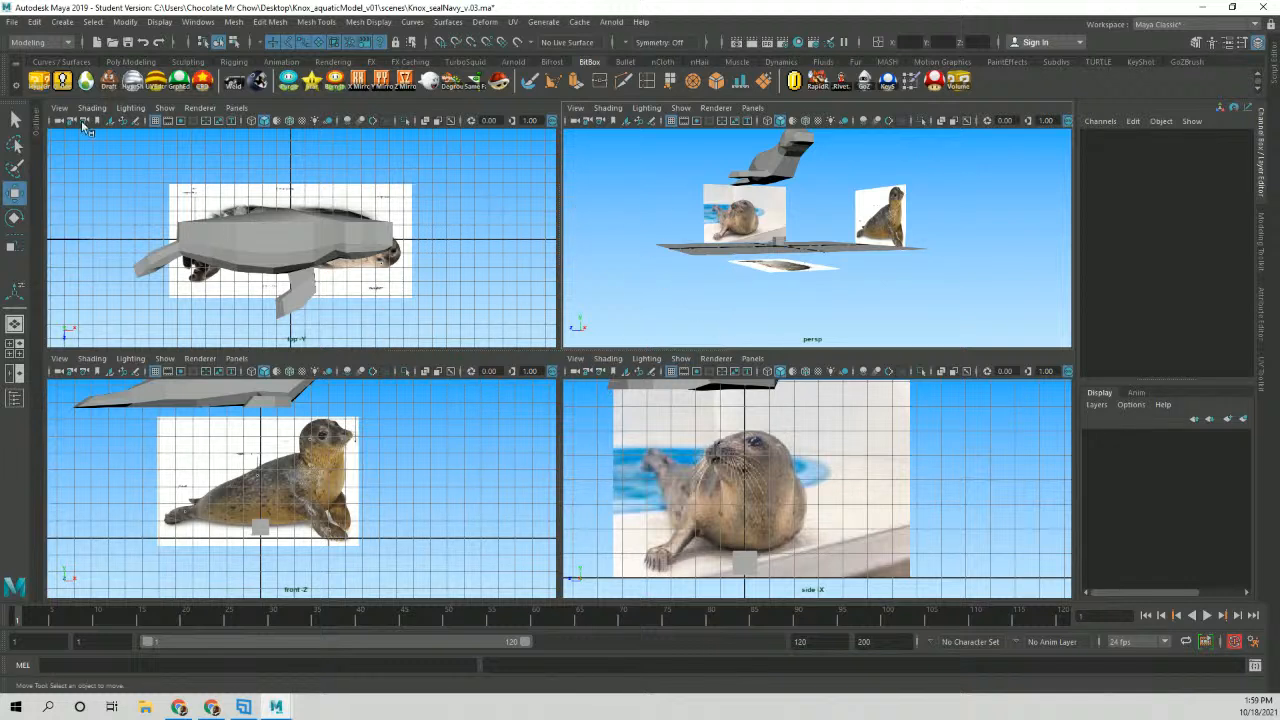
{"action": "left_click_drag", "start_coordinate": [763, 258], "coordinate": [810, 256], "text": "alt"}
{"action": "middle_click_drag", "start_coordinate": [810, 256], "coordinate": [854, 258], "text": "alt"}
{"action": "right_click_drag", "start_coordinate": [770, 276], "coordinate": [838, 290], "text": "alt"}
{"action": "key", "text": "space"}
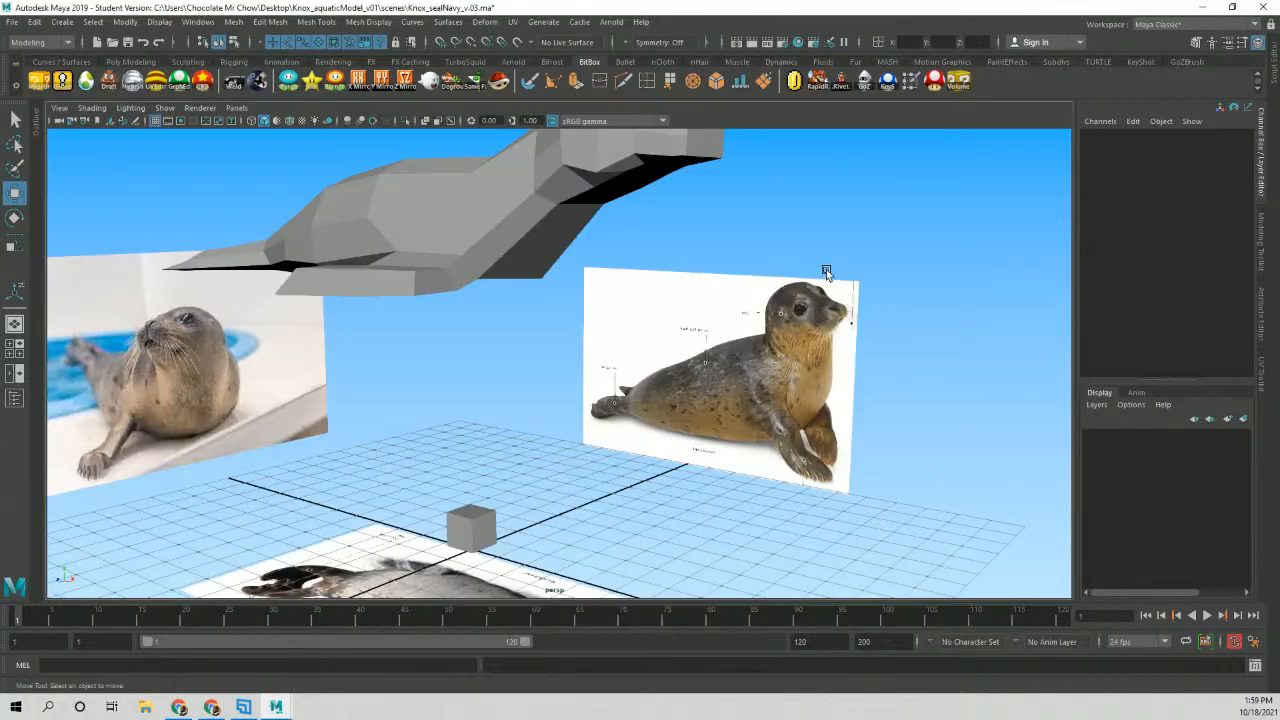
Extrude one side face of the cube outward along X and raise the extruded end to form a sloped segment.
{"action": "middle_click_drag", "start_coordinate": [716, 317], "coordinate": [795, 185], "text": "alt"}
{"action": "left_click", "coordinate": [599, 362]}
{"action": "middle_click_drag", "start_coordinate": [726, 374], "coordinate": [655, 357], "text": "alt"}
{"action": "right_click_drag", "start_coordinate": [655, 357], "coordinate": [780, 402], "text": "alt"}
{"action": "right_click_drag", "start_coordinate": [468, 315], "coordinate": [466, 352]}
{"action": "left_click", "coordinate": [466, 350]}
{"action": "left_click_drag", "start_coordinate": [474, 356], "coordinate": [654, 337], "text": "alt"}
{"action": "key", "text": "ctrl+e"}
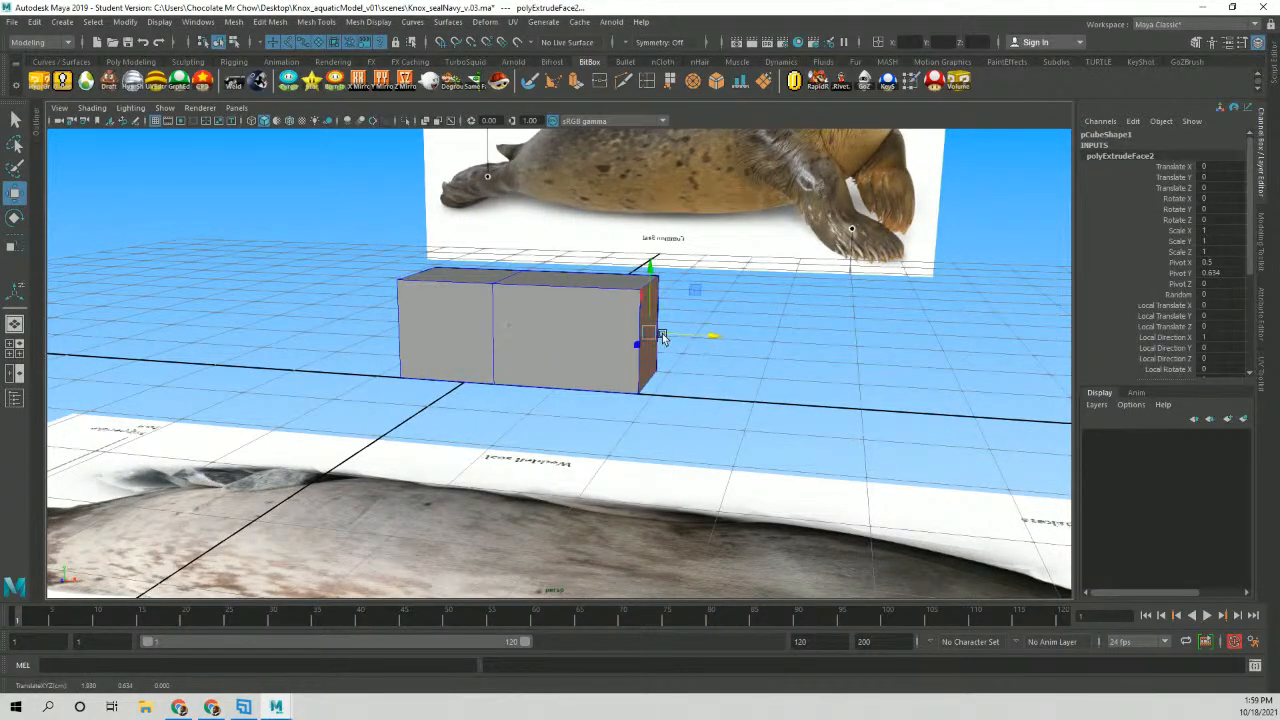
{"action": "left_click_drag", "start_coordinate": [651, 248], "coordinate": [652, 186]}
{"action": "middle_click_drag", "start_coordinate": [713, 269], "coordinate": [674, 303], "text": "alt"}
{"action": "left_click_drag", "start_coordinate": [672, 296], "coordinate": [620, 337]}
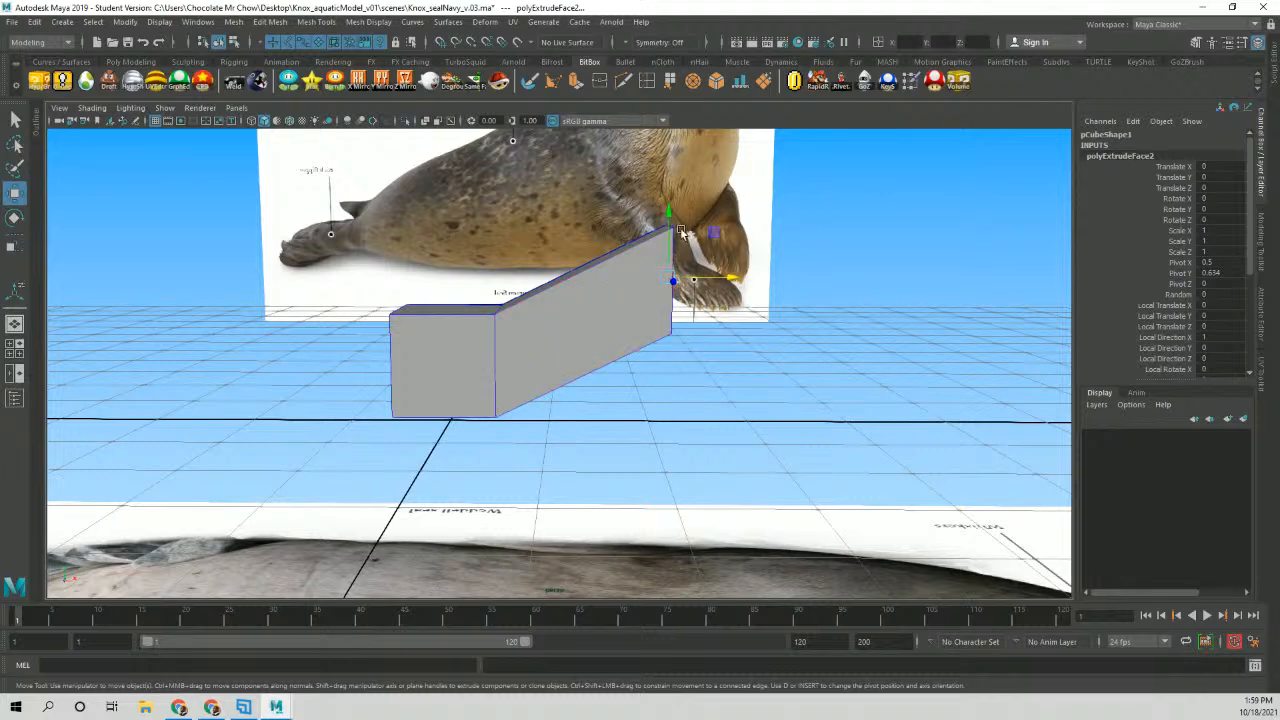
Tilt the raised end face with Rotate and extrude it horizontally along X into a further segment.
{"action": "key", "text": "e"}
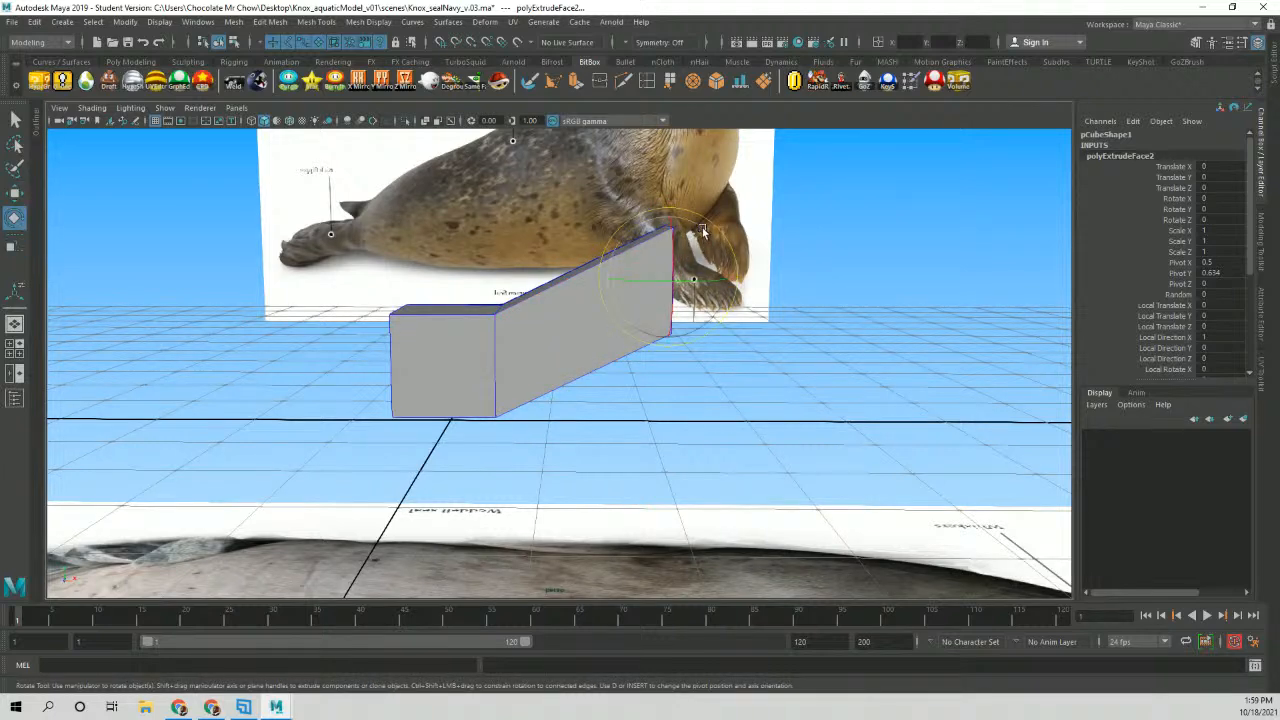
{"action": "left_click_drag", "start_coordinate": [702, 227], "coordinate": [667, 220]}
{"action": "right_click_drag", "start_coordinate": [655, 242], "coordinate": [595, 261], "text": "alt"}
{"action": "middle_click_drag", "start_coordinate": [595, 261], "coordinate": [558, 315], "text": "alt"}
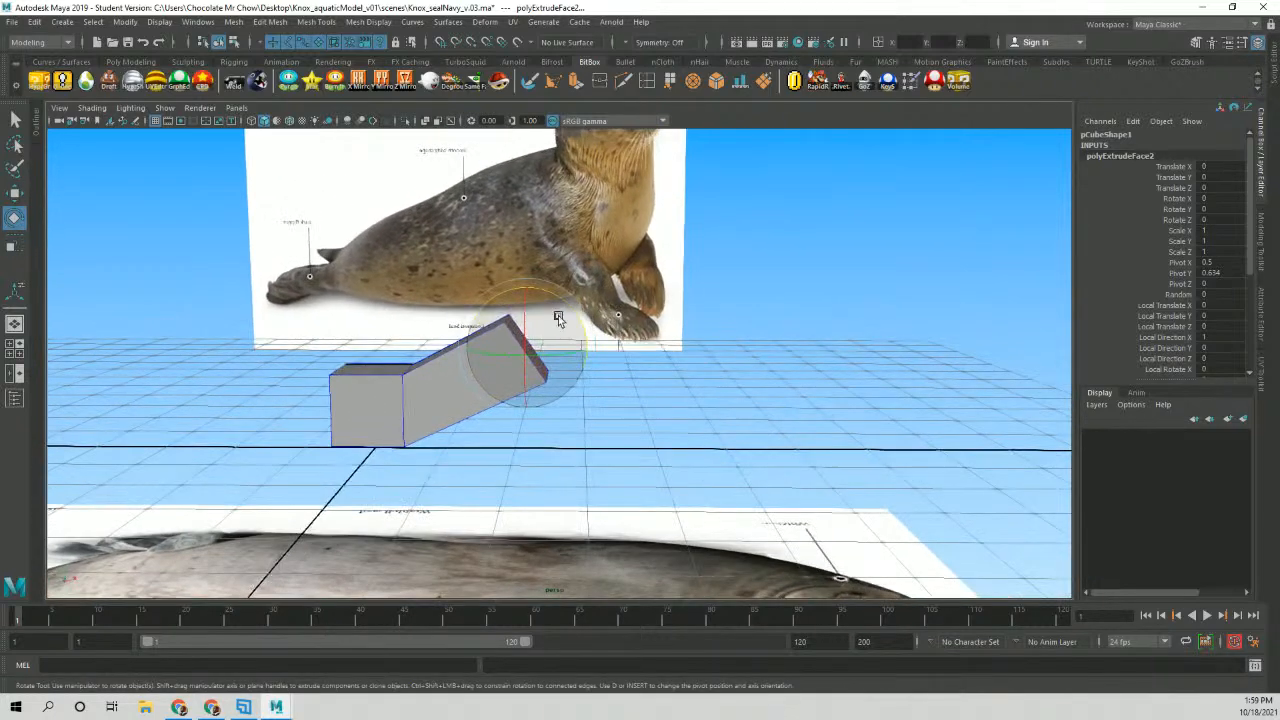
{"action": "right_click_drag", "start_coordinate": [558, 315], "coordinate": [728, 340], "text": "alt"}
{"action": "key", "text": "ctrl+e"}
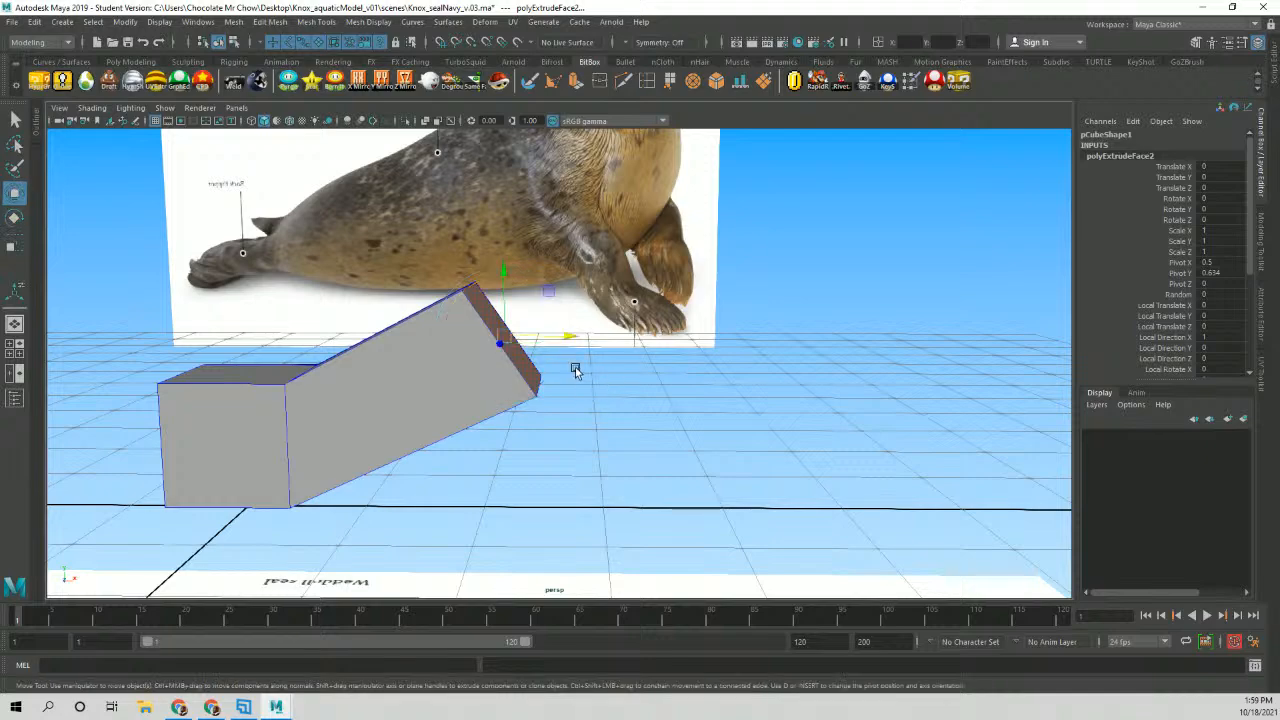
{"action": "left_click_drag", "start_coordinate": [574, 366], "coordinate": [735, 343]}
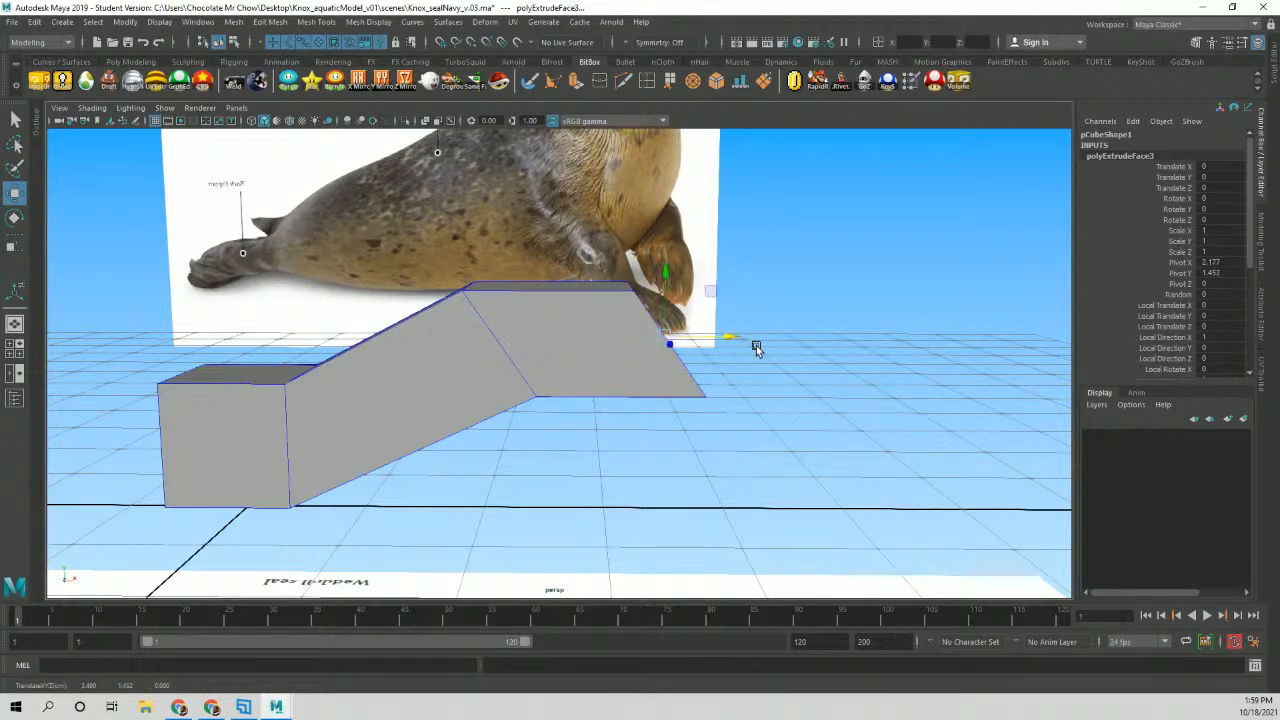
Examine the extruded block from several angles against the seal reference images.
{"action": "right_click_drag", "start_coordinate": [757, 349], "coordinate": [596, 236], "text": "alt"}
{"action": "left_click_drag", "start_coordinate": [596, 233], "coordinate": [691, 204], "text": "alt"}
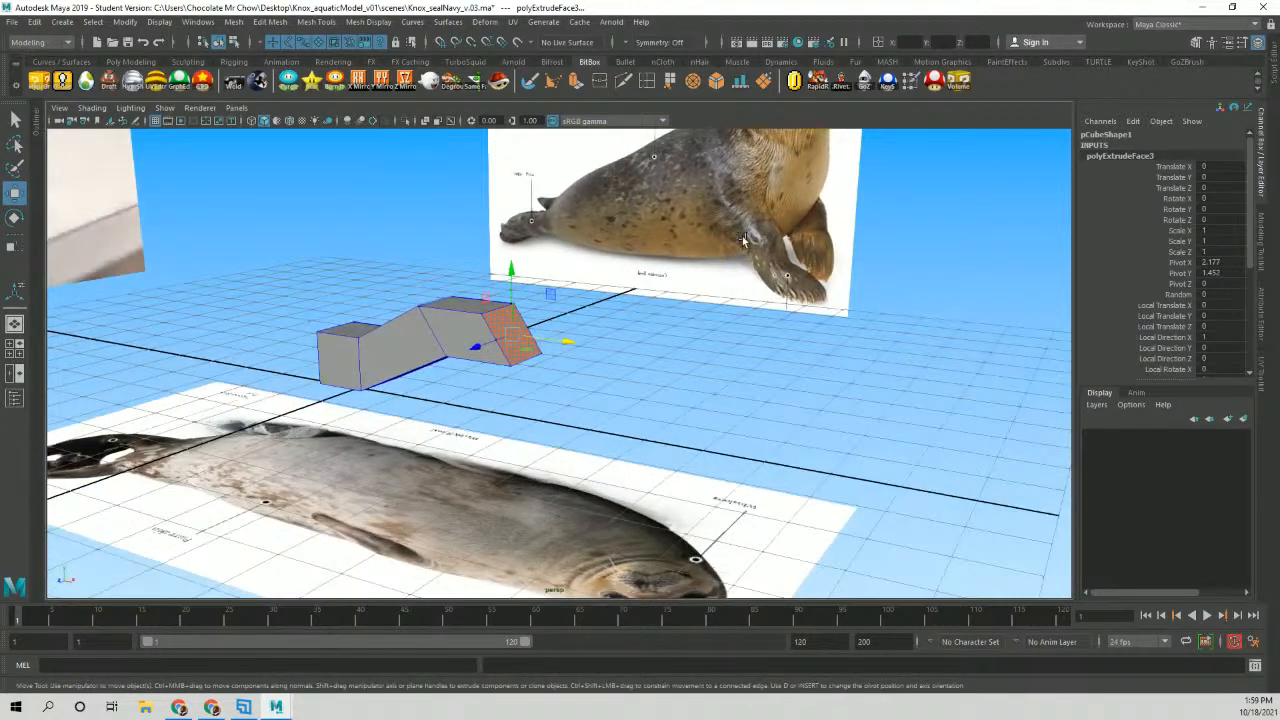
{"action": "right_click_drag", "start_coordinate": [742, 240], "coordinate": [477, 257], "text": "alt"}
{"action": "left_click_drag", "start_coordinate": [612, 296], "coordinate": [702, 238], "text": "alt"}
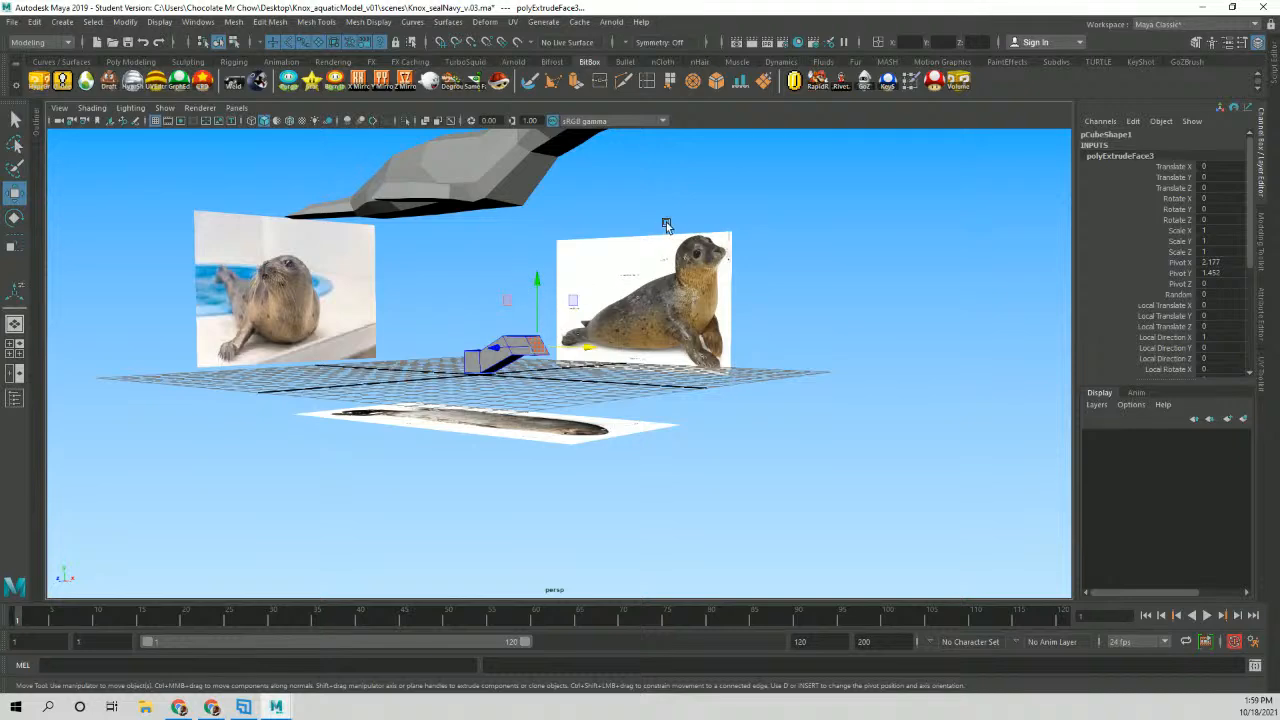
{"action": "scroll", "coordinate": [587, 330], "scroll_direction": "up", "scroll_amount": 5}
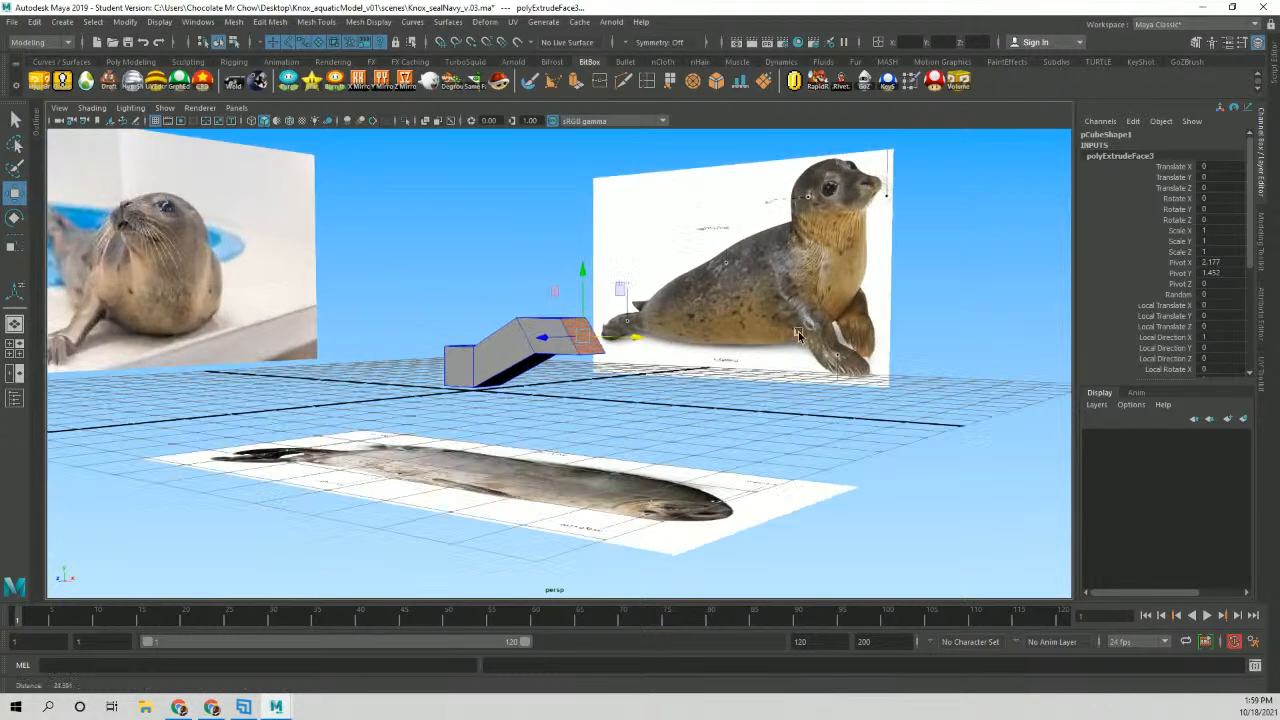
{"action": "right_click", "coordinate": [508, 332]}
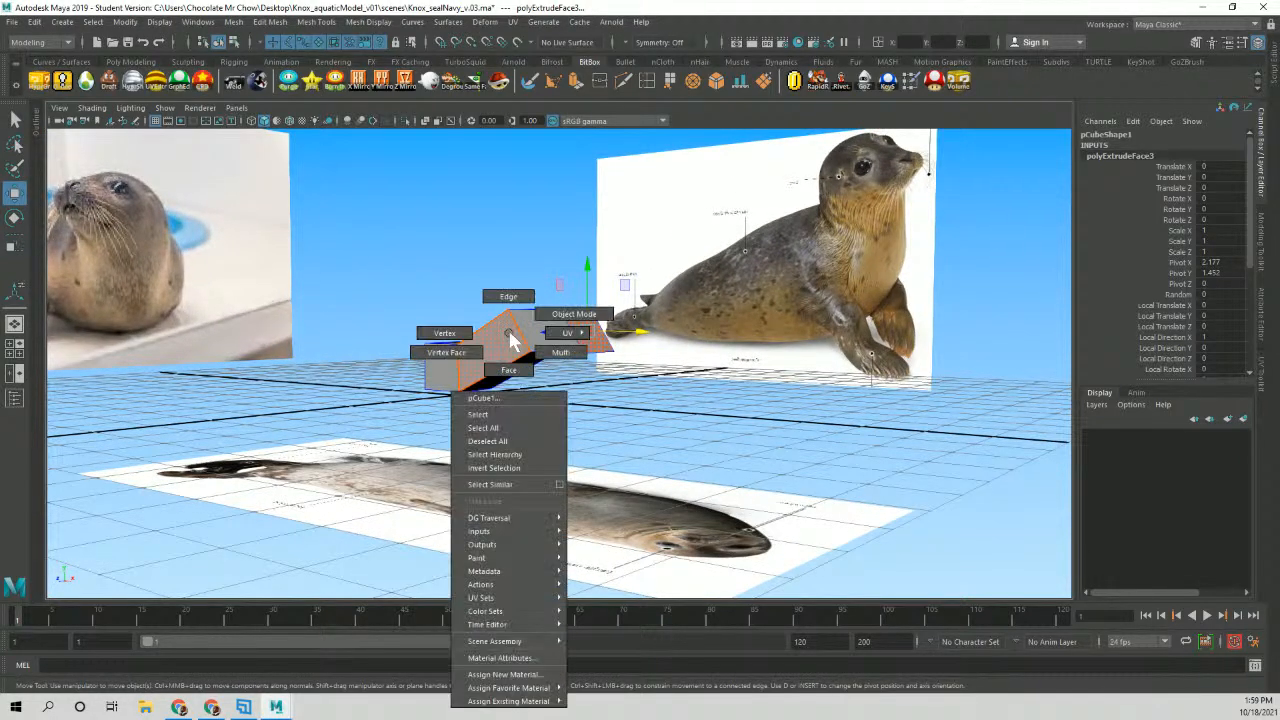
{"action": "left_click_drag", "start_coordinate": [522, 301], "coordinate": [554, 306], "text": "alt"}
{"action": "scroll", "coordinate": [554, 306], "scroll_direction": "up", "scroll_amount": 4}
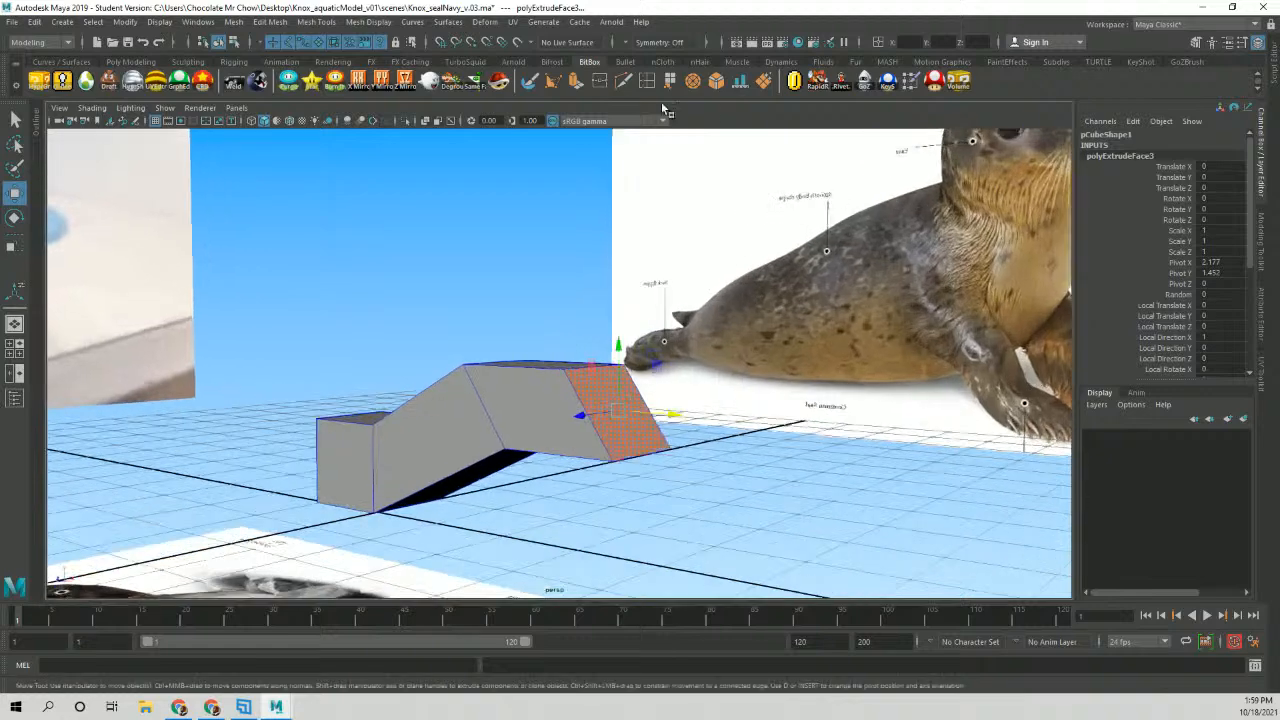
Insert an edge loop across the middle of the block's sloped segment with Multi-Cut.
{"action": "left_click", "coordinate": [624, 82]}
{"action": "left_click", "coordinate": [421, 391], "text": "ctrl"}
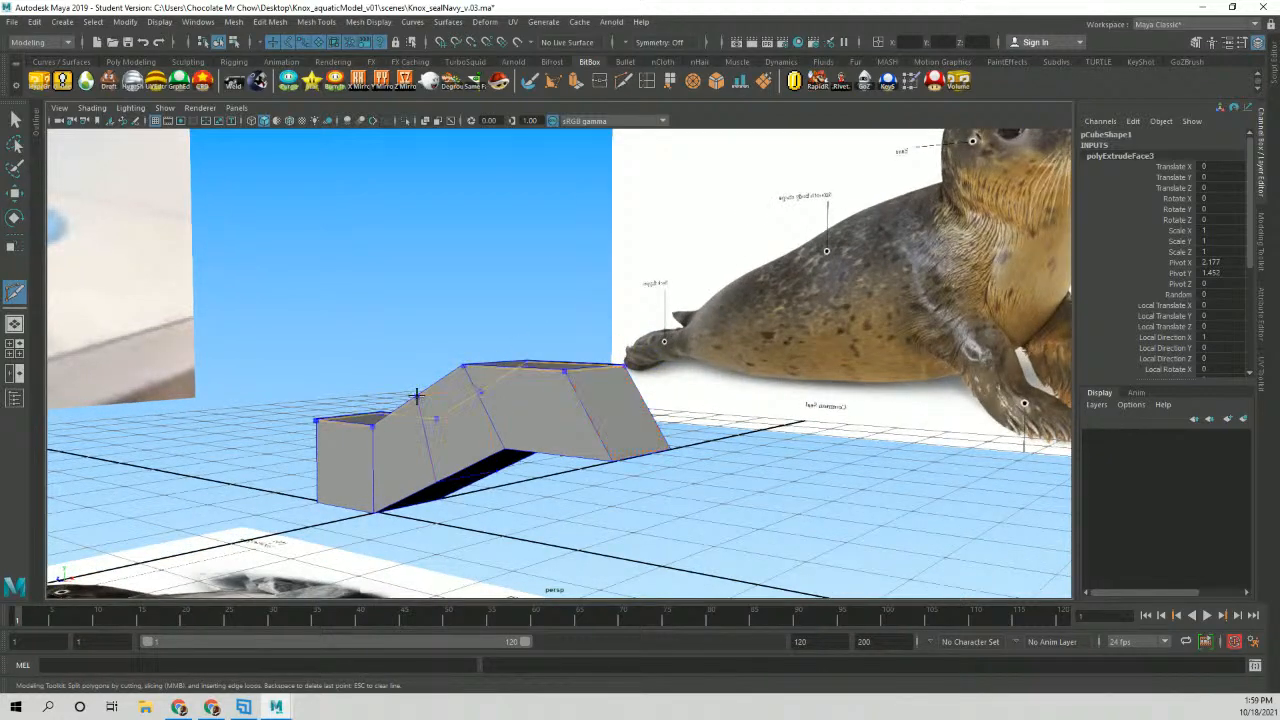
{"action": "left_click_drag", "start_coordinate": [419, 394], "coordinate": [523, 437], "text": "alt"}
{"action": "middle_click_drag", "start_coordinate": [445, 388], "coordinate": [493, 352], "text": "alt"}
{"action": "left_click_drag", "start_coordinate": [497, 353], "coordinate": [443, 386], "text": "alt"}
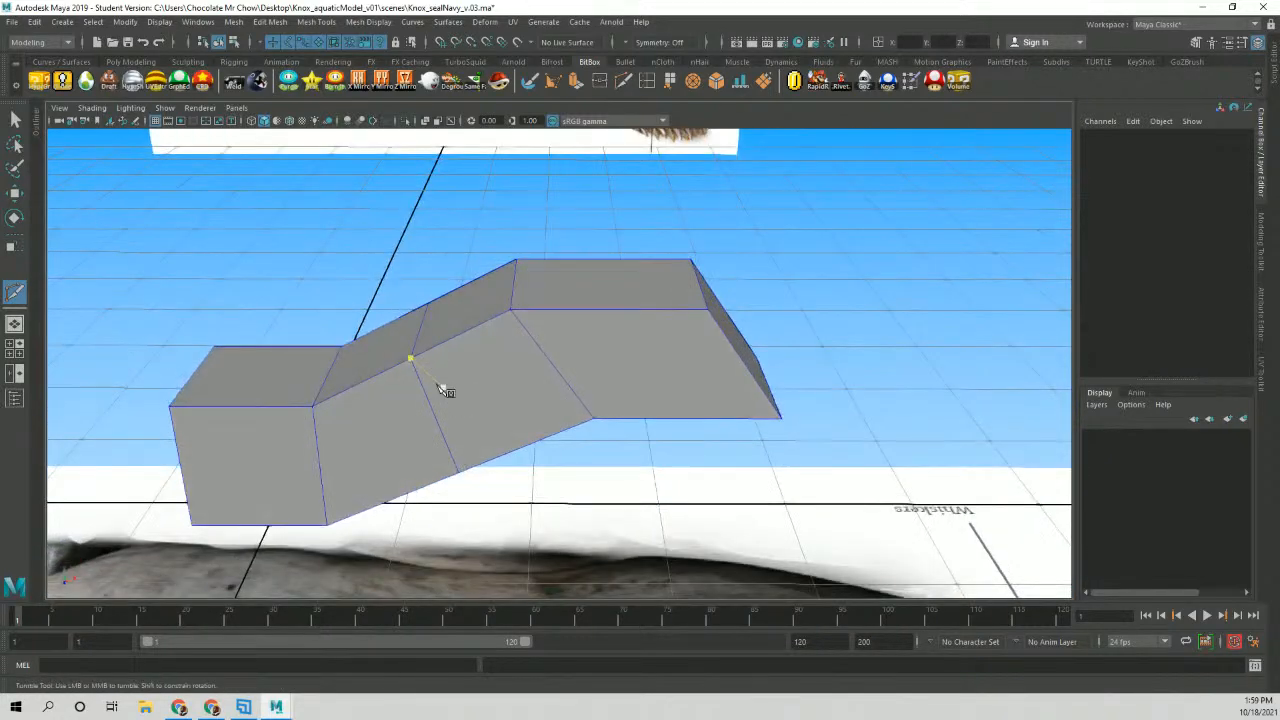
Raise the inserted loop's top edge and the top edge where the cube meets the slope to round the block's upper contour.
{"action": "key", "text": "w"}
{"action": "right_click_drag", "start_coordinate": [409, 323], "coordinate": [405, 260]}
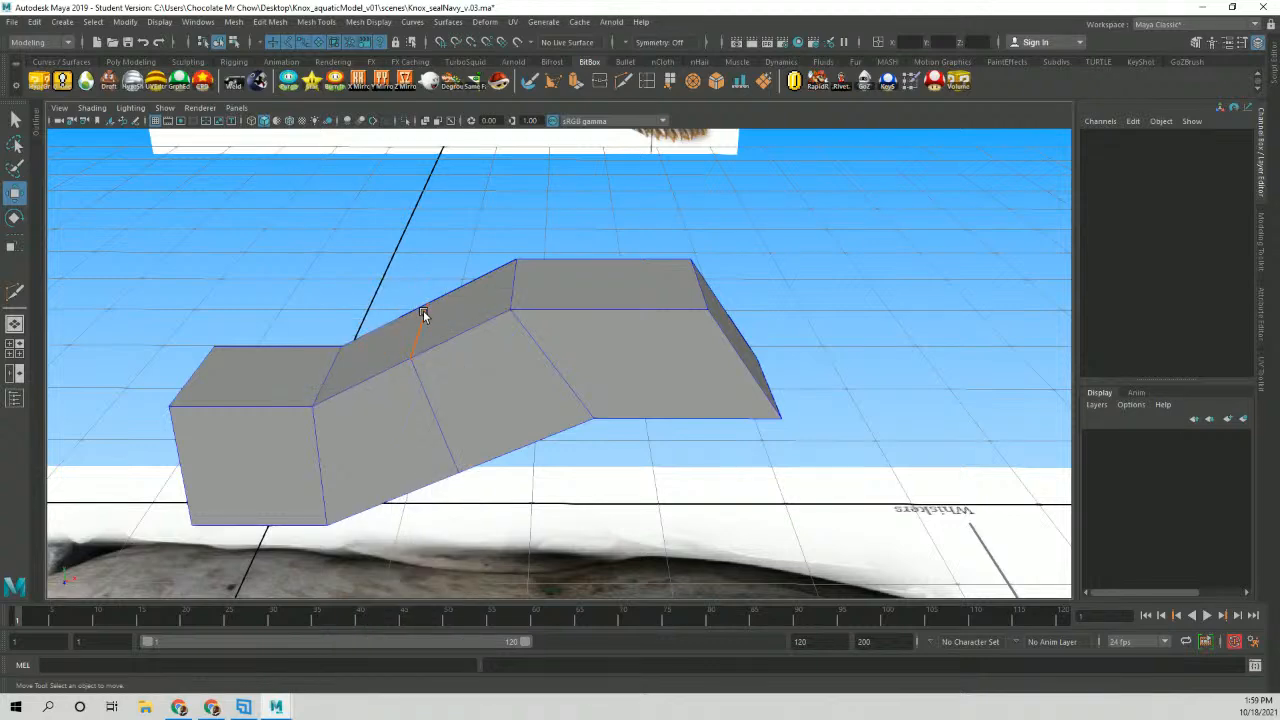
{"action": "left_click", "coordinate": [423, 312]}
{"action": "left_click_drag", "start_coordinate": [445, 350], "coordinate": [426, 330], "text": "alt"}
{"action": "left_click_drag", "start_coordinate": [434, 276], "coordinate": [433, 251]}
{"action": "left_click", "coordinate": [352, 366]}
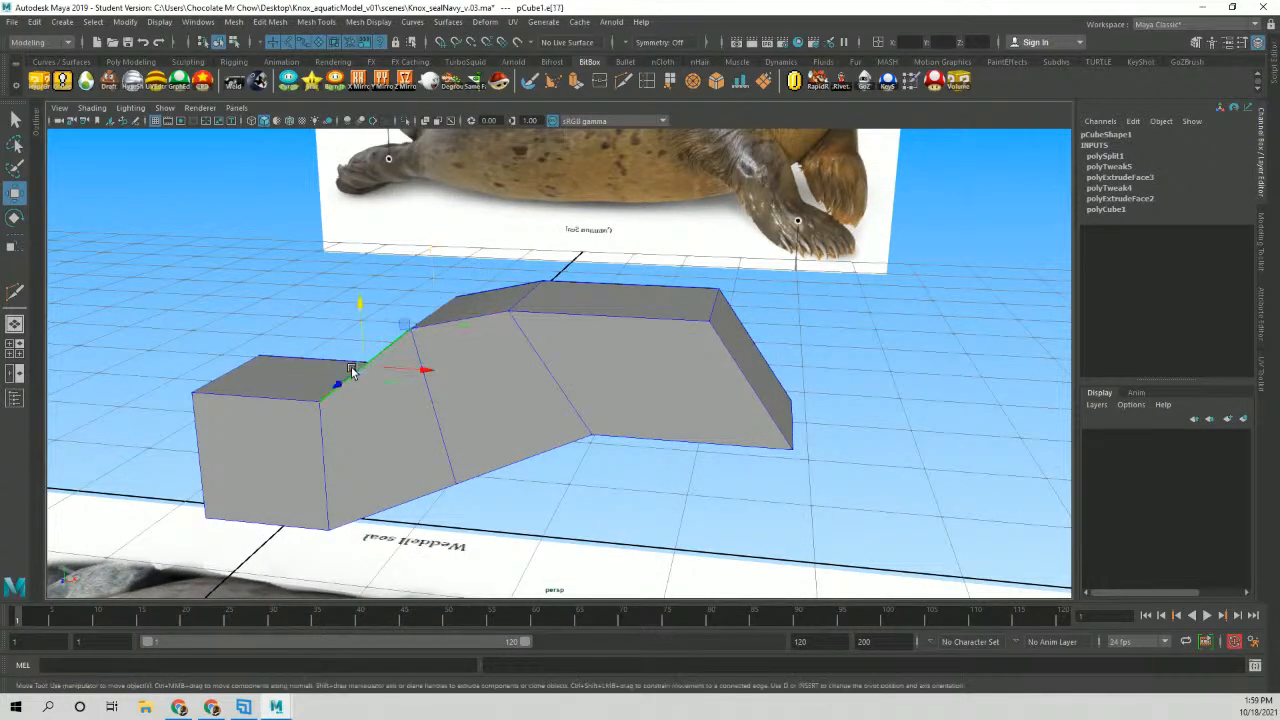
{"action": "left_click_drag", "start_coordinate": [350, 370], "coordinate": [334, 266], "text": "alt"}
{"action": "left_click", "coordinate": [335, 374]}
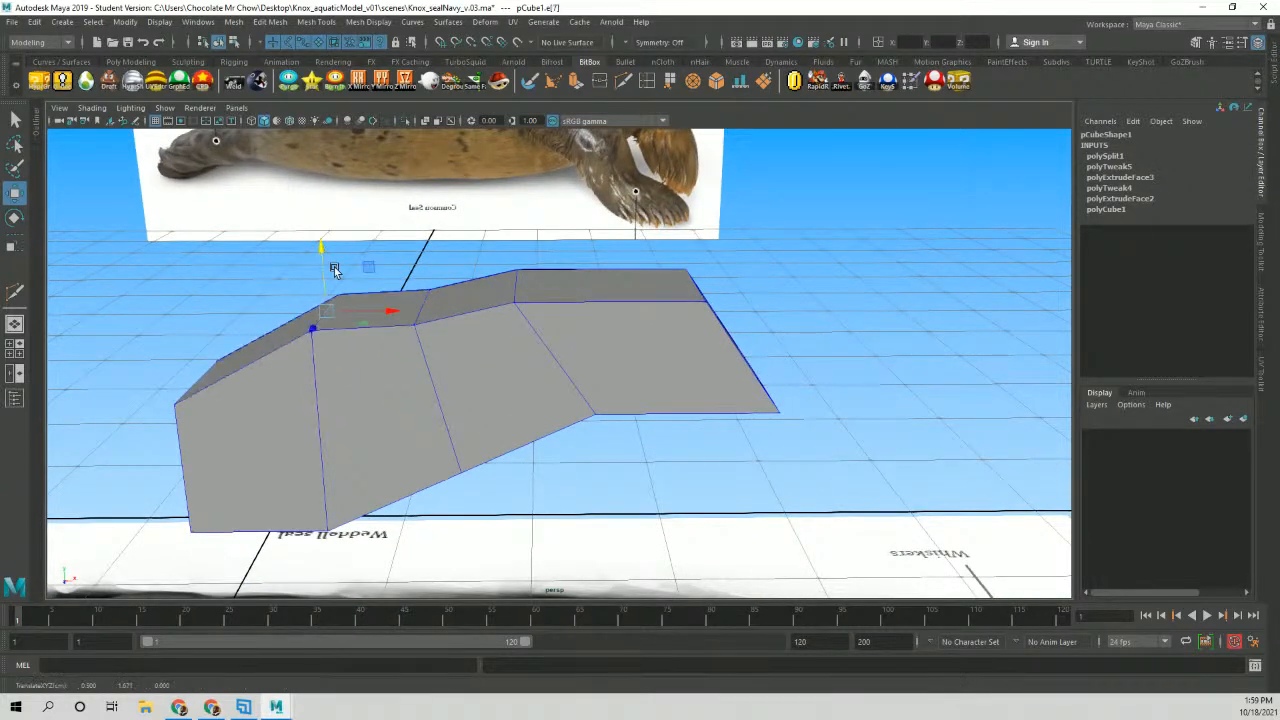
Return the extruded cube to object mode and delete it.
{"action": "left_click_drag", "start_coordinate": [579, 325], "coordinate": [449, 316], "text": "alt"}
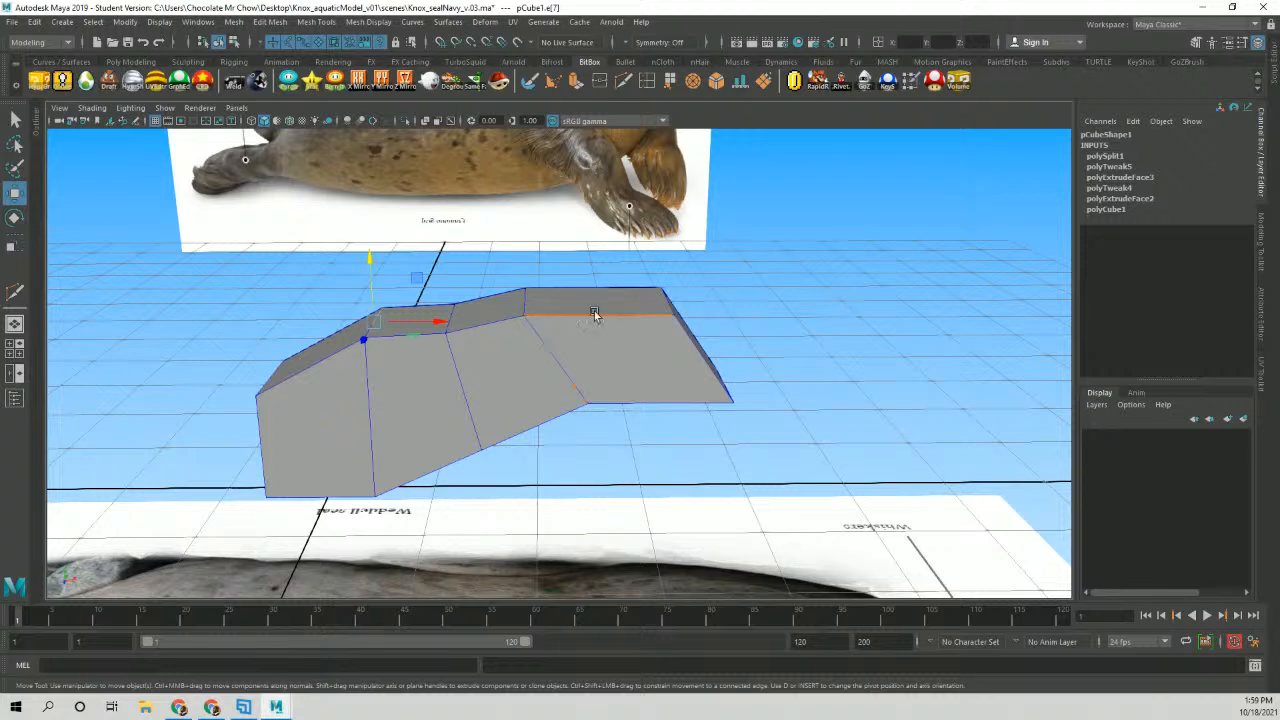
{"action": "right_click_drag", "start_coordinate": [520, 334], "coordinate": [584, 316]}
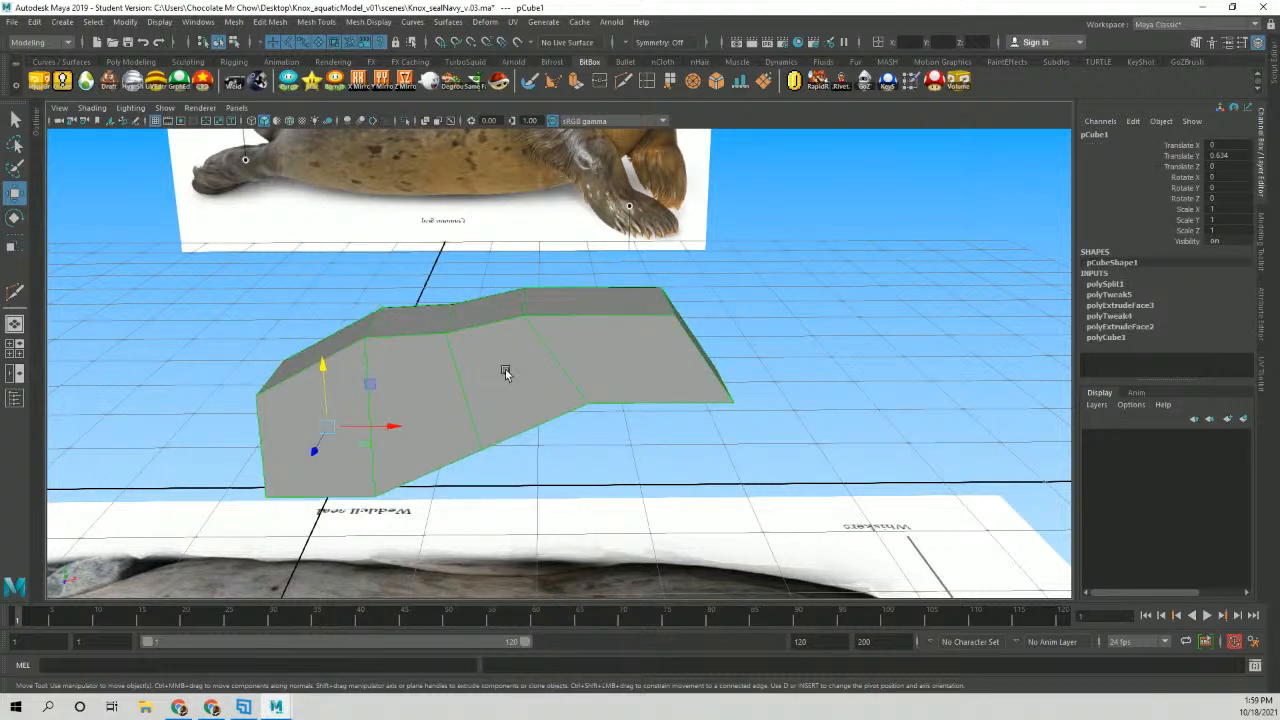
{"action": "key", "text": "Delete"}
Select the half seal model floating above the references and lower it close to the grid.
{"action": "right_click_drag", "start_coordinate": [806, 326], "coordinate": [110, 285], "text": "alt"}
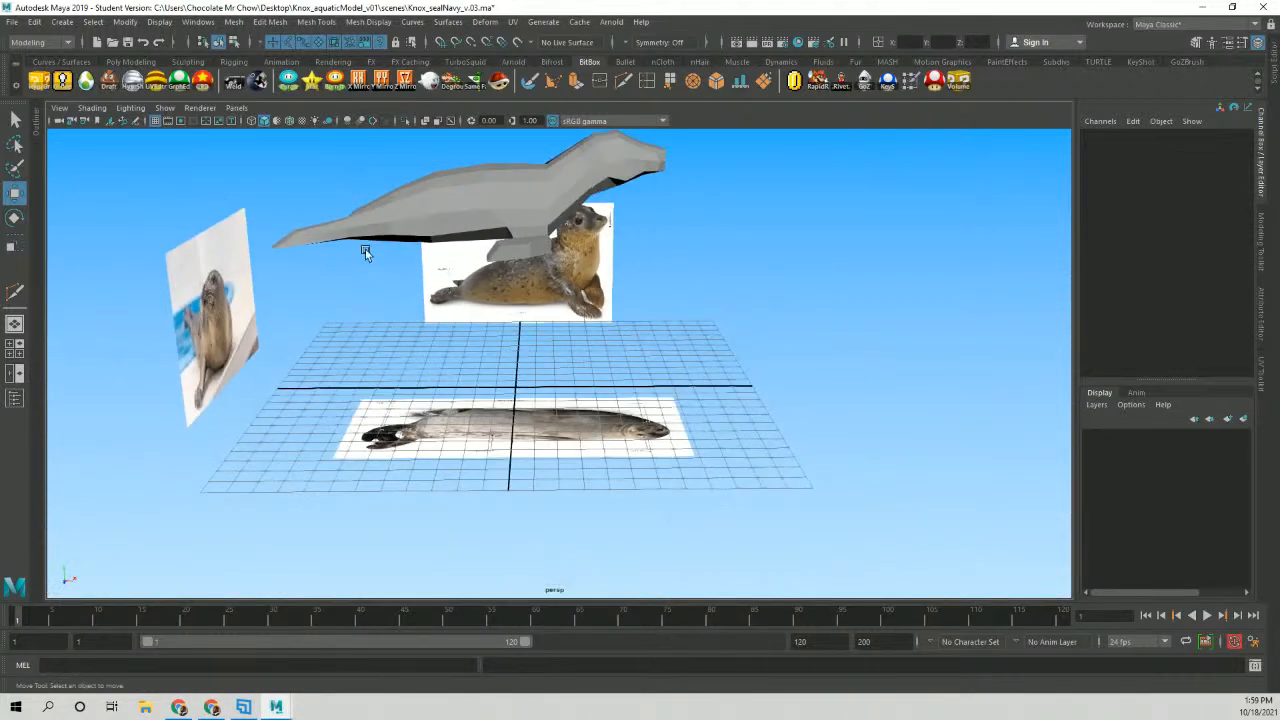
{"action": "left_click", "coordinate": [498, 221]}
{"action": "middle_click_drag", "start_coordinate": [498, 221], "coordinate": [520, 332], "text": "alt"}
{"action": "left_click_drag", "start_coordinate": [520, 332], "coordinate": [455, 308], "text": "alt"}
{"action": "left_click_drag", "start_coordinate": [493, 240], "coordinate": [496, 387]}
{"action": "middle_click_drag", "start_coordinate": [550, 367], "coordinate": [566, 313], "text": "alt"}
{"action": "right_click_drag", "start_coordinate": [545, 318], "coordinate": [678, 362], "text": "alt"}
{"action": "middle_click_drag", "start_coordinate": [672, 362], "coordinate": [640, 298], "text": "alt"}
{"action": "right_click_drag", "start_coordinate": [515, 322], "coordinate": [583, 326], "text": "alt"}
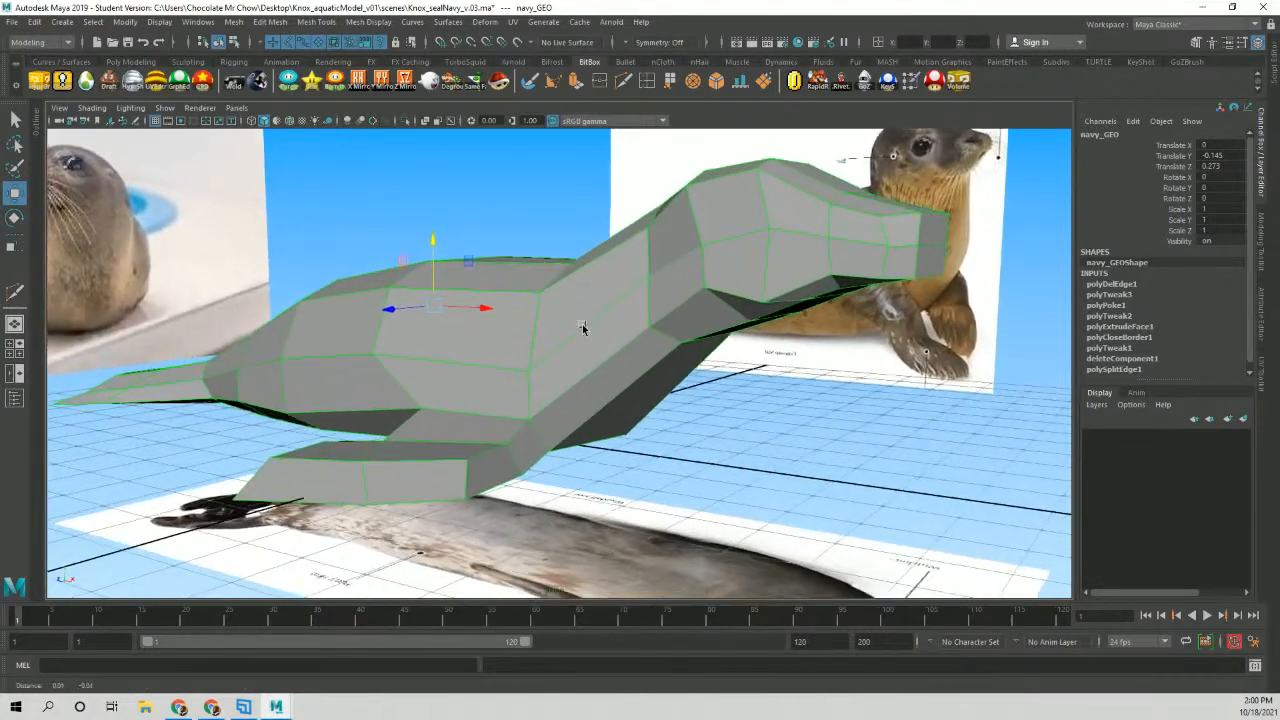
Set Translate Y and Translate Z of navy_GEO to 0.
{"action": "left_click_drag", "start_coordinate": [663, 316], "coordinate": [700, 305], "text": "alt"}
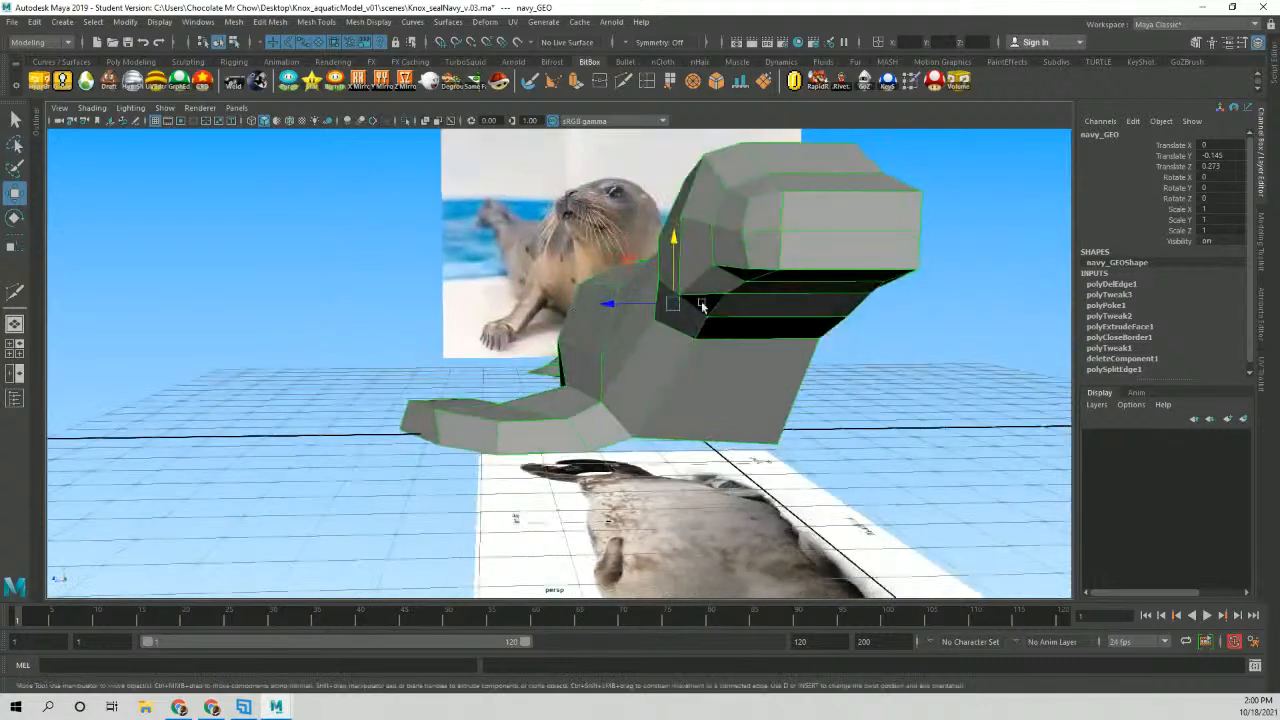
{"action": "left_click_drag", "start_coordinate": [1214, 156], "coordinate": [1212, 167]}
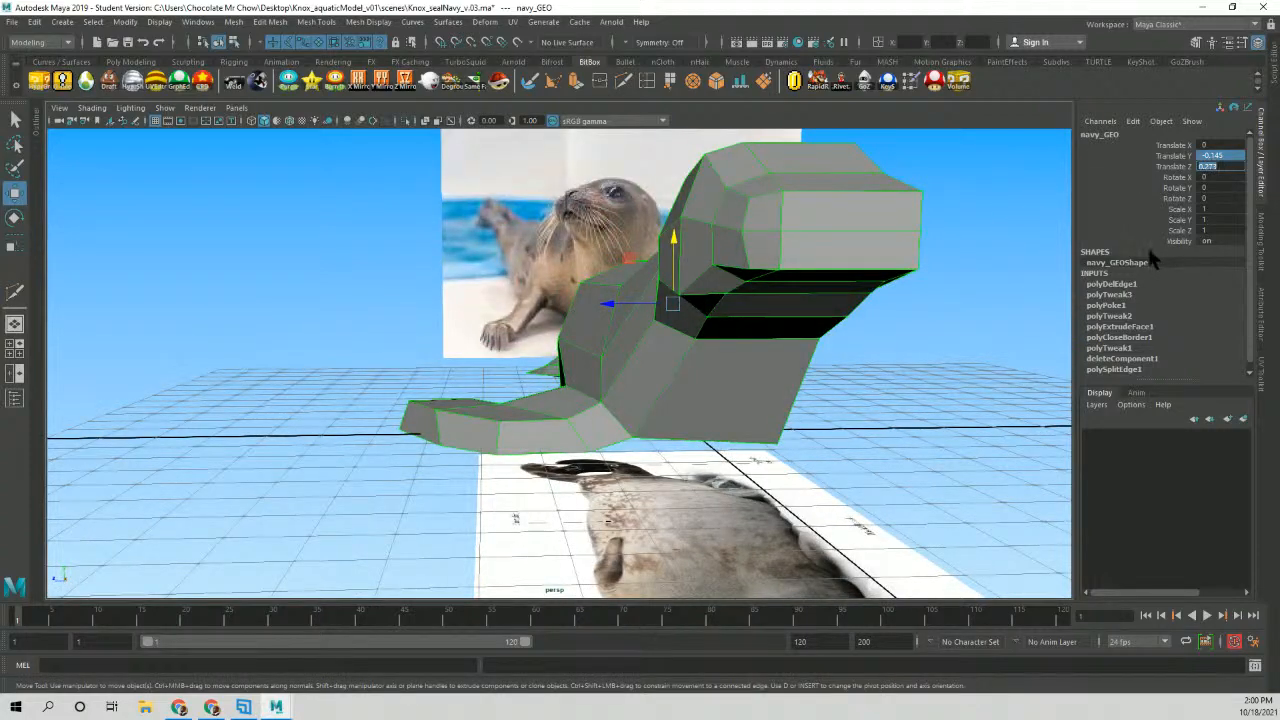
{"action": "type", "text": "0"}
{"action": "key", "text": "Return"}
{"action": "left_click_drag", "start_coordinate": [720, 350], "coordinate": [795, 356], "text": "alt"}
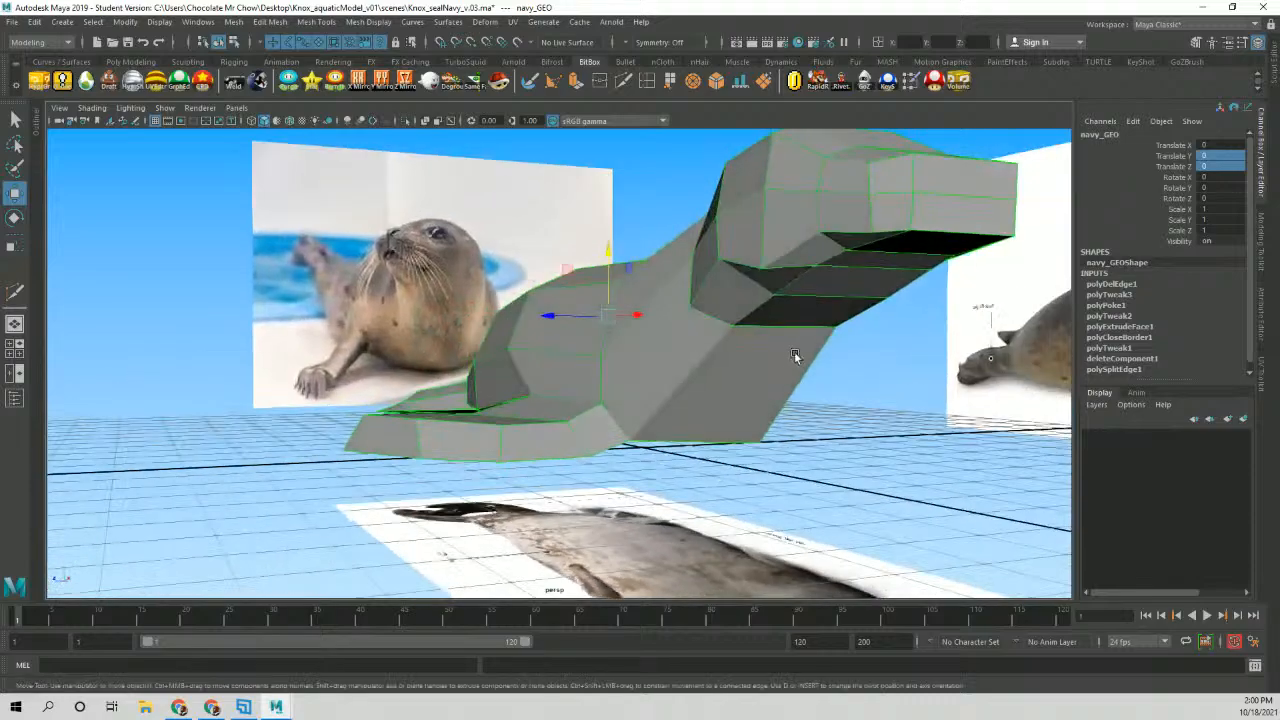
Examine the half seal model's head, body, flipper and open inner side from several angles against the reference planes.
{"action": "middle_click_drag", "start_coordinate": [660, 315], "coordinate": [563, 354], "text": "alt"}
{"action": "left_click_drag", "start_coordinate": [563, 354], "coordinate": [603, 366], "text": "alt"}
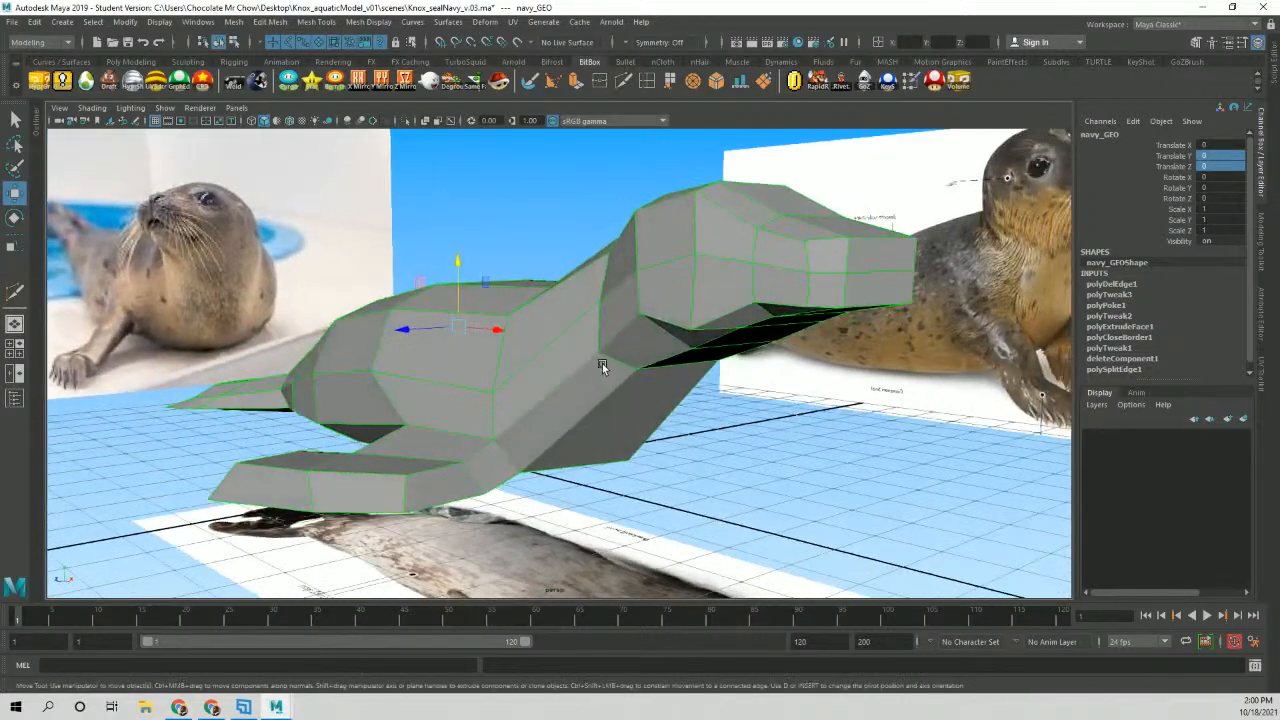
{"action": "middle_click_drag", "start_coordinate": [603, 366], "coordinate": [583, 320], "text": "alt"}
{"action": "right_click_drag", "start_coordinate": [583, 320], "coordinate": [535, 327], "text": "alt"}
{"action": "middle_click_drag", "start_coordinate": [535, 327], "coordinate": [524, 337], "text": "alt"}
{"action": "mouse_move", "coordinate": [524, 337]}
{"action": "left_mouse_down", "text": "alt"}
{"action": "mouse_move", "coordinate": [514, 362]}
{"action": "mouse_move", "coordinate": [541, 345]}
{"action": "mouse_move", "coordinate": [480, 347]}
{"action": "mouse_move", "coordinate": [518, 361]}
{"action": "mouse_move", "coordinate": [520, 340]}
{"action": "left_mouse_up", "text": "alt"}
{"action": "right_click_drag", "start_coordinate": [450, 335], "coordinate": [494, 325], "text": "alt"}
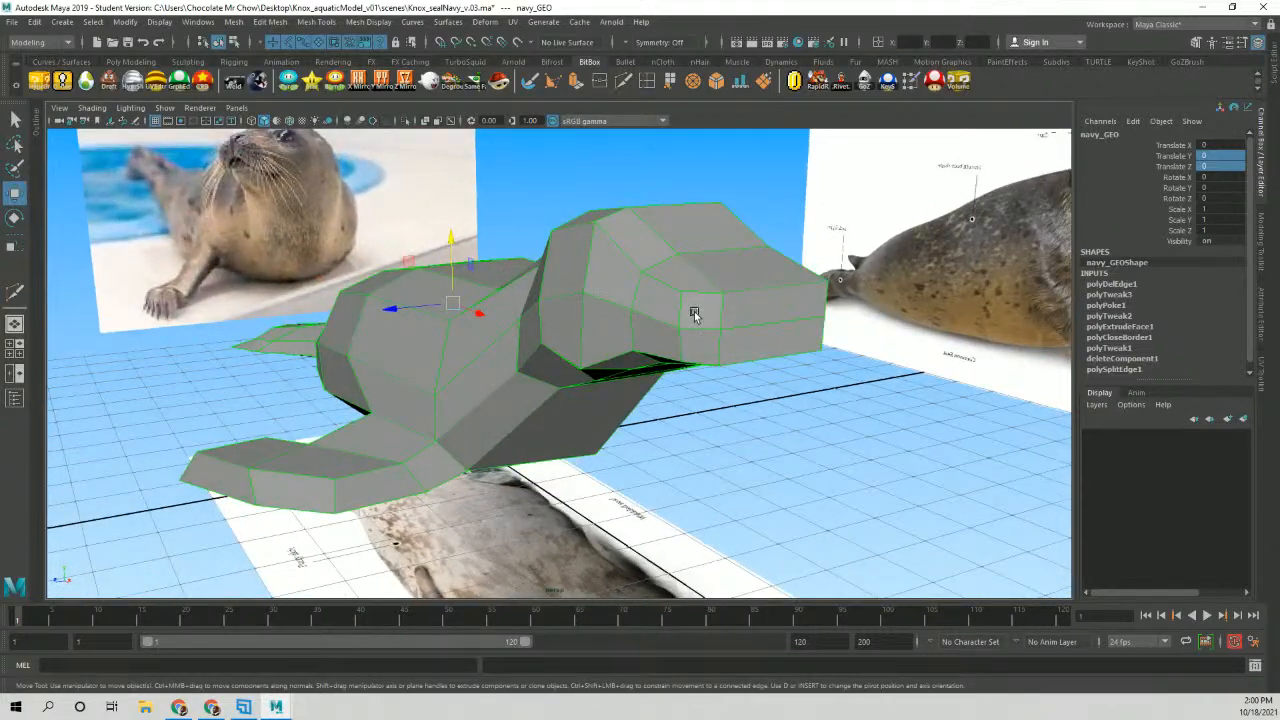
{"action": "left_click_drag", "start_coordinate": [695, 316], "coordinate": [714, 330], "text": "alt"}
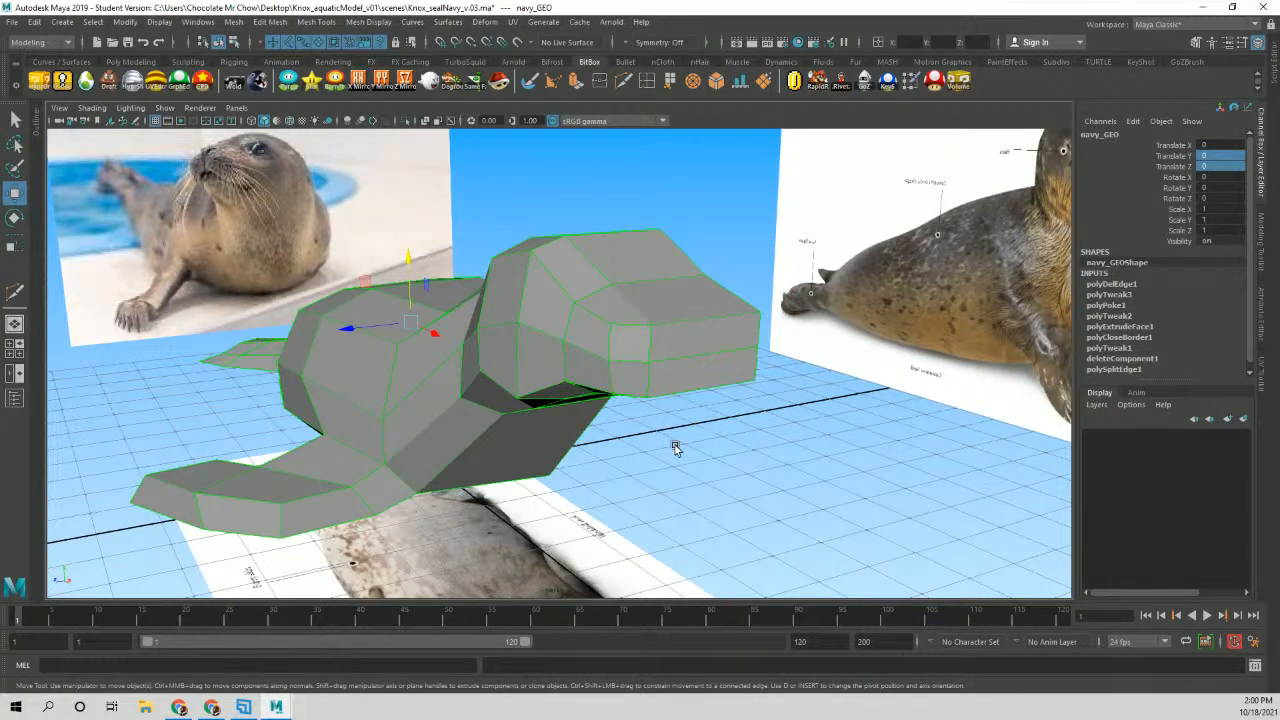
{"action": "left_click_drag", "start_coordinate": [675, 448], "coordinate": [511, 412], "text": "alt"}
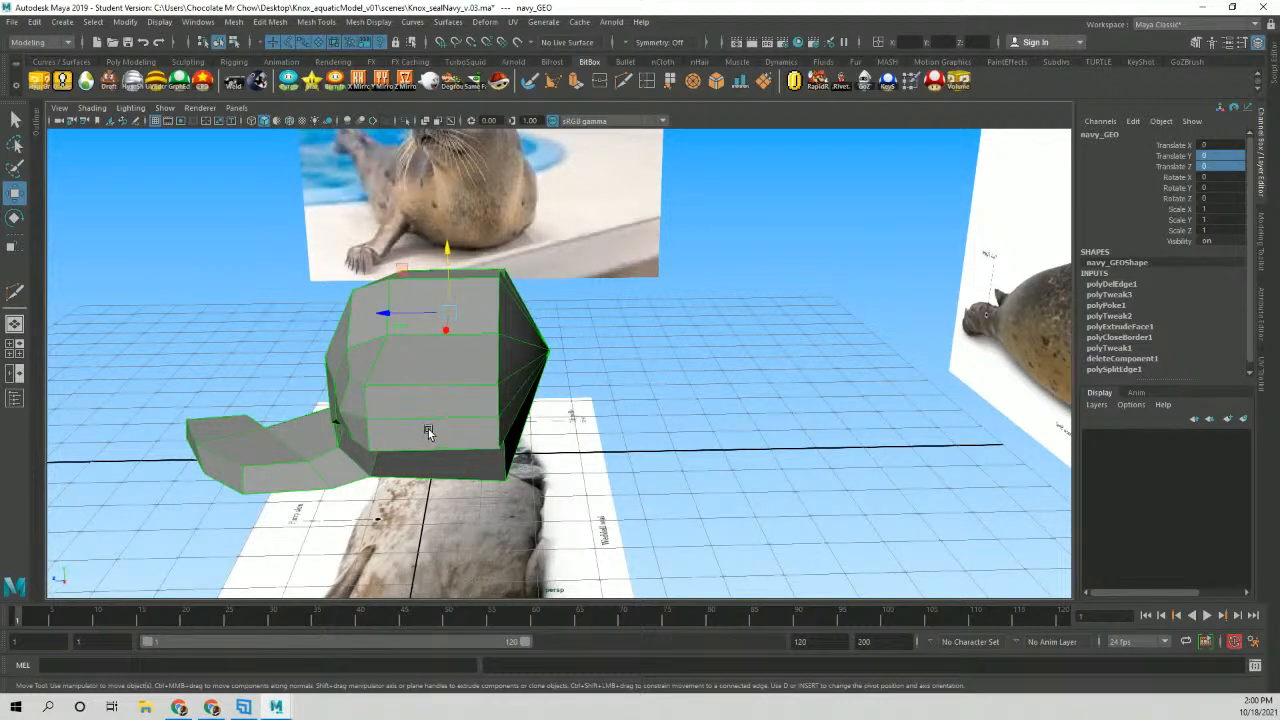
{"action": "left_click_drag", "start_coordinate": [428, 429], "coordinate": [559, 385], "text": "alt"}
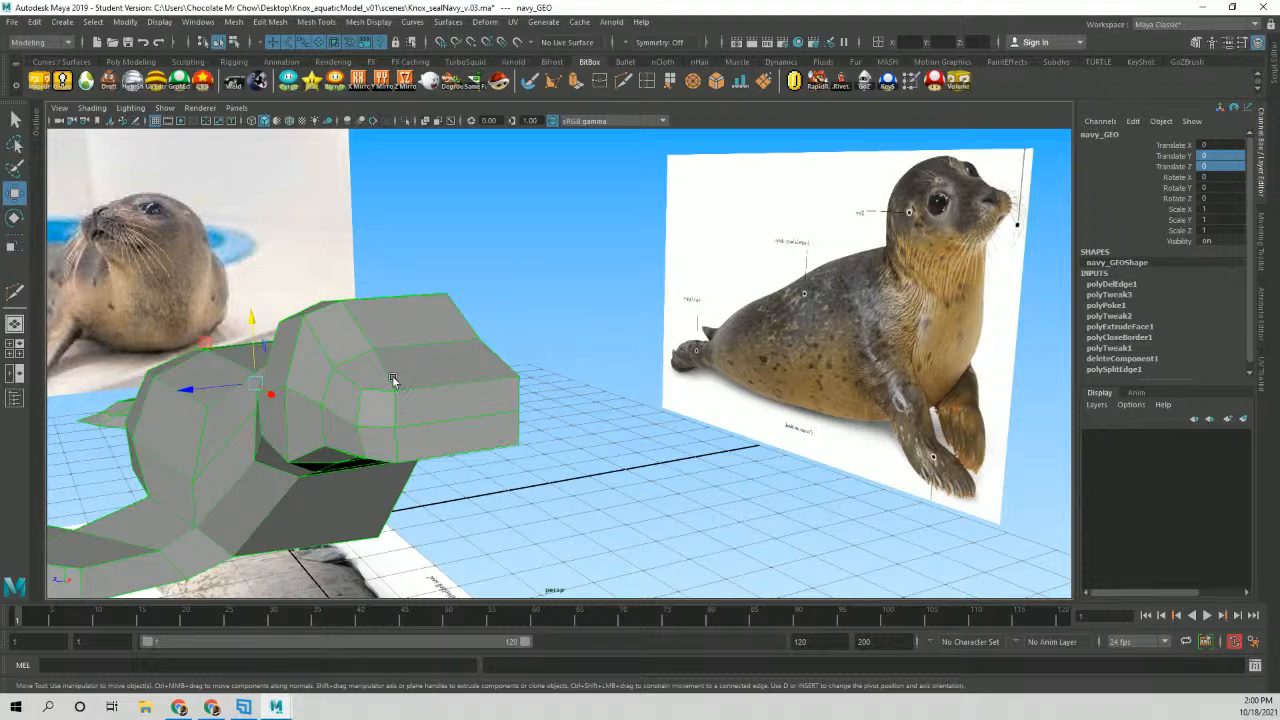
{"action": "left_click_drag", "start_coordinate": [430, 315], "coordinate": [527, 332], "text": "alt"}
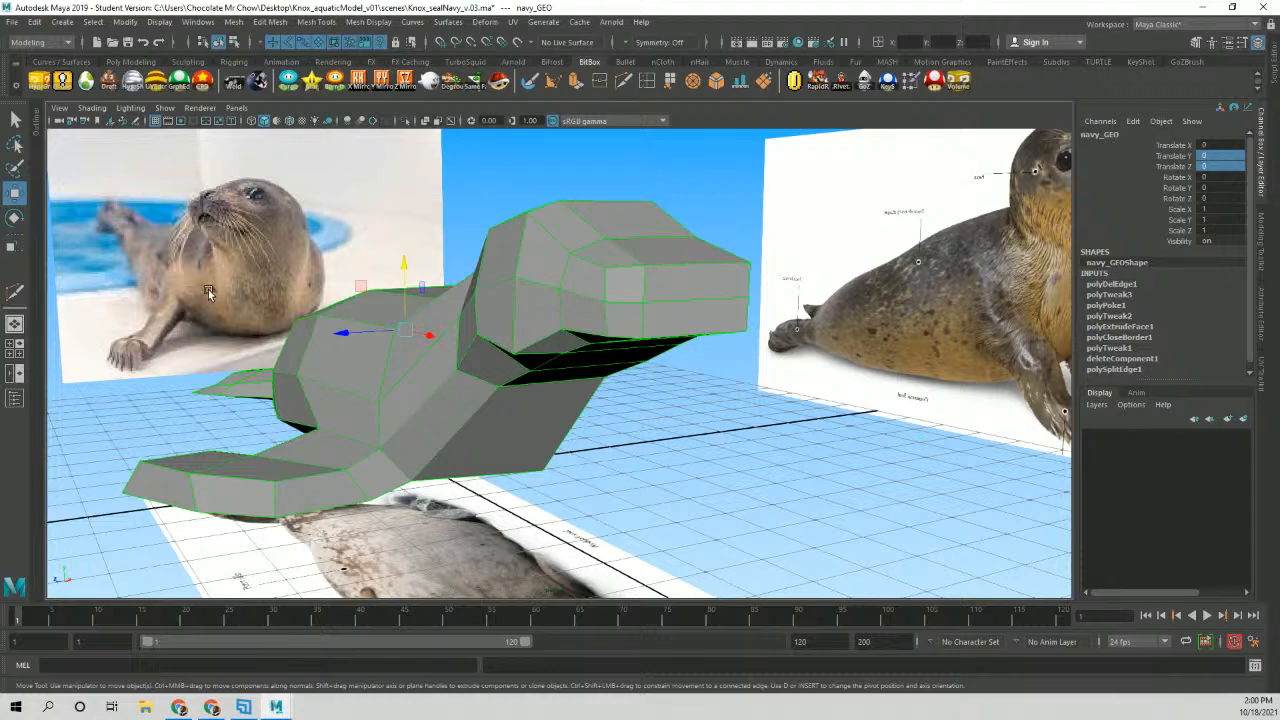
Shift navy_GEO slightly along the Z axis to a Translate Z of 0.077.
{"action": "left_click_drag", "start_coordinate": [502, 315], "coordinate": [476, 310], "text": "alt"}
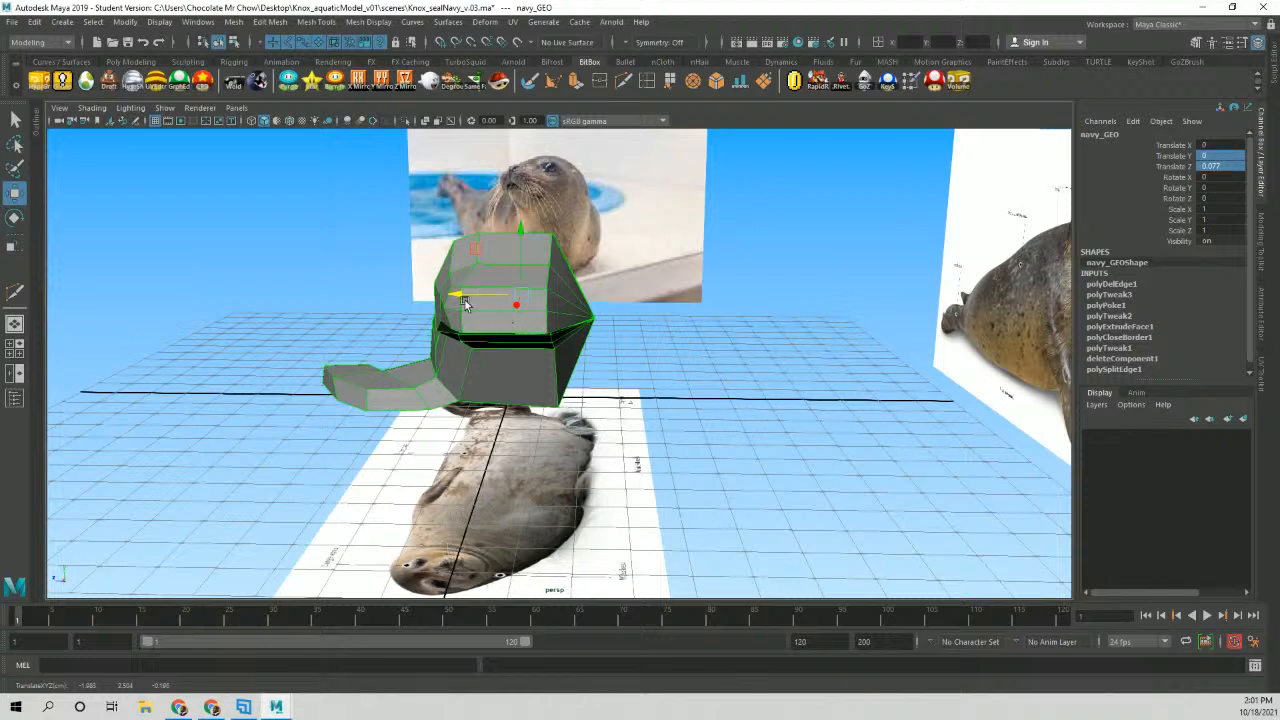
{"action": "left_click_drag", "start_coordinate": [521, 320], "coordinate": [450, 348], "text": "alt"}
{"action": "right_click_drag", "start_coordinate": [450, 348], "coordinate": [543, 354], "text": "alt"}
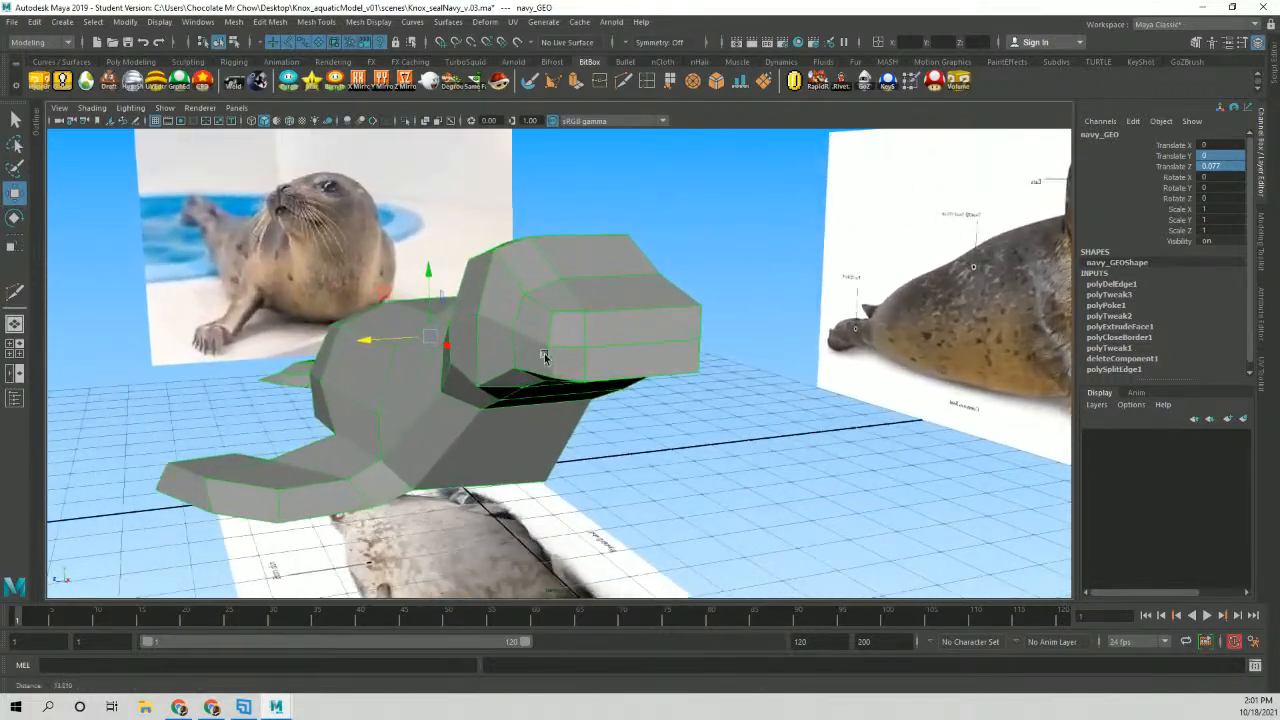
{"action": "middle_click_drag", "start_coordinate": [562, 354], "coordinate": [605, 347], "text": "alt"}
{"action": "left_click_drag", "start_coordinate": [590, 352], "coordinate": [466, 371], "text": "alt"}
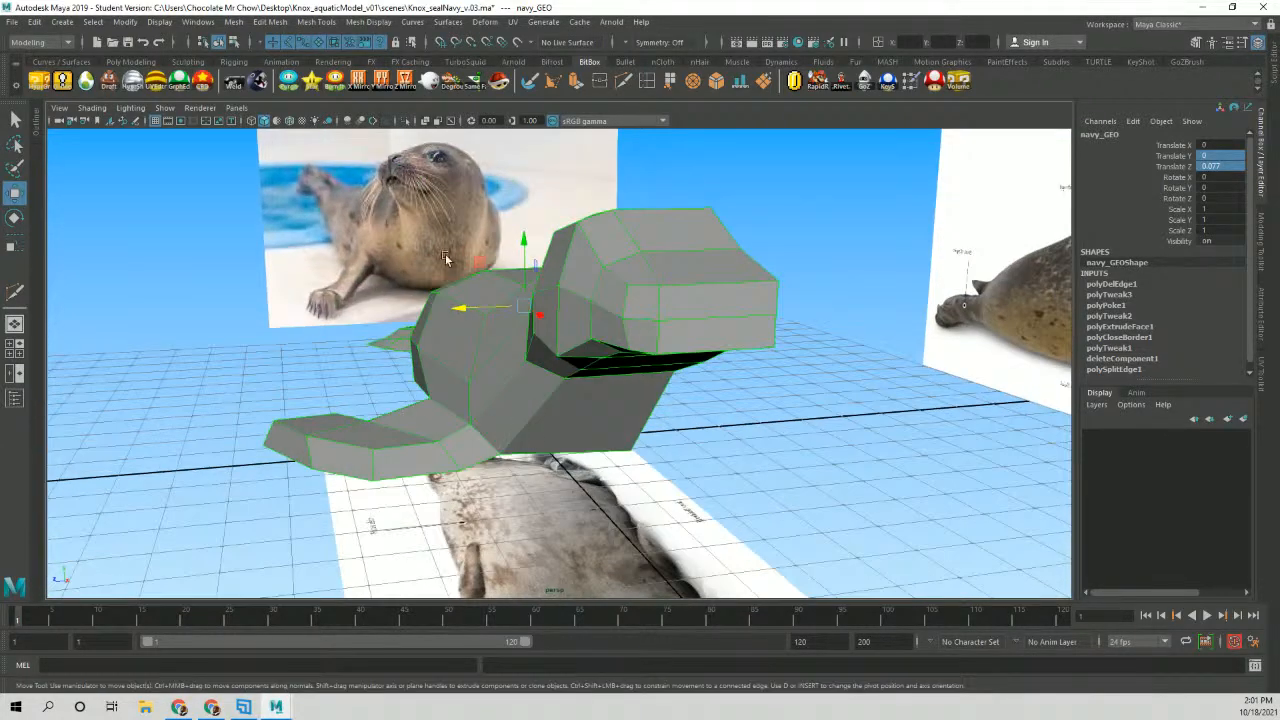
{"action": "left_click_drag", "start_coordinate": [637, 368], "coordinate": [621, 189], "text": "alt"}
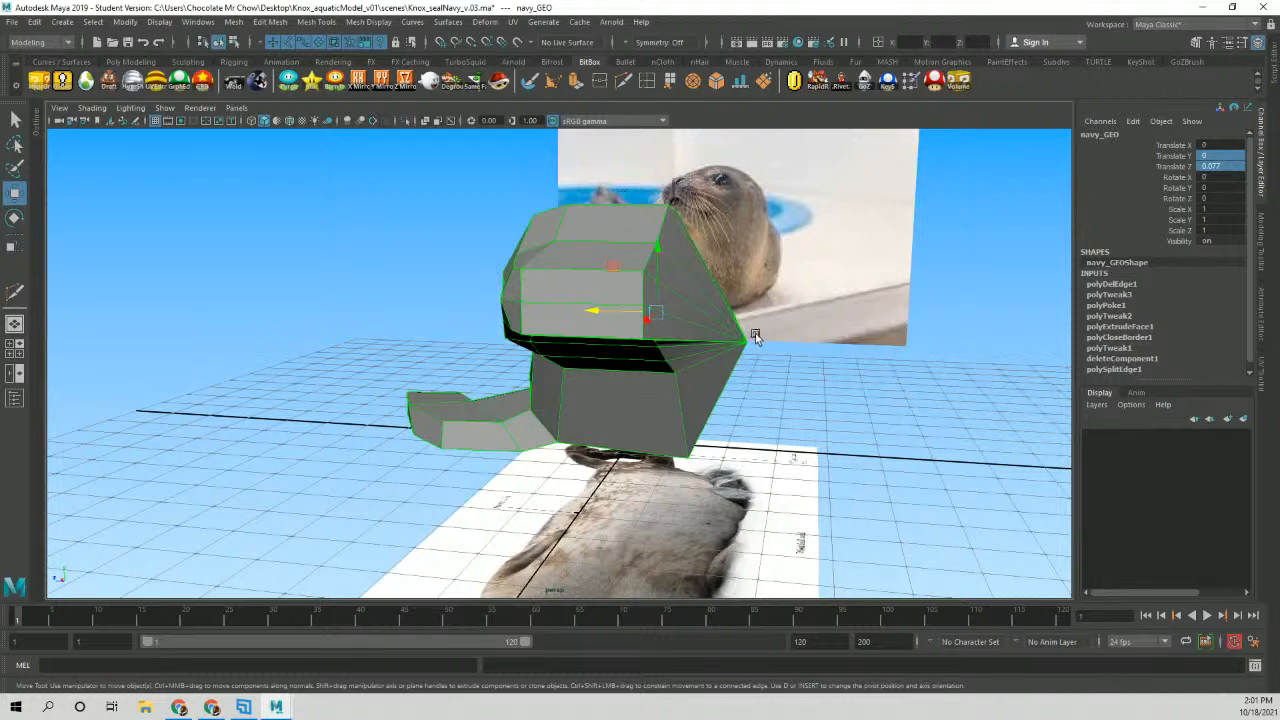
{"action": "left_click_drag", "start_coordinate": [755, 333], "coordinate": [608, 359], "text": "alt"}
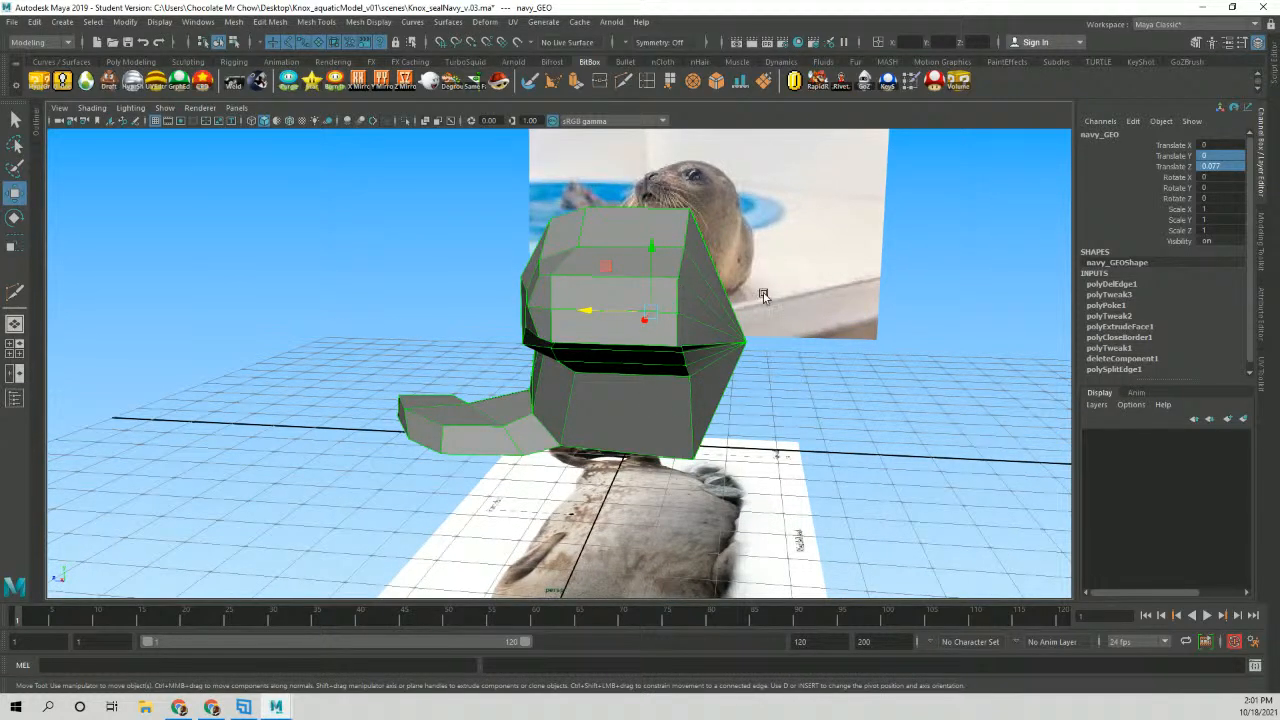
{"action": "left_click_drag", "start_coordinate": [764, 447], "coordinate": [660, 388], "text": "alt"}
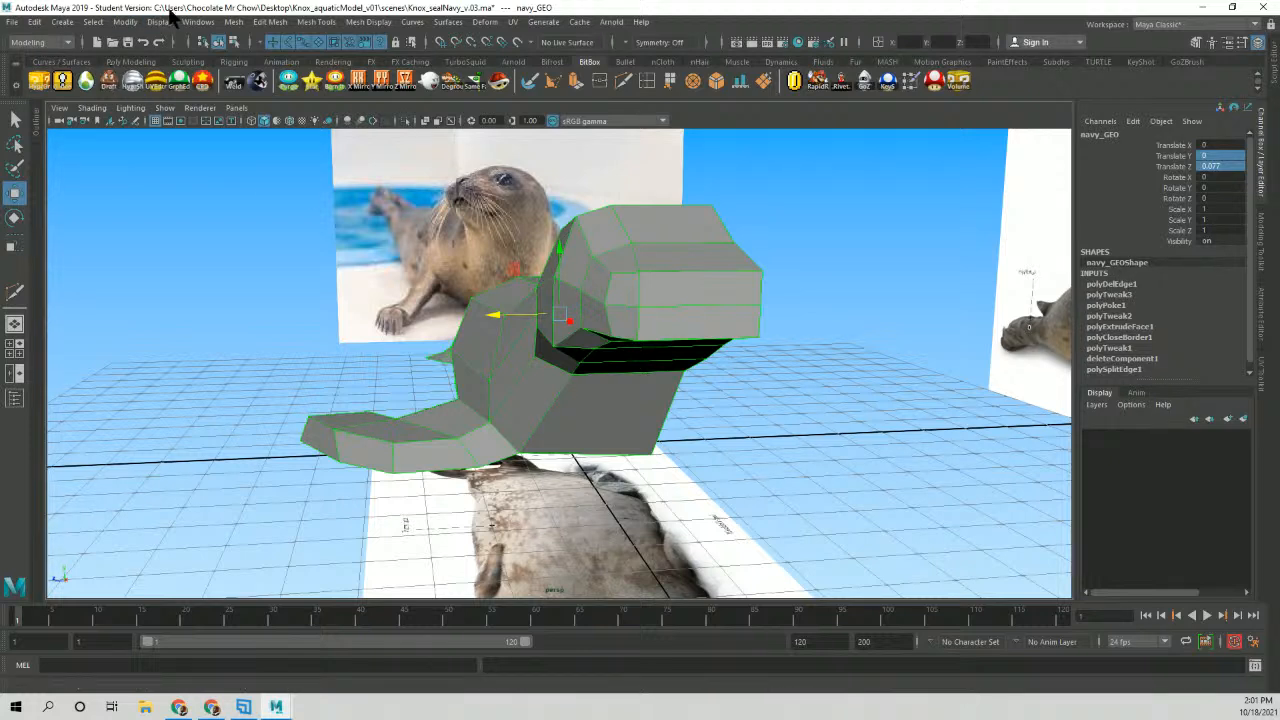
Delete the construction history of navy_GEO and centre its pivot.
{"action": "left_click", "coordinate": [36, 22]}
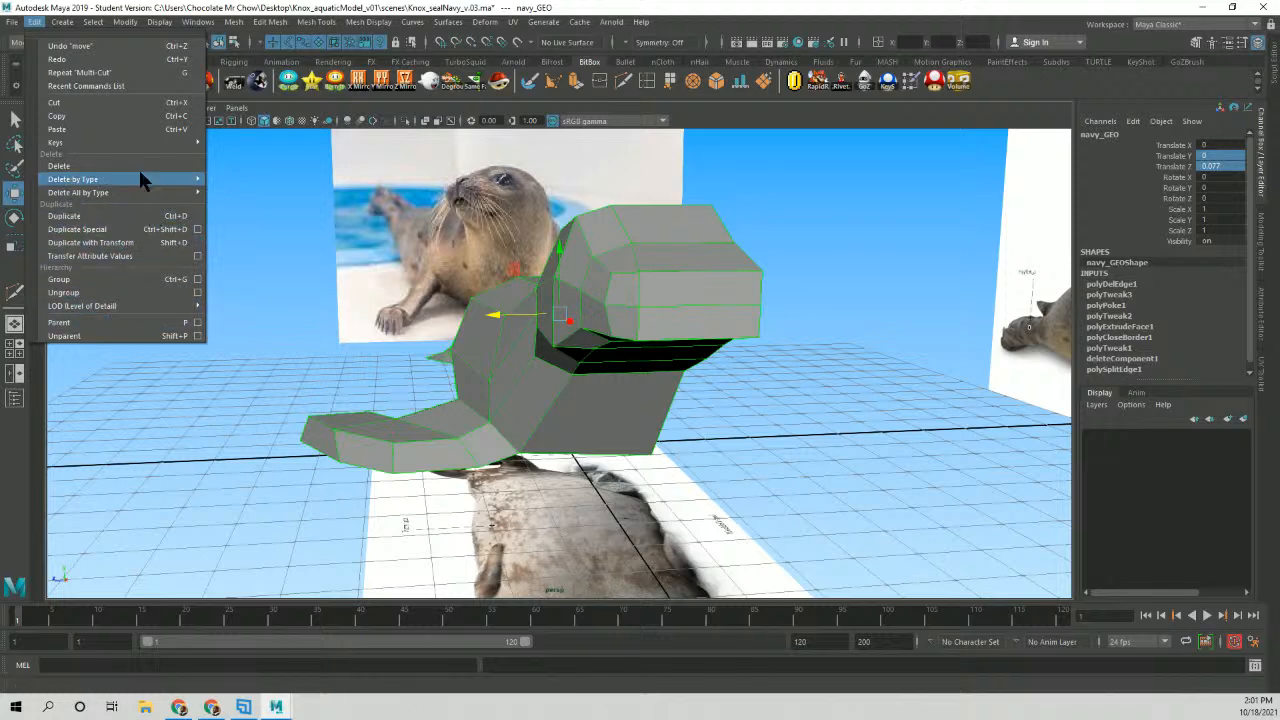
{"action": "mouse_move", "coordinate": [159, 179]}
{"action": "left_click", "coordinate": [290, 191]}
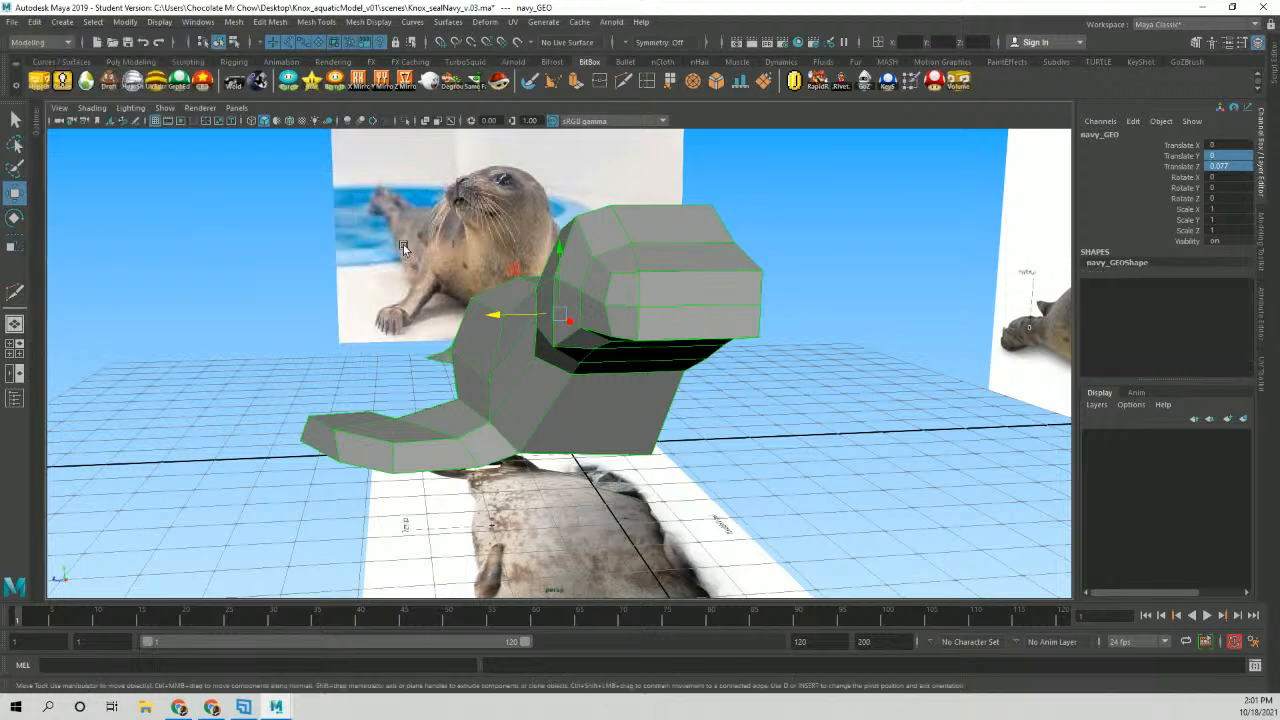
{"action": "left_click_drag", "start_coordinate": [600, 307], "coordinate": [490, 385], "text": "alt"}
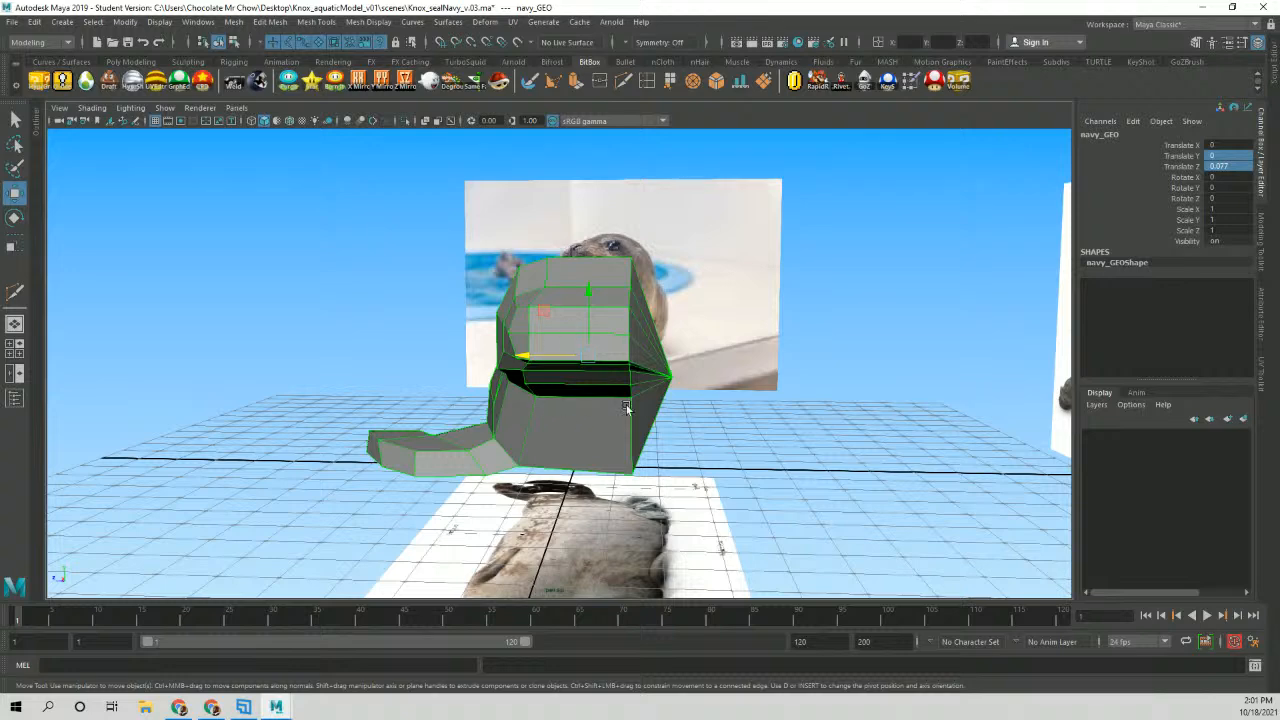
{"action": "mouse_move", "coordinate": [571, 380]}
{"action": "left_mouse_down", "text": "alt"}
{"action": "mouse_move", "coordinate": [531, 294]}
{"action": "mouse_move", "coordinate": [520, 337]}
{"action": "mouse_move", "coordinate": [568, 376]}
{"action": "left_mouse_up", "text": "alt"}
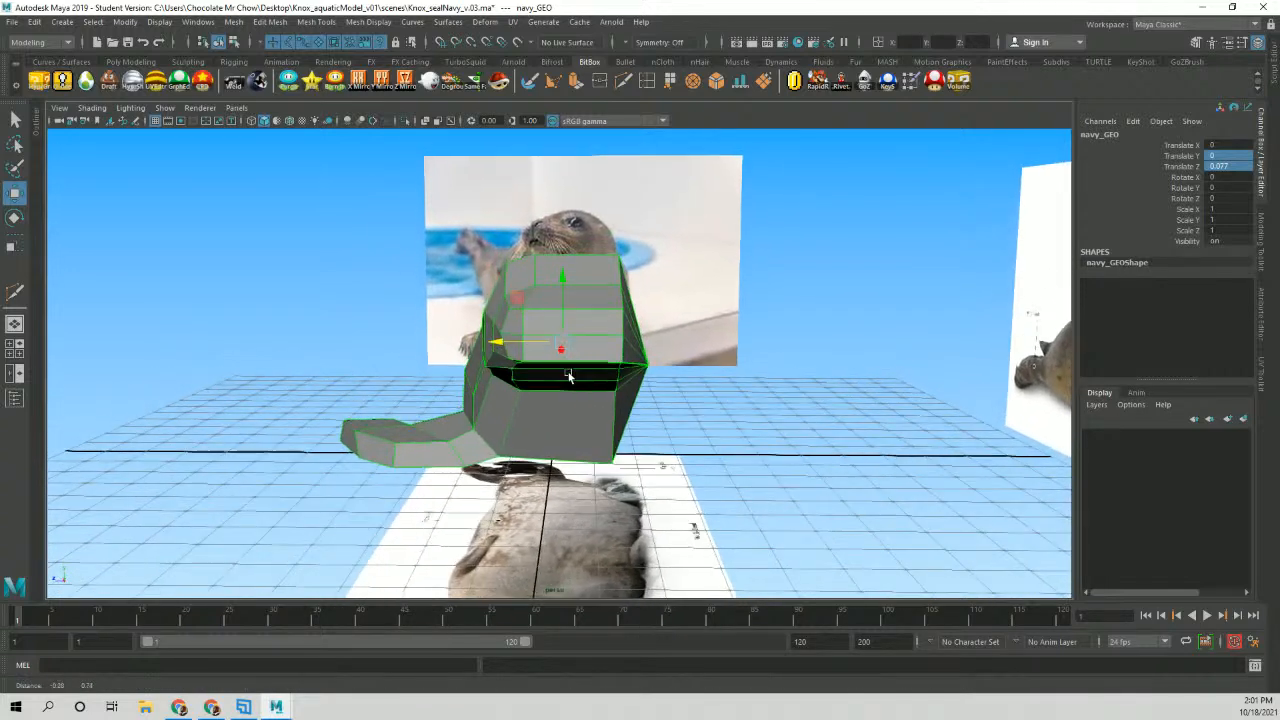
{"action": "left_click", "coordinate": [126, 22]}
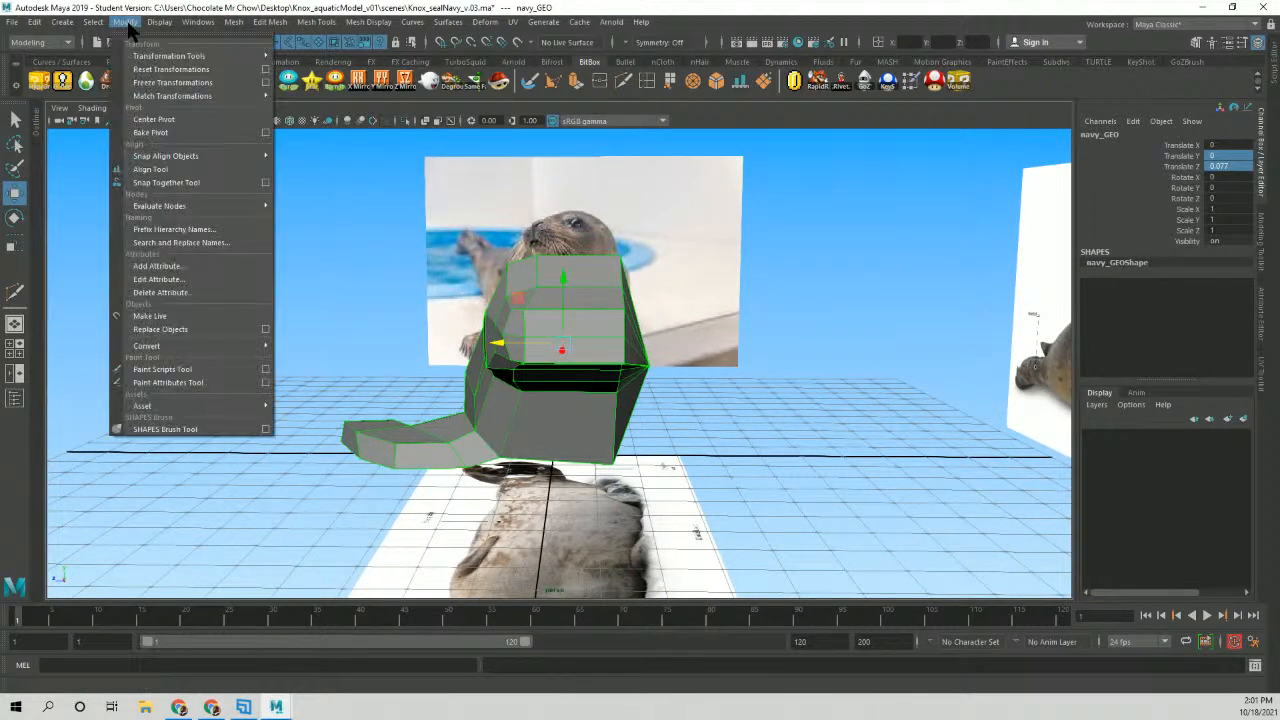
{"action": "left_click", "coordinate": [160, 120]}
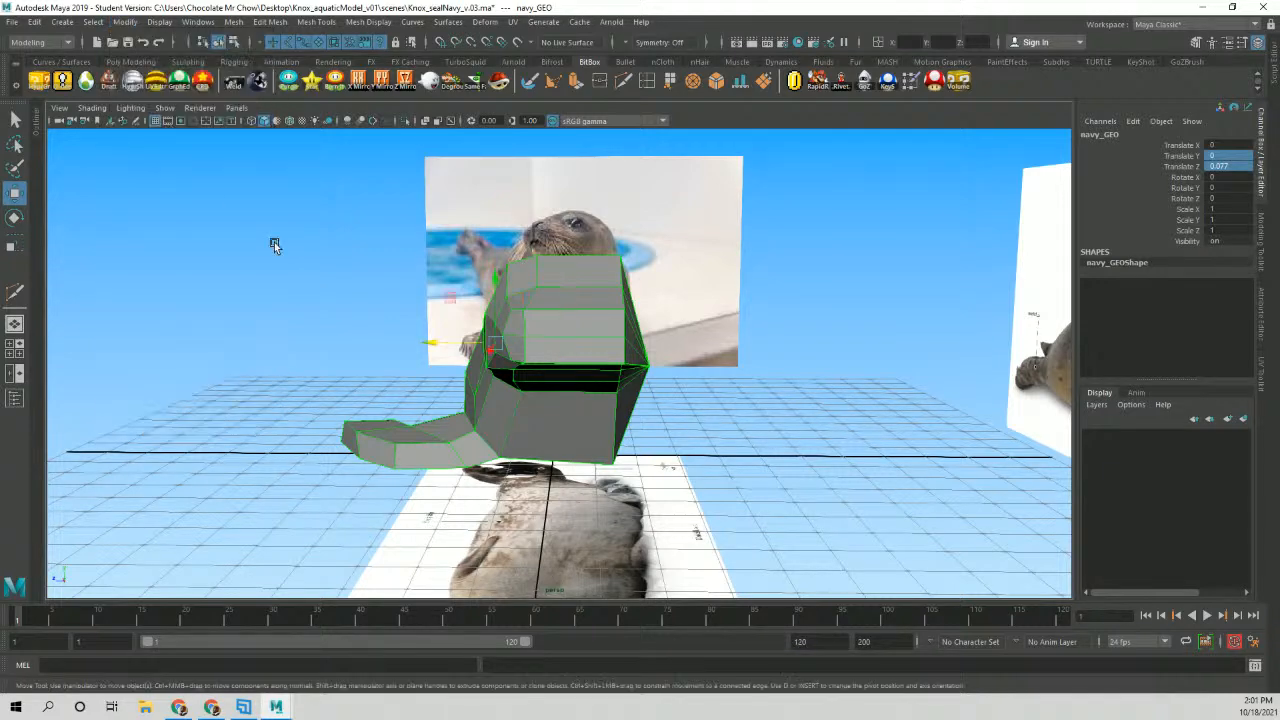
In the side view, slice navy_GEO vertically from head to belly near the centre line with Multi-Cut.
{"action": "left_click_drag", "start_coordinate": [465, 314], "coordinate": [396, 301], "text": "alt"}
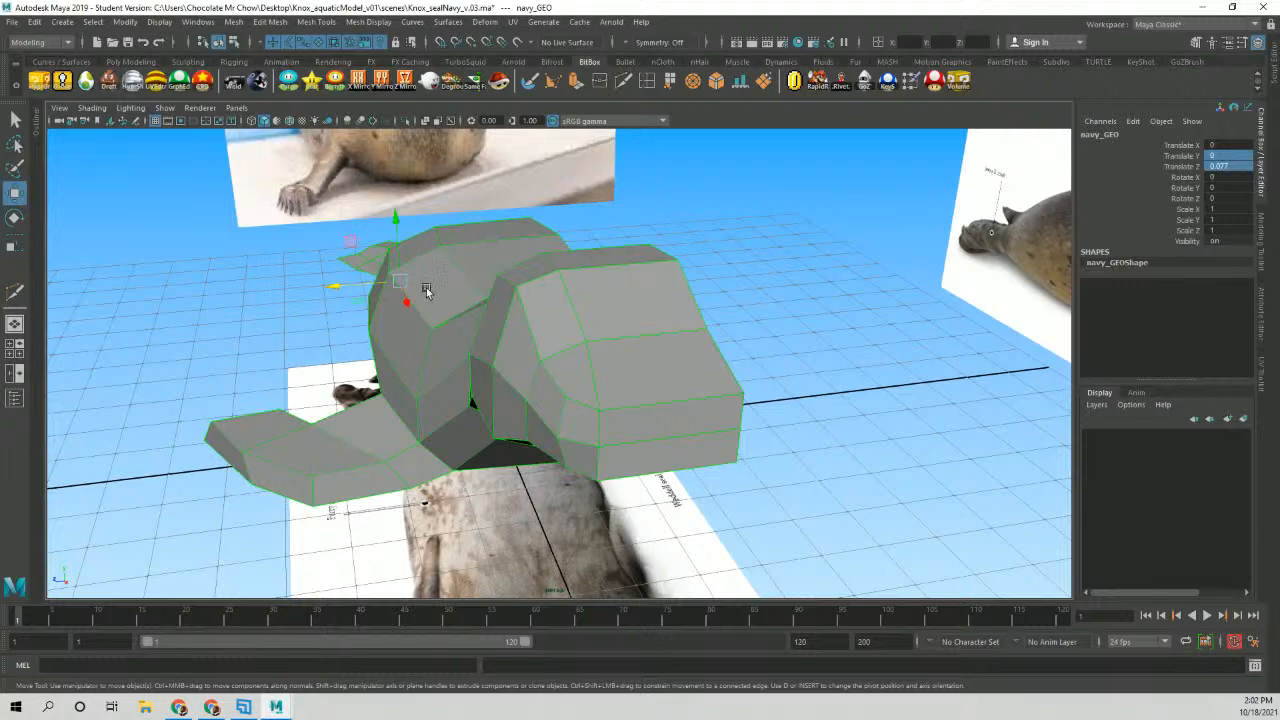
{"action": "left_click_drag", "start_coordinate": [494, 329], "coordinate": [489, 286], "text": "alt"}
{"action": "key", "text": "space"}
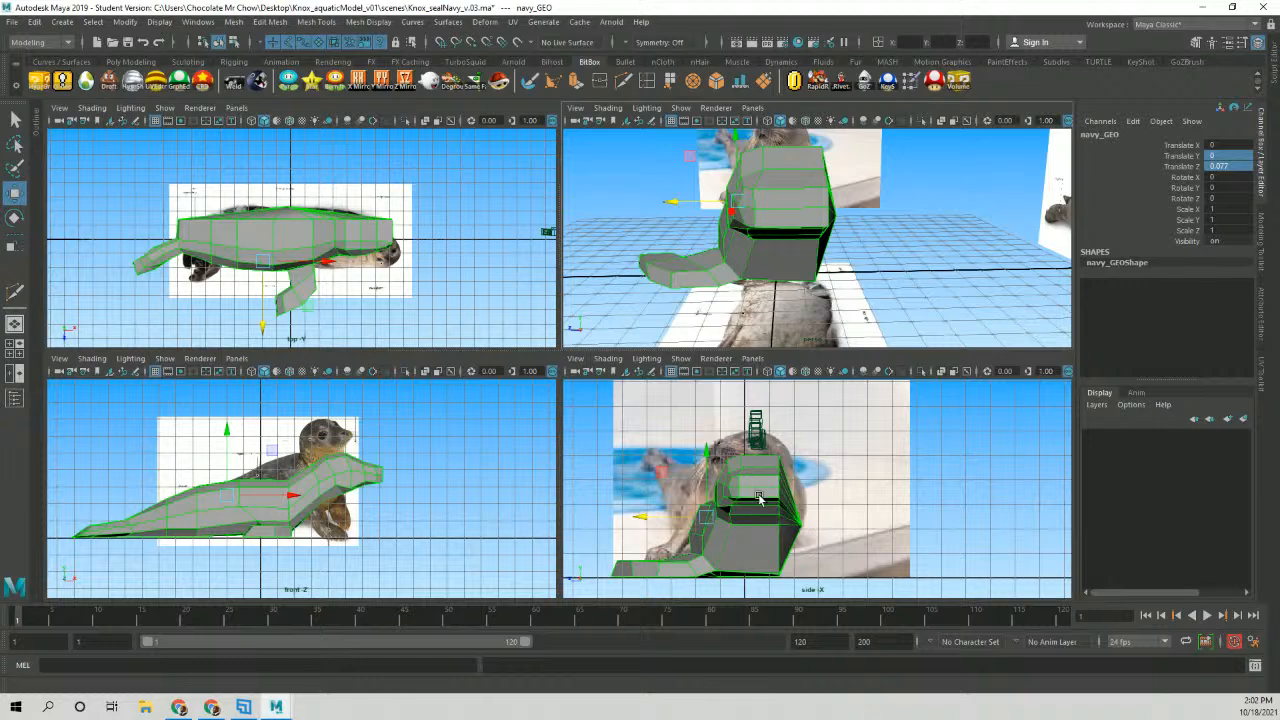
{"action": "key", "text": "space"}
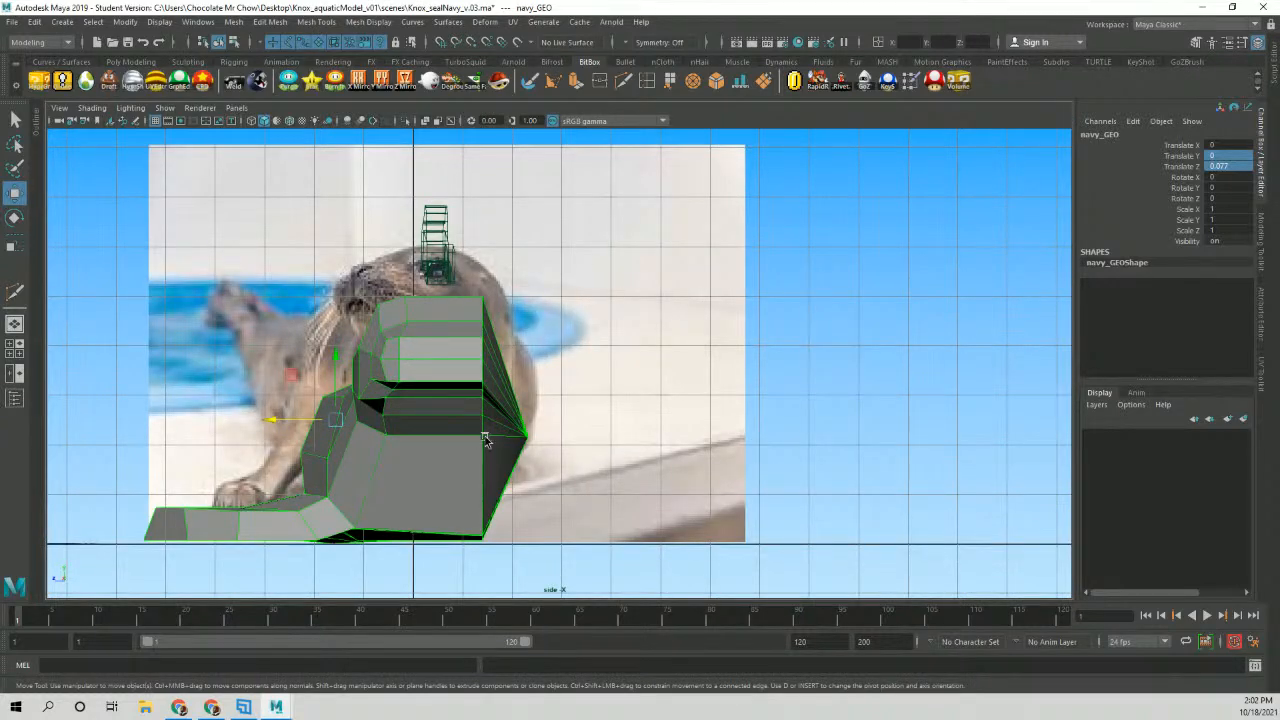
{"action": "middle_click_drag", "start_coordinate": [484, 441], "coordinate": [497, 435], "text": "alt"}
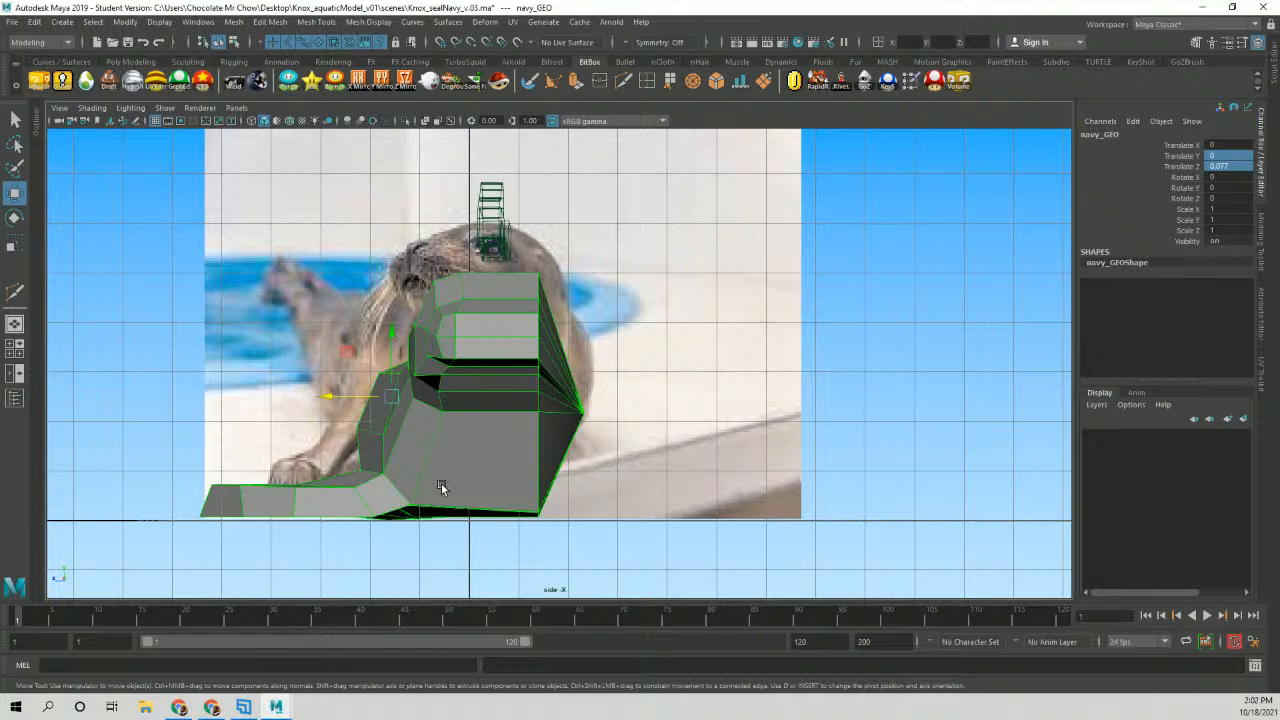
{"action": "left_click", "coordinate": [624, 88]}
{"action": "middle_click_drag", "start_coordinate": [595, 328], "coordinate": [487, 214], "text": "alt"}
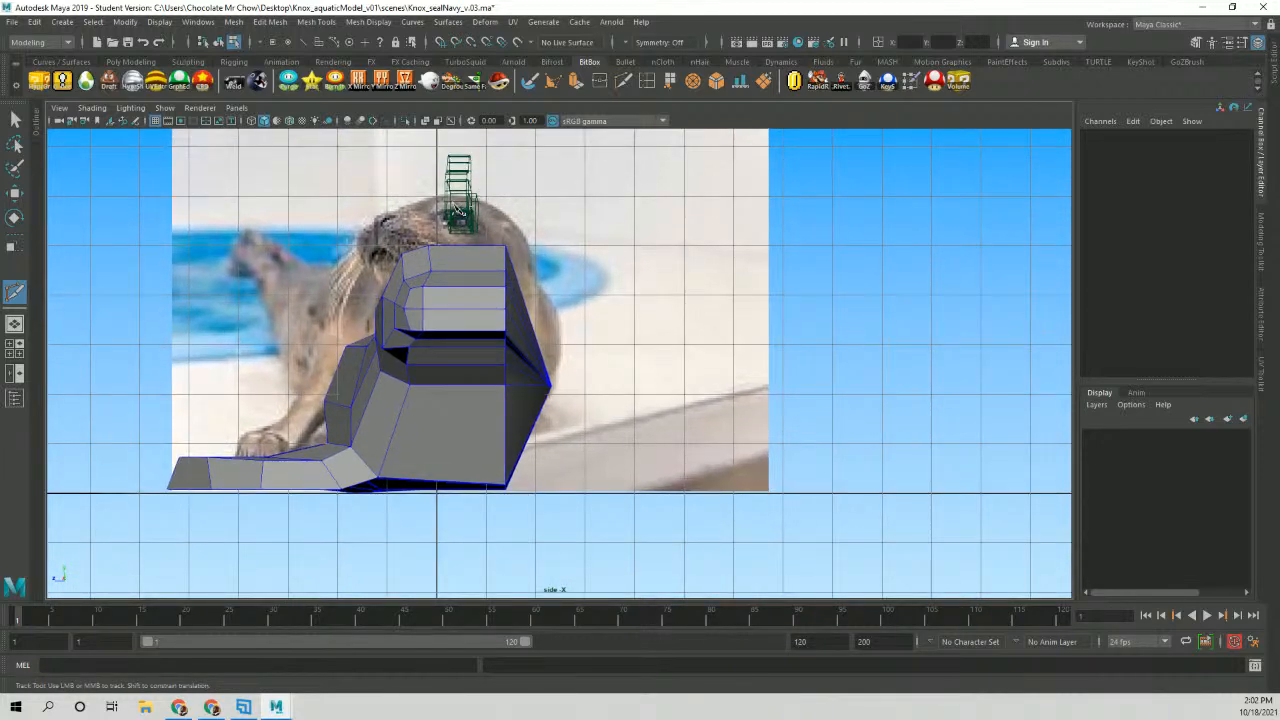
{"action": "left_click_drag", "start_coordinate": [458, 208], "coordinate": [487, 540]}
{"action": "mouse_move", "coordinate": [490, 313]}
{"action": "middle_mouse_down", "text": "alt"}
{"action": "mouse_move", "coordinate": [490, 337]}
{"action": "mouse_move", "coordinate": [535, 342]}
{"action": "mouse_move", "coordinate": [495, 332]}
{"action": "middle_mouse_up", "text": "alt"}
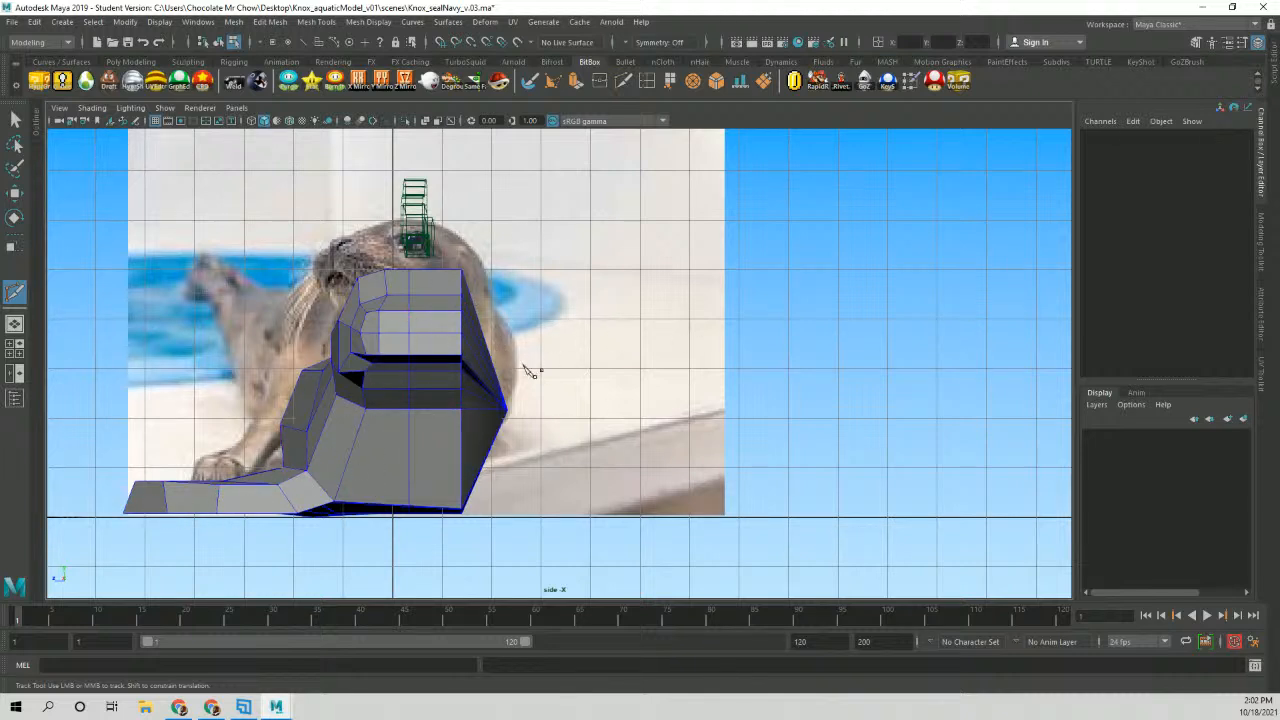
{"action": "middle_click_drag", "start_coordinate": [485, 338], "coordinate": [488, 320], "text": "alt"}
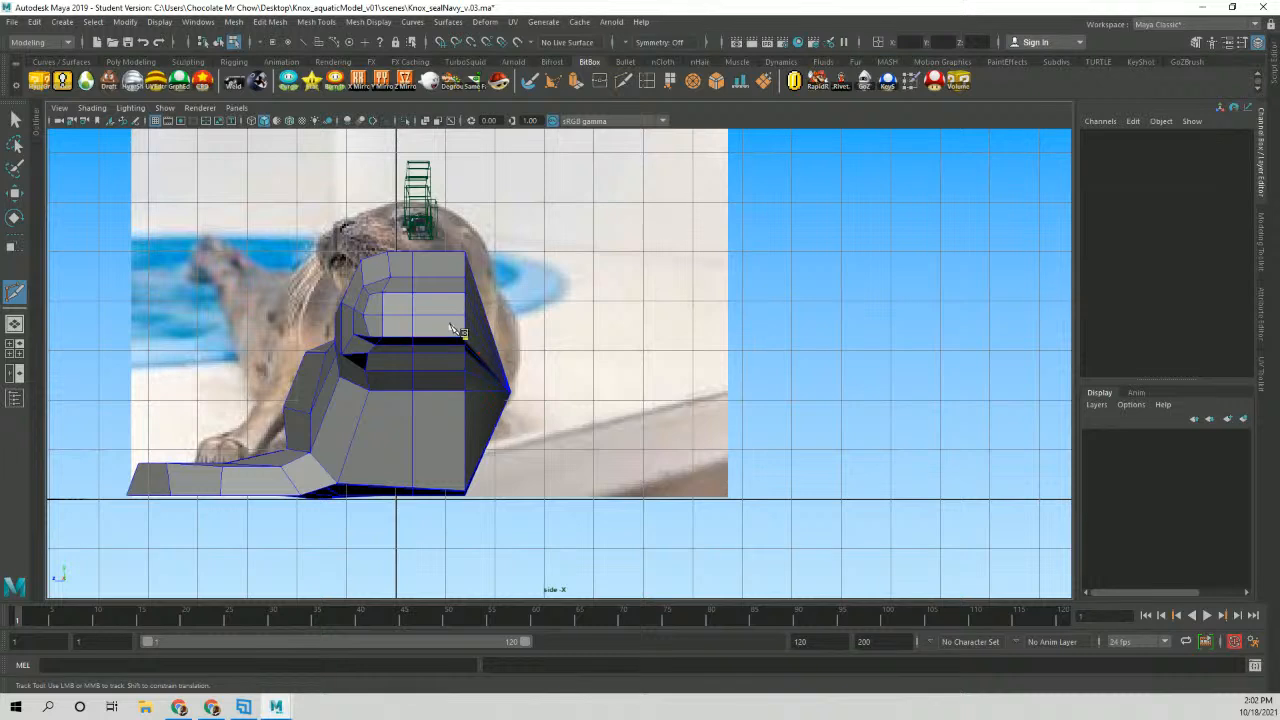
{"action": "right_click", "coordinate": [452, 330]}
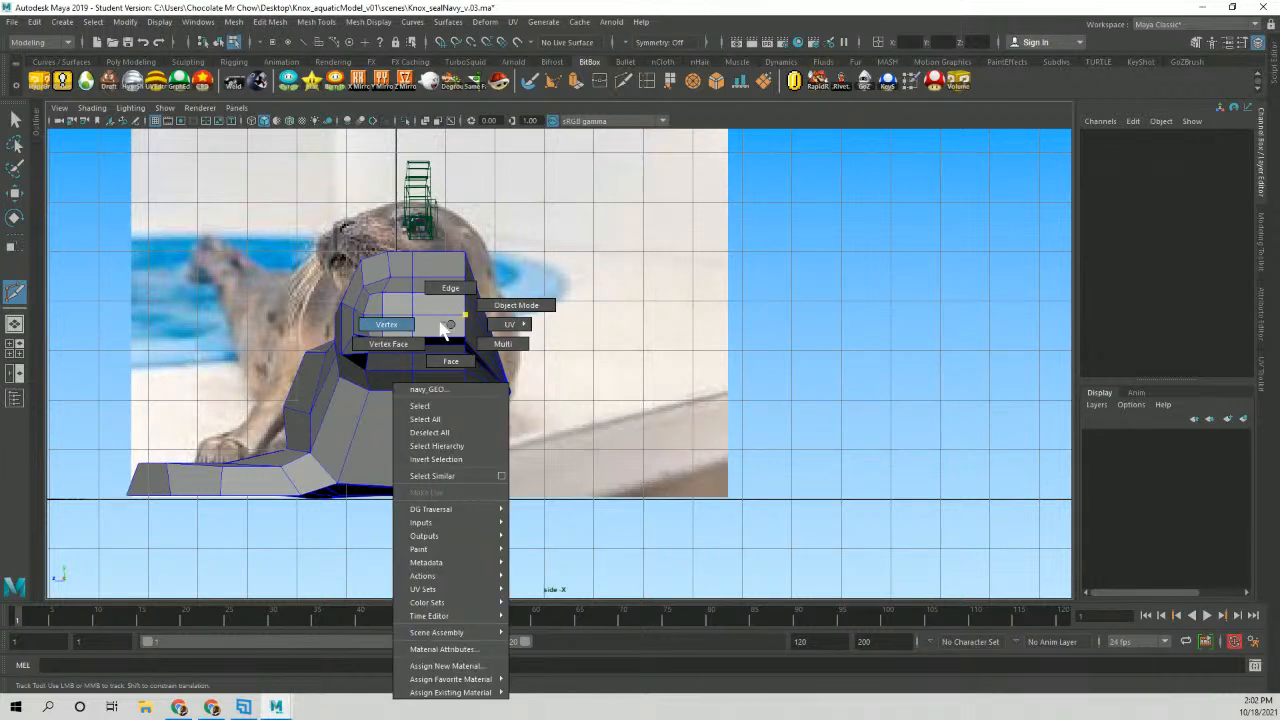
{"action": "right_click_drag", "start_coordinate": [440, 324], "coordinate": [454, 325]}
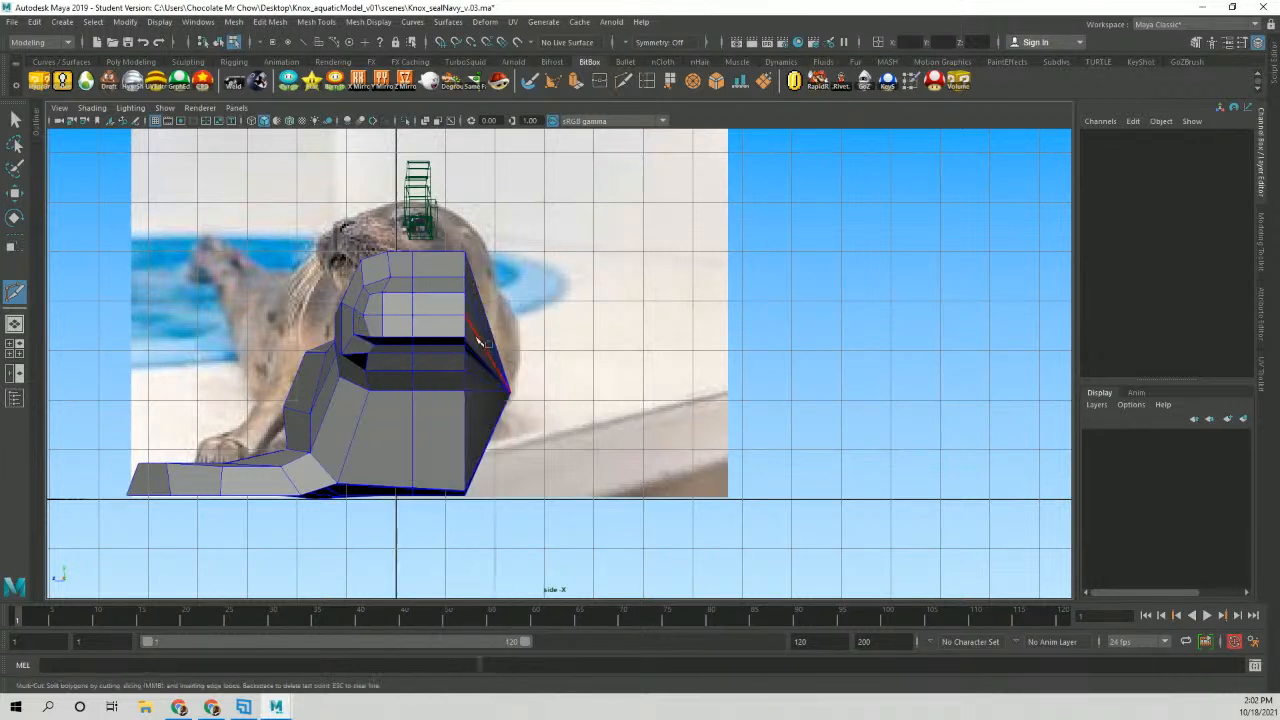
{"action": "left_click", "coordinate": [457, 340], "text": "alt"}
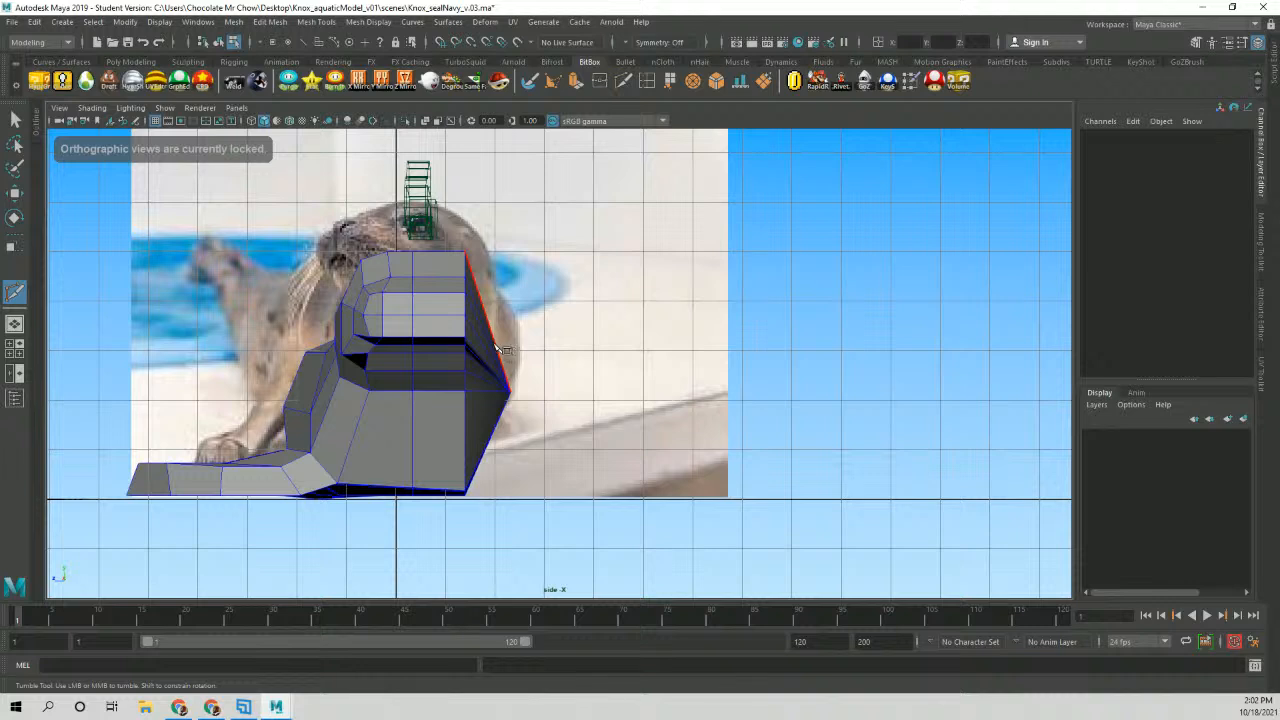
{"action": "key", "text": "ctrl+z"}
{"action": "left_click", "coordinate": [465, 390]}
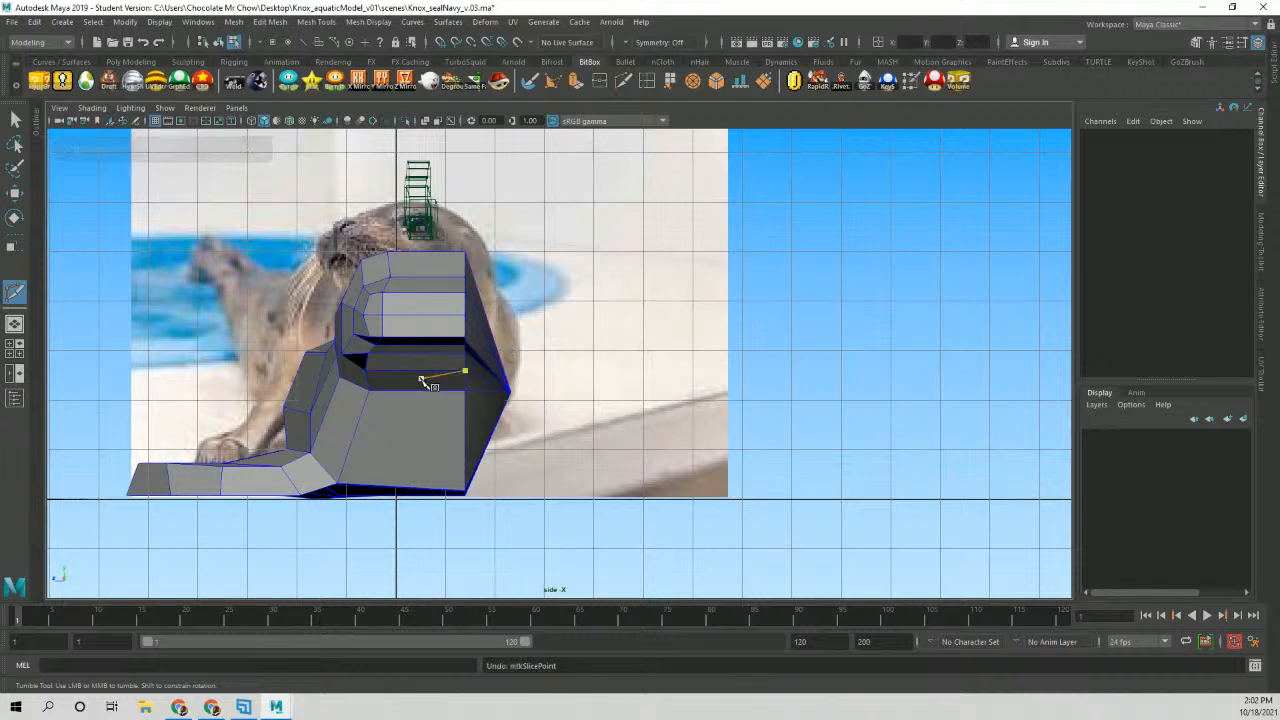
{"action": "key", "text": "ctrl+z"}
{"action": "left_click", "coordinate": [416, 386], "text": "ctrl"}
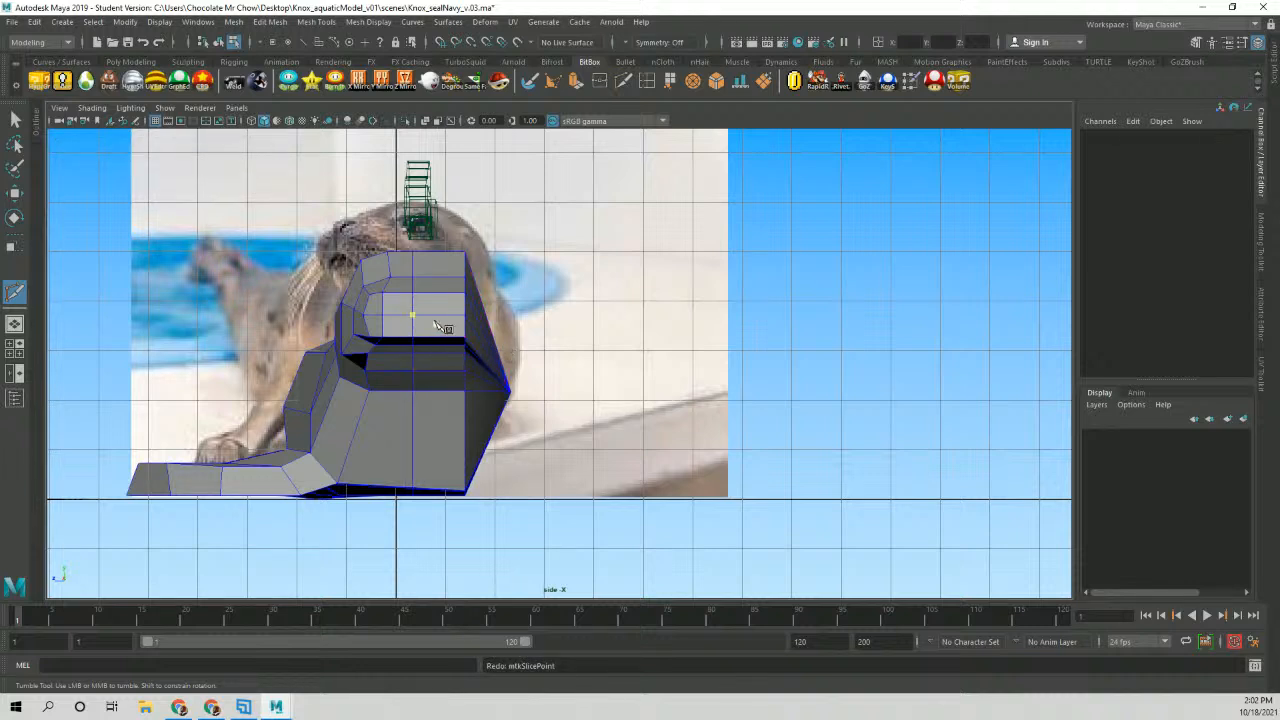
{"action": "middle_click_drag", "start_coordinate": [429, 315], "coordinate": [441, 332], "text": "alt"}
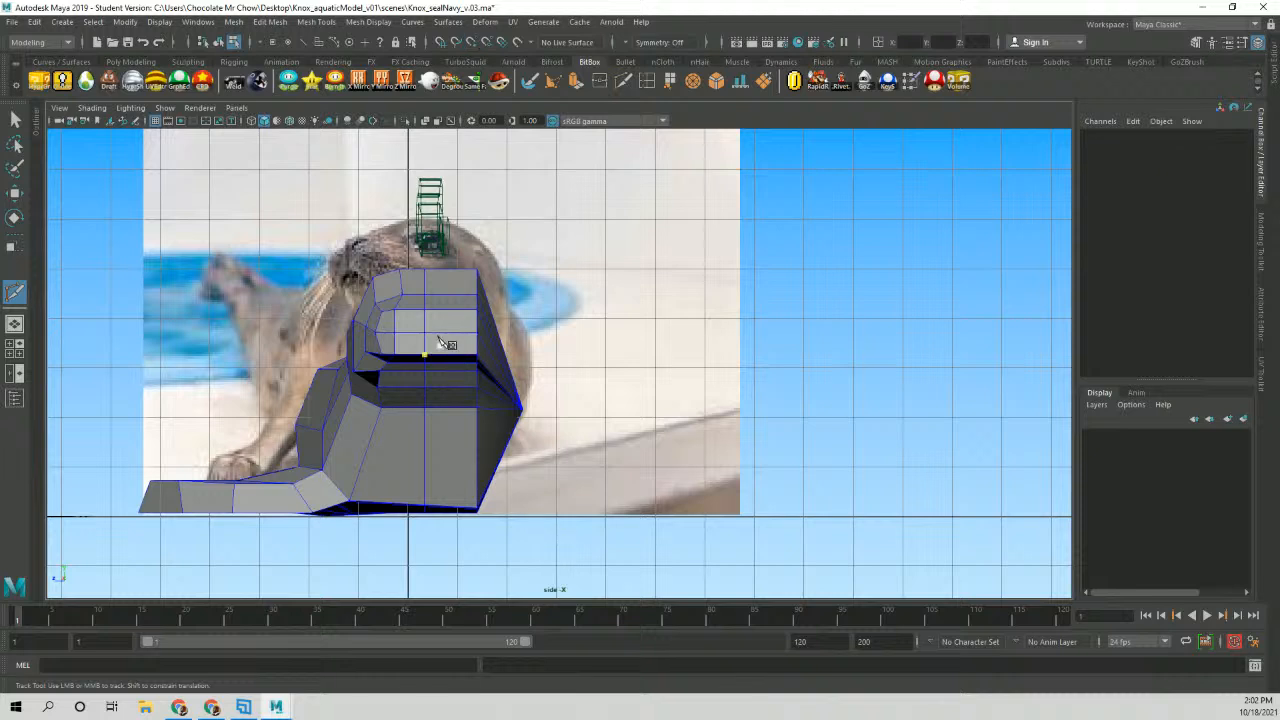
Select all navy_GEO faces between the vertical slice and the pointed inner side, without the flipper side, and delete them.
{"action": "right_click", "coordinate": [438, 332]}
{"action": "left_click", "coordinate": [425, 356]}
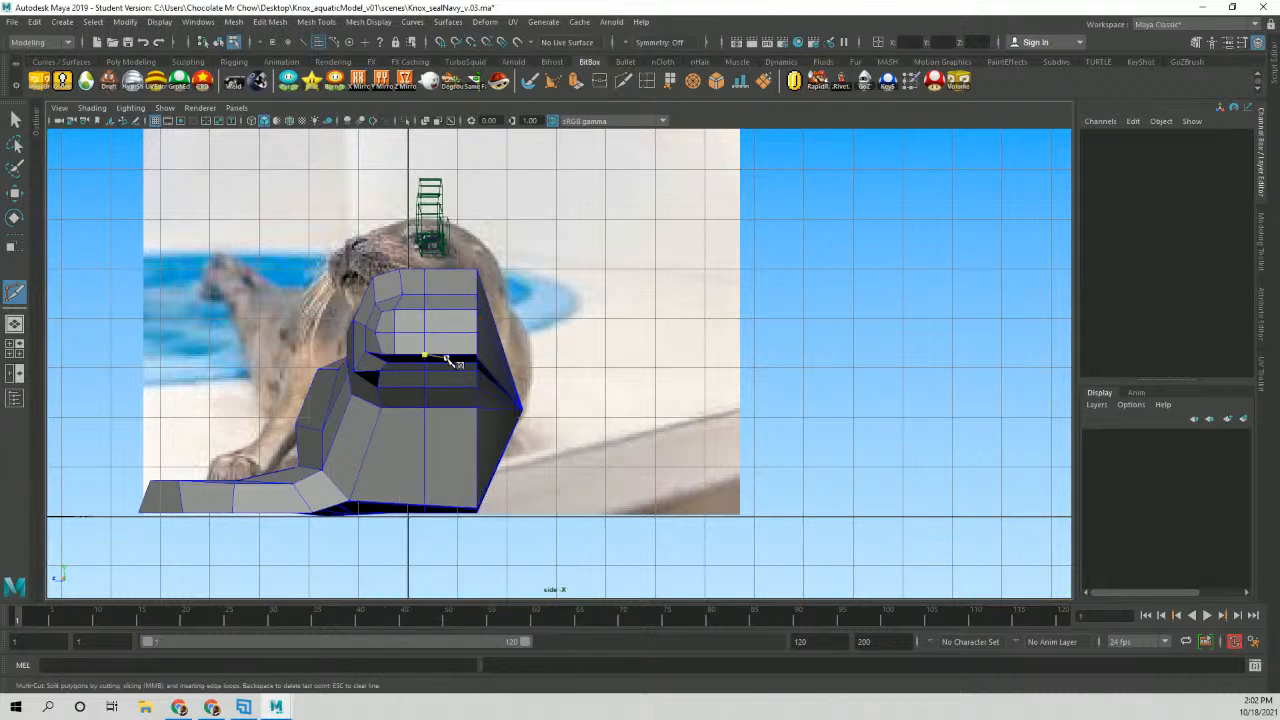
{"action": "key", "text": "ctrl+z"}
{"action": "key", "text": "q"}
{"action": "left_click_drag", "start_coordinate": [613, 251], "coordinate": [437, 532]}
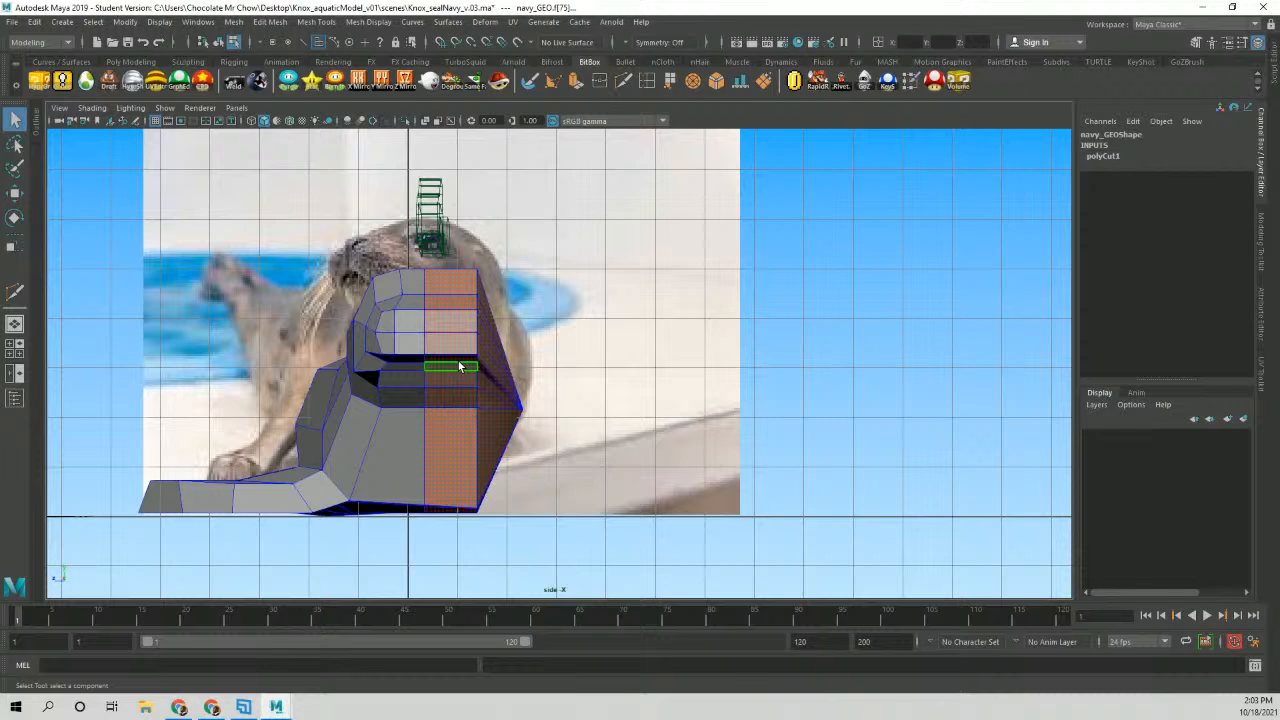
{"action": "key", "text": "Delete"}
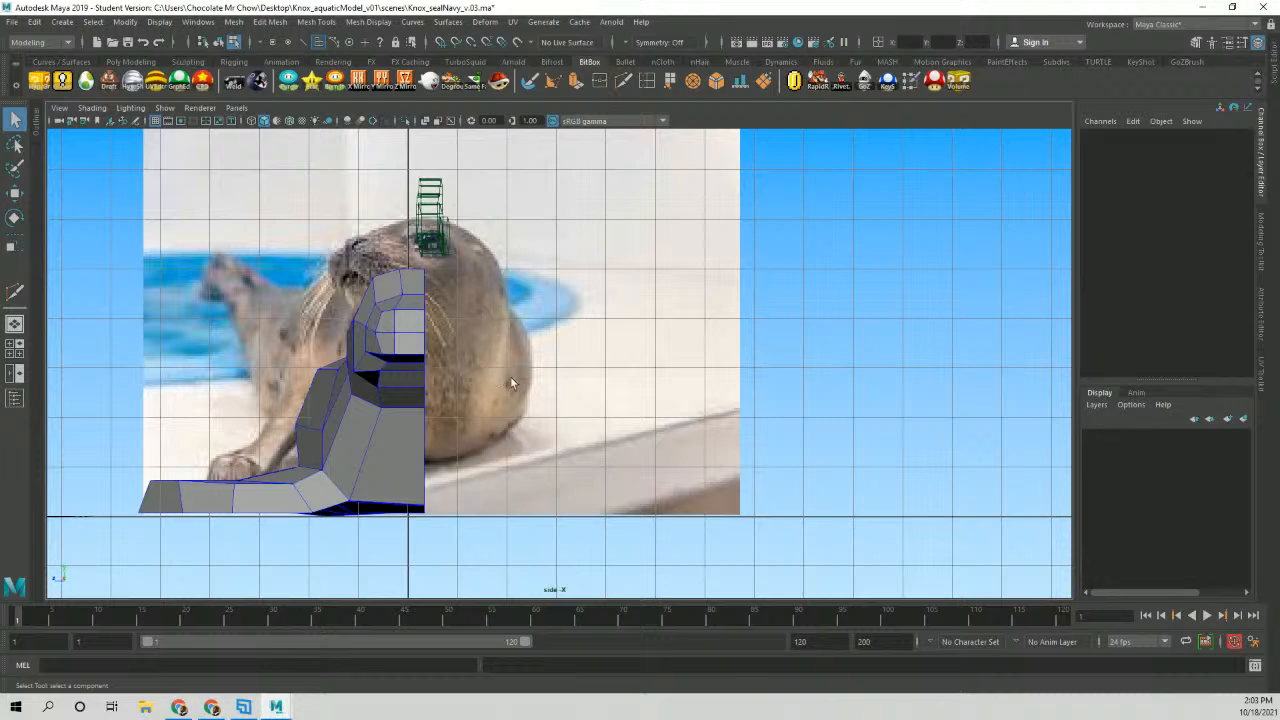
{"action": "middle_click_drag", "start_coordinate": [494, 400], "coordinate": [490, 387], "text": "alt"}
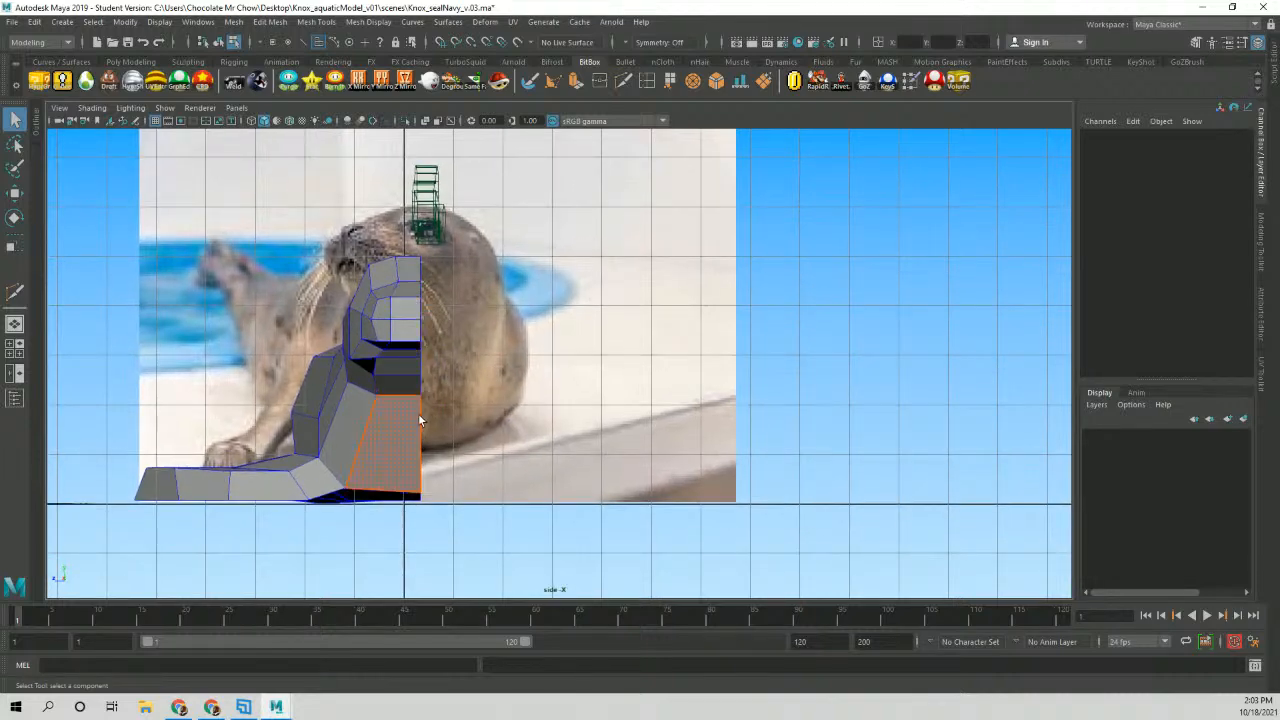
Undo the face deletion and detach navy_GEO's components along the edge loop of the vertical centre slice.
{"action": "key", "text": "ctrl+z"}
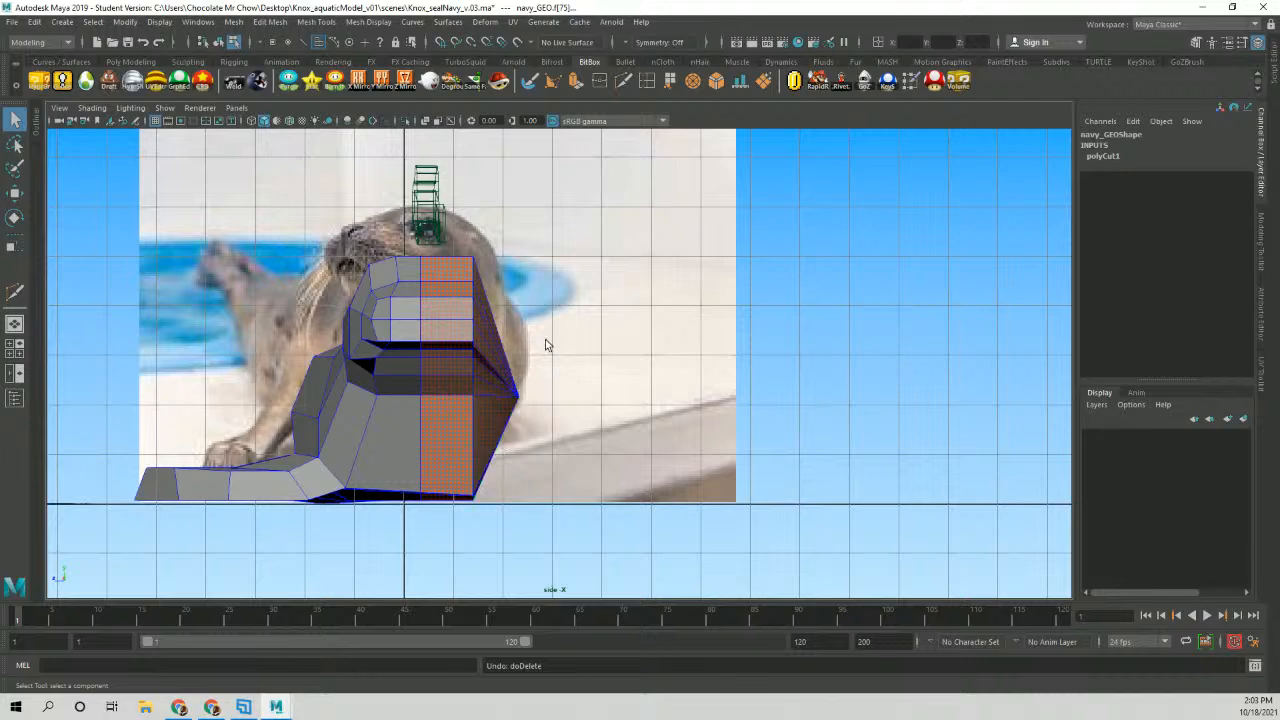
{"action": "key", "text": "space"}
{"action": "key", "text": "space"}
{"action": "left_click_drag", "start_coordinate": [631, 254], "coordinate": [484, 246], "text": "alt"}
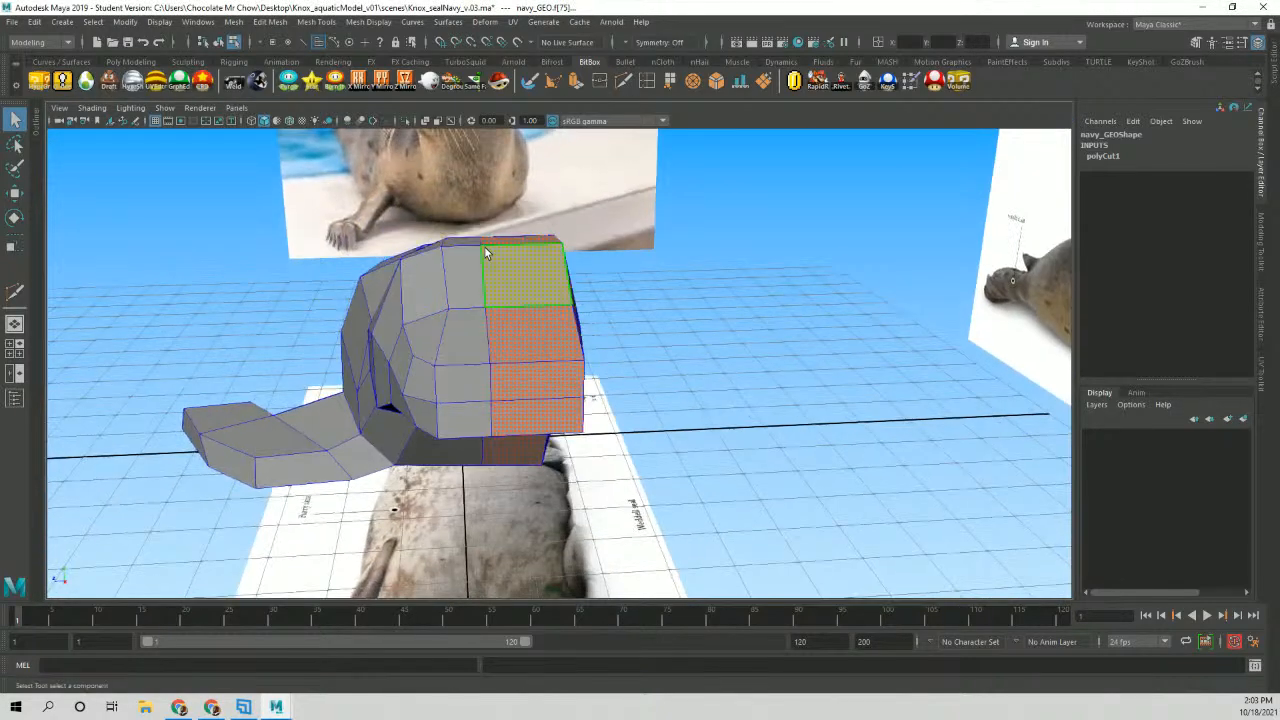
{"action": "right_click_drag", "start_coordinate": [484, 264], "coordinate": [480, 235]}
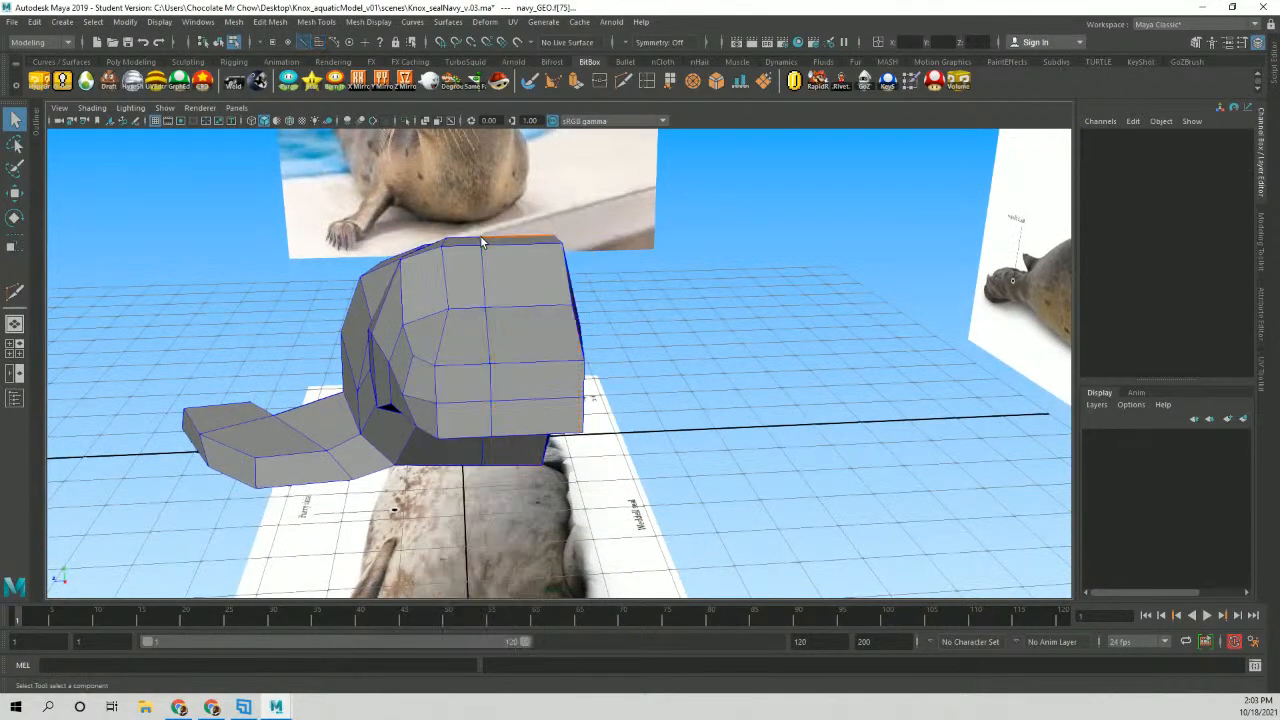
{"action": "double_click", "coordinate": [487, 296]}
{"action": "mouse_move", "coordinate": [487, 296]}
{"action": "left_mouse_down", "text": "alt"}
{"action": "mouse_move", "coordinate": [517, 323]}
{"action": "mouse_move", "coordinate": [471, 297]}
{"action": "mouse_move", "coordinate": [484, 287]}
{"action": "left_mouse_up", "text": "alt"}
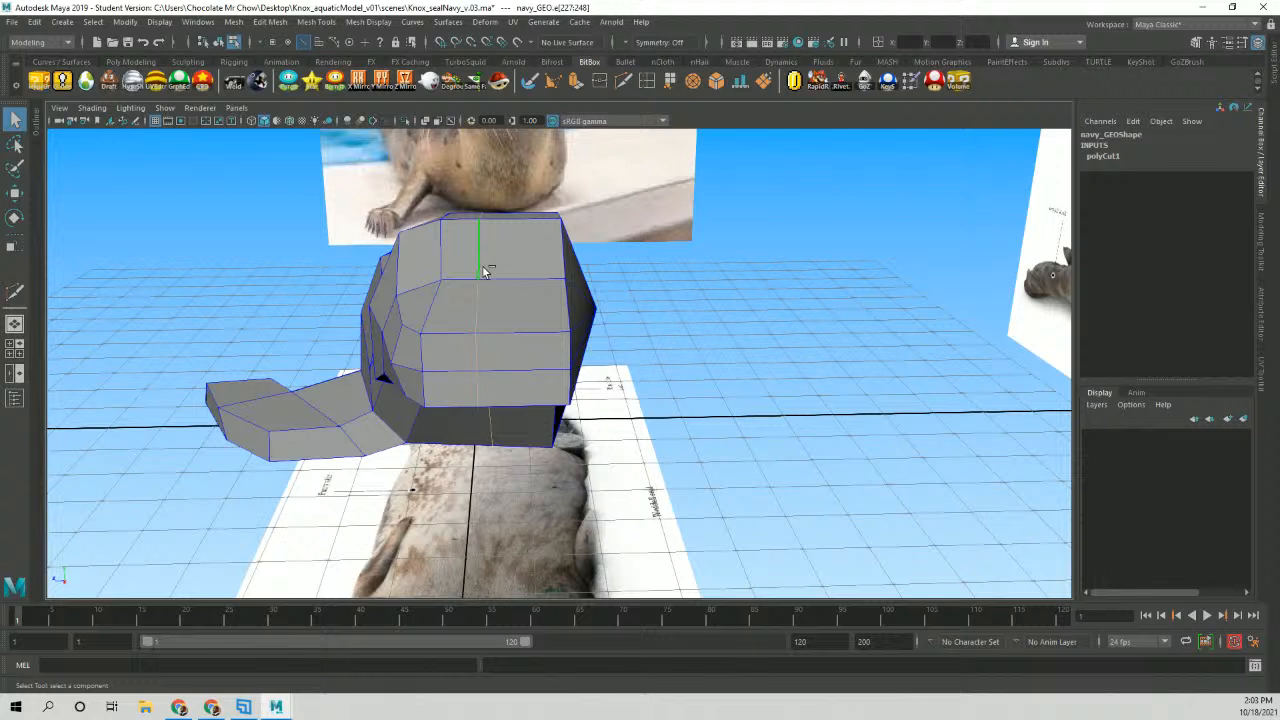
{"action": "right_click", "coordinate": [484, 271], "text": "shift"}
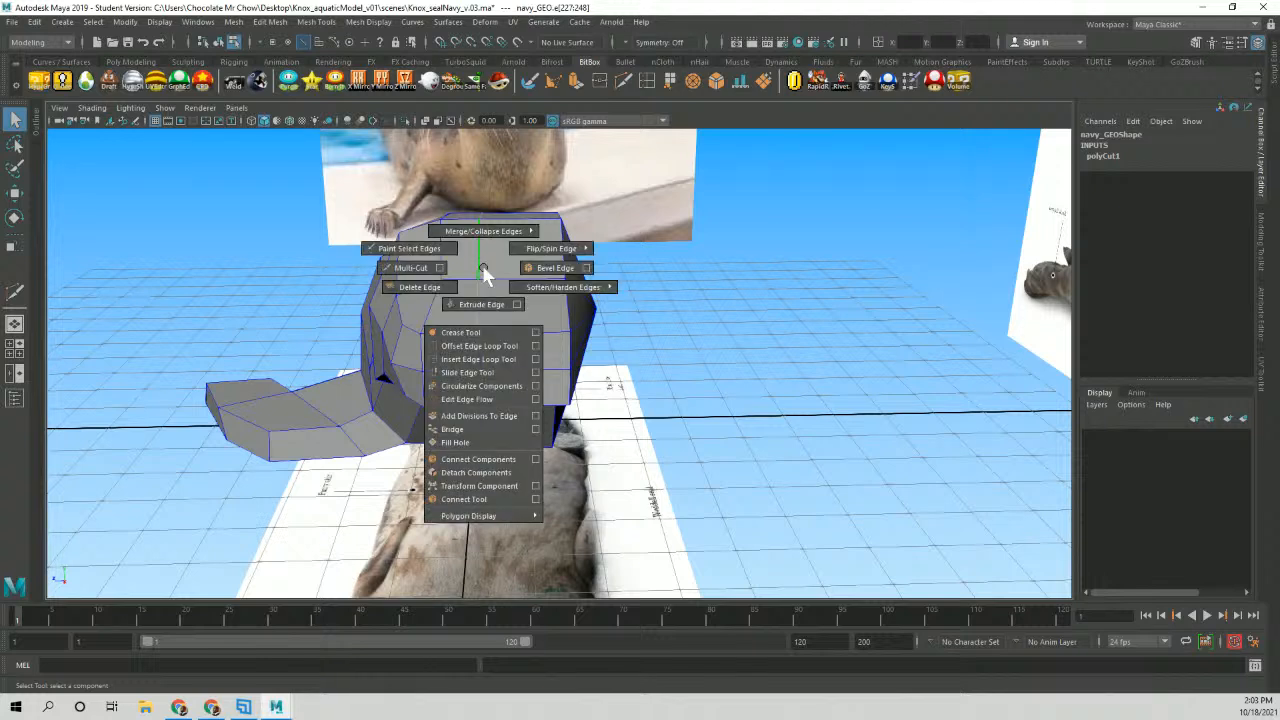
{"action": "left_click", "coordinate": [478, 472]}
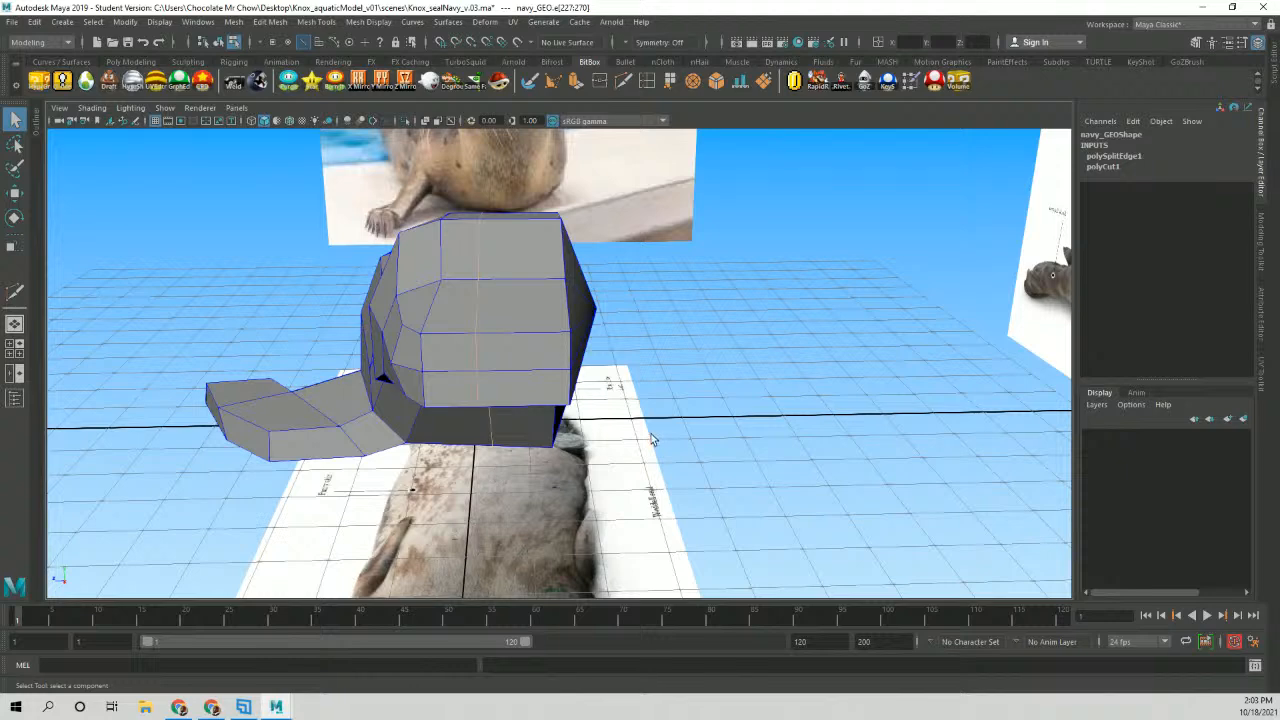
Select all faces of the detached inner shell of navy_GEO, pull them away from the body and delete them.
{"action": "left_click_drag", "start_coordinate": [654, 440], "coordinate": [547, 395], "text": "alt"}
{"action": "right_click_drag", "start_coordinate": [528, 347], "coordinate": [524, 374]}
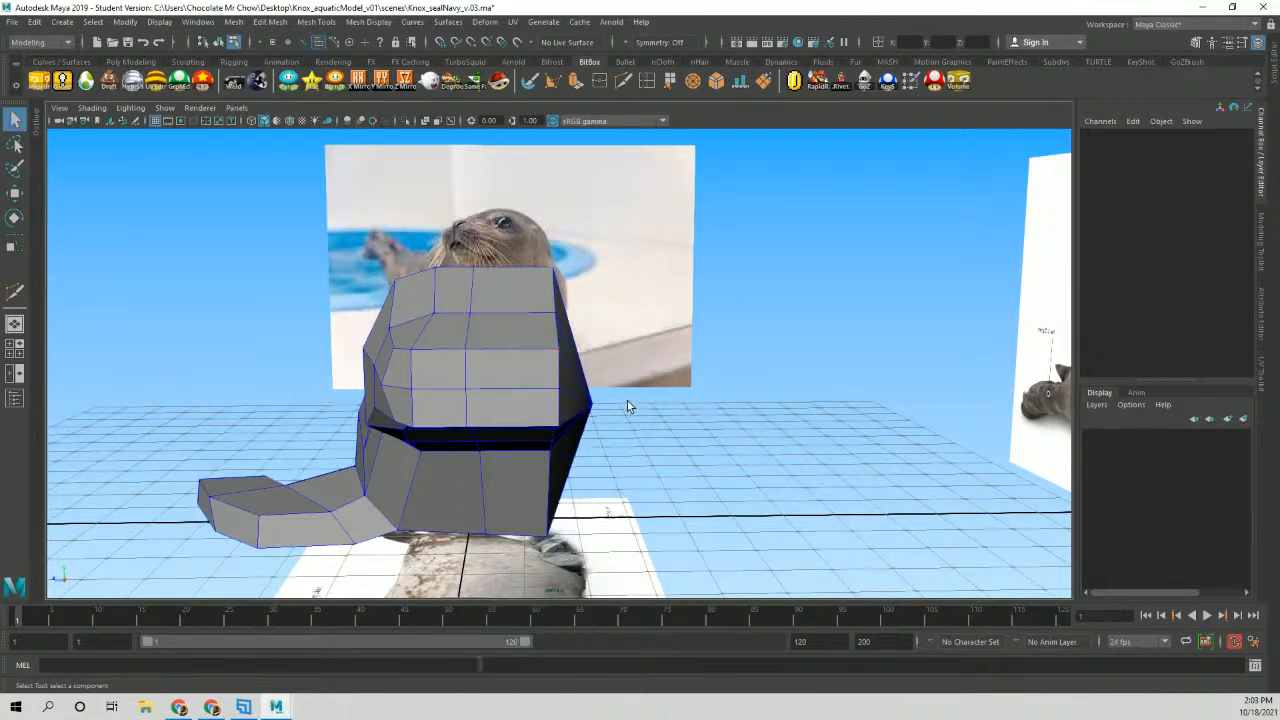
{"action": "double_click", "coordinate": [520, 366]}
{"action": "left_click_drag", "start_coordinate": [733, 400], "coordinate": [551, 408], "text": "alt"}
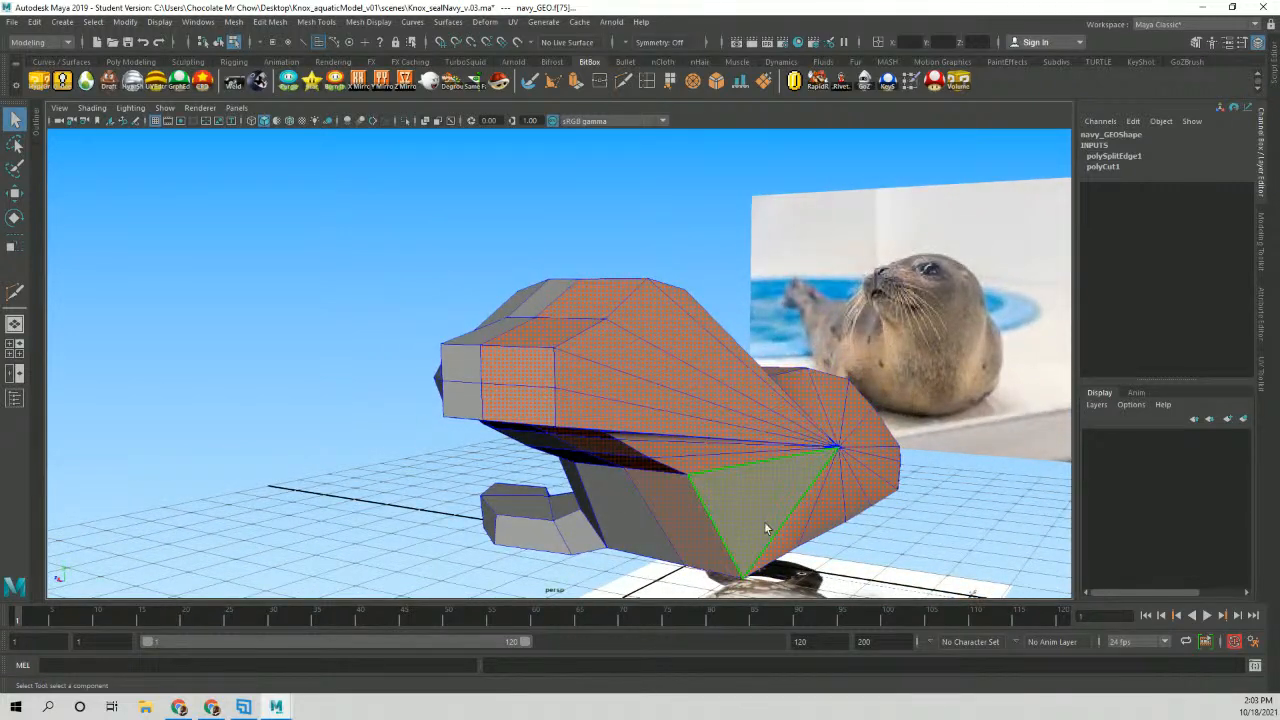
{"action": "left_click_drag", "start_coordinate": [740, 495], "coordinate": [634, 434], "text": "alt"}
{"action": "key", "text": "w"}
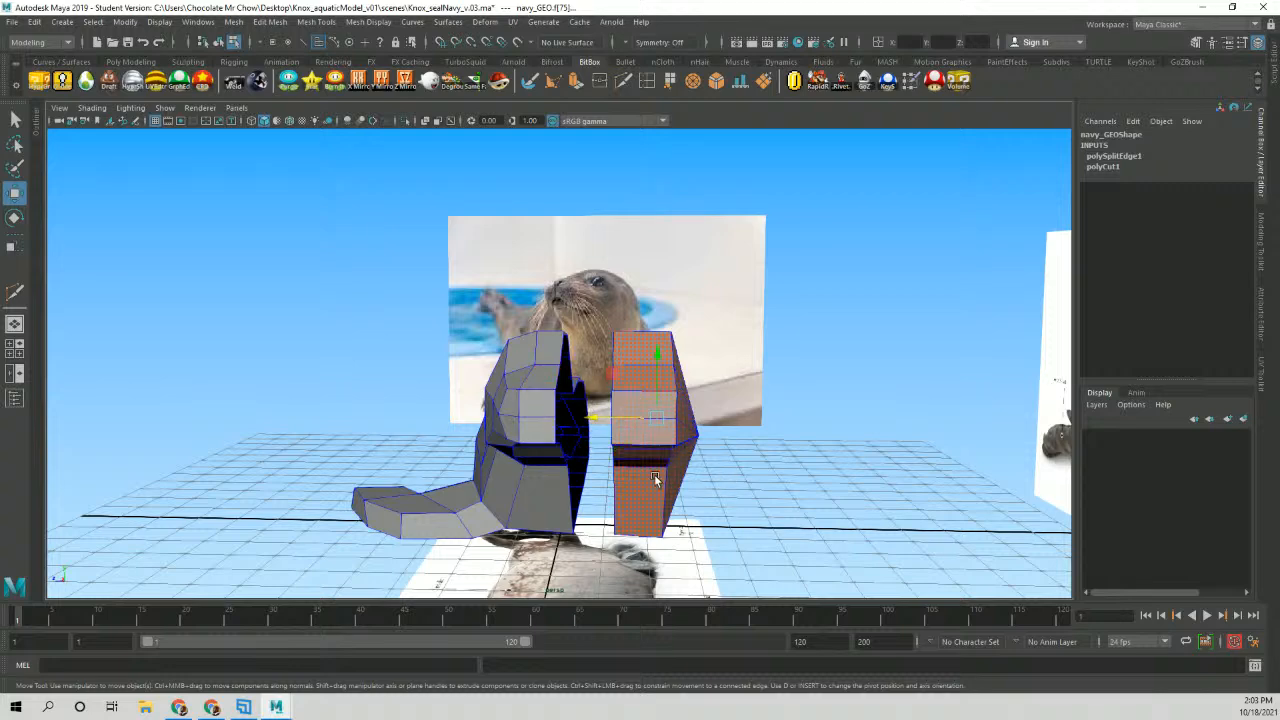
{"action": "left_click_drag", "start_coordinate": [654, 474], "coordinate": [666, 478], "text": "alt"}
{"action": "key", "text": "Delete"}
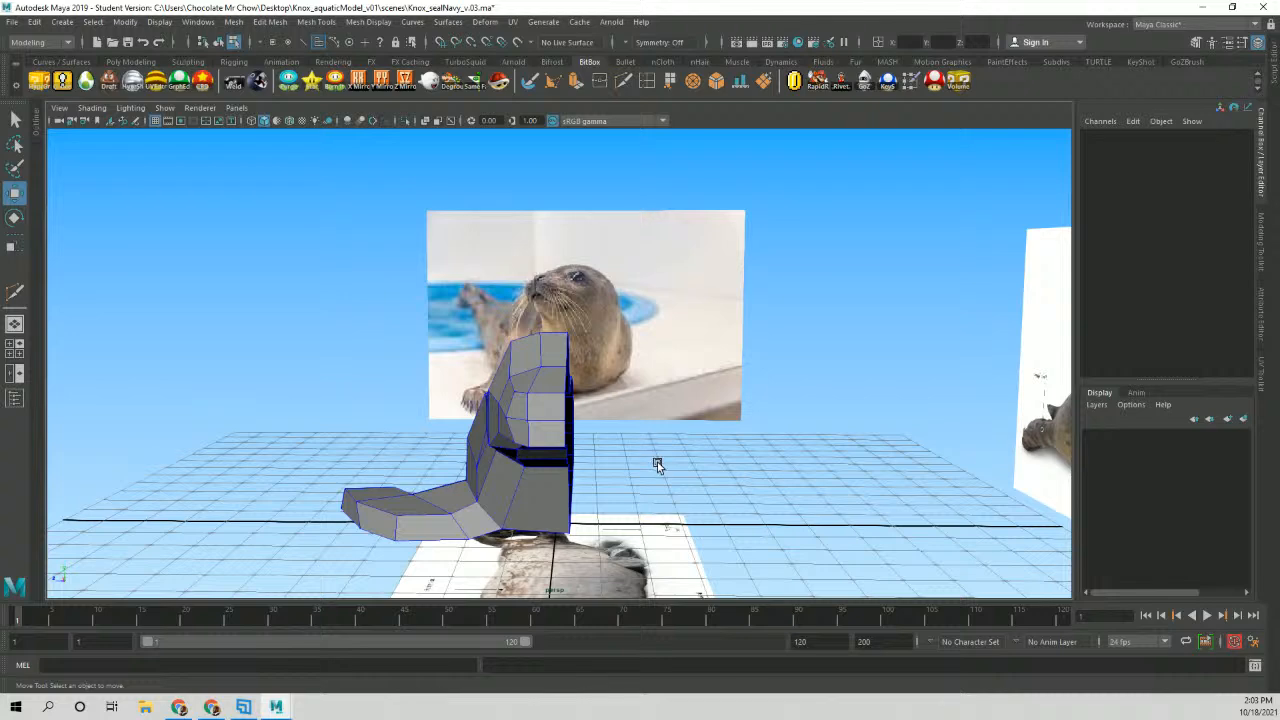
{"action": "left_click_drag", "start_coordinate": [634, 466], "coordinate": [617, 441], "text": "alt"}
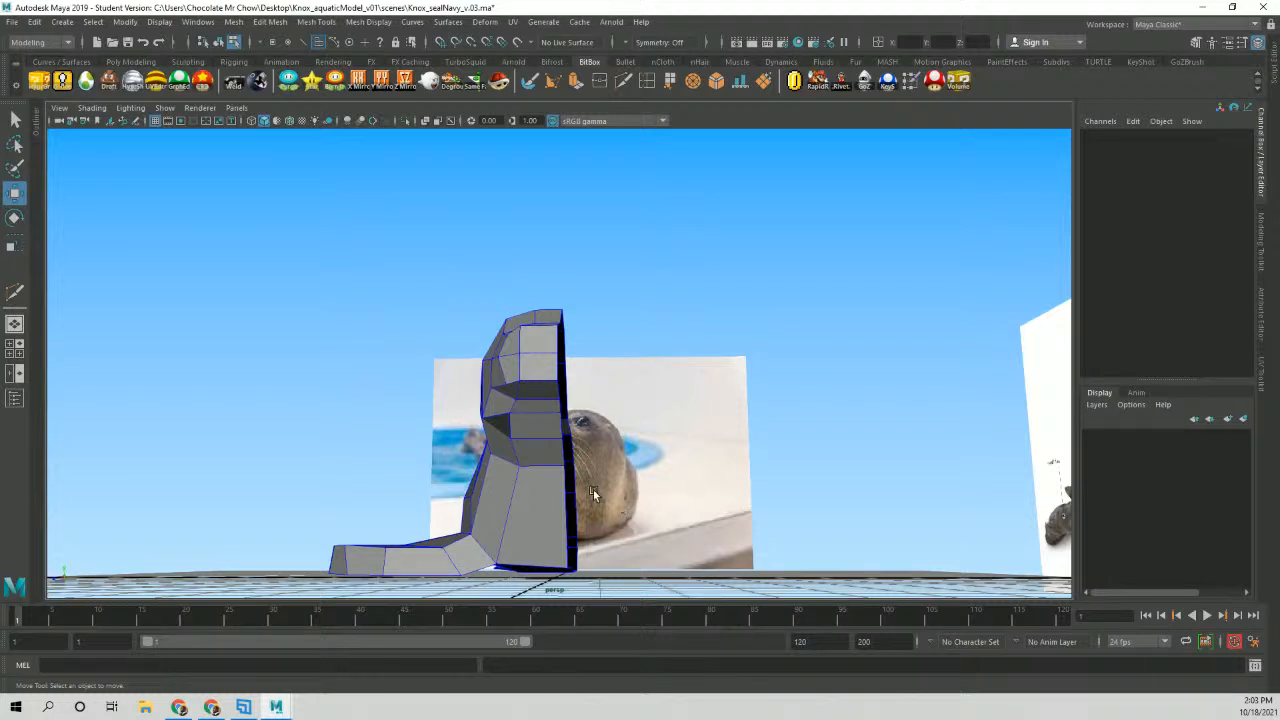
Select the open inner border edge loop of navy_GEO and snap it along Z onto the grid's centre line.
{"action": "right_click_drag", "start_coordinate": [534, 425], "coordinate": [538, 414]}
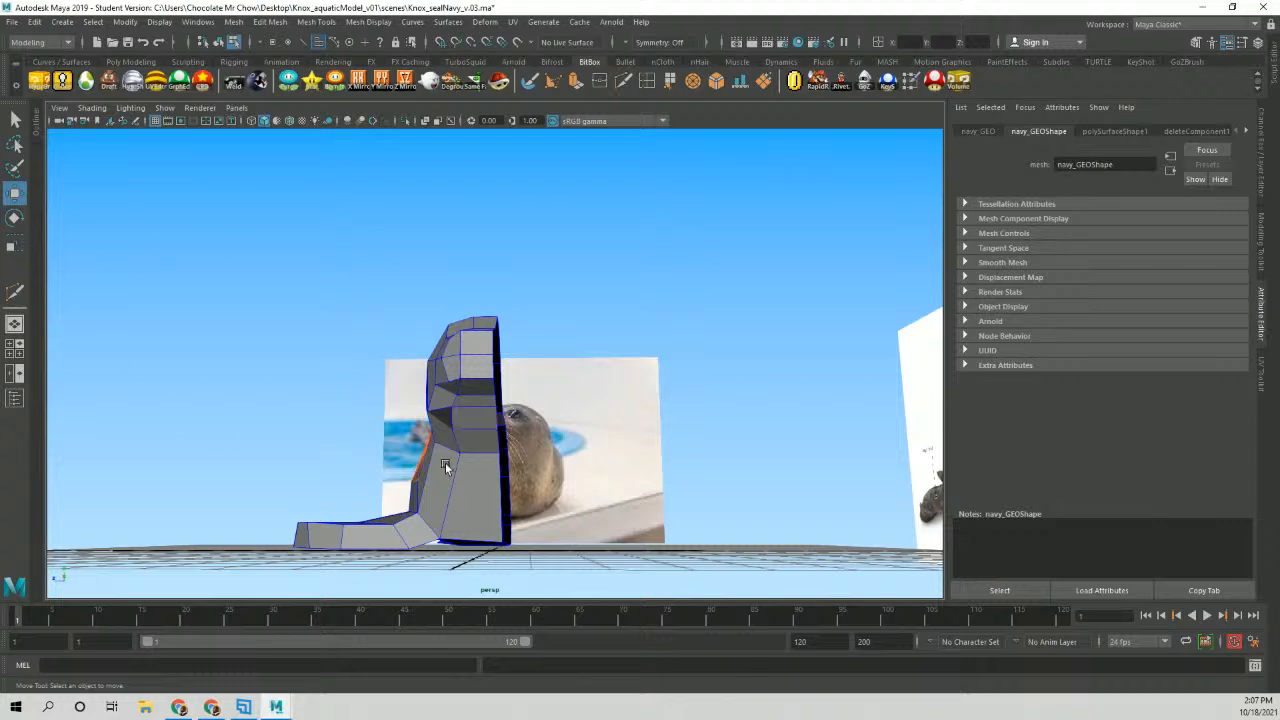
{"action": "left_click_drag", "start_coordinate": [513, 399], "coordinate": [510, 328], "text": "alt"}
{"action": "middle_click_drag", "start_coordinate": [529, 229], "coordinate": [517, 263], "text": "alt"}
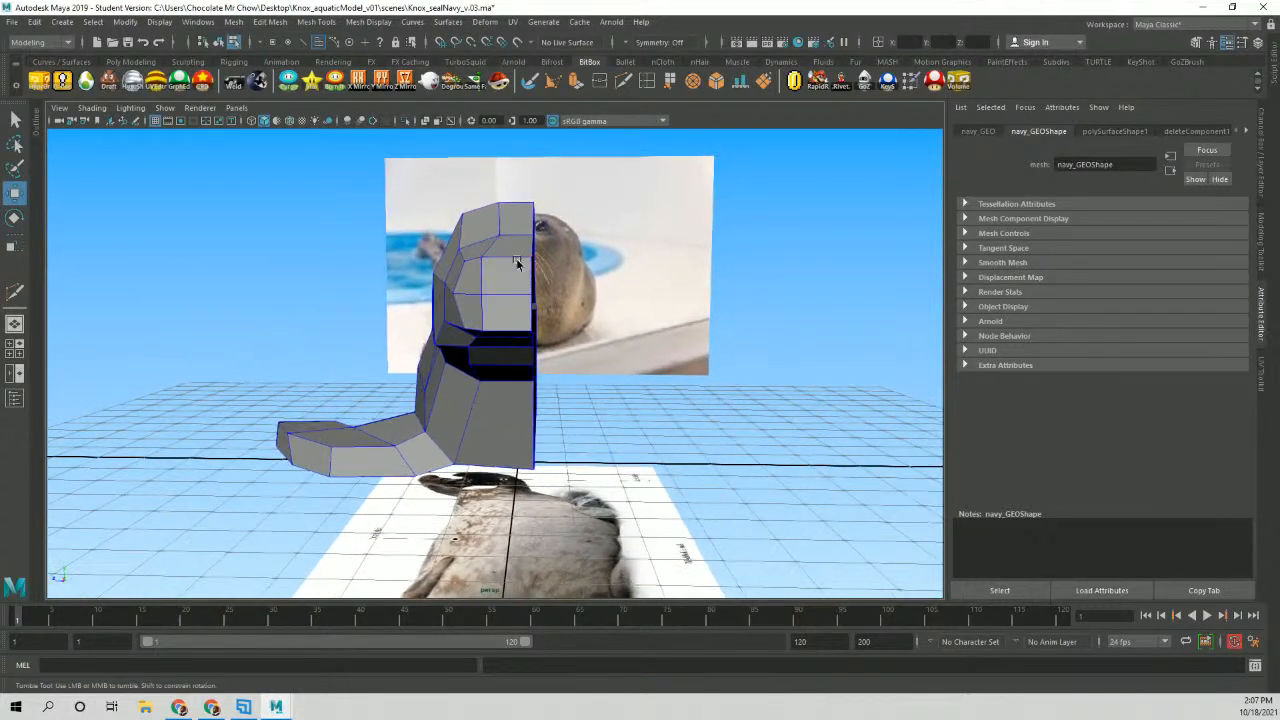
{"action": "left_click_drag", "start_coordinate": [517, 263], "coordinate": [515, 243], "text": "alt"}
{"action": "right_click_drag", "start_coordinate": [527, 236], "coordinate": [529, 202]}
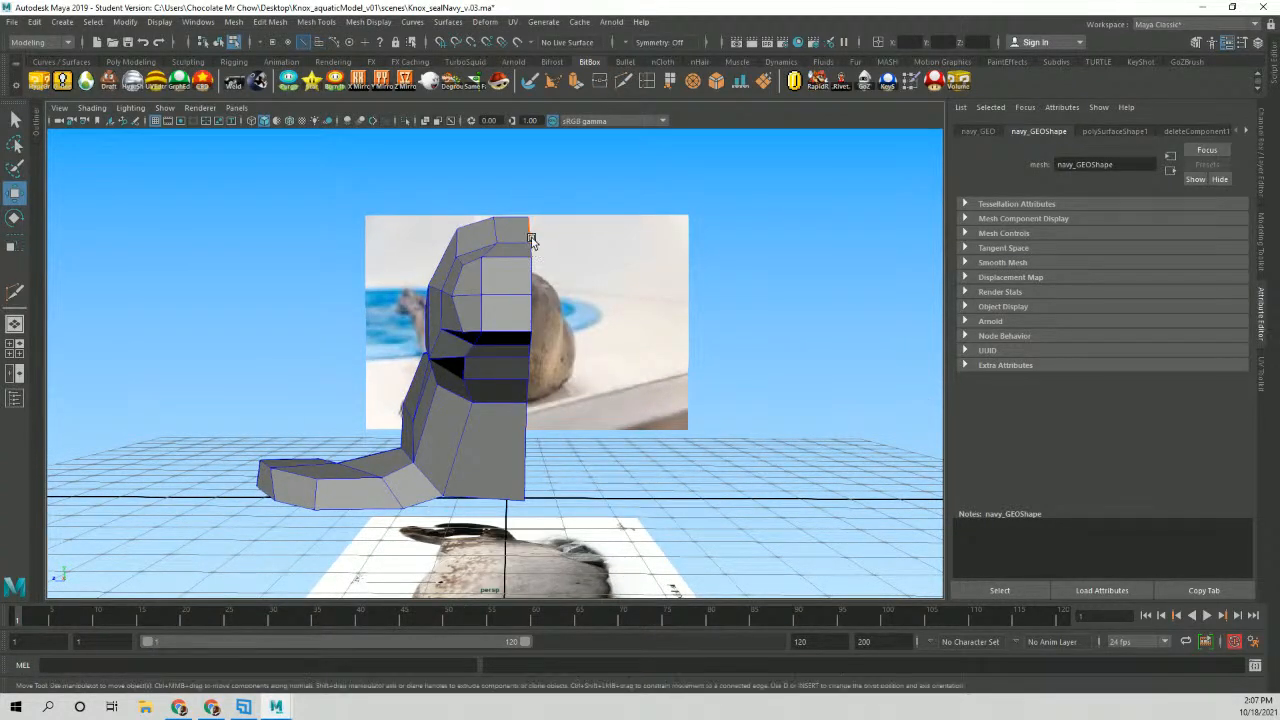
{"action": "double_click", "coordinate": [531, 244]}
{"action": "left_click_drag", "start_coordinate": [614, 314], "coordinate": [546, 334], "text": "alt"}
{"action": "middle_click_drag", "start_coordinate": [546, 334], "coordinate": [542, 313], "text": "alt"}
{"action": "left_click_drag", "start_coordinate": [542, 313], "coordinate": [471, 451], "text": "alt"}
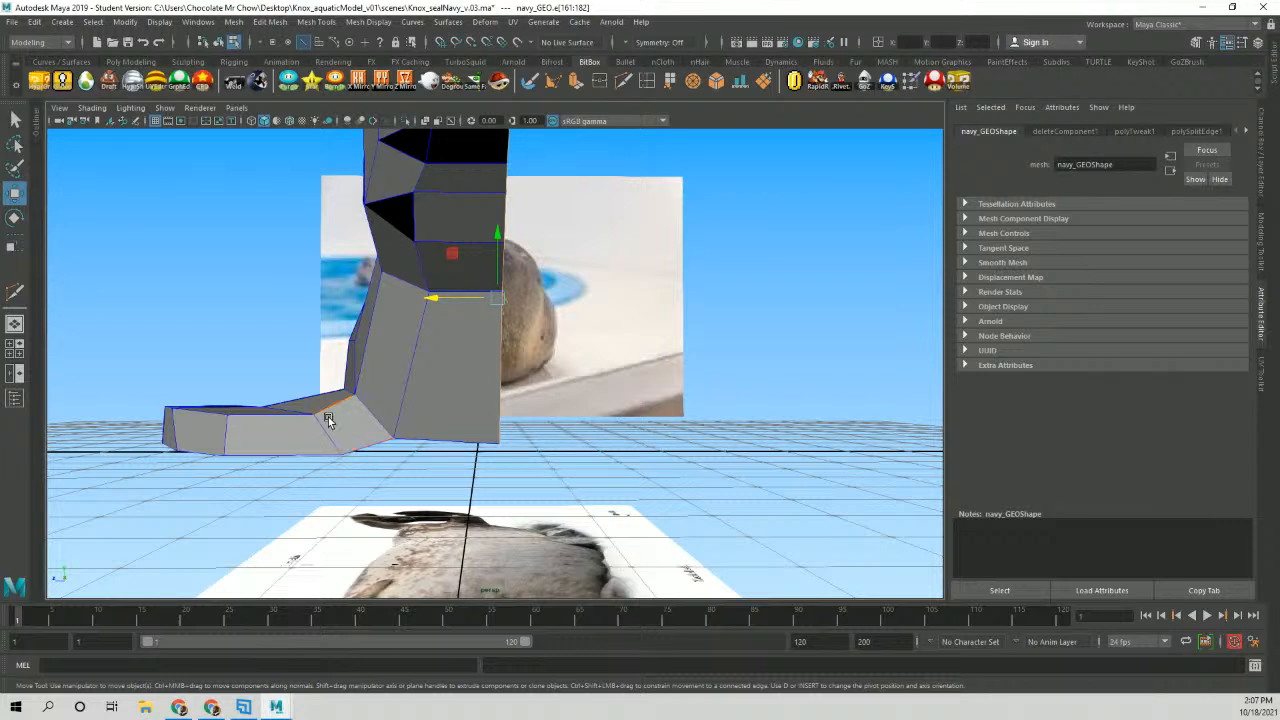
{"action": "left_click_drag", "start_coordinate": [443, 302], "coordinate": [433, 296]}
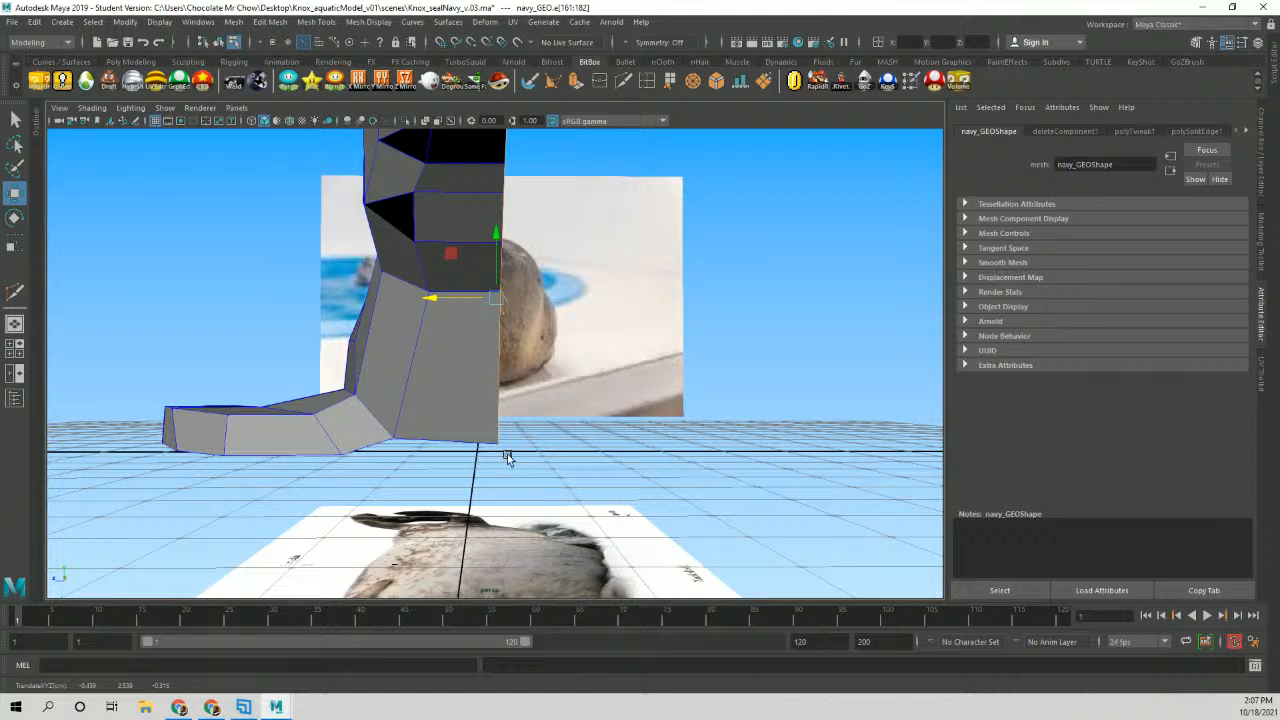
{"action": "middle_click_drag", "start_coordinate": [509, 457], "coordinate": [471, 457]}
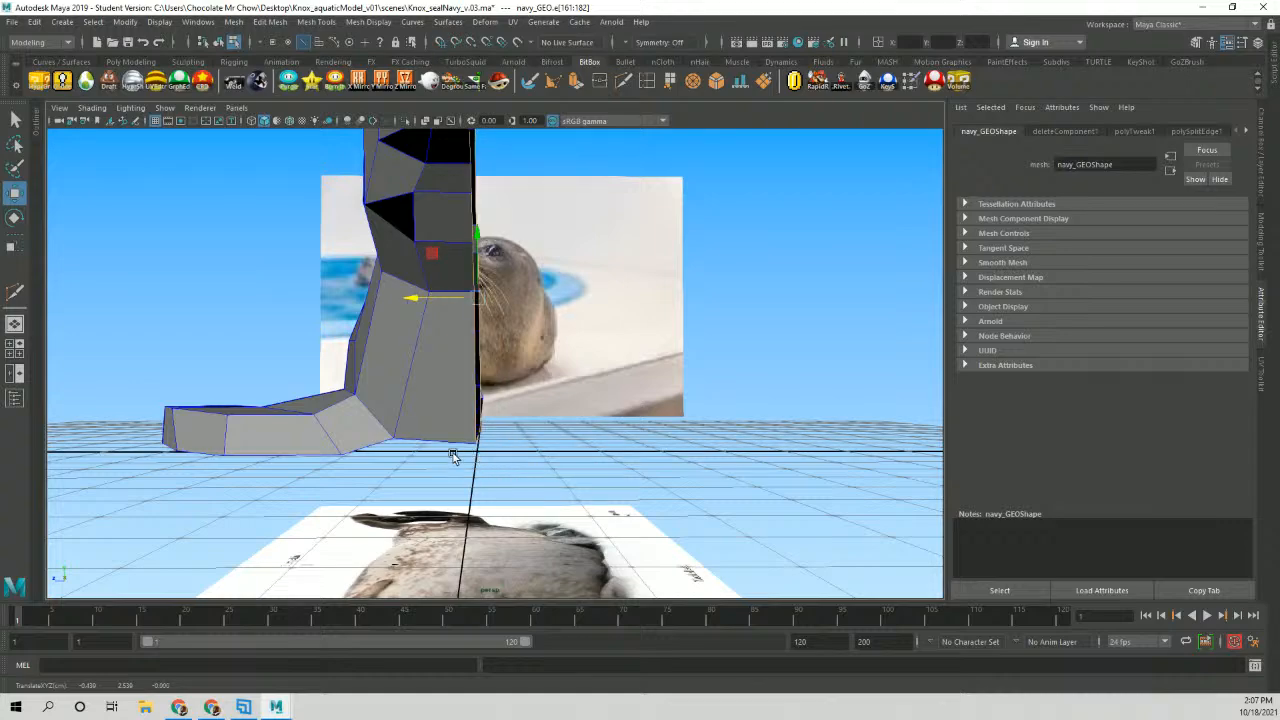
{"action": "left_click_drag", "start_coordinate": [452, 456], "coordinate": [526, 417], "text": "alt"}
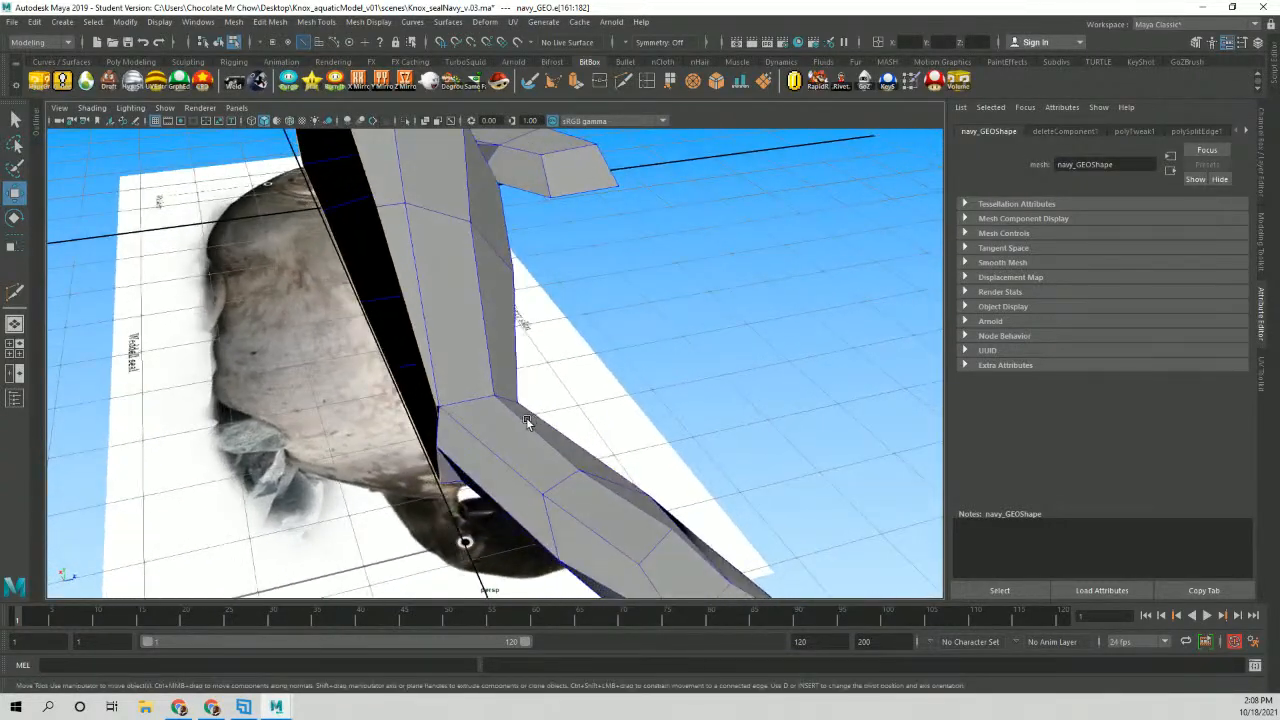
{"action": "left_click_drag", "start_coordinate": [448, 427], "coordinate": [484, 202], "text": "alt"}
Reselect navy_GEO's inner border edge loop, shift it slightly along Z and grid-snap it back to the centre line.
{"action": "right_click_drag", "start_coordinate": [475, 303], "coordinate": [497, 277]}
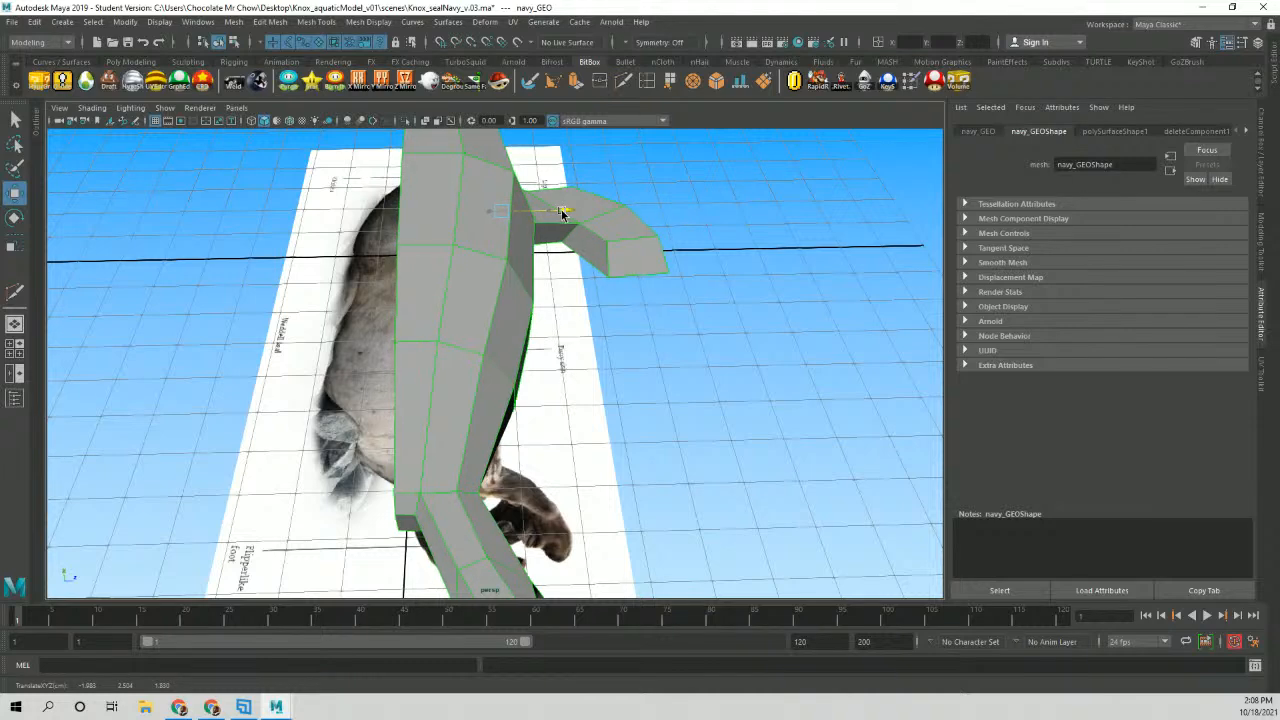
{"action": "left_click_drag", "start_coordinate": [558, 213], "coordinate": [434, 302], "text": "alt"}
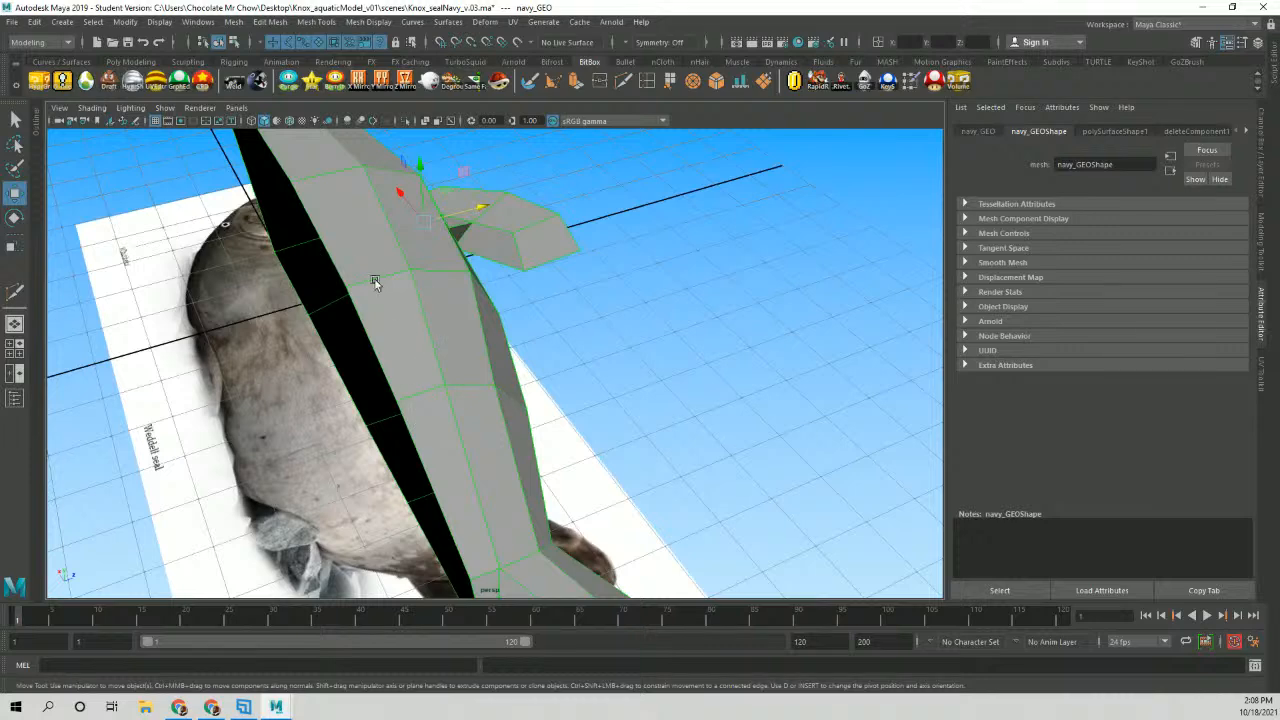
{"action": "right_click_drag", "start_coordinate": [363, 257], "coordinate": [363, 200]}
{"action": "double_click", "coordinate": [331, 257]}
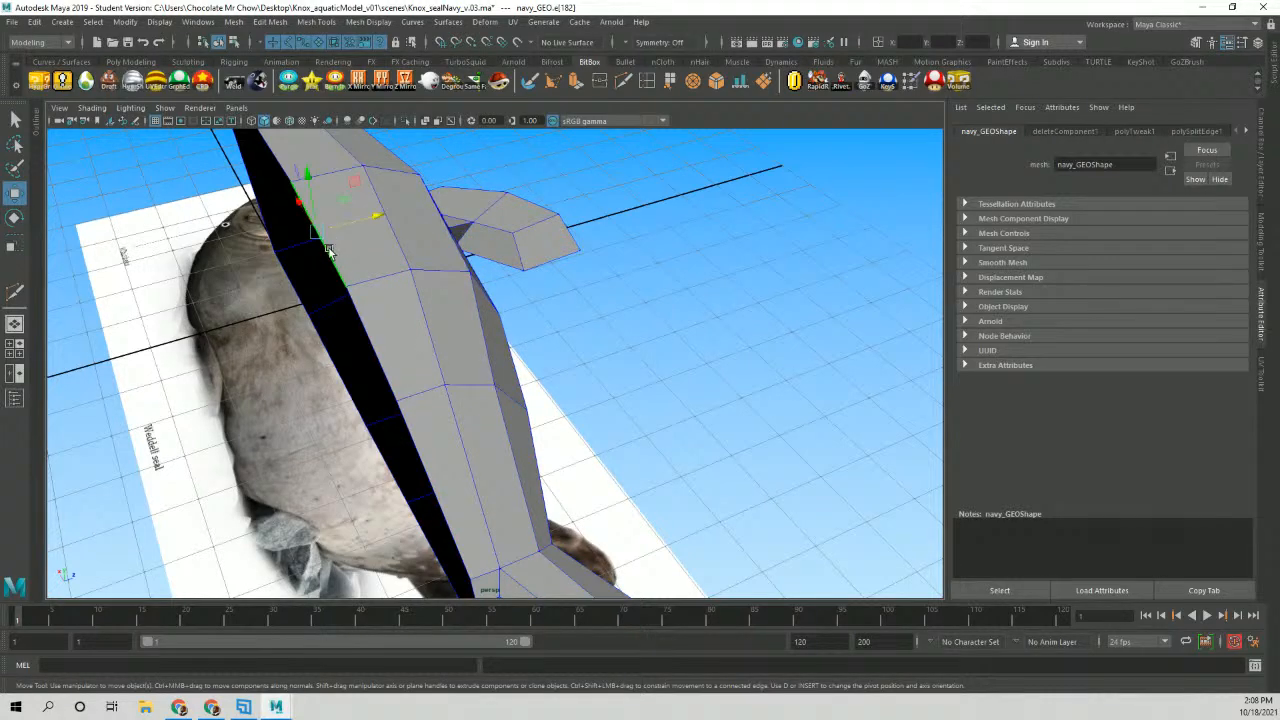
{"action": "left_click_drag", "start_coordinate": [331, 257], "coordinate": [389, 200], "text": "alt"}
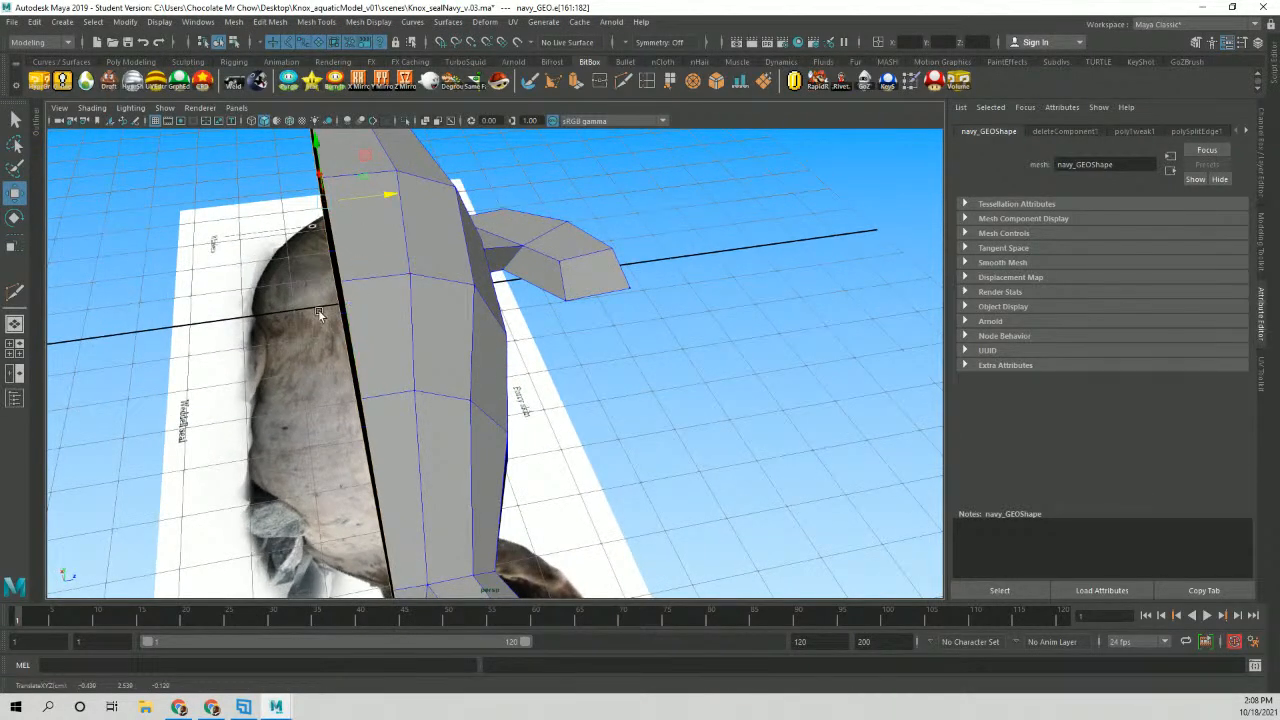
{"action": "key", "text": "x"}
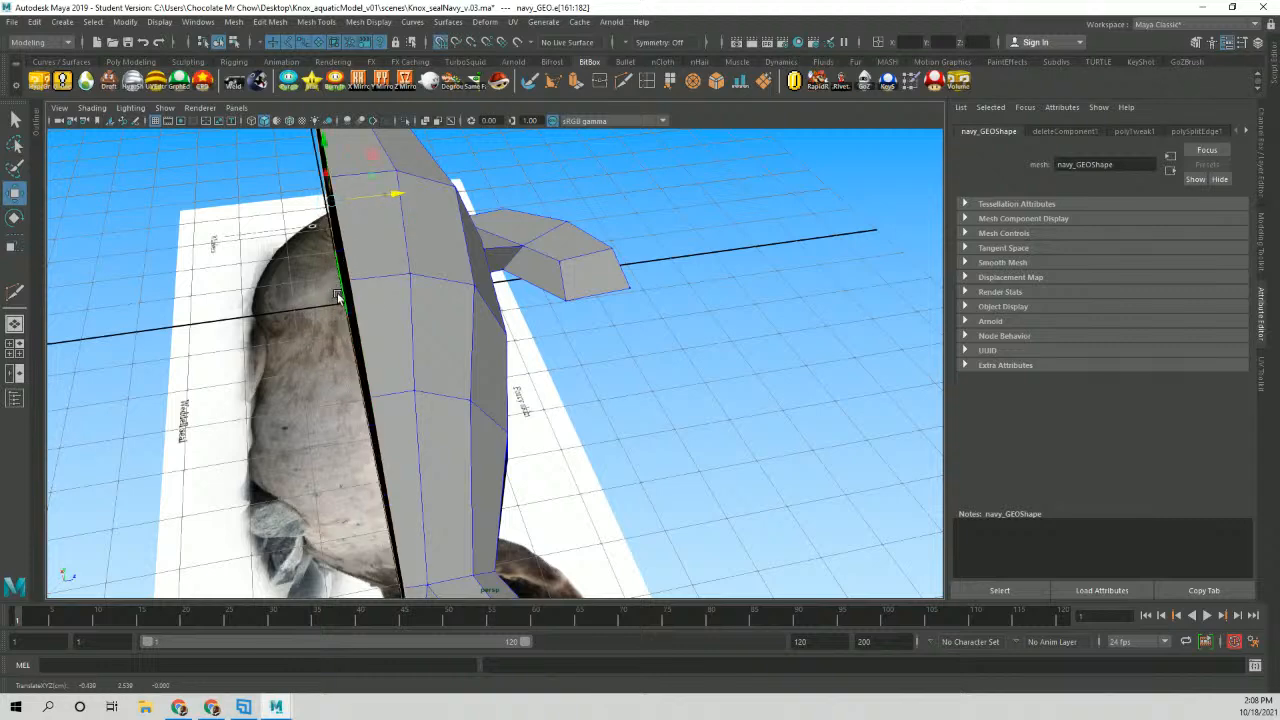
Return navy_GEO to object mode with the whole half model selected.
{"action": "left_click_drag", "start_coordinate": [338, 290], "coordinate": [520, 385], "text": "alt"}
{"action": "left_click_drag", "start_coordinate": [740, 397], "coordinate": [413, 342], "text": "alt"}
{"action": "middle_click_drag", "start_coordinate": [371, 348], "coordinate": [383, 338], "text": "alt"}
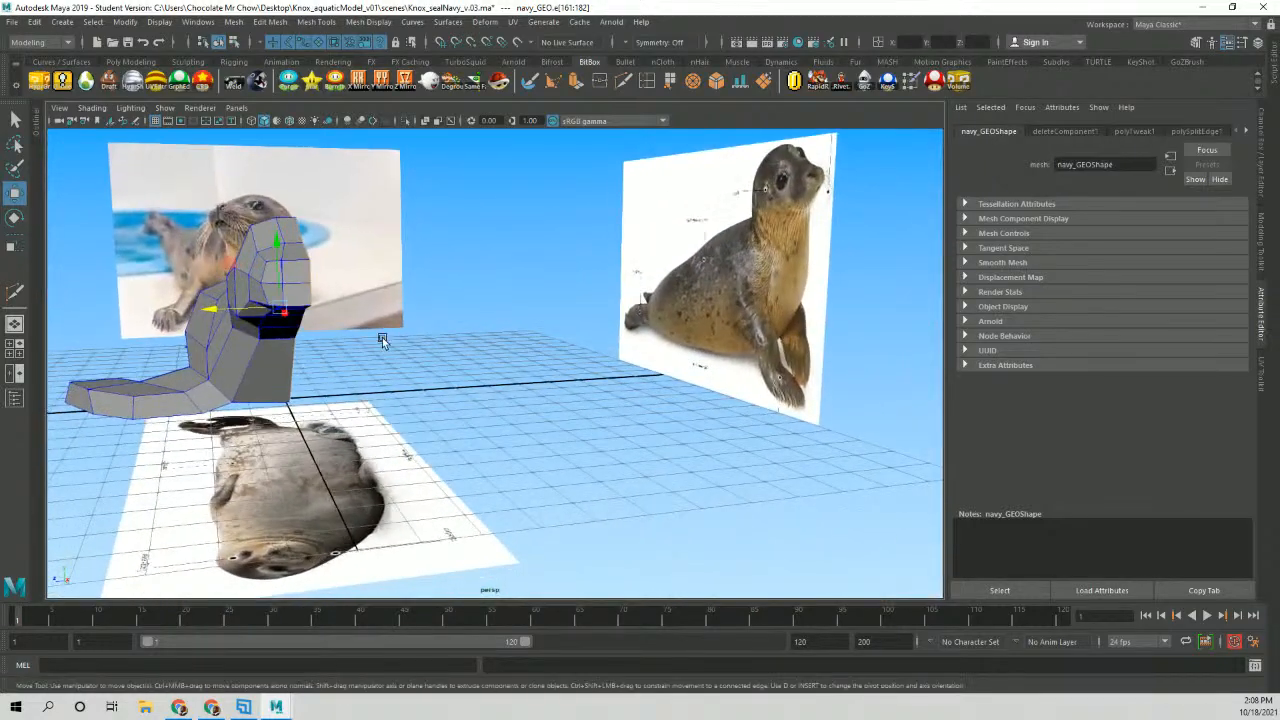
{"action": "left_click_drag", "start_coordinate": [383, 338], "coordinate": [370, 308], "text": "alt"}
{"action": "middle_click_drag", "start_coordinate": [370, 312], "coordinate": [478, 378], "text": "alt"}
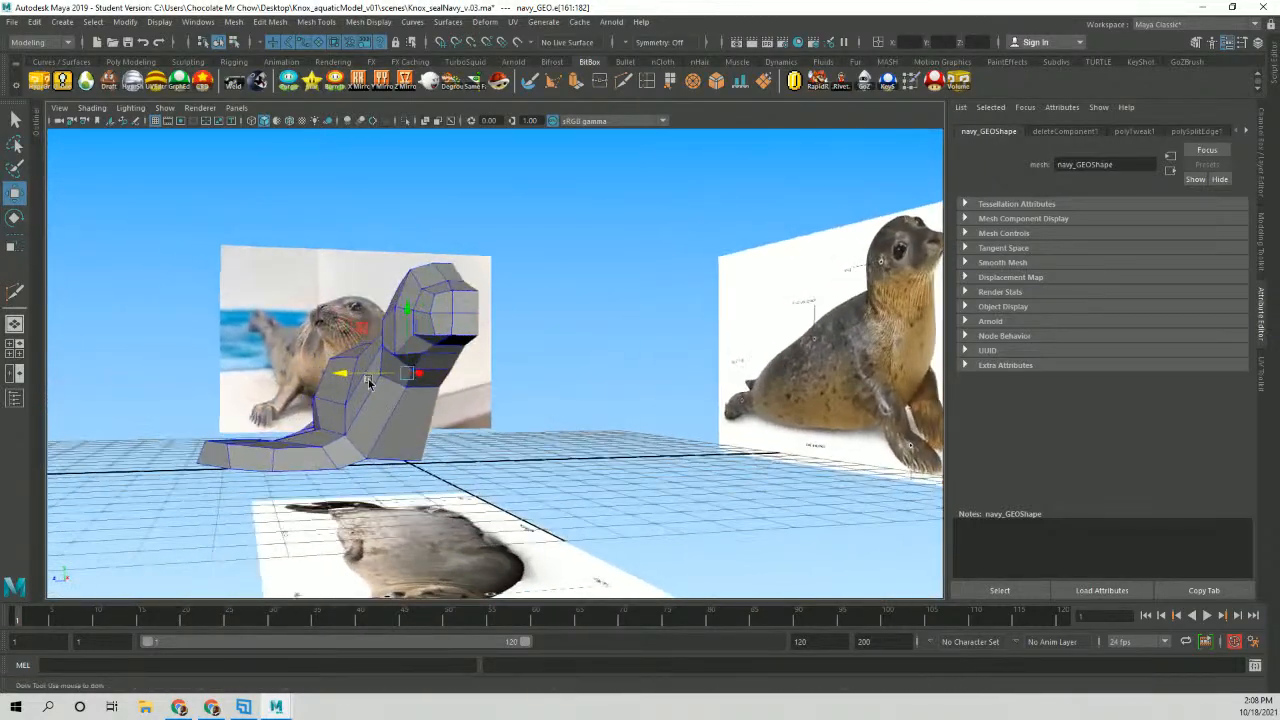
{"action": "left_click_drag", "start_coordinate": [368, 383], "coordinate": [352, 363], "text": "alt"}
{"action": "mouse_move", "coordinate": [355, 290]}
{"action": "right_mouse_down"}
{"action": "mouse_move", "coordinate": [360, 270]}
{"action": "mouse_move", "coordinate": [352, 280]}
{"action": "right_mouse_up"}
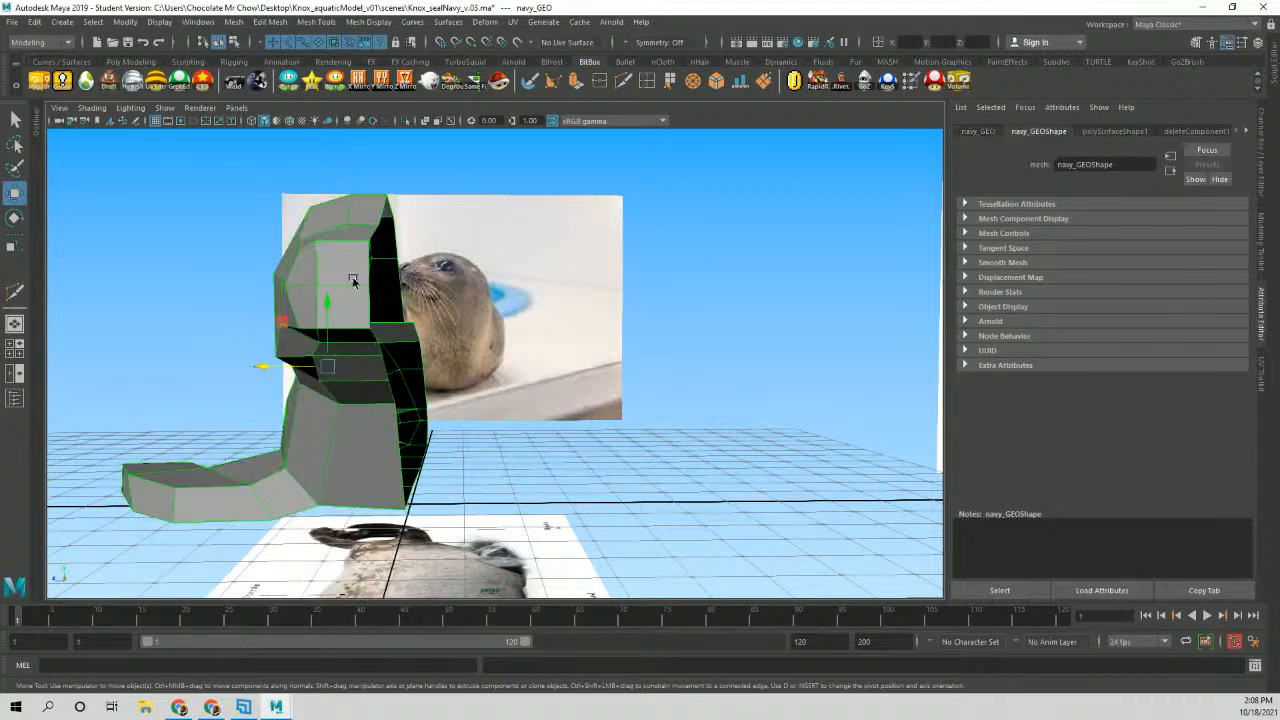
{"action": "middle_click_drag", "start_coordinate": [487, 423], "coordinate": [505, 341], "text": "alt"}
{"action": "right_click_drag", "start_coordinate": [505, 341], "coordinate": [230, 294], "text": "alt"}
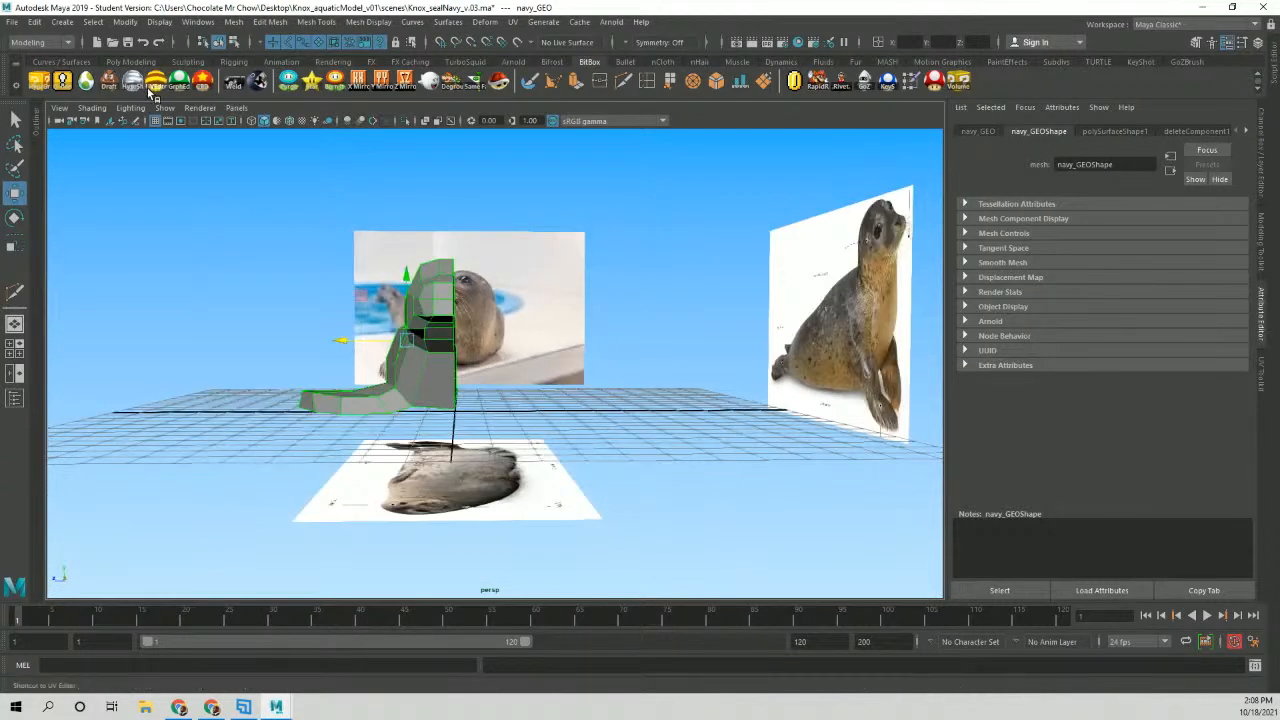
Mirror navy_GEO as a copy across the Z axis with the mirror axis position set to World, combined with the original.
{"action": "left_click", "coordinate": [233, 22]}
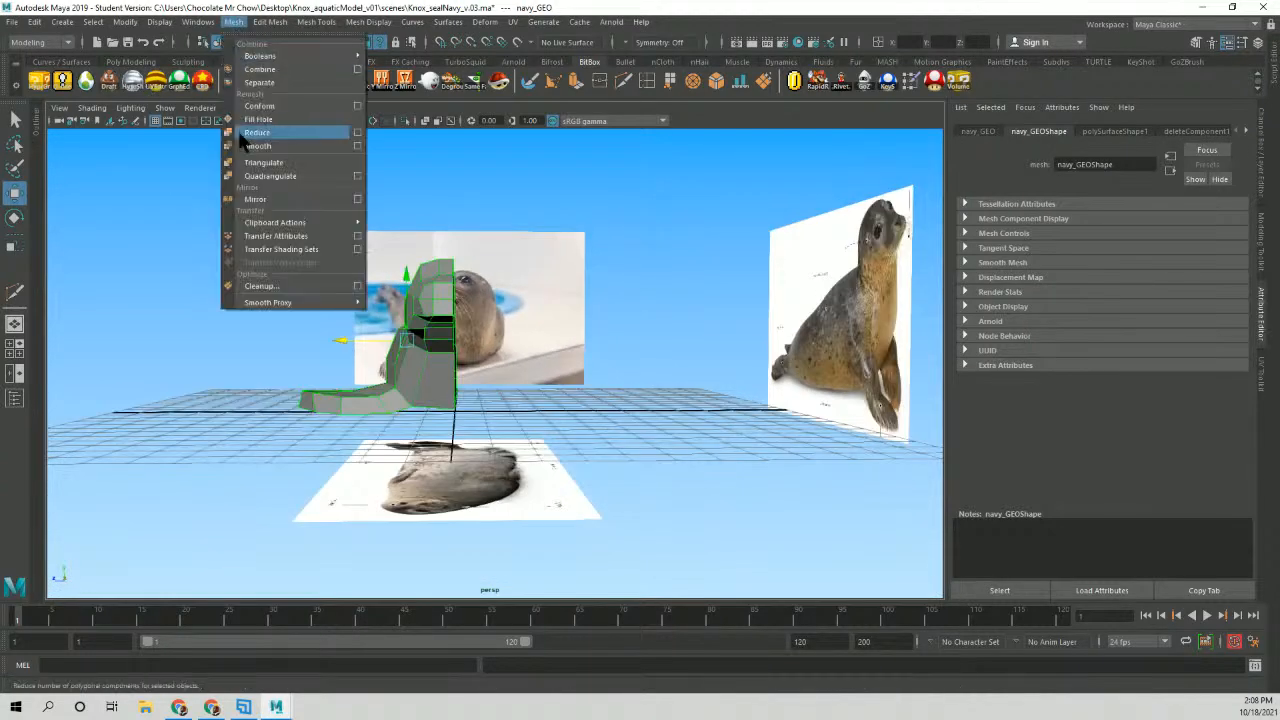
{"action": "left_click", "coordinate": [357, 199]}
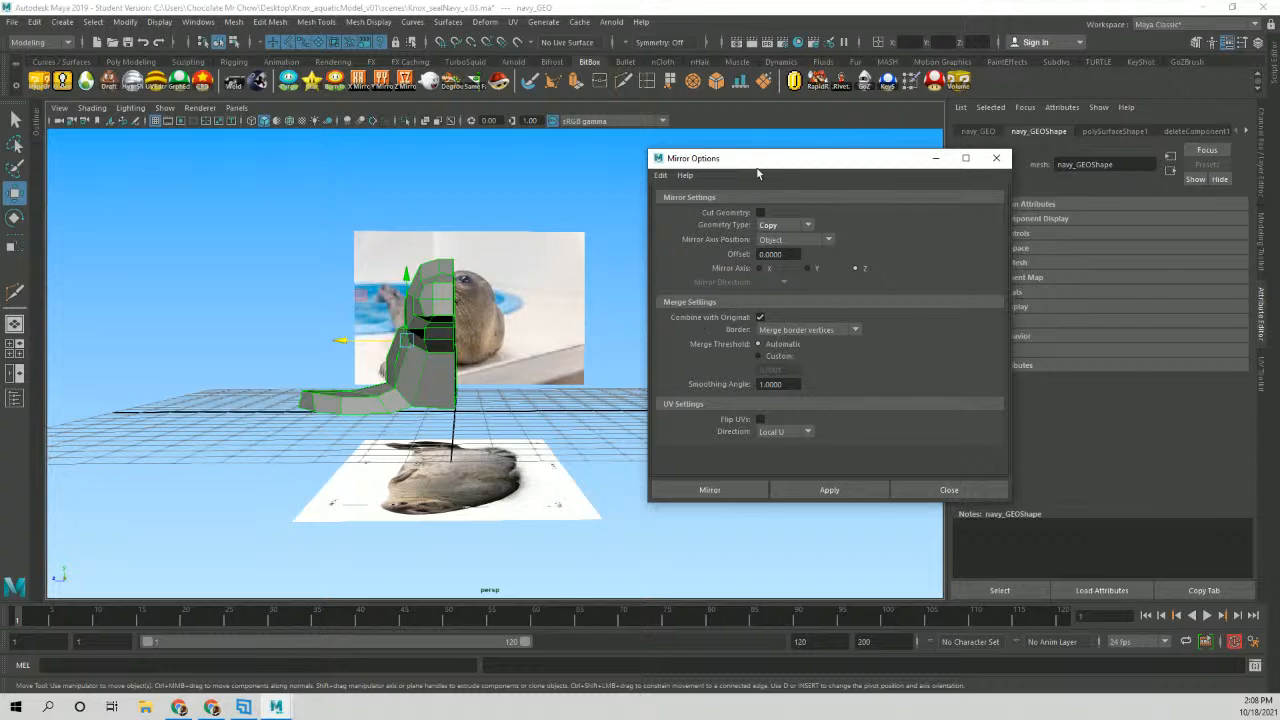
{"action": "left_click_drag", "start_coordinate": [637, 305], "coordinate": [245, 490], "text": "alt"}
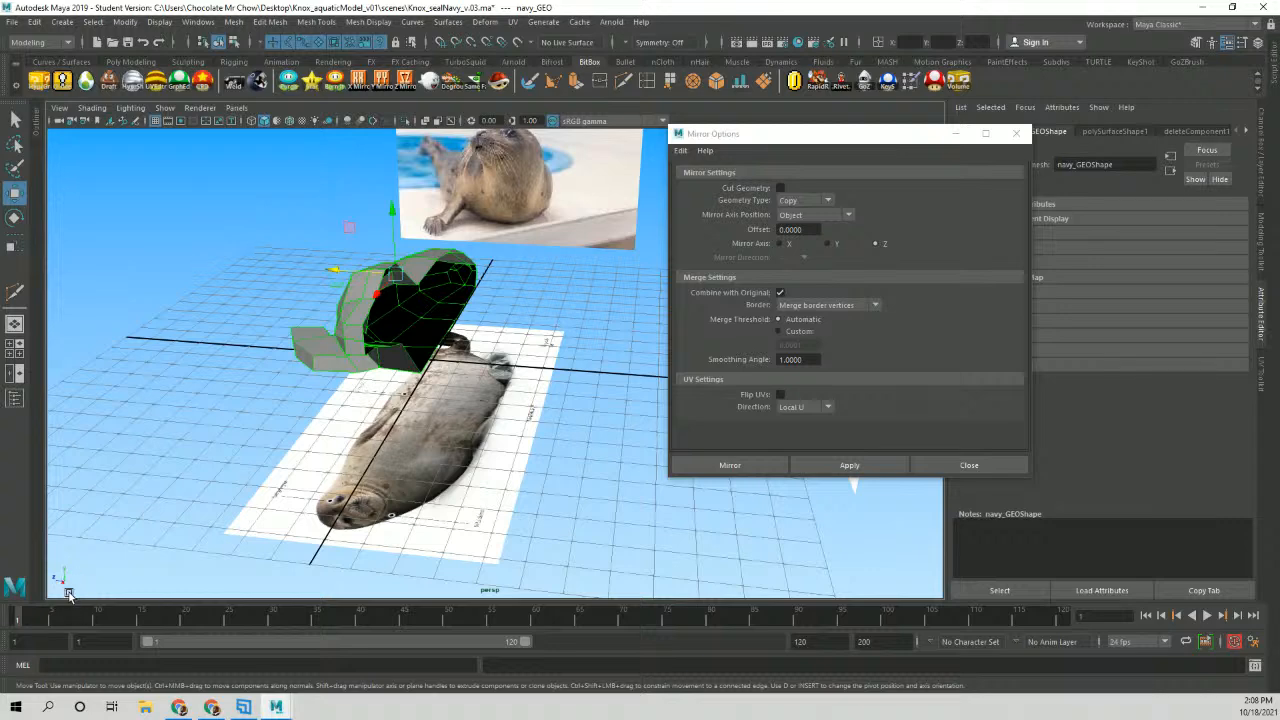
{"action": "left_click_drag", "start_coordinate": [68, 593], "coordinate": [172, 532], "text": "alt"}
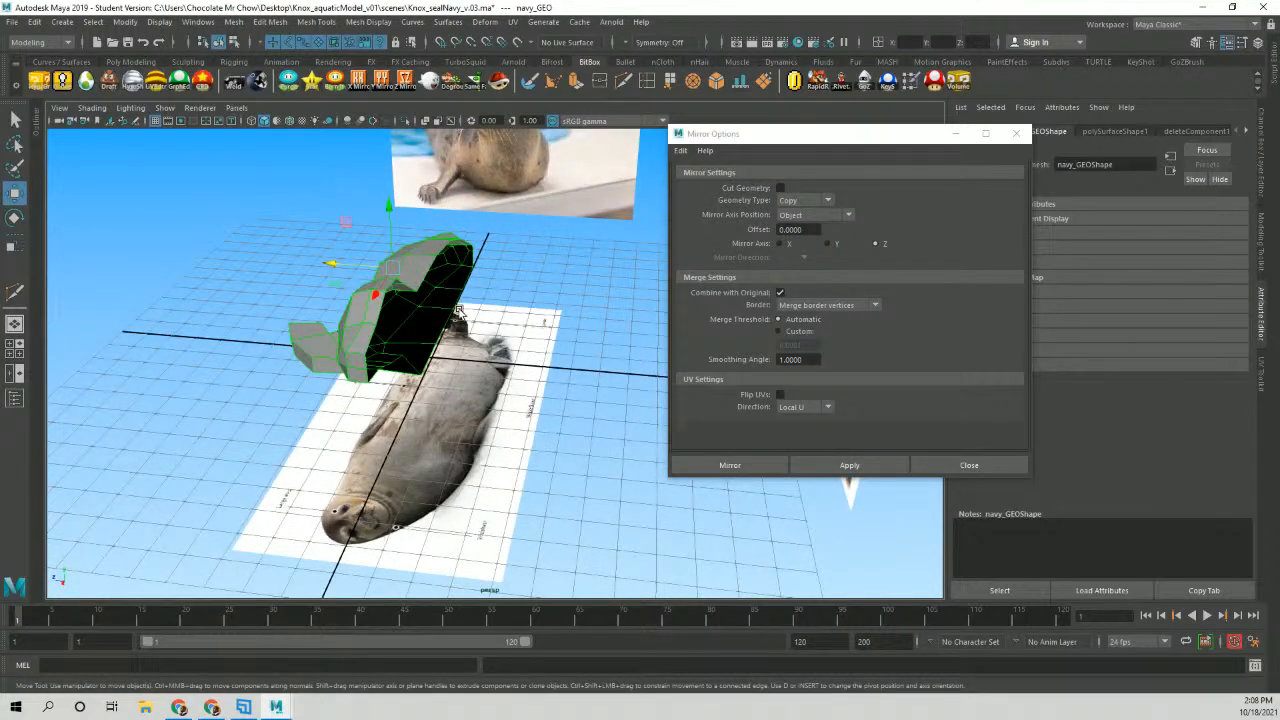
{"action": "left_click_drag", "start_coordinate": [68, 591], "coordinate": [207, 557], "text": "alt"}
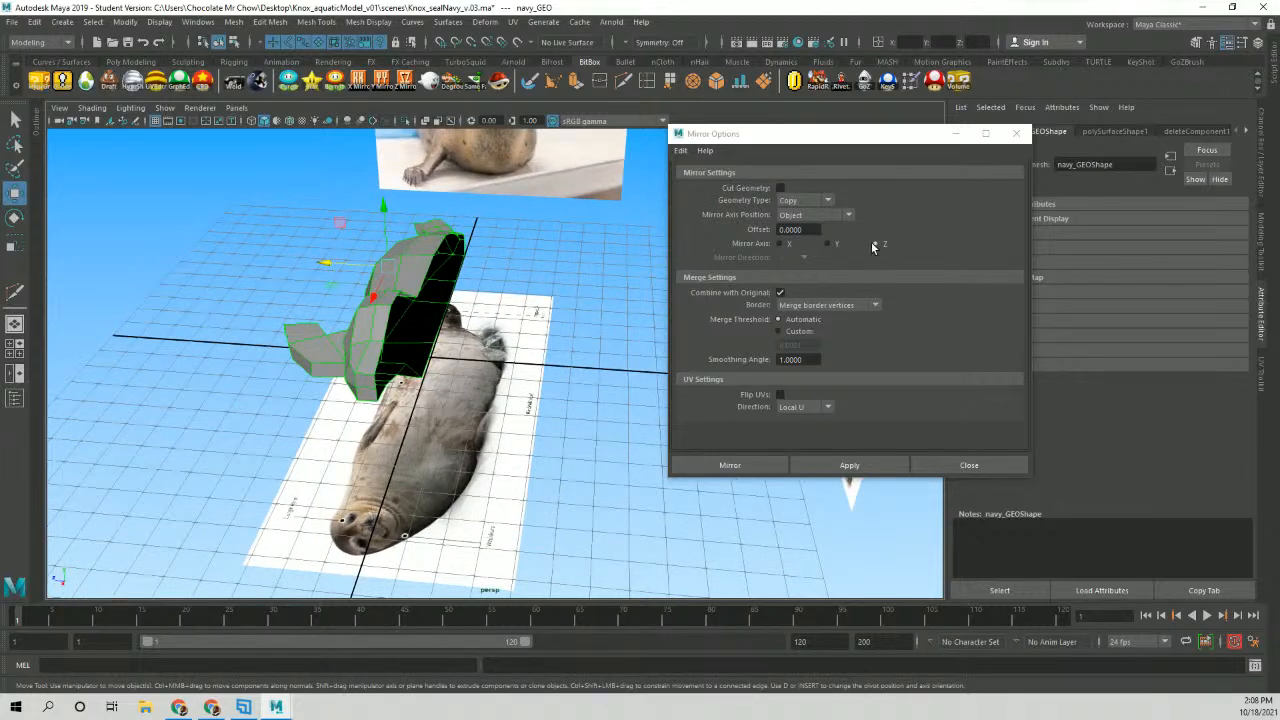
{"action": "left_click", "coordinate": [875, 244]}
{"action": "left_click", "coordinate": [845, 215]}
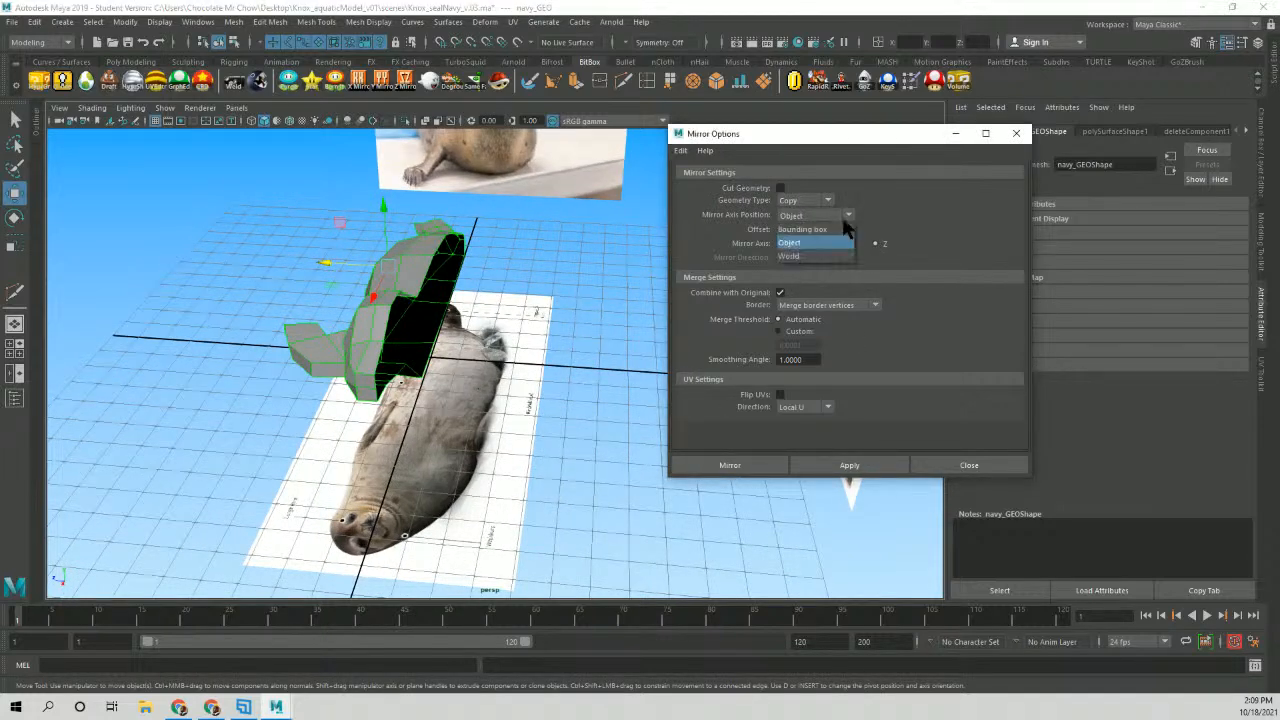
{"action": "left_click", "coordinate": [822, 256]}
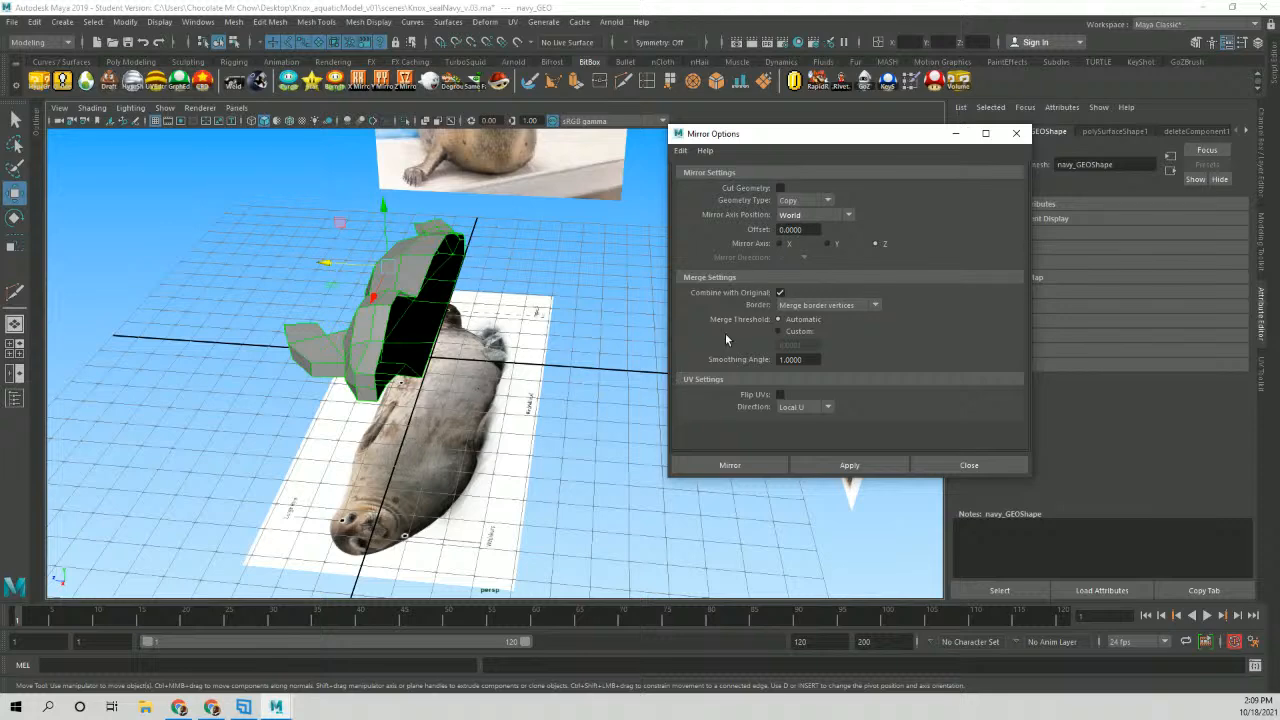
{"action": "left_click", "coordinate": [845, 465]}
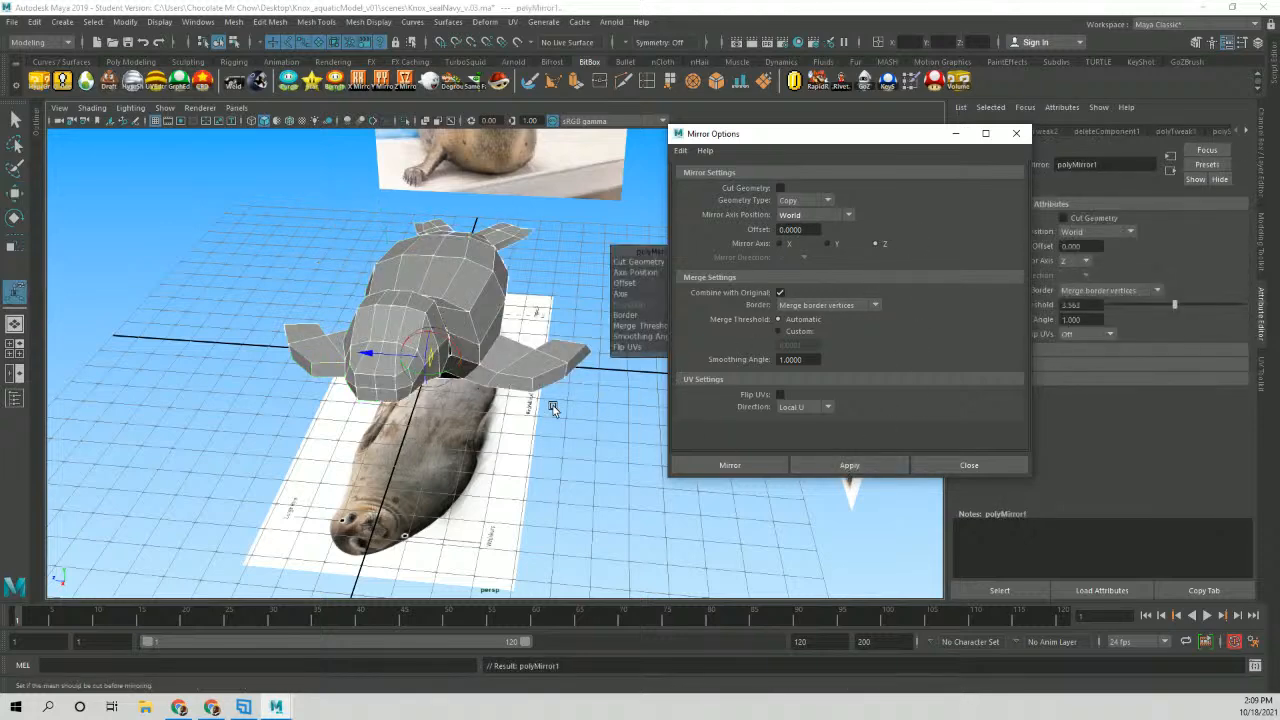
Set the mirror's offset along Z to 0.174 so navy_GEO's halves meet at the centre seam, and close the mirror options.
{"action": "left_click_drag", "start_coordinate": [556, 380], "coordinate": [331, 389], "text": "alt"}
{"action": "left_click_drag", "start_coordinate": [403, 275], "coordinate": [500, 300], "text": "alt"}
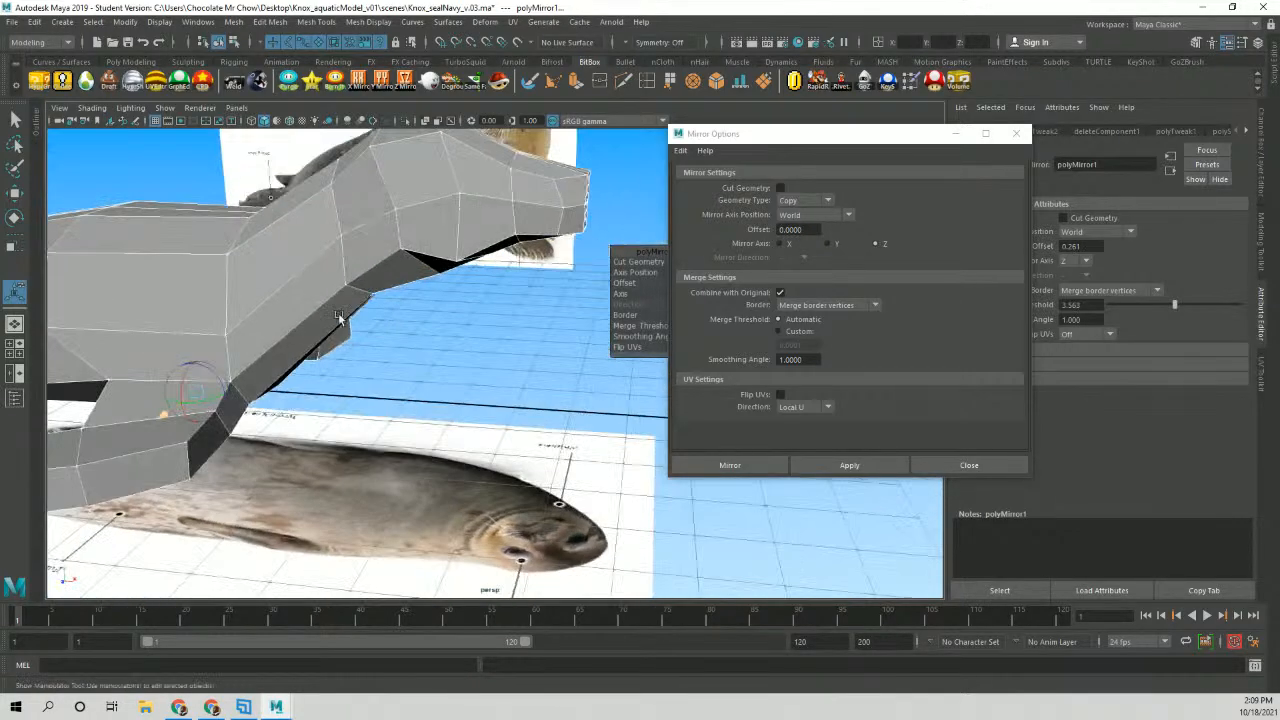
{"action": "middle_click_drag", "start_coordinate": [320, 310], "coordinate": [440, 316], "text": "alt"}
{"action": "right_click_drag", "start_coordinate": [440, 316], "coordinate": [281, 318], "text": "alt"}
{"action": "left_click_drag", "start_coordinate": [281, 318], "coordinate": [340, 325], "text": "alt"}
{"action": "left_click_drag", "start_coordinate": [200, 300], "coordinate": [306, 320], "text": "alt"}
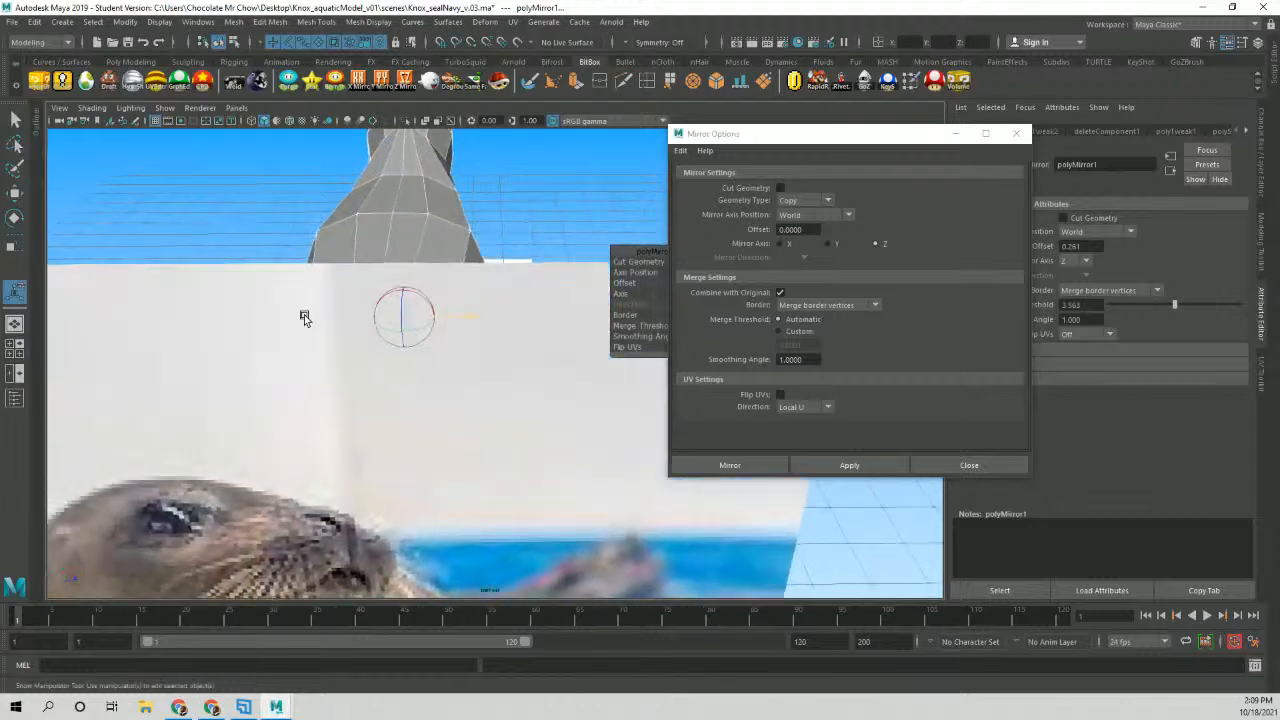
{"action": "right_click_drag", "start_coordinate": [306, 320], "coordinate": [410, 325], "text": "alt"}
{"action": "middle_click_drag", "start_coordinate": [410, 325], "coordinate": [415, 352], "text": "alt"}
{"action": "left_click_drag", "start_coordinate": [414, 352], "coordinate": [365, 300], "text": "alt"}
{"action": "right_click_drag", "start_coordinate": [365, 300], "coordinate": [460, 323], "text": "alt"}
{"action": "middle_click_drag", "start_coordinate": [460, 323], "coordinate": [323, 456], "text": "alt"}
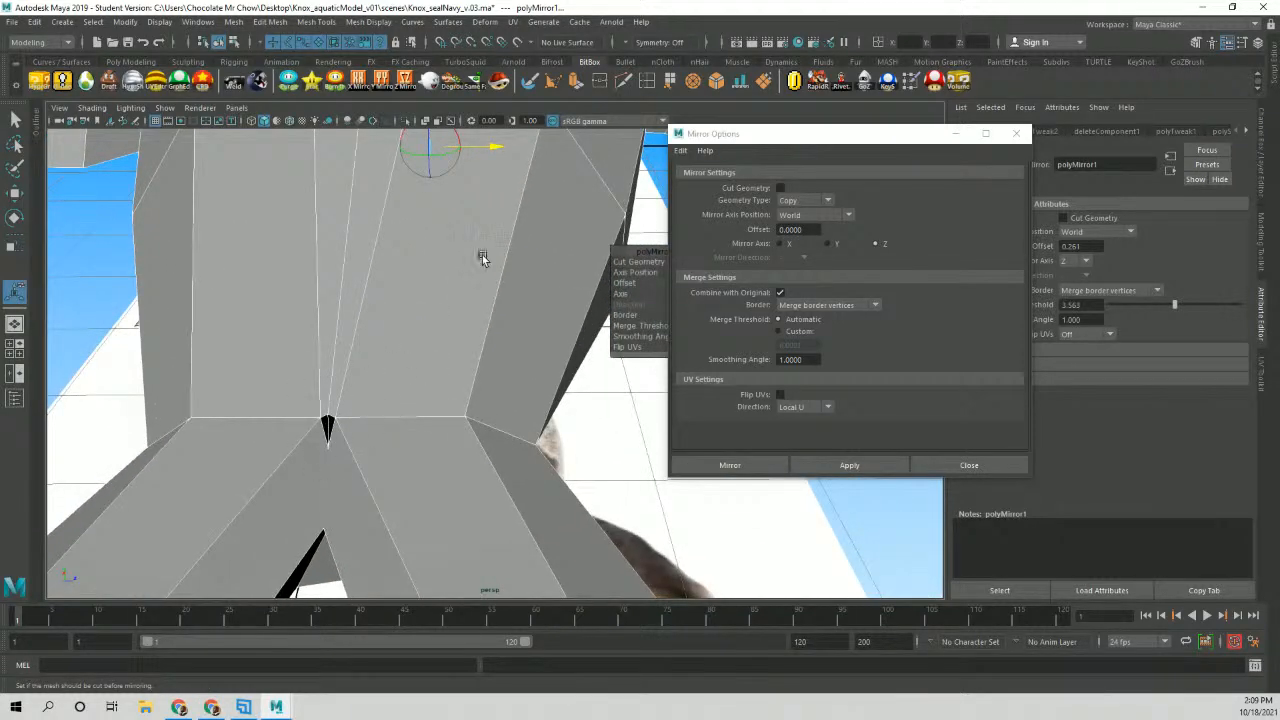
{"action": "left_click_drag", "start_coordinate": [498, 148], "coordinate": [492, 151]}
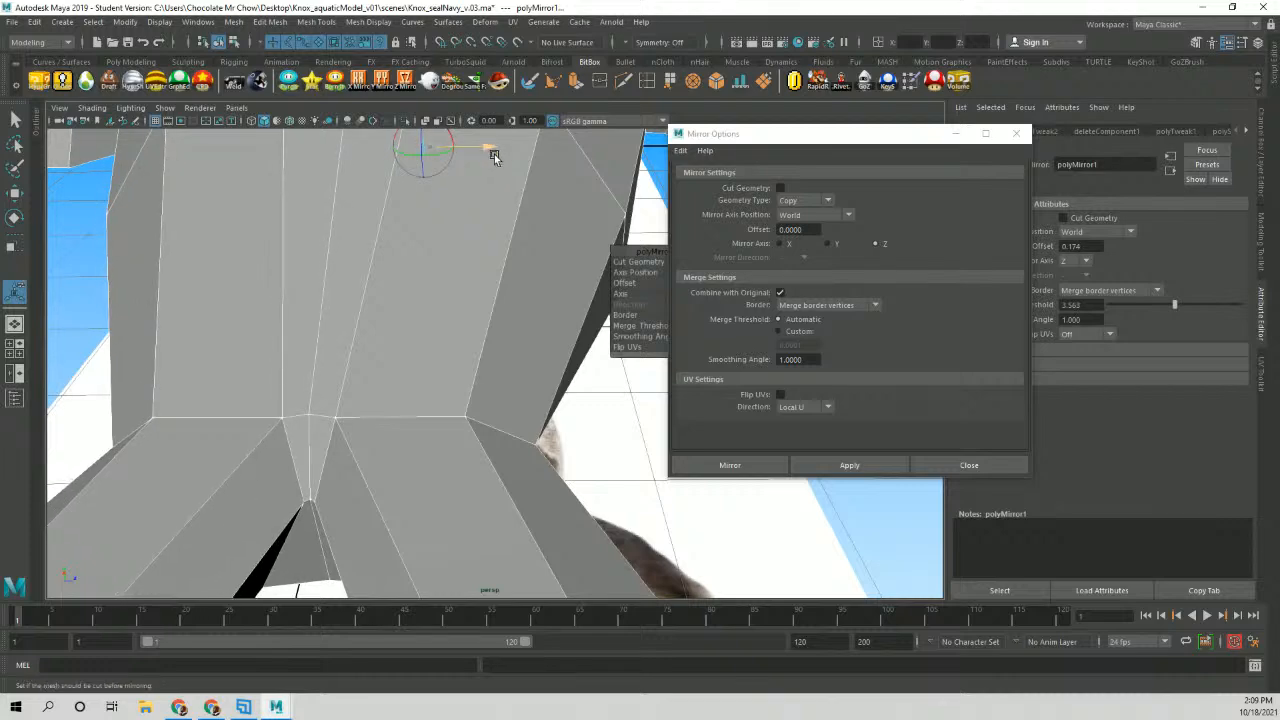
{"action": "left_click", "coordinate": [970, 455]}
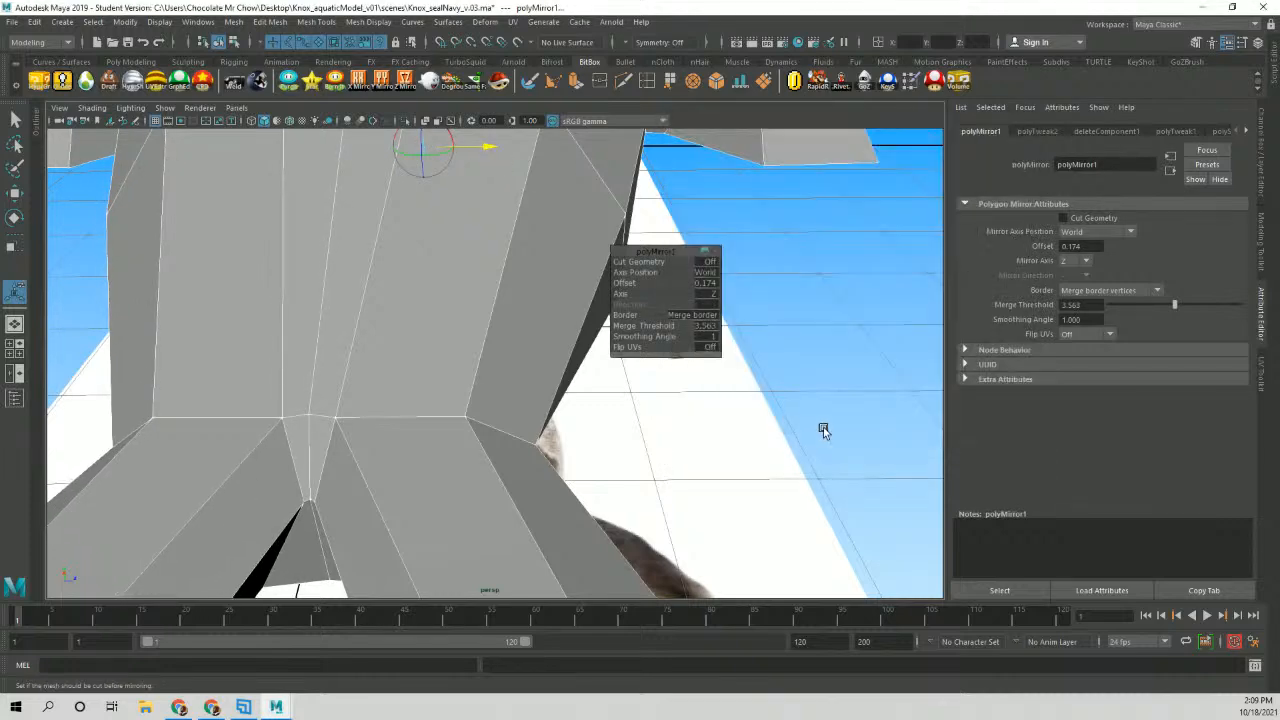
Return navy_GEO to object mode and select the whole mirrored model.
{"action": "left_click_drag", "start_coordinate": [823, 427], "coordinate": [467, 263], "text": "alt"}
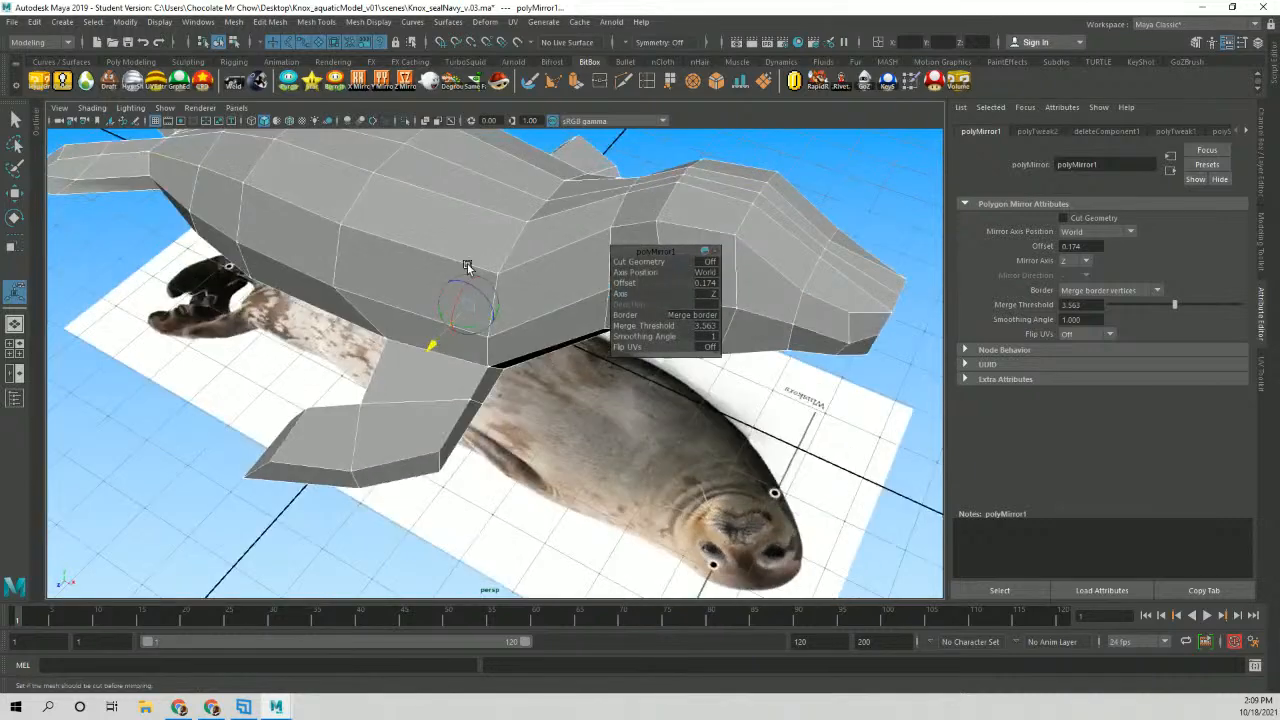
{"action": "right_click_drag", "start_coordinate": [511, 241], "coordinate": [608, 208]}
{"action": "left_click", "coordinate": [762, 247]}
{"action": "left_click_drag", "start_coordinate": [764, 247], "coordinate": [505, 268], "text": "alt"}
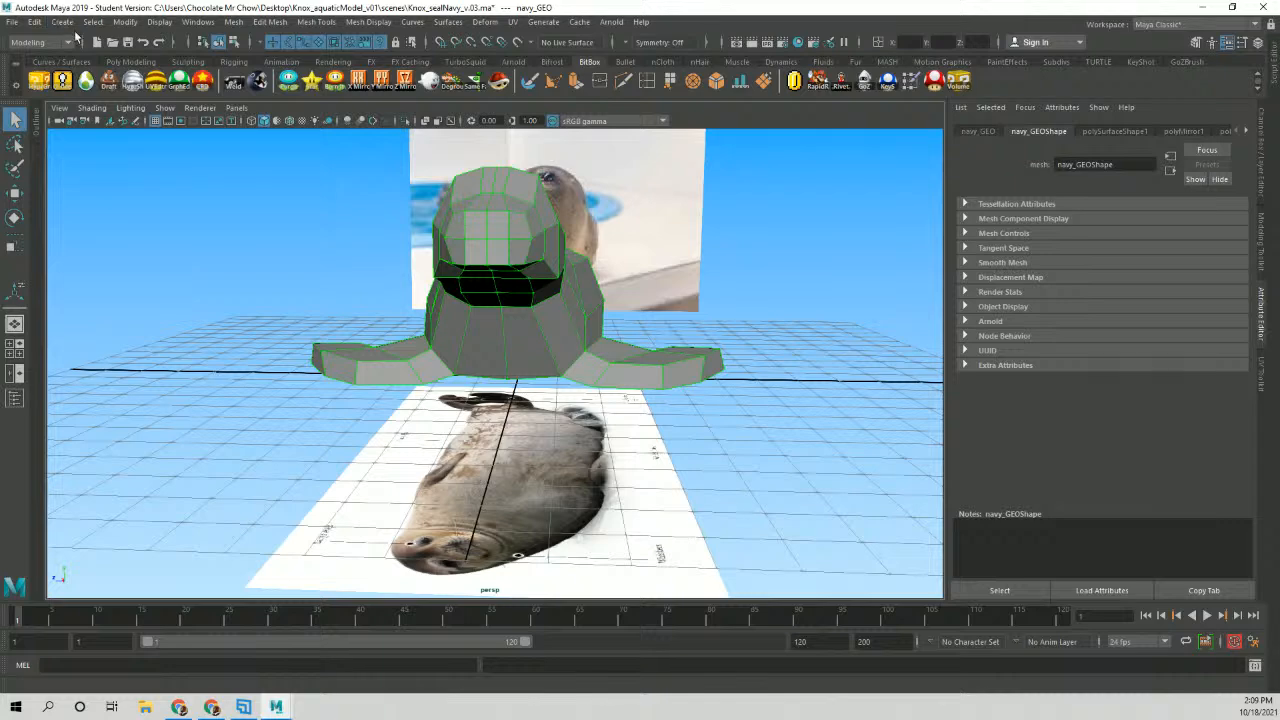
Centre the pivot of the mirrored navy_GEO.
{"action": "key", "text": "w"}
{"action": "left_click_drag", "start_coordinate": [406, 283], "coordinate": [361, 284], "text": "alt"}
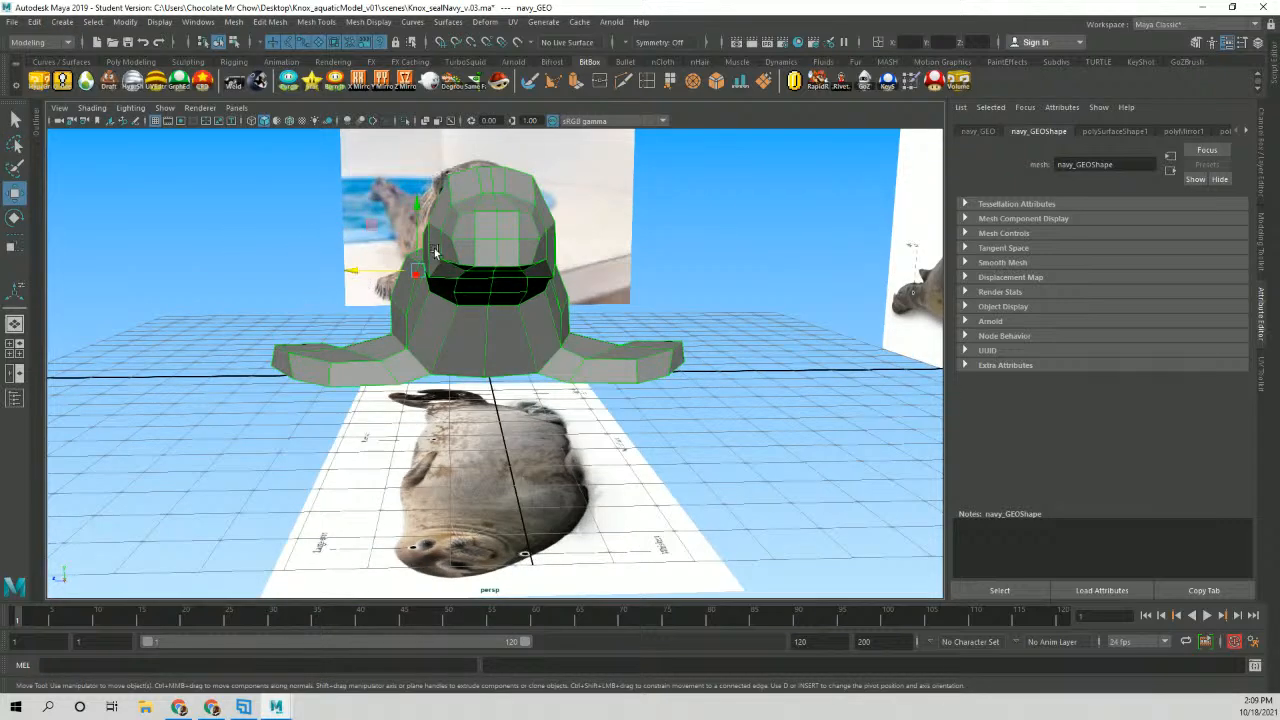
{"action": "left_click_drag", "start_coordinate": [484, 261], "coordinate": [243, 166], "text": "alt"}
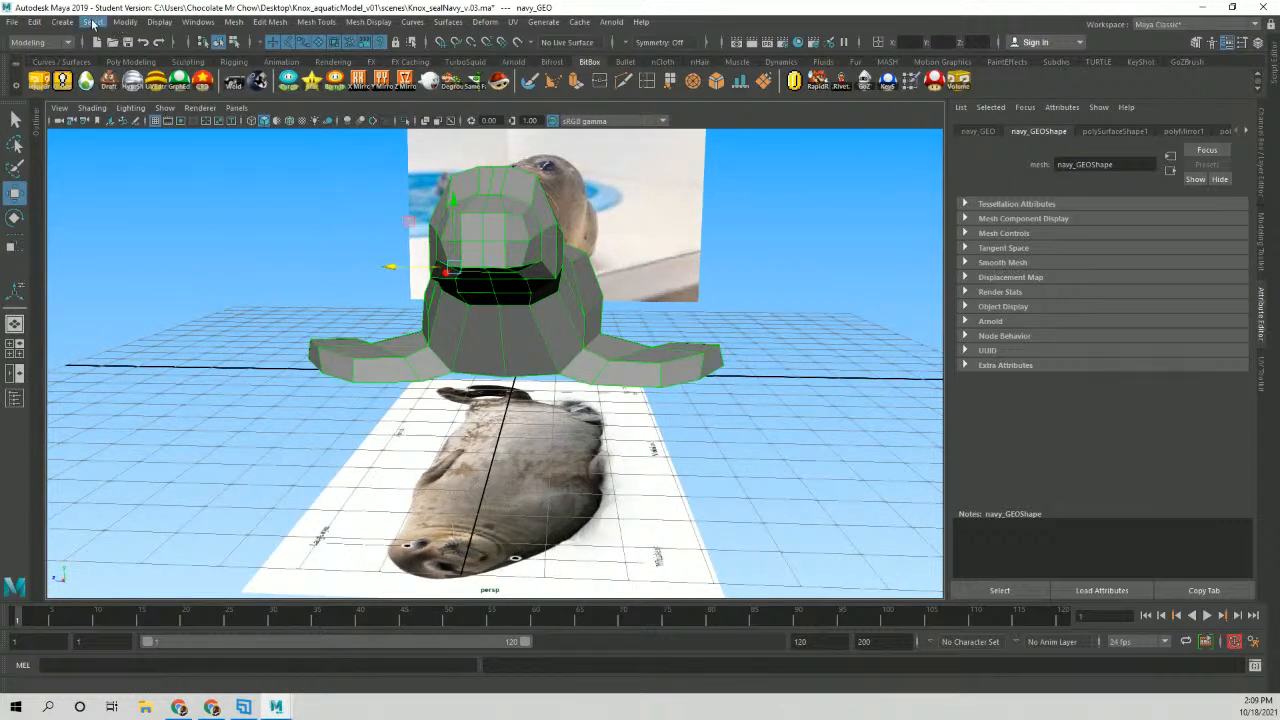
{"action": "left_click", "coordinate": [122, 23]}
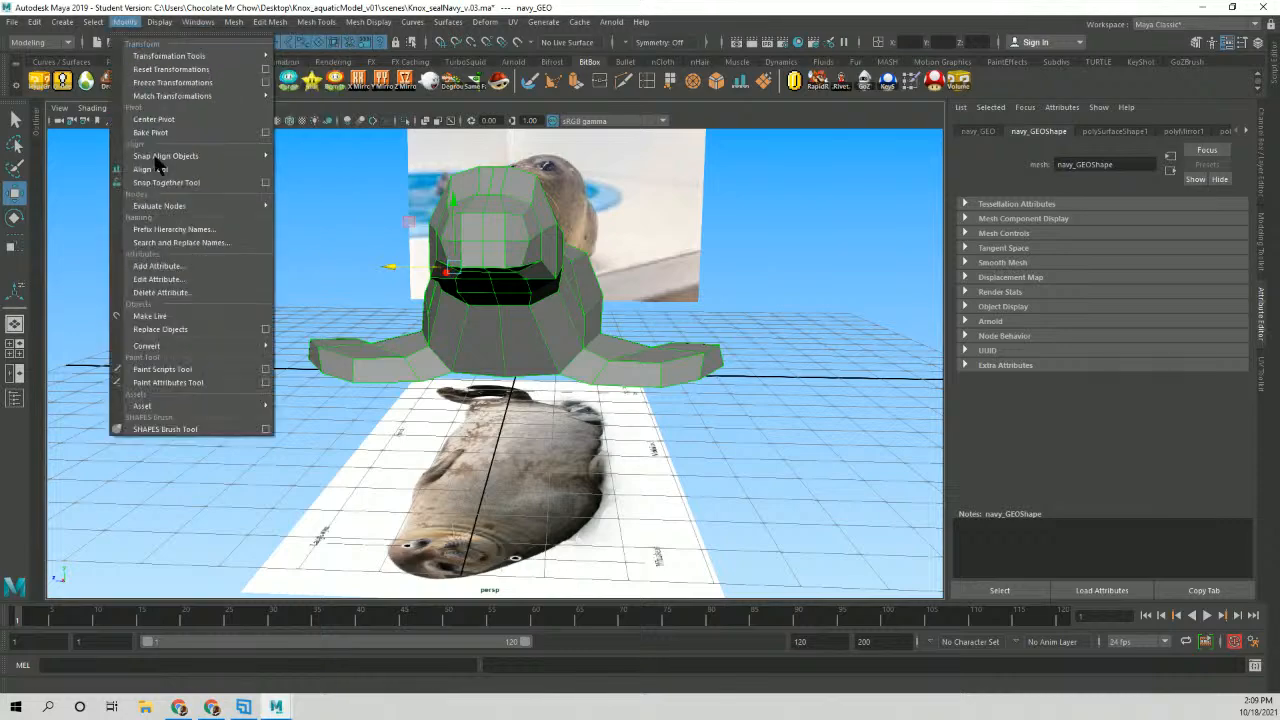
{"action": "left_click", "coordinate": [167, 120]}
Grid-snap the whole navy_GEO model along Z onto the grid's centre line and deselect it.
{"action": "left_click_drag", "start_coordinate": [450, 222], "coordinate": [390, 279], "text": "alt"}
{"action": "left_click", "coordinate": [384, 243]}
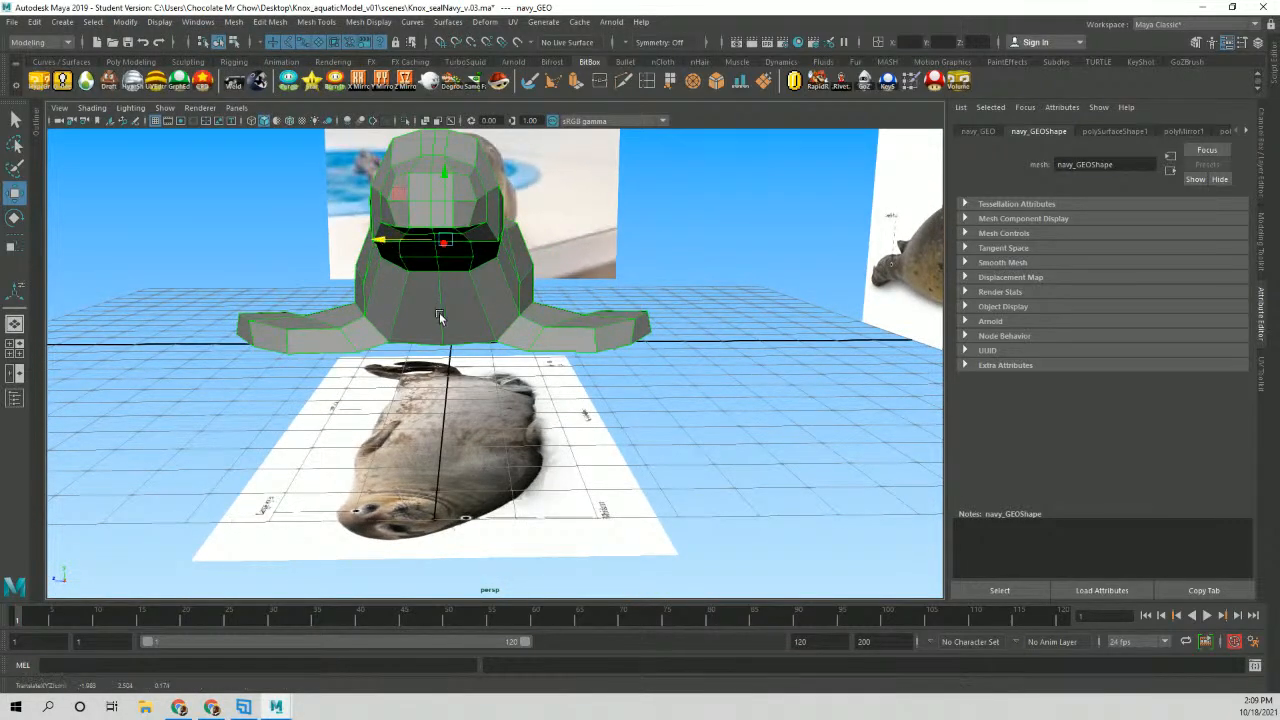
{"action": "left_click_drag", "start_coordinate": [453, 352], "coordinate": [428, 340], "text": "alt"}
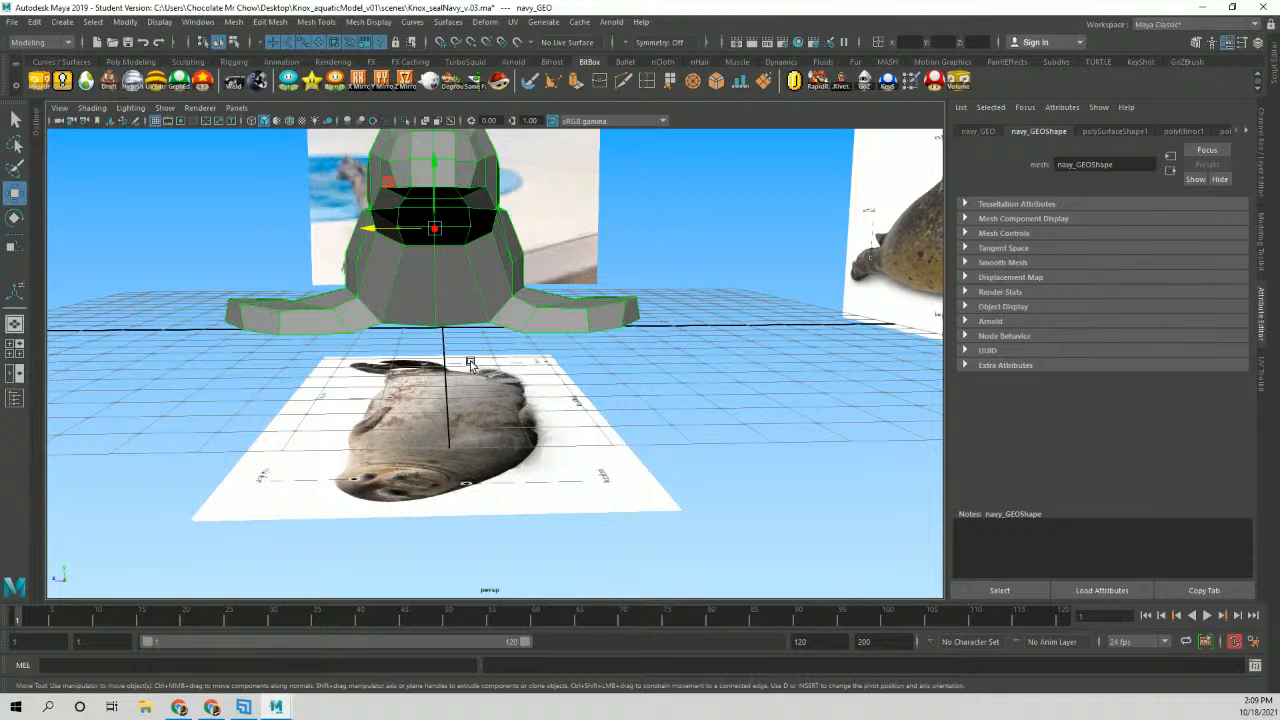
{"action": "key", "text": "x"}
{"action": "left_click_drag", "start_coordinate": [376, 231], "coordinate": [446, 284]}
{"action": "left_click", "coordinate": [582, 329]}
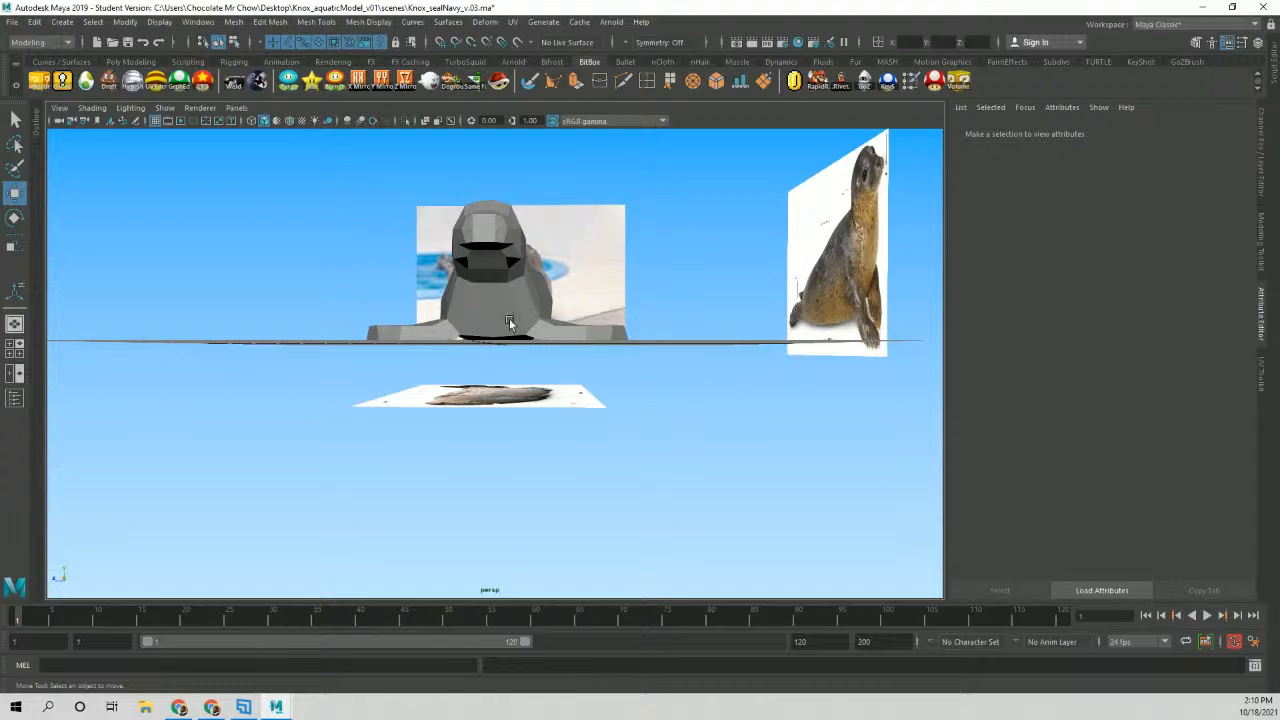
Select navy_GEO again and examine the mirrored seal's symmetry and placement from the front, side and above.
{"action": "left_click_drag", "start_coordinate": [508, 323], "coordinate": [431, 274], "text": "alt"}
{"action": "right_click_drag", "start_coordinate": [431, 274], "coordinate": [508, 318], "text": "alt"}
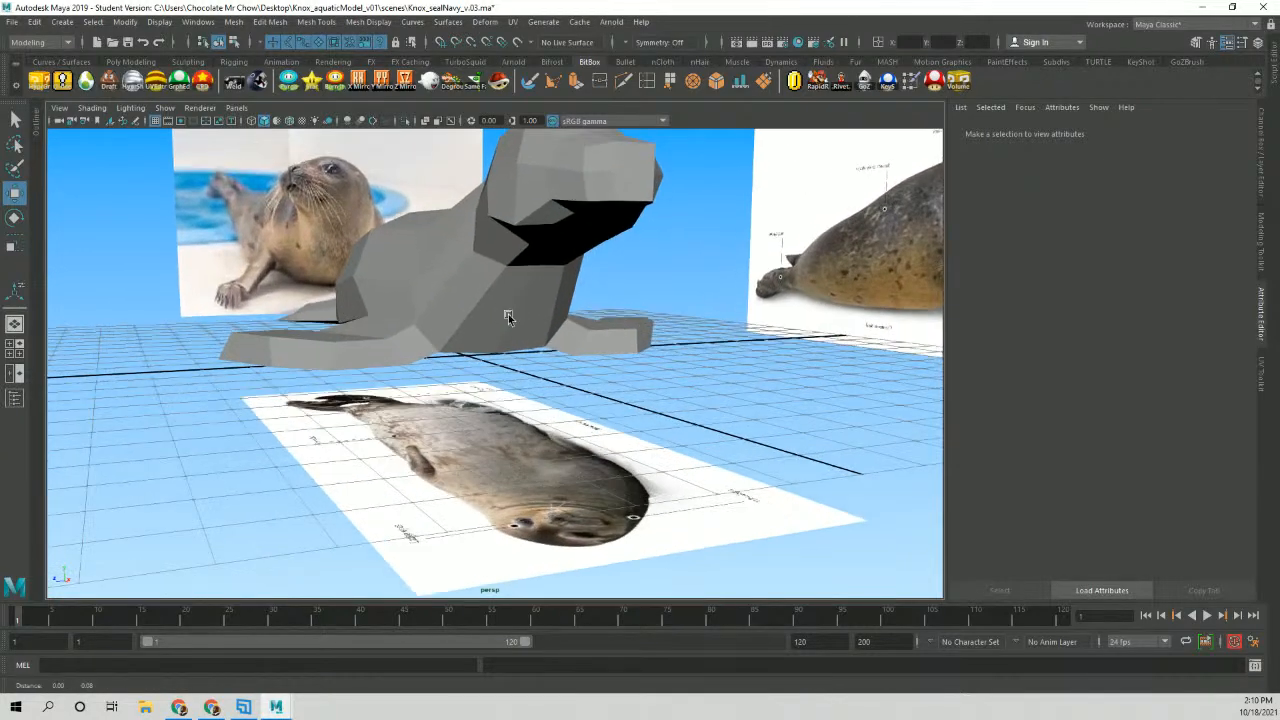
{"action": "left_click_drag", "start_coordinate": [508, 318], "coordinate": [478, 338], "text": "alt"}
{"action": "left_click_drag", "start_coordinate": [557, 260], "coordinate": [557, 303], "text": "alt"}
{"action": "right_click_drag", "start_coordinate": [557, 303], "coordinate": [398, 291], "text": "alt"}
{"action": "left_click_drag", "start_coordinate": [398, 291], "coordinate": [455, 330], "text": "alt"}
{"action": "left_click", "coordinate": [463, 338]}
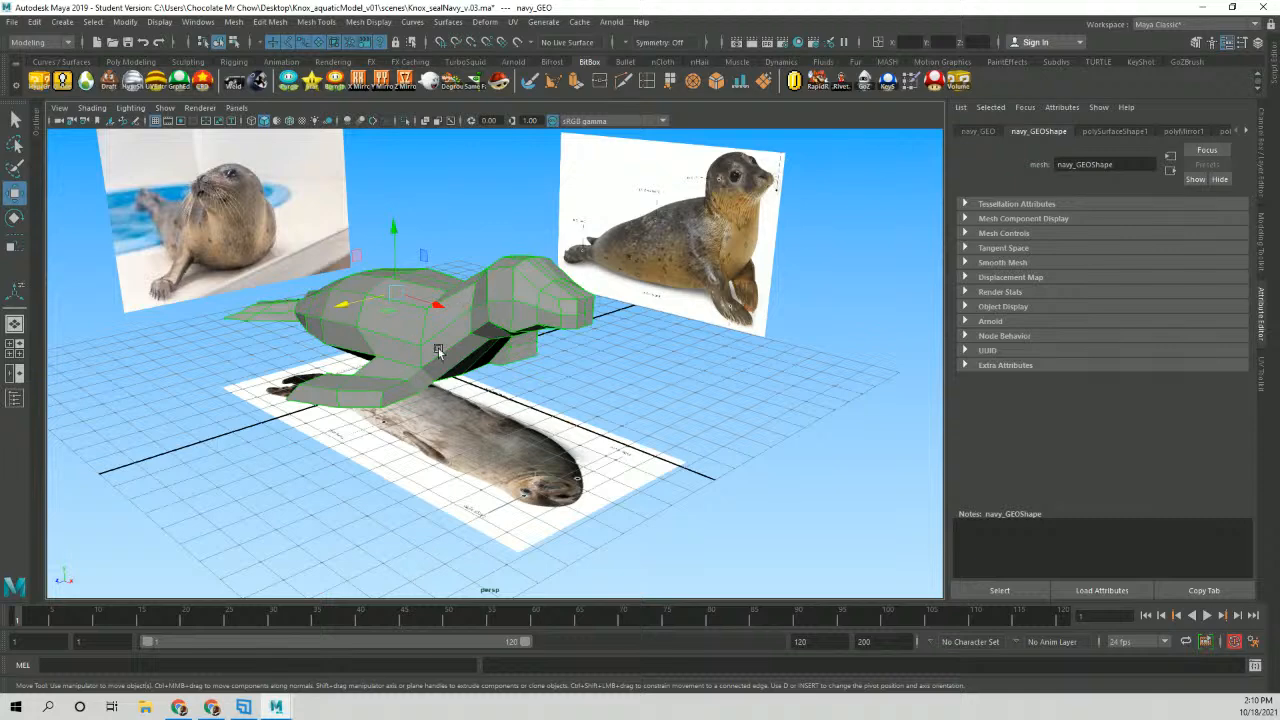
{"action": "left_click_drag", "start_coordinate": [583, 332], "coordinate": [482, 326], "text": "alt"}
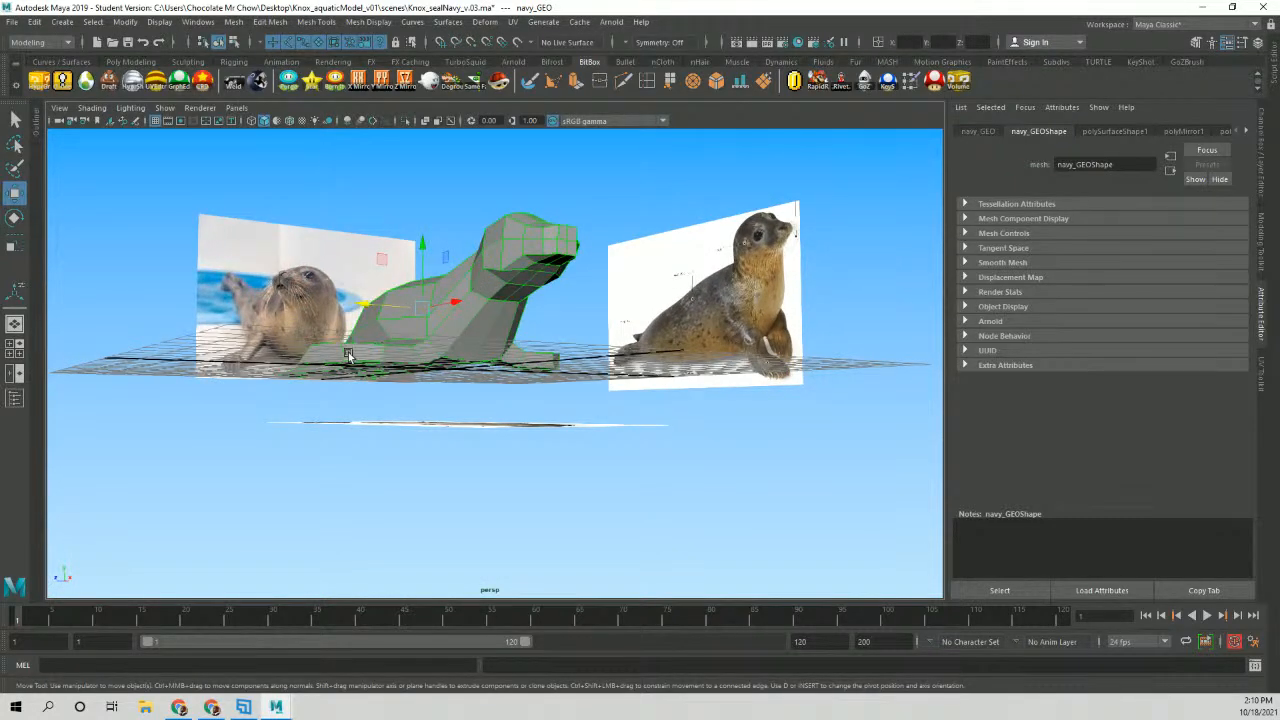
{"action": "left_click_drag", "start_coordinate": [583, 317], "coordinate": [494, 266], "text": "alt"}
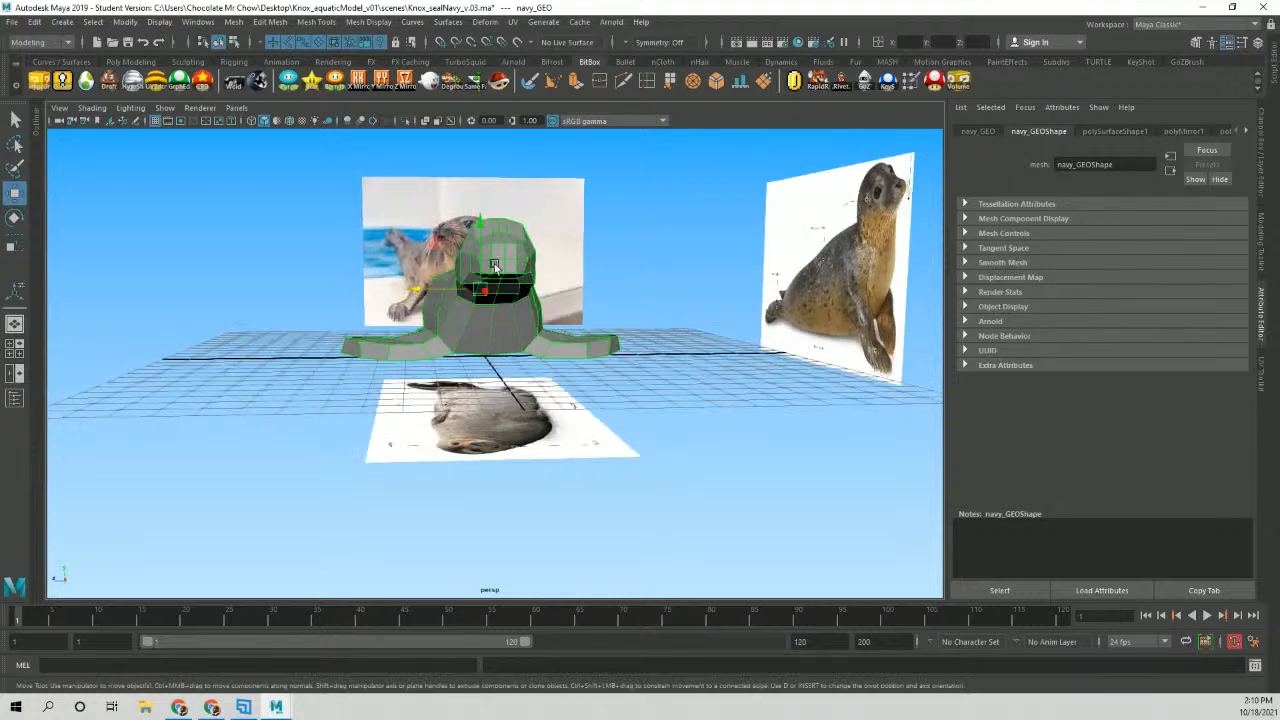
{"action": "left_click_drag", "start_coordinate": [604, 331], "coordinate": [515, 343], "text": "alt"}
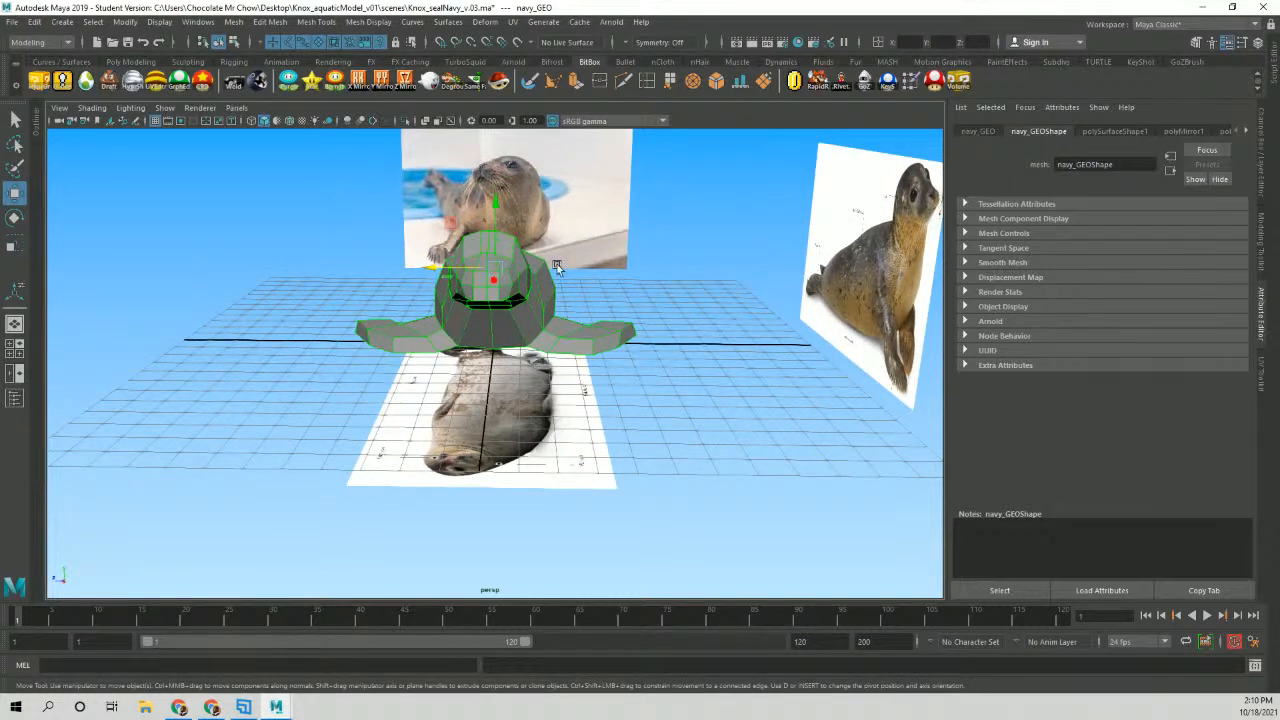
{"action": "left_click_drag", "start_coordinate": [564, 261], "coordinate": [437, 276], "text": "alt"}
{"action": "scroll", "coordinate": [525, 285], "scroll_direction": "up", "scroll_amount": 3}
{"action": "left_click_drag", "start_coordinate": [521, 327], "coordinate": [466, 320], "text": "alt"}
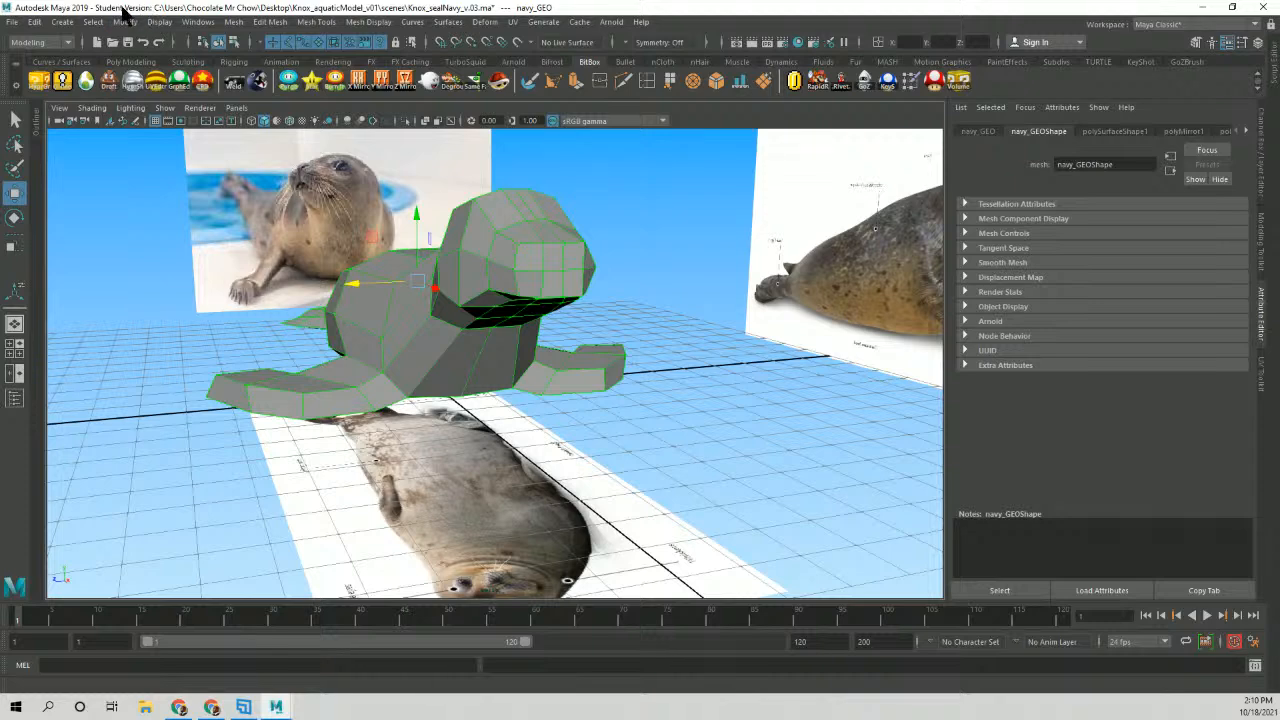
Delete navy_GEO's construction history and display its transform channels.
{"action": "left_click", "coordinate": [34, 21]}
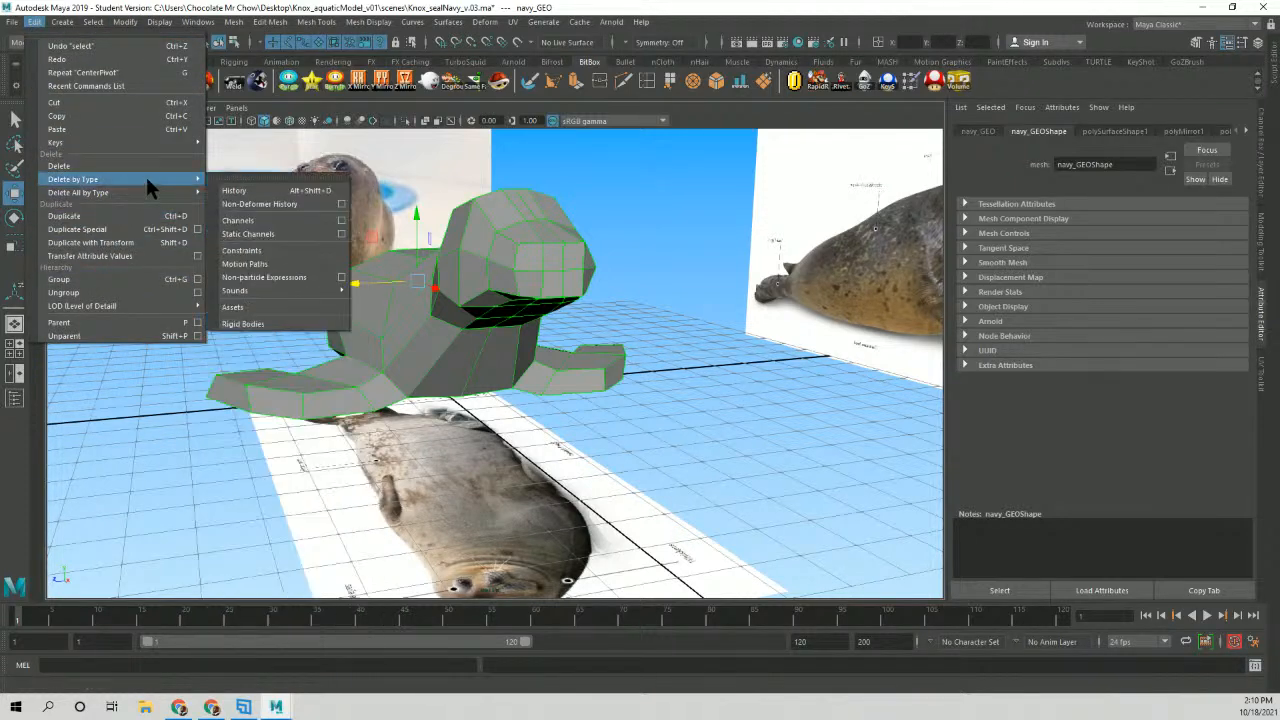
{"action": "left_click", "coordinate": [266, 191]}
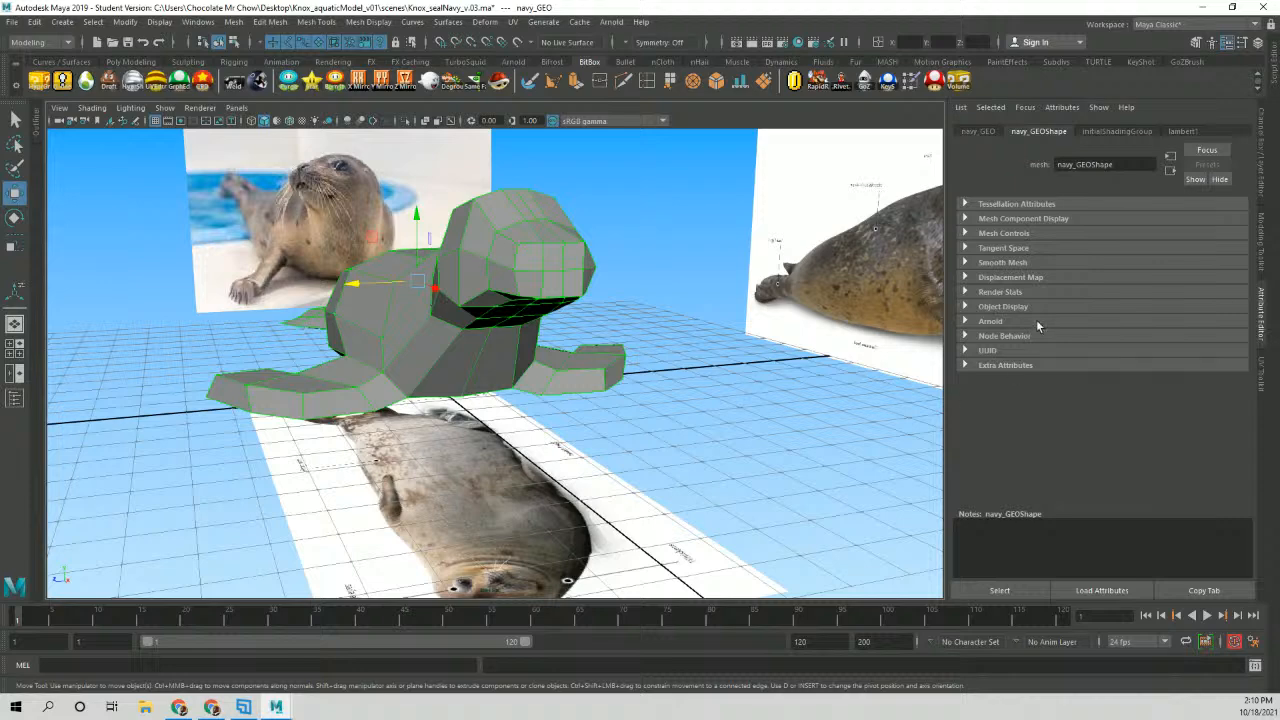
{"action": "left_click", "coordinate": [1263, 173]}
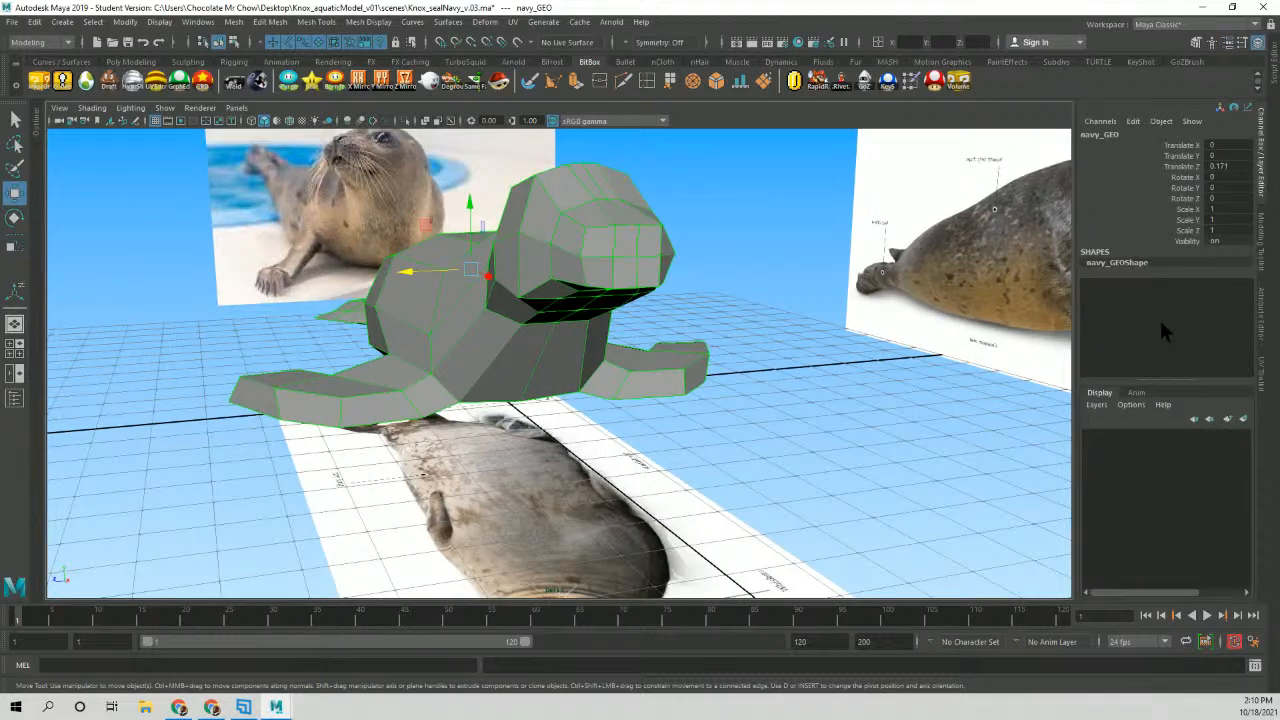
Smooth the navy_GEO mesh with 4 divisions.
{"action": "left_click_drag", "start_coordinate": [753, 308], "coordinate": [180, 195], "text": "alt"}
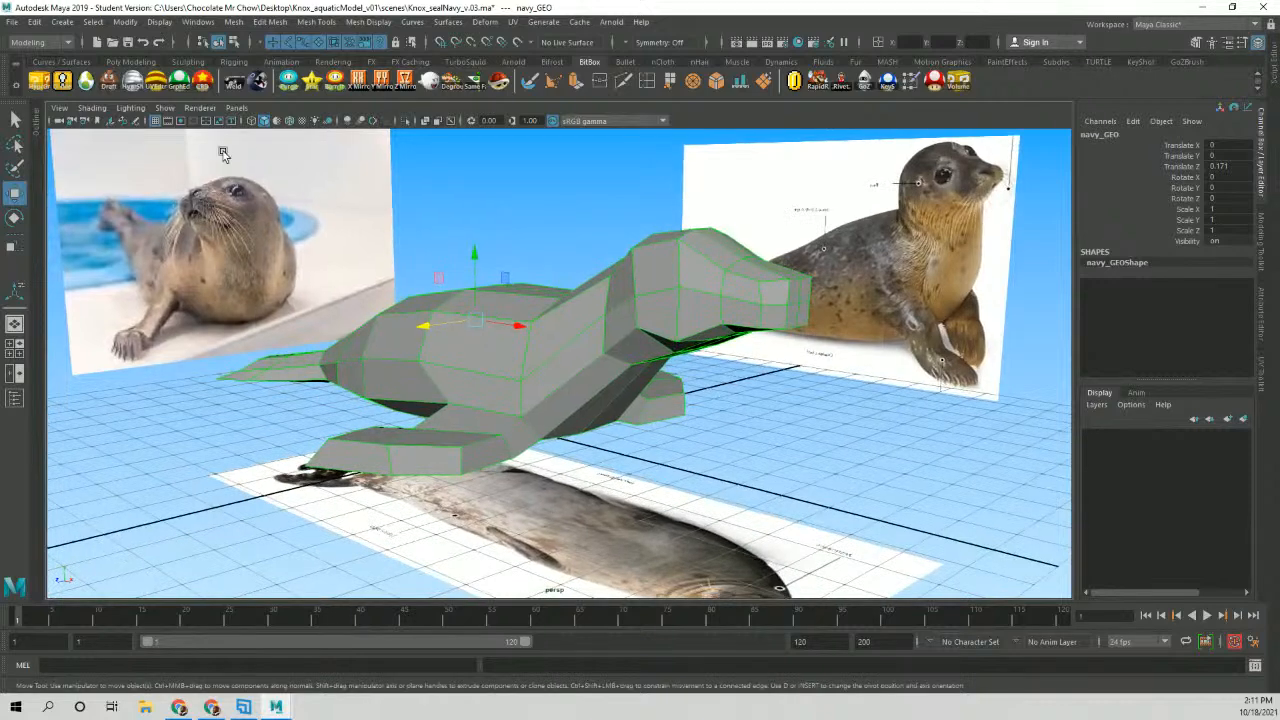
{"action": "left_click", "coordinate": [235, 22]}
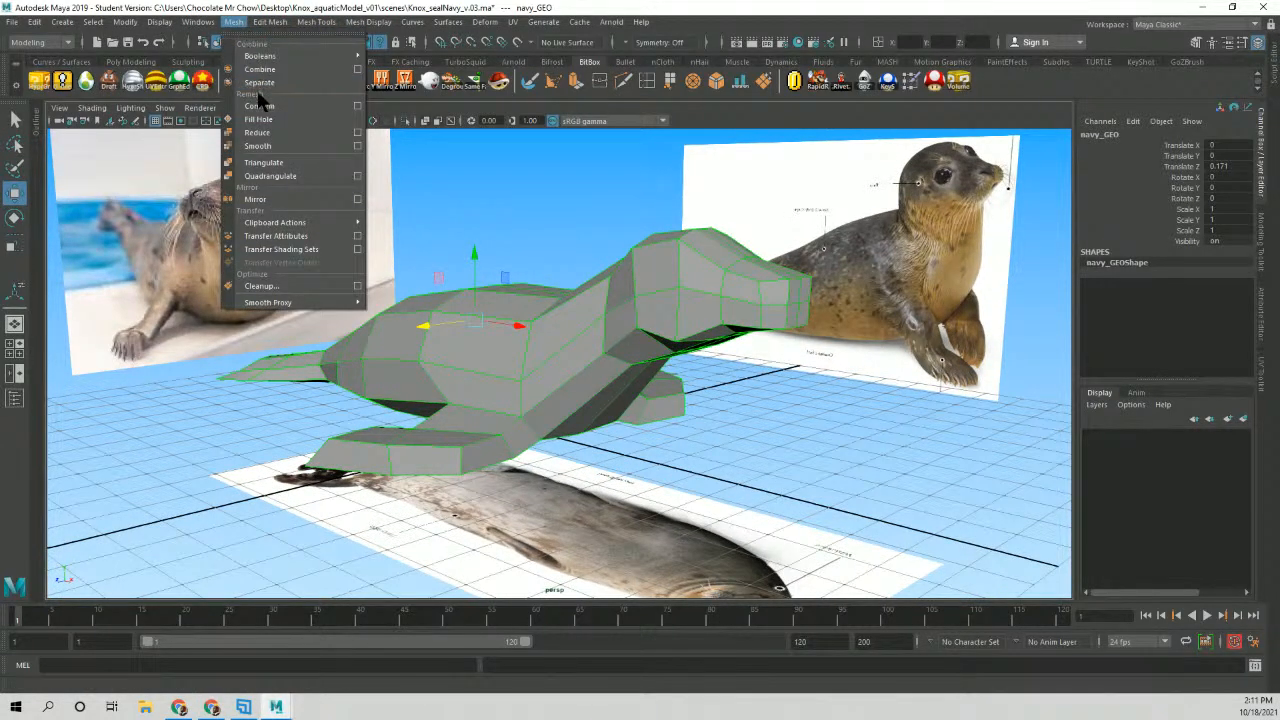
{"action": "left_click", "coordinate": [258, 146]}
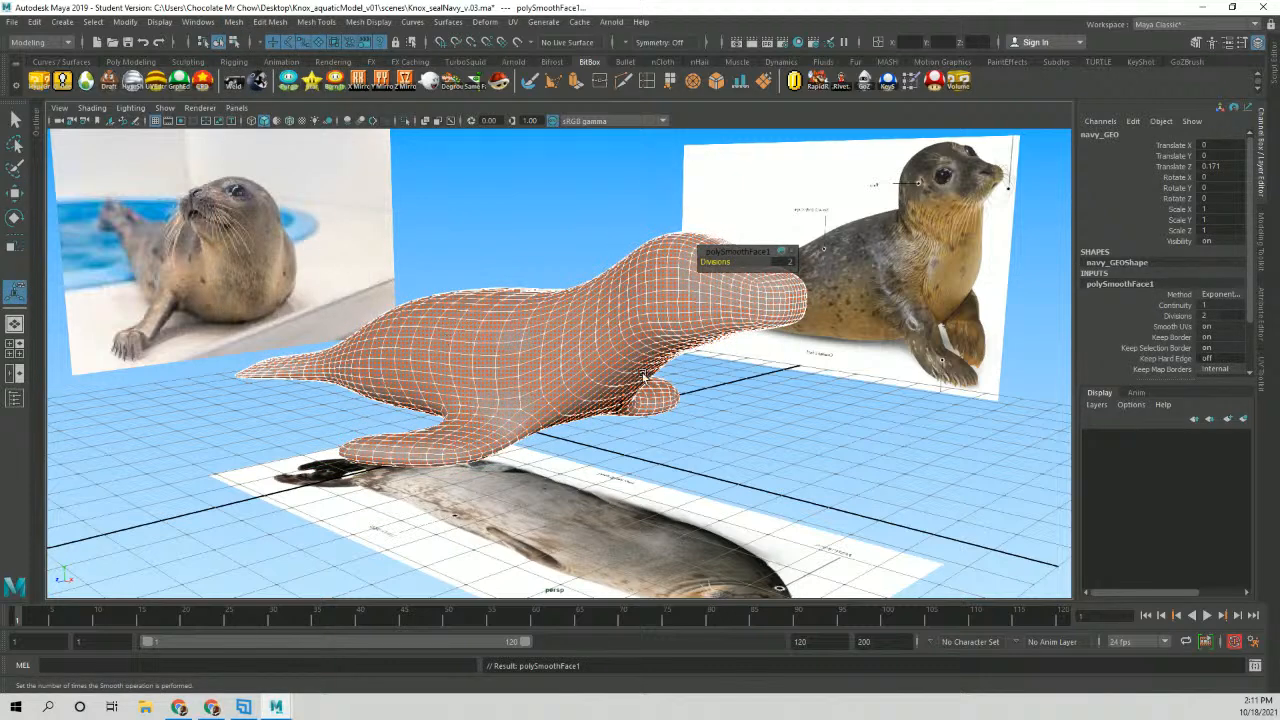
{"action": "left_click_drag", "start_coordinate": [742, 254], "coordinate": [792, 390]}
{"action": "left_click_drag", "start_coordinate": [672, 338], "coordinate": [608, 358], "text": "alt"}
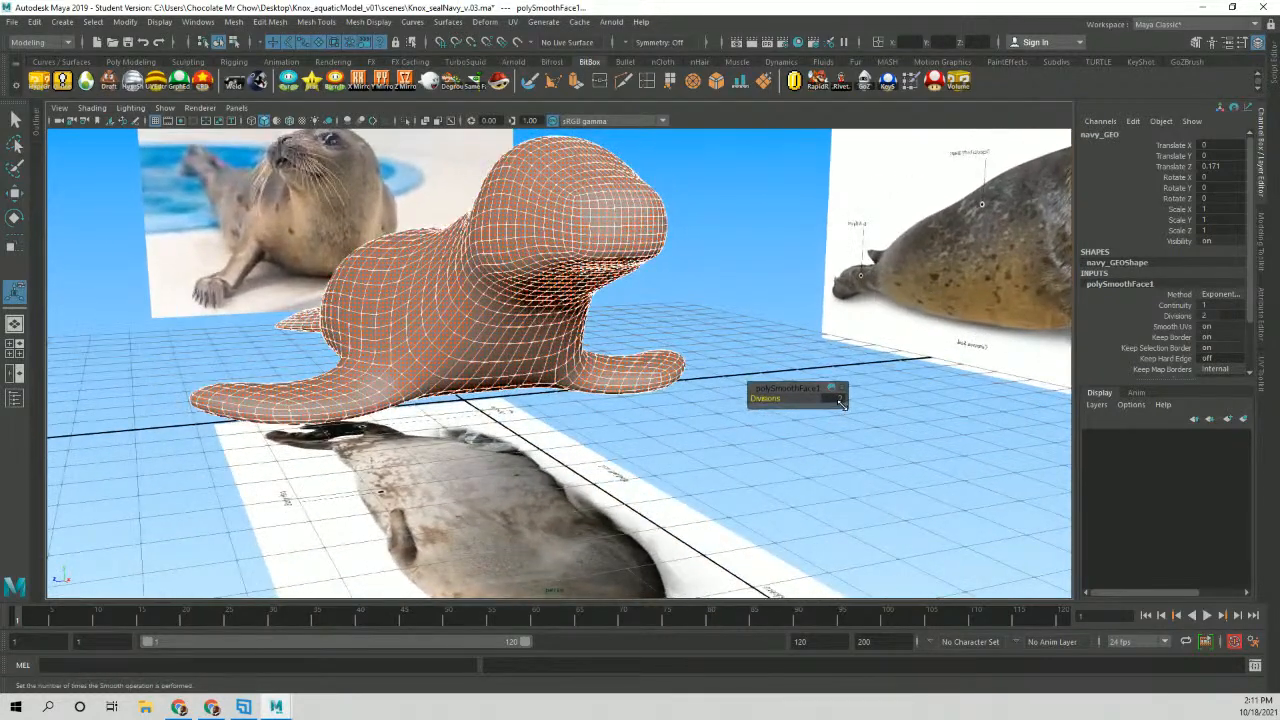
{"action": "left_click", "coordinate": [839, 399]}
{"action": "key", "text": "Return"}
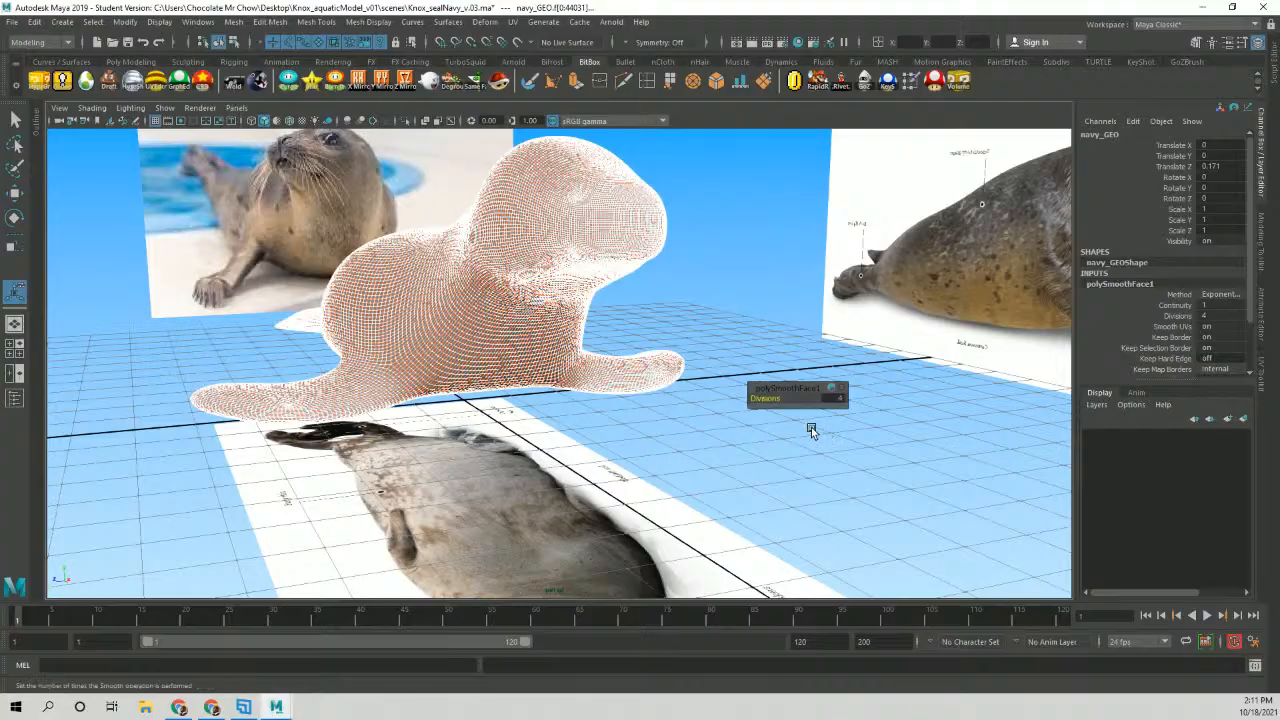
Reselect the smoothed navy_GEO as a whole object and examine its surface from several sides.
{"action": "middle_click_drag", "start_coordinate": [583, 386], "coordinate": [626, 466], "text": "alt"}
{"action": "left_click_drag", "start_coordinate": [542, 408], "coordinate": [600, 397], "text": "alt"}
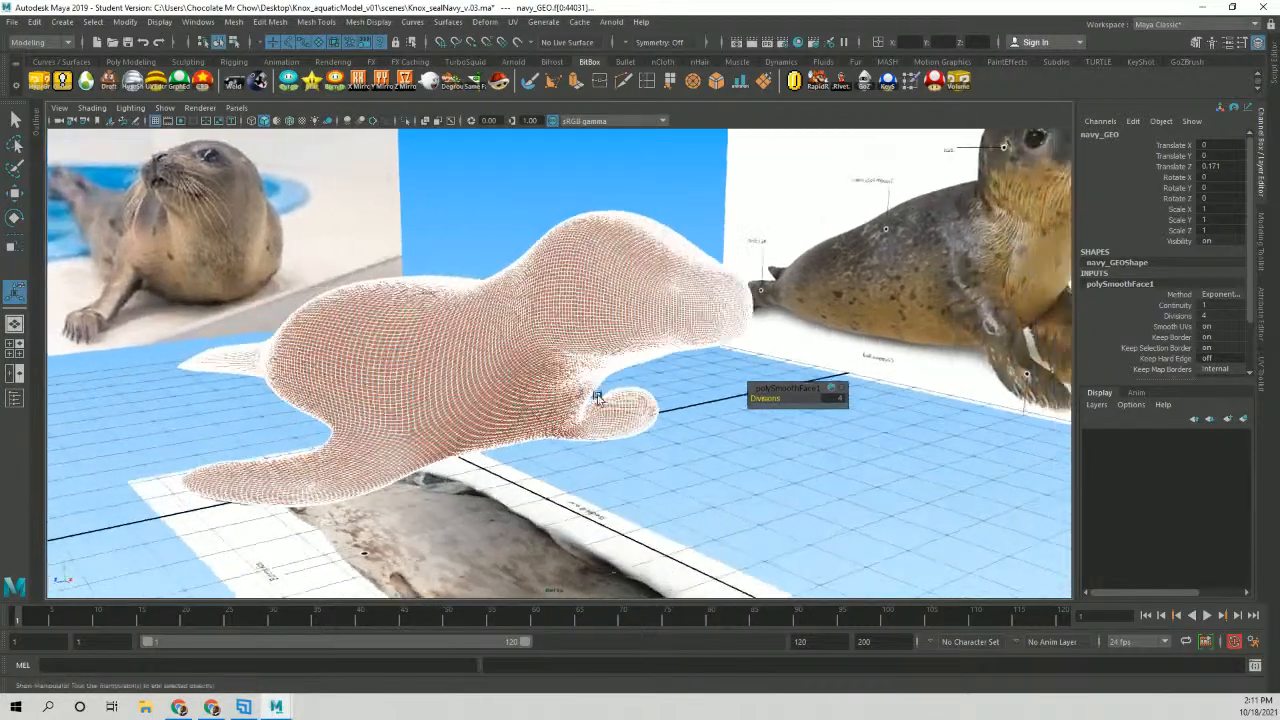
{"action": "middle_click_drag", "start_coordinate": [596, 323], "coordinate": [605, 336], "text": "alt"}
{"action": "mouse_move", "coordinate": [605, 337]}
{"action": "left_mouse_down", "text": "alt"}
{"action": "mouse_move", "coordinate": [694, 349]}
{"action": "mouse_move", "coordinate": [524, 406]}
{"action": "mouse_move", "coordinate": [626, 420]}
{"action": "mouse_move", "coordinate": [726, 397]}
{"action": "mouse_move", "coordinate": [594, 385]}
{"action": "mouse_move", "coordinate": [792, 376]}
{"action": "mouse_move", "coordinate": [660, 383]}
{"action": "mouse_move", "coordinate": [755, 404]}
{"action": "left_mouse_up", "text": "alt"}
{"action": "left_click", "coordinate": [792, 376]}
{"action": "left_click", "coordinate": [660, 383]}
{"action": "left_click_drag", "start_coordinate": [806, 358], "coordinate": [426, 354], "text": "alt"}
{"action": "scroll", "coordinate": [683, 340], "scroll_direction": "up", "scroll_amount": 5}
{"action": "left_click_drag", "start_coordinate": [511, 318], "coordinate": [509, 326], "text": "alt"}
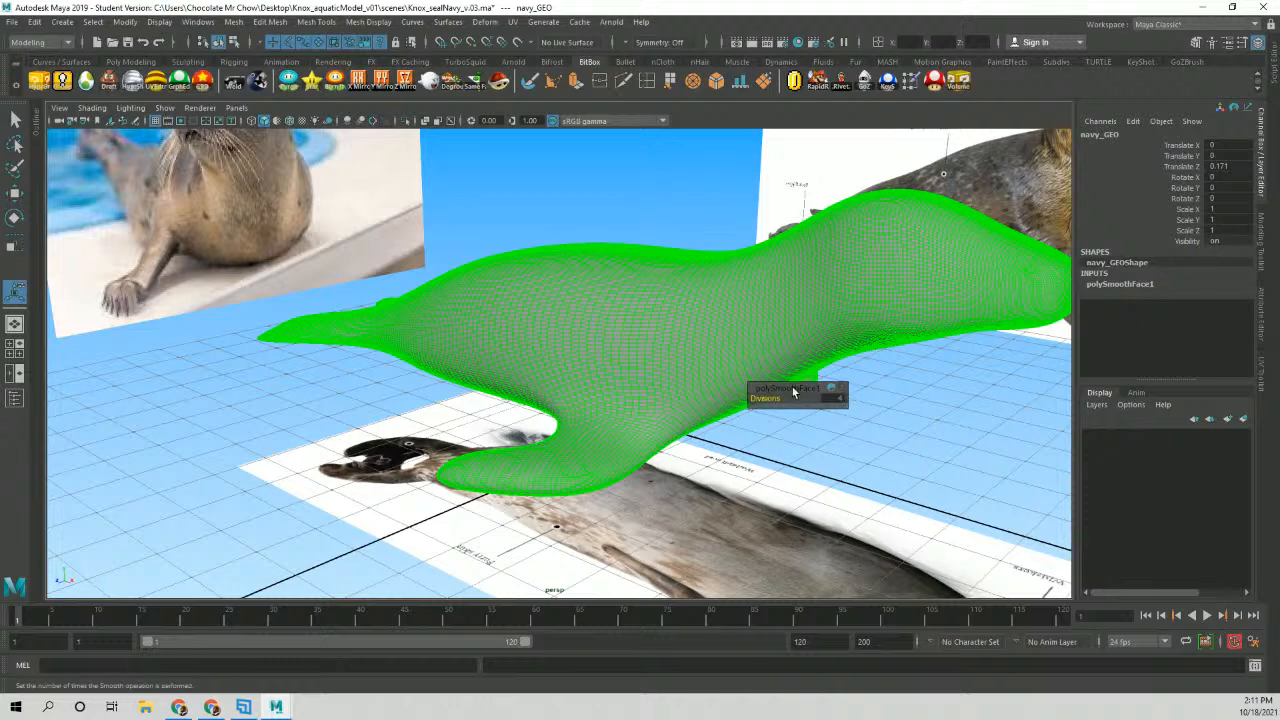
{"action": "left_click_drag", "start_coordinate": [793, 388], "coordinate": [847, 398]}
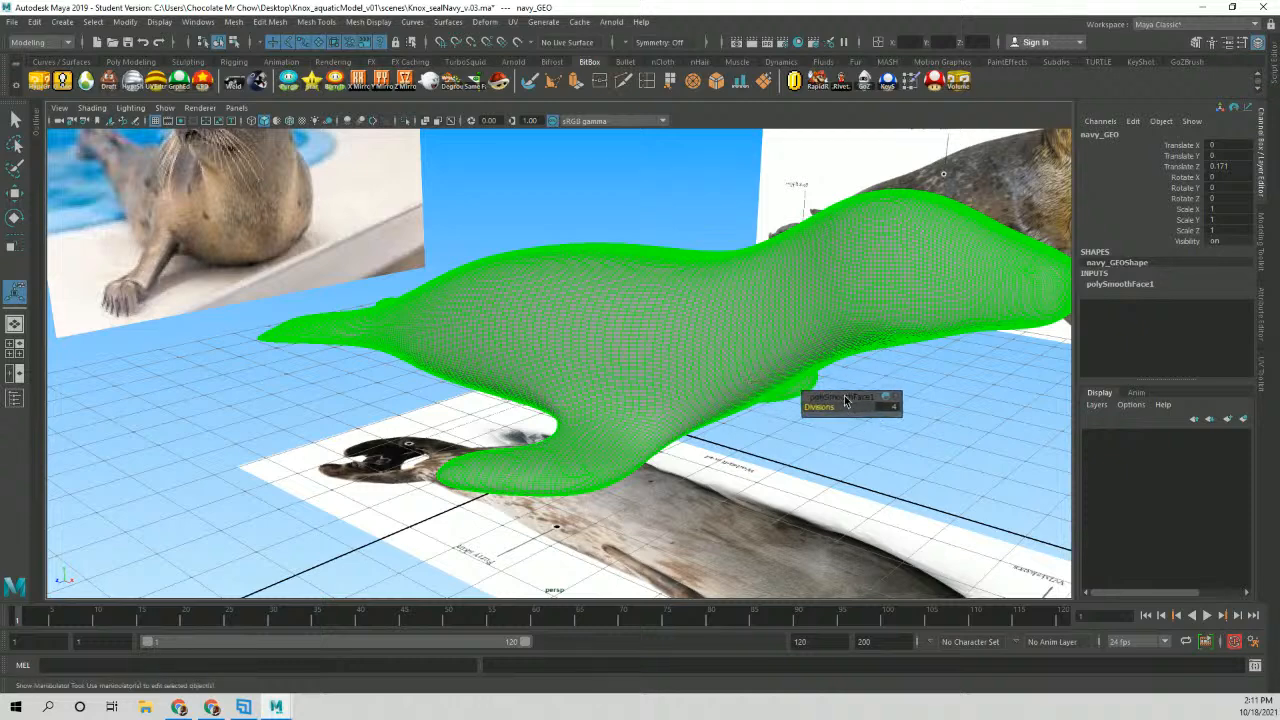
Delete the smoothed navy_GEO's construction history.
{"action": "left_click", "coordinate": [34, 21]}
{"action": "mouse_move", "coordinate": [131, 183]}
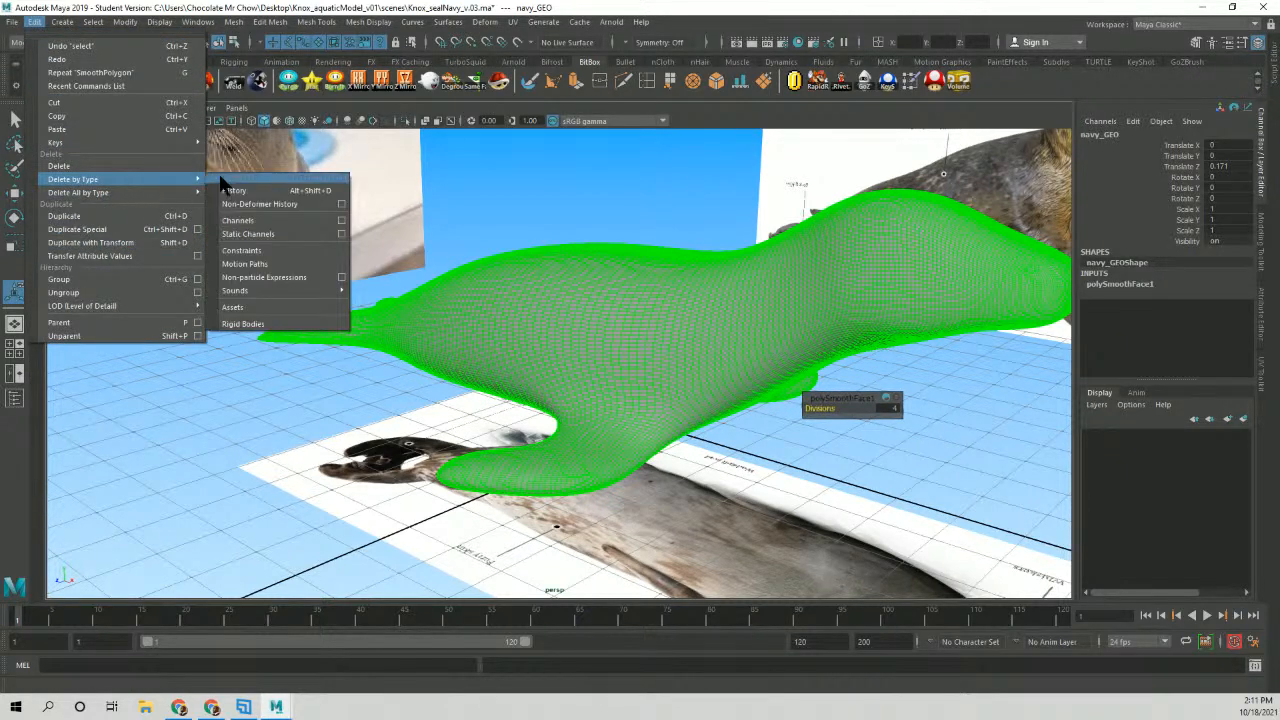
{"action": "left_click", "coordinate": [260, 191]}
Frame navy_GEO from the side and bring up the set of sculpting tools.
{"action": "mouse_move", "coordinate": [640, 362]}
{"action": "left_mouse_down", "text": "alt"}
{"action": "mouse_move", "coordinate": [577, 410]}
{"action": "mouse_move", "coordinate": [544, 365]}
{"action": "mouse_move", "coordinate": [636, 338]}
{"action": "left_mouse_up", "text": "alt"}
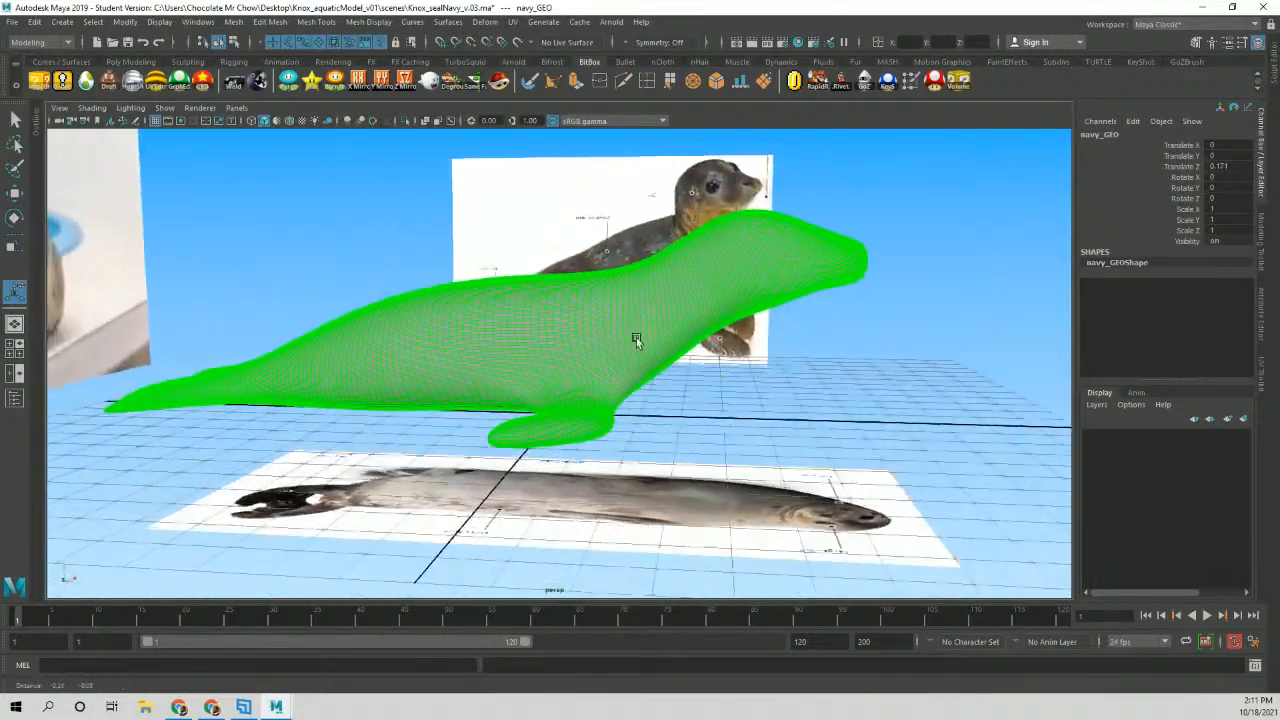
{"action": "right_click_drag", "start_coordinate": [457, 318], "coordinate": [542, 331], "text": "alt"}
{"action": "middle_click_drag", "start_coordinate": [478, 327], "coordinate": [541, 403], "text": "alt"}
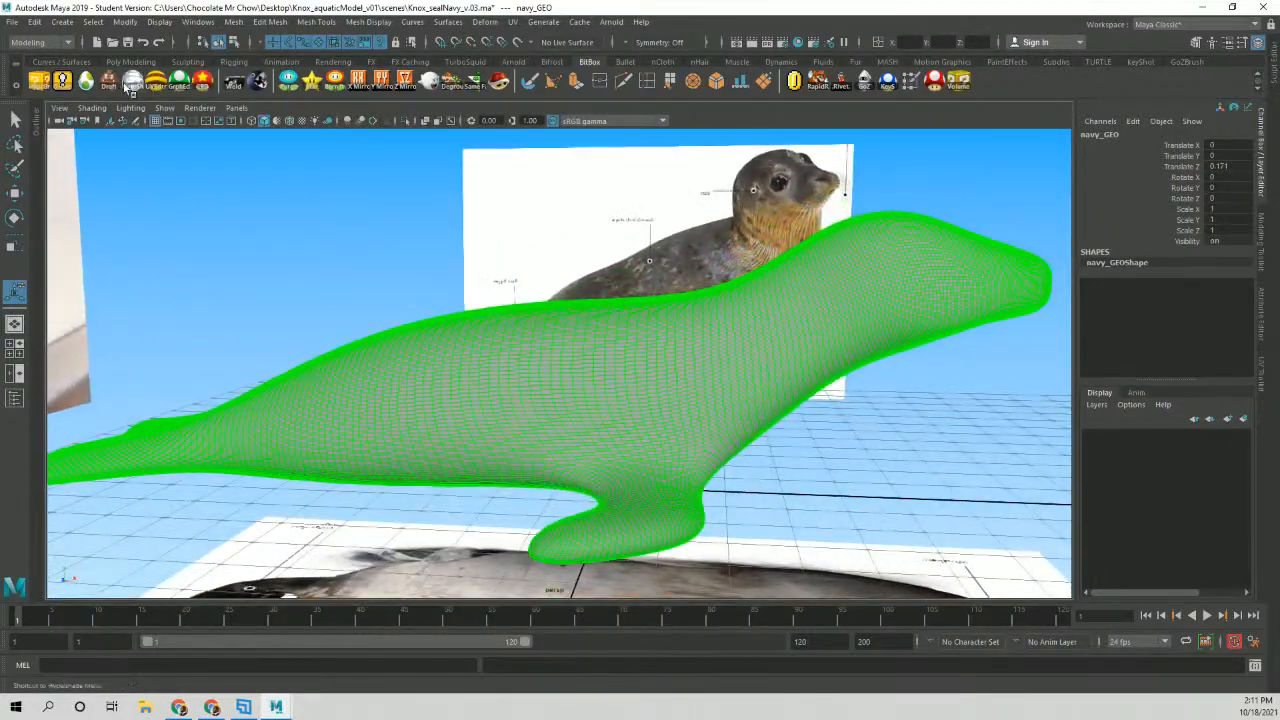
{"action": "left_click", "coordinate": [187, 62]}
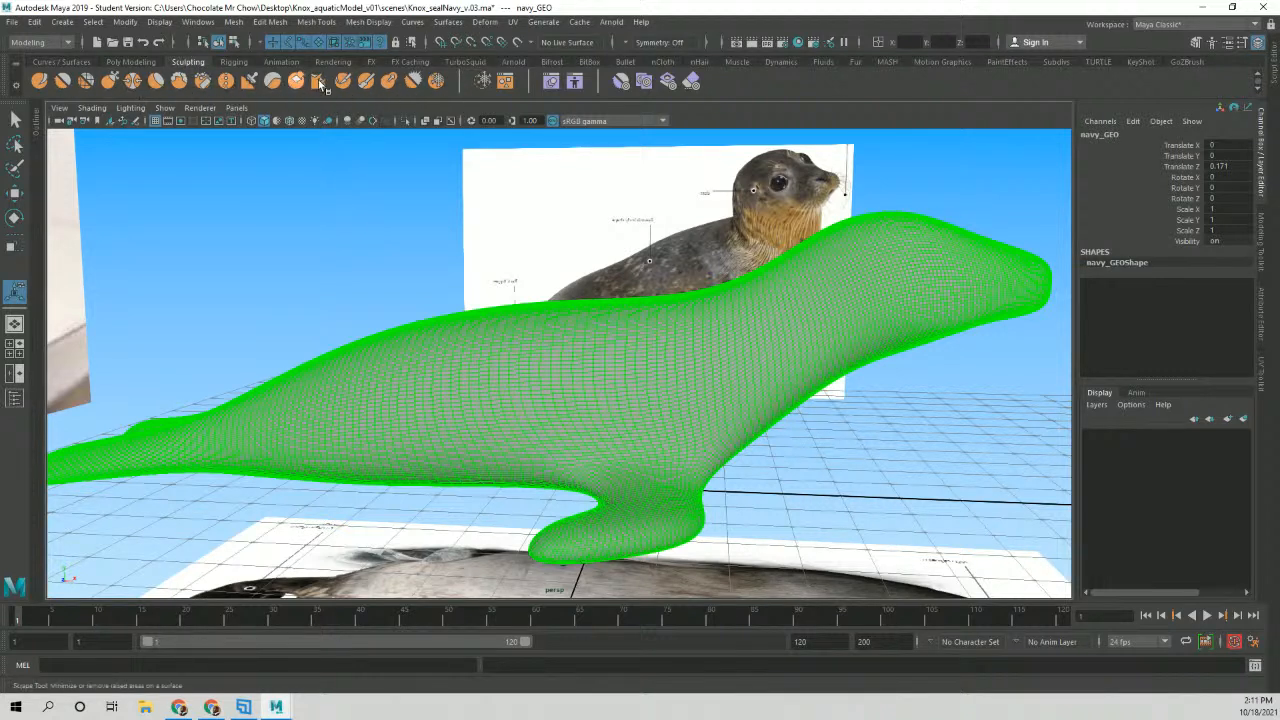
{"action": "middle_click_drag", "start_coordinate": [510, 294], "coordinate": [608, 273], "text": "alt"}
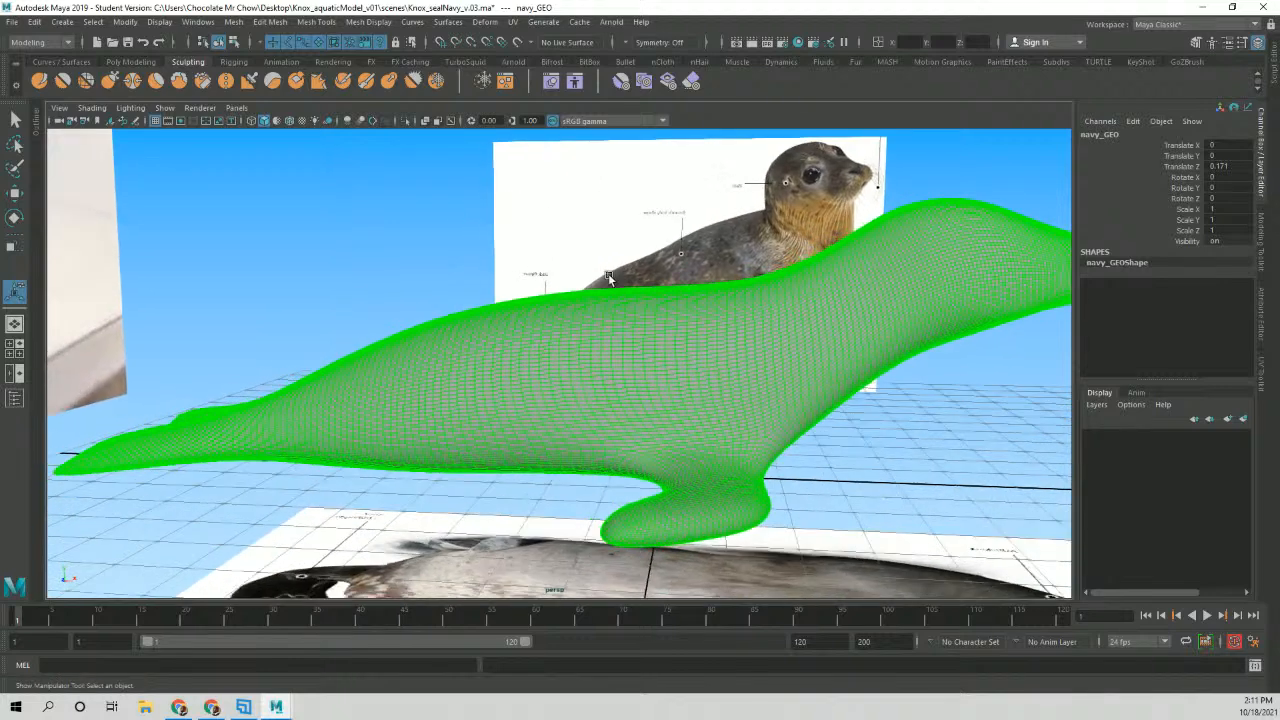
Examine the smoothed navy_GEO from the side and front against the reference planes.
{"action": "right_click_drag", "start_coordinate": [608, 273], "coordinate": [234, 201], "text": "alt"}
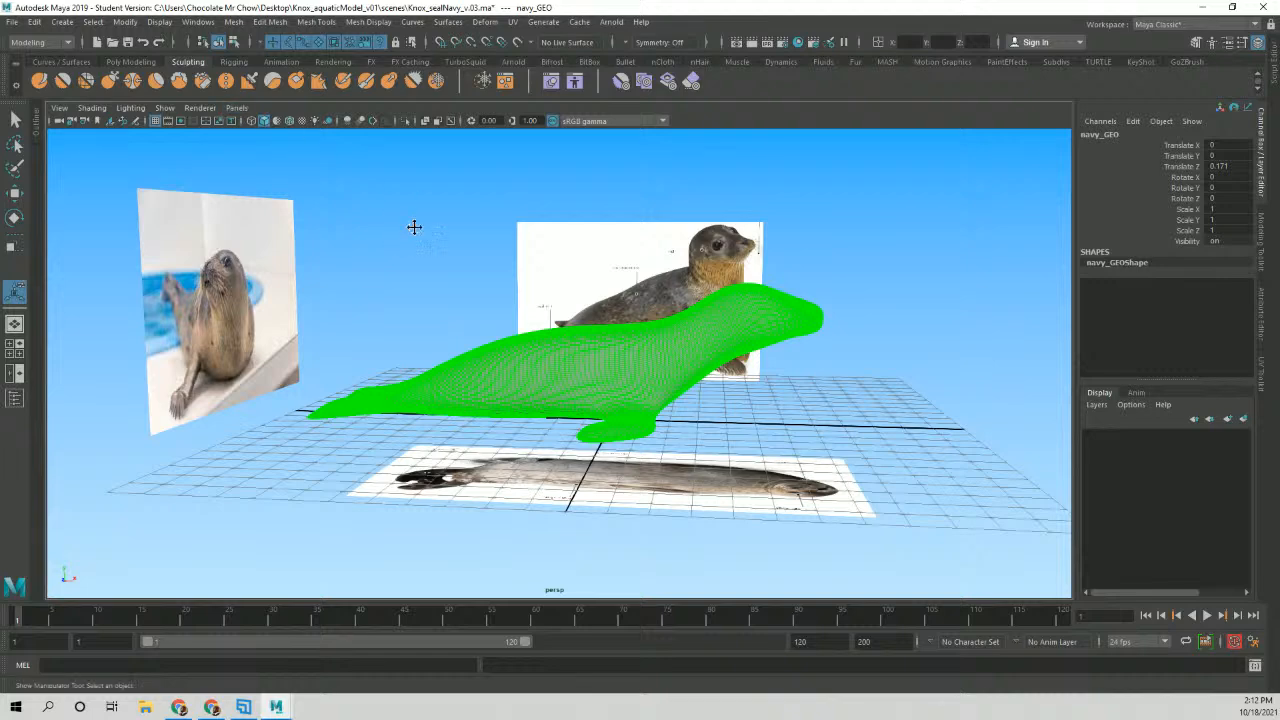
{"action": "left_click_drag", "start_coordinate": [414, 226], "coordinate": [271, 197], "text": "alt"}
{"action": "right_click_drag", "start_coordinate": [271, 197], "coordinate": [358, 198], "text": "alt"}
{"action": "middle_click_drag", "start_coordinate": [358, 198], "coordinate": [257, 158], "text": "alt"}
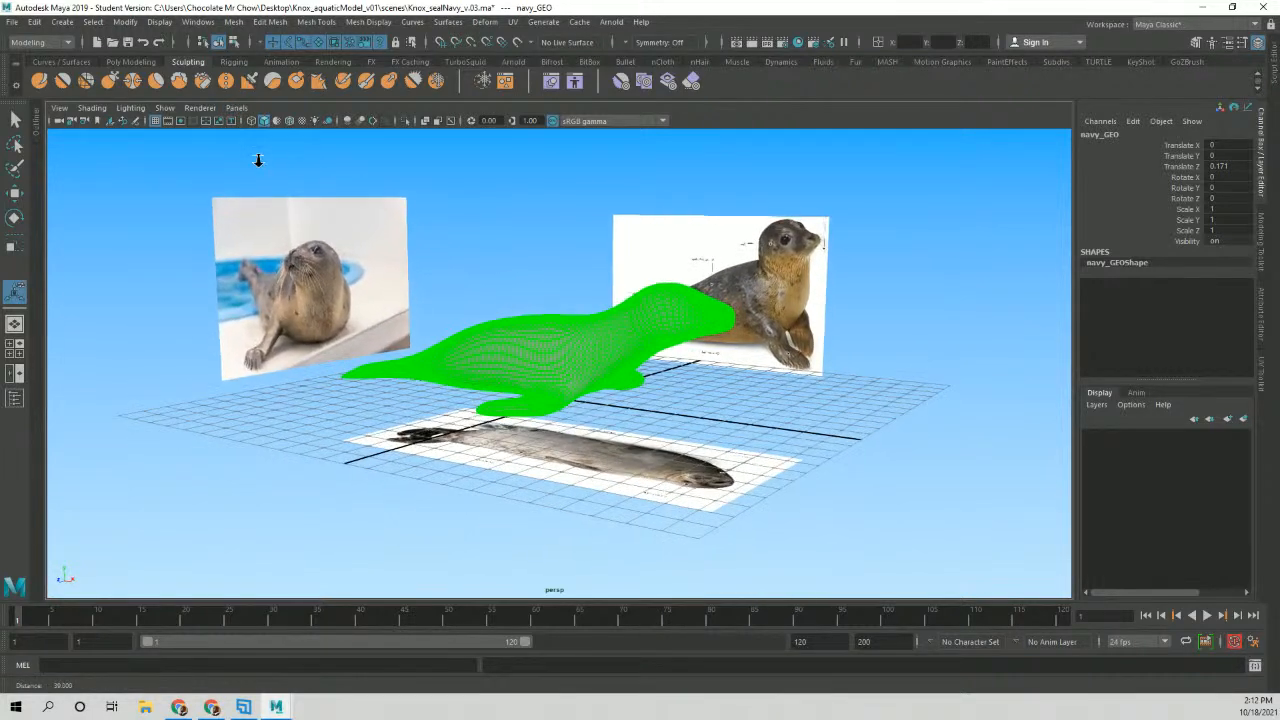
{"action": "right_click_drag", "start_coordinate": [257, 158], "coordinate": [416, 197], "text": "alt"}
{"action": "left_click_drag", "start_coordinate": [416, 197], "coordinate": [368, 205], "text": "alt"}
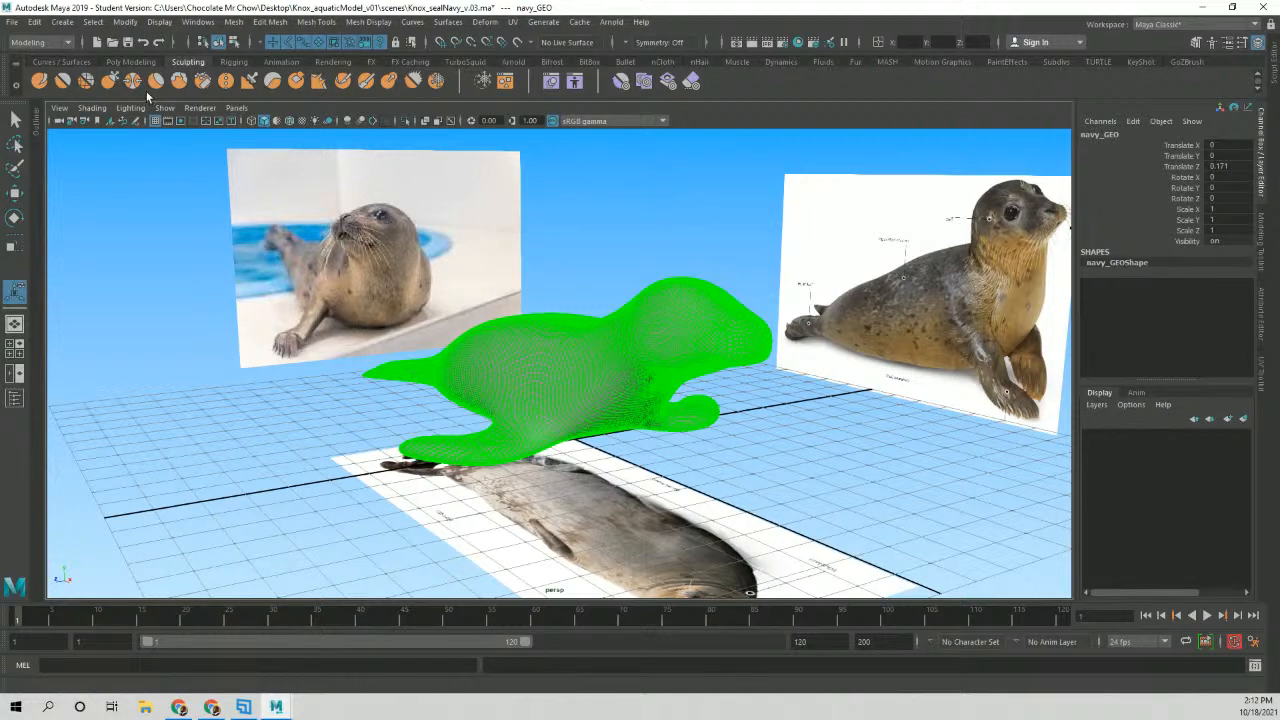
{"action": "middle_click_drag", "start_coordinate": [345, 215], "coordinate": [405, 209], "text": "alt"}
{"action": "right_click_drag", "start_coordinate": [405, 209], "coordinate": [451, 211], "text": "alt"}
{"action": "left_click_drag", "start_coordinate": [451, 211], "coordinate": [388, 226], "text": "alt"}
{"action": "right_click_drag", "start_coordinate": [388, 226], "coordinate": [543, 262], "text": "alt"}
{"action": "middle_click_drag", "start_coordinate": [543, 262], "coordinate": [538, 260], "text": "alt"}
{"action": "left_click_drag", "start_coordinate": [538, 260], "coordinate": [482, 262], "text": "alt"}
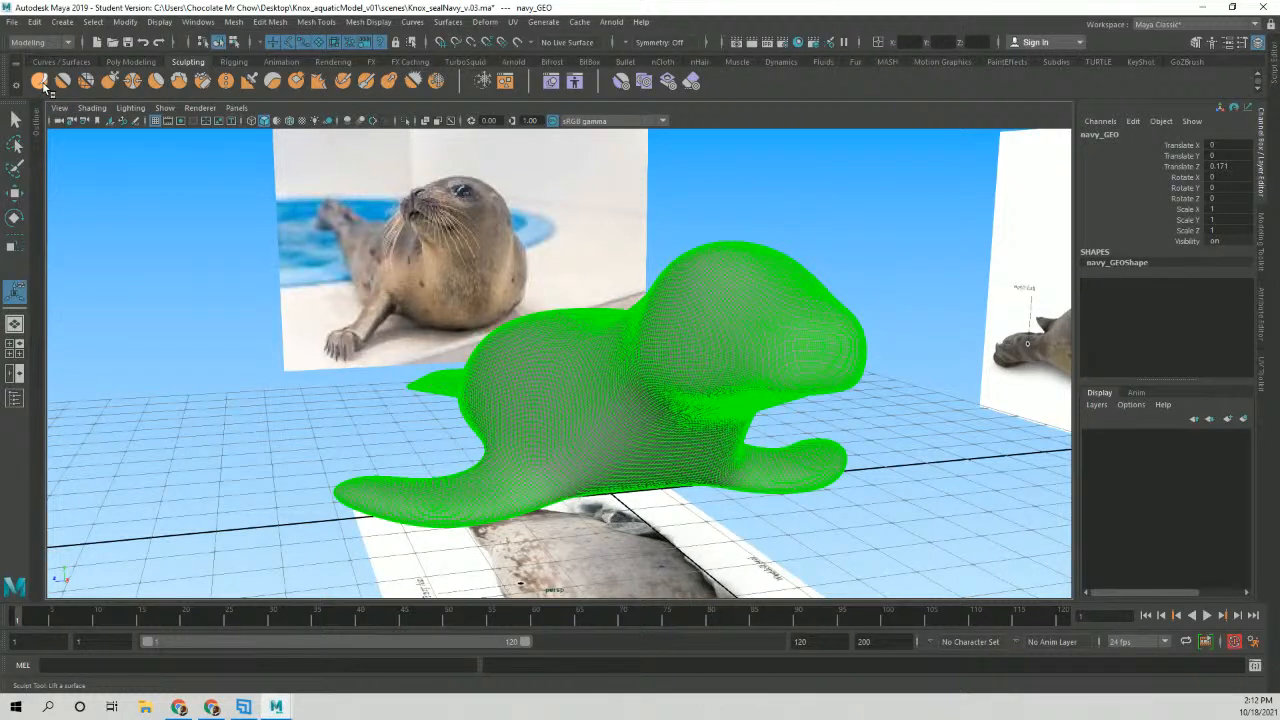
Activate the Grab sculpting tool on navy_GEO and shrink its brush to a size of about 0.75.
{"action": "left_click", "coordinate": [110, 82]}
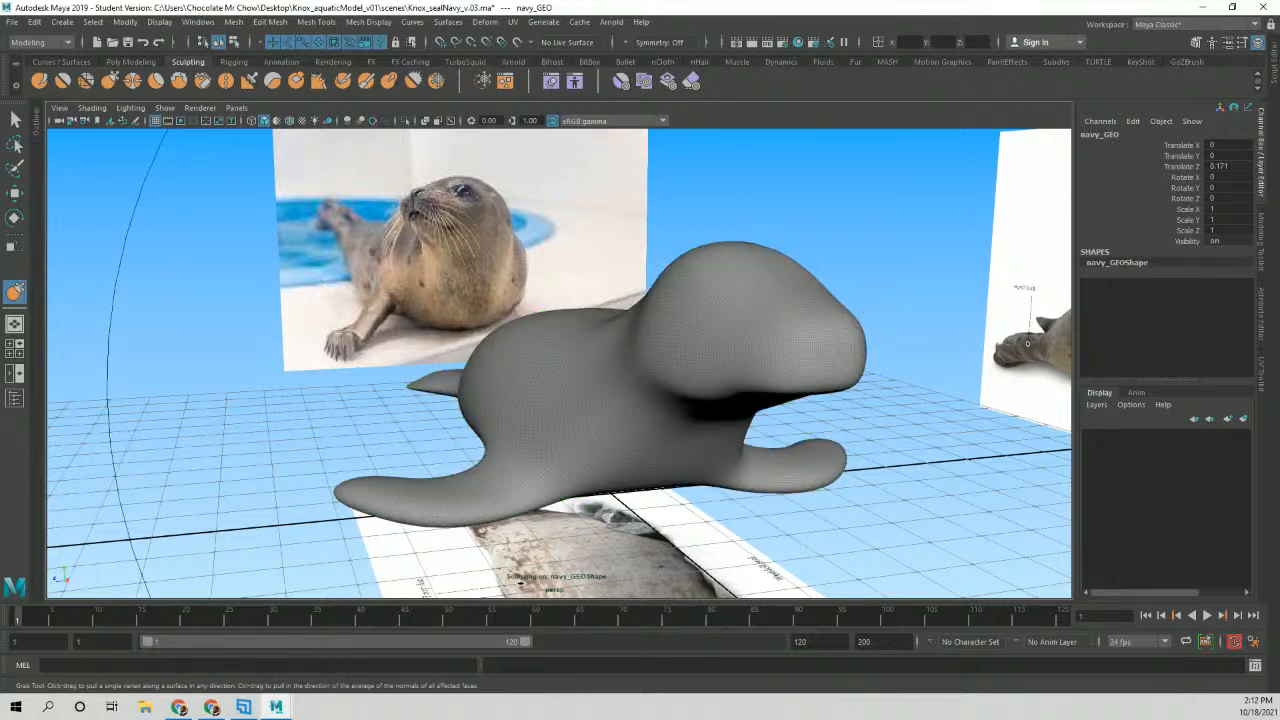
{"action": "scroll", "coordinate": [531, 356], "scroll_direction": "down", "scroll_amount": 5}
{"action": "left_click_drag", "start_coordinate": [500, 354], "coordinate": [557, 357], "text": "alt"}
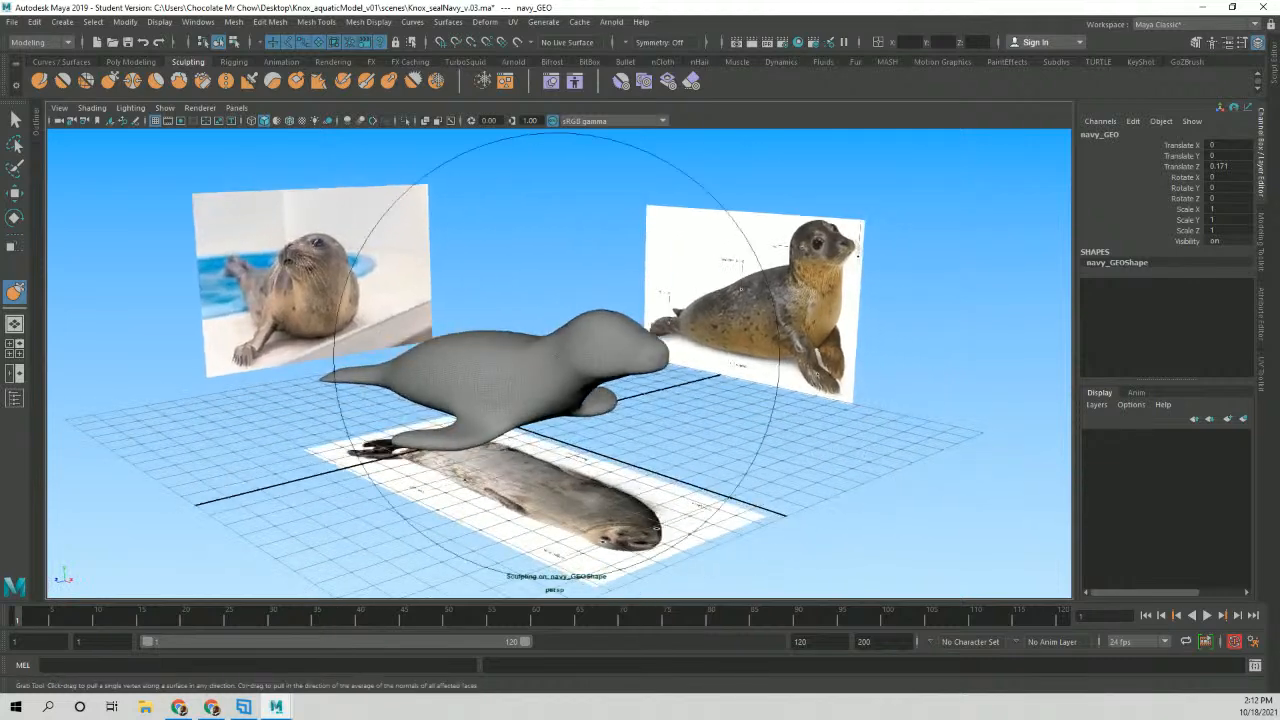
{"action": "right_click_drag", "start_coordinate": [375, 358], "coordinate": [466, 360], "text": "alt"}
{"action": "left_click_drag", "start_coordinate": [466, 360], "coordinate": [530, 346], "text": "alt"}
{"action": "middle_click_drag", "start_coordinate": [530, 346], "coordinate": [543, 340], "text": "alt"}
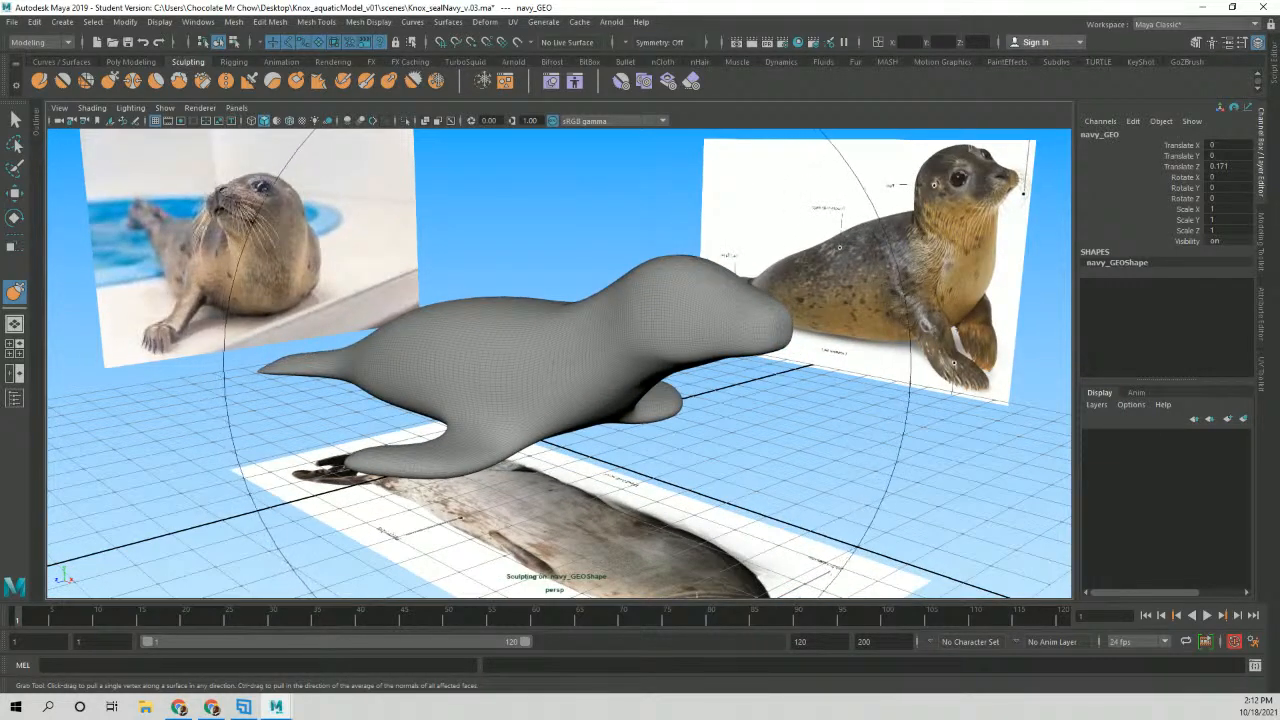
{"action": "mouse_move", "coordinate": [550, 357]}
{"action": "left_mouse_down"}
{"action": "mouse_move", "coordinate": [272, 357]}
{"action": "mouse_move", "coordinate": [268, 376]}
{"action": "left_mouse_up"}
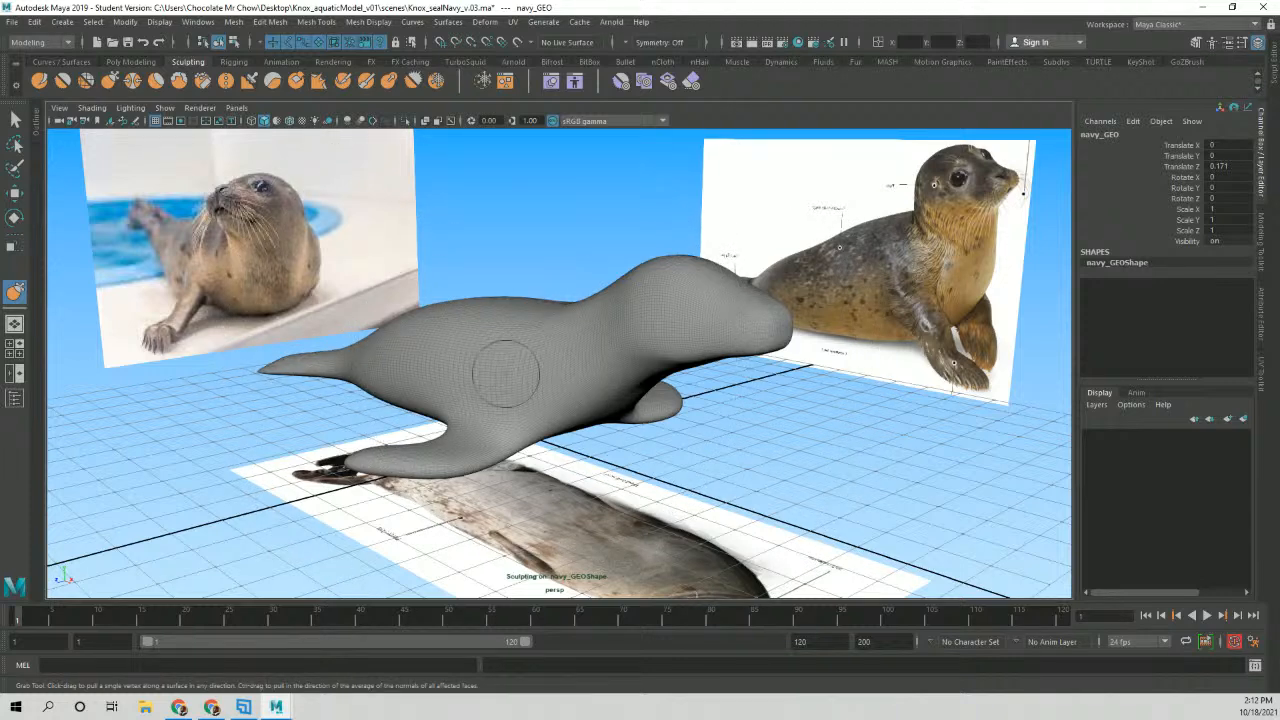
{"action": "mouse_move", "coordinate": [500, 371]}
{"action": "left_mouse_down", "text": "alt"}
{"action": "mouse_move", "coordinate": [412, 355]}
{"action": "mouse_move", "coordinate": [517, 360]}
{"action": "left_mouse_up", "text": "alt"}
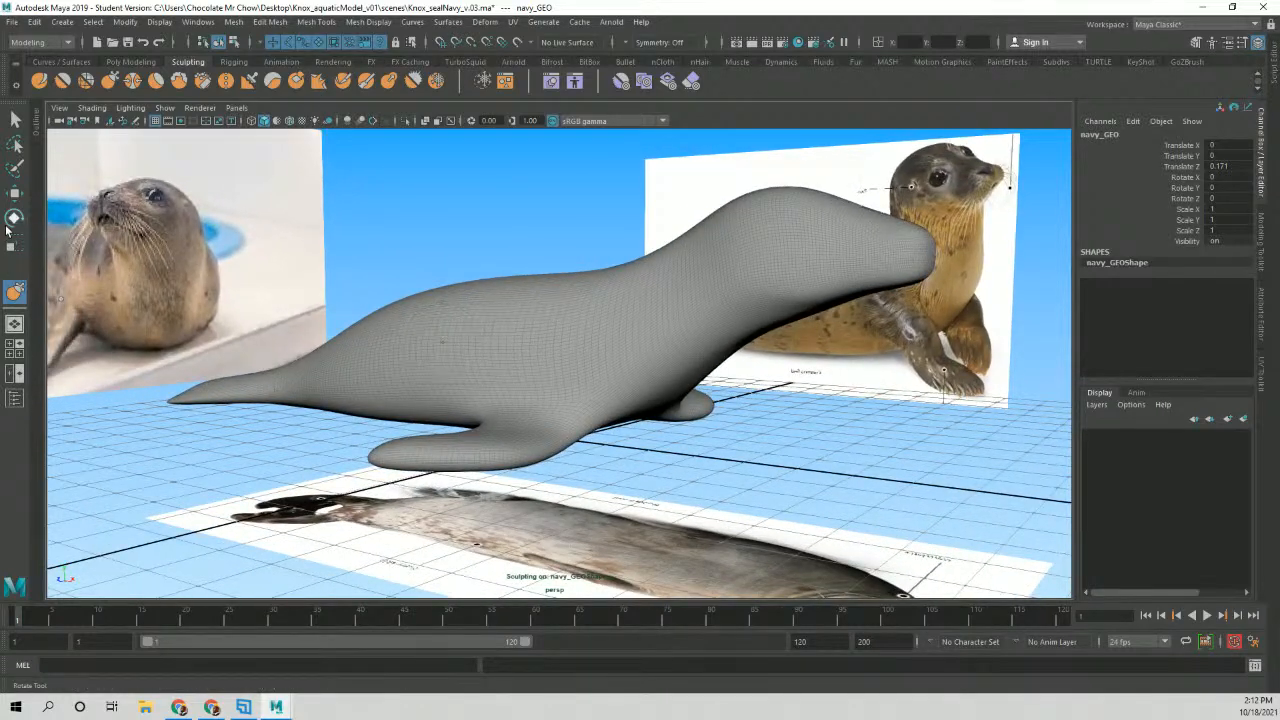
Open the Grab tool's settings, restore the window to a smaller size and set the brush size to about 7.1.
{"action": "double_click", "coordinate": [16, 292]}
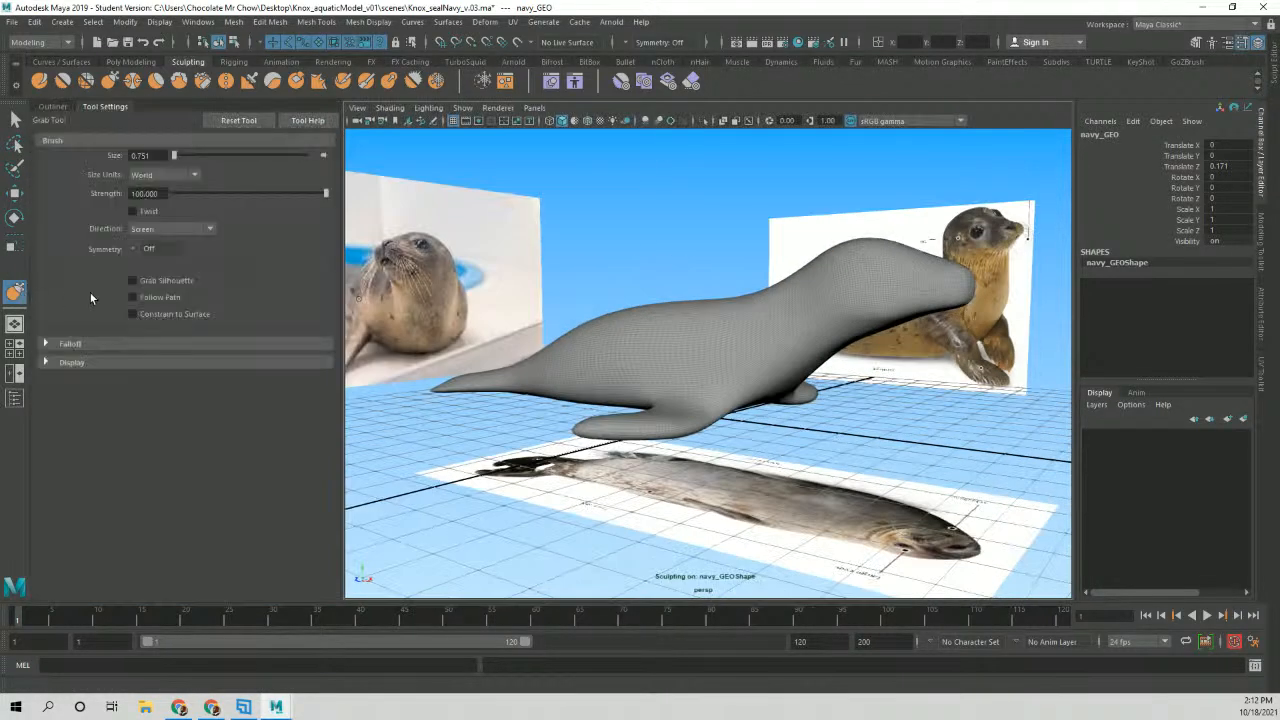
{"action": "double_click", "coordinate": [230, 14]}
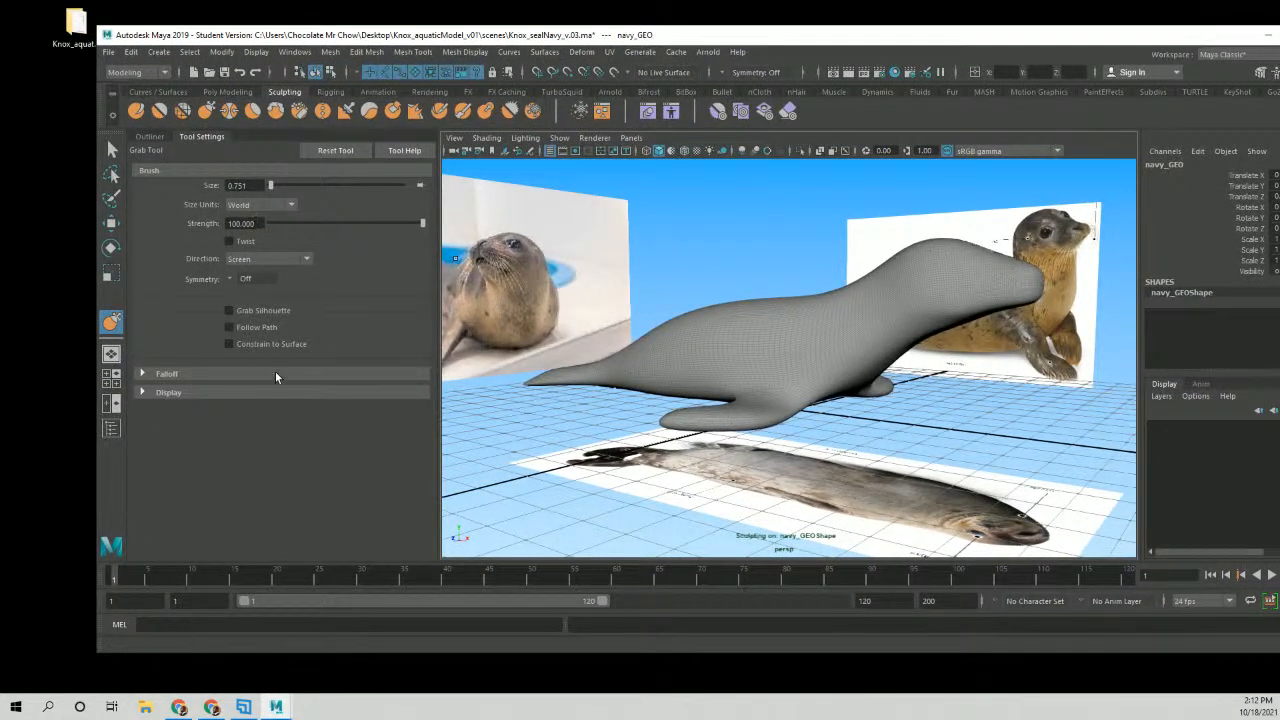
{"action": "left_click_drag", "start_coordinate": [275, 186], "coordinate": [302, 186]}
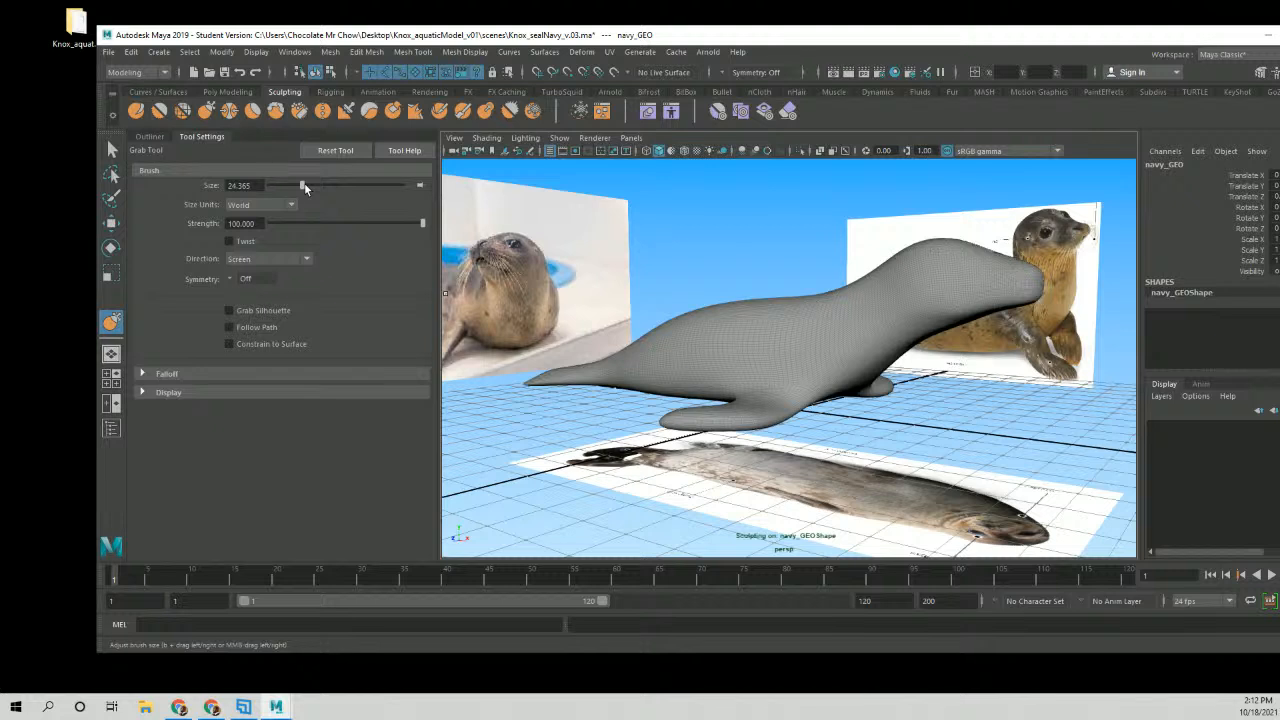
{"action": "left_click_drag", "start_coordinate": [305, 185], "coordinate": [380, 186]}
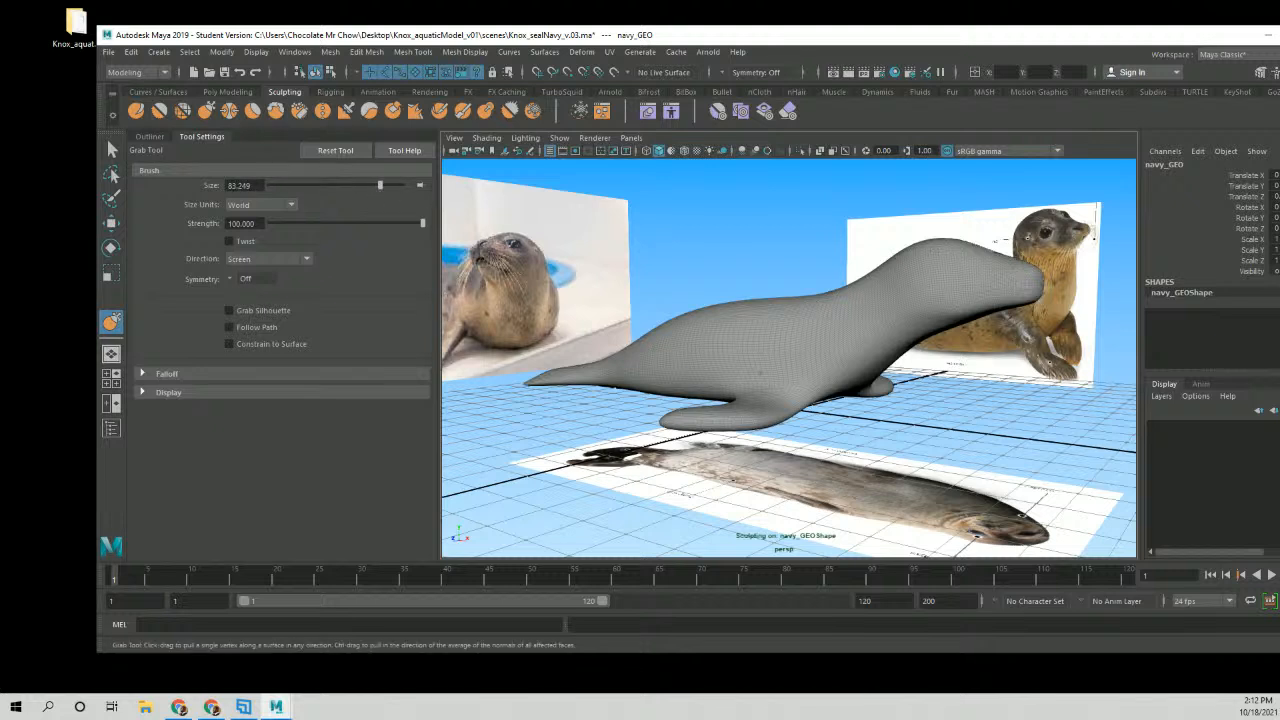
{"action": "left_click_drag", "start_coordinate": [378, 185], "coordinate": [279, 186]}
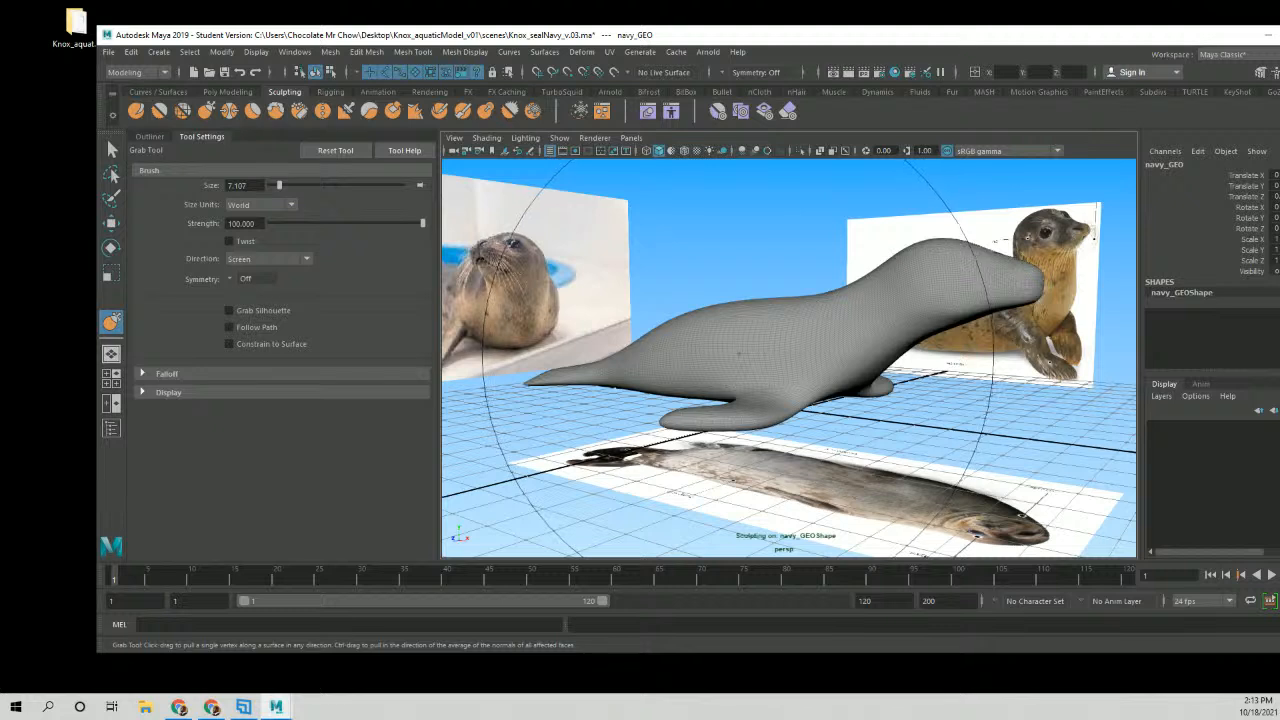
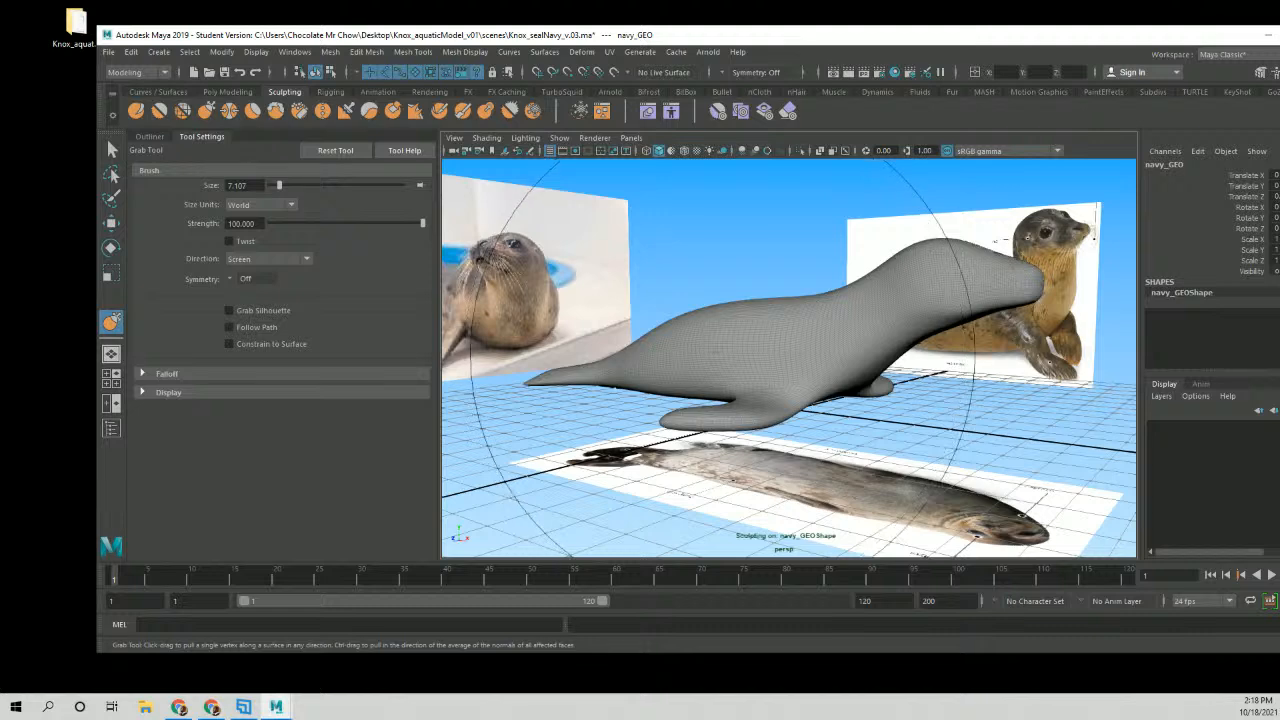
Collapse and reopen the tool settings, and resize the Grab brush interactively over navy_GEO to 1.291.
{"action": "left_click", "coordinate": [202, 138]}
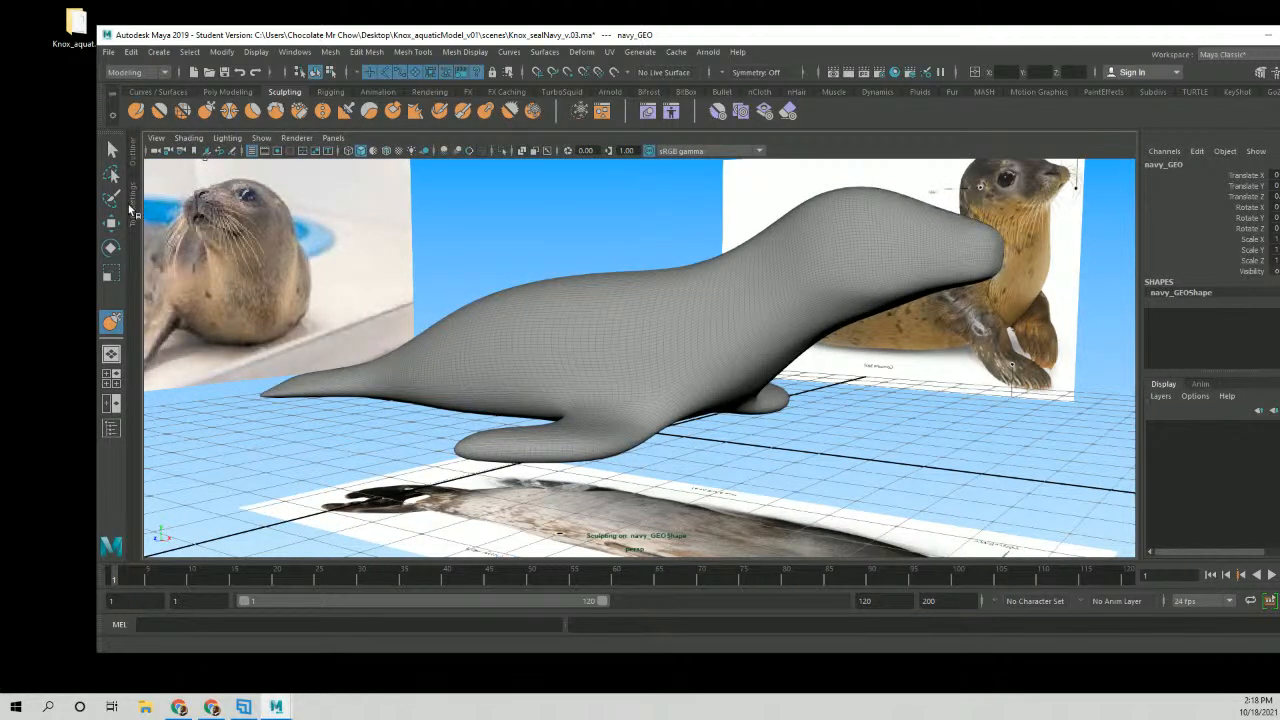
{"action": "left_click", "coordinate": [131, 207]}
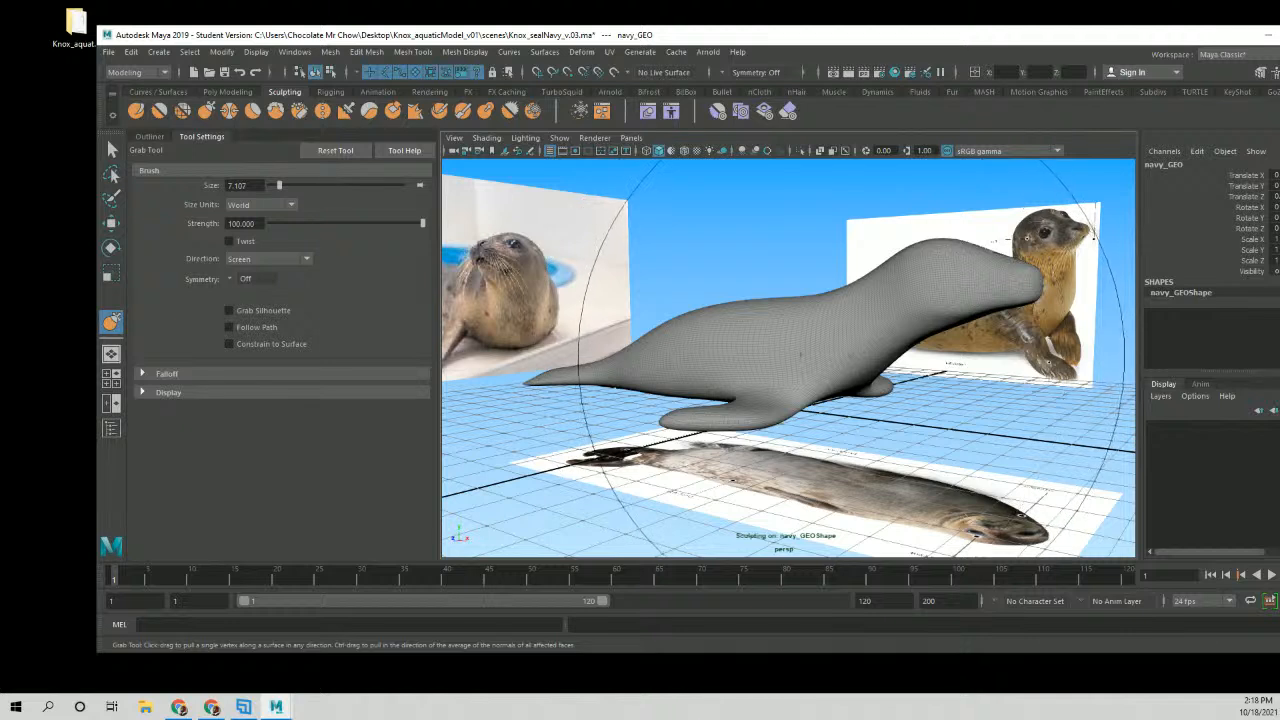
{"action": "key", "text": "b"}
{"action": "left_click_drag", "start_coordinate": [880, 353], "coordinate": [648, 353]}
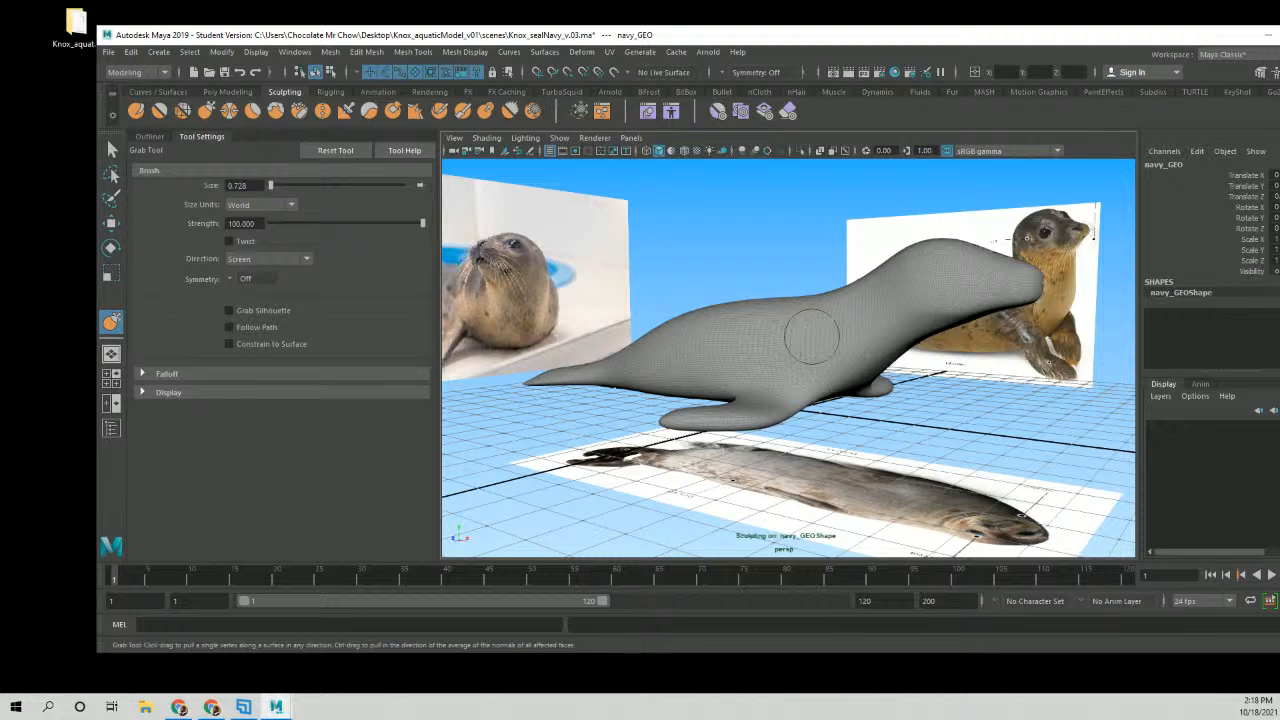
{"action": "key", "text": "b"}
{"action": "mouse_move", "coordinate": [799, 344]}
{"action": "left_mouse_down"}
{"action": "mouse_move", "coordinate": [838, 344]}
{"action": "mouse_move", "coordinate": [775, 347]}
{"action": "left_mouse_up"}
{"action": "key", "text": "b"}
{"action": "key", "text": "b"}
{"action": "left_click_drag", "start_coordinate": [774, 404], "coordinate": [793, 404]}
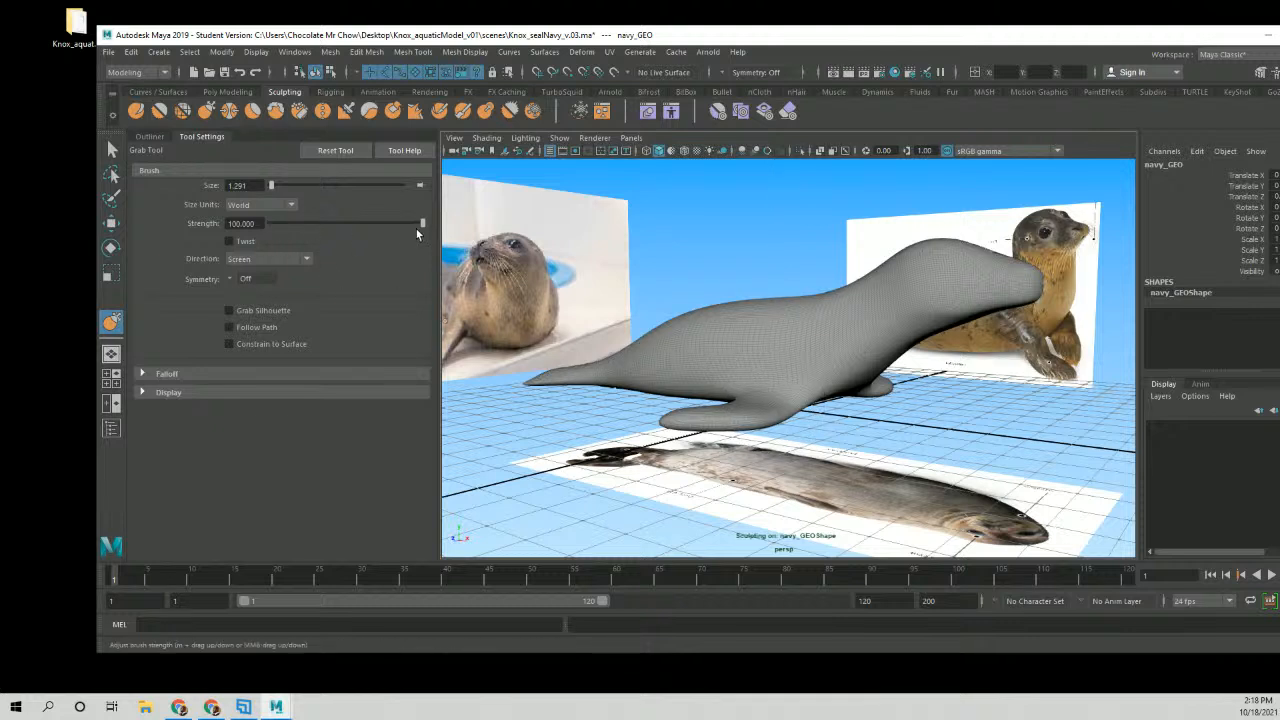
Lower the Grab brush's strength to 2.203 and its size to 0.863.
{"action": "left_click_drag", "start_coordinate": [421, 224], "coordinate": [299, 228]}
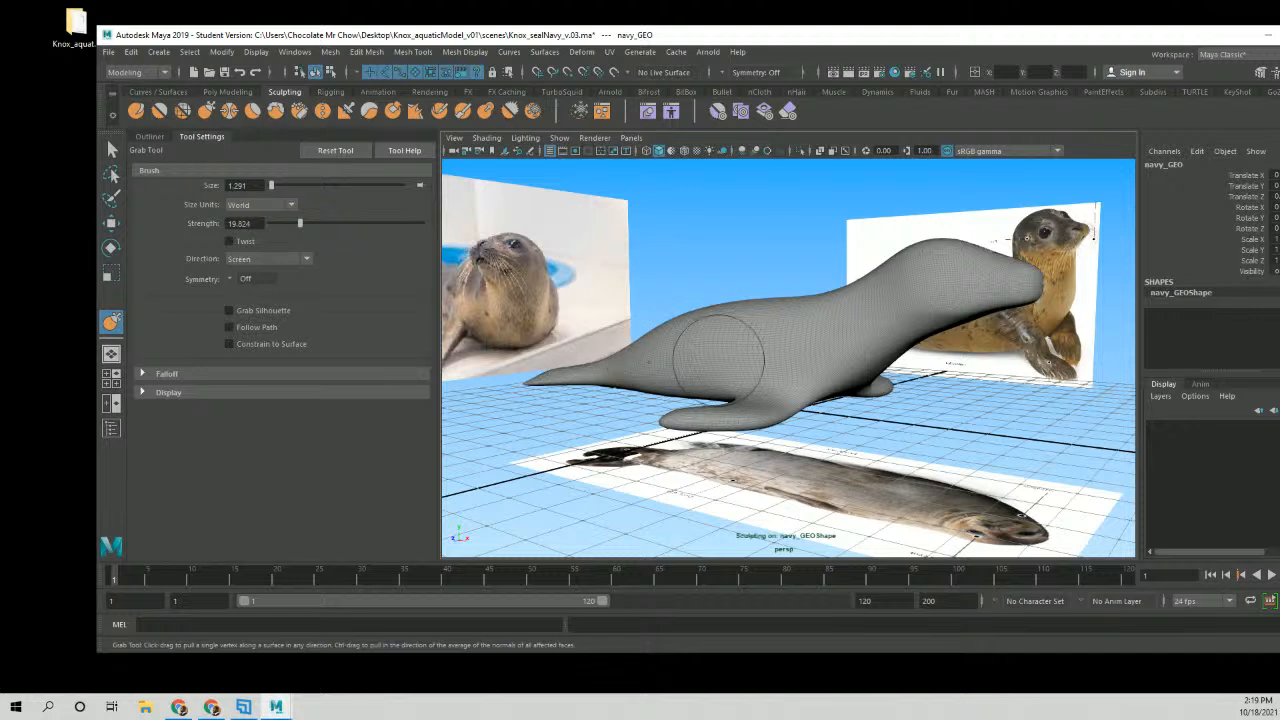
{"action": "left_click_drag", "start_coordinate": [717, 357], "coordinate": [660, 360]}
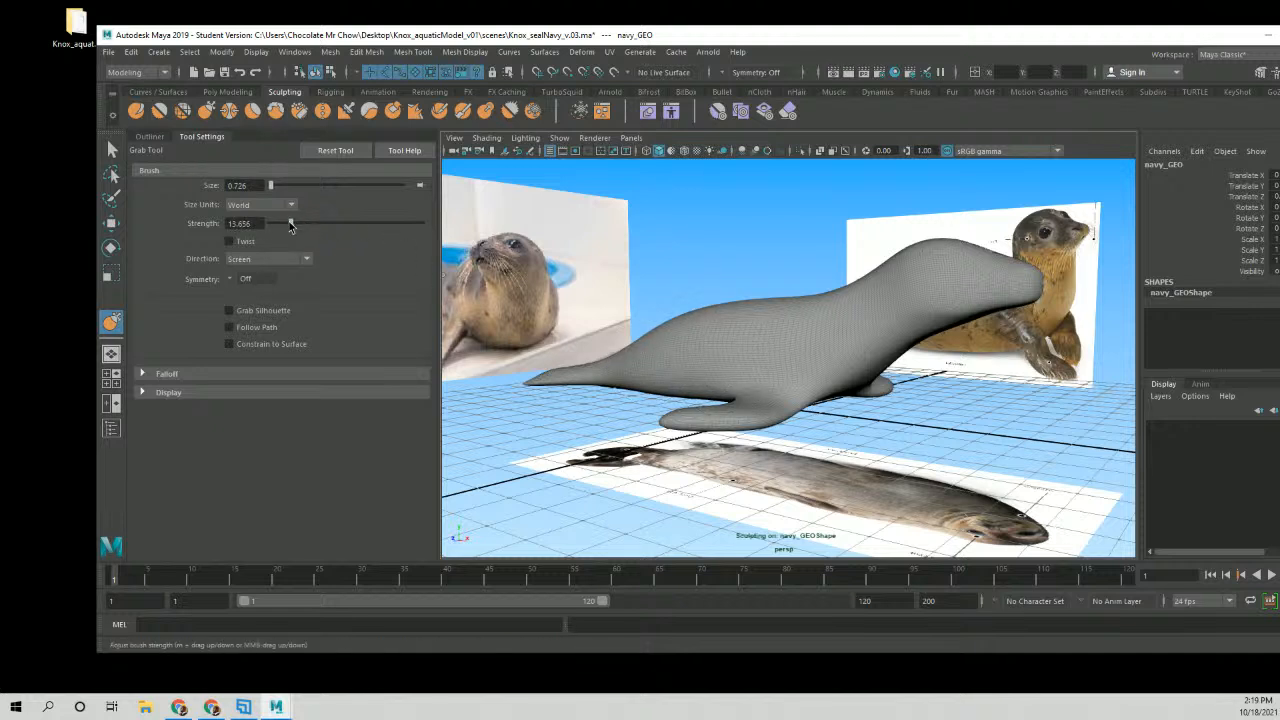
{"action": "left_click_drag", "start_coordinate": [281, 224], "coordinate": [279, 224]}
{"action": "left_click_drag", "start_coordinate": [735, 347], "coordinate": [714, 350]}
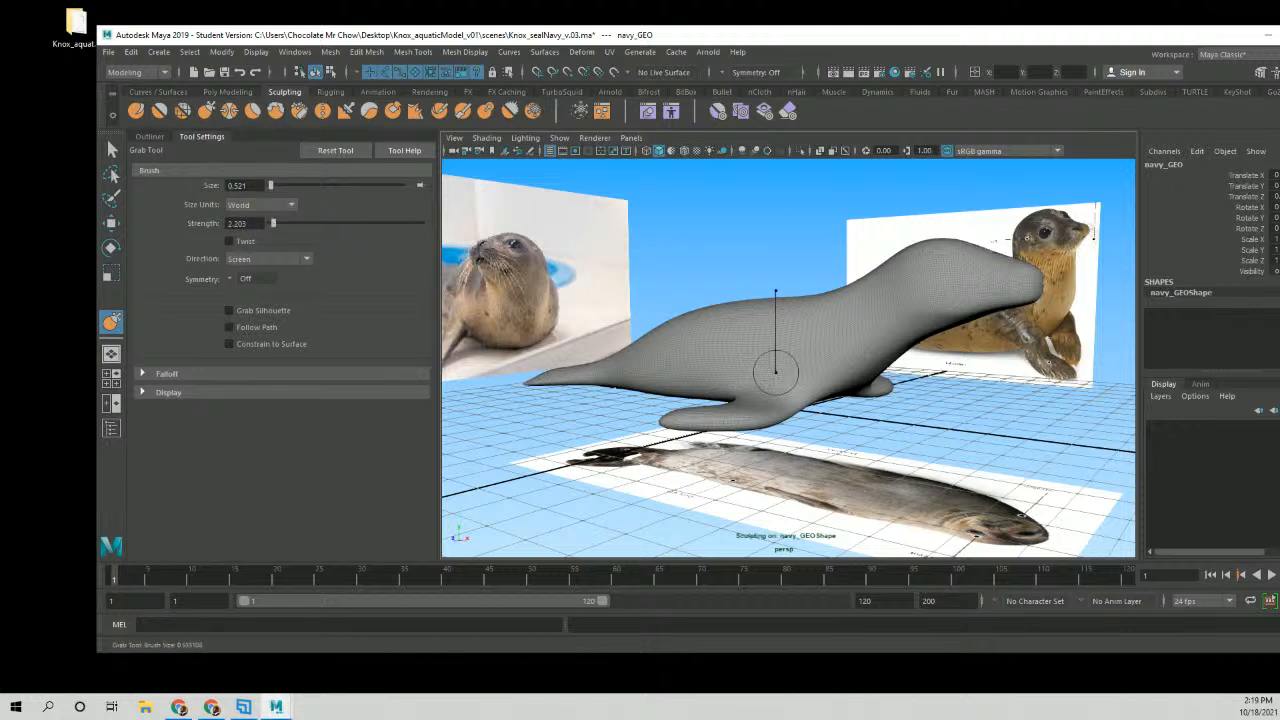
{"action": "left_click_drag", "start_coordinate": [776, 372], "coordinate": [799, 364]}
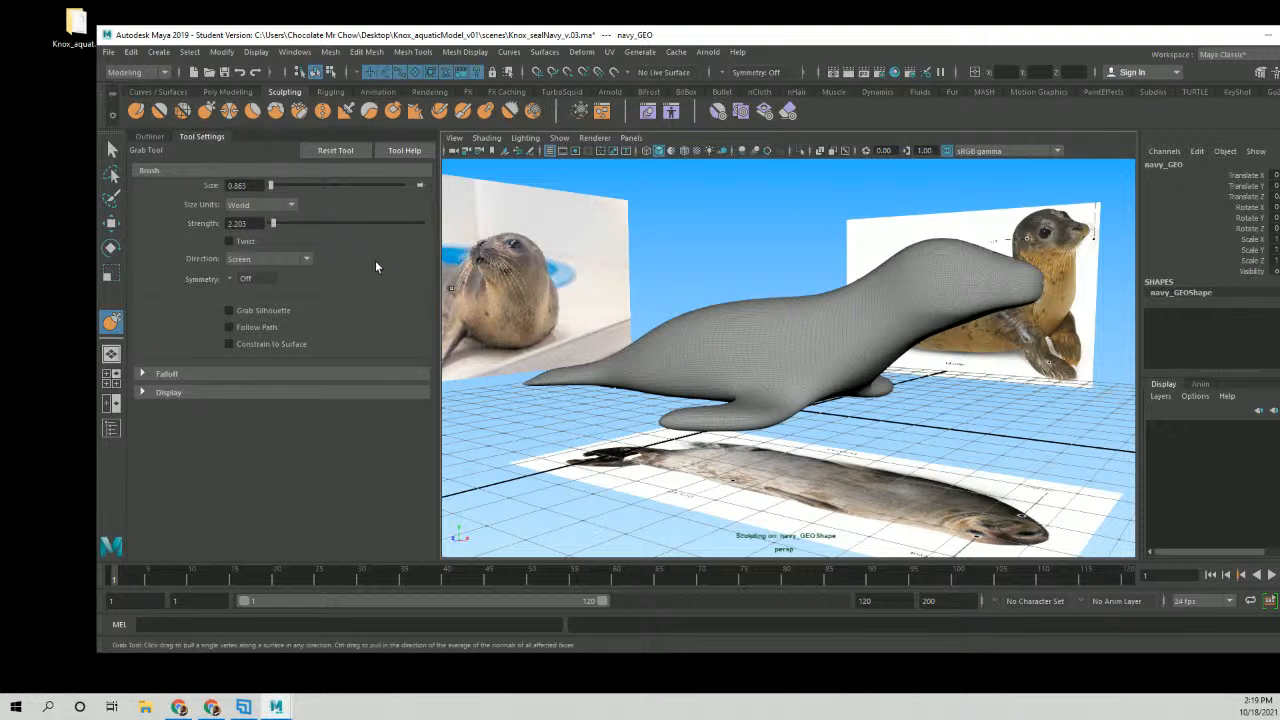
Collapse the tool settings and inspect navy_GEO from the side and front.
{"action": "left_click", "coordinate": [209, 140]}
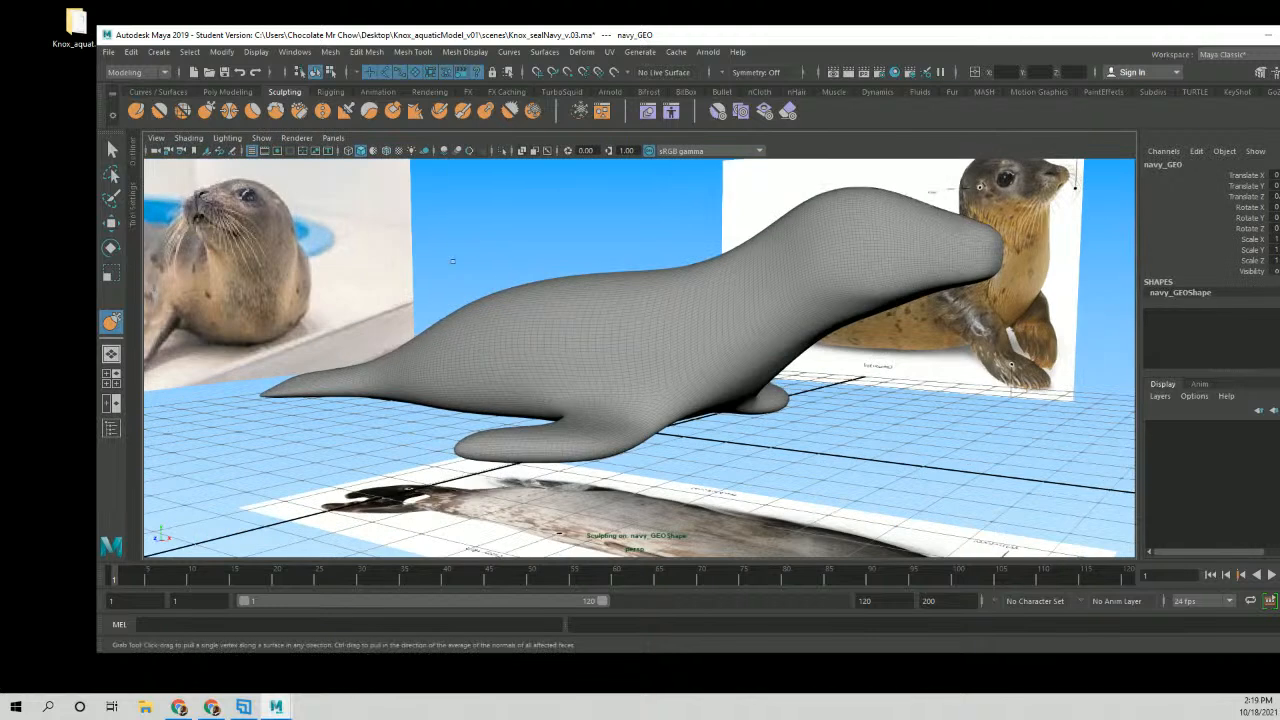
{"action": "middle_click_drag", "start_coordinate": [451, 260], "coordinate": [451, 283], "text": "alt"}
{"action": "scroll", "coordinate": [529, 314], "scroll_direction": "up", "scroll_amount": 1}
{"action": "left_click_drag", "start_coordinate": [535, 314], "coordinate": [580, 332], "text": "alt"}
{"action": "scroll", "coordinate": [790, 318], "scroll_direction": "down", "scroll_amount": 2}
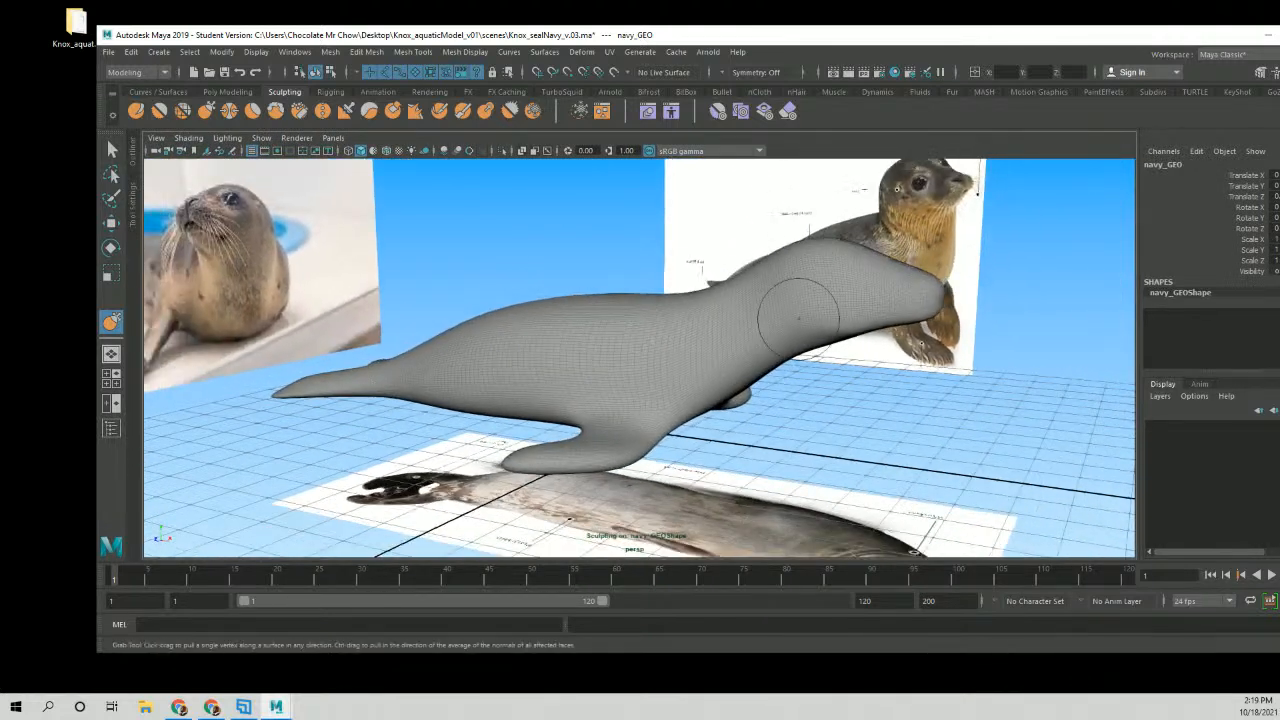
{"action": "left_click_drag", "start_coordinate": [855, 290], "coordinate": [828, 298], "text": "alt"}
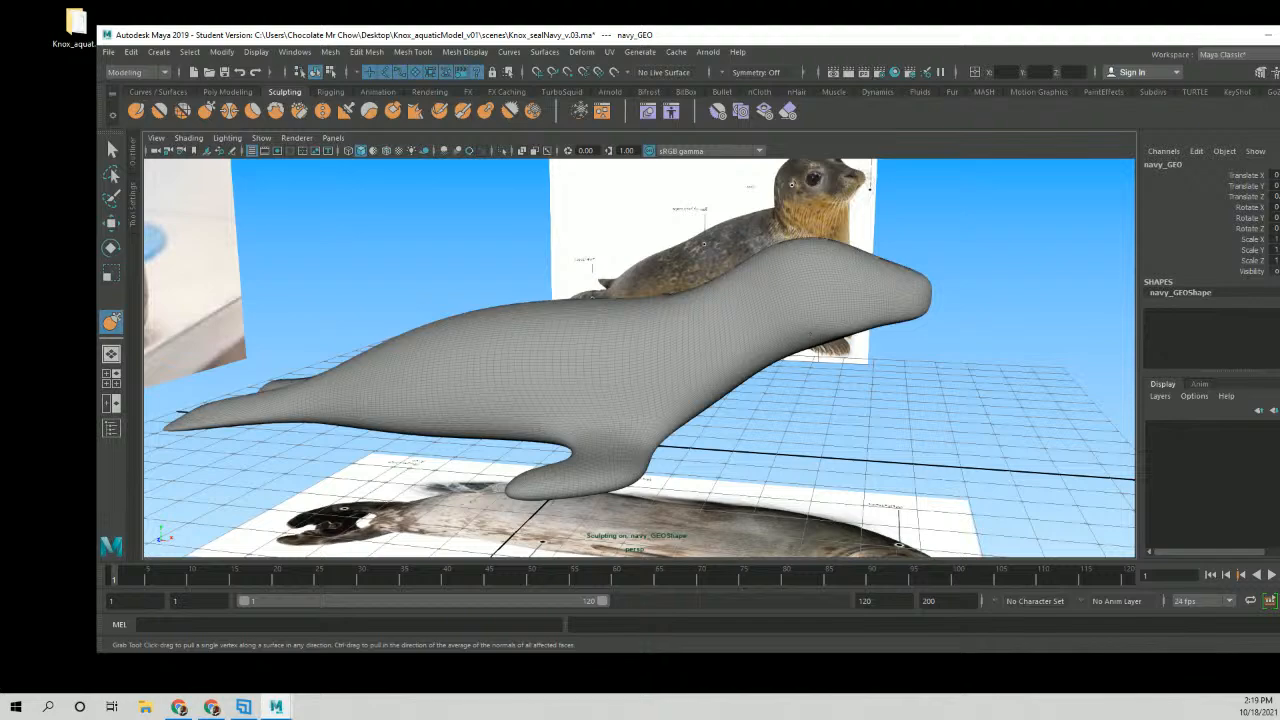
{"action": "left_click_drag", "start_coordinate": [828, 300], "coordinate": [720, 288], "text": "alt"}
{"action": "left_click_drag", "start_coordinate": [818, 314], "coordinate": [793, 316], "text": "alt"}
{"action": "mouse_move", "coordinate": [791, 323]}
{"action": "right_mouse_down", "text": "alt"}
{"action": "mouse_move", "coordinate": [1015, 321]}
{"action": "mouse_move", "coordinate": [629, 251]}
{"action": "right_mouse_up", "text": "alt"}
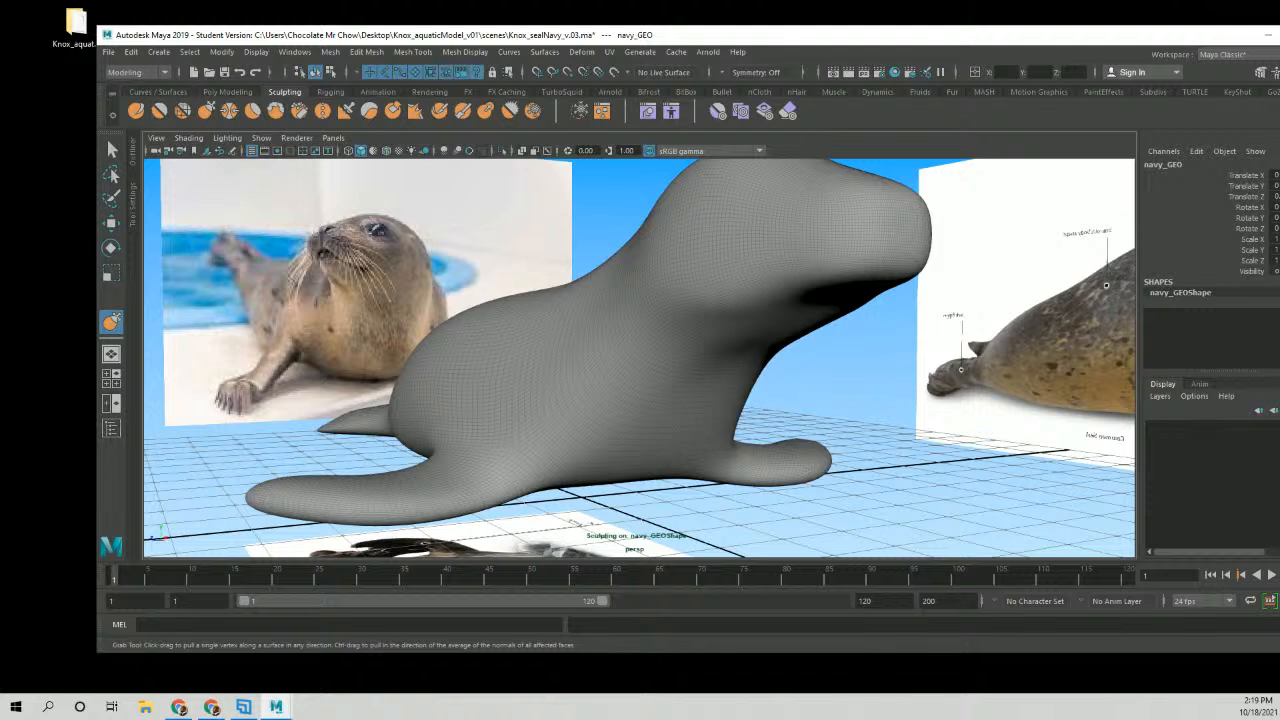
Undo the last two operations on navy_GEO and redo its selection.
{"action": "key", "text": "ctrl+z"}
{"action": "key", "text": "ctrl+z"}
{"action": "key", "text": "ctrl+y"}
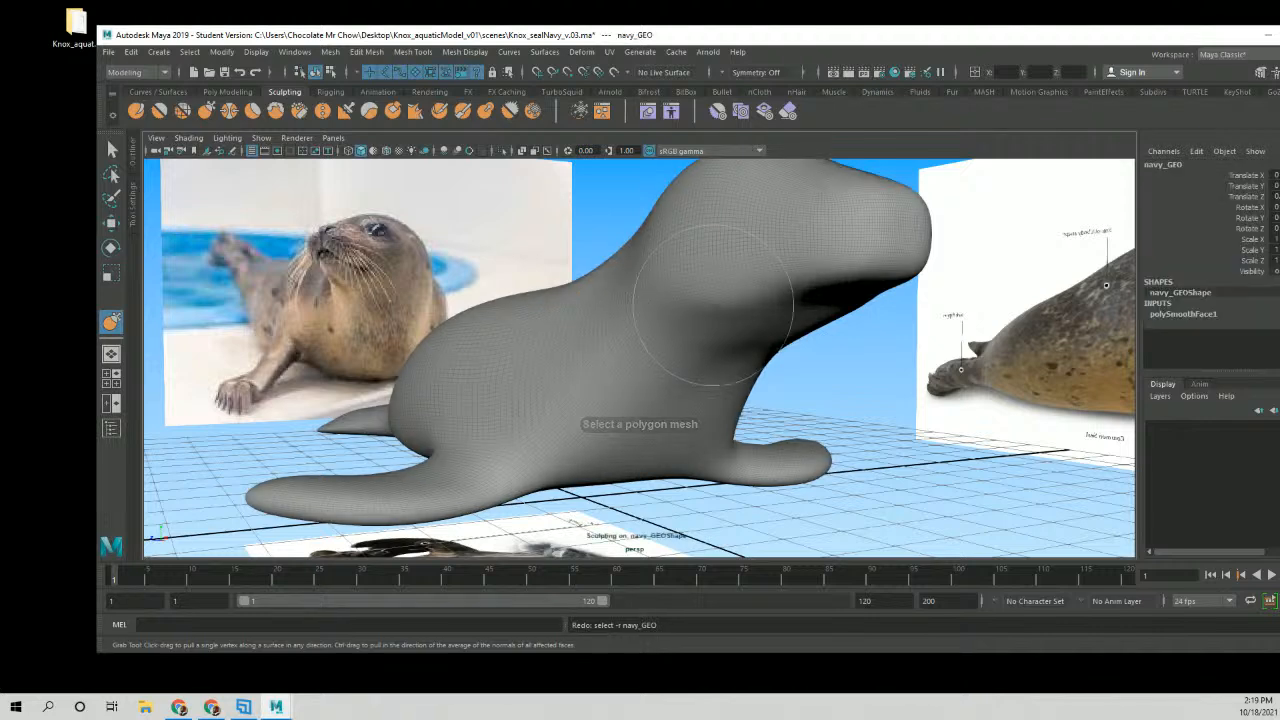
{"action": "middle_click_drag", "start_coordinate": [622, 278], "coordinate": [575, 282], "text": "alt"}
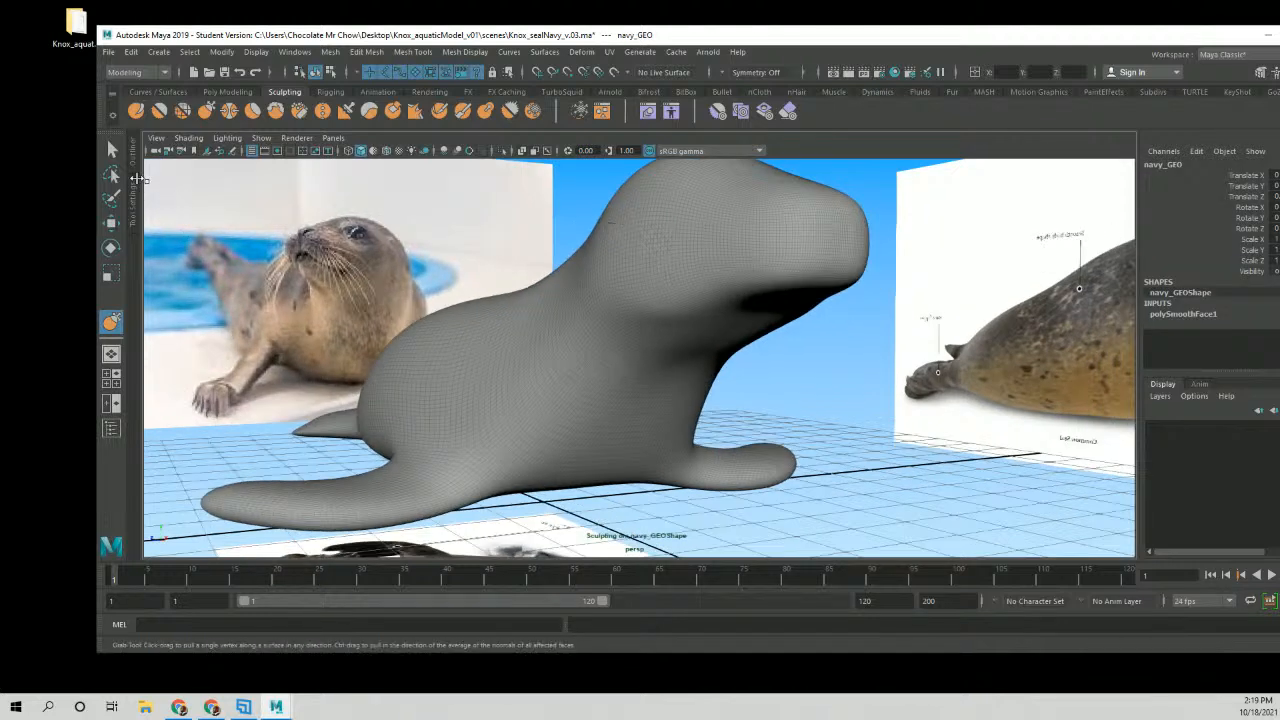
Reopen the tool settings, raise the Grab strength to 45.374, and try a grab stroke on navy_GEO before undoing it.
{"action": "left_click", "coordinate": [139, 208]}
{"action": "left_click_drag", "start_coordinate": [277, 223], "coordinate": [342, 224]}
{"action": "mouse_move", "coordinate": [800, 331]}
{"action": "left_mouse_down"}
{"action": "mouse_move", "coordinate": [809, 383]}
{"action": "mouse_move", "coordinate": [788, 328]}
{"action": "mouse_move", "coordinate": [808, 360]}
{"action": "mouse_move", "coordinate": [810, 347]}
{"action": "mouse_move", "coordinate": [714, 304]}
{"action": "mouse_move", "coordinate": [702, 308]}
{"action": "mouse_move", "coordinate": [777, 349]}
{"action": "mouse_move", "coordinate": [788, 342]}
{"action": "mouse_move", "coordinate": [737, 314]}
{"action": "mouse_move", "coordinate": [760, 346]}
{"action": "mouse_move", "coordinate": [680, 320]}
{"action": "left_mouse_up"}
{"action": "key", "text": "ctrl+z"}
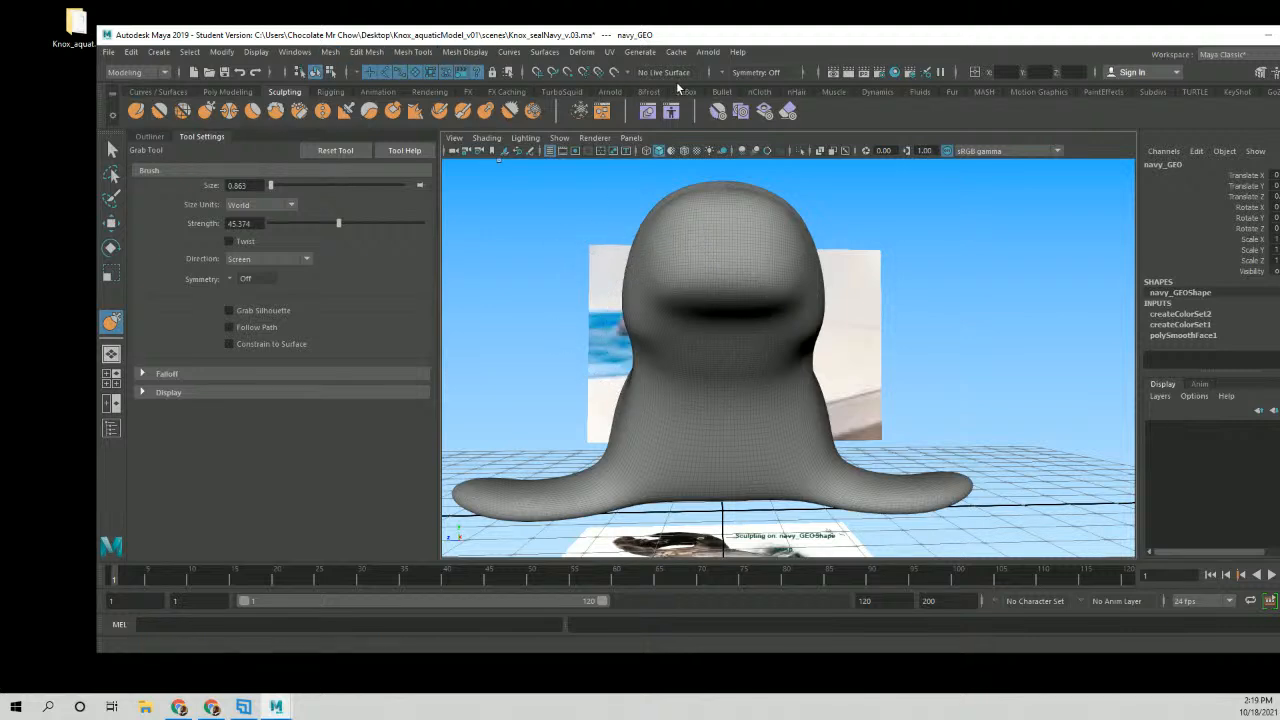
Set the sculpting symmetry to World Z and check its orientation on navy_GEO from the front.
{"action": "left_click_drag", "start_coordinate": [748, 176], "coordinate": [745, 232], "text": "alt"}
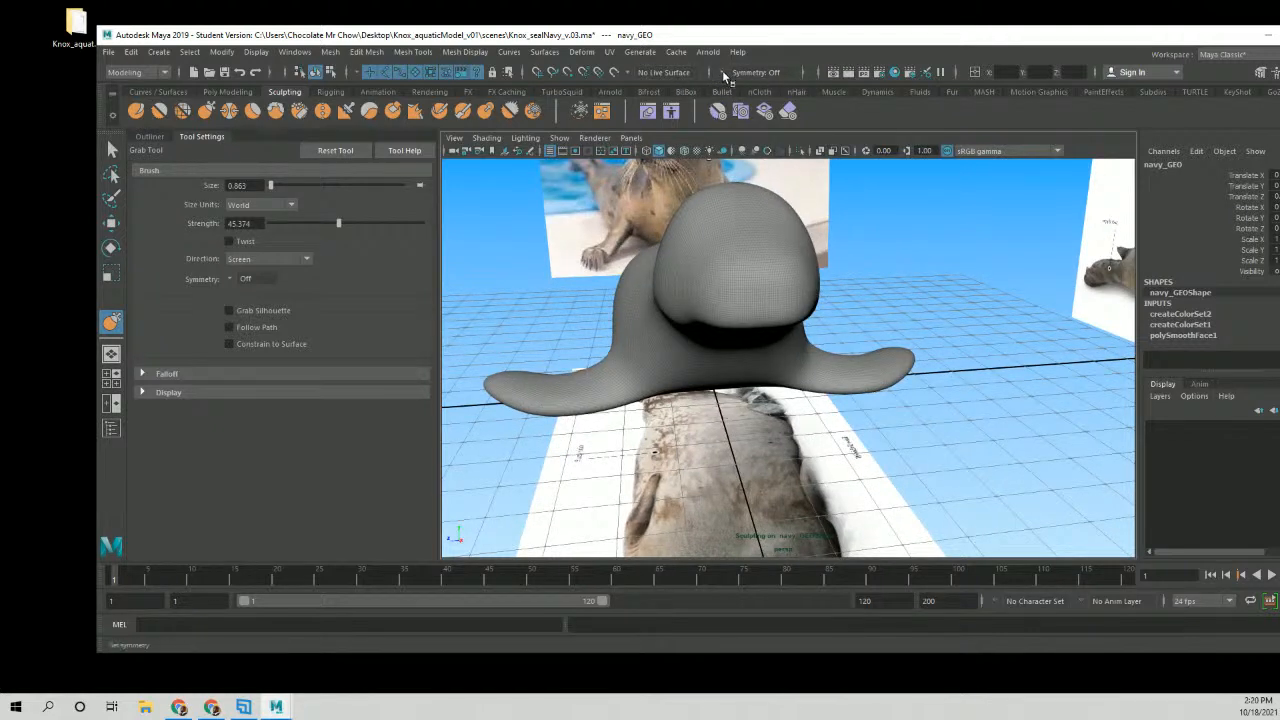
{"action": "left_click", "coordinate": [722, 72]}
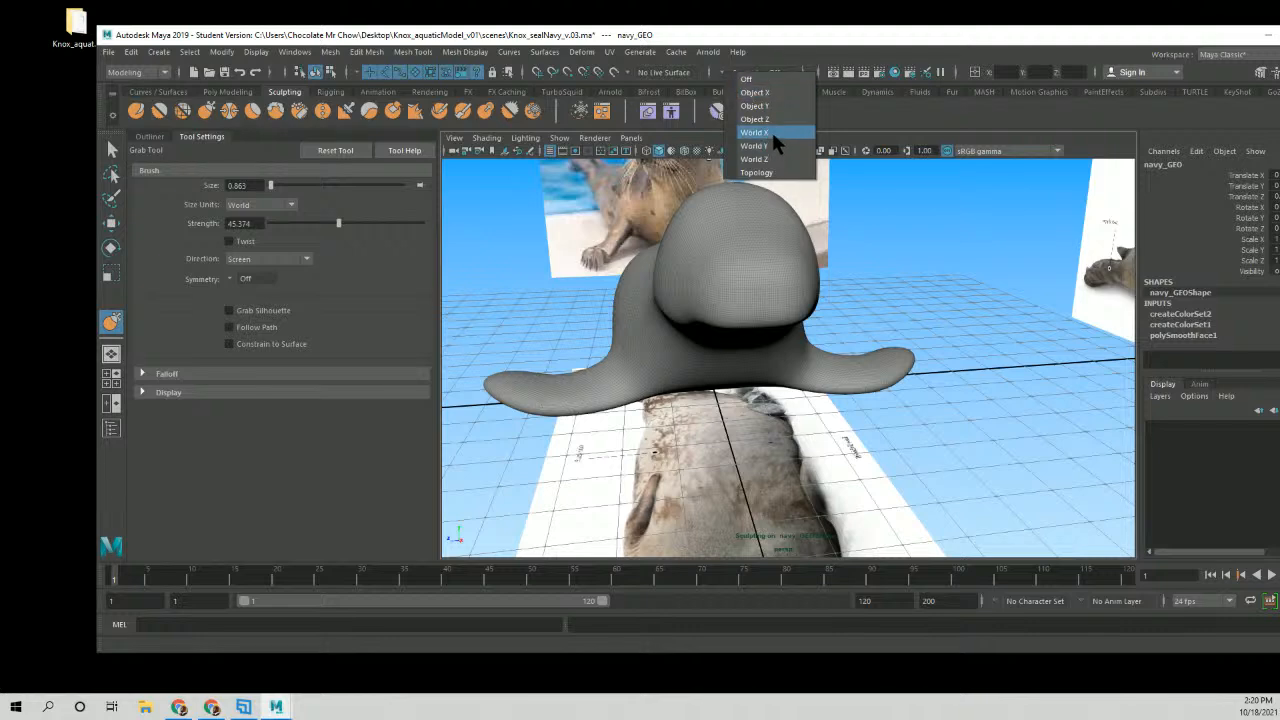
{"action": "left_click", "coordinate": [776, 162]}
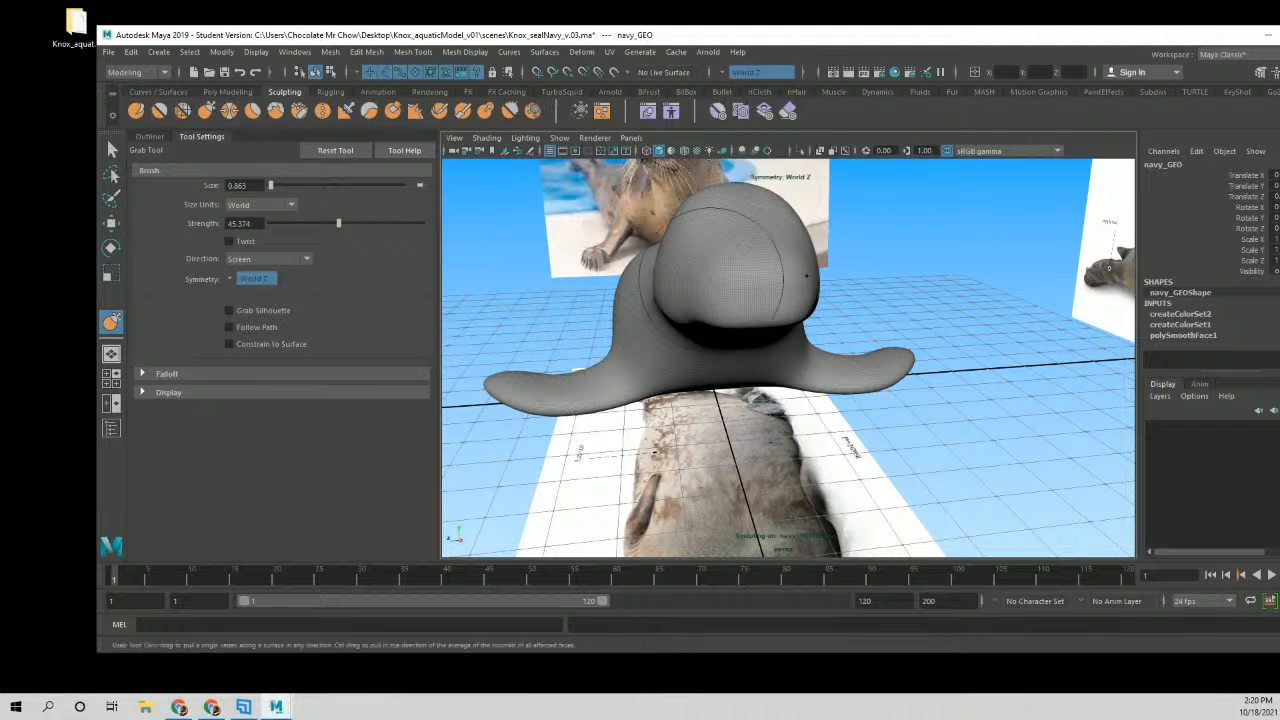
{"action": "mouse_move", "coordinate": [801, 275]}
{"action": "left_mouse_down", "text": "alt"}
{"action": "mouse_move", "coordinate": [723, 274]}
{"action": "mouse_move", "coordinate": [808, 283]}
{"action": "mouse_move", "coordinate": [846, 320]}
{"action": "mouse_move", "coordinate": [745, 325]}
{"action": "mouse_move", "coordinate": [740, 350]}
{"action": "left_mouse_up", "text": "alt"}
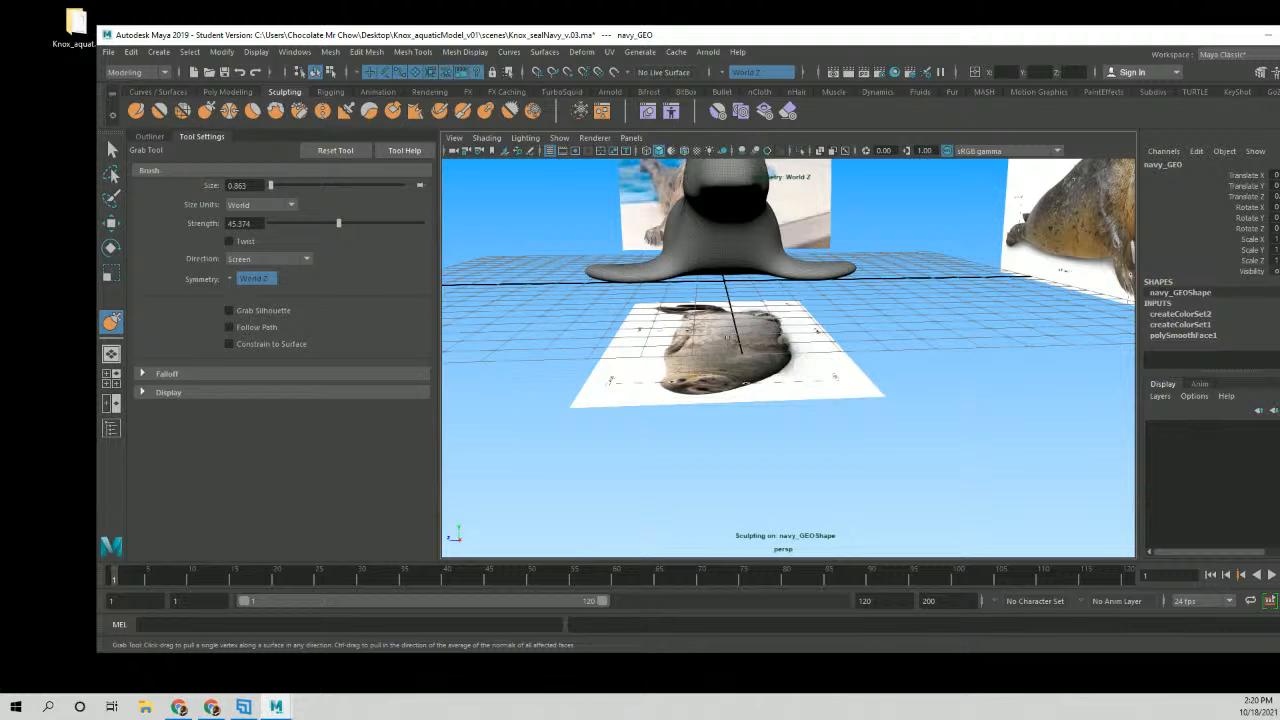
{"action": "left_click_drag", "start_coordinate": [742, 310], "coordinate": [700, 290], "text": "alt"}
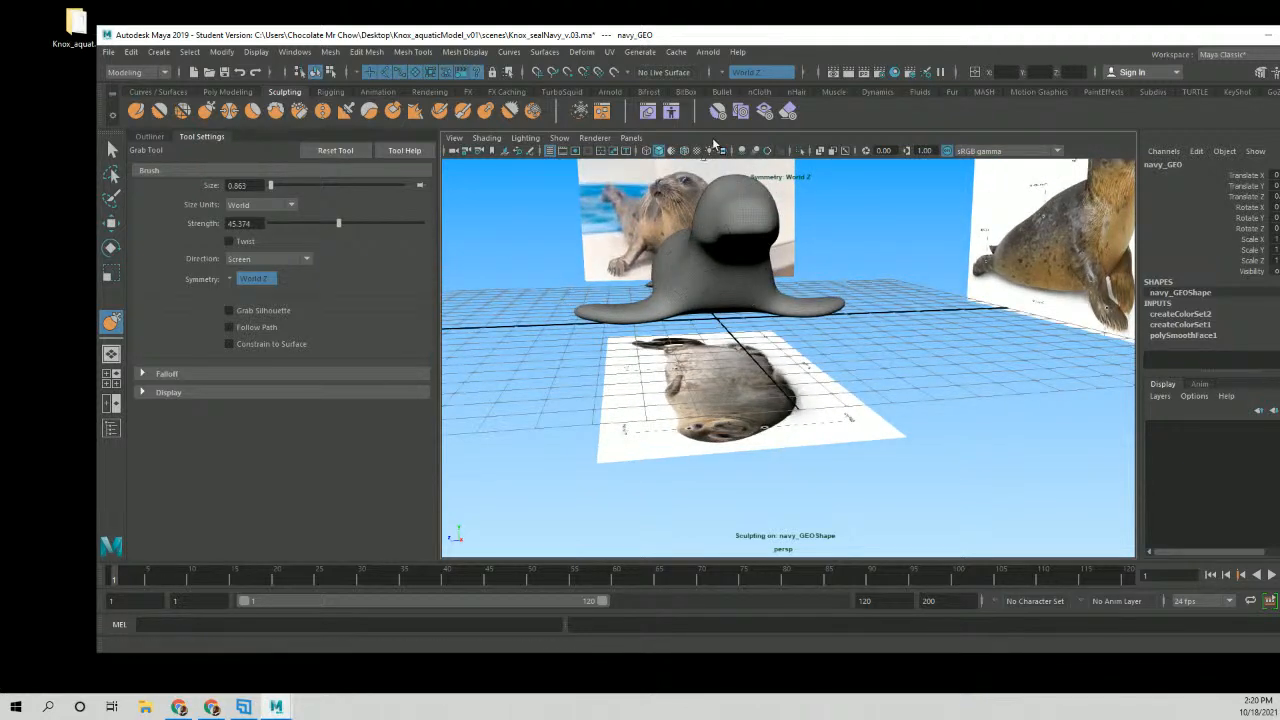
Turn the sculpting symmetry off, try Object X instead, and check its orientation on the head of navy_GEO.
{"action": "left_click", "coordinate": [734, 71]}
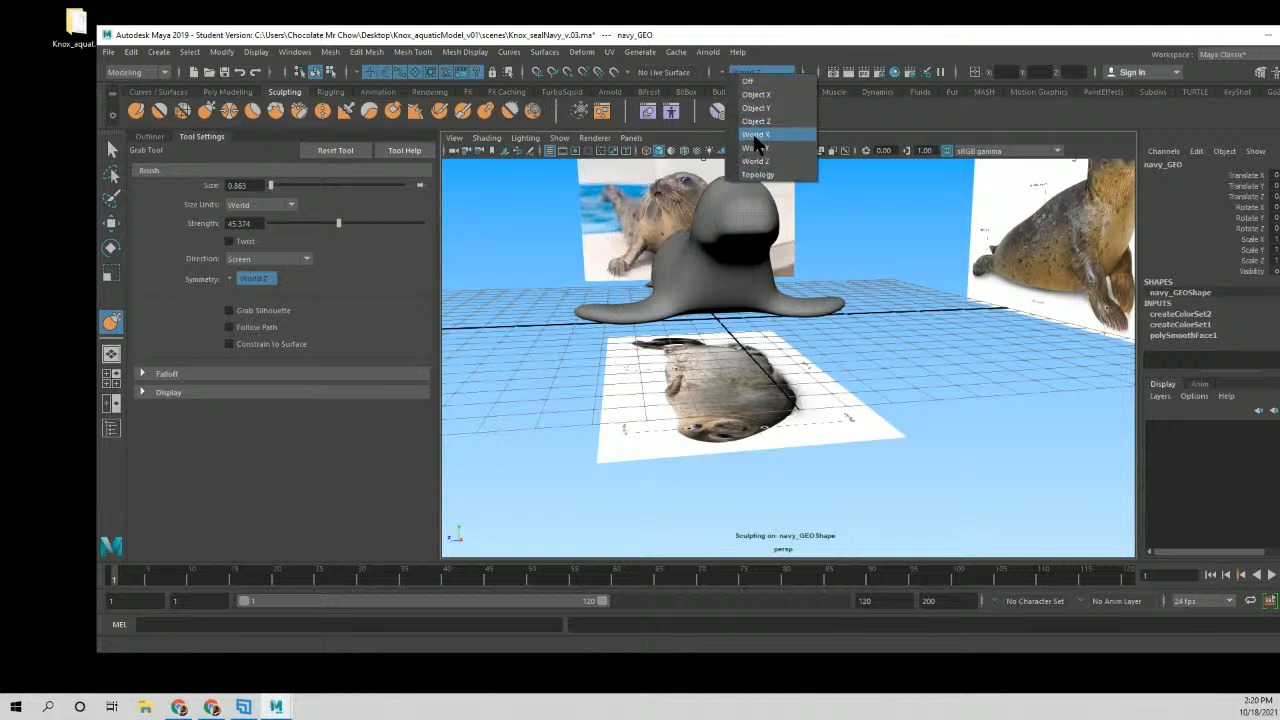
{"action": "left_click", "coordinate": [751, 82]}
{"action": "left_click", "coordinate": [752, 75]}
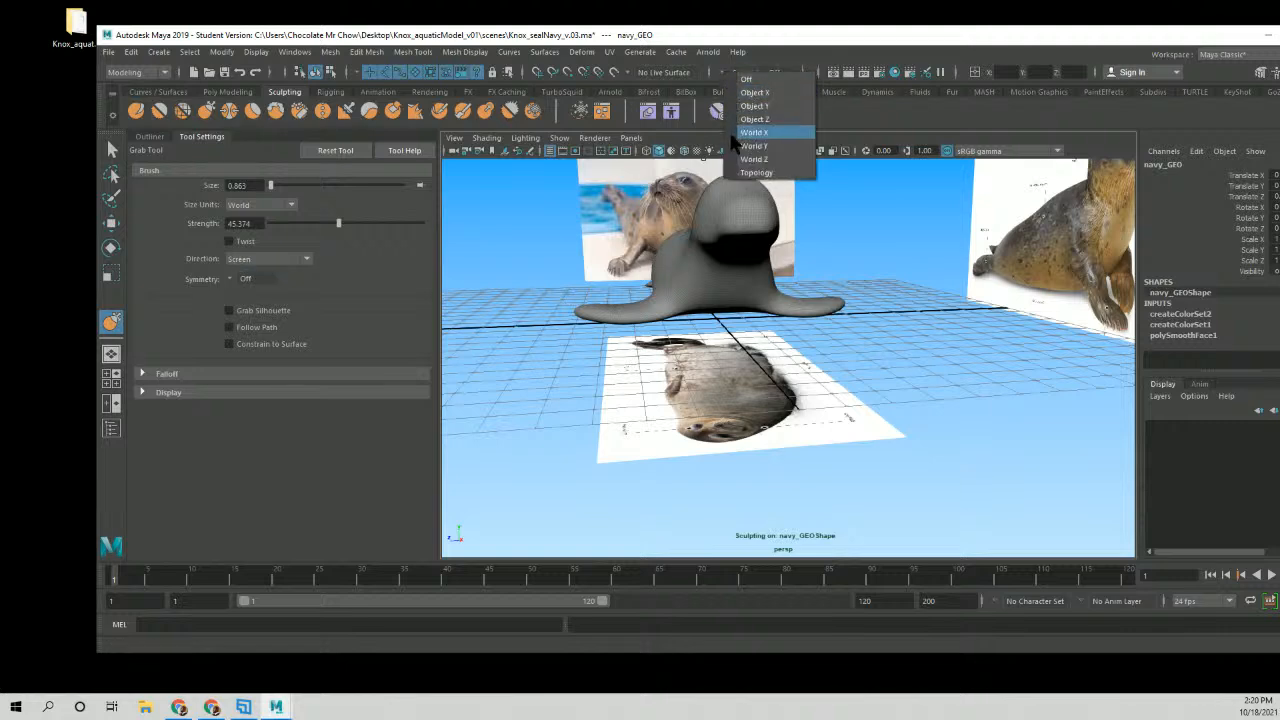
{"action": "left_click", "coordinate": [758, 95]}
{"action": "left_click_drag", "start_coordinate": [797, 192], "coordinate": [775, 197], "text": "alt"}
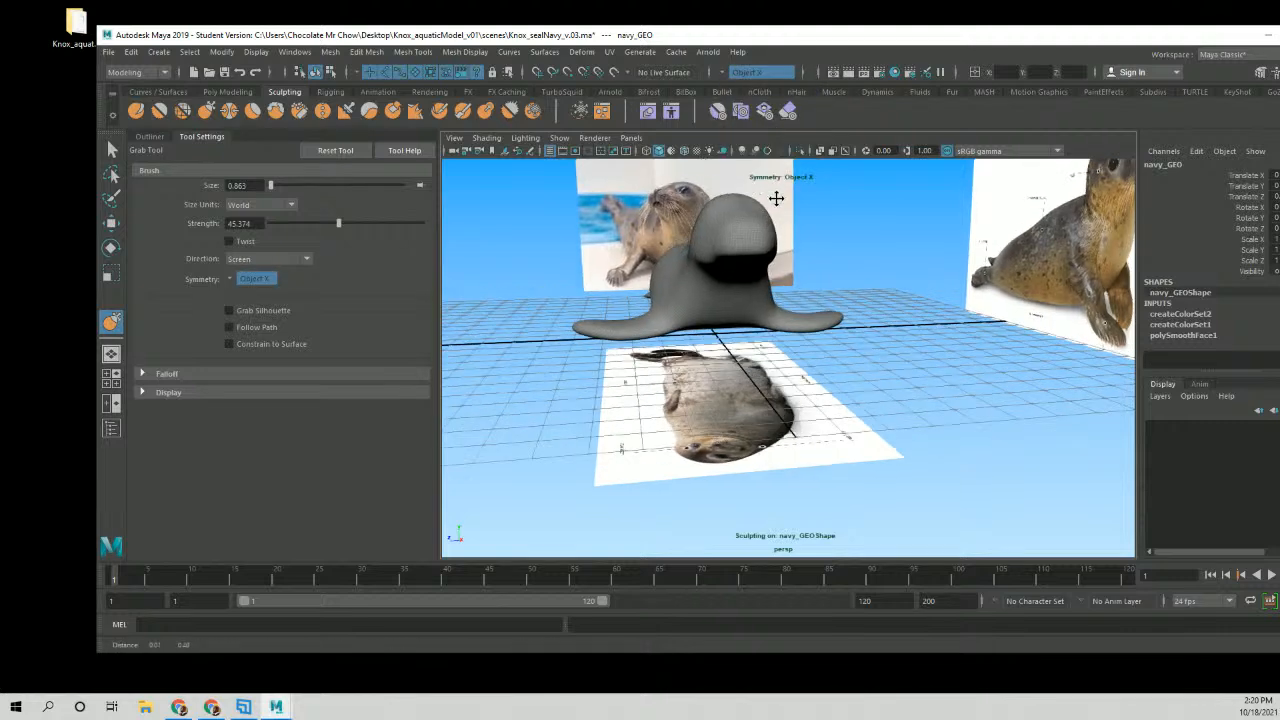
{"action": "right_click_drag", "start_coordinate": [775, 197], "coordinate": [734, 271], "text": "alt"}
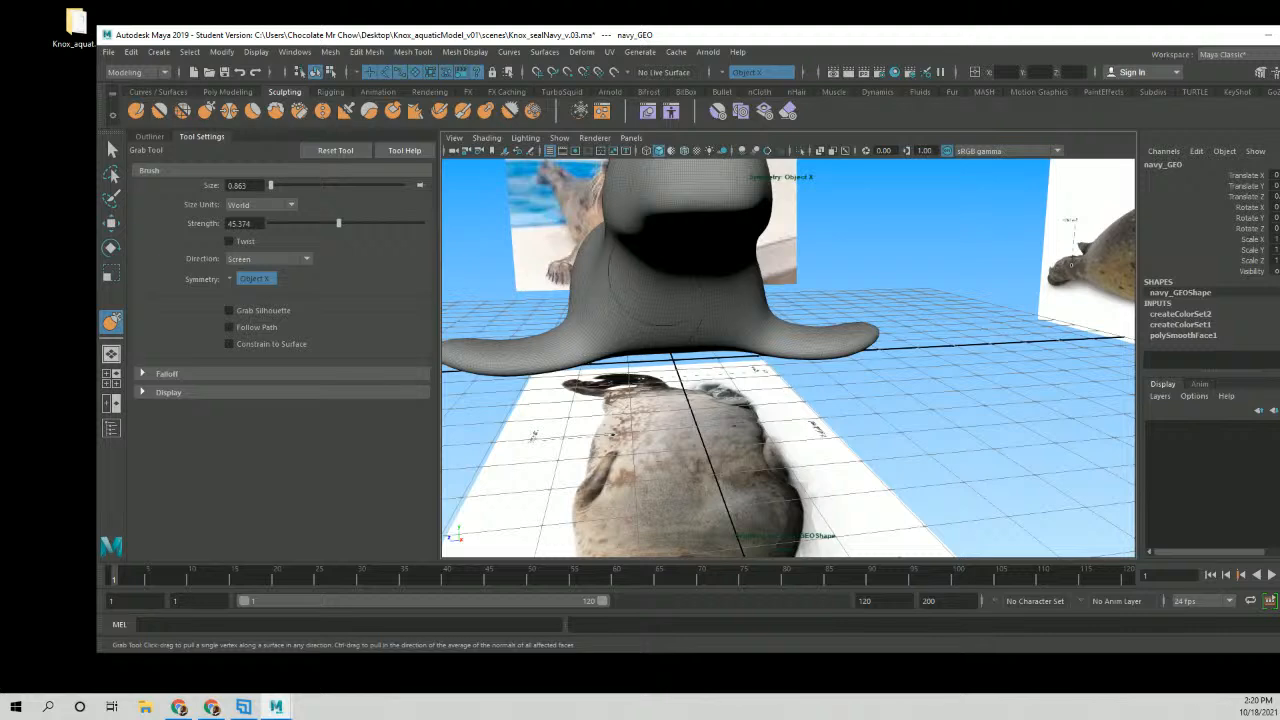
{"action": "left_click_drag", "start_coordinate": [614, 272], "coordinate": [700, 225], "text": "alt"}
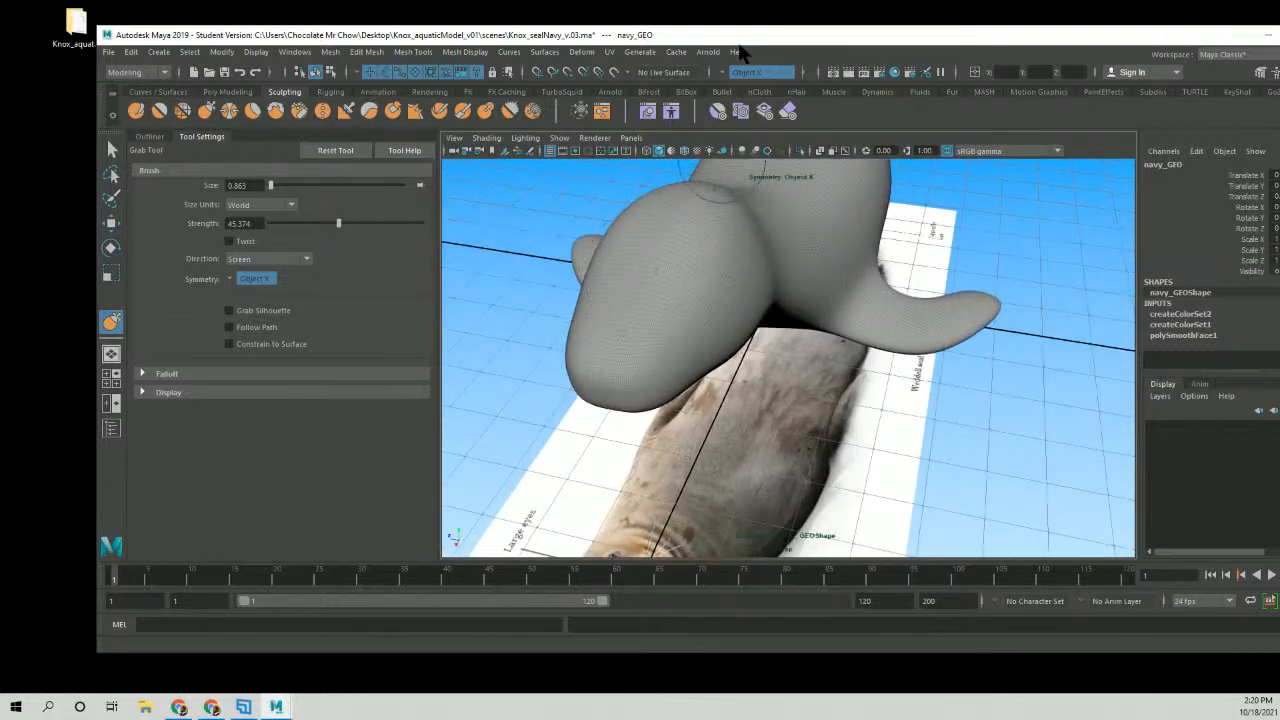
Try the Object Z symmetry and check how the brush mirrors on navy_GEO from the front and side.
{"action": "left_click", "coordinate": [752, 72]}
{"action": "left_click", "coordinate": [756, 116]}
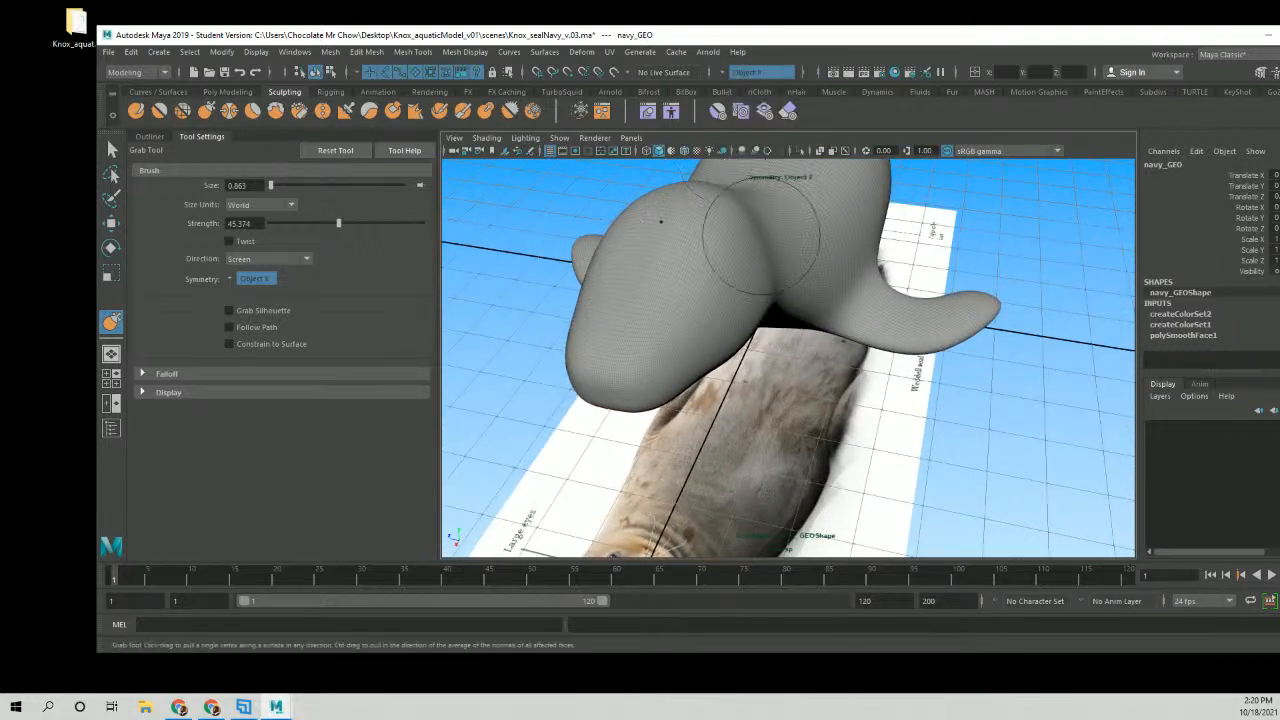
{"action": "left_click_drag", "start_coordinate": [798, 217], "coordinate": [787, 247], "text": "alt"}
{"action": "left_click_drag", "start_coordinate": [763, 335], "coordinate": [771, 306], "text": "alt"}
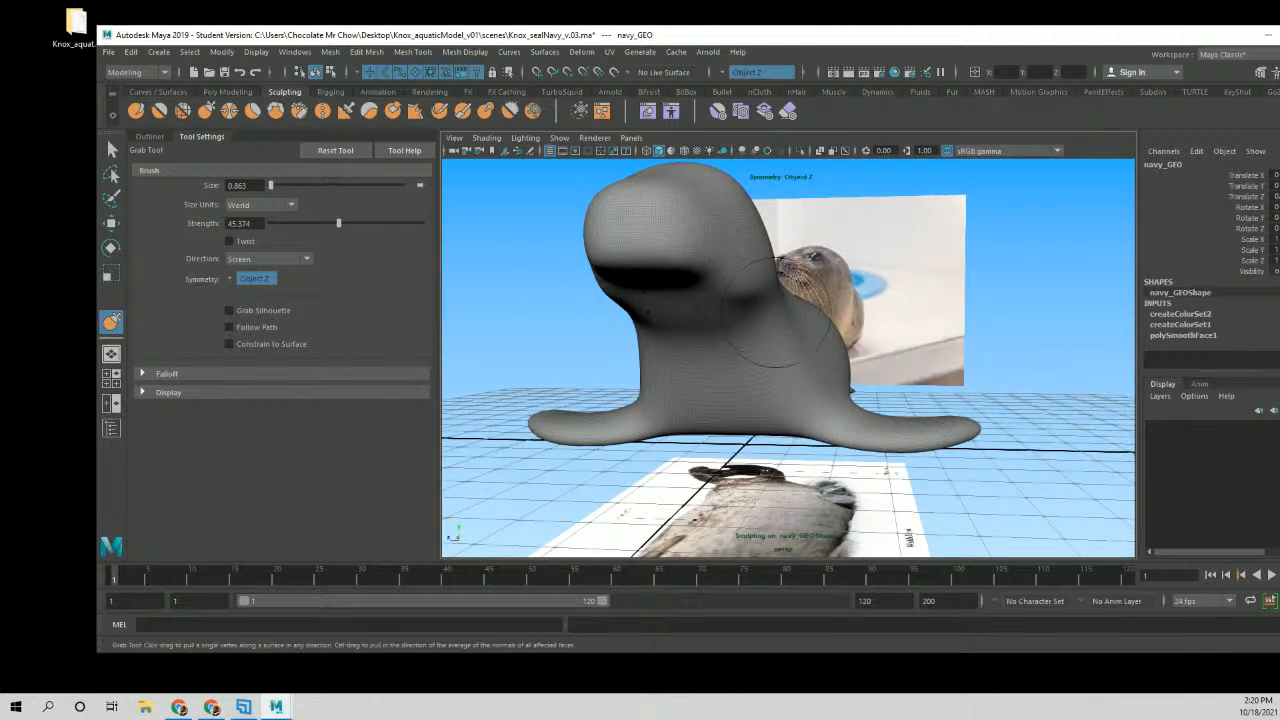
{"action": "left_click_drag", "start_coordinate": [766, 337], "coordinate": [709, 377], "text": "alt"}
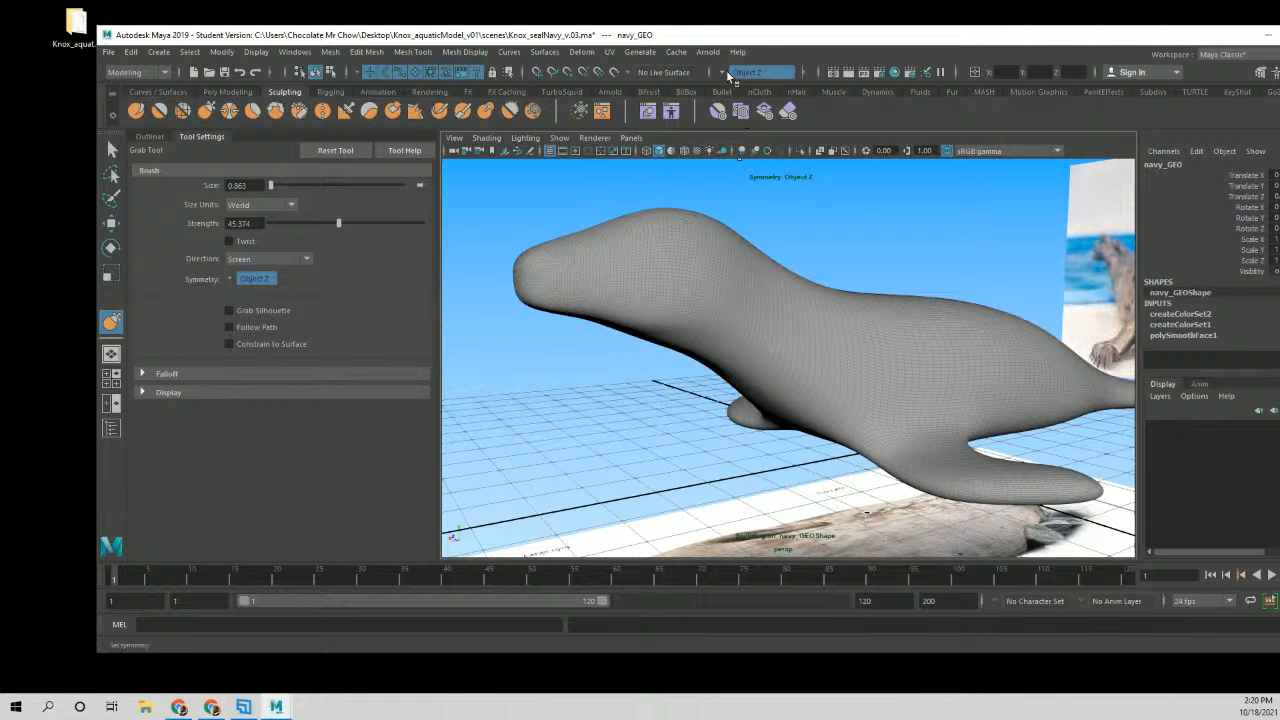
Set the sculpting symmetry back to World Z and check it across the seal's head.
{"action": "left_click", "coordinate": [762, 72]}
{"action": "left_click", "coordinate": [784, 159]}
{"action": "left_click_drag", "start_coordinate": [603, 266], "coordinate": [1020, 285], "text": "alt"}
{"action": "left_click_drag", "start_coordinate": [792, 281], "coordinate": [850, 276], "text": "alt"}
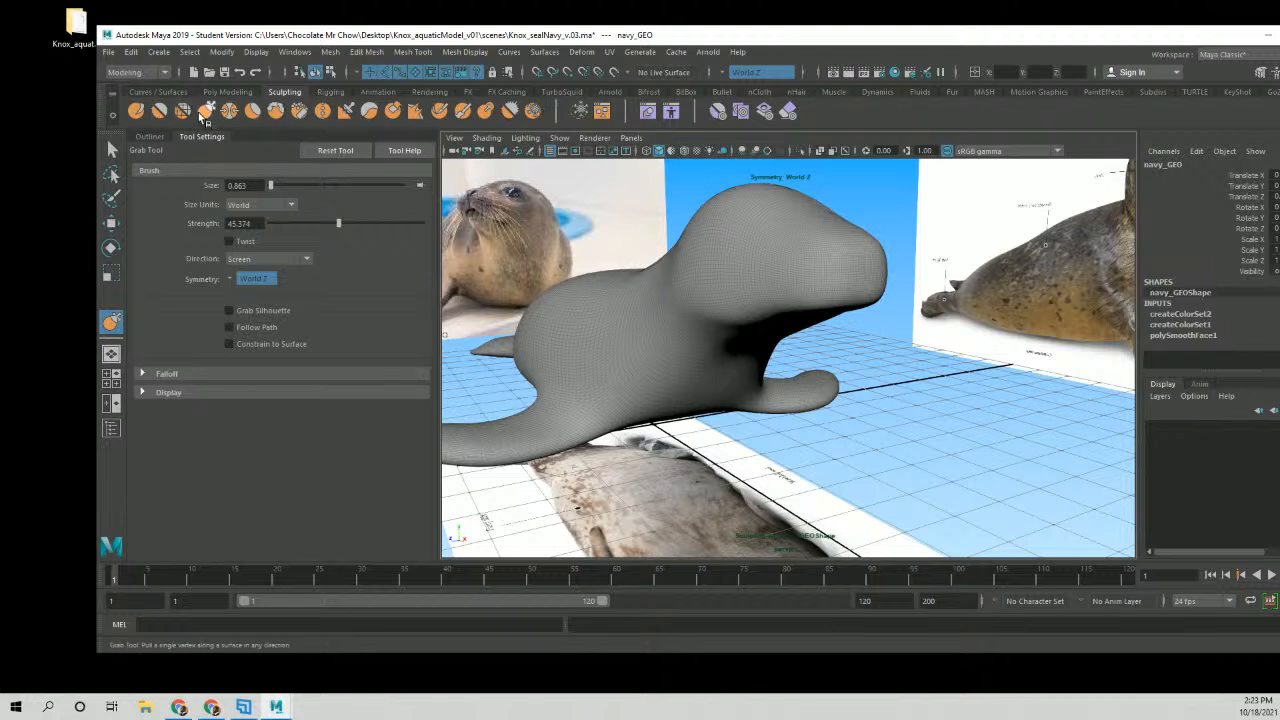
Switch to the Flatten tool to view its settings and return to the Grab tool.
{"action": "left_click", "coordinate": [252, 111]}
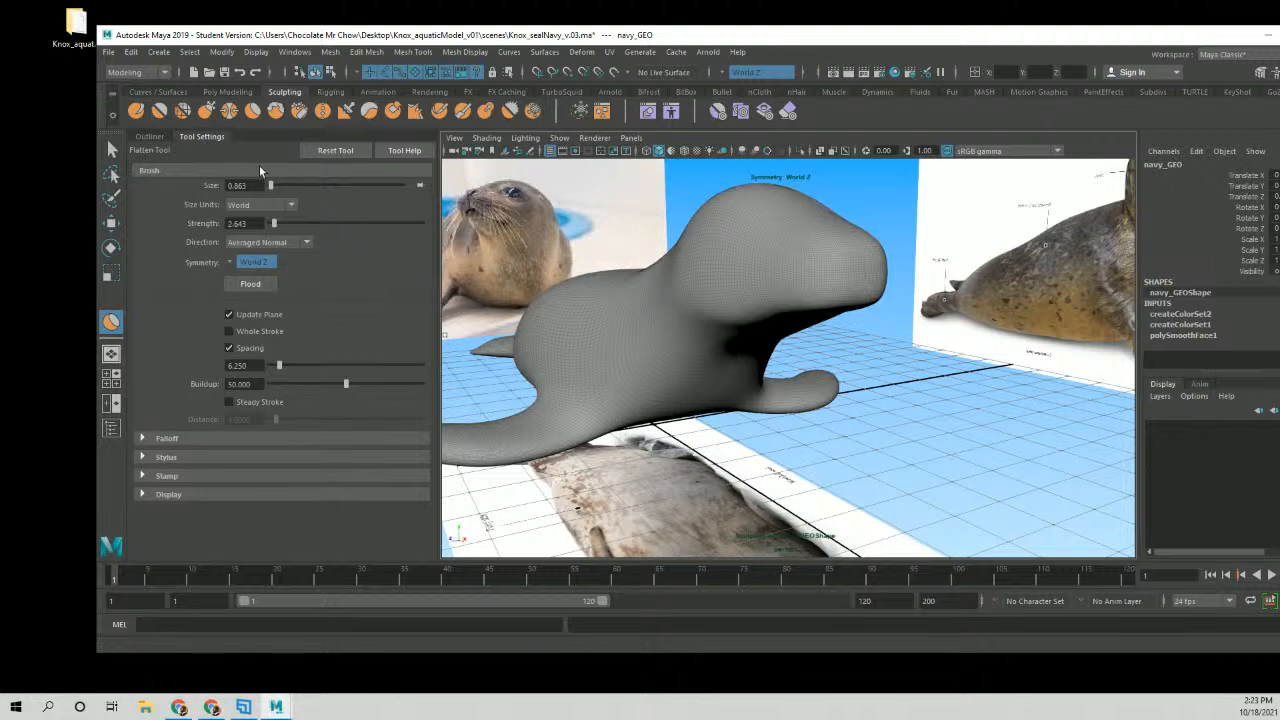
{"action": "left_click", "coordinate": [206, 111]}
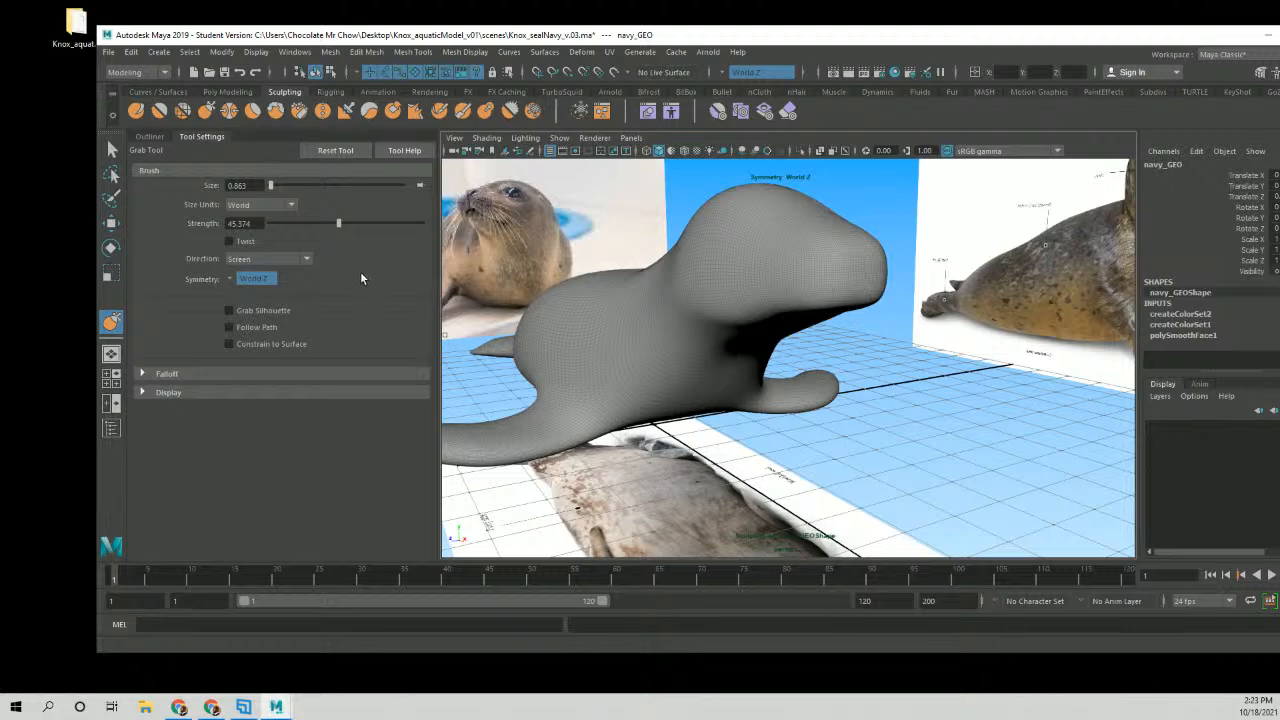
{"action": "mouse_move", "coordinate": [720, 290]}
{"action": "left_mouse_down", "text": "alt"}
{"action": "mouse_move", "coordinate": [735, 300]}
{"action": "mouse_move", "coordinate": [771, 286]}
{"action": "mouse_move", "coordinate": [763, 331]}
{"action": "mouse_move", "coordinate": [729, 300]}
{"action": "mouse_move", "coordinate": [737, 343]}
{"action": "mouse_move", "coordinate": [700, 306]}
{"action": "left_mouse_up", "text": "alt"}
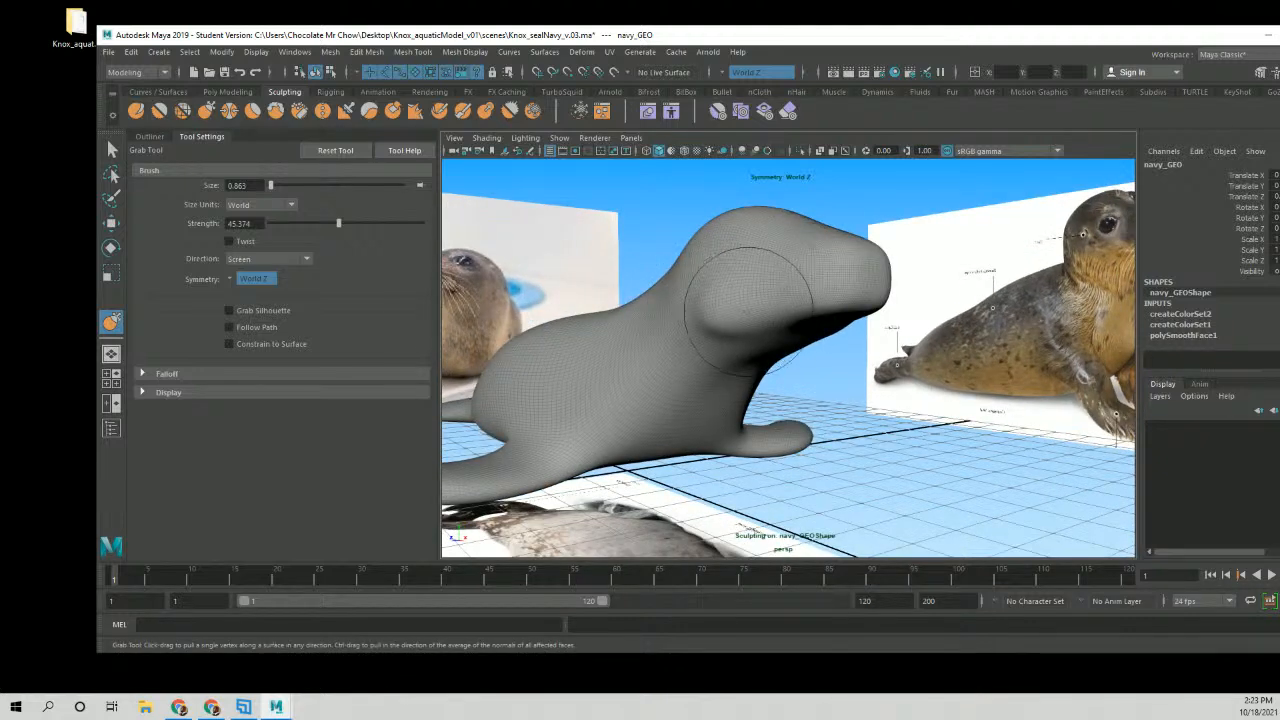
{"action": "mouse_move", "coordinate": [758, 298]}
{"action": "left_mouse_down", "text": "alt"}
{"action": "mouse_move", "coordinate": [720, 289]}
{"action": "mouse_move", "coordinate": [716, 270]}
{"action": "mouse_move", "coordinate": [714, 243]}
{"action": "mouse_move", "coordinate": [744, 221]}
{"action": "mouse_move", "coordinate": [754, 289]}
{"action": "mouse_move", "coordinate": [711, 314]}
{"action": "mouse_move", "coordinate": [765, 284]}
{"action": "mouse_move", "coordinate": [774, 310]}
{"action": "left_mouse_up", "text": "alt"}
Enlarge the Grab brush size to 1.340 and compare the seal's head with the reference from the side and front.
{"action": "key", "text": "b"}
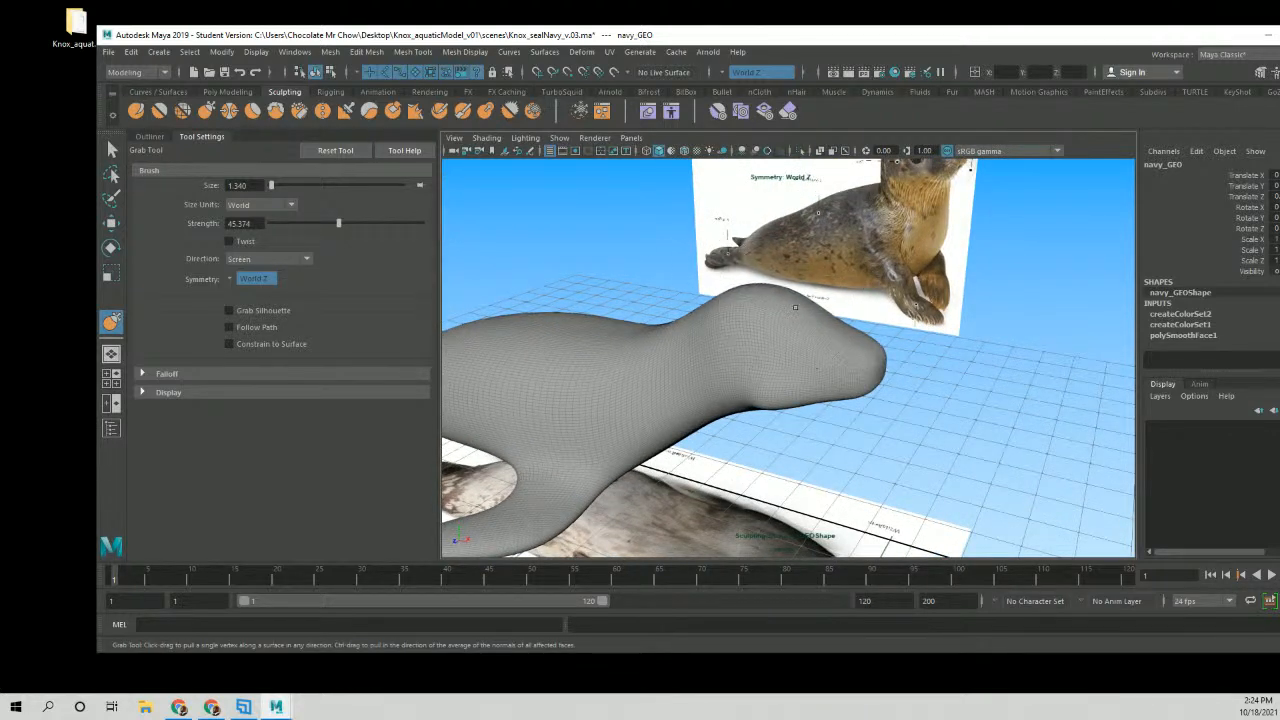
{"action": "mouse_move", "coordinate": [830, 305]}
{"action": "left_mouse_down", "text": "alt"}
{"action": "mouse_move", "coordinate": [818, 322]}
{"action": "mouse_move", "coordinate": [831, 322]}
{"action": "left_mouse_up", "text": "alt"}
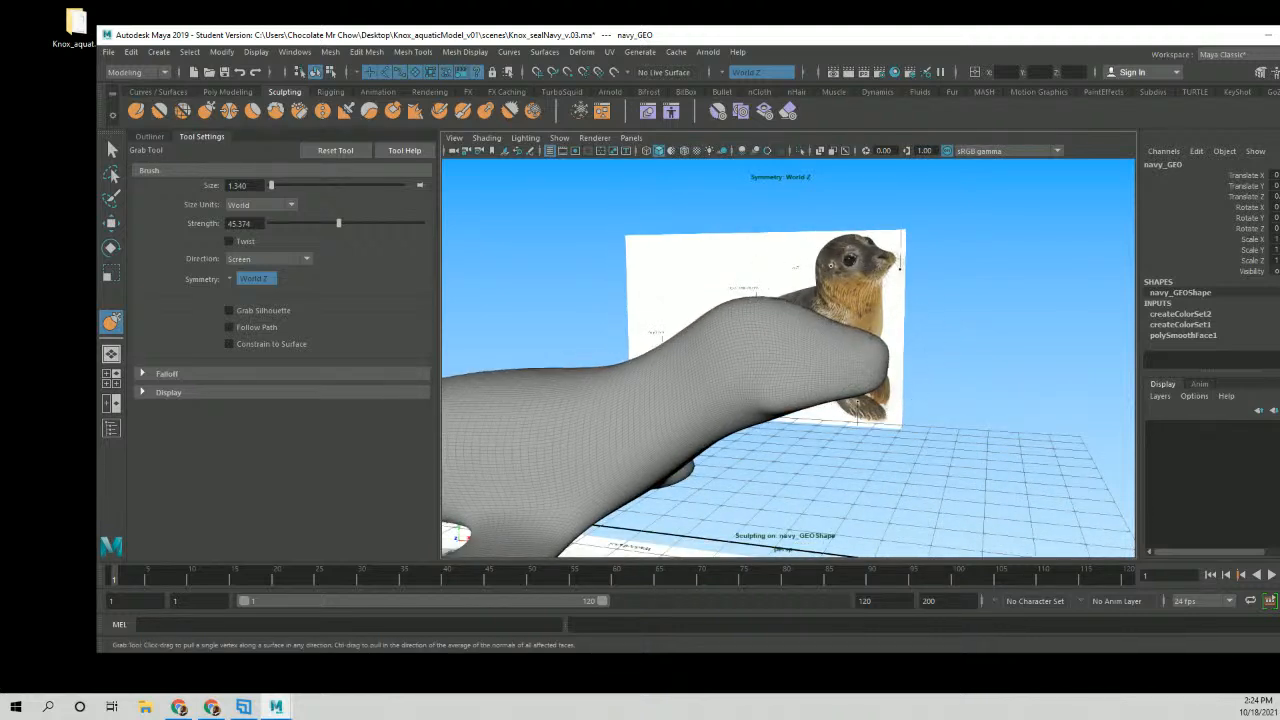
{"action": "left_click_drag", "start_coordinate": [866, 350], "coordinate": [786, 323], "text": "alt"}
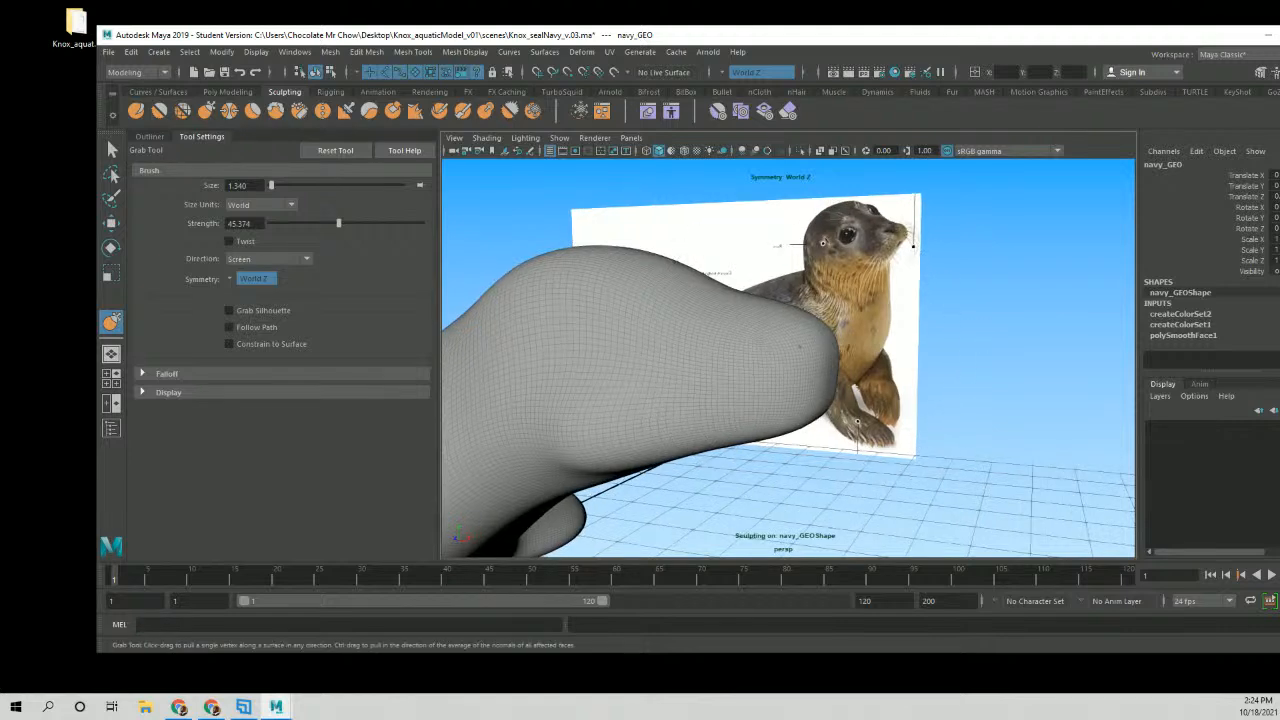
{"action": "left_click_drag", "start_coordinate": [890, 318], "coordinate": [707, 455], "text": "alt"}
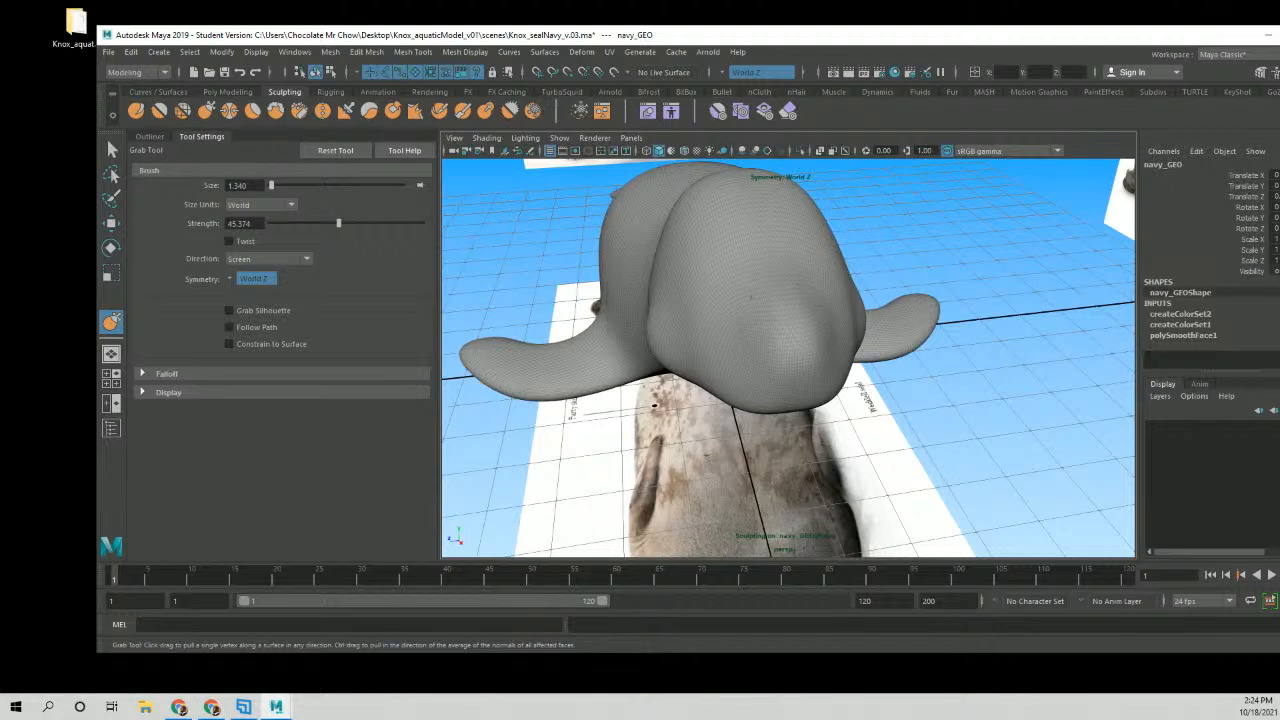
{"action": "left_click_drag", "start_coordinate": [799, 262], "coordinate": [822, 307], "text": "alt"}
{"action": "right_click_drag", "start_coordinate": [772, 308], "coordinate": [840, 314], "text": "alt"}
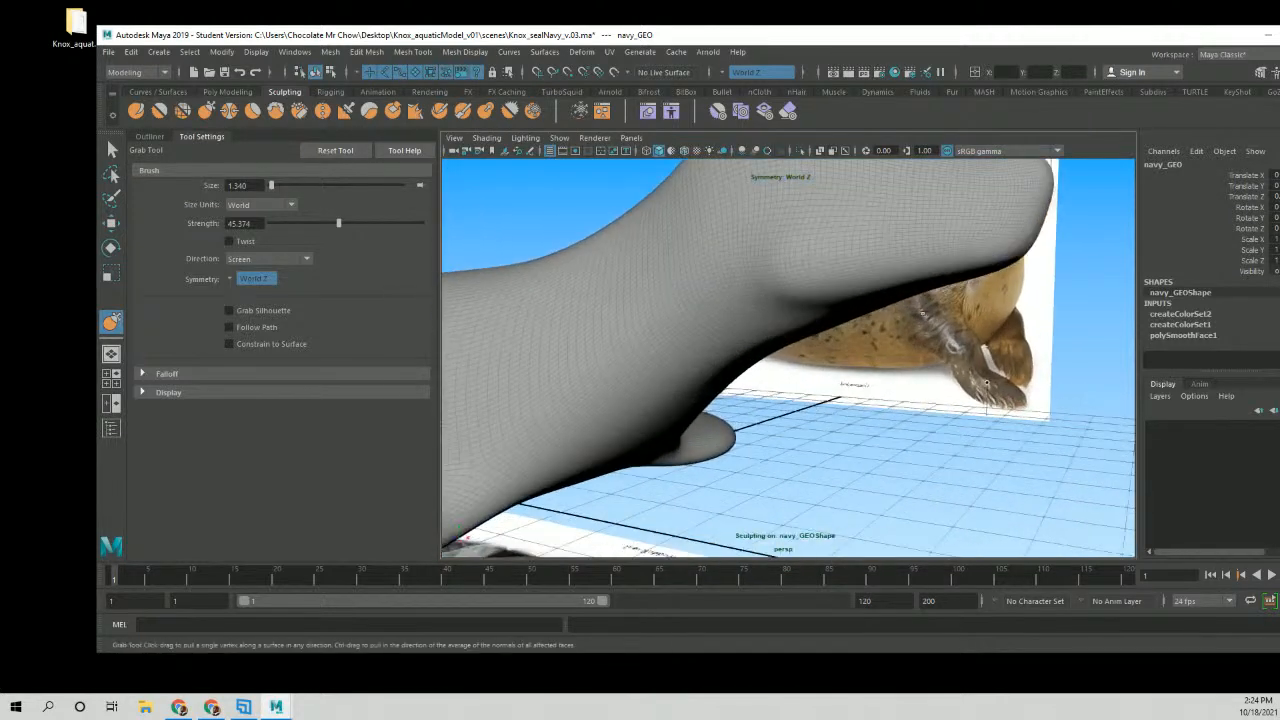
{"action": "middle_click_drag", "start_coordinate": [840, 314], "coordinate": [835, 357], "text": "alt"}
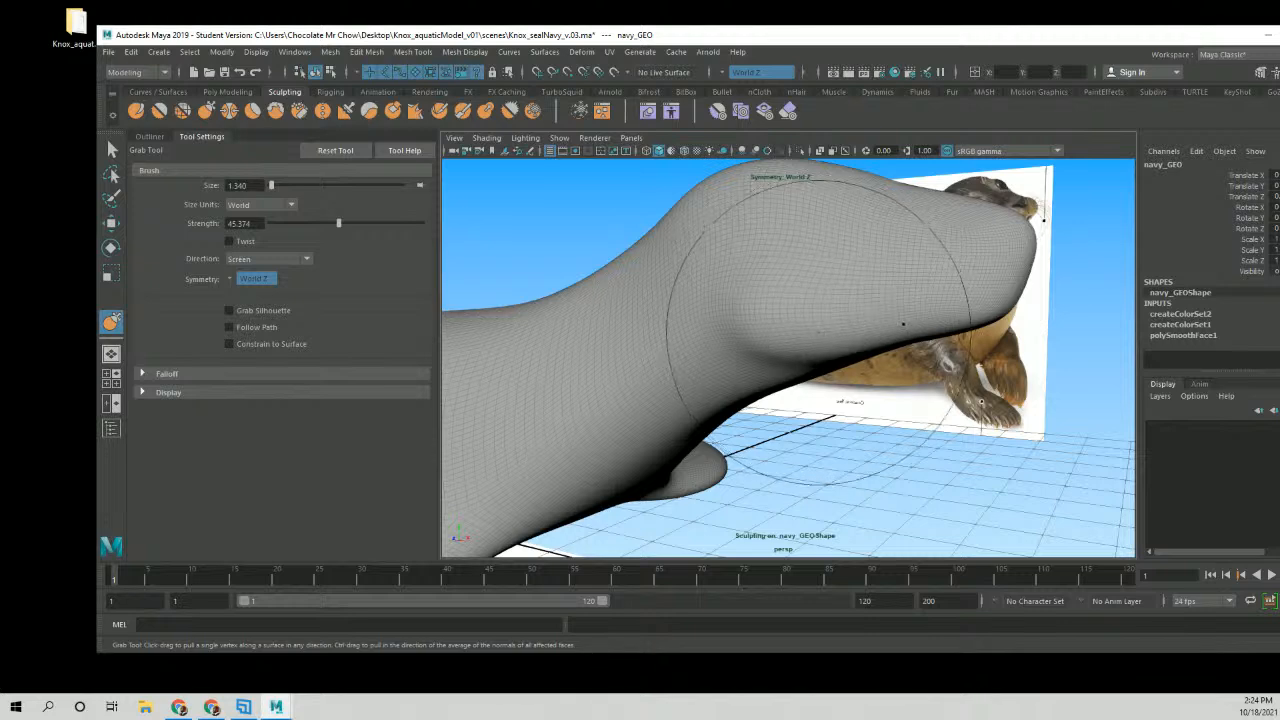
Examine the seal's neck, body and front flipper against the top-view reference image.
{"action": "right_click_drag", "start_coordinate": [846, 318], "coordinate": [671, 283], "text": "alt"}
{"action": "middle_click_drag", "start_coordinate": [671, 283], "coordinate": [787, 317], "text": "alt"}
{"action": "mouse_move", "coordinate": [836, 318]}
{"action": "left_mouse_down", "text": "alt"}
{"action": "mouse_move", "coordinate": [766, 349]}
{"action": "mouse_move", "coordinate": [857, 334]}
{"action": "mouse_move", "coordinate": [780, 355]}
{"action": "left_mouse_up", "text": "alt"}
{"action": "left_click_drag", "start_coordinate": [816, 301], "coordinate": [762, 358], "text": "alt"}
{"action": "right_click_drag", "start_coordinate": [762, 358], "coordinate": [852, 363], "text": "alt"}
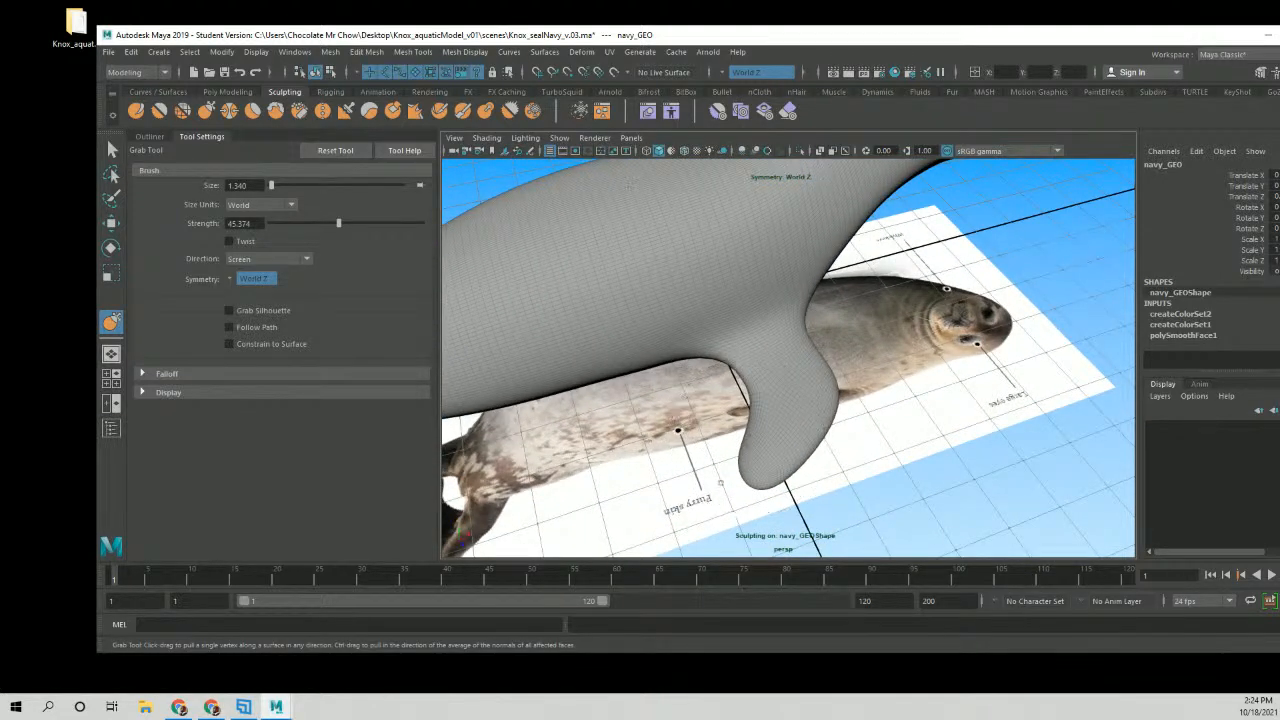
{"action": "right_click_drag", "start_coordinate": [762, 400], "coordinate": [682, 304], "text": "alt"}
{"action": "left_click_drag", "start_coordinate": [702, 344], "coordinate": [682, 320], "text": "alt"}
{"action": "right_click_drag", "start_coordinate": [682, 320], "coordinate": [822, 437], "text": "alt"}
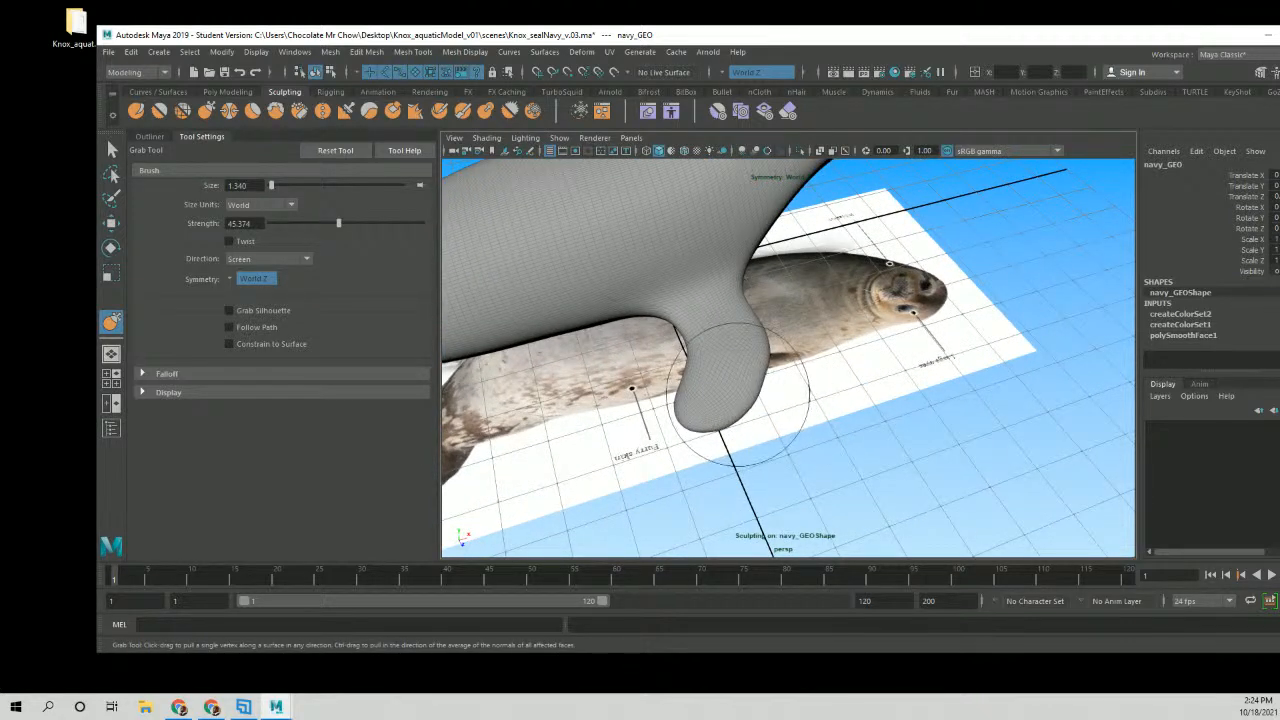
Pull the front flipper's edge slightly outward with a short Grab stroke.
{"action": "left_click_drag", "start_coordinate": [833, 353], "coordinate": [704, 357], "text": "alt"}
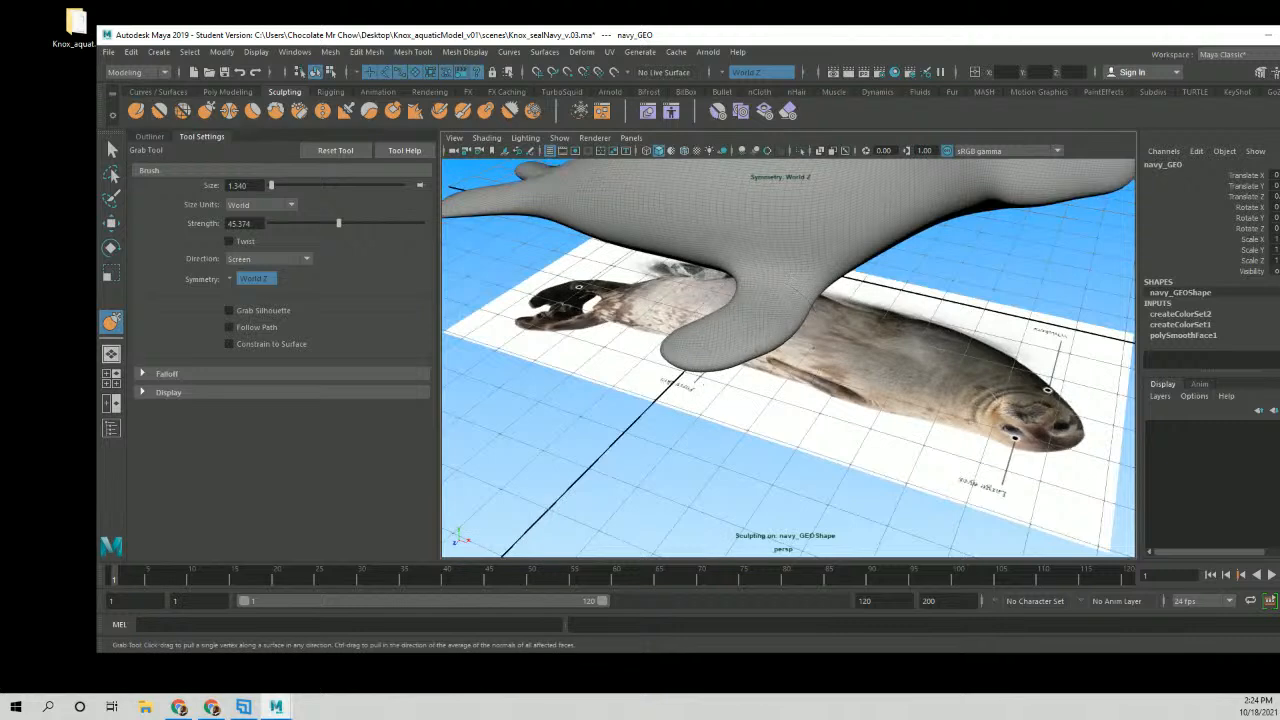
{"action": "left_click_drag", "start_coordinate": [809, 350], "coordinate": [760, 330], "text": "alt"}
{"action": "left_click_drag", "start_coordinate": [783, 383], "coordinate": [781, 400], "text": "alt"}
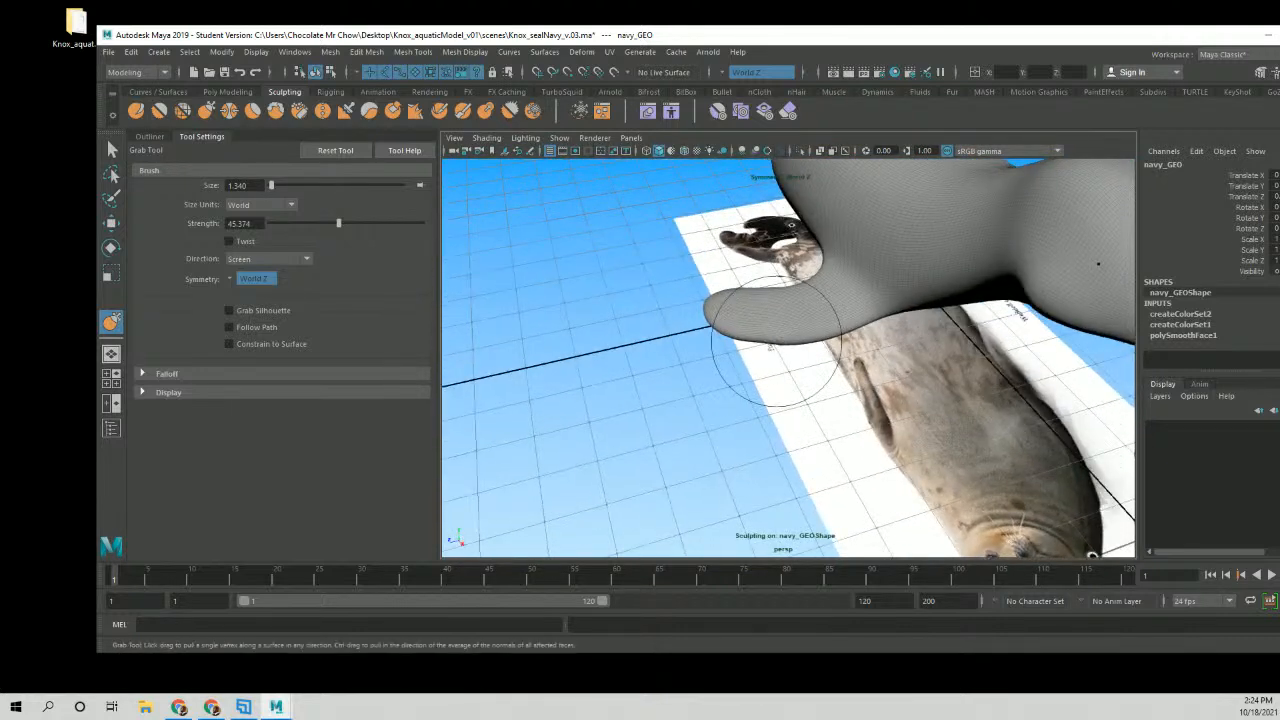
{"action": "left_click_drag", "start_coordinate": [777, 341], "coordinate": [768, 334]}
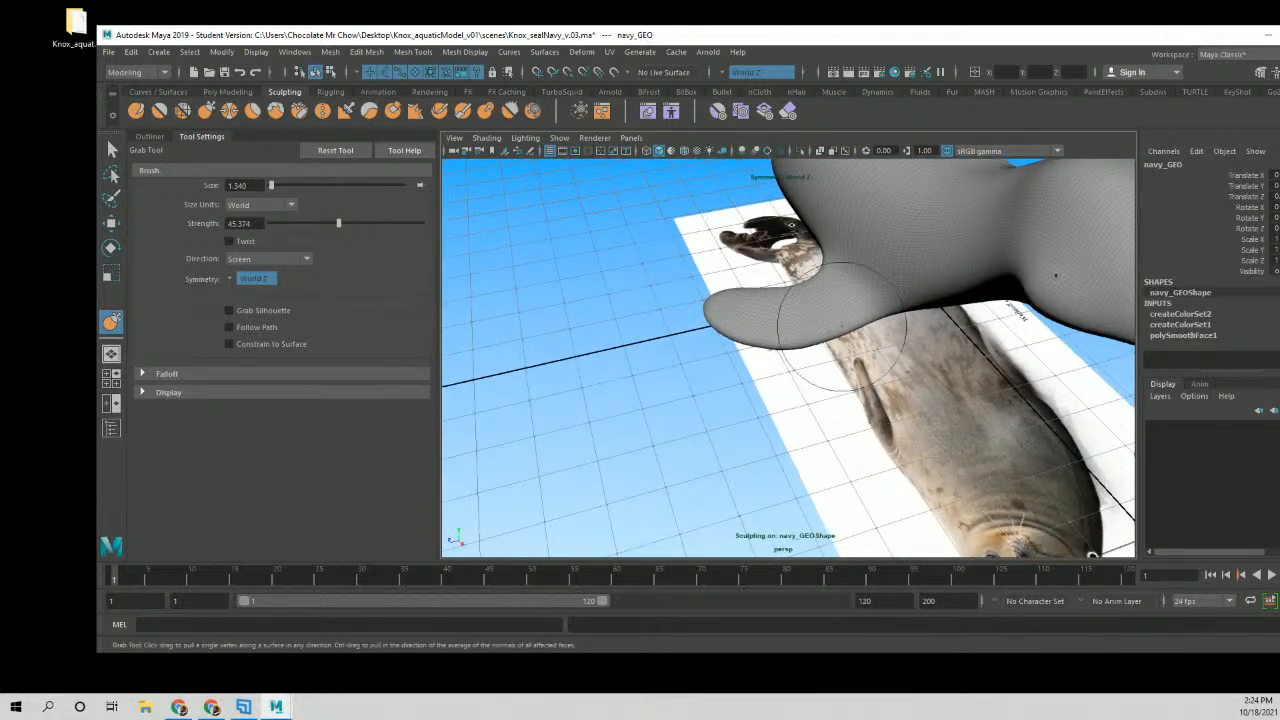
Reduce the Grab brush size to 0.548 for working on the seal's body and front flipper.
{"action": "mouse_move", "coordinate": [876, 372]}
{"action": "left_mouse_down", "text": "alt"}
{"action": "mouse_move", "coordinate": [879, 325]}
{"action": "mouse_move", "coordinate": [935, 350]}
{"action": "left_mouse_up", "text": "alt"}
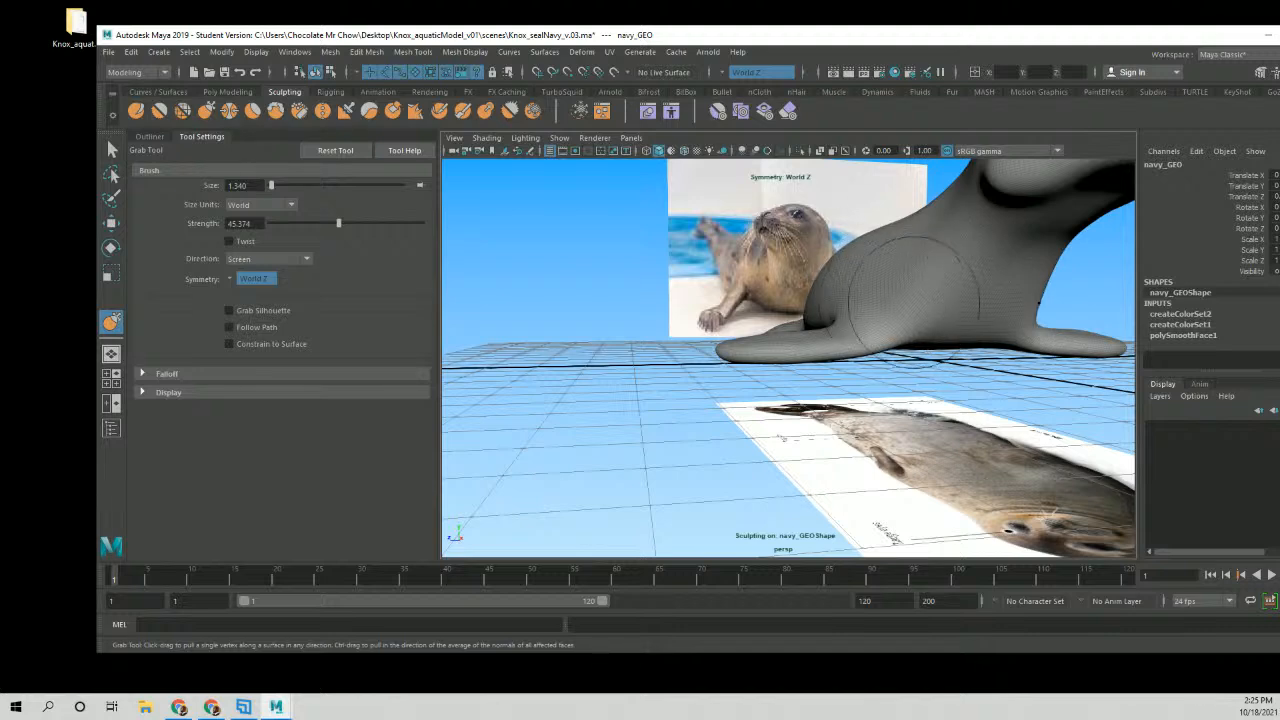
{"action": "mouse_move", "coordinate": [880, 302]}
{"action": "left_mouse_down", "text": "alt"}
{"action": "mouse_move", "coordinate": [916, 331]}
{"action": "mouse_move", "coordinate": [829, 270]}
{"action": "mouse_move", "coordinate": [902, 280]}
{"action": "mouse_move", "coordinate": [870, 289]}
{"action": "mouse_move", "coordinate": [856, 278]}
{"action": "mouse_move", "coordinate": [906, 276]}
{"action": "mouse_move", "coordinate": [889, 276]}
{"action": "left_mouse_up", "text": "alt"}
{"action": "middle_click_drag", "start_coordinate": [810, 293], "coordinate": [797, 306], "text": "alt"}
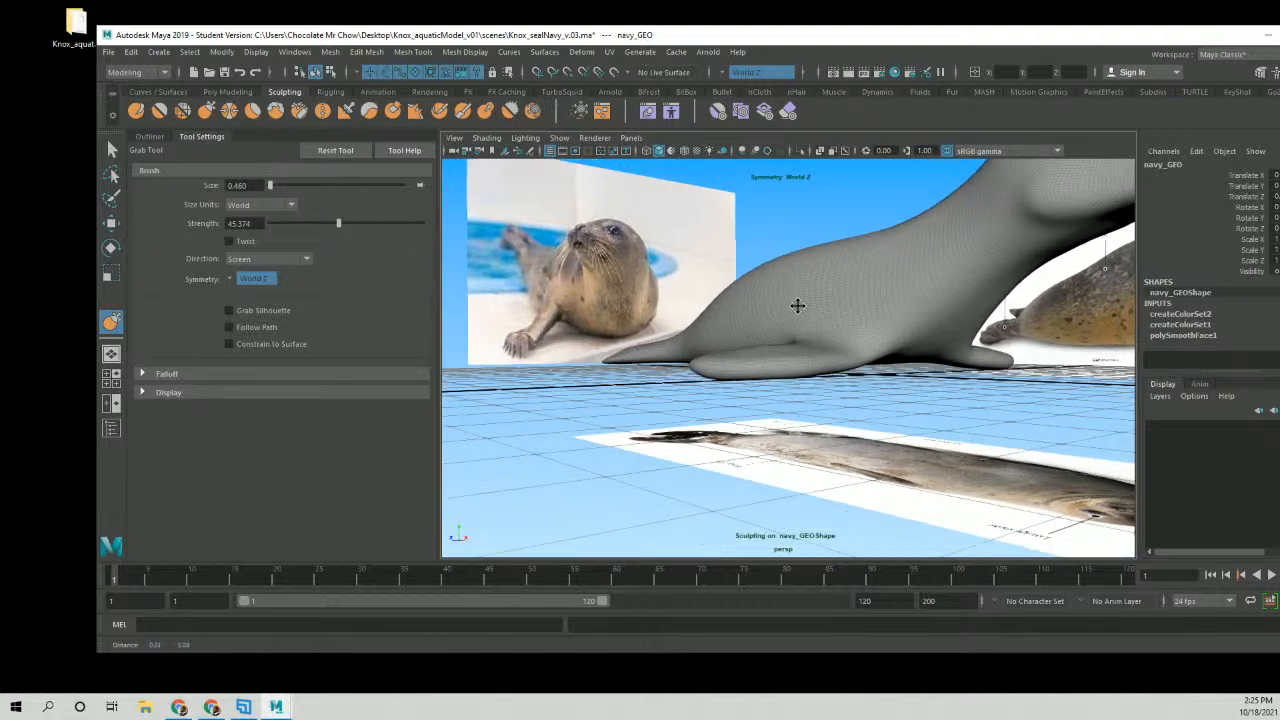
{"action": "mouse_move", "coordinate": [797, 306]}
{"action": "left_mouse_down", "text": "alt"}
{"action": "mouse_move", "coordinate": [809, 351]}
{"action": "mouse_move", "coordinate": [832, 356]}
{"action": "mouse_move", "coordinate": [746, 366]}
{"action": "left_mouse_up", "text": "alt"}
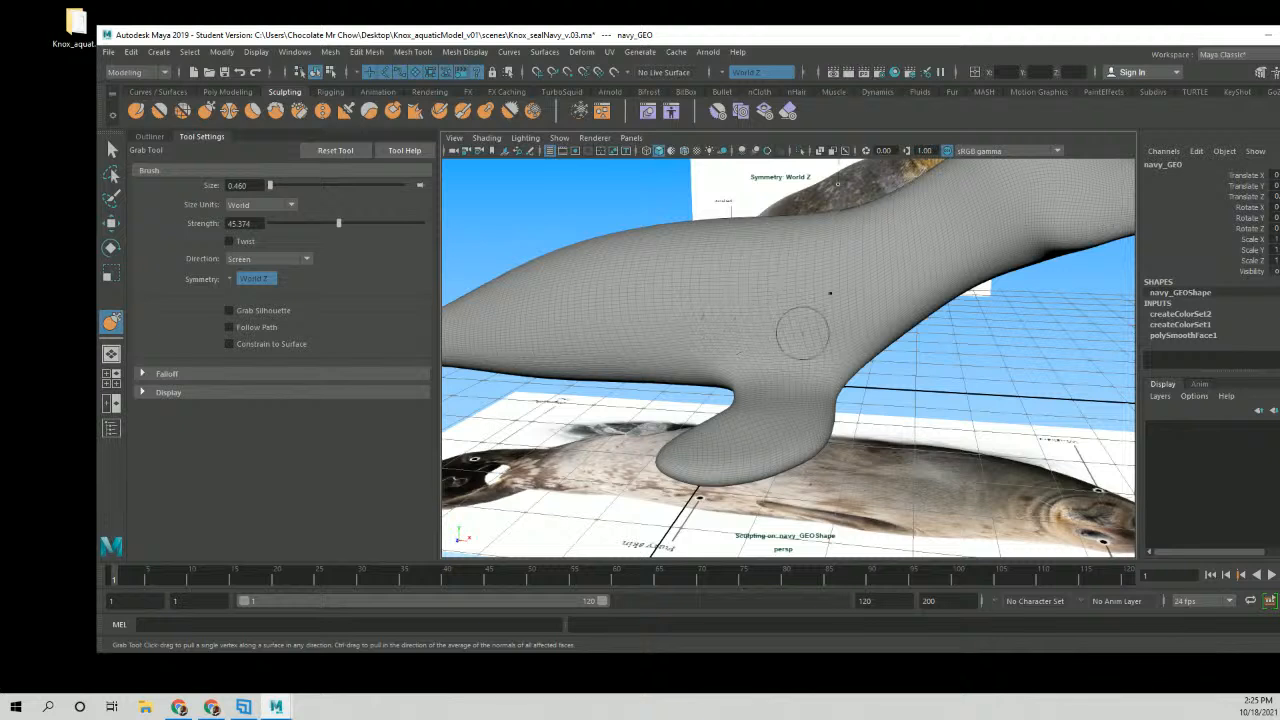
{"action": "key", "text": "b"}
{"action": "mouse_move", "coordinate": [756, 334]}
{"action": "left_mouse_down"}
{"action": "mouse_move", "coordinate": [920, 333]}
{"action": "mouse_move", "coordinate": [715, 333]}
{"action": "mouse_move", "coordinate": [657, 350]}
{"action": "mouse_move", "coordinate": [668, 346]}
{"action": "mouse_move", "coordinate": [663, 363]}
{"action": "mouse_move", "coordinate": [651, 354]}
{"action": "left_mouse_up"}
{"action": "key", "text": "b"}
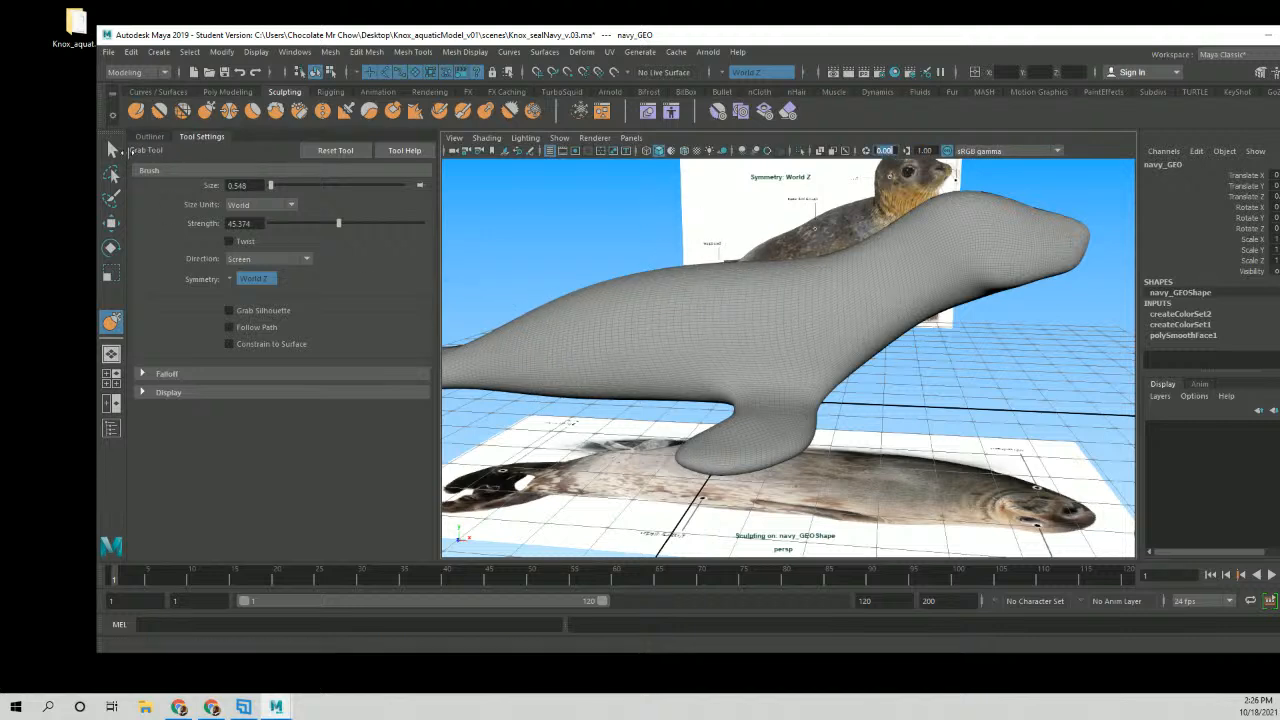
Show the vertices of navy_GEO, turn on Soft Select, and paint-select a patch of vertices on the body's side.
{"action": "key", "text": "q"}
{"action": "left_click_drag", "start_coordinate": [649, 334], "coordinate": [709, 316], "text": "alt"}
{"action": "right_click_drag", "start_coordinate": [709, 316], "coordinate": [650, 318]}
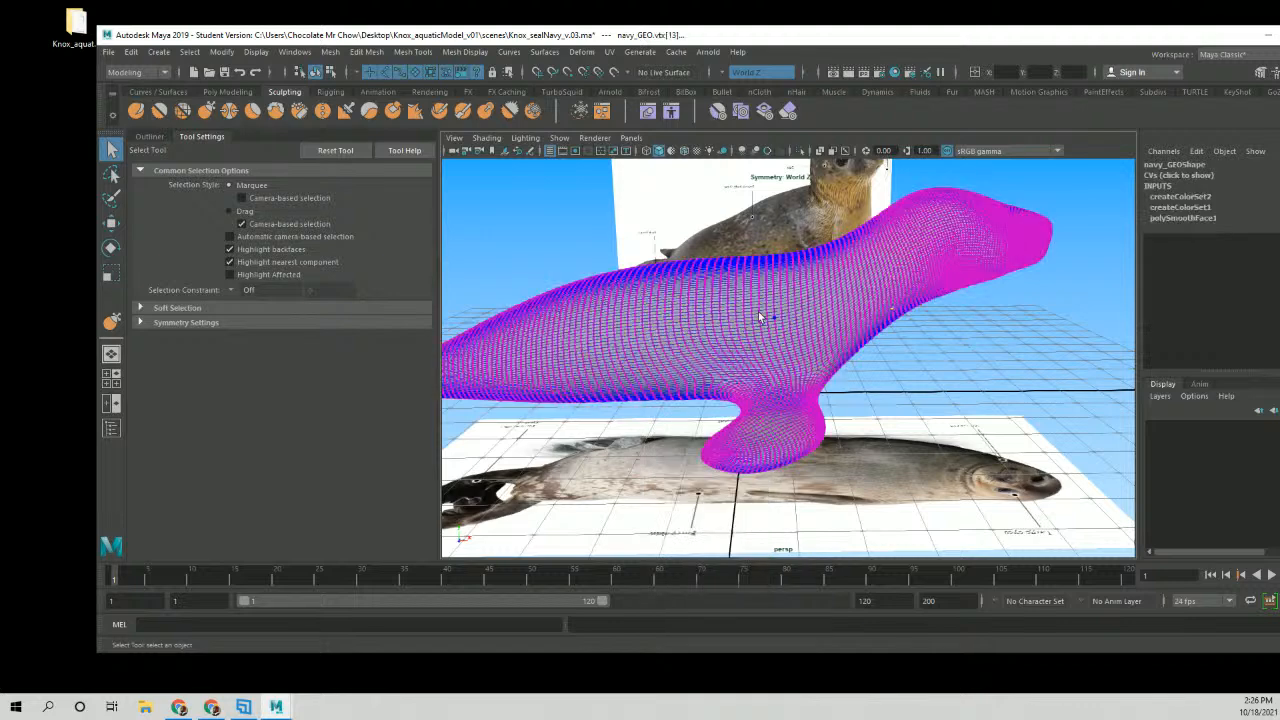
{"action": "left_click_drag", "start_coordinate": [760, 314], "coordinate": [740, 317], "text": "alt"}
{"action": "key", "text": "Tab"}
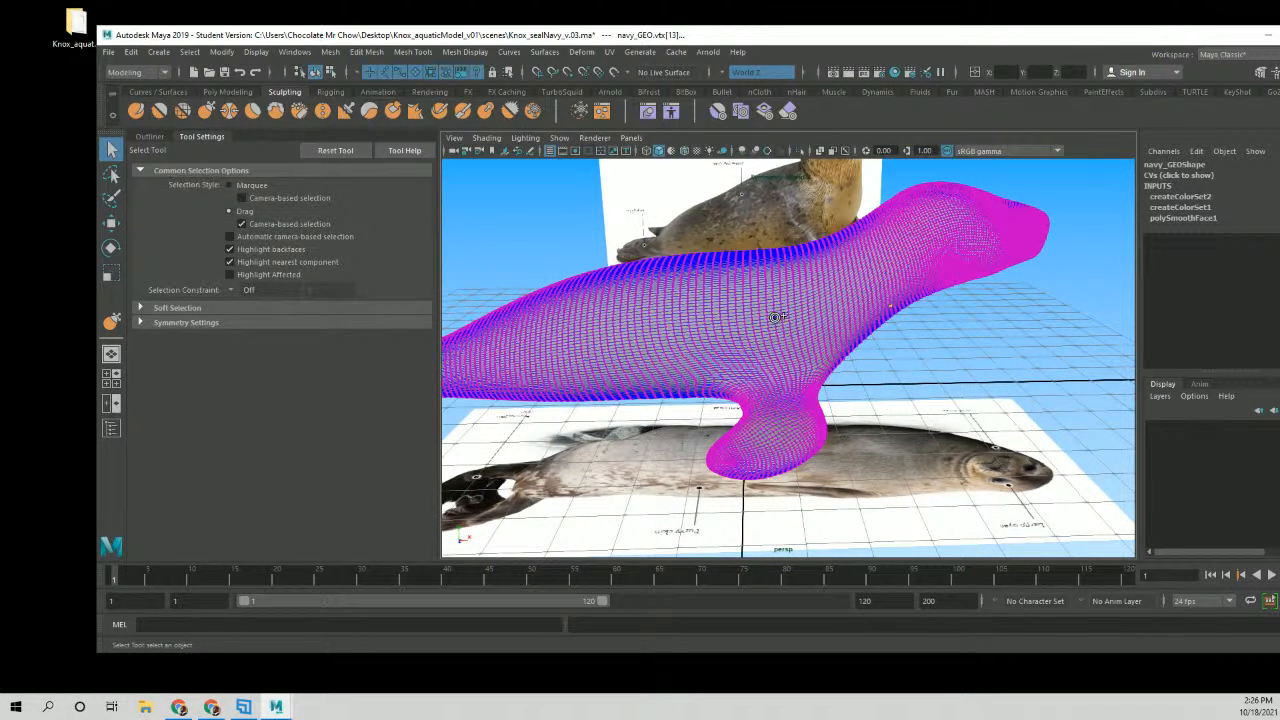
{"action": "key", "text": "b"}
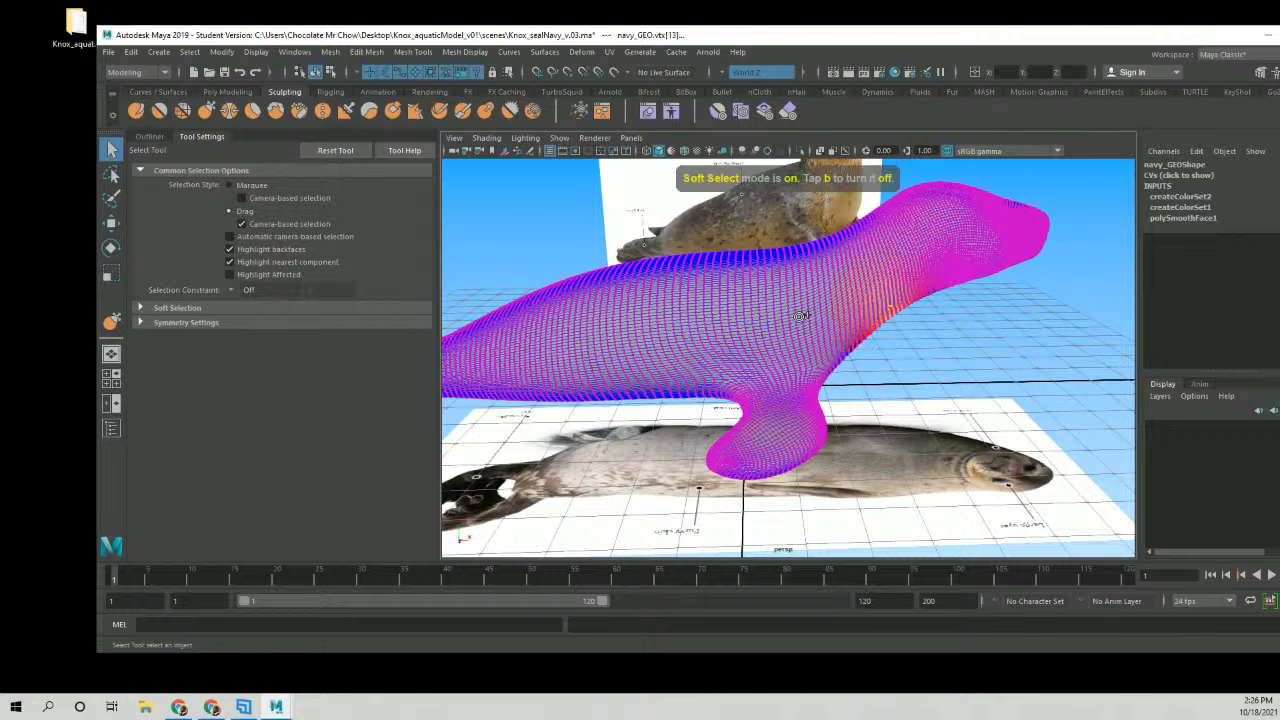
{"action": "mouse_move", "coordinate": [784, 329]}
{"action": "left_mouse_down"}
{"action": "mouse_move", "coordinate": [752, 335]}
{"action": "mouse_move", "coordinate": [773, 317]}
{"action": "mouse_move", "coordinate": [768, 334]}
{"action": "left_mouse_up"}
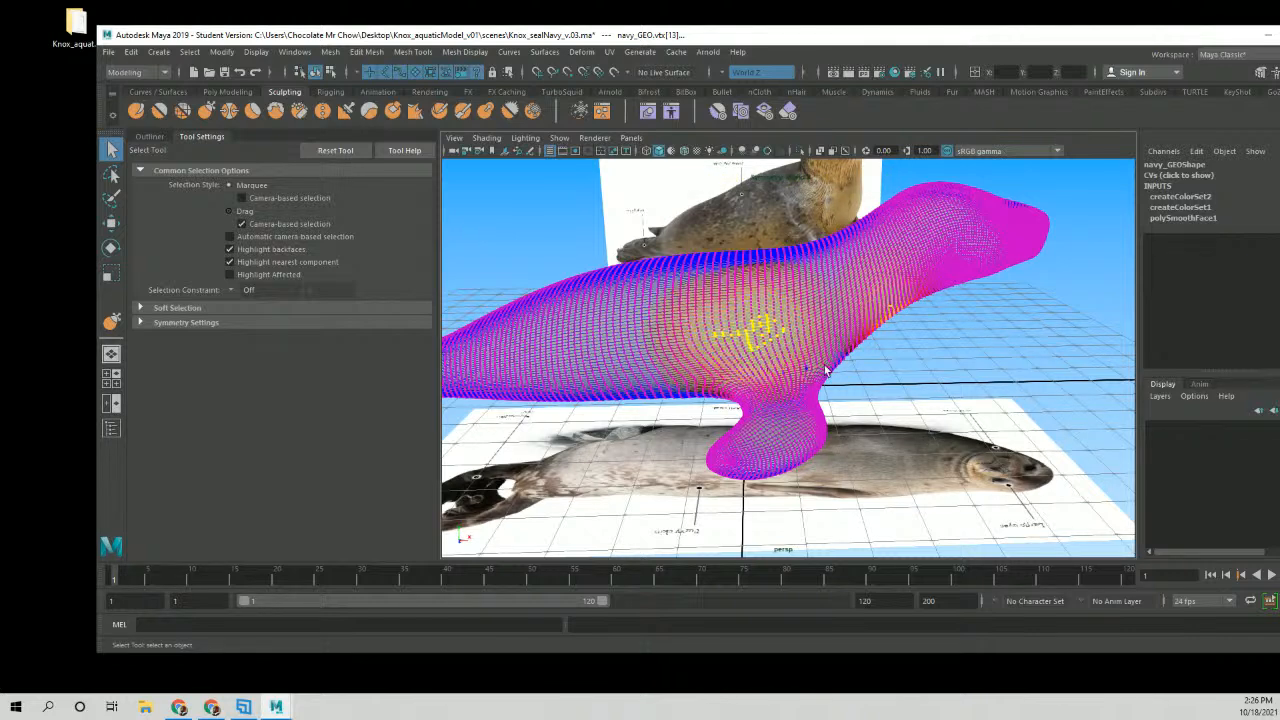
{"action": "mouse_move", "coordinate": [880, 337]}
{"action": "left_mouse_down", "text": "alt"}
{"action": "mouse_move", "coordinate": [804, 345]}
{"action": "mouse_move", "coordinate": [831, 352]}
{"action": "left_mouse_up", "text": "alt"}
Return navy_GEO to object mode, reactivate the Grab tool and undo the last operation.
{"action": "right_click_drag", "start_coordinate": [795, 321], "coordinate": [885, 287]}
{"action": "mouse_move", "coordinate": [885, 287]}
{"action": "left_mouse_down", "text": "alt"}
{"action": "mouse_move", "coordinate": [798, 329]}
{"action": "mouse_move", "coordinate": [686, 357]}
{"action": "mouse_move", "coordinate": [620, 310]}
{"action": "mouse_move", "coordinate": [757, 368]}
{"action": "left_mouse_up", "text": "alt"}
{"action": "left_click", "coordinate": [221, 116]}
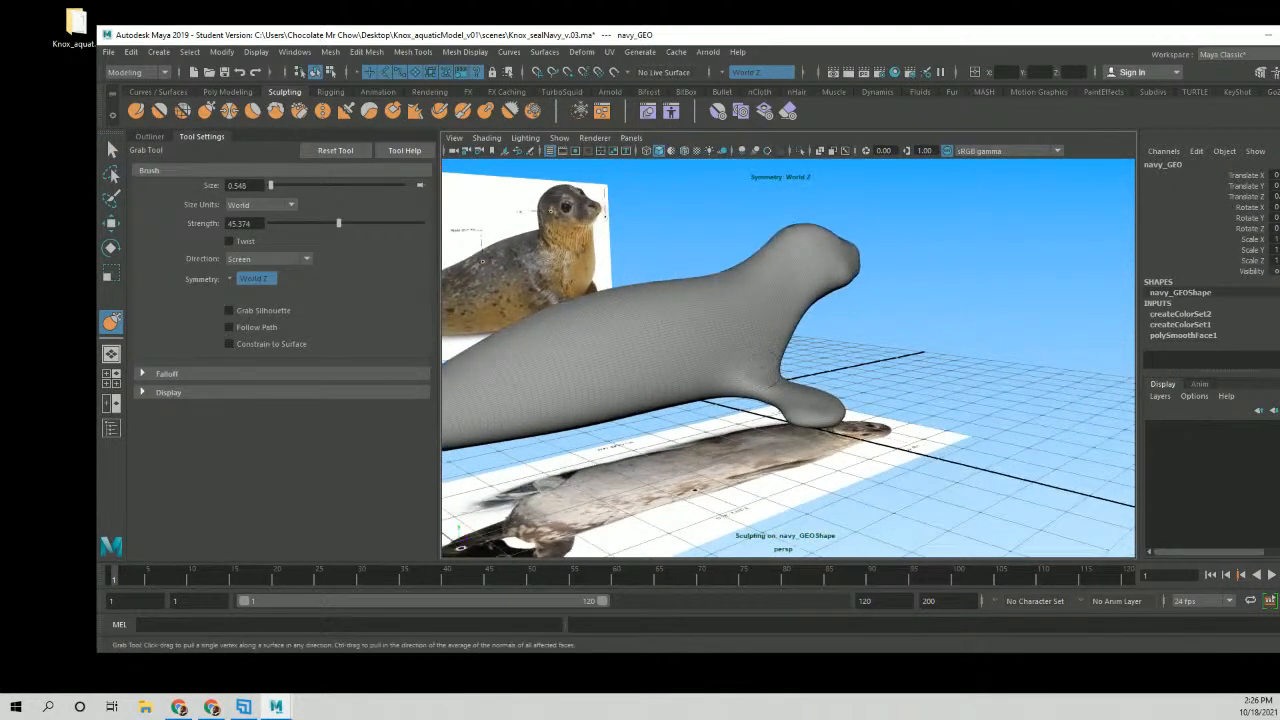
{"action": "key", "text": "ctrl+z"}
Enlarge the Grab brush size to 0.729 and nudge the upper contour of the seal's back.
{"action": "left_click_drag", "start_coordinate": [766, 262], "coordinate": [820, 294], "text": "alt"}
{"action": "middle_click_drag", "start_coordinate": [820, 294], "coordinate": [758, 328], "text": "alt"}
{"action": "right_click_drag", "start_coordinate": [758, 328], "coordinate": [963, 374], "text": "alt"}
{"action": "mouse_move", "coordinate": [828, 310]}
{"action": "left_mouse_down", "text": "alt"}
{"action": "mouse_move", "coordinate": [883, 297]}
{"action": "mouse_move", "coordinate": [825, 312]}
{"action": "left_mouse_up", "text": "alt"}
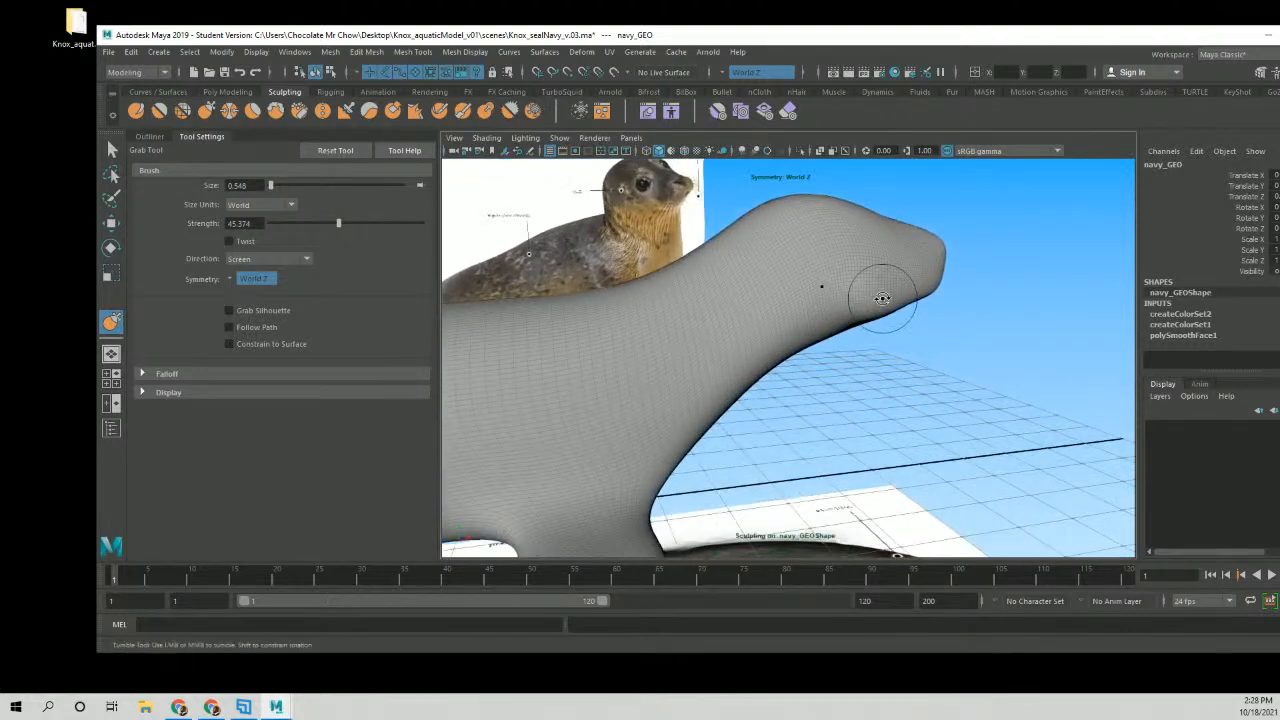
{"action": "middle_click_drag", "start_coordinate": [825, 312], "coordinate": [931, 263], "text": "alt"}
{"action": "left_click_drag", "start_coordinate": [931, 263], "coordinate": [868, 289], "text": "alt"}
{"action": "mouse_move", "coordinate": [705, 306]}
{"action": "left_mouse_down"}
{"action": "mouse_move", "coordinate": [868, 280]}
{"action": "mouse_move", "coordinate": [708, 295]}
{"action": "left_mouse_up"}
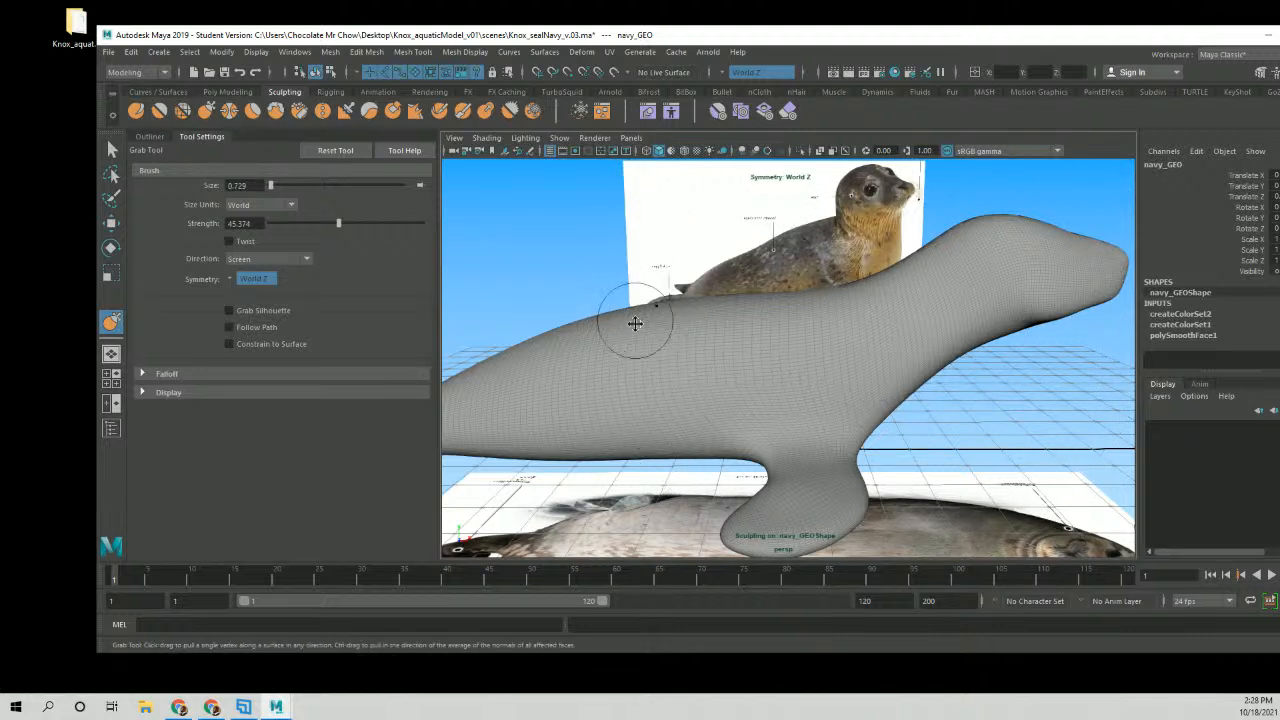
Enlarge the Grab brush size to 1.236 for working on the seal's rear flippers.
{"action": "middle_click_drag", "start_coordinate": [634, 322], "coordinate": [716, 320], "text": "alt"}
{"action": "left_click_drag", "start_coordinate": [716, 320], "coordinate": [738, 352], "text": "alt"}
{"action": "middle_click_drag", "start_coordinate": [608, 352], "coordinate": [746, 337], "text": "alt"}
{"action": "left_click_drag", "start_coordinate": [746, 337], "coordinate": [715, 325], "text": "alt"}
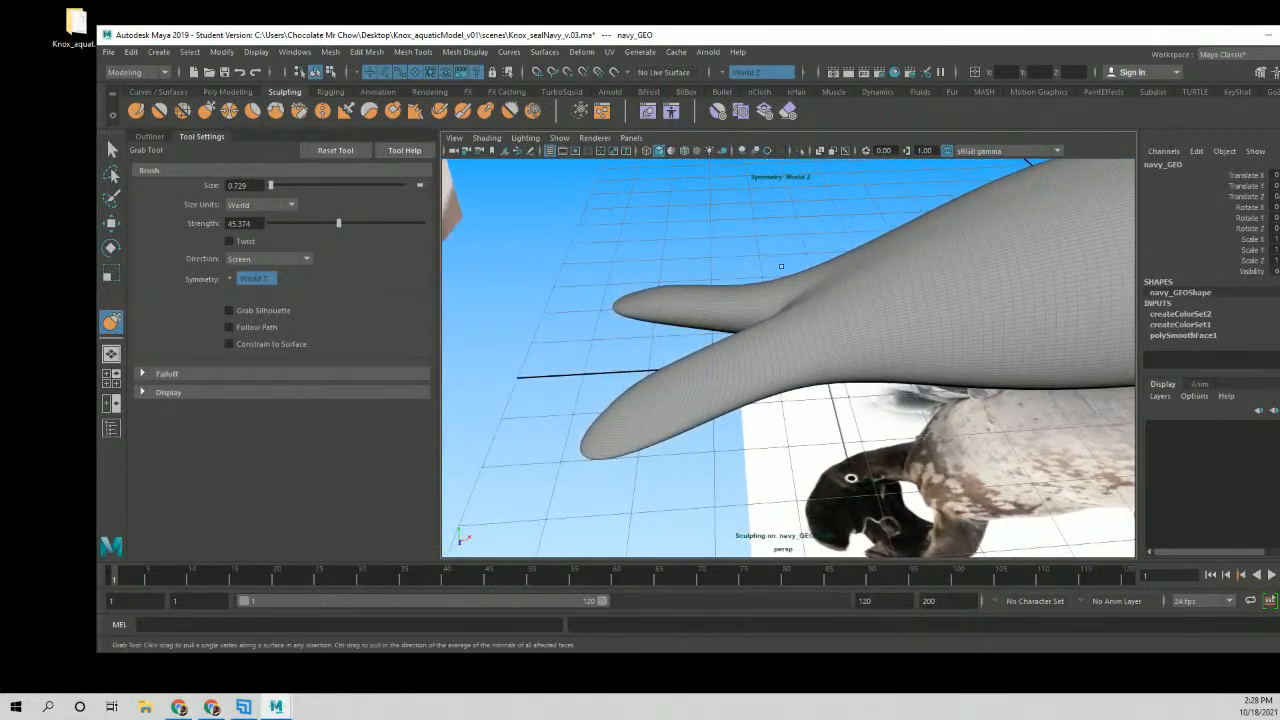
{"action": "right_click_drag", "start_coordinate": [680, 315], "coordinate": [711, 311], "text": "alt"}
{"action": "middle_click_drag", "start_coordinate": [711, 311], "coordinate": [738, 342], "text": "alt"}
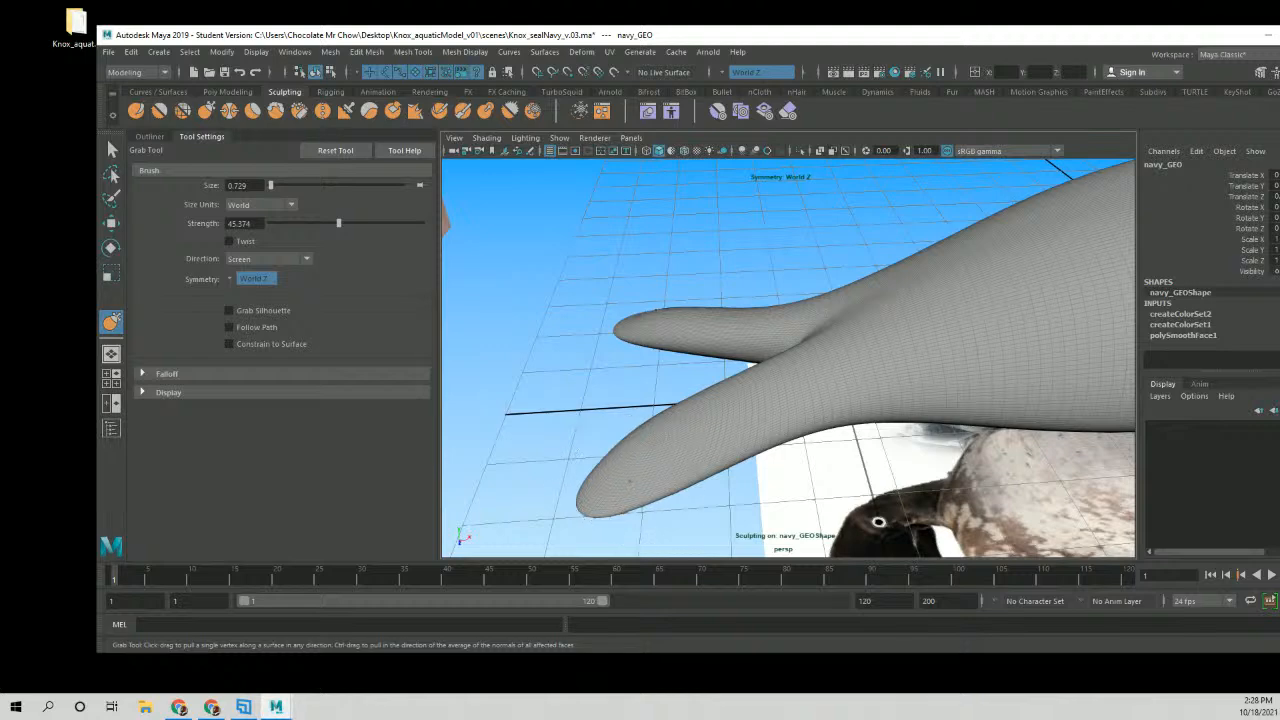
{"action": "right_click_drag", "start_coordinate": [700, 486], "coordinate": [648, 474], "text": "alt"}
{"action": "middle_click_drag", "start_coordinate": [704, 464], "coordinate": [669, 431], "text": "alt"}
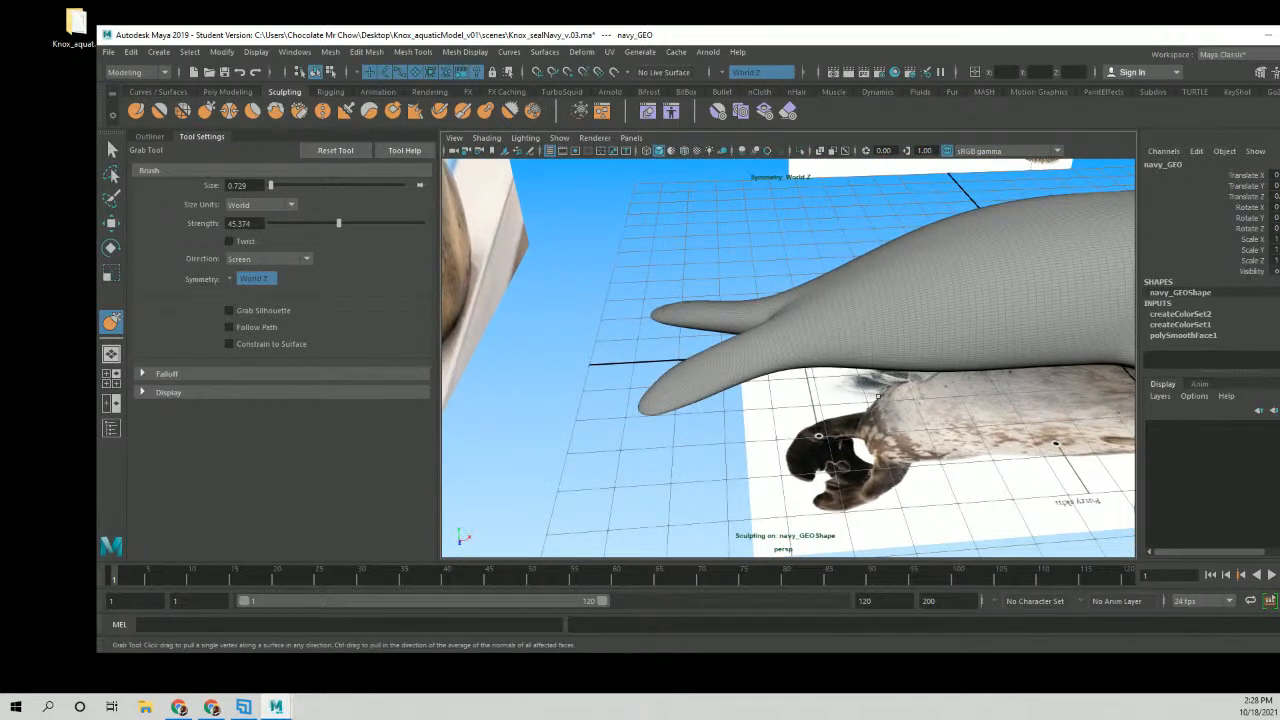
{"action": "key", "text": "b"}
{"action": "mouse_move", "coordinate": [781, 356]}
{"action": "left_mouse_down"}
{"action": "mouse_move", "coordinate": [914, 359]}
{"action": "mouse_move", "coordinate": [770, 361]}
{"action": "mouse_move", "coordinate": [709, 379]}
{"action": "left_mouse_up"}
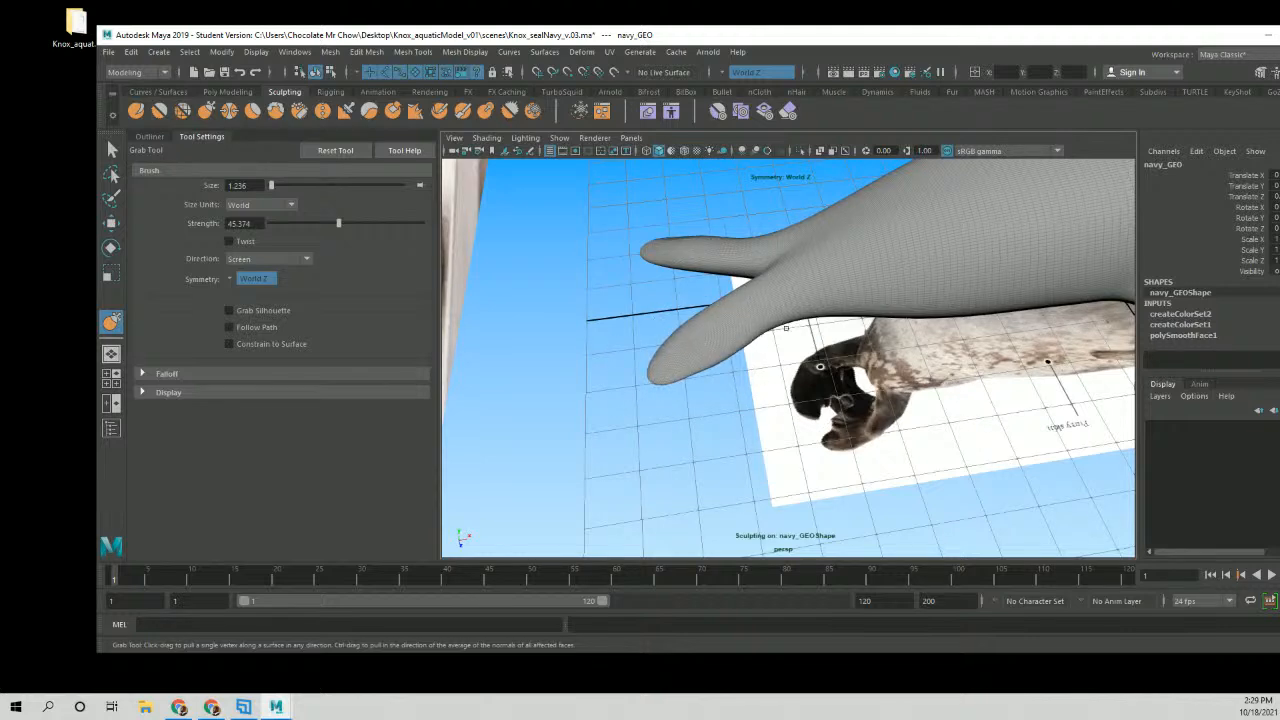
Examine the rear flippers and their junction with the body from several angles against the reference planes.
{"action": "middle_click_drag", "start_coordinate": [786, 328], "coordinate": [700, 378], "text": "alt"}
{"action": "scroll", "coordinate": [698, 379], "scroll_direction": "up", "scroll_amount": 3}
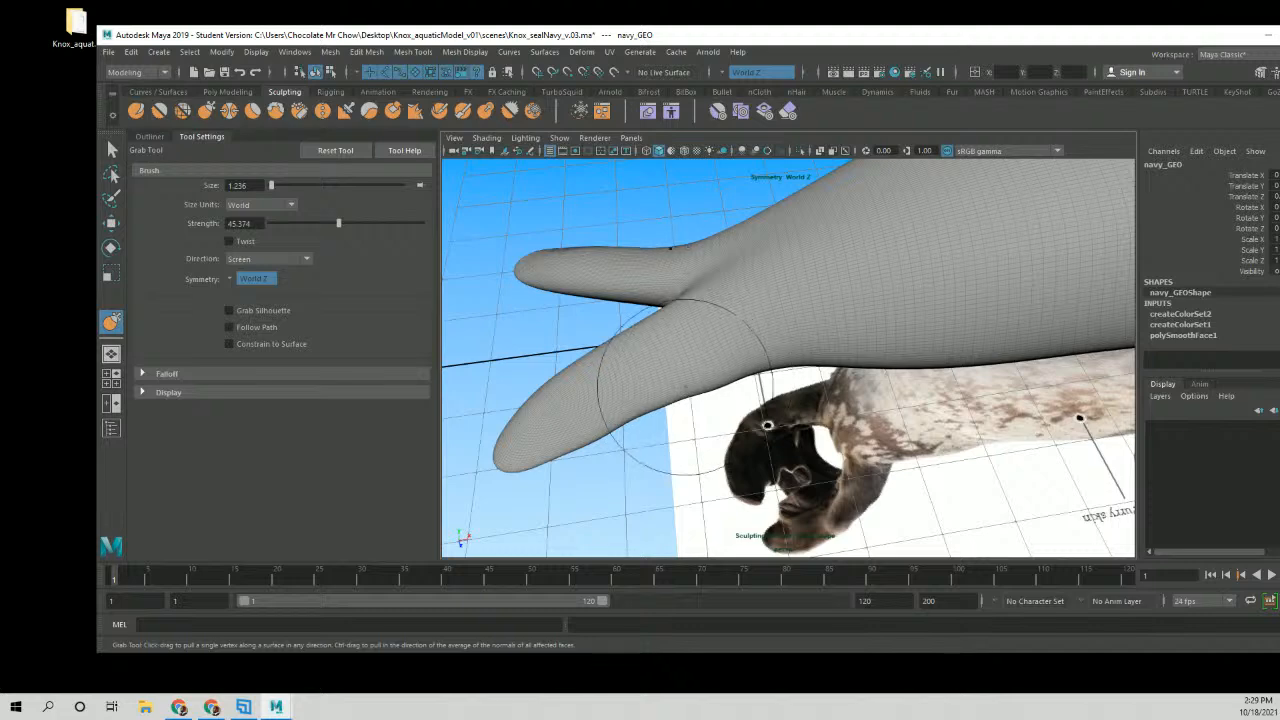
{"action": "mouse_move", "coordinate": [690, 388]}
{"action": "left_mouse_down", "text": "alt"}
{"action": "mouse_move", "coordinate": [748, 394]}
{"action": "mouse_move", "coordinate": [770, 375]}
{"action": "mouse_move", "coordinate": [692, 349]}
{"action": "mouse_move", "coordinate": [700, 395]}
{"action": "left_mouse_up", "text": "alt"}
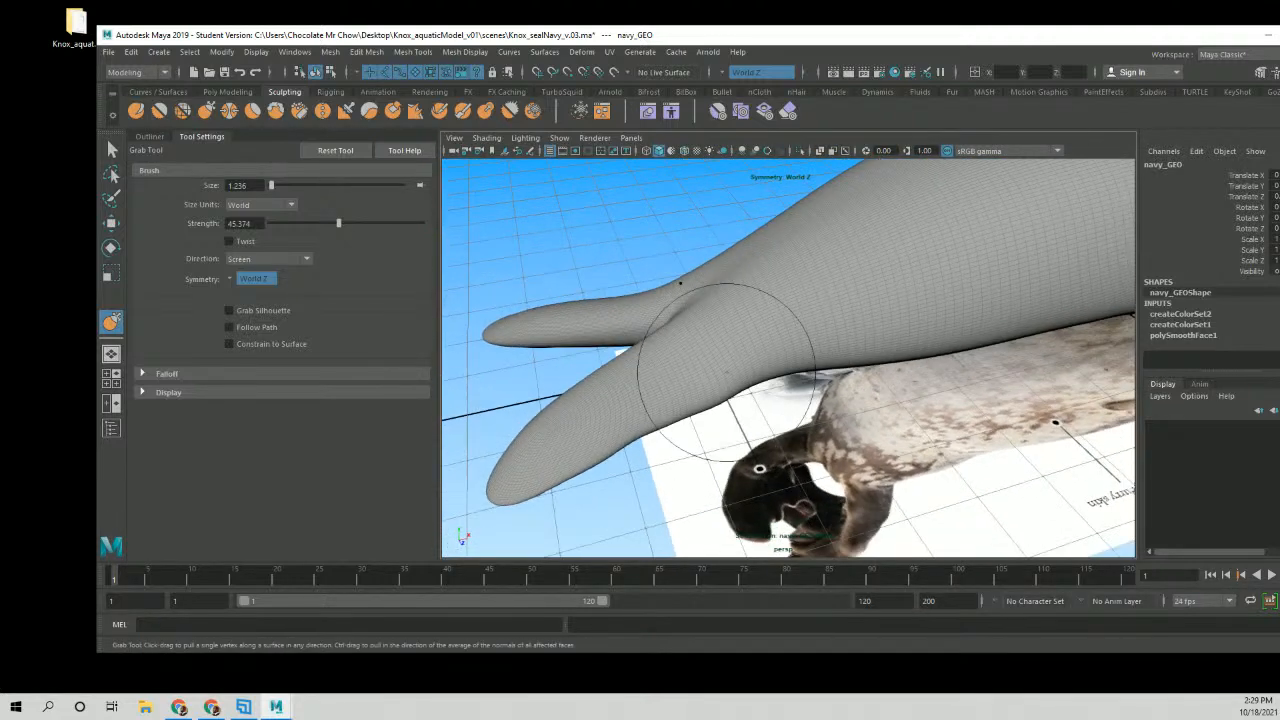
{"action": "left_click_drag", "start_coordinate": [625, 458], "coordinate": [716, 462], "text": "alt"}
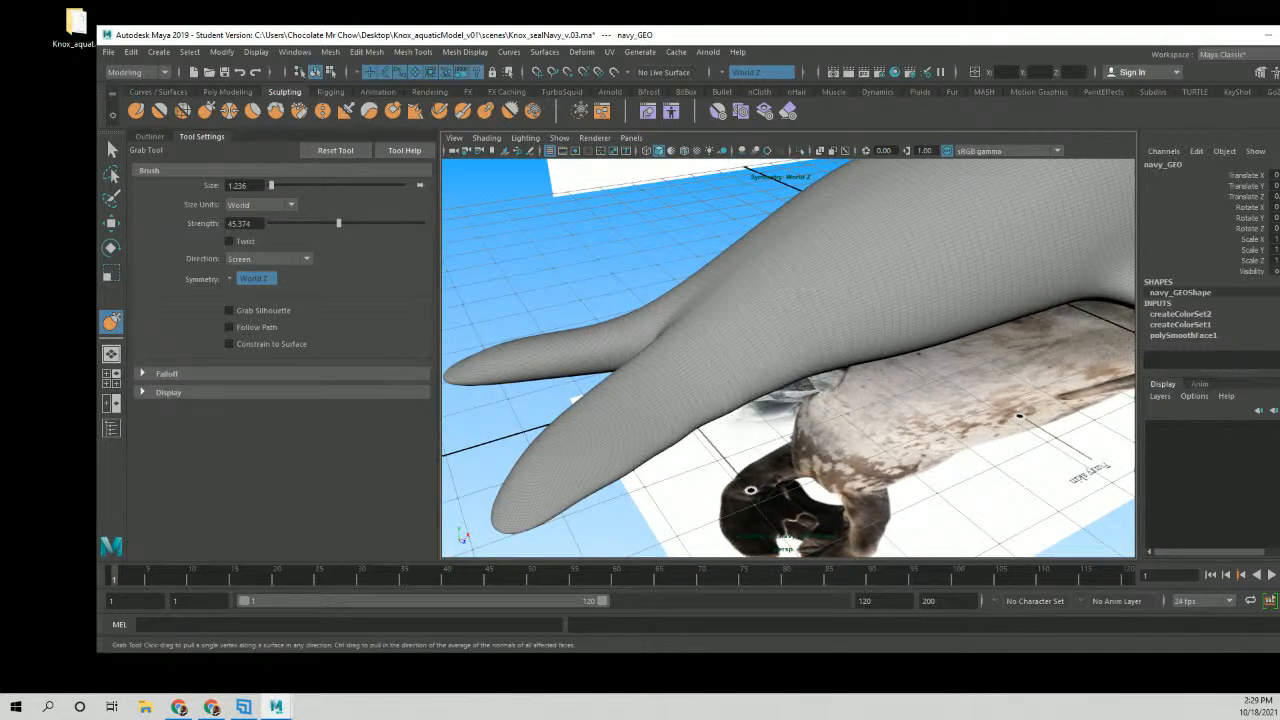
{"action": "right_click_drag", "start_coordinate": [871, 350], "coordinate": [759, 349], "text": "alt"}
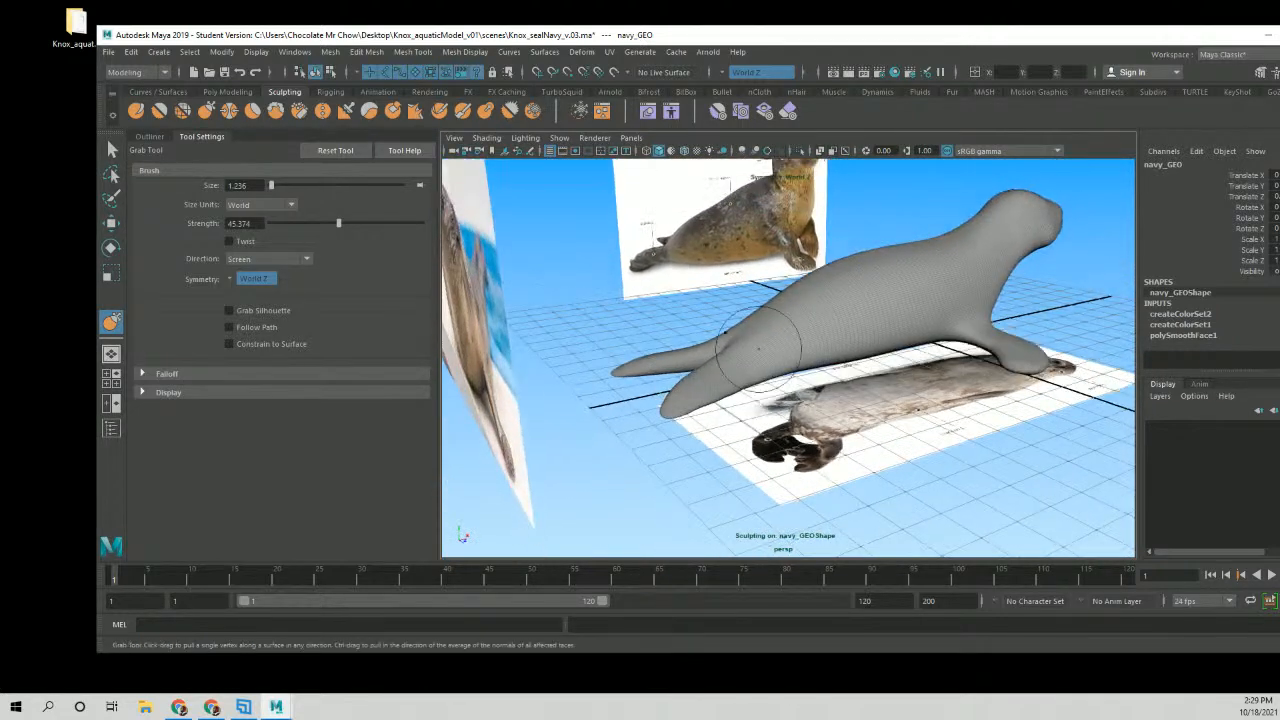
{"action": "middle_click_drag", "start_coordinate": [815, 379], "coordinate": [812, 339], "text": "alt"}
{"action": "scroll", "coordinate": [812, 338], "scroll_direction": "up", "scroll_amount": 8}
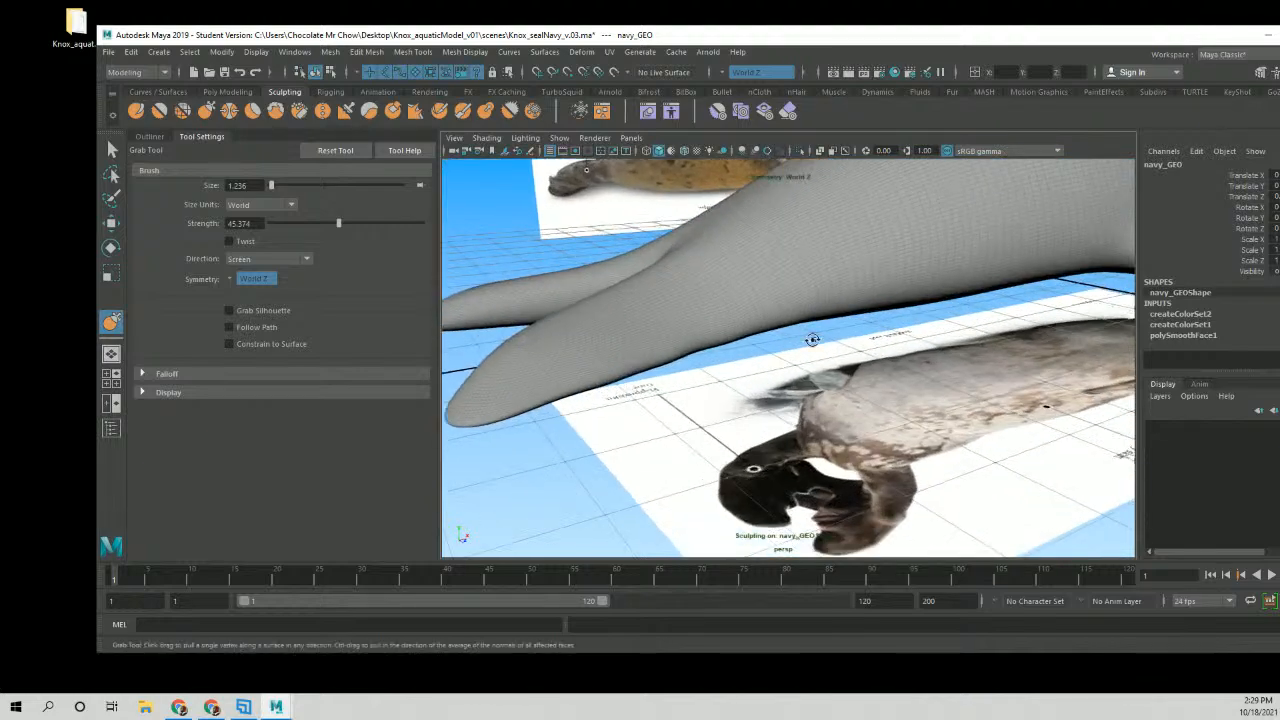
Examine the seal model's tail flippers, back and body from several angles against the reference images.
{"action": "mouse_move", "coordinate": [812, 338]}
{"action": "left_mouse_down", "text": "alt"}
{"action": "mouse_move", "coordinate": [737, 314]}
{"action": "mouse_move", "coordinate": [822, 260]}
{"action": "mouse_move", "coordinate": [871, 294]}
{"action": "mouse_move", "coordinate": [737, 329]}
{"action": "mouse_move", "coordinate": [723, 366]}
{"action": "mouse_move", "coordinate": [848, 301]}
{"action": "left_mouse_up", "text": "alt"}
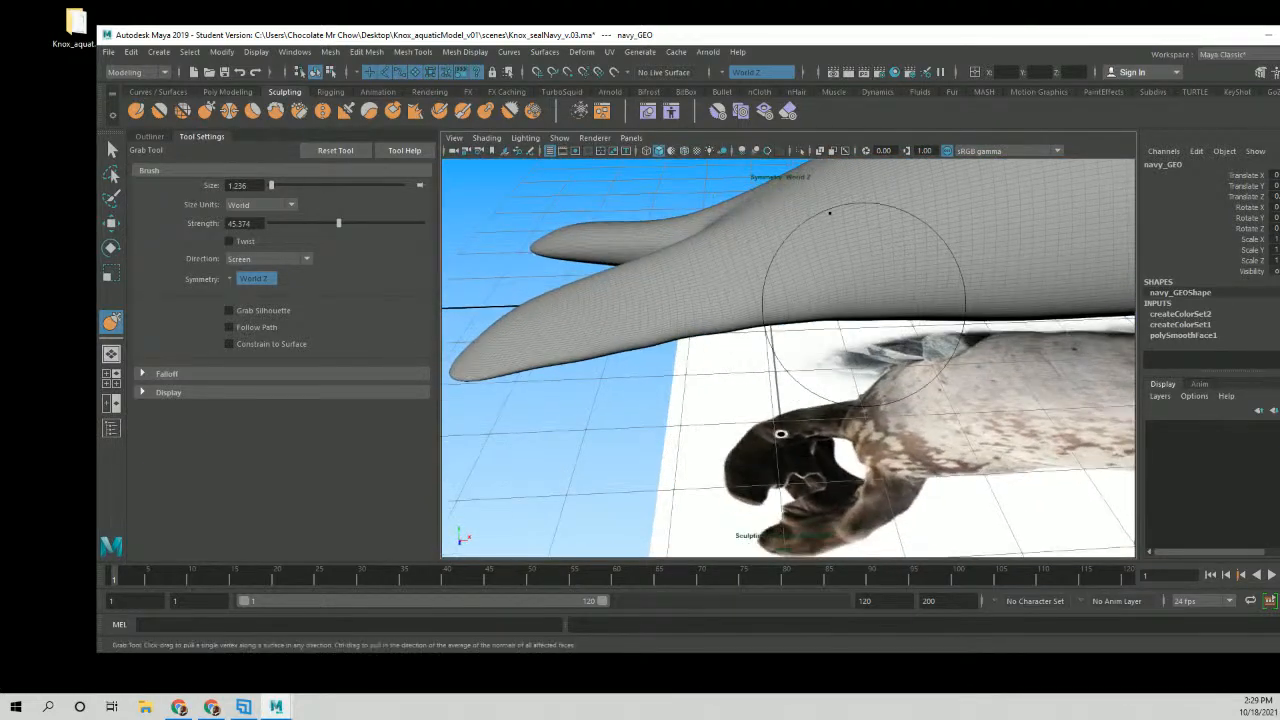
{"action": "right_click_drag", "start_coordinate": [866, 300], "coordinate": [775, 321], "text": "alt"}
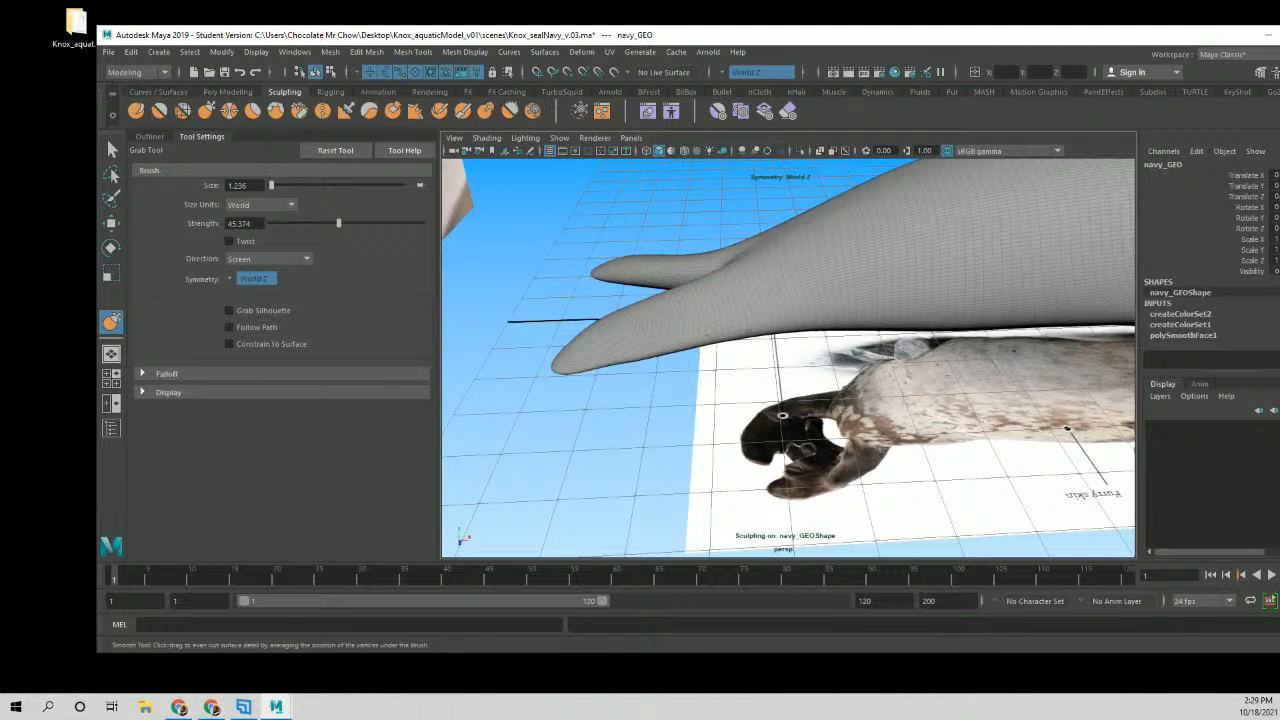
{"action": "left_click_drag", "start_coordinate": [857, 271], "coordinate": [800, 300], "text": "alt"}
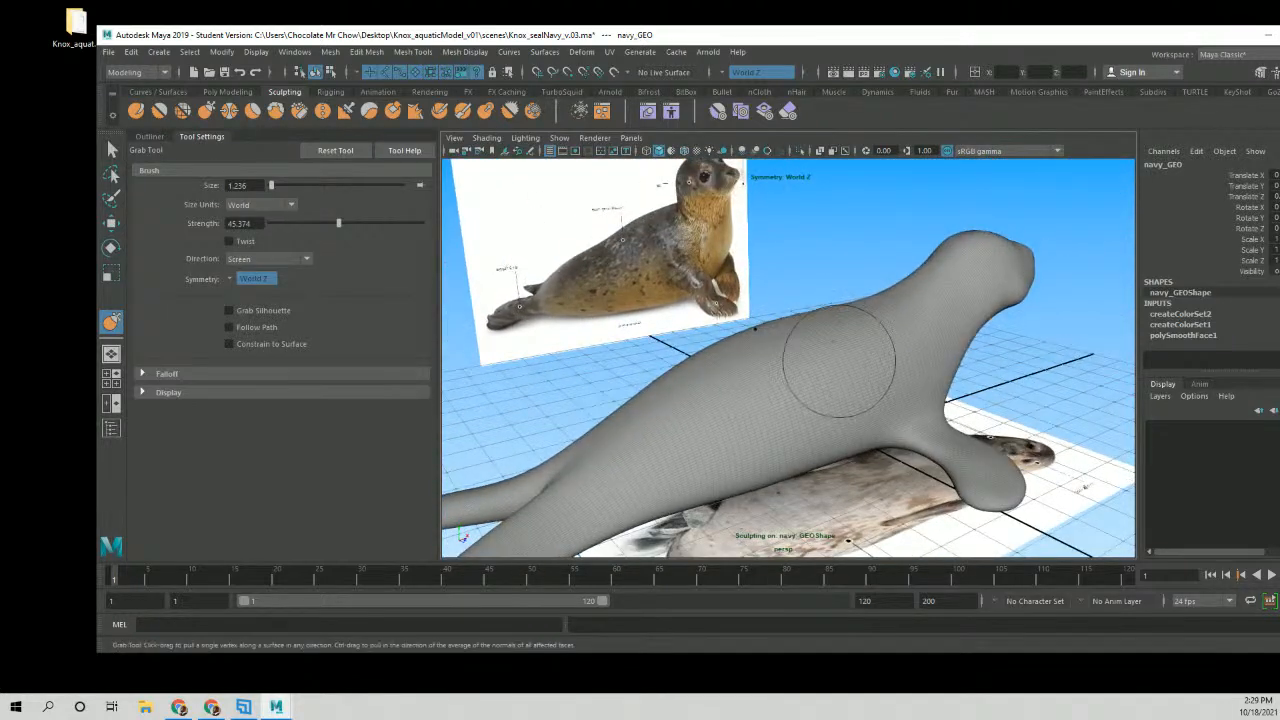
{"action": "mouse_move", "coordinate": [839, 361]}
{"action": "left_mouse_down"}
{"action": "mouse_move", "coordinate": [868, 352]}
{"action": "mouse_move", "coordinate": [885, 380]}
{"action": "left_mouse_up"}
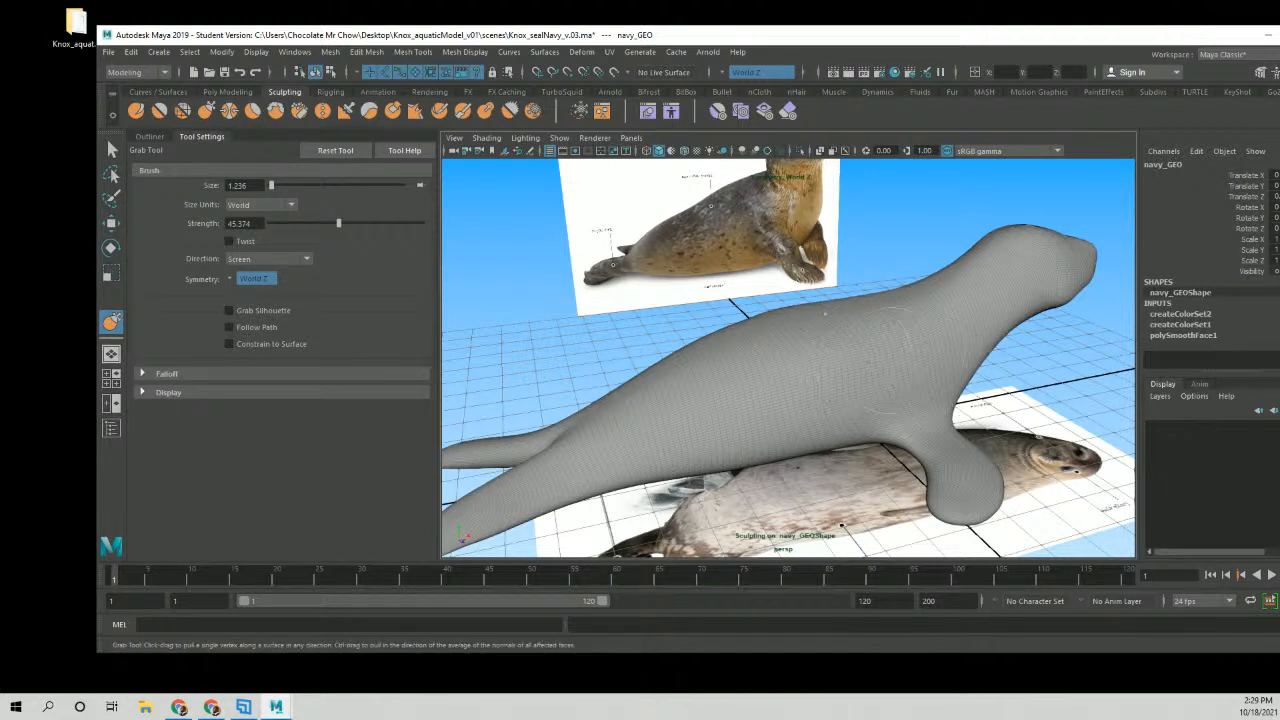
{"action": "middle_click_drag", "start_coordinate": [845, 325], "coordinate": [803, 331], "text": "alt"}
{"action": "right_click_drag", "start_coordinate": [803, 331], "coordinate": [811, 383], "text": "alt"}
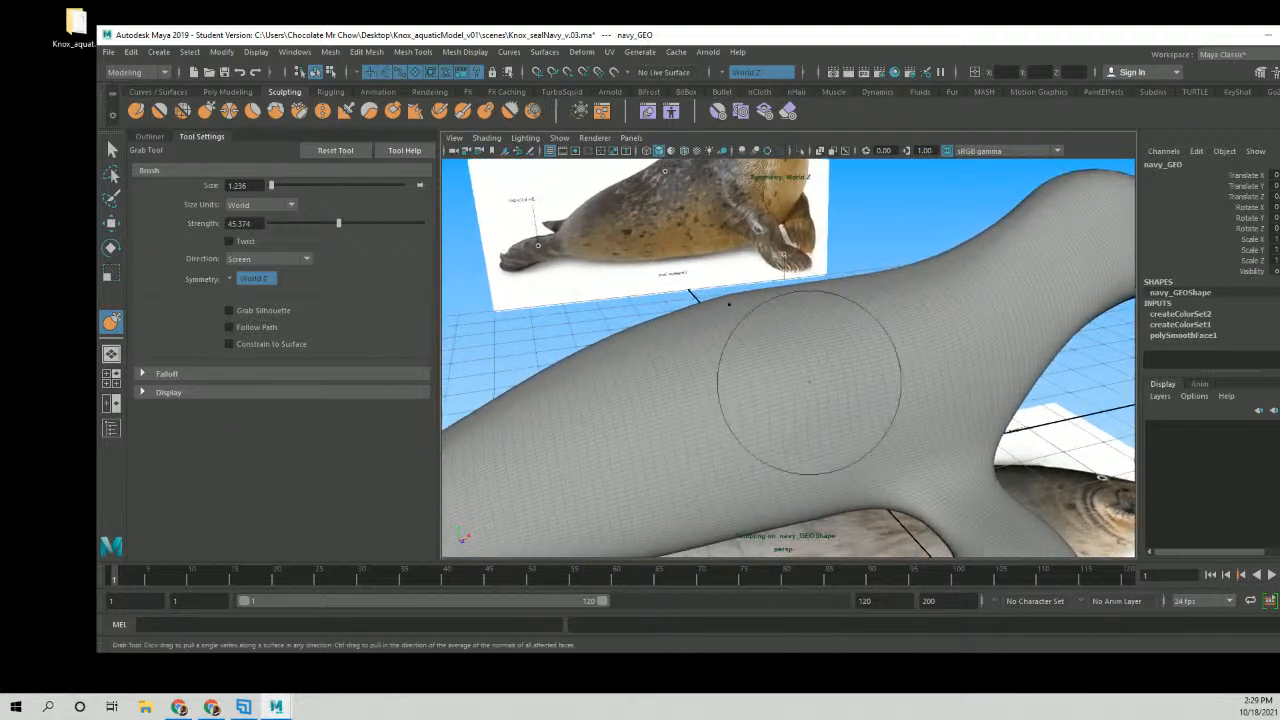
{"action": "right_click_drag", "start_coordinate": [938, 358], "coordinate": [771, 366], "text": "alt"}
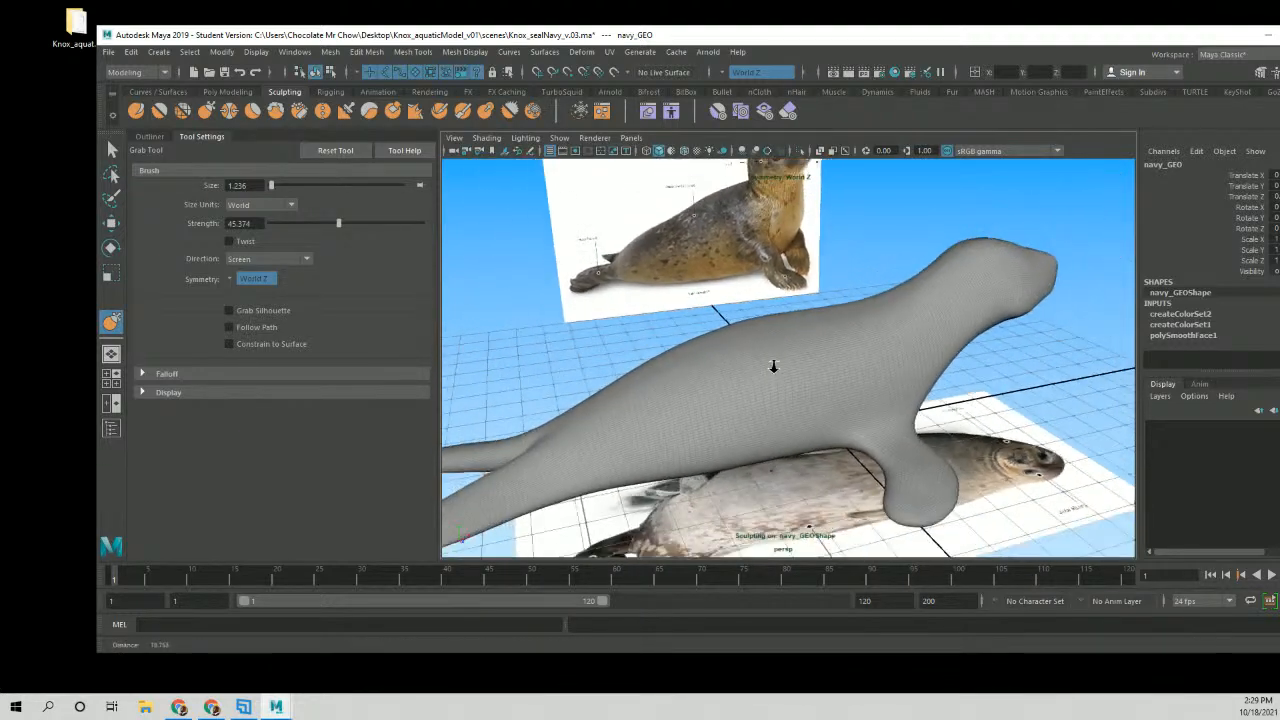
{"action": "mouse_move", "coordinate": [771, 366]}
{"action": "left_mouse_down", "text": "alt"}
{"action": "mouse_move", "coordinate": [818, 344]}
{"action": "mouse_move", "coordinate": [726, 409]}
{"action": "mouse_move", "coordinate": [749, 309]}
{"action": "mouse_move", "coordinate": [776, 361]}
{"action": "mouse_move", "coordinate": [752, 347]}
{"action": "left_mouse_up", "text": "alt"}
{"action": "middle_click_drag", "start_coordinate": [752, 347], "coordinate": [780, 357], "text": "alt"}
{"action": "right_click_drag", "start_coordinate": [780, 357], "coordinate": [815, 355], "text": "alt"}
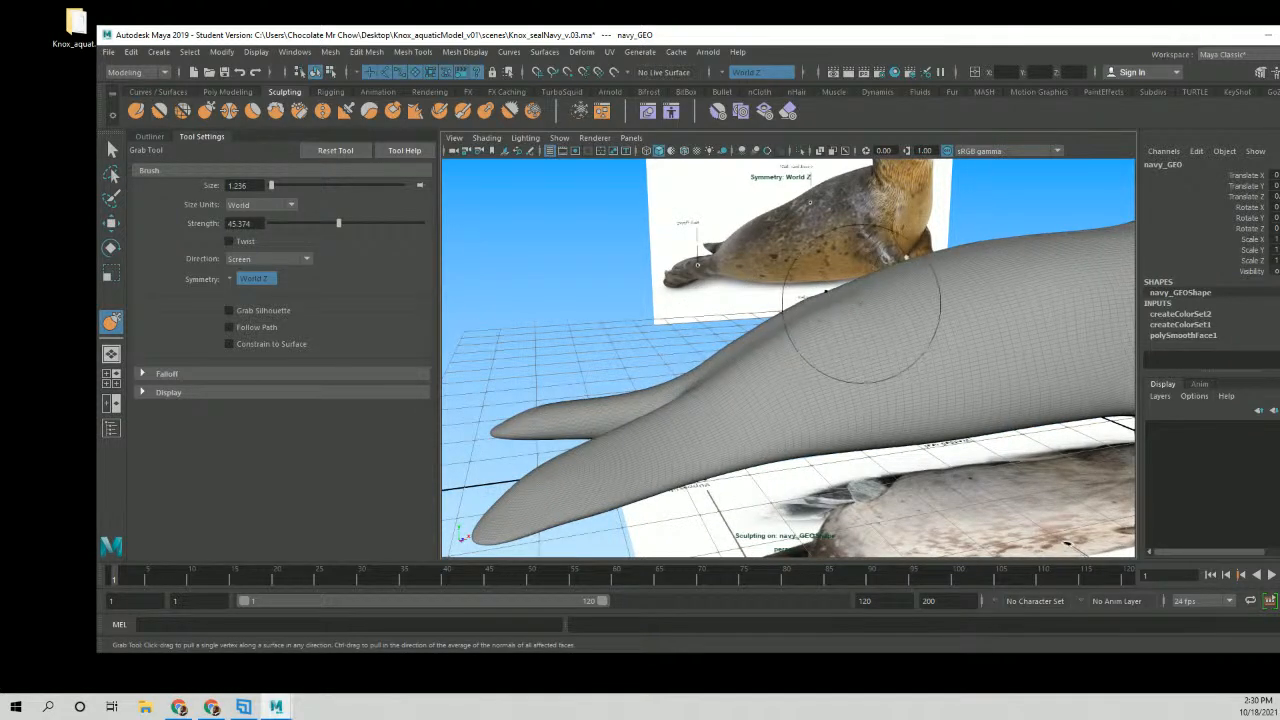
{"action": "mouse_move", "coordinate": [893, 318]}
{"action": "left_mouse_down", "text": "alt"}
{"action": "mouse_move", "coordinate": [931, 303]}
{"action": "mouse_move", "coordinate": [906, 286]}
{"action": "left_mouse_up", "text": "alt"}
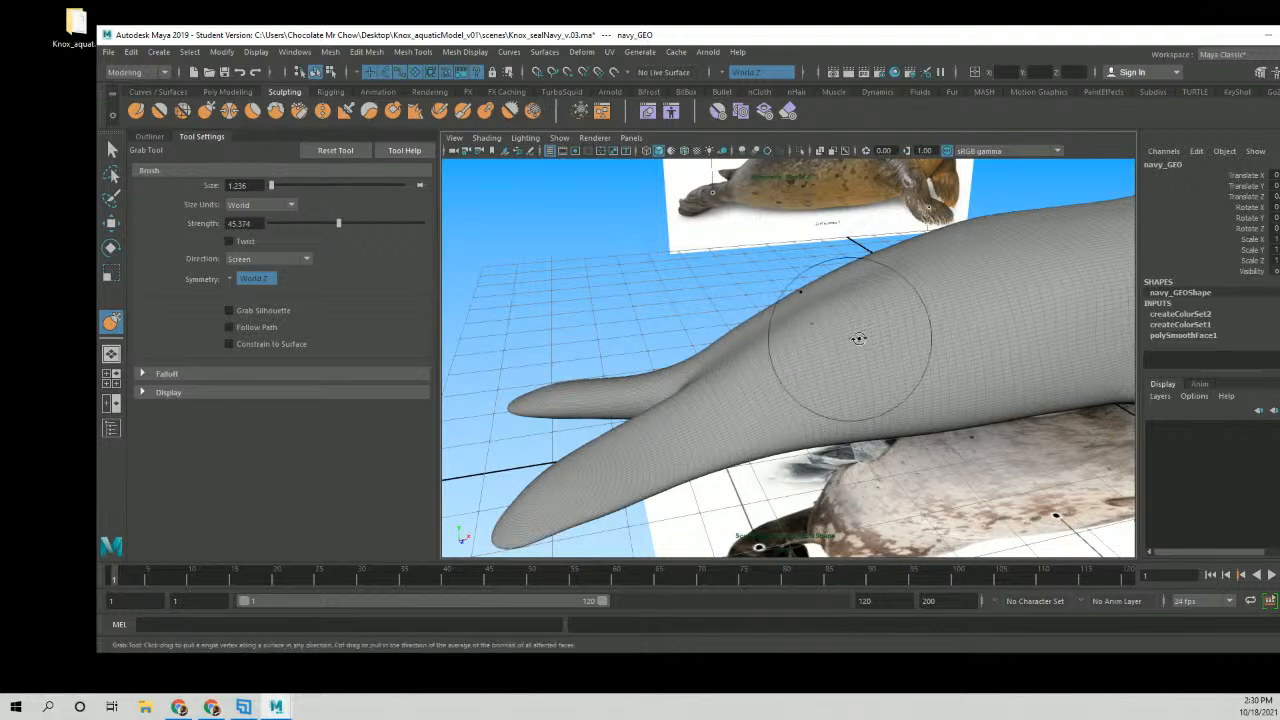
{"action": "left_click_drag", "start_coordinate": [857, 337], "coordinate": [882, 296], "text": "alt"}
{"action": "middle_click_drag", "start_coordinate": [910, 286], "coordinate": [840, 377], "text": "alt"}
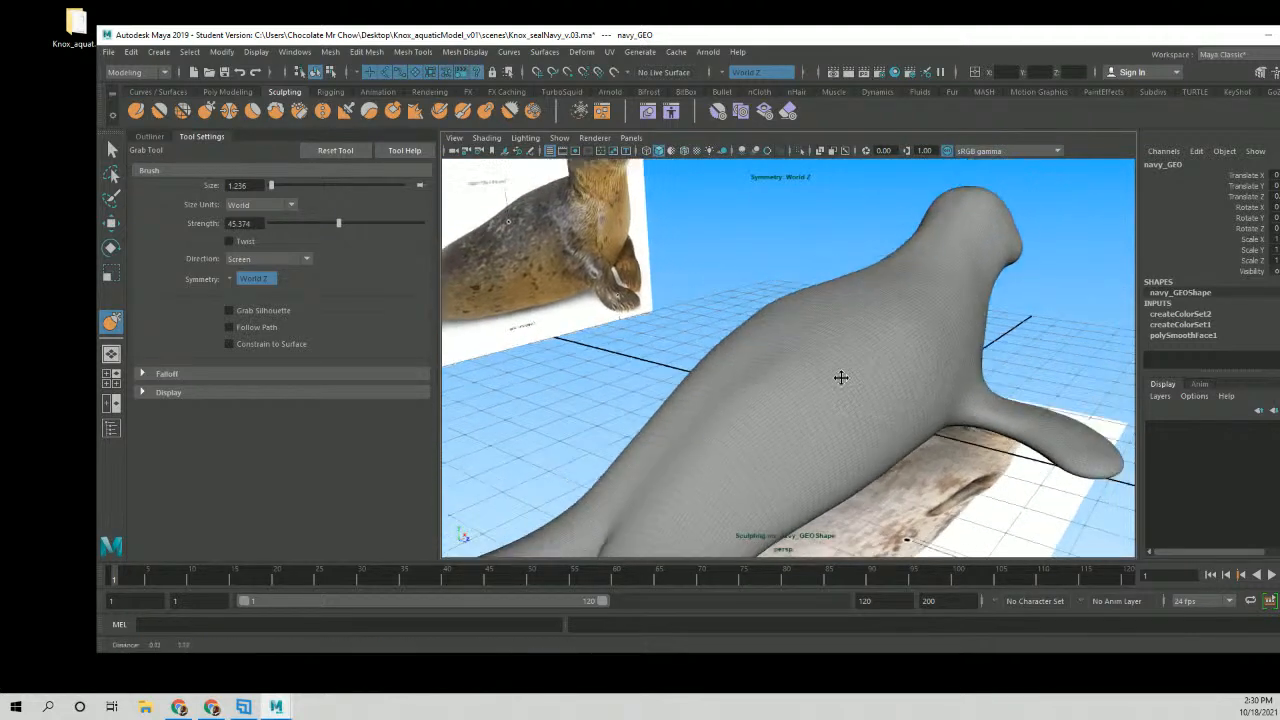
{"action": "right_click_drag", "start_coordinate": [840, 377], "coordinate": [1006, 354], "text": "alt"}
{"action": "left_click_drag", "start_coordinate": [1006, 354], "coordinate": [840, 343], "text": "alt"}
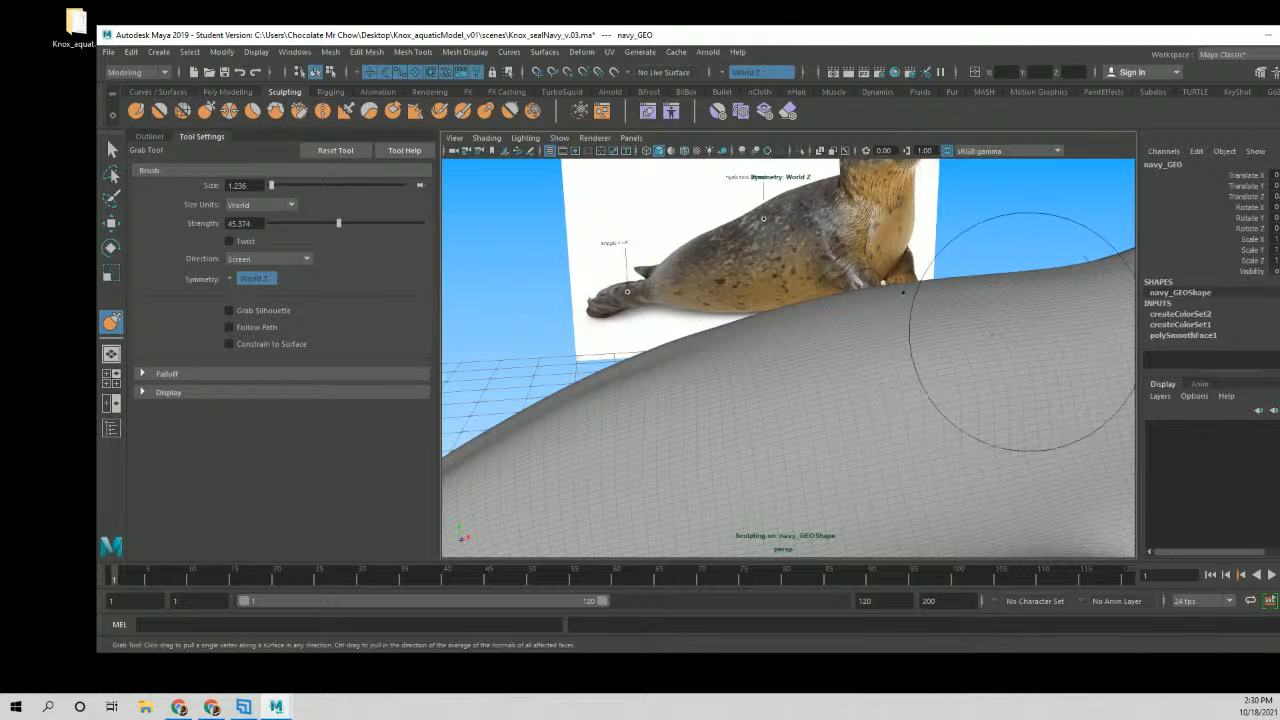
{"action": "mouse_move", "coordinate": [985, 343]}
{"action": "left_mouse_down", "text": "alt"}
{"action": "mouse_move", "coordinate": [857, 371]}
{"action": "mouse_move", "coordinate": [773, 299]}
{"action": "mouse_move", "coordinate": [790, 373]}
{"action": "mouse_move", "coordinate": [840, 345]}
{"action": "left_mouse_up", "text": "alt"}
{"action": "middle_click_drag", "start_coordinate": [948, 350], "coordinate": [818, 338], "text": "alt"}
{"action": "right_click_drag", "start_coordinate": [943, 362], "coordinate": [803, 341], "text": "alt"}
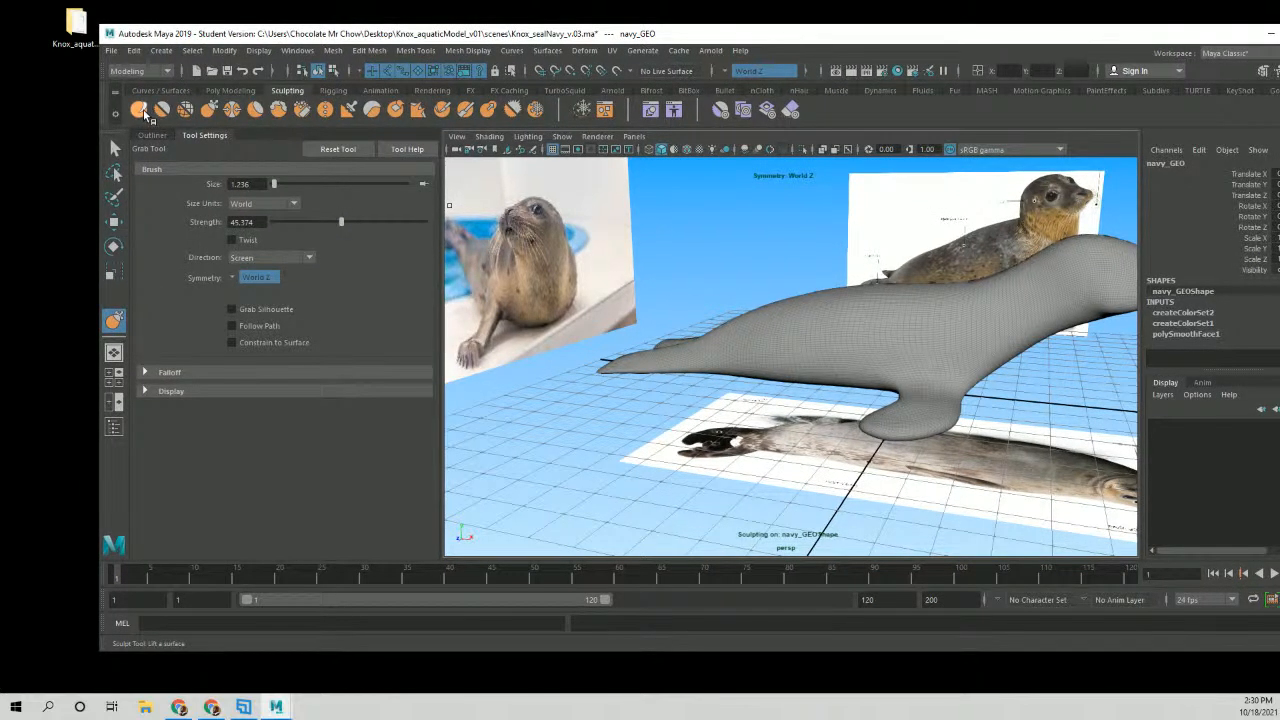
Switch from the Grab tool to the Sculpt tool and undo the sculpt stroke.
{"action": "left_click", "coordinate": [140, 109]}
{"action": "left_click_drag", "start_coordinate": [667, 318], "coordinate": [892, 342], "text": "alt"}
{"action": "key", "text": "ctrl+z"}
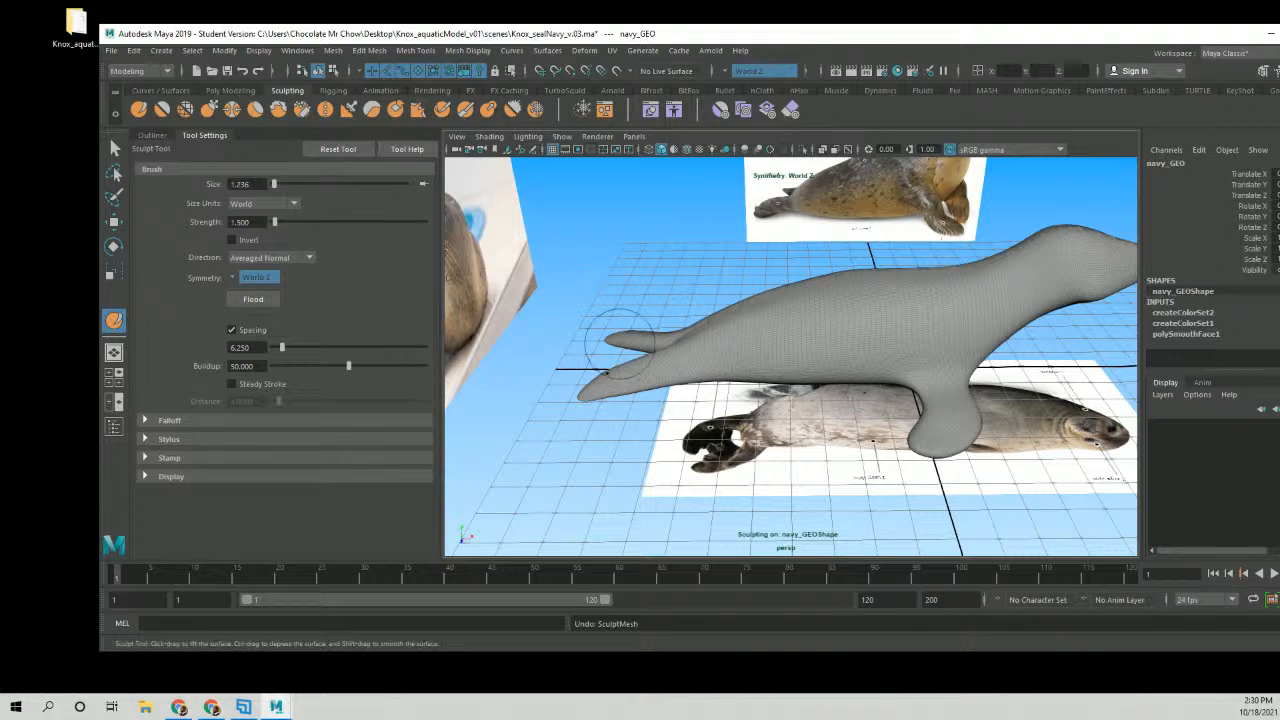
Try to build up the seal's back and flank with Sculpt strokes at strength 1.5.
{"action": "scroll", "coordinate": [800, 350], "scroll_direction": "up", "scroll_amount": 5}
{"action": "left_click_drag", "start_coordinate": [816, 353], "coordinate": [871, 346], "text": "alt"}
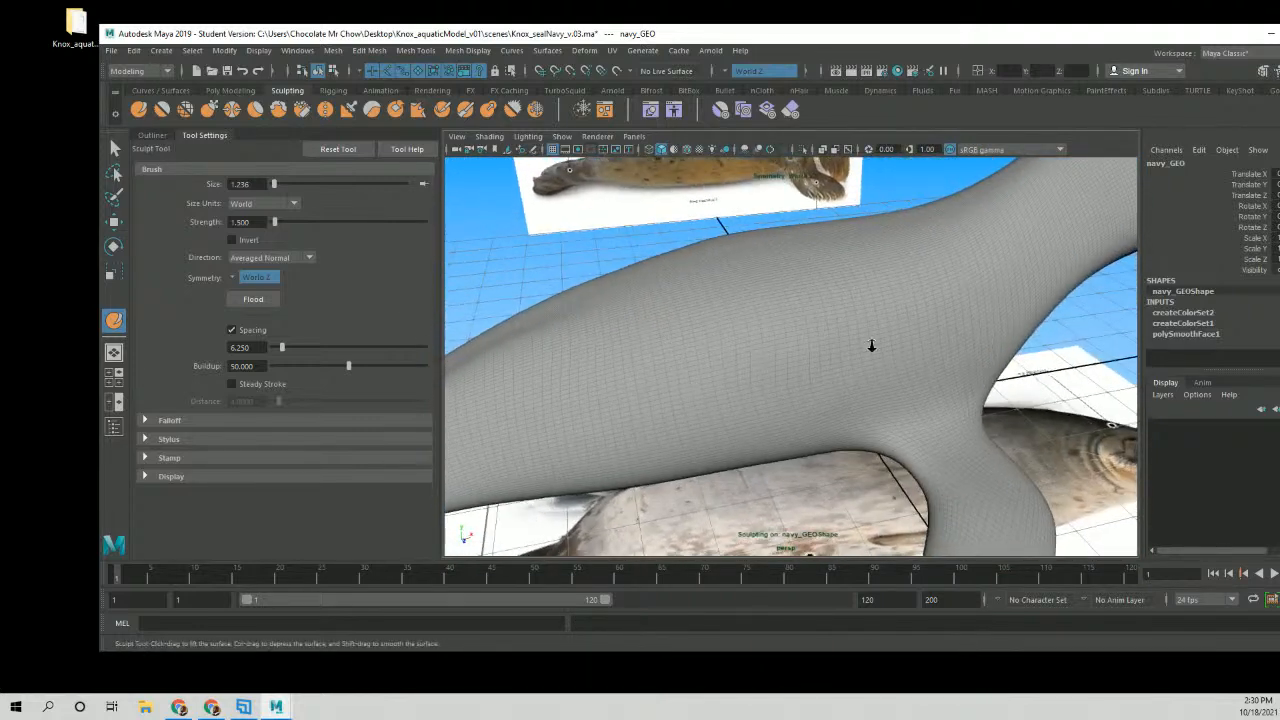
{"action": "right_click_drag", "start_coordinate": [871, 346], "coordinate": [873, 306], "text": "alt"}
{"action": "left_click_drag", "start_coordinate": [802, 326], "coordinate": [849, 314], "text": "alt"}
{"action": "mouse_move", "coordinate": [797, 273]}
{"action": "left_mouse_down"}
{"action": "mouse_move", "coordinate": [744, 308]}
{"action": "mouse_move", "coordinate": [730, 384]}
{"action": "left_mouse_up"}
{"action": "left_click_drag", "start_coordinate": [923, 269], "coordinate": [829, 341], "text": "alt"}
{"action": "middle_click_drag", "start_coordinate": [829, 341], "coordinate": [810, 350], "text": "alt"}
{"action": "left_click_drag", "start_coordinate": [820, 300], "coordinate": [755, 350]}
{"action": "left_click_drag", "start_coordinate": [863, 266], "coordinate": [760, 308]}
{"action": "mouse_move", "coordinate": [940, 325]}
{"action": "left_mouse_down", "text": "alt"}
{"action": "mouse_move", "coordinate": [880, 286]}
{"action": "mouse_move", "coordinate": [768, 348]}
{"action": "left_mouse_up", "text": "alt"}
{"action": "left_click_drag", "start_coordinate": [882, 350], "coordinate": [722, 377]}
{"action": "mouse_move", "coordinate": [807, 402]}
{"action": "left_mouse_down", "text": "alt"}
{"action": "mouse_move", "coordinate": [832, 360]}
{"action": "mouse_move", "coordinate": [860, 372]}
{"action": "left_mouse_up", "text": "alt"}
Undo the Sculpt strokes on the seal's back and flank.
{"action": "key", "text": "ctrl+z"}
{"action": "key", "text": "ctrl+z"}
{"action": "key", "text": "ctrl+z"}
{"action": "key", "text": "ctrl+z"}
{"action": "key", "text": "ctrl+z"}
{"action": "key", "text": "ctrl+z"}
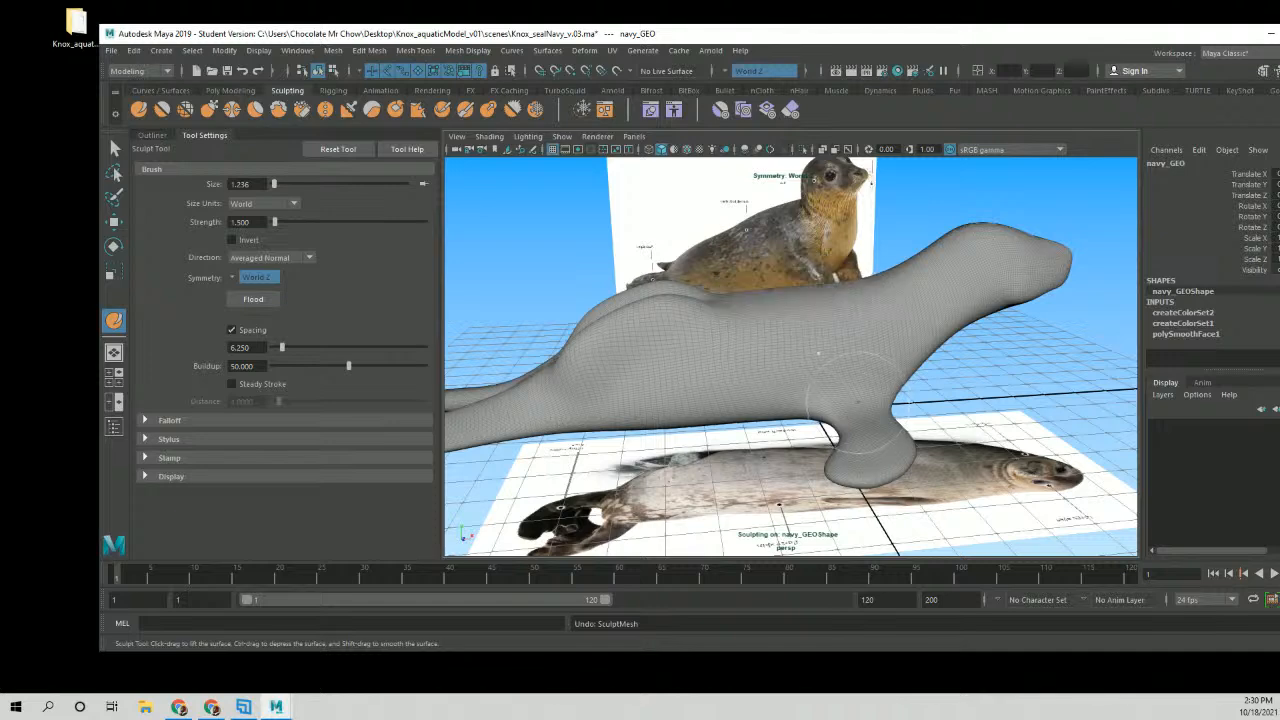
Set the Sculpt strength to 0.441 and brush size to 0.560, then raise the shoulder above the front flipper.
{"action": "left_click_drag", "start_coordinate": [786, 337], "coordinate": [625, 298], "text": "alt"}
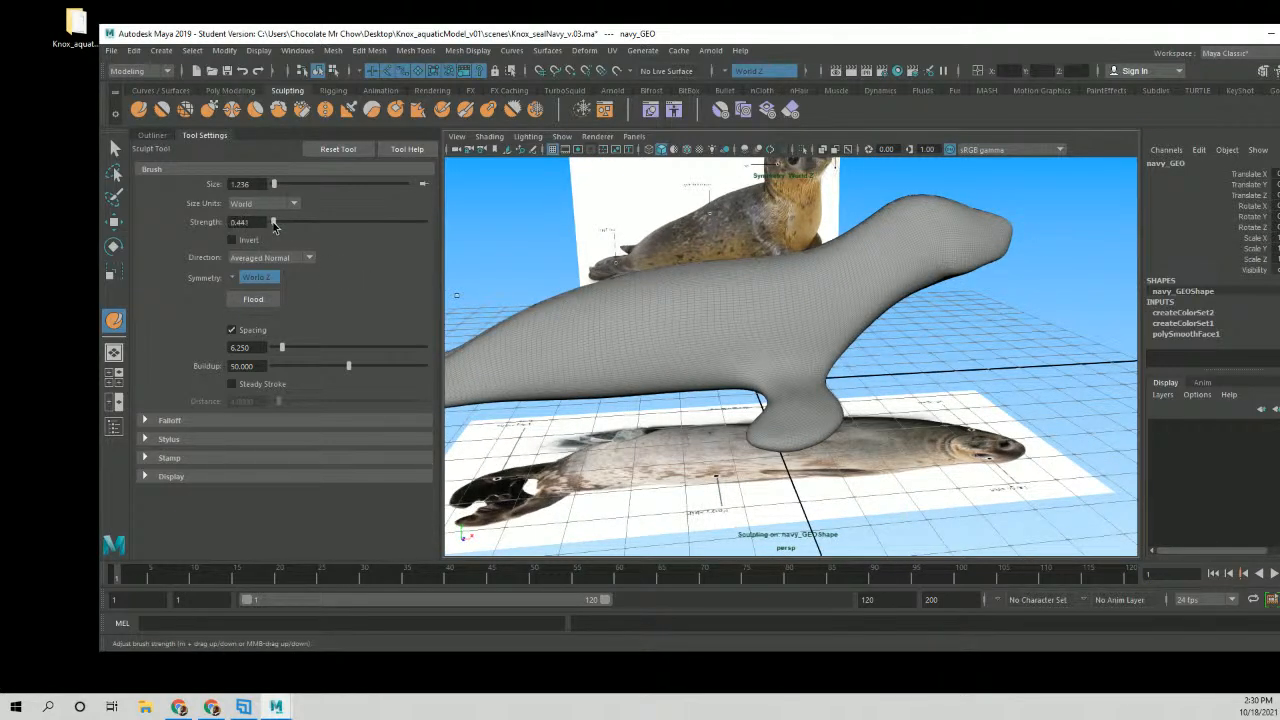
{"action": "left_click", "coordinate": [272, 221]}
{"action": "left_click_drag", "start_coordinate": [640, 296], "coordinate": [690, 338], "text": "alt"}
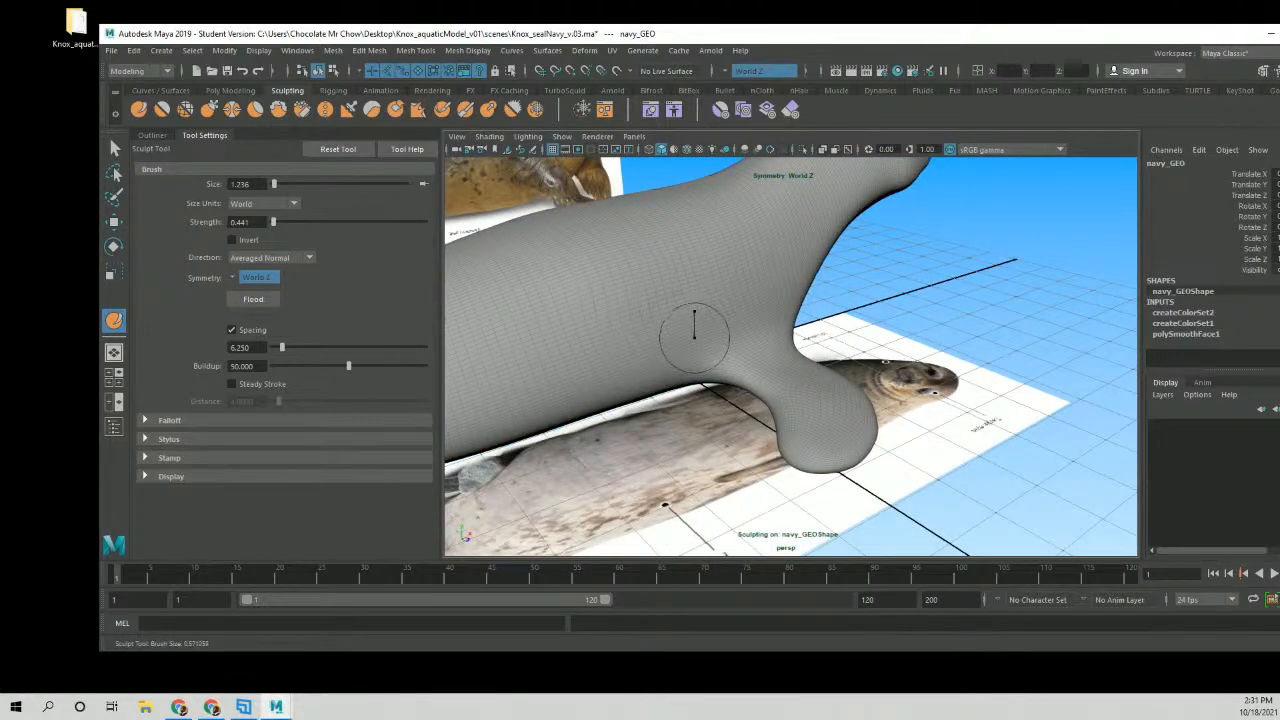
{"action": "left_click_drag", "start_coordinate": [694, 338], "coordinate": [668, 357]}
{"action": "mouse_move", "coordinate": [886, 317]}
{"action": "left_mouse_down", "text": "alt"}
{"action": "mouse_move", "coordinate": [760, 311]}
{"action": "mouse_move", "coordinate": [816, 291]}
{"action": "mouse_move", "coordinate": [751, 321]}
{"action": "mouse_move", "coordinate": [731, 367]}
{"action": "mouse_move", "coordinate": [665, 395]}
{"action": "left_mouse_up", "text": "alt"}
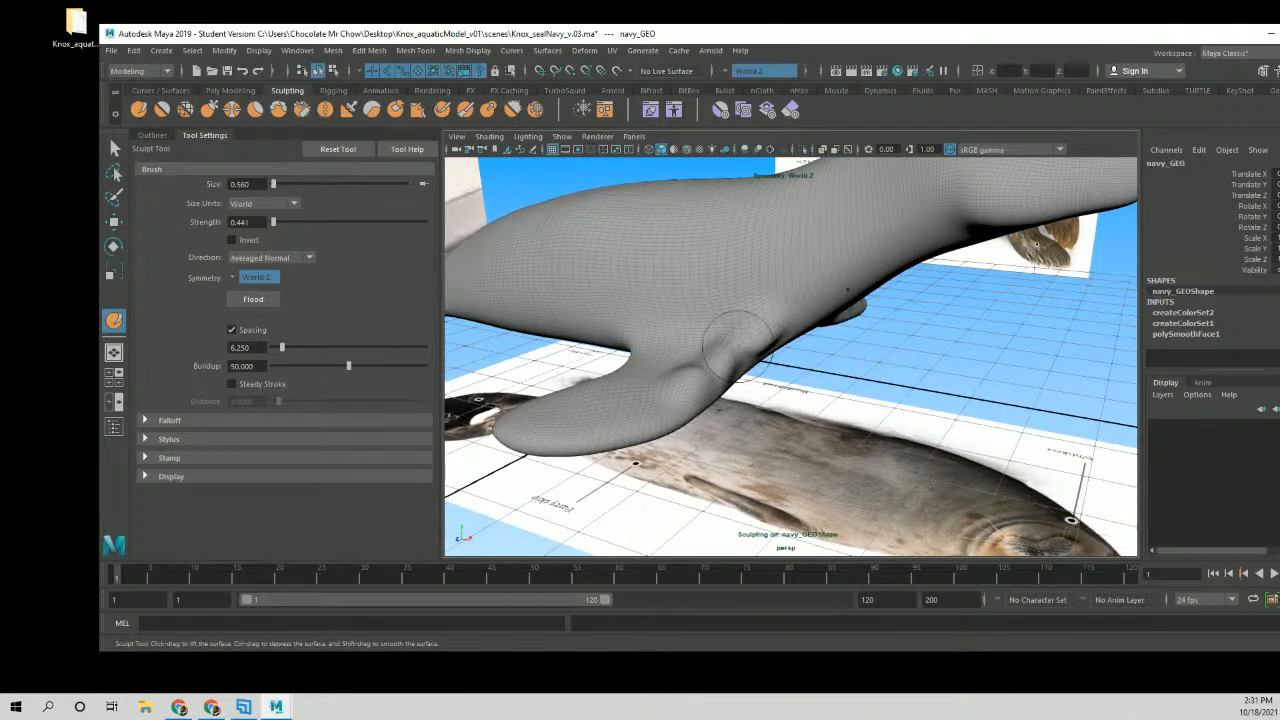
Smooth the raised shoulder area into the front flipper and chest.
{"action": "mouse_move", "coordinate": [790, 298]}
{"action": "left_mouse_down", "text": "alt"}
{"action": "mouse_move", "coordinate": [808, 276]}
{"action": "mouse_move", "coordinate": [817, 288]}
{"action": "mouse_move", "coordinate": [730, 345]}
{"action": "mouse_move", "coordinate": [743, 343]}
{"action": "mouse_move", "coordinate": [741, 303]}
{"action": "left_mouse_up", "text": "alt"}
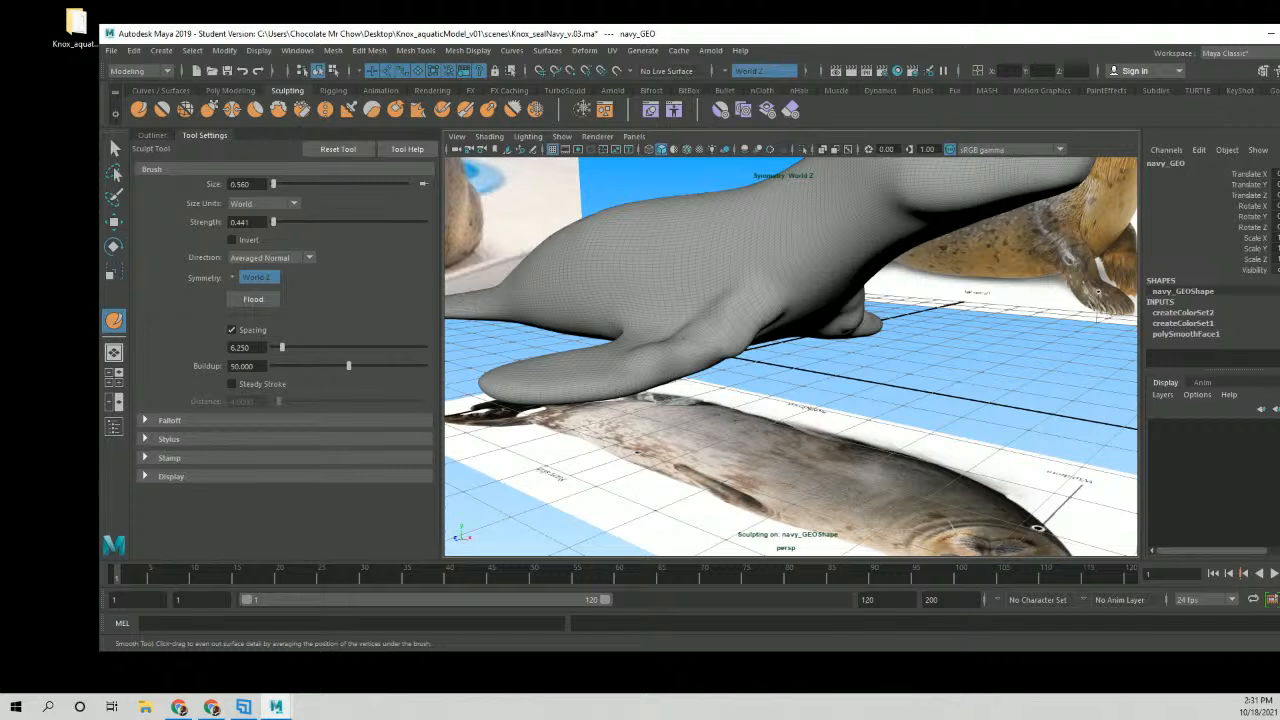
{"action": "left_click_drag", "start_coordinate": [733, 347], "coordinate": [742, 344], "text": "shift"}
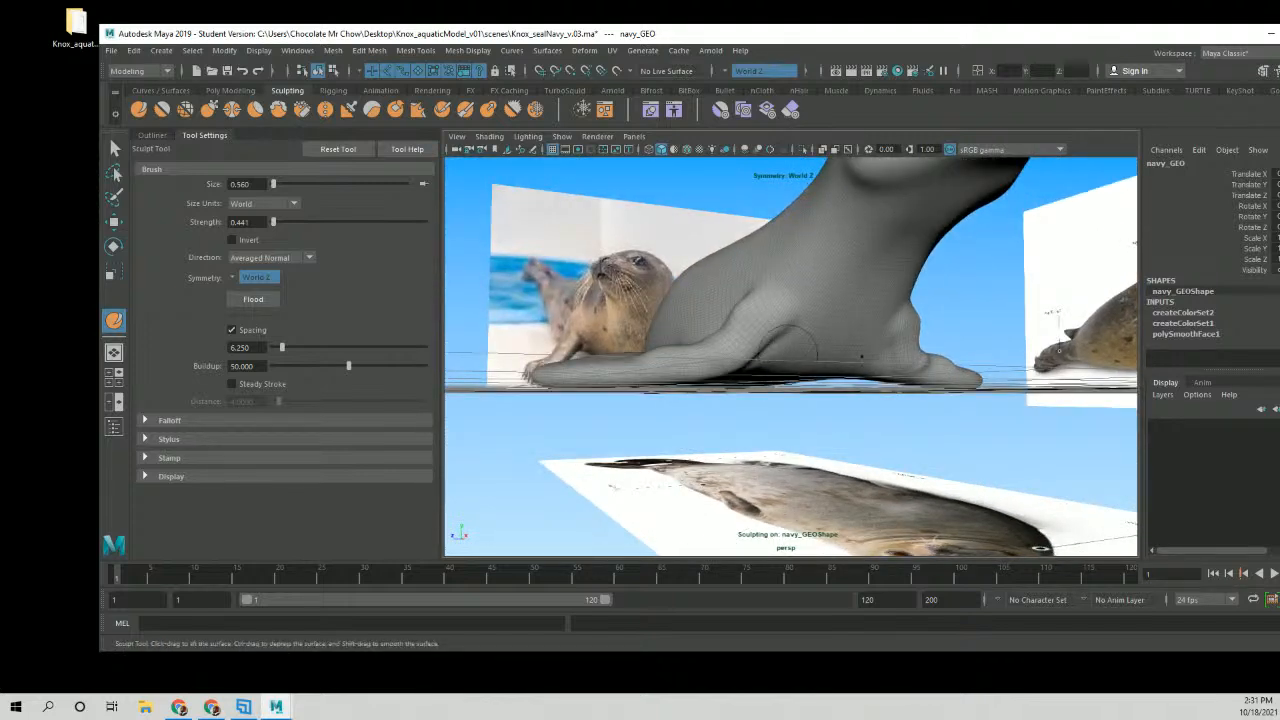
{"action": "left_click_drag", "start_coordinate": [736, 352], "coordinate": [692, 437], "text": "alt"}
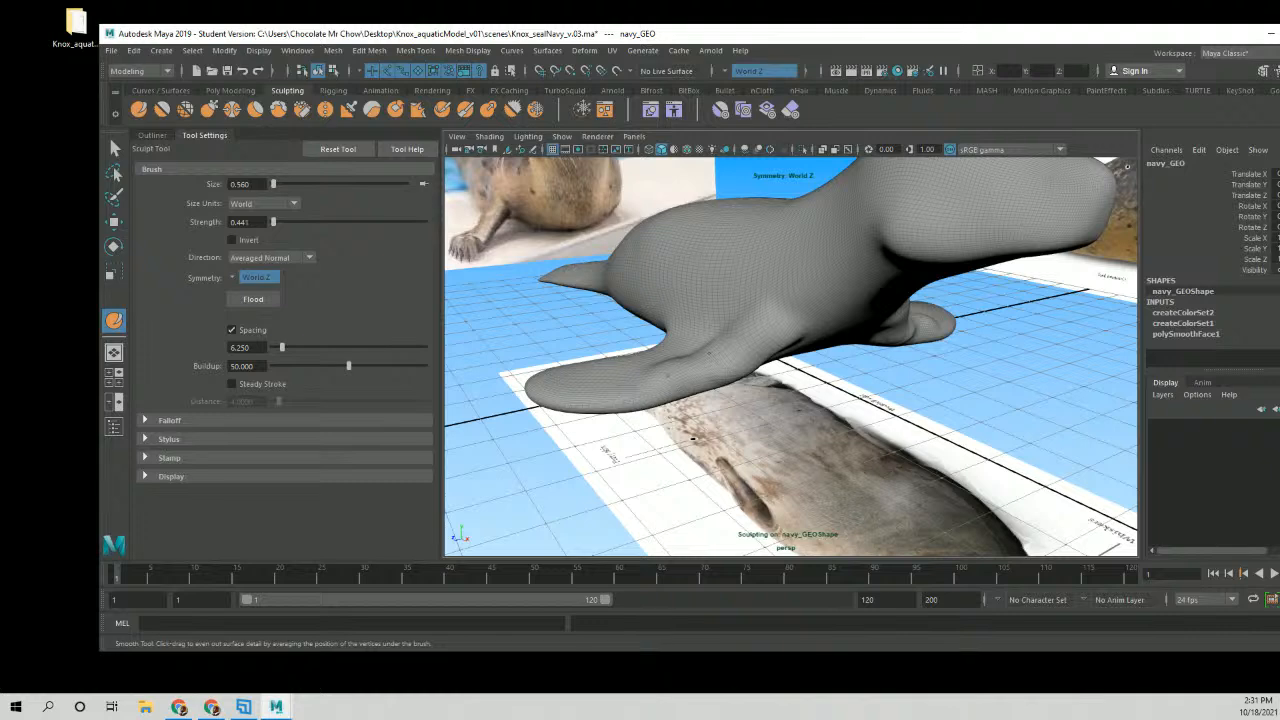
{"action": "mouse_move", "coordinate": [728, 382]}
{"action": "left_mouse_down", "text": "alt"}
{"action": "mouse_move", "coordinate": [725, 364]}
{"action": "mouse_move", "coordinate": [668, 402]}
{"action": "left_mouse_up", "text": "alt"}
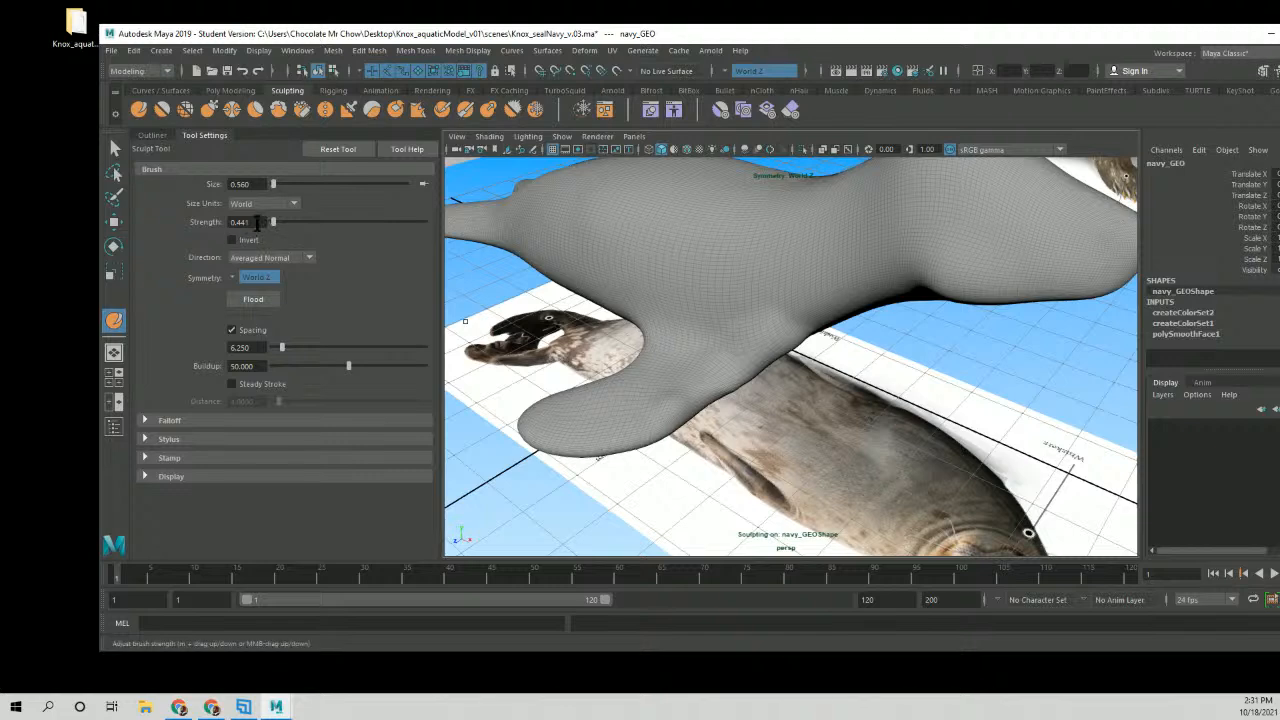
Set the Sculpt strength to 0.2 and refine the area where the front flipper meets the body.
{"action": "double_click", "coordinate": [238, 222]}
{"action": "type", "text": "0.2"}
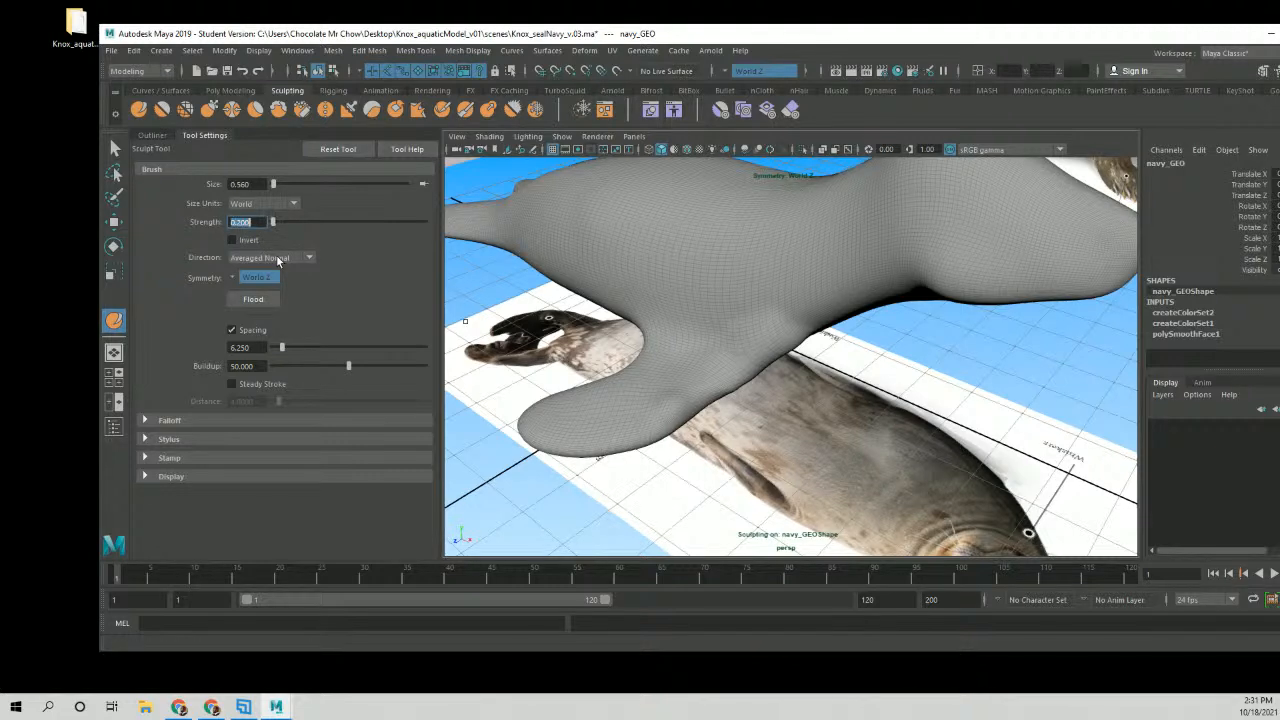
{"action": "key", "text": "Return"}
{"action": "mouse_move", "coordinate": [660, 390]}
{"action": "left_mouse_down", "text": "alt"}
{"action": "mouse_move", "coordinate": [689, 378]}
{"action": "mouse_move", "coordinate": [681, 386]}
{"action": "left_mouse_up", "text": "alt"}
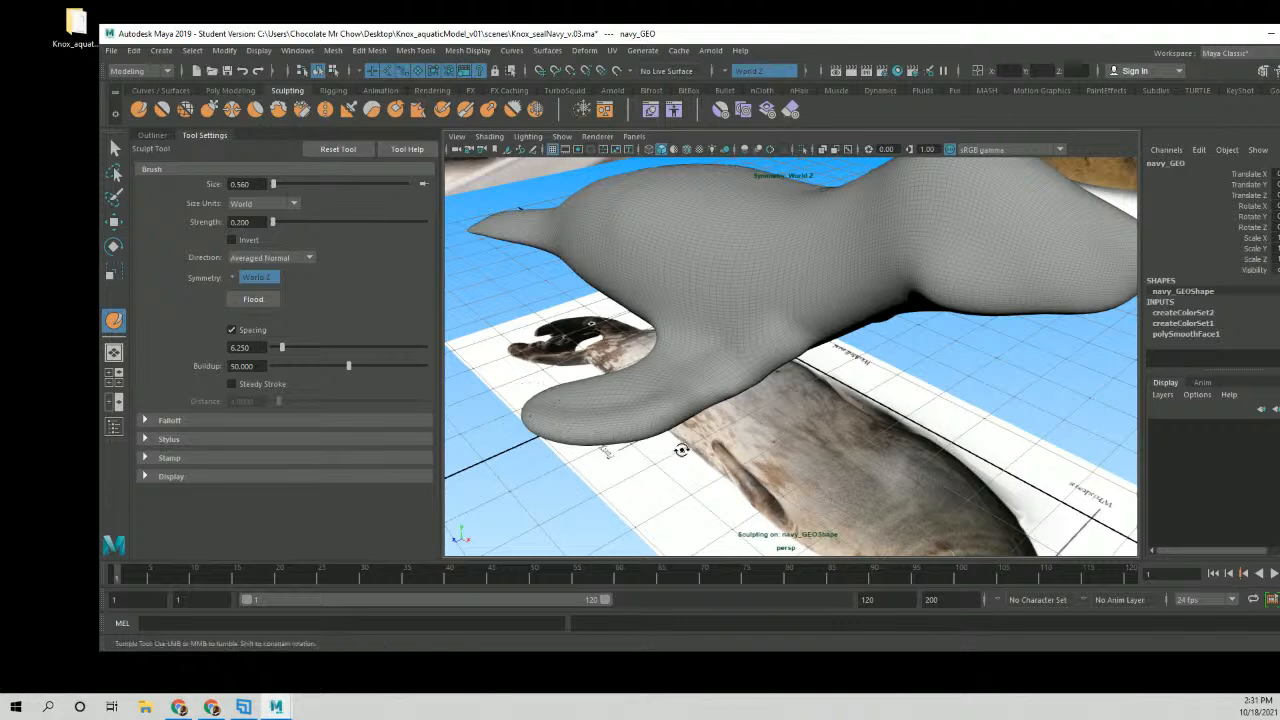
{"action": "left_click_drag", "start_coordinate": [681, 450], "coordinate": [746, 401], "text": "alt"}
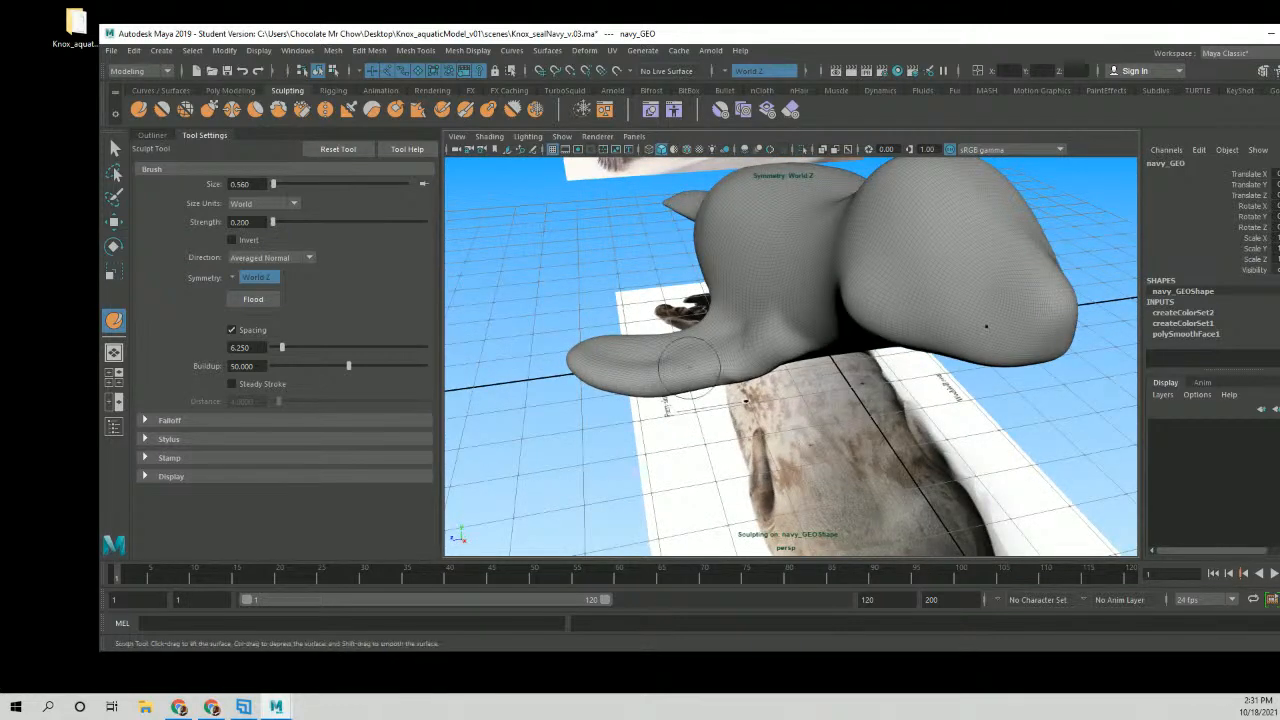
{"action": "left_click_drag", "start_coordinate": [693, 365], "coordinate": [714, 371], "text": "alt"}
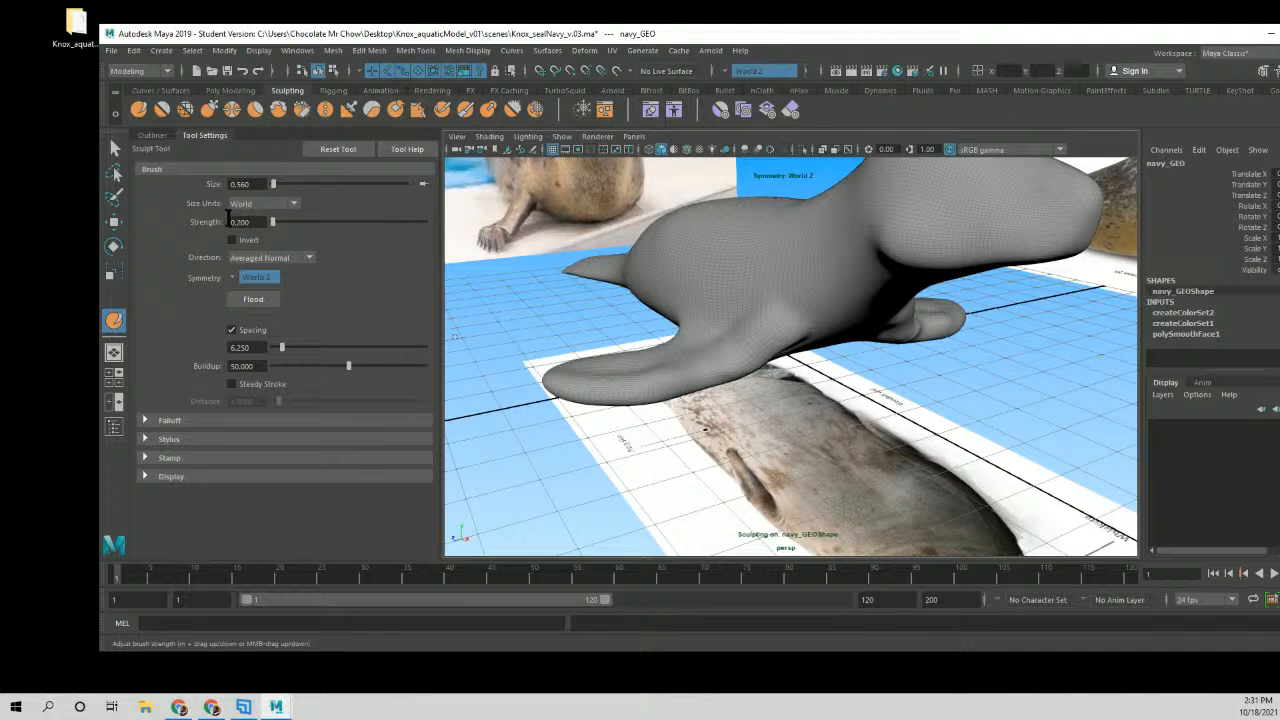
{"action": "left_click_drag", "start_coordinate": [656, 300], "coordinate": [764, 340], "text": "alt"}
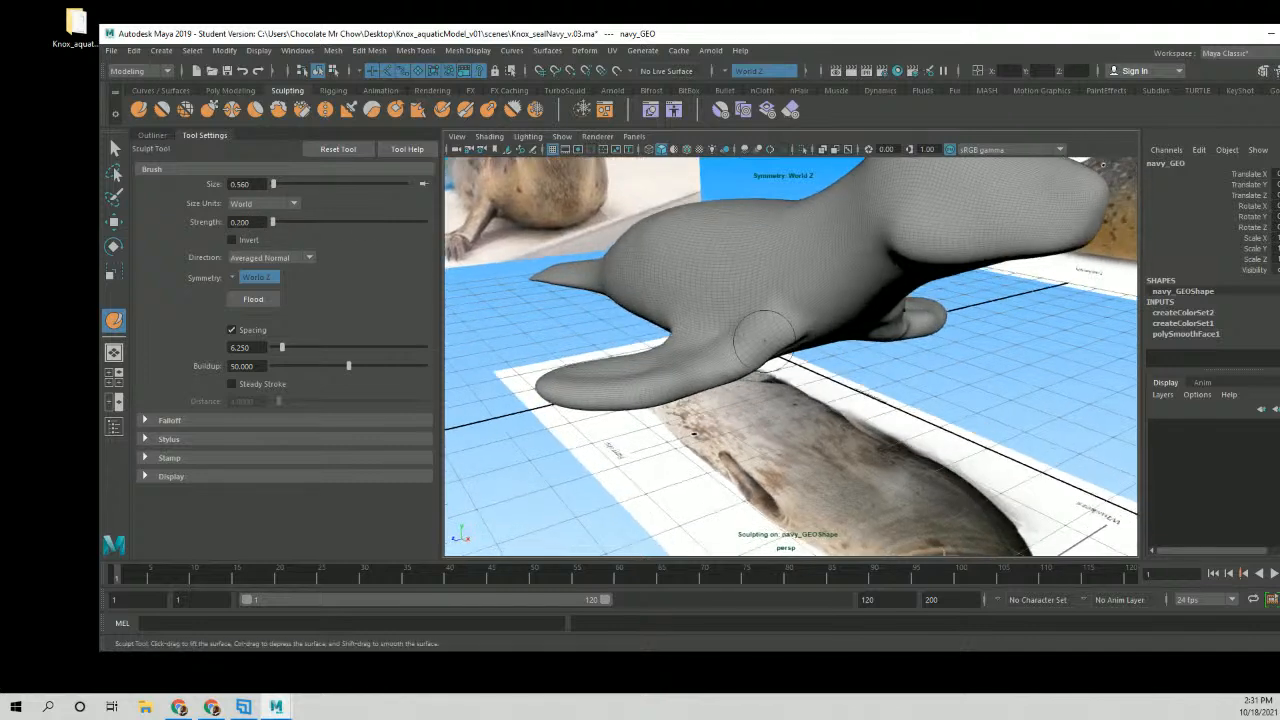
Smooth the upper surface of the front flipper near the shoulder.
{"action": "key", "text": "shift"}
{"action": "left_click_drag", "start_coordinate": [669, 377], "coordinate": [680, 402], "text": "alt"}
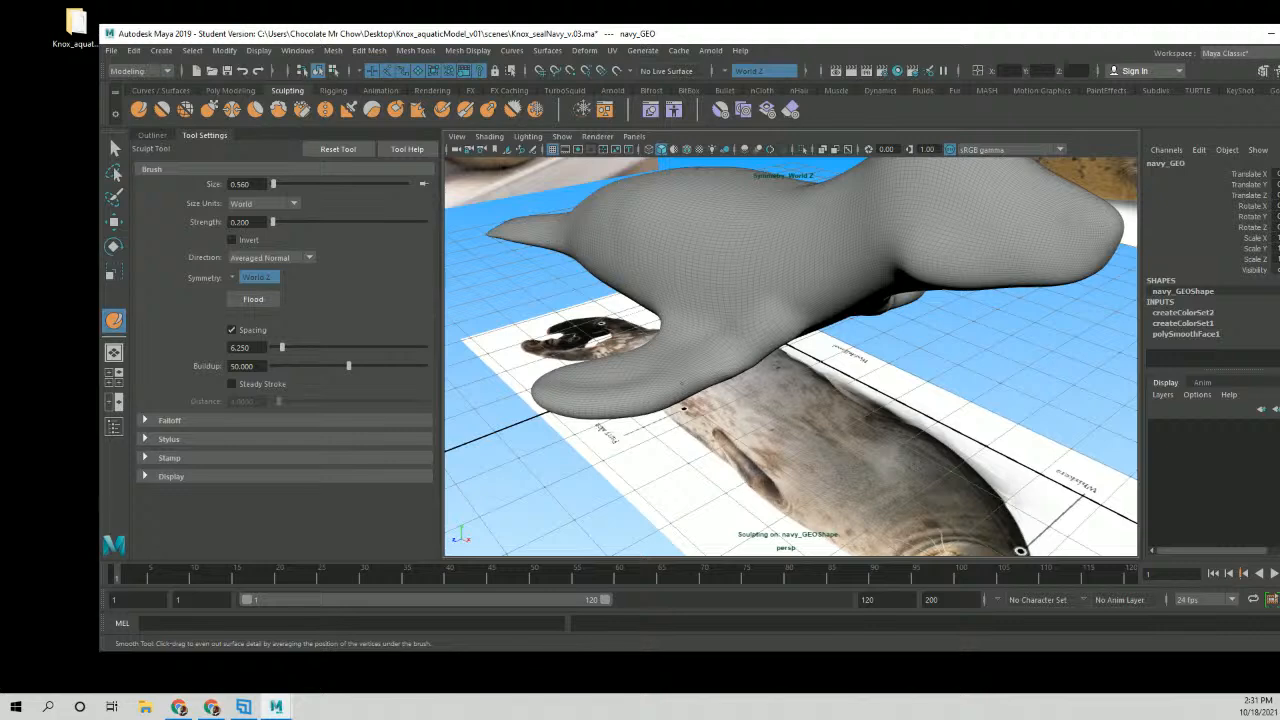
{"action": "mouse_move", "coordinate": [683, 408]}
{"action": "left_mouse_down", "text": "alt"}
{"action": "mouse_move", "coordinate": [689, 334]}
{"action": "mouse_move", "coordinate": [718, 365]}
{"action": "mouse_move", "coordinate": [700, 350]}
{"action": "left_mouse_up", "text": "alt"}
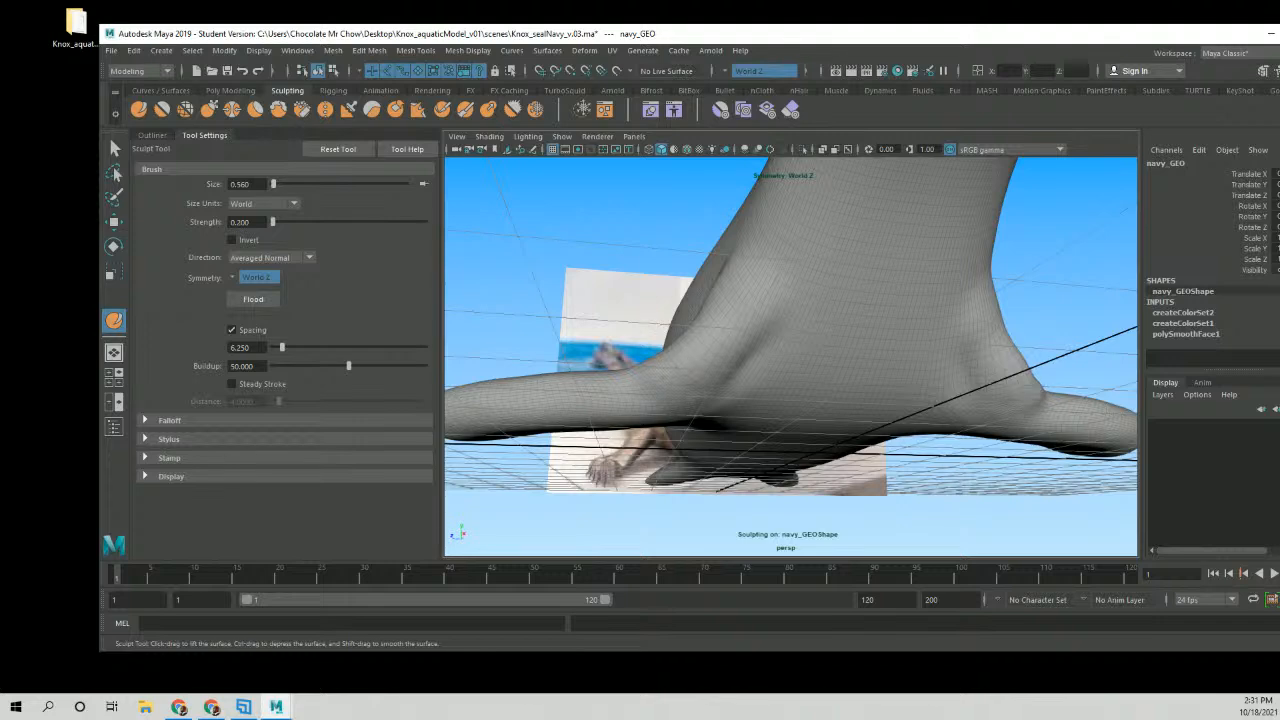
Build up the front flipper's upper edge and shoulder with Sculpt strokes and smooth the transition.
{"action": "left_click_drag", "start_coordinate": [655, 388], "coordinate": [575, 390]}
{"action": "mouse_move", "coordinate": [728, 308]}
{"action": "left_mouse_down"}
{"action": "mouse_move", "coordinate": [698, 345]}
{"action": "mouse_move", "coordinate": [582, 381]}
{"action": "left_mouse_up"}
{"action": "mouse_move", "coordinate": [682, 355]}
{"action": "left_mouse_down", "text": "alt"}
{"action": "mouse_move", "coordinate": [728, 366]}
{"action": "mouse_move", "coordinate": [633, 371]}
{"action": "left_mouse_up", "text": "alt"}
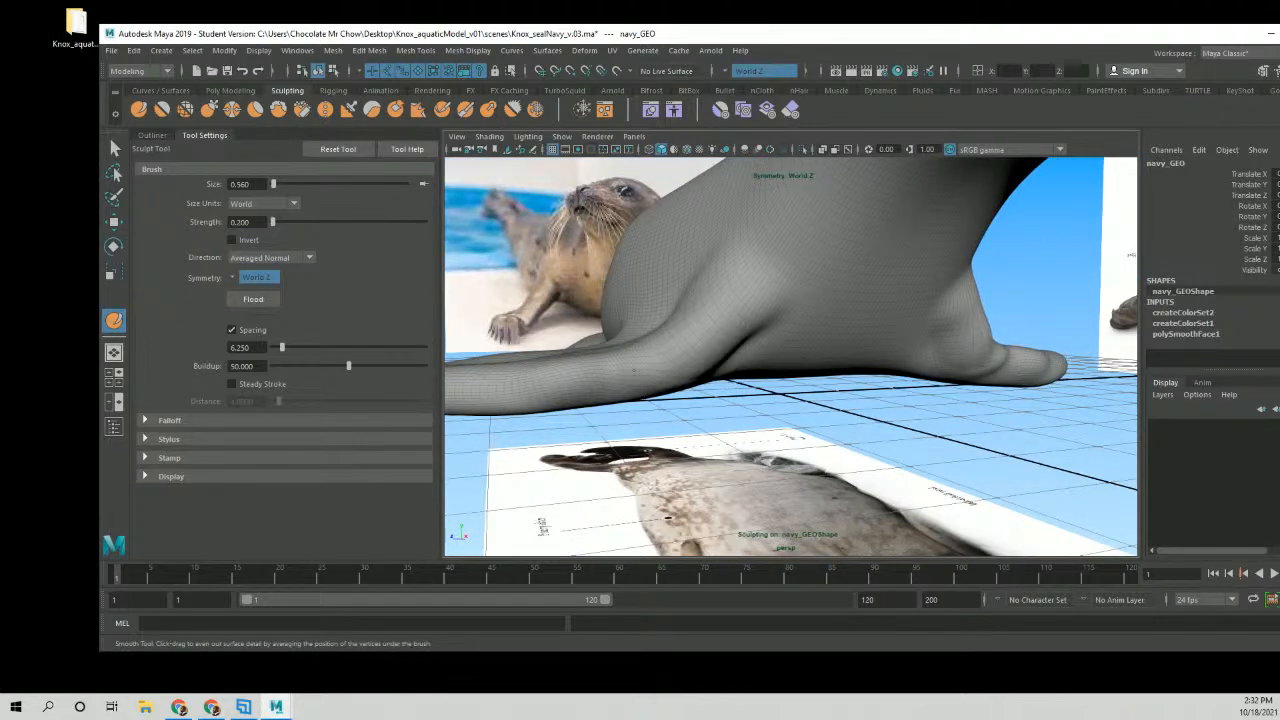
{"action": "left_click_drag", "start_coordinate": [732, 366], "coordinate": [771, 400], "text": "alt"}
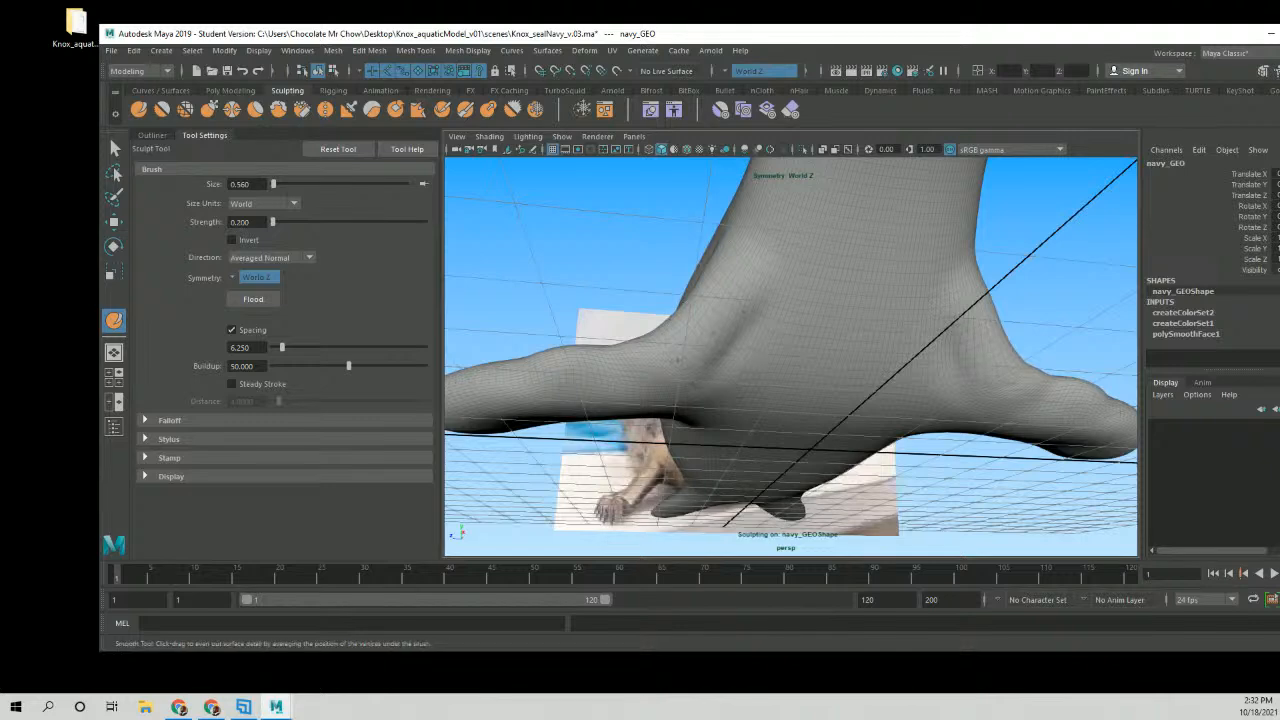
{"action": "left_click_drag", "start_coordinate": [660, 338], "coordinate": [682, 355], "text": "alt"}
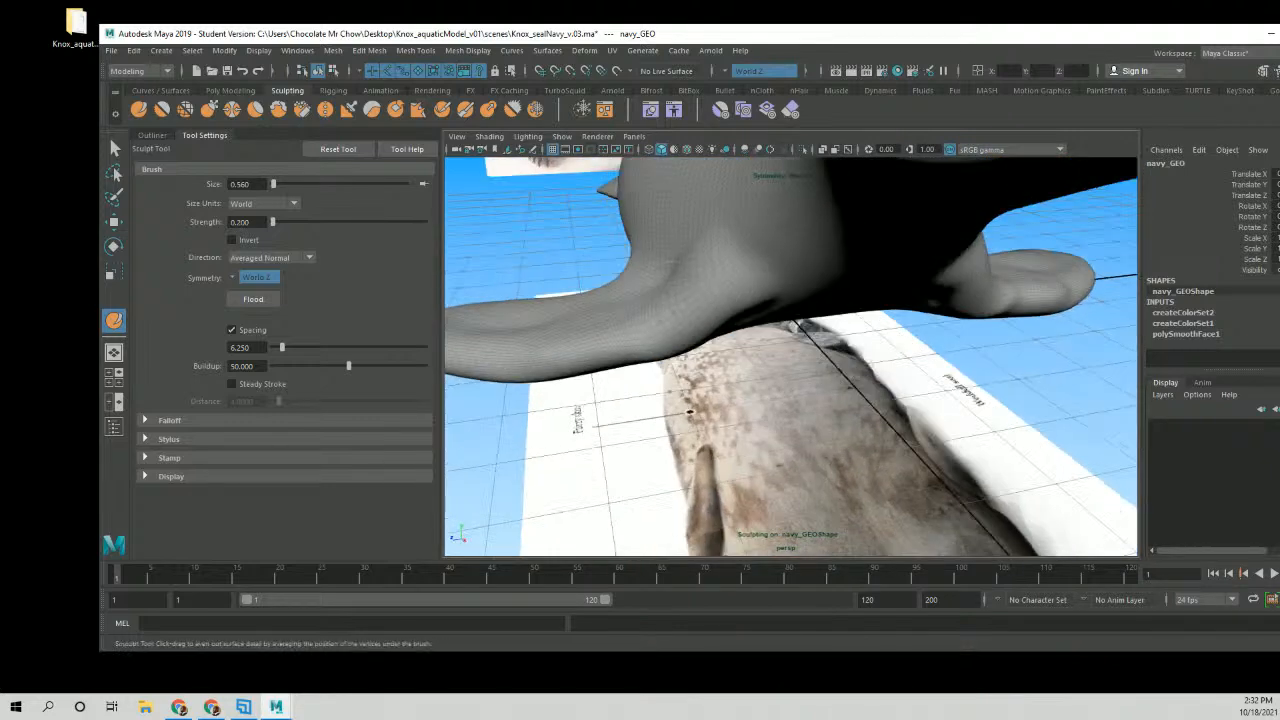
{"action": "left_click_drag", "start_coordinate": [689, 412], "coordinate": [676, 507], "text": "alt"}
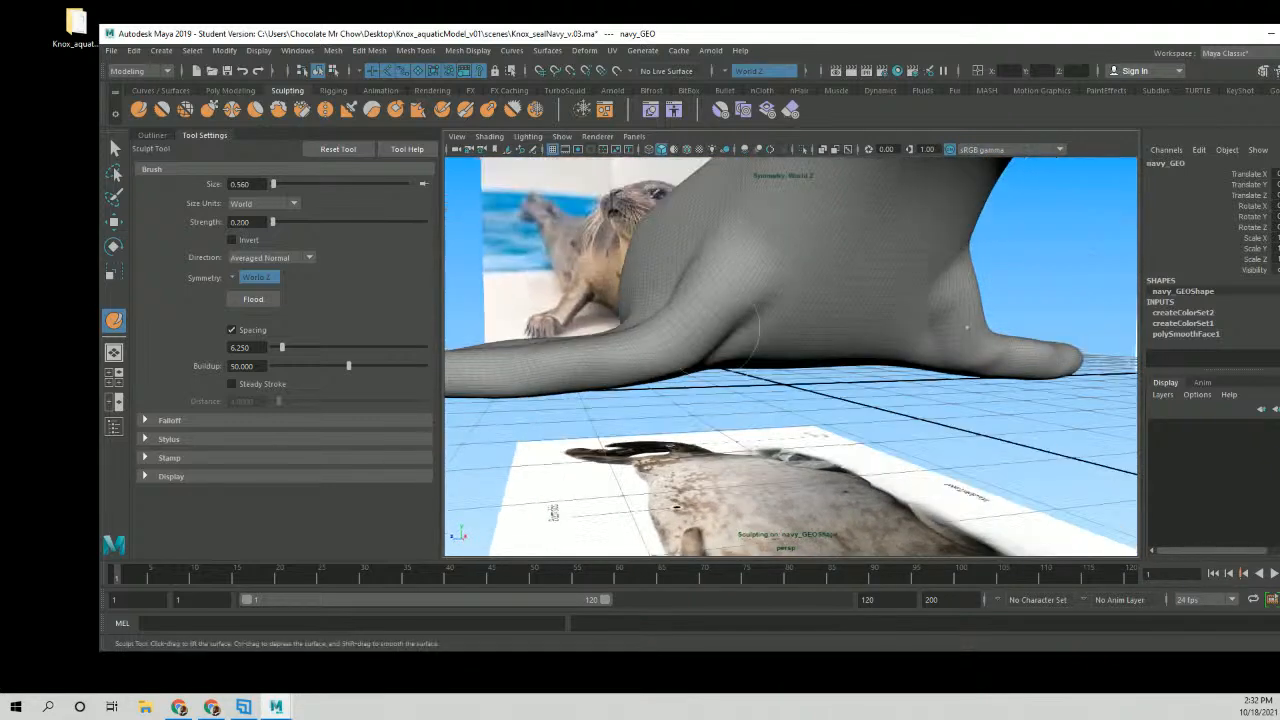
Smooth the shoulder and sculpt symmetrical rounded bulges on the chest between the front flippers.
{"action": "mouse_move", "coordinate": [701, 308]}
{"action": "left_mouse_down", "text": "shift"}
{"action": "mouse_move", "coordinate": [698, 330]}
{"action": "mouse_move", "coordinate": [778, 310]}
{"action": "mouse_move", "coordinate": [791, 331]}
{"action": "mouse_move", "coordinate": [735, 286]}
{"action": "left_mouse_up", "text": "shift"}
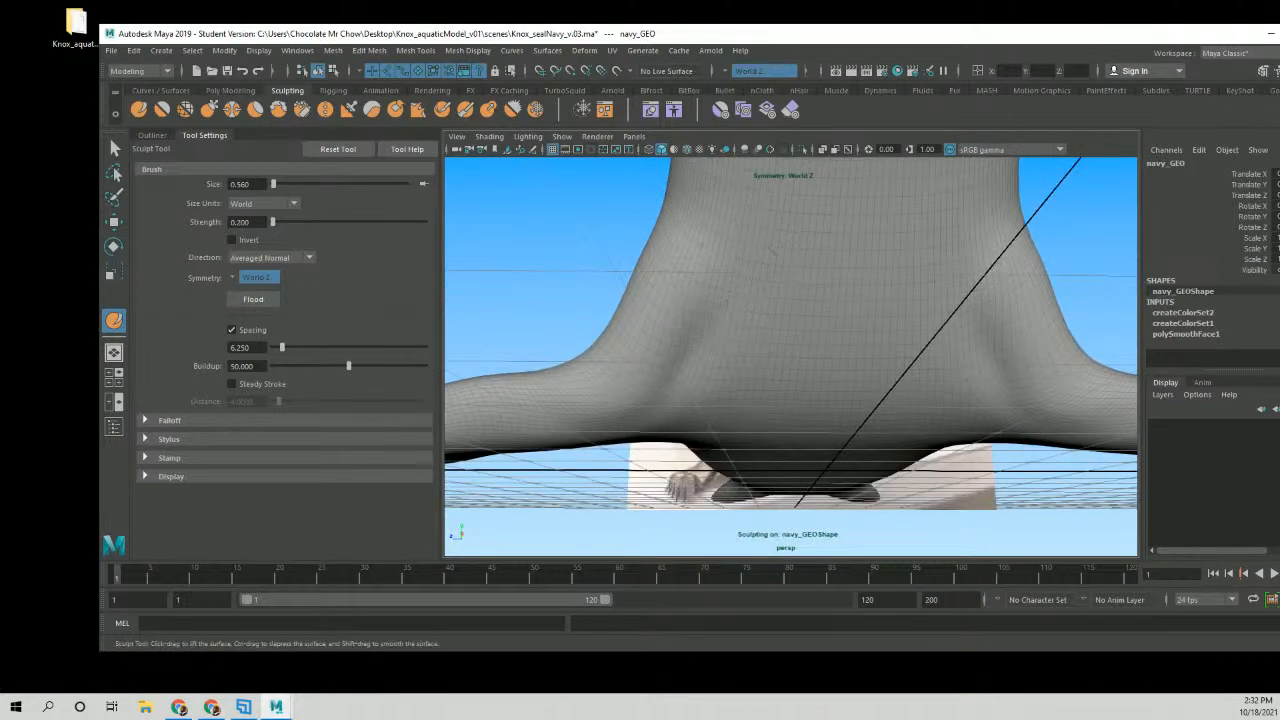
{"action": "mouse_move", "coordinate": [752, 230]}
{"action": "left_mouse_down", "text": "shift"}
{"action": "mouse_move", "coordinate": [748, 294]}
{"action": "mouse_move", "coordinate": [683, 271]}
{"action": "left_mouse_up", "text": "shift"}
{"action": "left_click_drag", "start_coordinate": [763, 293], "coordinate": [668, 312]}
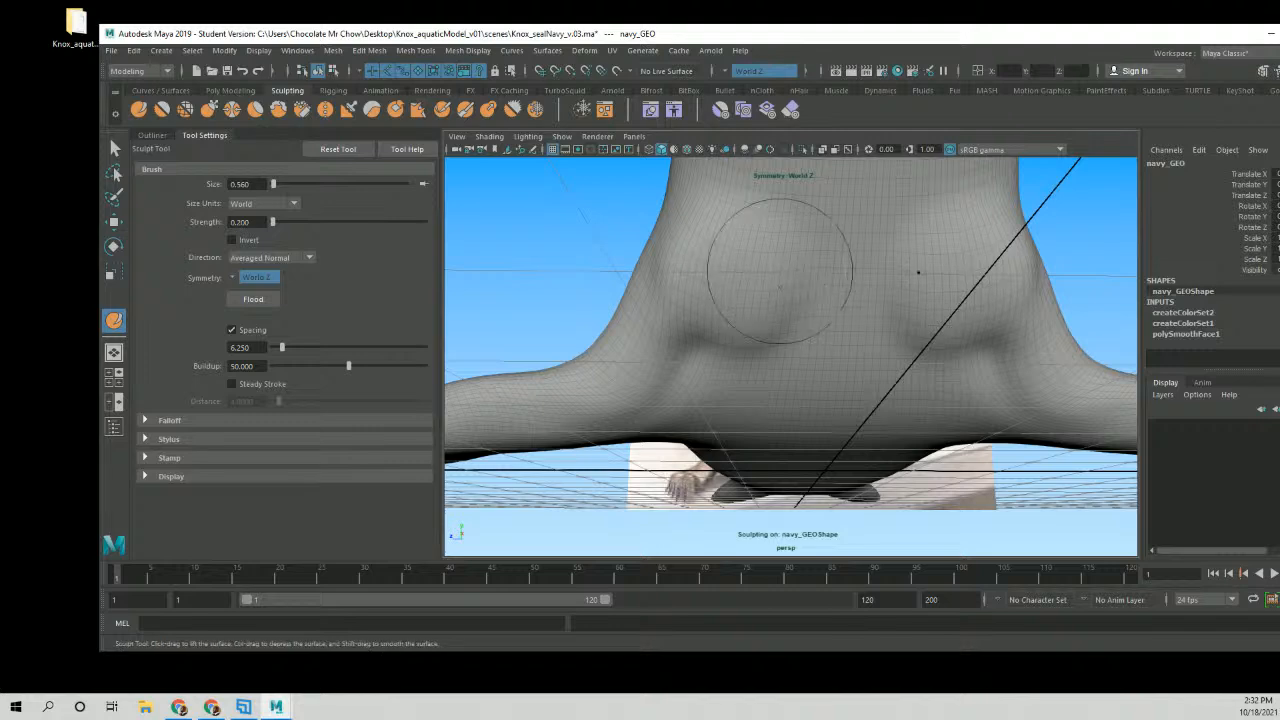
{"action": "mouse_move", "coordinate": [780, 271]}
{"action": "left_mouse_down"}
{"action": "mouse_move", "coordinate": [767, 301]}
{"action": "mouse_move", "coordinate": [696, 316]}
{"action": "mouse_move", "coordinate": [735, 343]}
{"action": "mouse_move", "coordinate": [794, 295]}
{"action": "left_mouse_up"}
{"action": "left_click_drag", "start_coordinate": [772, 224], "coordinate": [800, 268], "text": "alt"}
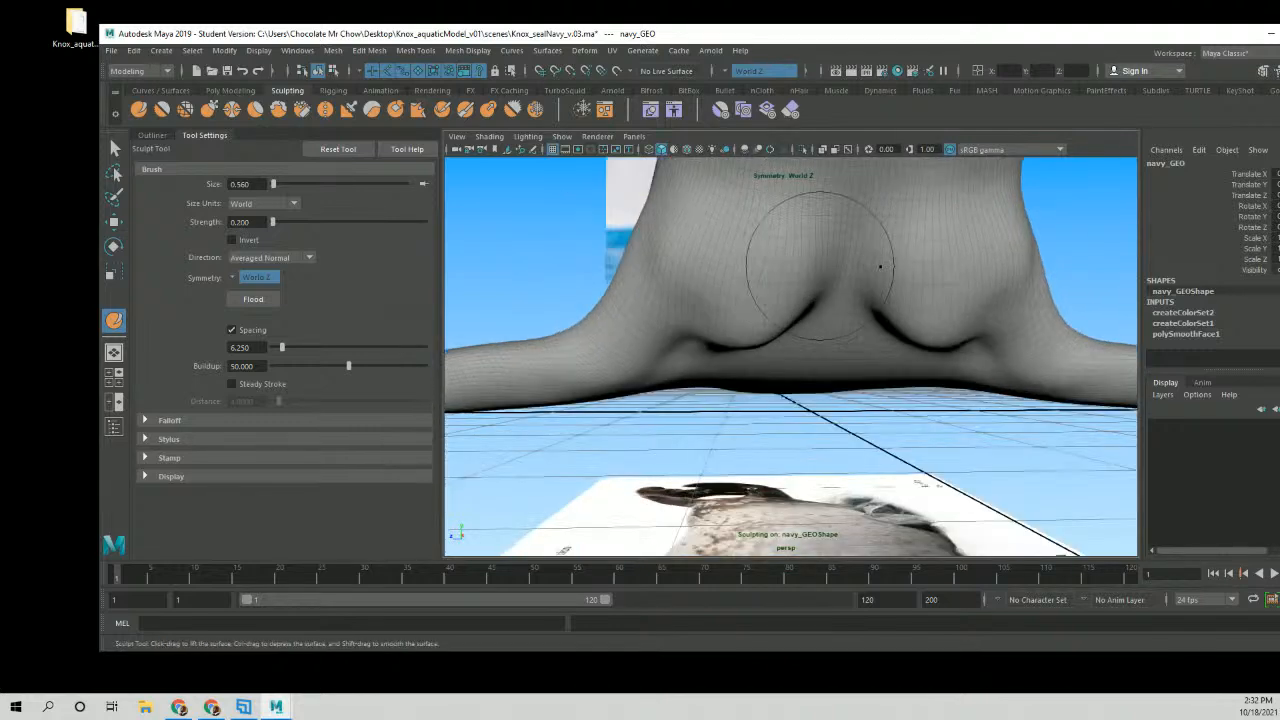
Smooth the rounded chest bulges between the front flippers so they blend into the body and shoulders.
{"action": "middle_click_drag", "start_coordinate": [800, 268], "coordinate": [812, 300], "text": "alt"}
{"action": "left_click_drag", "start_coordinate": [857, 366], "coordinate": [935, 356], "text": "alt"}
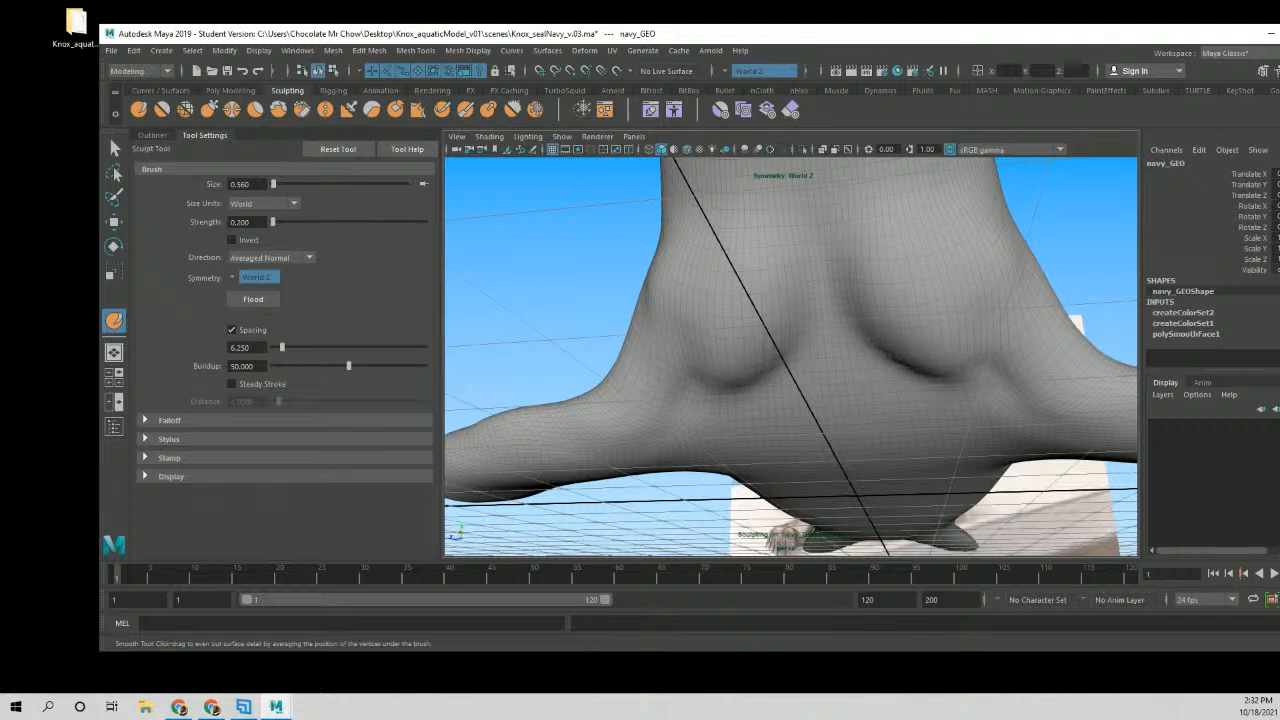
{"action": "left_click_drag", "start_coordinate": [755, 296], "coordinate": [796, 365], "text": "alt"}
{"action": "right_click_drag", "start_coordinate": [796, 365], "coordinate": [848, 428], "text": "alt"}
{"action": "mouse_move", "coordinate": [848, 428]}
{"action": "left_mouse_down", "text": "alt"}
{"action": "mouse_move", "coordinate": [777, 417]}
{"action": "mouse_move", "coordinate": [777, 403]}
{"action": "mouse_move", "coordinate": [760, 425]}
{"action": "left_mouse_up", "text": "alt"}
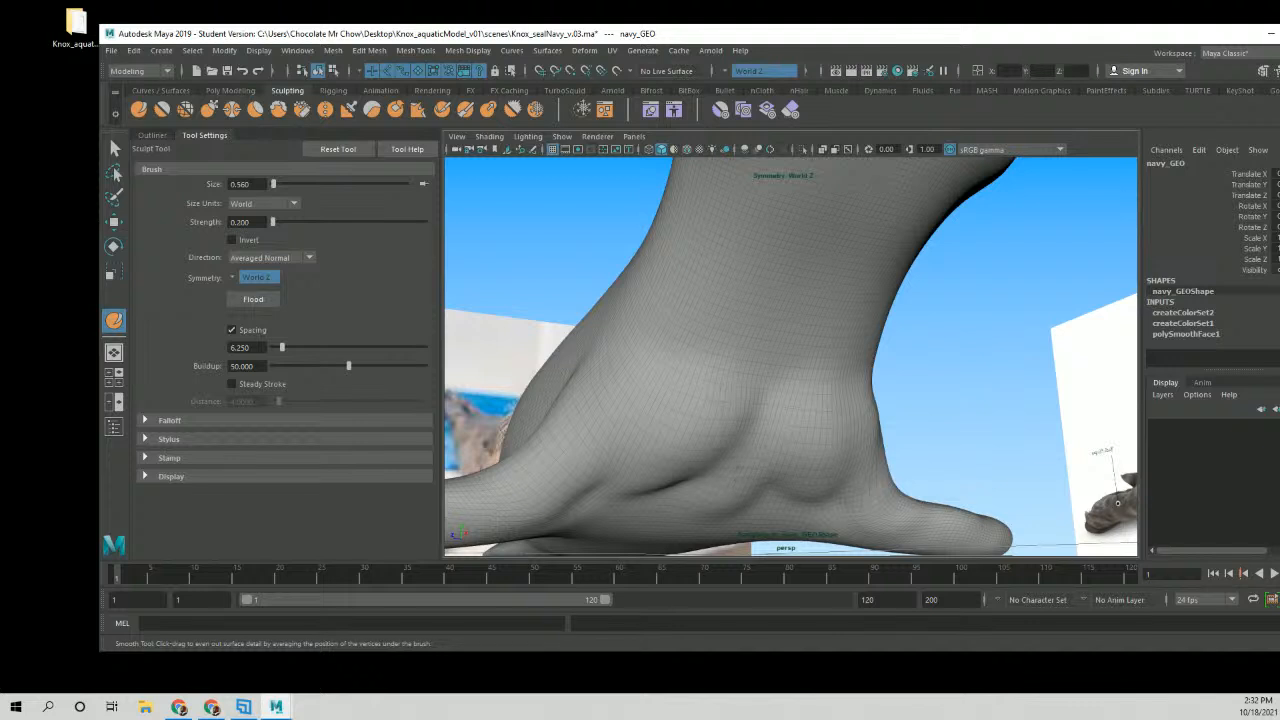
{"action": "left_click_drag", "start_coordinate": [760, 425], "coordinate": [776, 466], "text": "alt"}
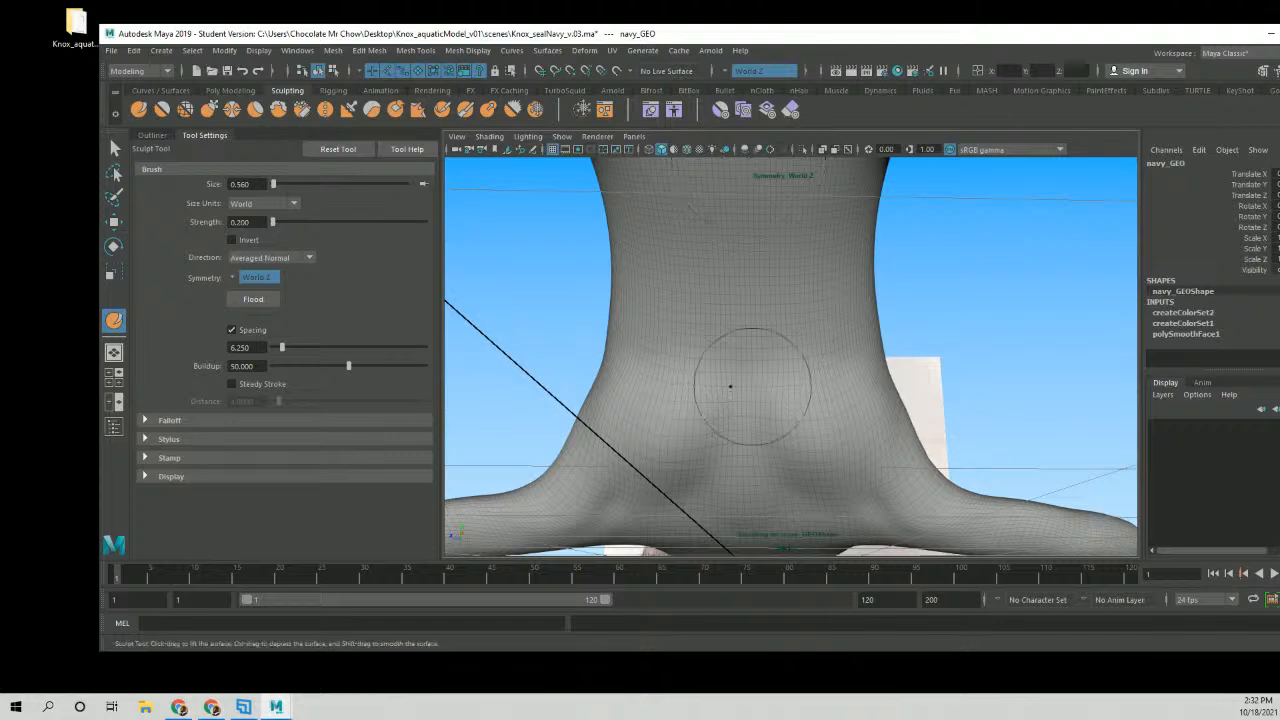
{"action": "scroll", "coordinate": [790, 388], "scroll_direction": "down", "scroll_amount": 2}
{"action": "left_click_drag", "start_coordinate": [846, 394], "coordinate": [671, 320], "text": "alt"}
{"action": "scroll", "coordinate": [671, 320], "scroll_direction": "down", "scroll_amount": 2}
{"action": "scroll", "coordinate": [708, 394], "scroll_direction": "up", "scroll_amount": 3}
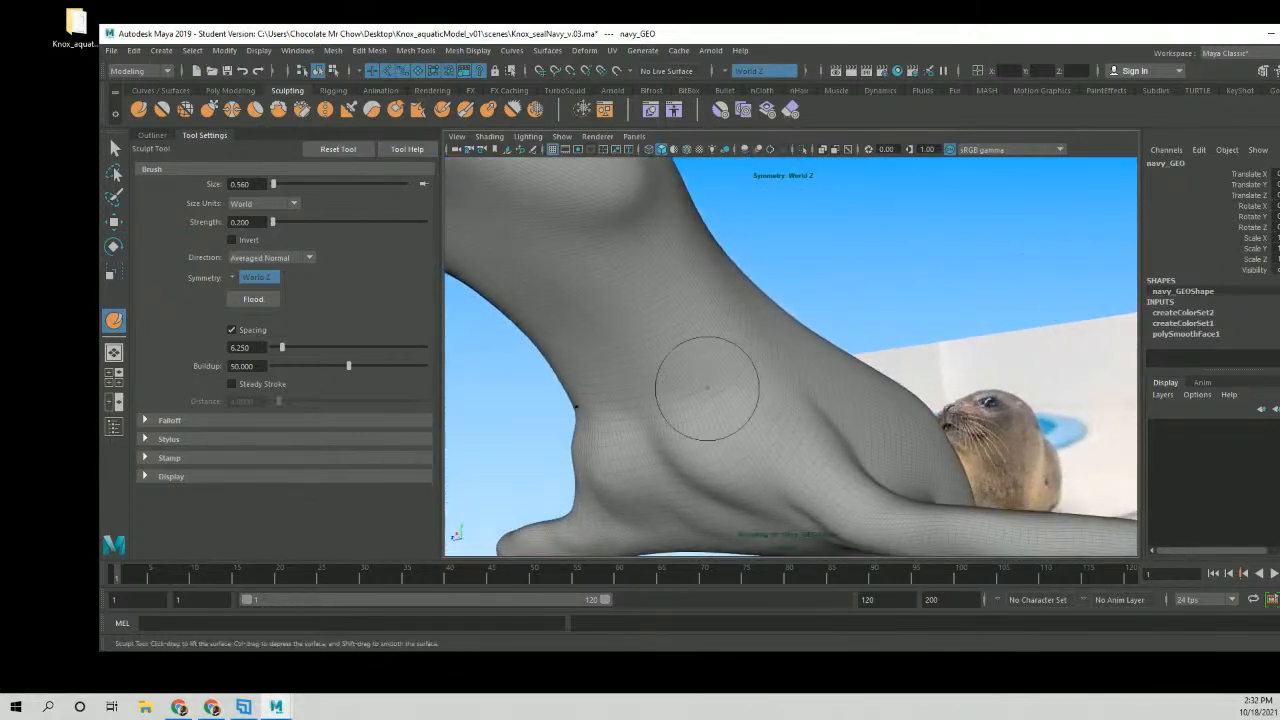
Build up raised forms along the throat and side of the neck with Sculpt strokes, using World Z symmetry.
{"action": "left_click_drag", "start_coordinate": [708, 394], "coordinate": [734, 354], "text": "alt"}
{"action": "scroll", "coordinate": [728, 334], "scroll_direction": "down", "scroll_amount": 5}
{"action": "left_click_drag", "start_coordinate": [920, 412], "coordinate": [886, 438], "text": "alt"}
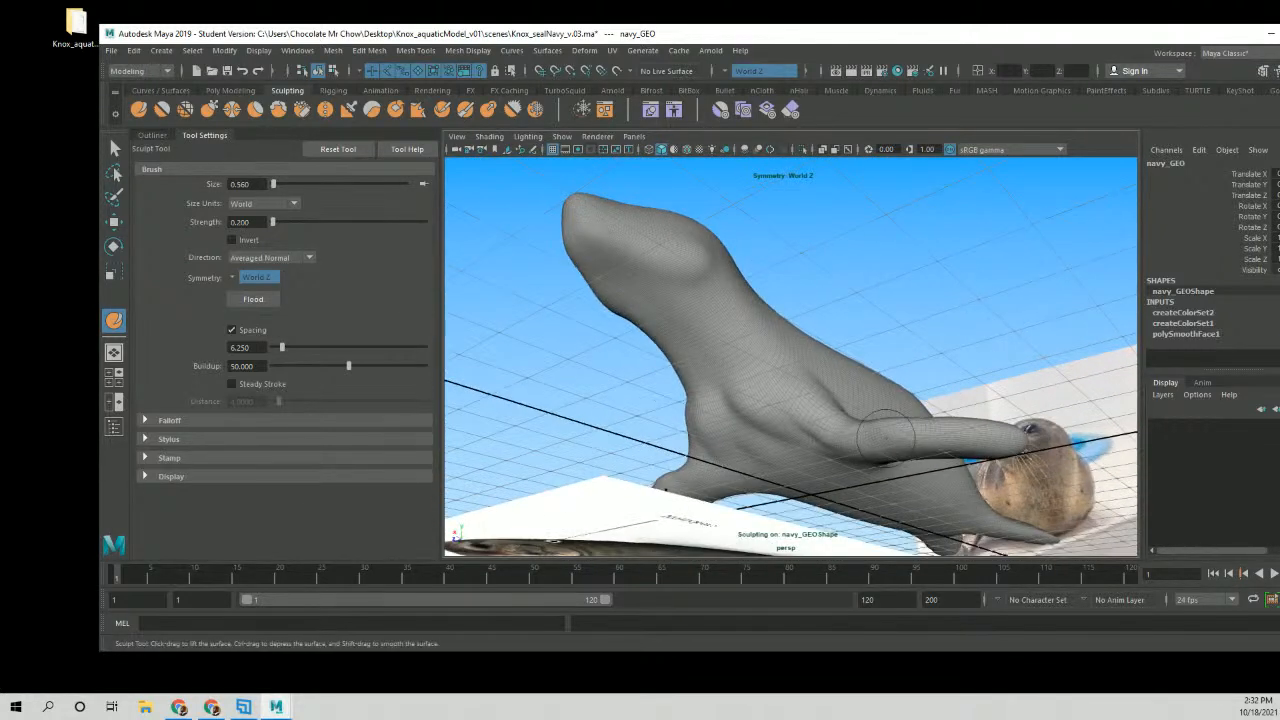
{"action": "mouse_move", "coordinate": [788, 345]}
{"action": "left_mouse_down", "text": "alt"}
{"action": "mouse_move", "coordinate": [769, 384]}
{"action": "mouse_move", "coordinate": [723, 389]}
{"action": "left_mouse_up", "text": "alt"}
{"action": "scroll", "coordinate": [769, 384], "scroll_direction": "up", "scroll_amount": 5}
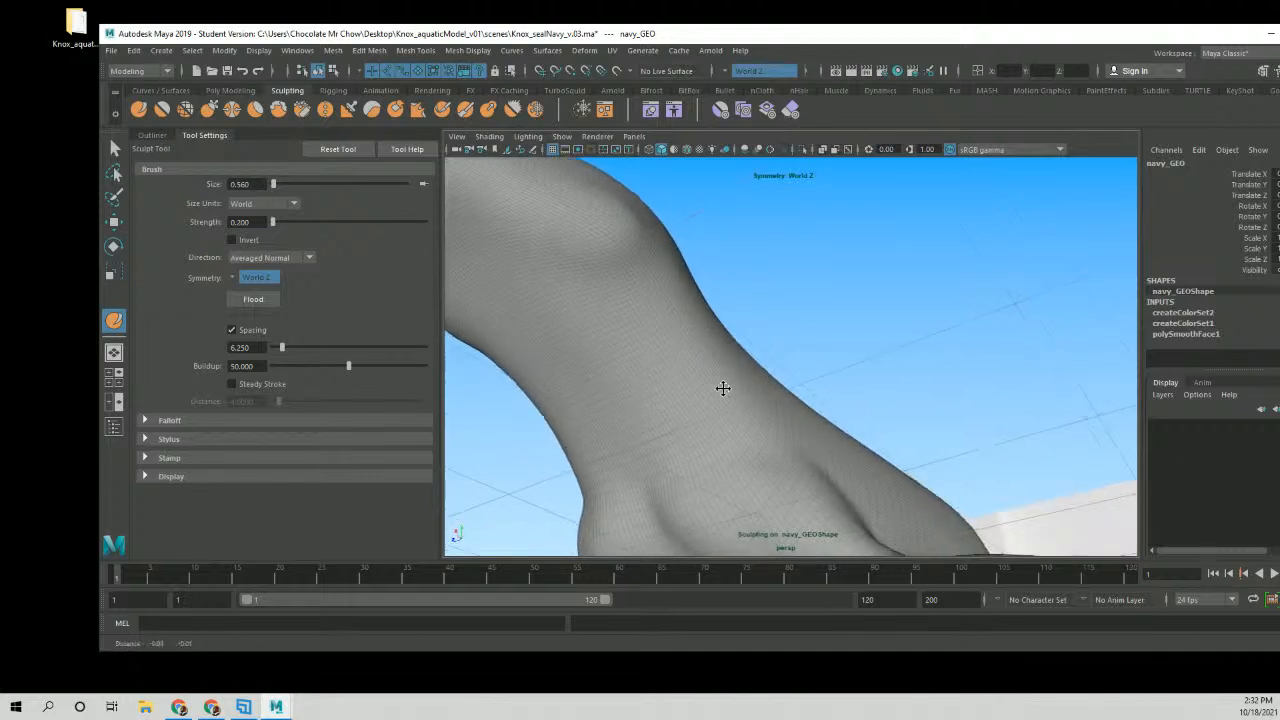
{"action": "scroll", "coordinate": [723, 389], "scroll_direction": "down", "scroll_amount": 3}
{"action": "mouse_move", "coordinate": [702, 437]}
{"action": "left_mouse_down"}
{"action": "mouse_move", "coordinate": [636, 316]}
{"action": "mouse_move", "coordinate": [652, 390]}
{"action": "mouse_move", "coordinate": [678, 422]}
{"action": "left_mouse_up"}
{"action": "mouse_move", "coordinate": [600, 323]}
{"action": "left_mouse_down"}
{"action": "mouse_move", "coordinate": [700, 450]}
{"action": "mouse_move", "coordinate": [737, 457]}
{"action": "mouse_move", "coordinate": [667, 465]}
{"action": "left_mouse_up"}
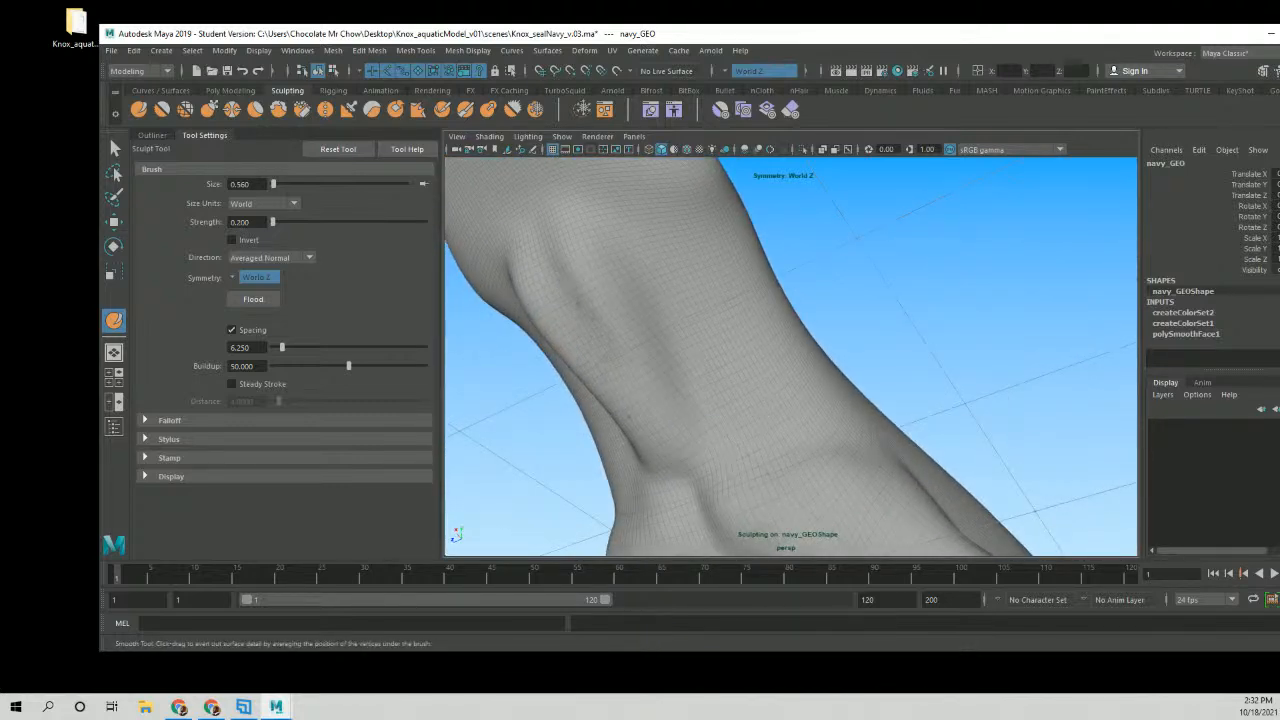
Smooth the raised ridge along the throat so it blends into the side of the neck.
{"action": "left_click_drag", "start_coordinate": [540, 286], "coordinate": [715, 350], "text": "alt"}
{"action": "key", "text": "shift"}
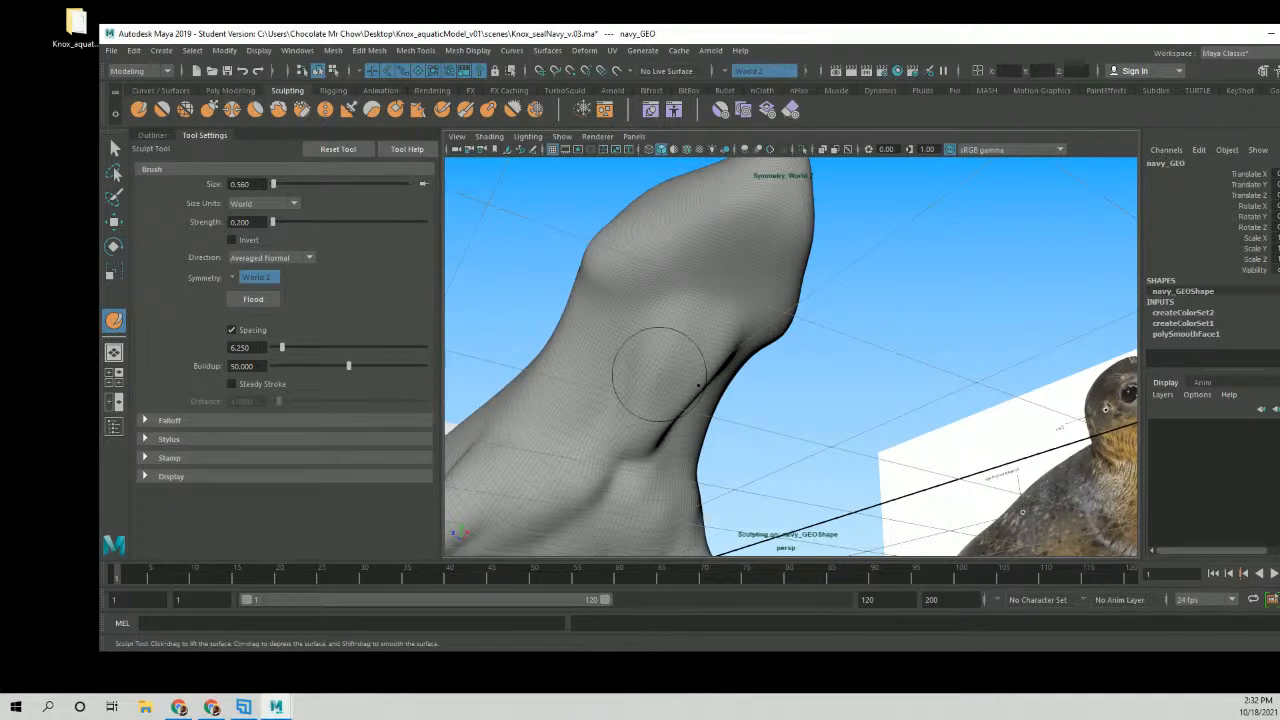
{"action": "left_click_drag", "start_coordinate": [666, 368], "coordinate": [714, 350], "text": "alt"}
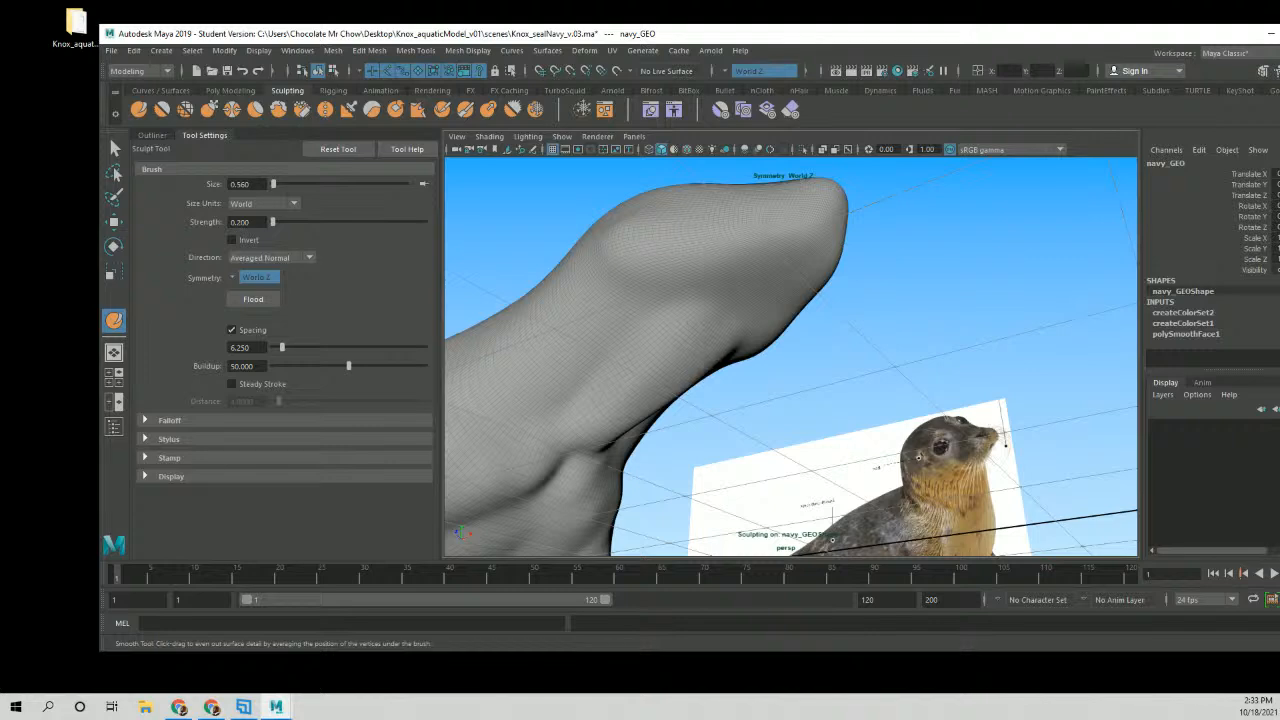
{"action": "left_click_drag", "start_coordinate": [697, 303], "coordinate": [717, 323], "text": "alt"}
{"action": "middle_click_drag", "start_coordinate": [717, 323], "coordinate": [750, 288], "text": "alt"}
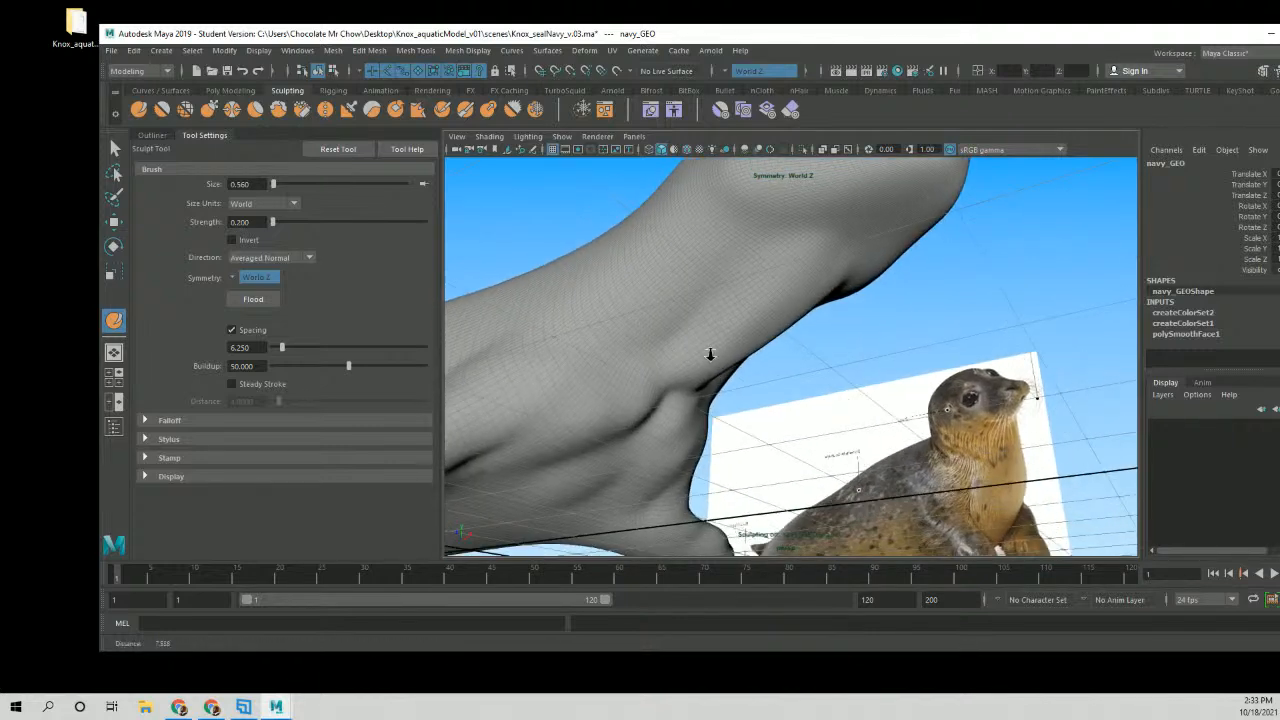
{"action": "mouse_move", "coordinate": [711, 357]}
{"action": "right_mouse_down", "text": "alt"}
{"action": "mouse_move", "coordinate": [732, 328]}
{"action": "mouse_move", "coordinate": [712, 338]}
{"action": "right_mouse_up", "text": "alt"}
Refine the fold where the throat meets the chest and soften its transition into the neck.
{"action": "mouse_move", "coordinate": [680, 365]}
{"action": "left_mouse_down", "text": "alt"}
{"action": "mouse_move", "coordinate": [648, 342]}
{"action": "mouse_move", "coordinate": [608, 356]}
{"action": "left_mouse_up", "text": "alt"}
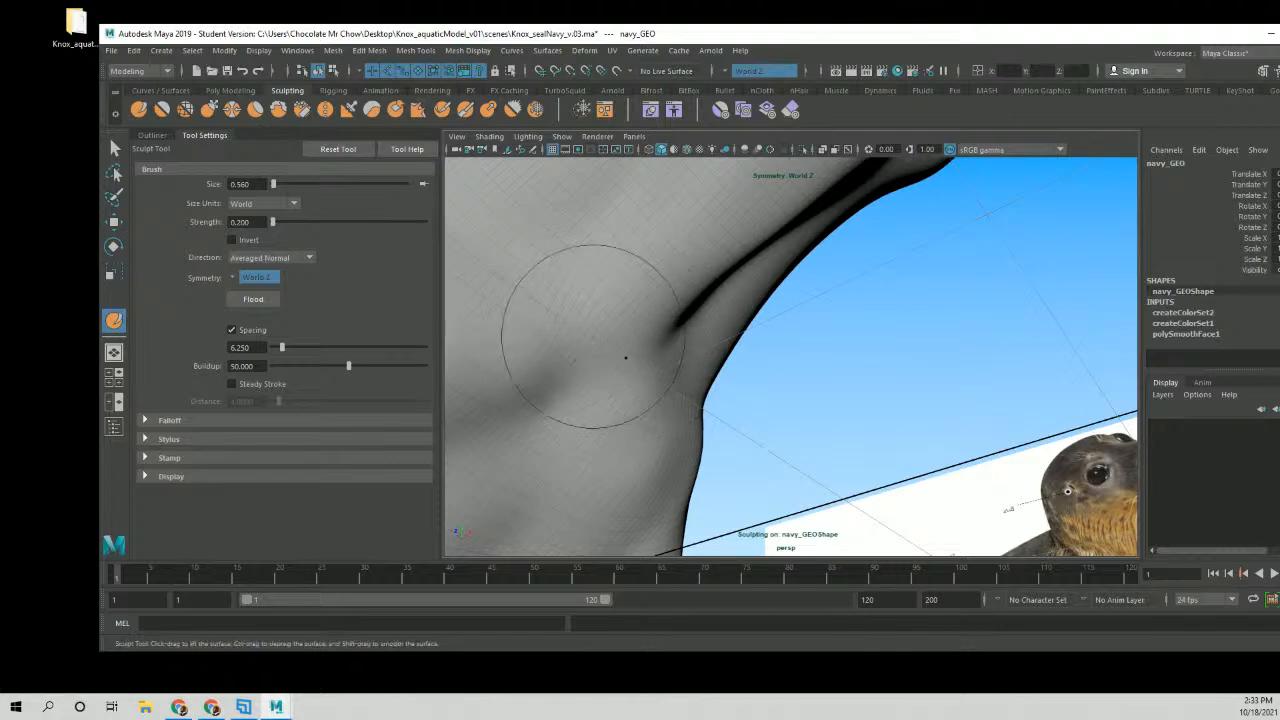
{"action": "left_click_drag", "start_coordinate": [713, 280], "coordinate": [611, 386], "text": "alt"}
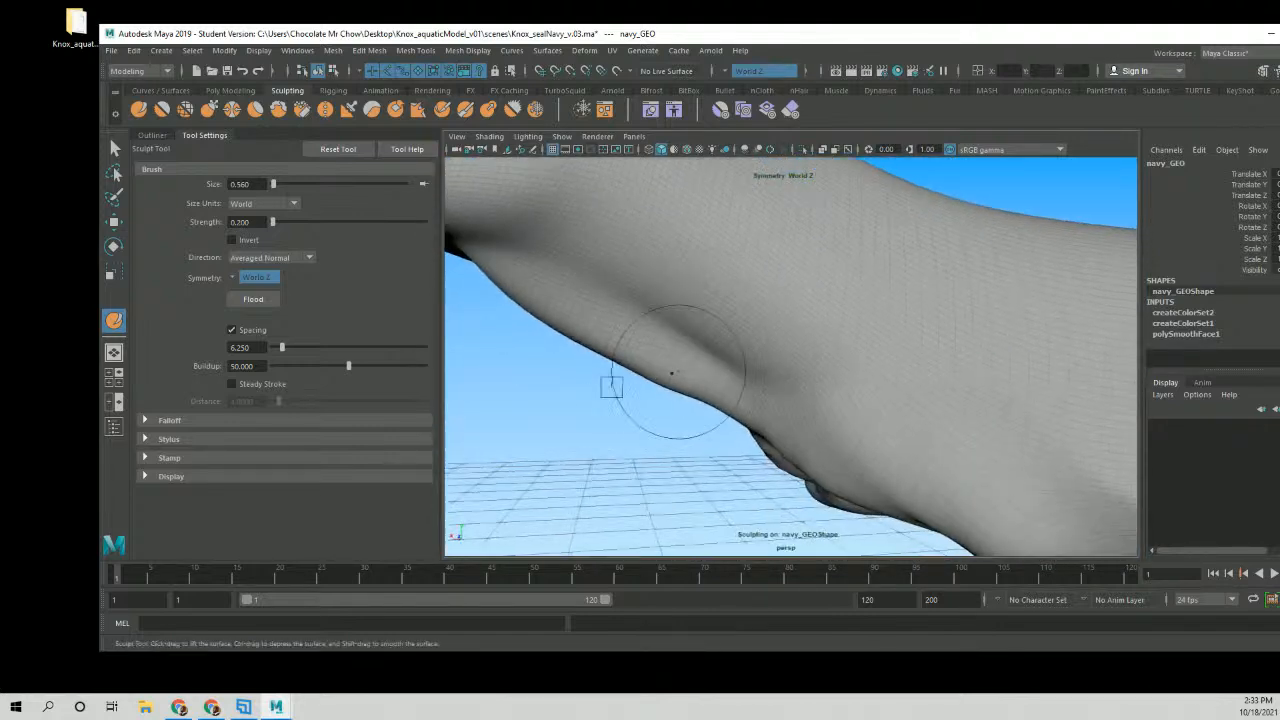
{"action": "middle_click_drag", "start_coordinate": [666, 384], "coordinate": [748, 418], "text": "alt"}
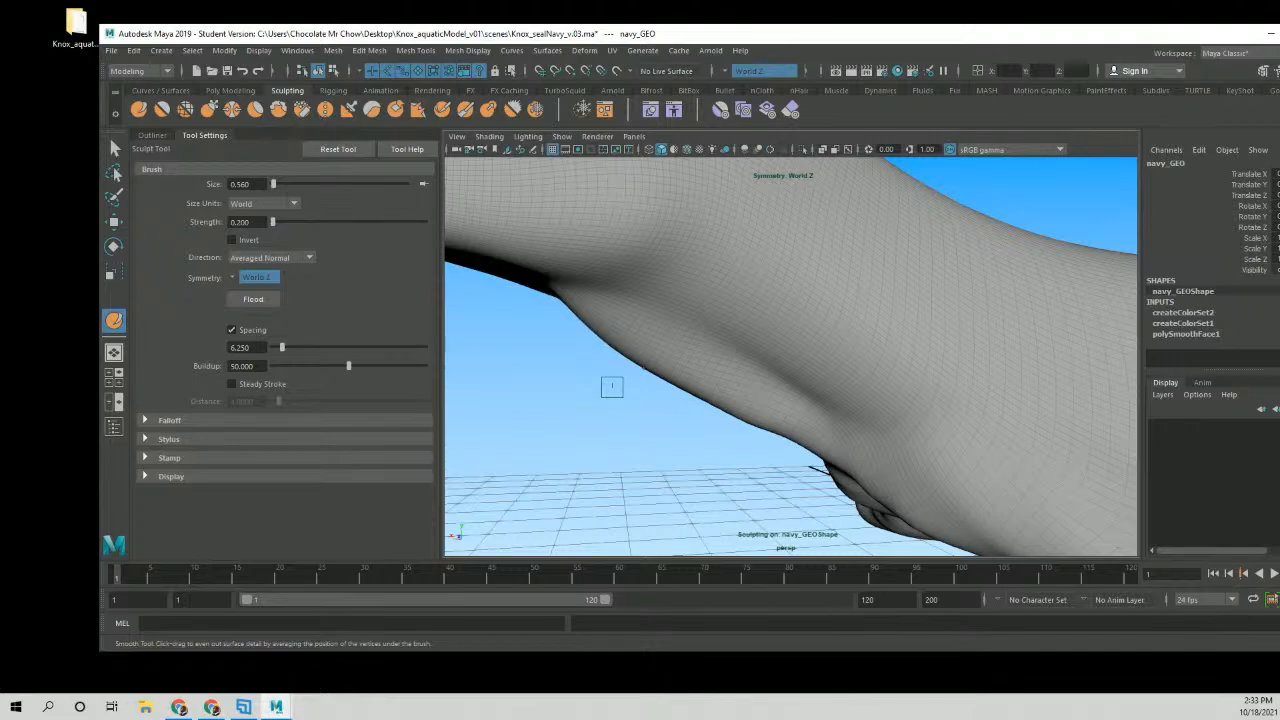
{"action": "right_click_drag", "start_coordinate": [703, 363], "coordinate": [657, 323], "text": "alt"}
{"action": "left_click_drag", "start_coordinate": [657, 323], "coordinate": [940, 350], "text": "alt"}
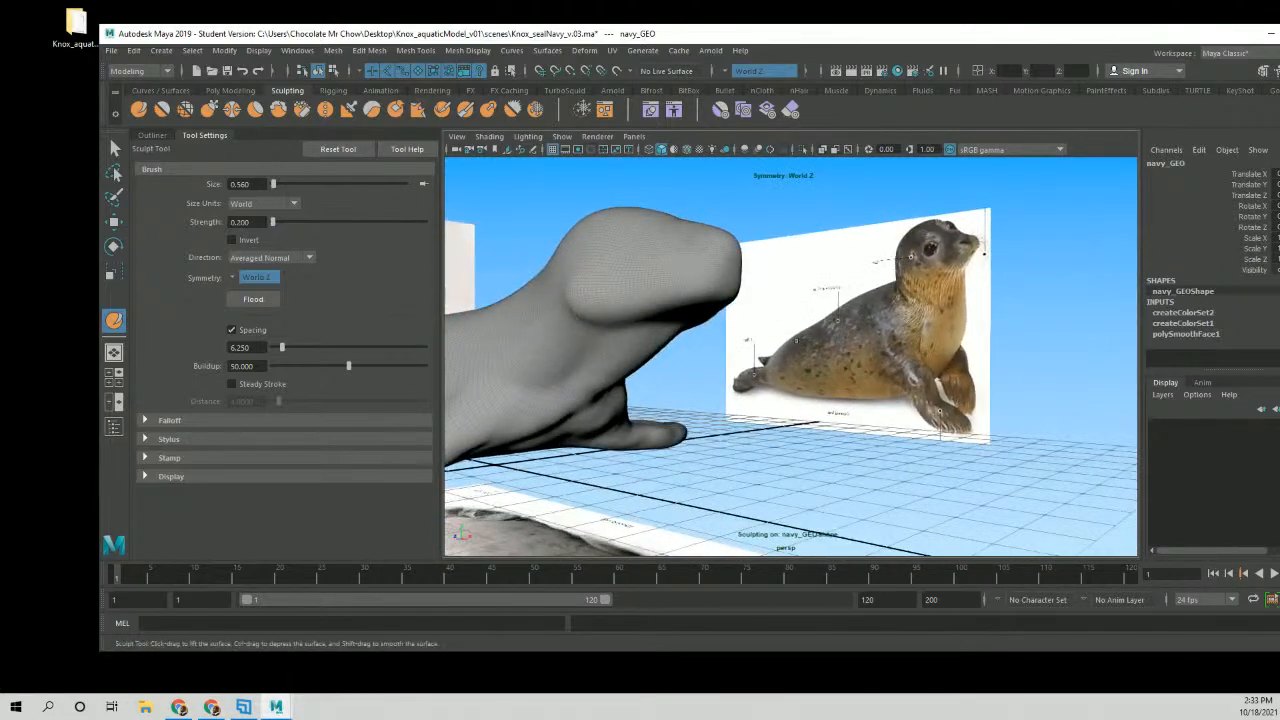
Switch to the Grab tool with a brush size of 2.07 and pull the snout down into a sloping head profile.
{"action": "middle_click_drag", "start_coordinate": [640, 303], "coordinate": [714, 300], "text": "alt"}
{"action": "right_click_drag", "start_coordinate": [714, 300], "coordinate": [754, 329], "text": "alt"}
{"action": "left_click_drag", "start_coordinate": [754, 329], "coordinate": [734, 329], "text": "alt"}
{"action": "middle_click_drag", "start_coordinate": [742, 327], "coordinate": [762, 355], "text": "alt"}
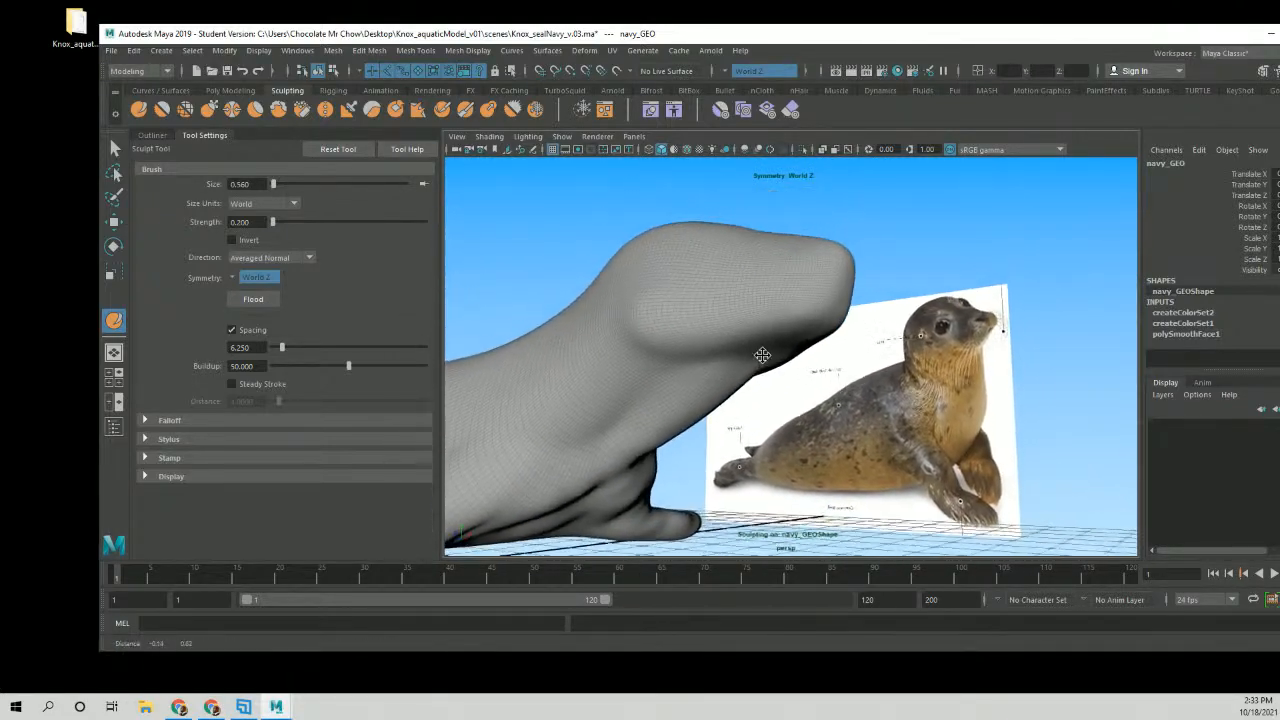
{"action": "right_click_drag", "start_coordinate": [740, 305], "coordinate": [770, 308], "text": "alt"}
{"action": "middle_click_drag", "start_coordinate": [750, 276], "coordinate": [721, 256], "text": "alt"}
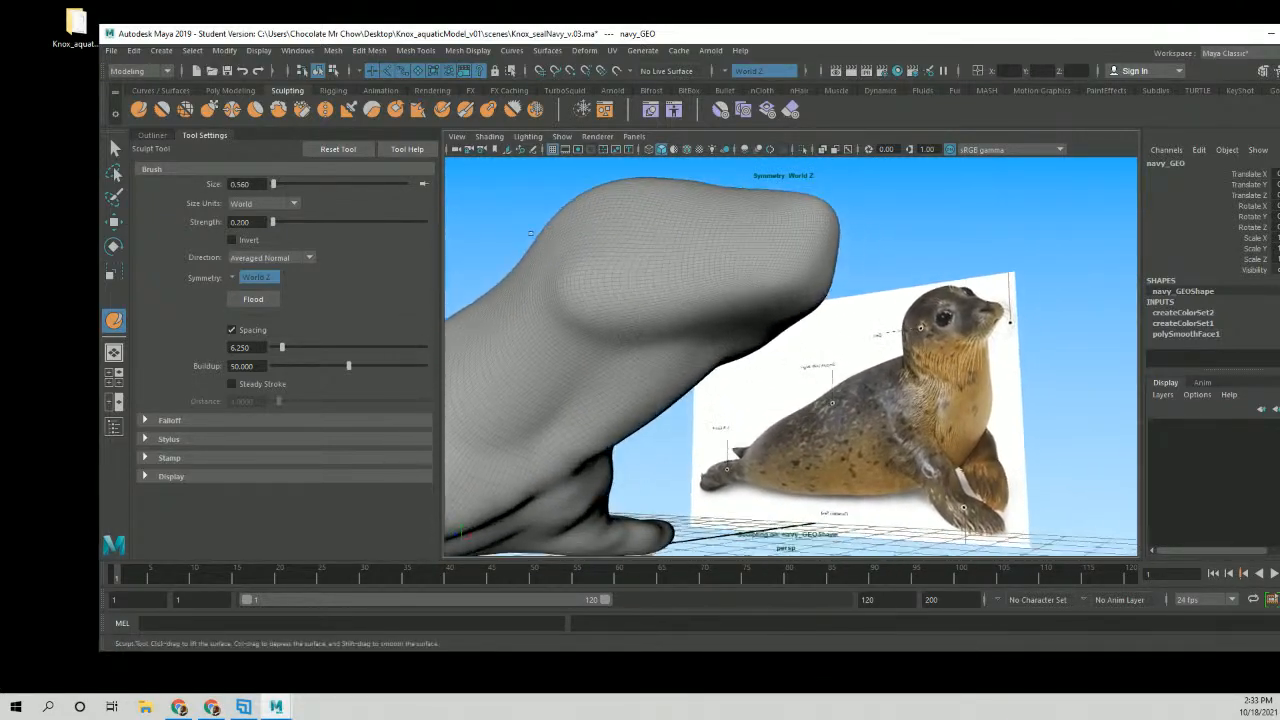
{"action": "left_click", "coordinate": [207, 113]}
{"action": "mouse_move", "coordinate": [703, 229]}
{"action": "left_mouse_down", "text": "alt"}
{"action": "mouse_move", "coordinate": [529, 286]}
{"action": "mouse_move", "coordinate": [602, 296]}
{"action": "left_mouse_up", "text": "alt"}
{"action": "key", "text": "b"}
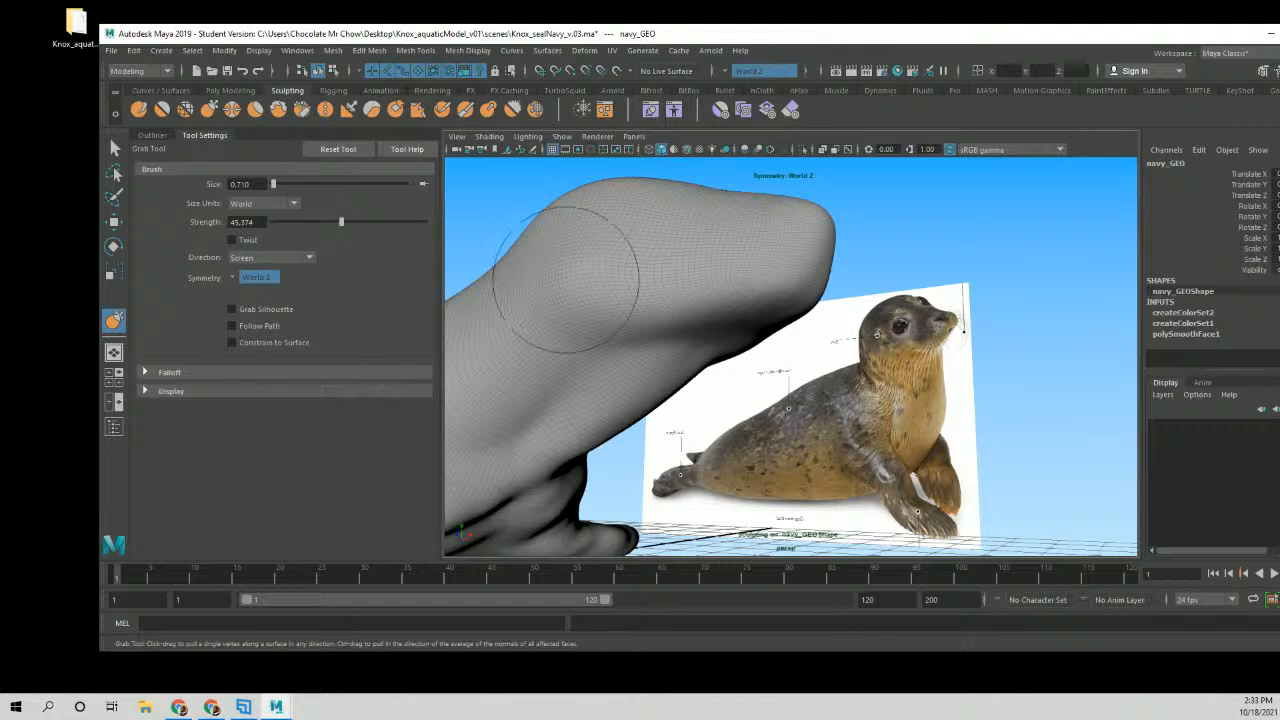
{"action": "mouse_move", "coordinate": [591, 286]}
{"action": "left_mouse_down", "text": "alt"}
{"action": "mouse_move", "coordinate": [848, 283]}
{"action": "mouse_move", "coordinate": [768, 279]}
{"action": "left_mouse_up", "text": "alt"}
{"action": "key", "text": "b"}
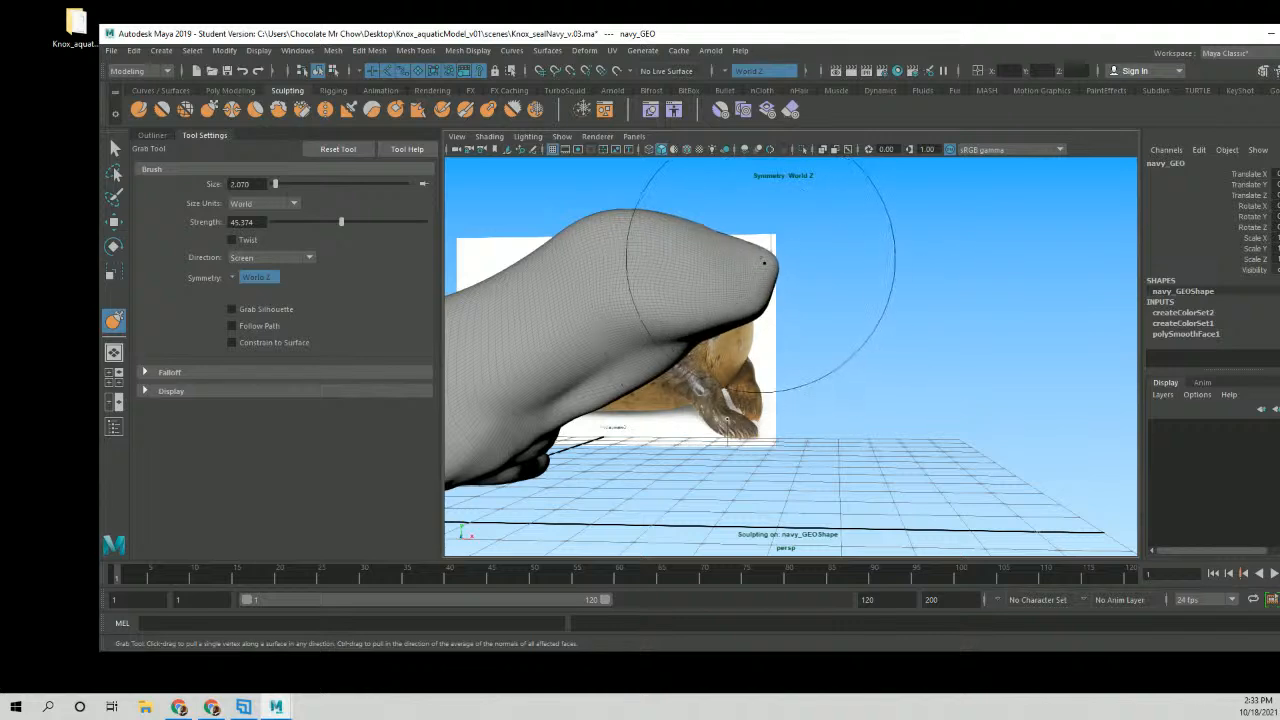
{"action": "mouse_move", "coordinate": [745, 225]}
{"action": "left_mouse_down", "text": "alt"}
{"action": "mouse_move", "coordinate": [699, 292]}
{"action": "mouse_move", "coordinate": [757, 200]}
{"action": "left_mouse_up", "text": "alt"}
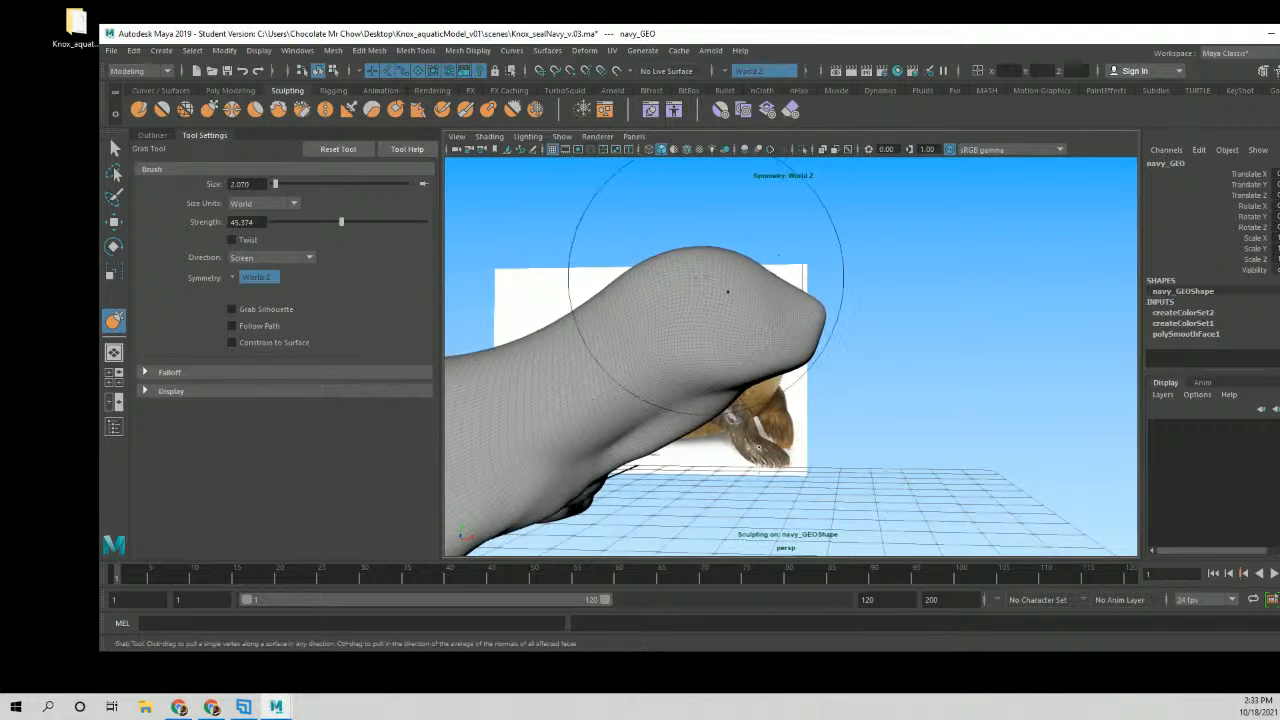
Pull the sides of the head slightly outward with the Grab tool and round its shape from the front.
{"action": "mouse_move", "coordinate": [766, 277]}
{"action": "left_mouse_down", "text": "alt"}
{"action": "mouse_move", "coordinate": [629, 293]}
{"action": "mouse_move", "coordinate": [700, 330]}
{"action": "left_mouse_up", "text": "alt"}
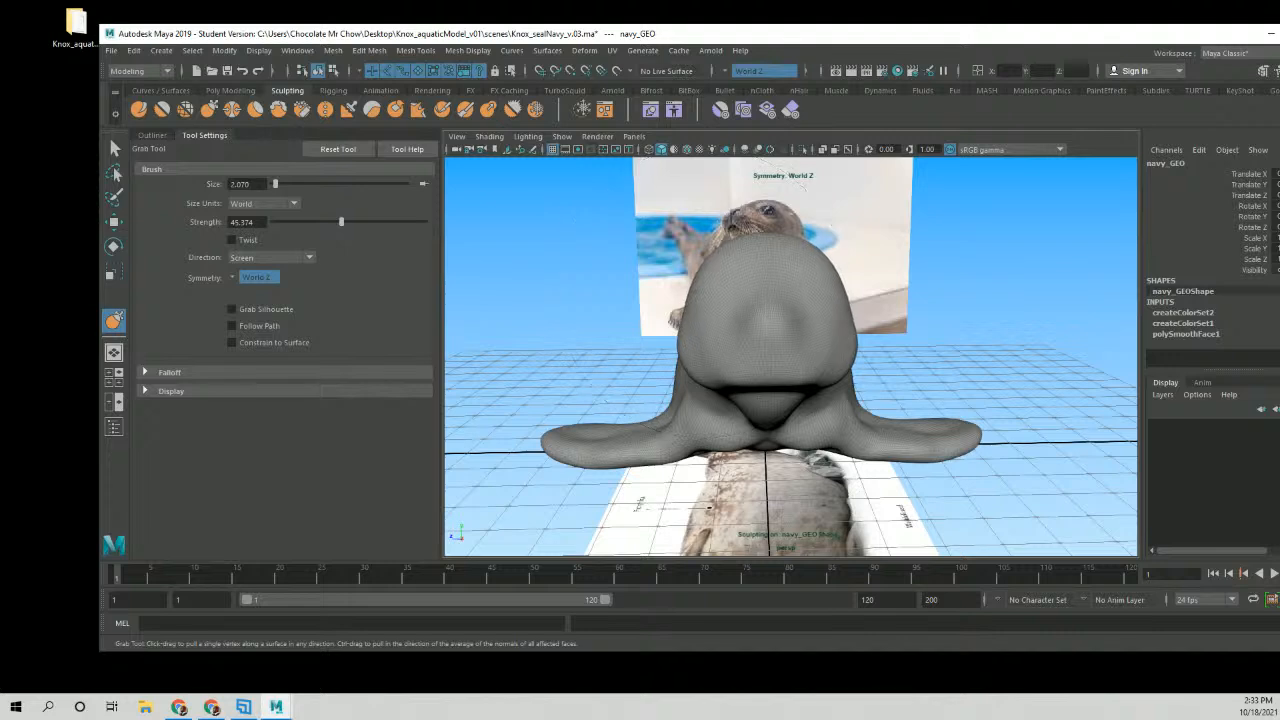
{"action": "left_click_drag", "start_coordinate": [688, 308], "coordinate": [681, 310]}
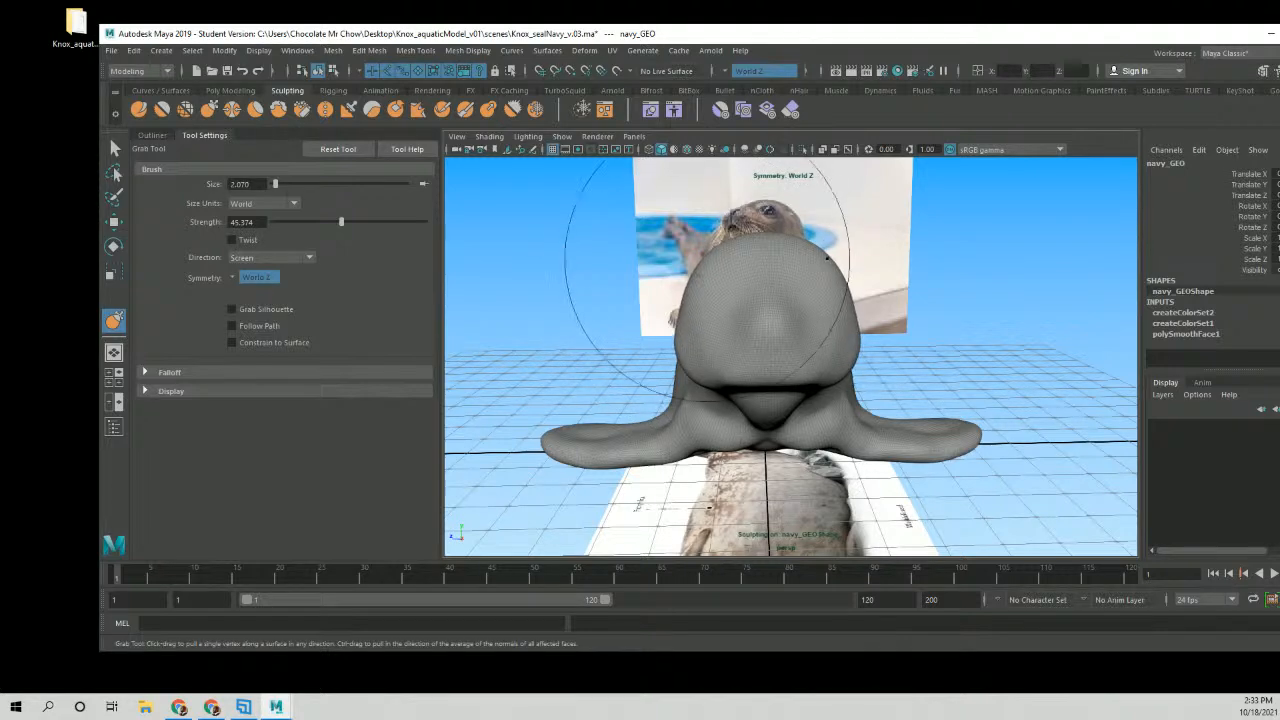
{"action": "left_click_drag", "start_coordinate": [719, 259], "coordinate": [707, 317], "text": "alt"}
{"action": "middle_click_drag", "start_coordinate": [708, 318], "coordinate": [705, 264], "text": "alt"}
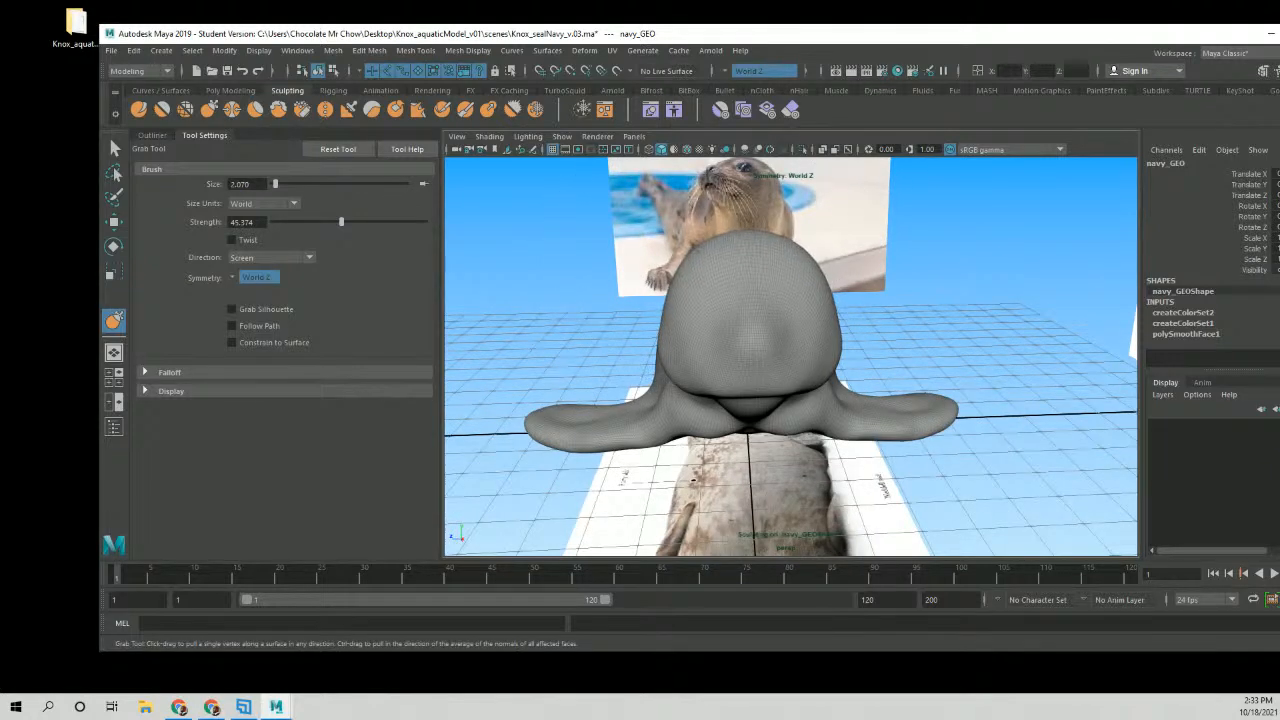
Refine the back of the neck and shoulders using the Sculpt tool, smoothing them into the upper back.
{"action": "mouse_move", "coordinate": [805, 259]}
{"action": "left_mouse_down", "text": "alt"}
{"action": "mouse_move", "coordinate": [723, 286]}
{"action": "mouse_move", "coordinate": [829, 257]}
{"action": "mouse_move", "coordinate": [844, 282]}
{"action": "mouse_move", "coordinate": [763, 289]}
{"action": "mouse_move", "coordinate": [806, 242]}
{"action": "mouse_move", "coordinate": [725, 252]}
{"action": "left_mouse_up", "text": "alt"}
{"action": "left_click", "coordinate": [138, 109]}
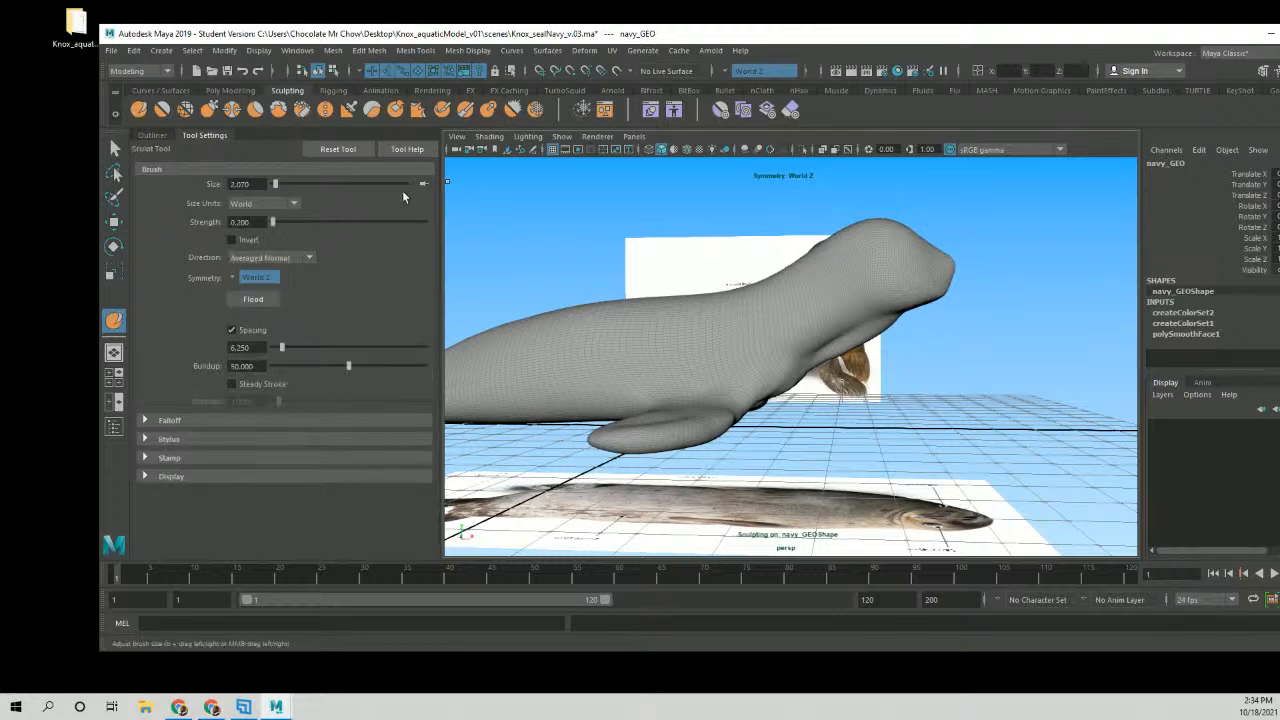
{"action": "mouse_move", "coordinate": [620, 255]}
{"action": "left_mouse_down", "text": "alt"}
{"action": "mouse_move", "coordinate": [784, 303]}
{"action": "mouse_move", "coordinate": [767, 293]}
{"action": "mouse_move", "coordinate": [772, 225]}
{"action": "left_mouse_up", "text": "alt"}
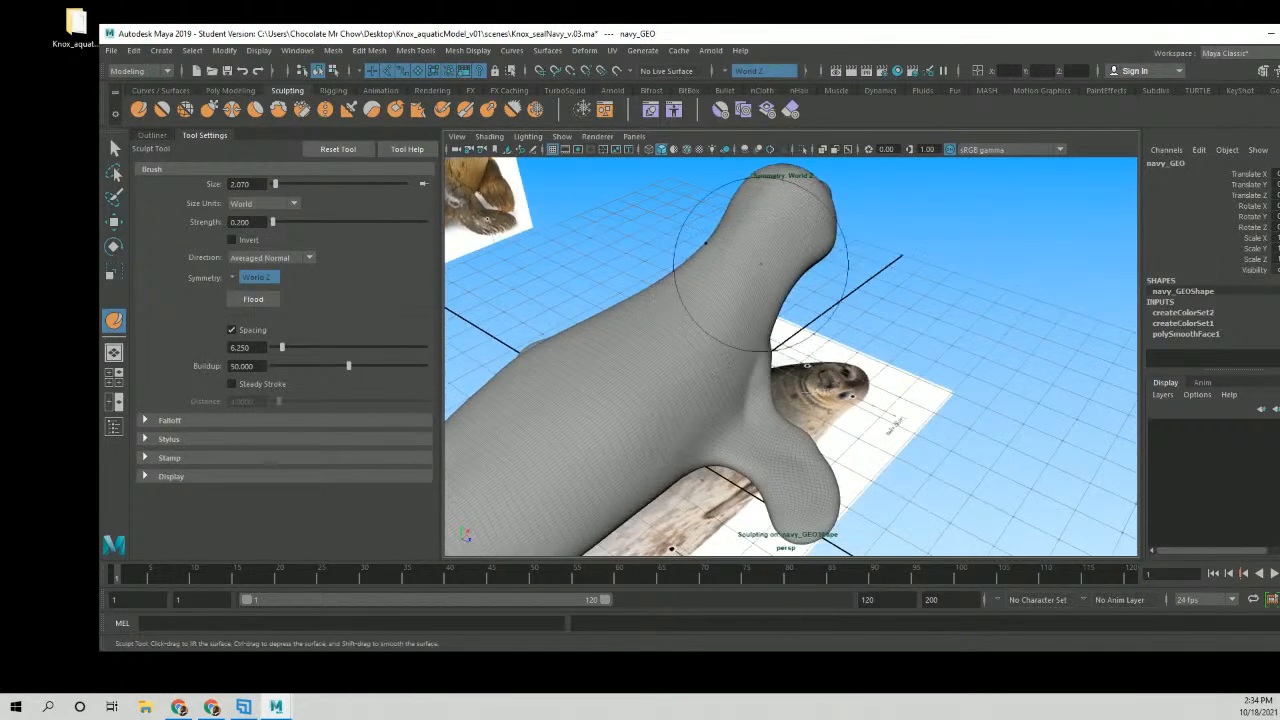
{"action": "left_click_drag", "start_coordinate": [752, 288], "coordinate": [795, 236], "text": "alt"}
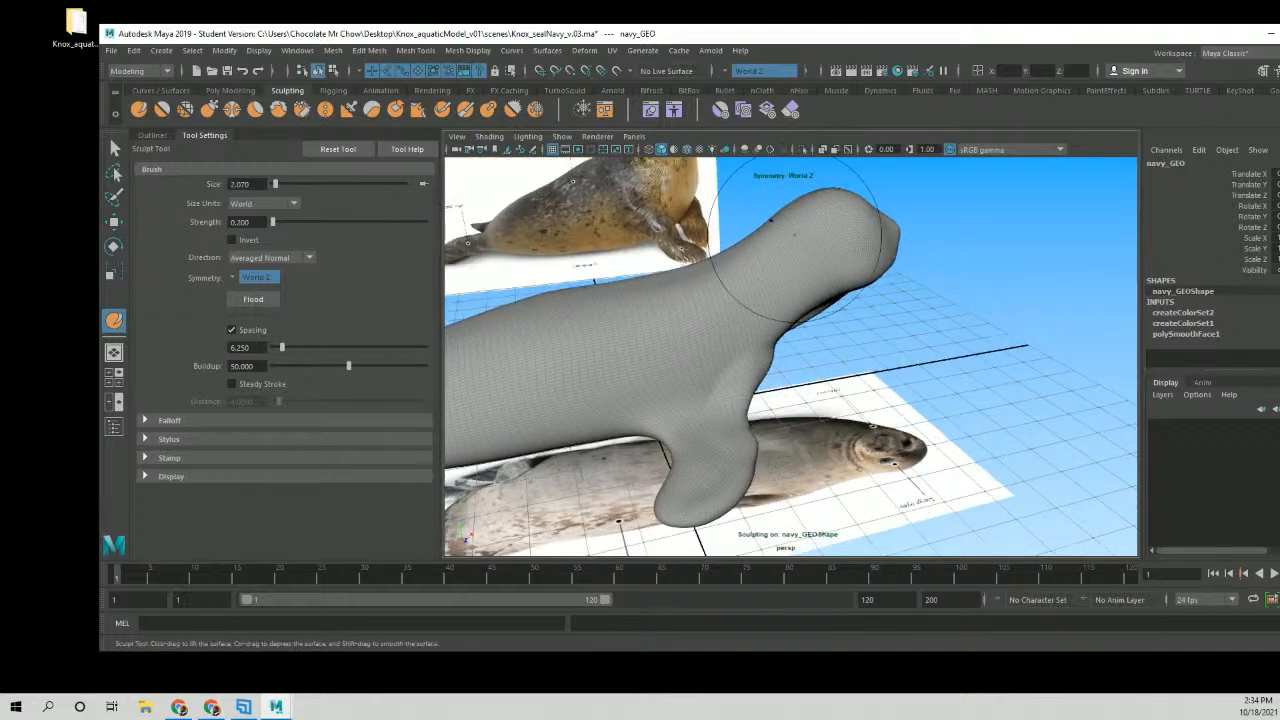
{"action": "mouse_move", "coordinate": [715, 312]}
{"action": "left_mouse_down", "text": "alt"}
{"action": "mouse_move", "coordinate": [803, 254]}
{"action": "mouse_move", "coordinate": [771, 294]}
{"action": "mouse_move", "coordinate": [714, 314]}
{"action": "mouse_move", "coordinate": [763, 240]}
{"action": "mouse_move", "coordinate": [757, 229]}
{"action": "mouse_move", "coordinate": [789, 260]}
{"action": "mouse_move", "coordinate": [771, 218]}
{"action": "mouse_move", "coordinate": [771, 237]}
{"action": "left_mouse_up", "text": "alt"}
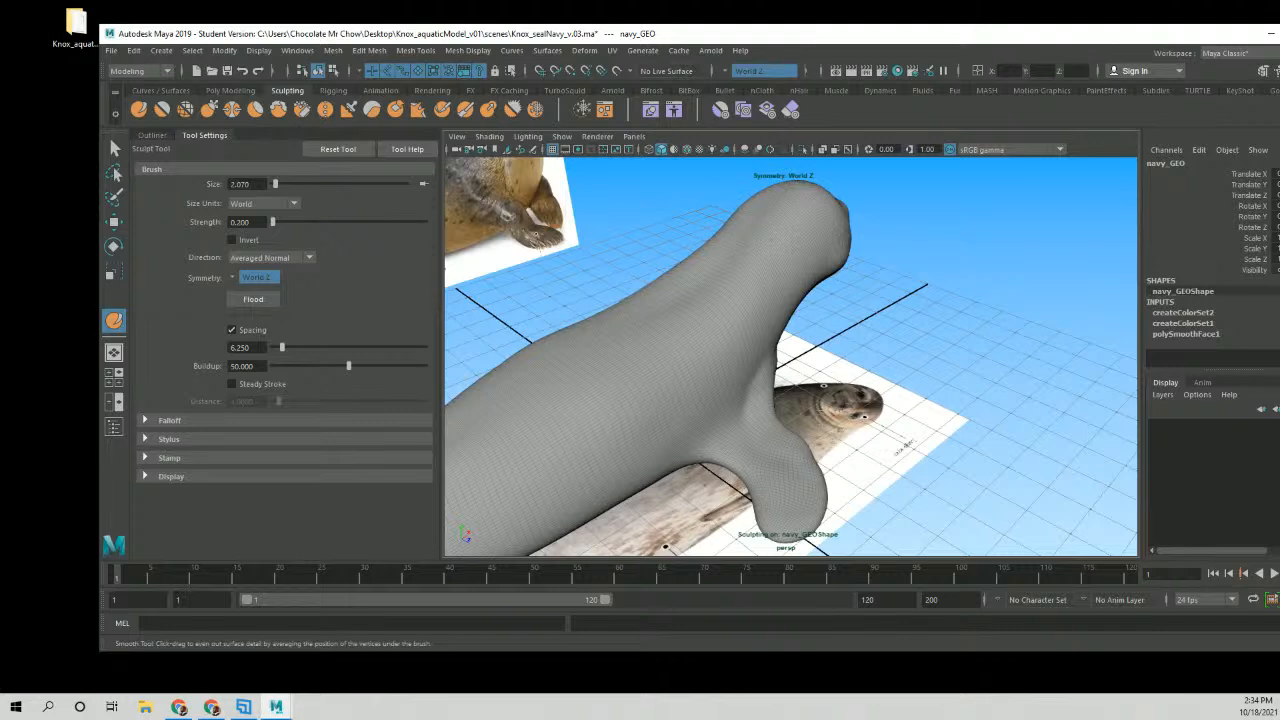
{"action": "left_click_drag", "start_coordinate": [805, 324], "coordinate": [706, 308], "text": "alt"}
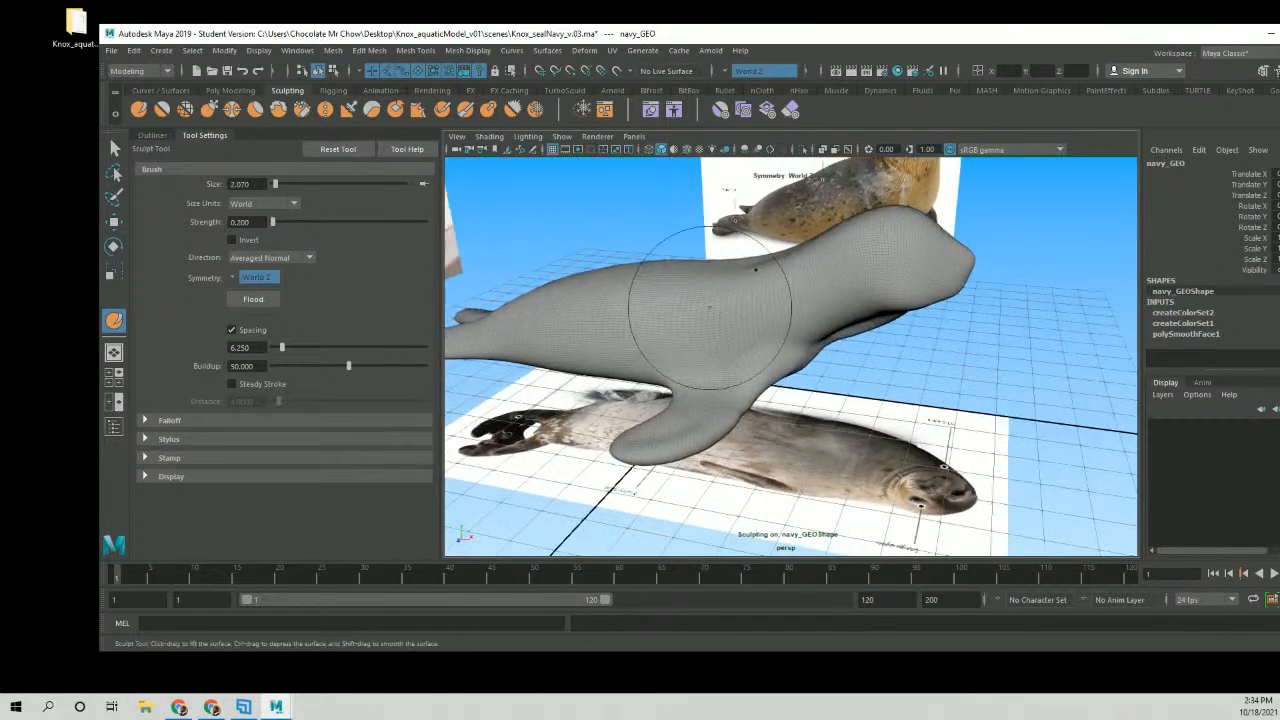
Switch to the Smooth tool and flood the seal mesh to even out its whole surface.
{"action": "left_click_drag", "start_coordinate": [587, 220], "coordinate": [634, 234], "text": "alt"}
{"action": "middle_click_drag", "start_coordinate": [634, 234], "coordinate": [588, 223], "text": "alt"}
{"action": "right_click_drag", "start_coordinate": [588, 223], "coordinate": [295, 160], "text": "alt"}
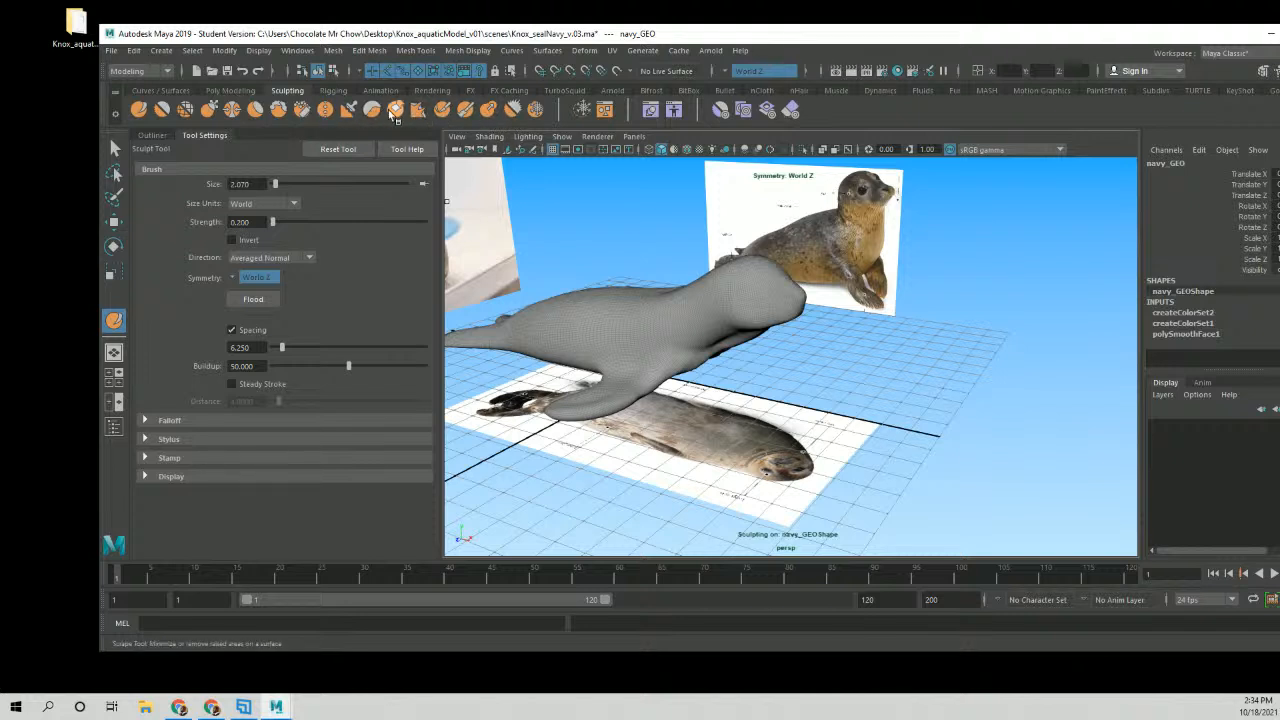
{"action": "left_click", "coordinate": [166, 112]}
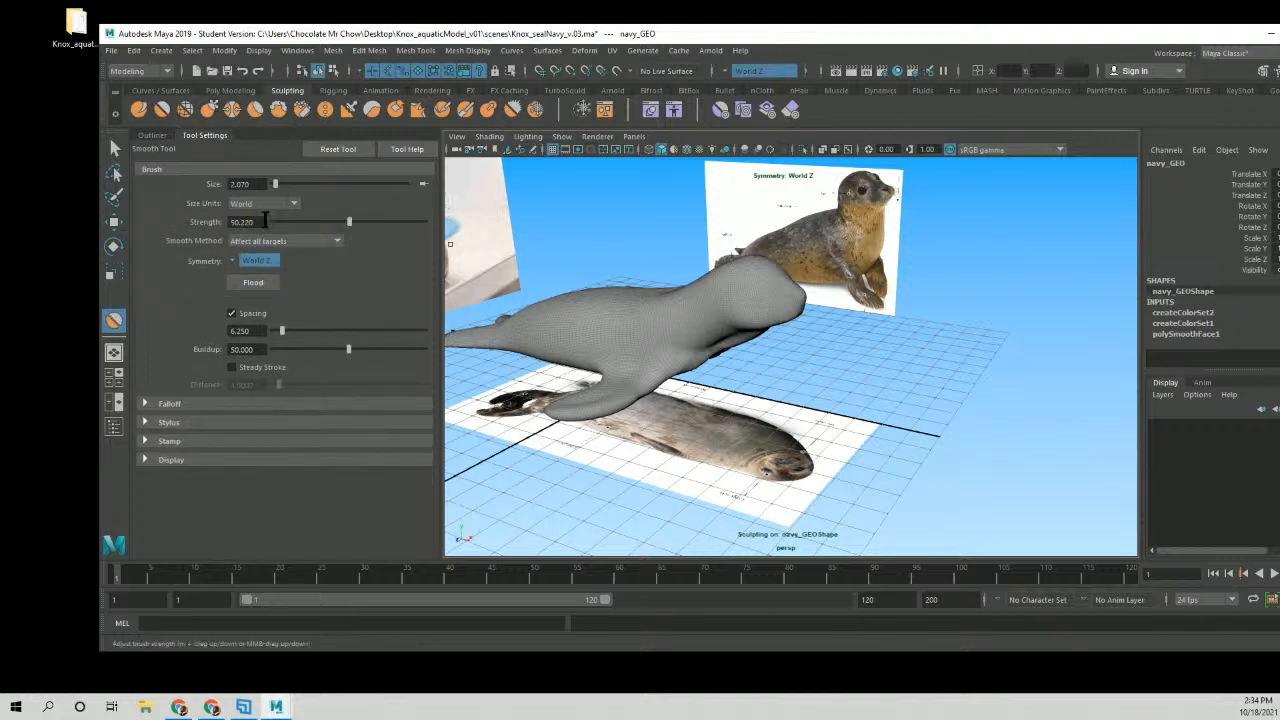
{"action": "left_click_drag", "start_coordinate": [620, 269], "coordinate": [676, 298], "text": "alt"}
{"action": "mouse_move", "coordinate": [590, 289]}
{"action": "left_mouse_down", "text": "alt"}
{"action": "mouse_move", "coordinate": [580, 266]}
{"action": "mouse_move", "coordinate": [620, 300]}
{"action": "left_mouse_up", "text": "alt"}
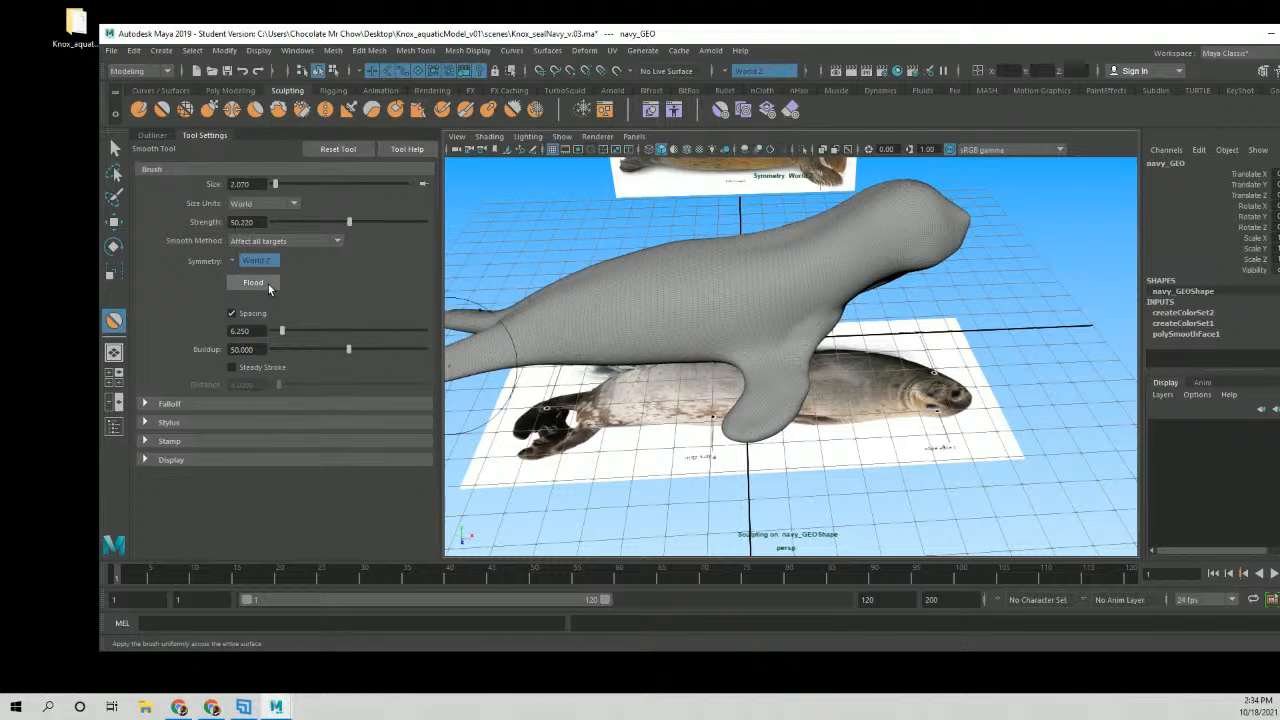
{"action": "middle_click_drag", "start_coordinate": [786, 306], "coordinate": [920, 280], "text": "alt"}
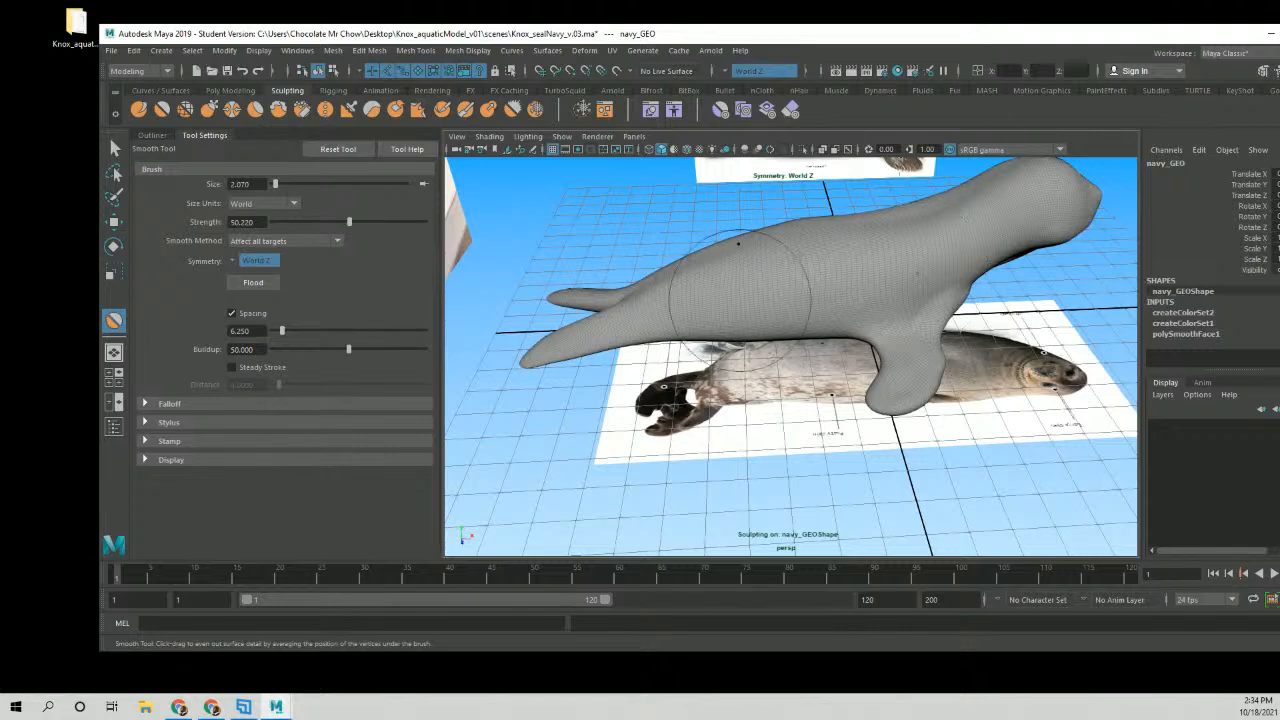
{"action": "middle_click_drag", "start_coordinate": [740, 300], "coordinate": [580, 330], "text": "alt"}
{"action": "left_click_drag", "start_coordinate": [742, 348], "coordinate": [708, 322], "text": "alt"}
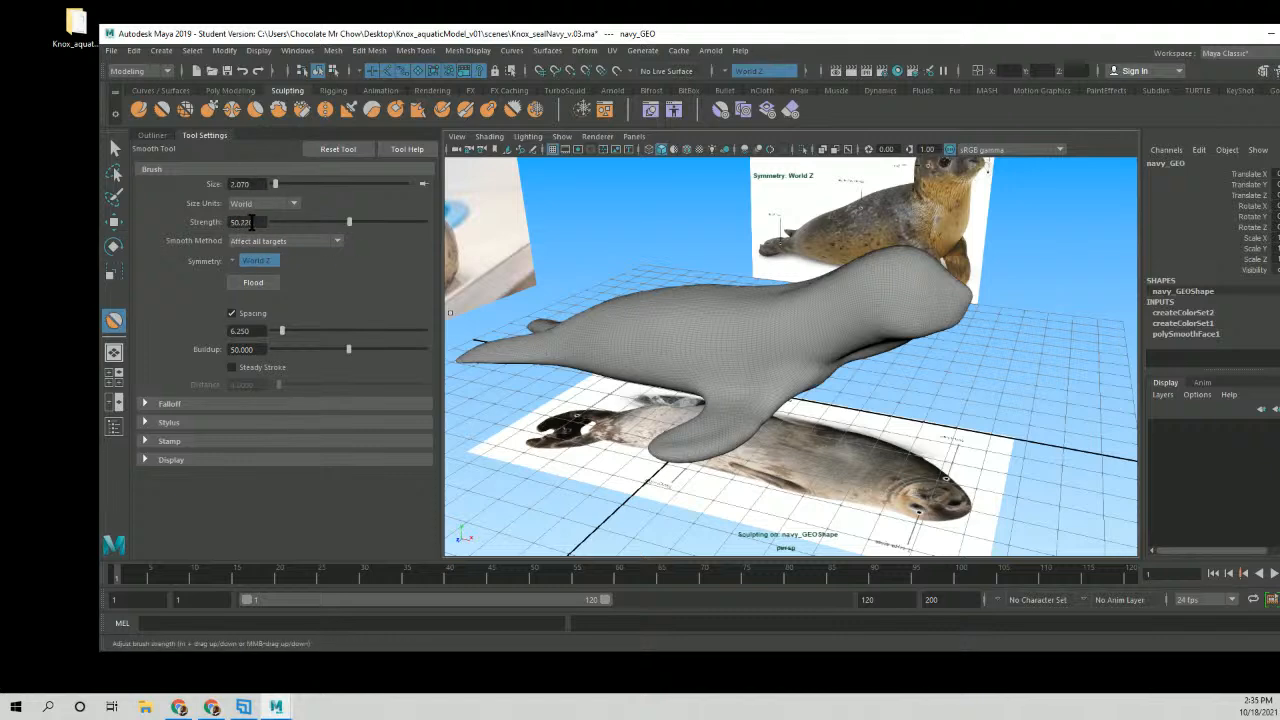
Shape a fuller, longer muzzle with the Grab tool, pulling the snout forward and down and reducing the brush size to 1.425.
{"action": "mouse_move", "coordinate": [677, 371]}
{"action": "left_mouse_down", "text": "alt"}
{"action": "mouse_move", "coordinate": [766, 331]}
{"action": "mouse_move", "coordinate": [766, 307]}
{"action": "mouse_move", "coordinate": [790, 330]}
{"action": "mouse_move", "coordinate": [885, 272]}
{"action": "mouse_move", "coordinate": [960, 444]}
{"action": "left_mouse_up", "text": "alt"}
{"action": "left_click_drag", "start_coordinate": [900, 277], "coordinate": [705, 227], "text": "alt"}
{"action": "right_click_drag", "start_coordinate": [705, 227], "coordinate": [895, 360], "text": "alt"}
{"action": "middle_click_drag", "start_coordinate": [905, 362], "coordinate": [874, 276], "text": "alt"}
{"action": "middle_click_drag", "start_coordinate": [730, 320], "coordinate": [780, 297], "text": "alt"}
{"action": "left_click_drag", "start_coordinate": [780, 297], "coordinate": [760, 305], "text": "alt"}
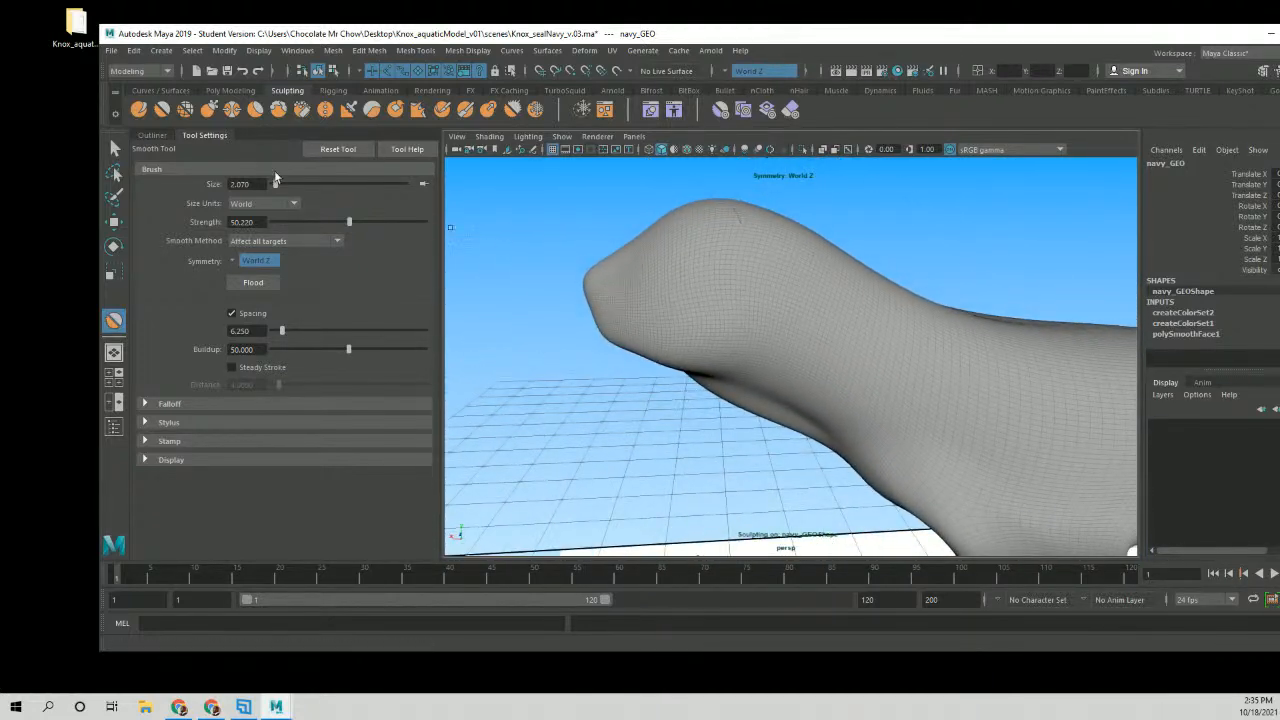
{"action": "left_click", "coordinate": [208, 109]}
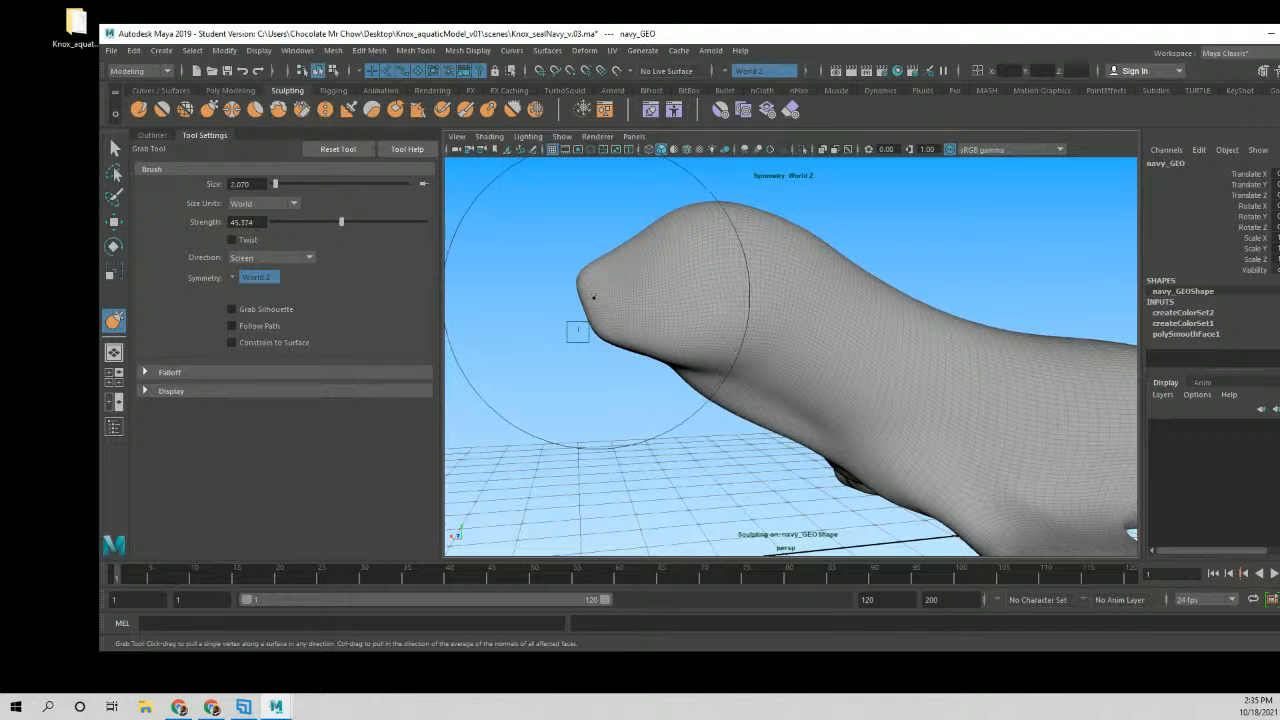
{"action": "key", "text": "b"}
{"action": "mouse_move", "coordinate": [594, 297]}
{"action": "left_mouse_down"}
{"action": "mouse_move", "coordinate": [559, 309]}
{"action": "mouse_move", "coordinate": [652, 351]}
{"action": "mouse_move", "coordinate": [597, 366]}
{"action": "mouse_move", "coordinate": [563, 356]}
{"action": "left_mouse_up"}
{"action": "left_click_drag", "start_coordinate": [627, 331], "coordinate": [617, 328]}
{"action": "mouse_move", "coordinate": [634, 374]}
{"action": "left_mouse_down", "text": "alt"}
{"action": "mouse_move", "coordinate": [811, 374]}
{"action": "mouse_move", "coordinate": [620, 371]}
{"action": "left_mouse_up", "text": "alt"}
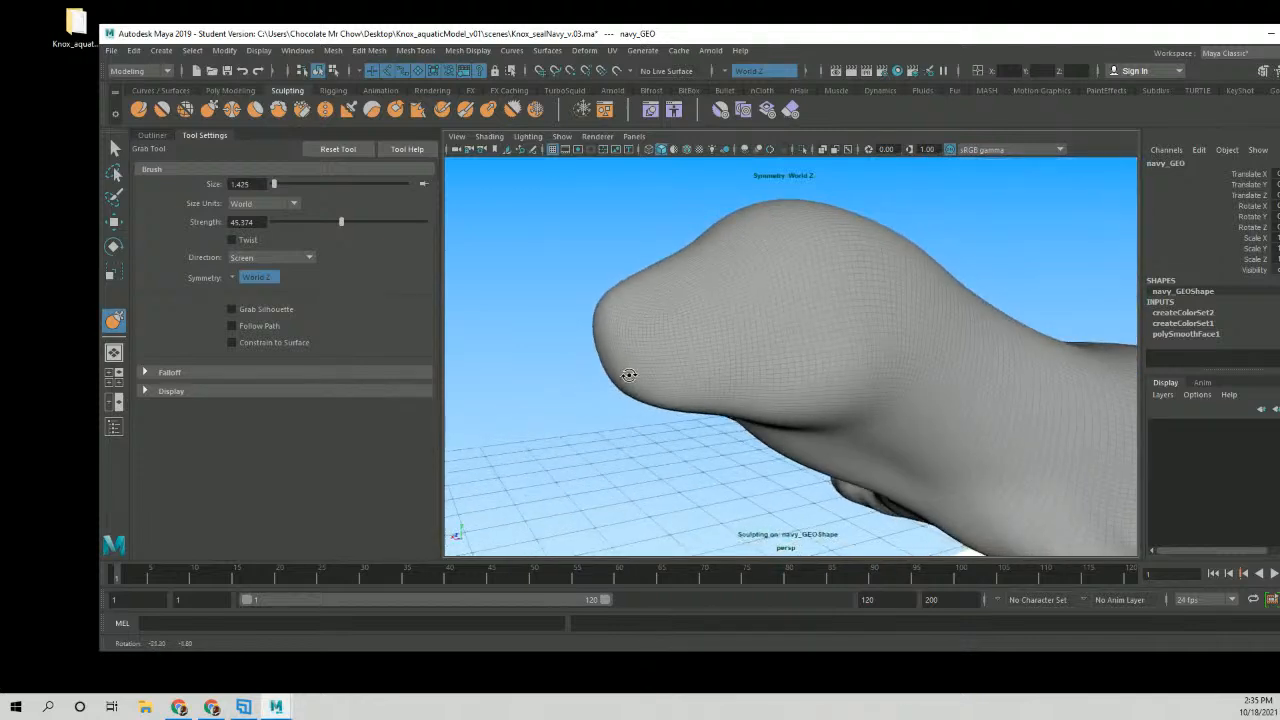
Build up rounded muzzle pads on both sides of the snout with the Sculpt tool at brush size 0.396.
{"action": "left_click", "coordinate": [138, 109]}
{"action": "left_click_drag", "start_coordinate": [560, 340], "coordinate": [614, 335], "text": "alt"}
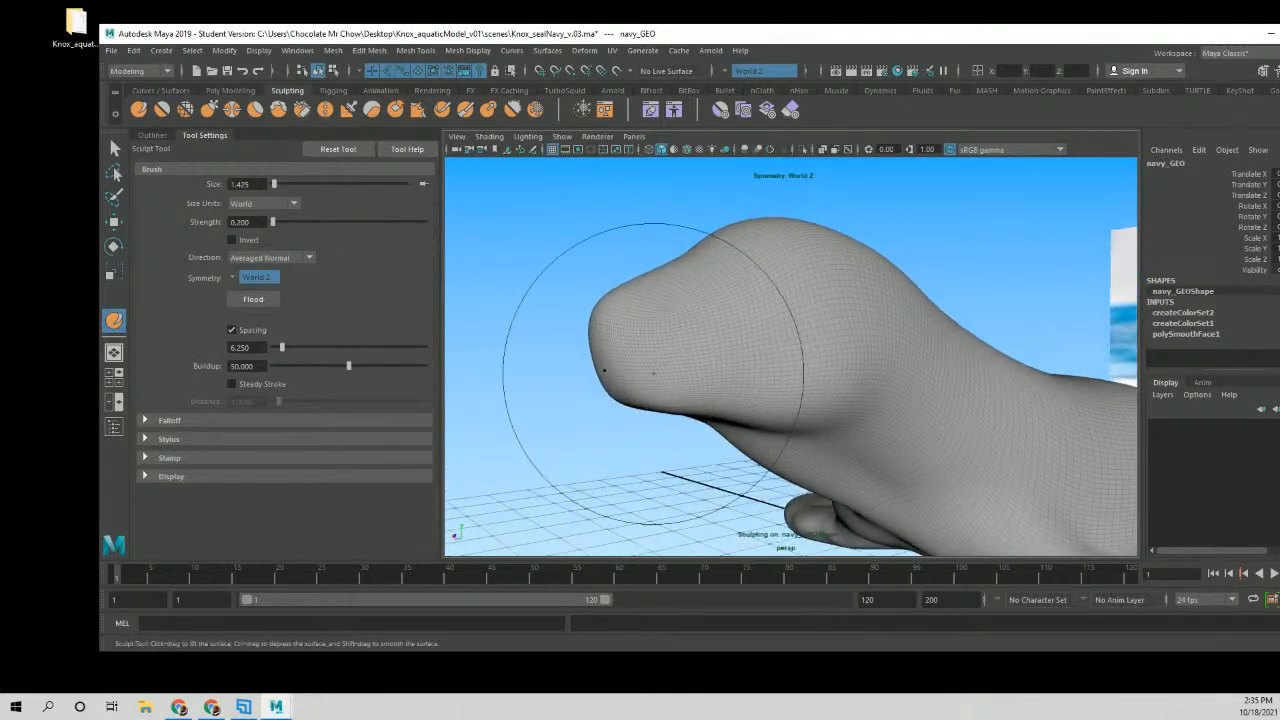
{"action": "left_click_drag", "start_coordinate": [668, 378], "coordinate": [635, 380]}
{"action": "left_click_drag", "start_coordinate": [638, 440], "coordinate": [667, 419], "text": "alt"}
{"action": "mouse_move", "coordinate": [620, 346]}
{"action": "left_mouse_down"}
{"action": "mouse_move", "coordinate": [602, 382]}
{"action": "mouse_move", "coordinate": [700, 400]}
{"action": "left_mouse_up"}
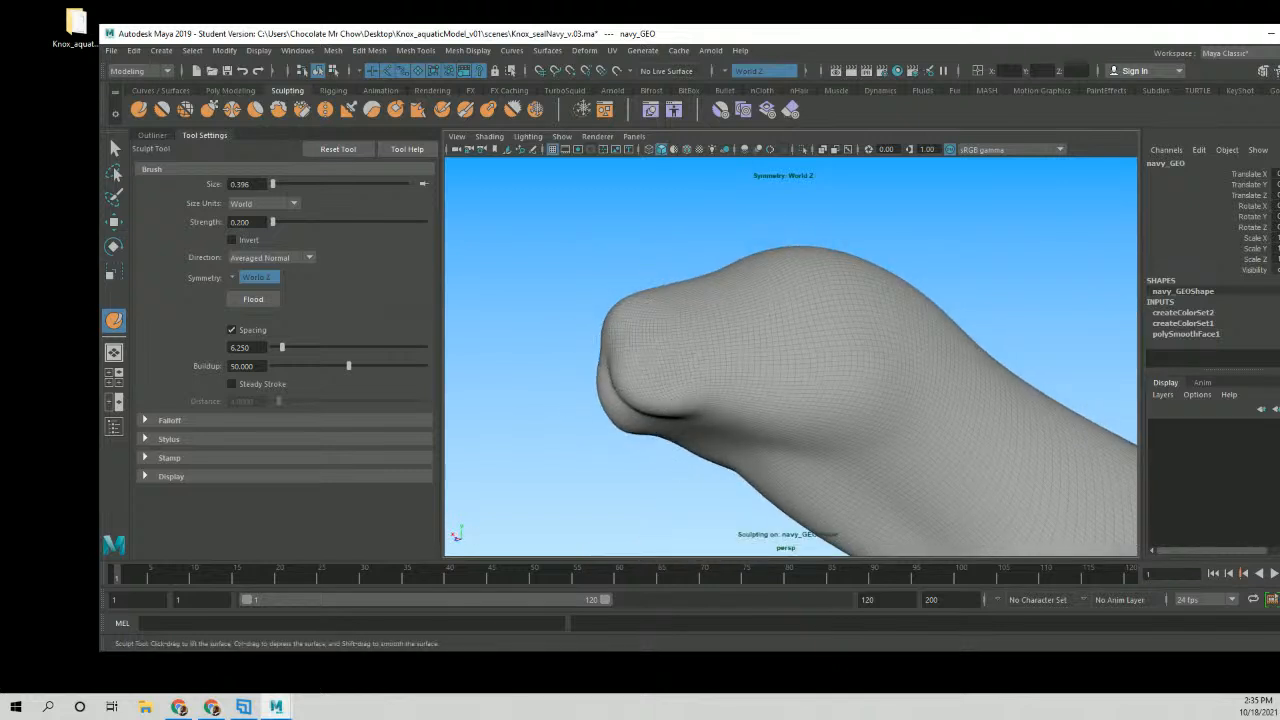
{"action": "mouse_move", "coordinate": [650, 338]}
{"action": "left_mouse_down"}
{"action": "mouse_move", "coordinate": [728, 360]}
{"action": "mouse_move", "coordinate": [720, 334]}
{"action": "mouse_move", "coordinate": [690, 382]}
{"action": "mouse_move", "coordinate": [732, 364]}
{"action": "mouse_move", "coordinate": [726, 348]}
{"action": "mouse_move", "coordinate": [738, 386]}
{"action": "mouse_move", "coordinate": [676, 378]}
{"action": "mouse_move", "coordinate": [726, 364]}
{"action": "left_mouse_up"}
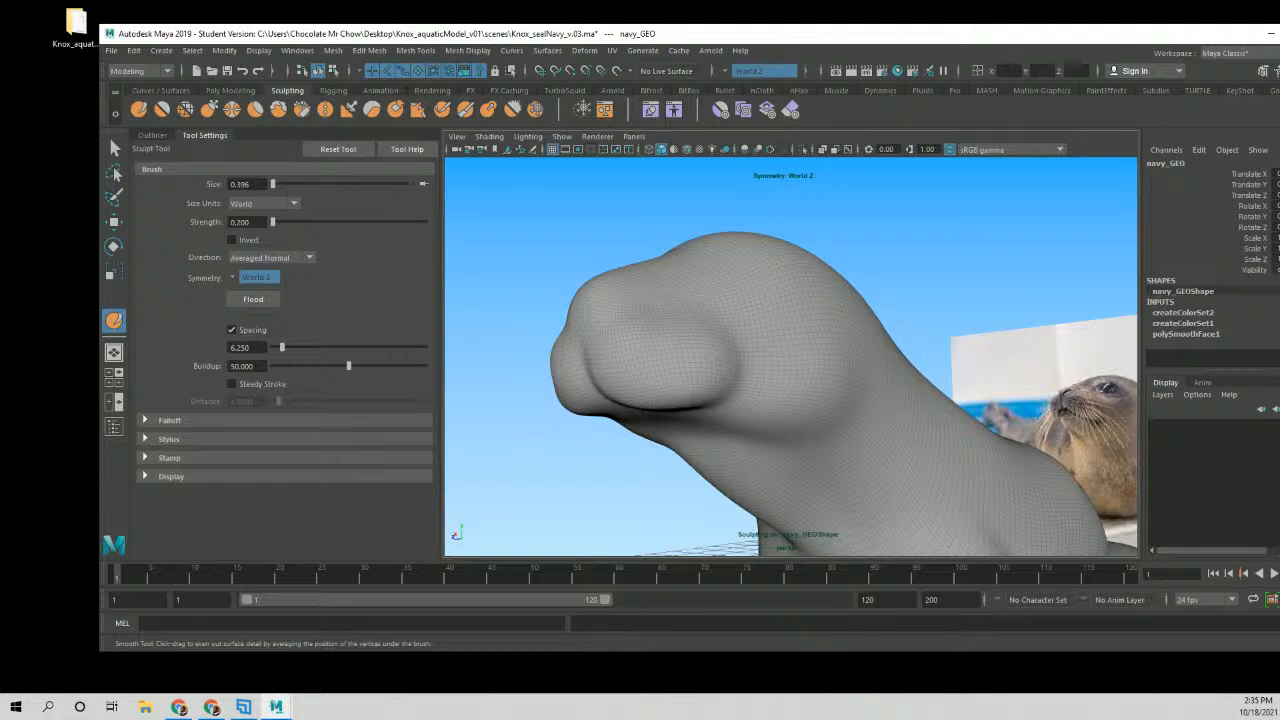
{"action": "left_click_drag", "start_coordinate": [728, 366], "coordinate": [688, 372], "text": "alt"}
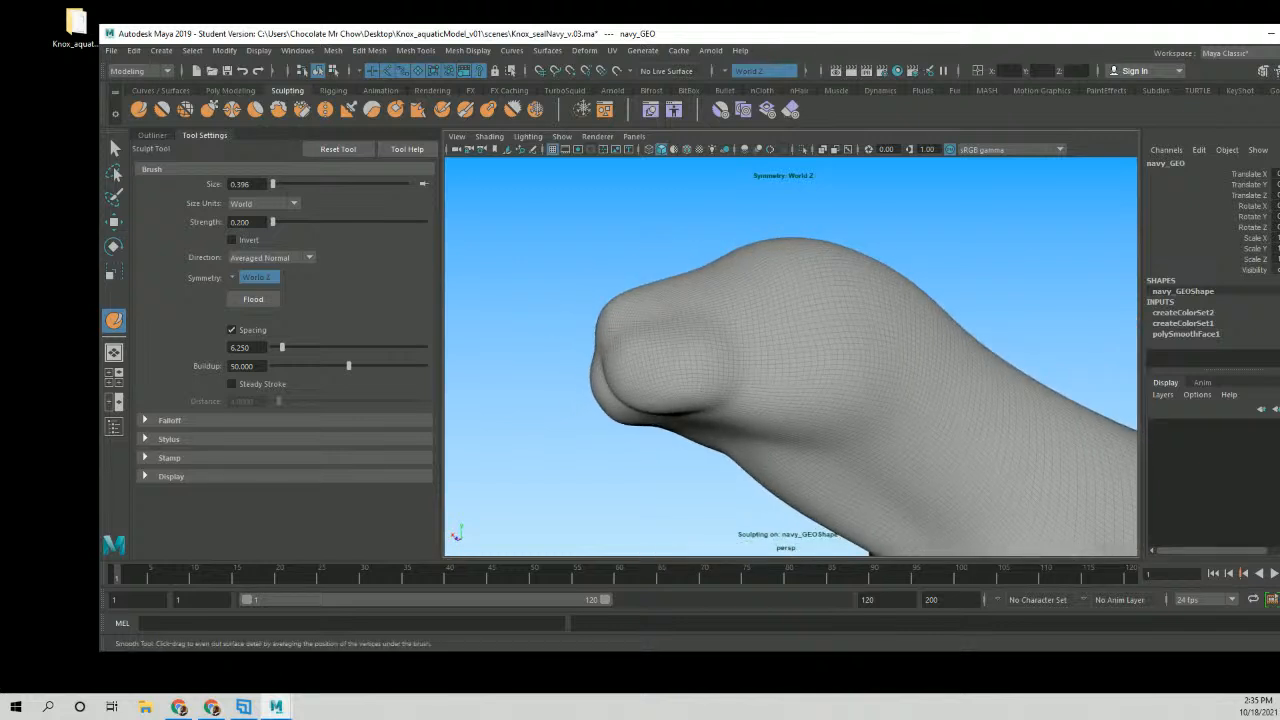
{"action": "mouse_move", "coordinate": [688, 368]}
{"action": "left_mouse_down", "text": "alt"}
{"action": "mouse_move", "coordinate": [714, 343]}
{"action": "mouse_move", "coordinate": [757, 334]}
{"action": "mouse_move", "coordinate": [718, 362]}
{"action": "left_mouse_up", "text": "alt"}
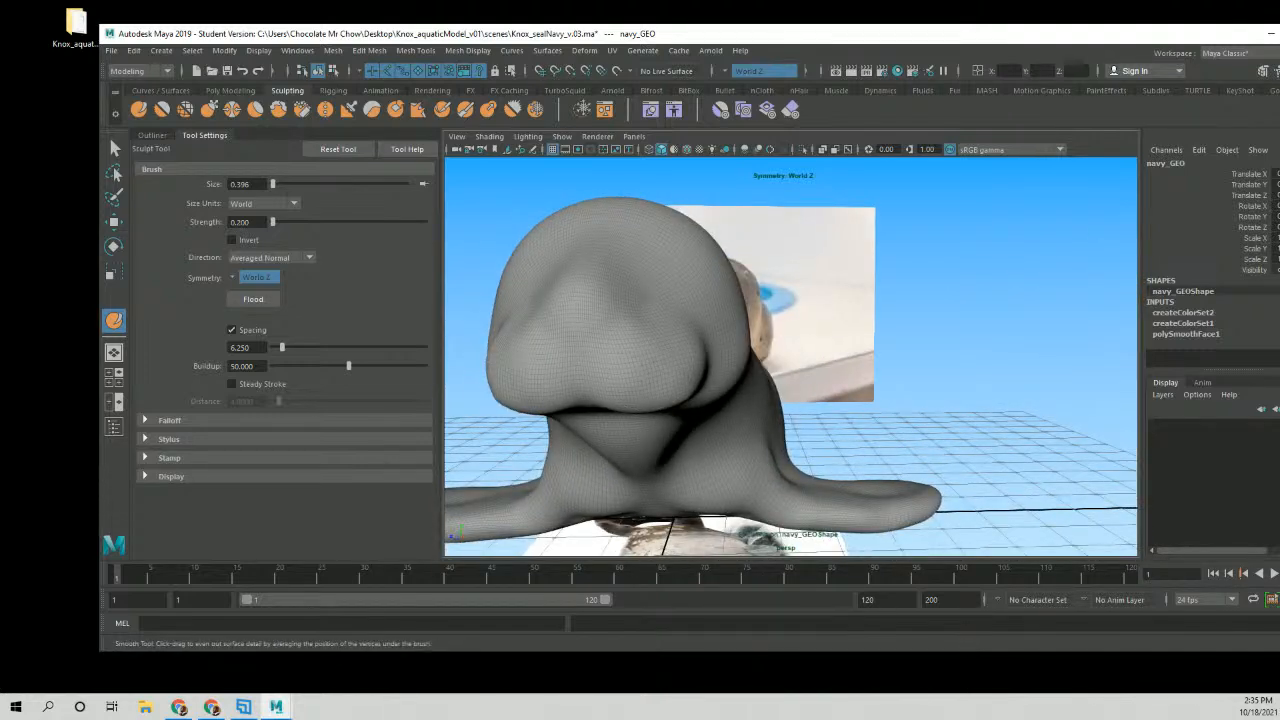
Examine the sculpted muzzle, head profile and whole body from the front and side against the reference images.
{"action": "mouse_move", "coordinate": [772, 318]}
{"action": "left_mouse_down", "text": "alt"}
{"action": "mouse_move", "coordinate": [734, 346]}
{"action": "mouse_move", "coordinate": [734, 311]}
{"action": "mouse_move", "coordinate": [791, 314]}
{"action": "left_mouse_up", "text": "alt"}
{"action": "right_click_drag", "start_coordinate": [791, 314], "coordinate": [587, 326], "text": "alt"}
{"action": "left_click_drag", "start_coordinate": [587, 326], "coordinate": [790, 348], "text": "alt"}
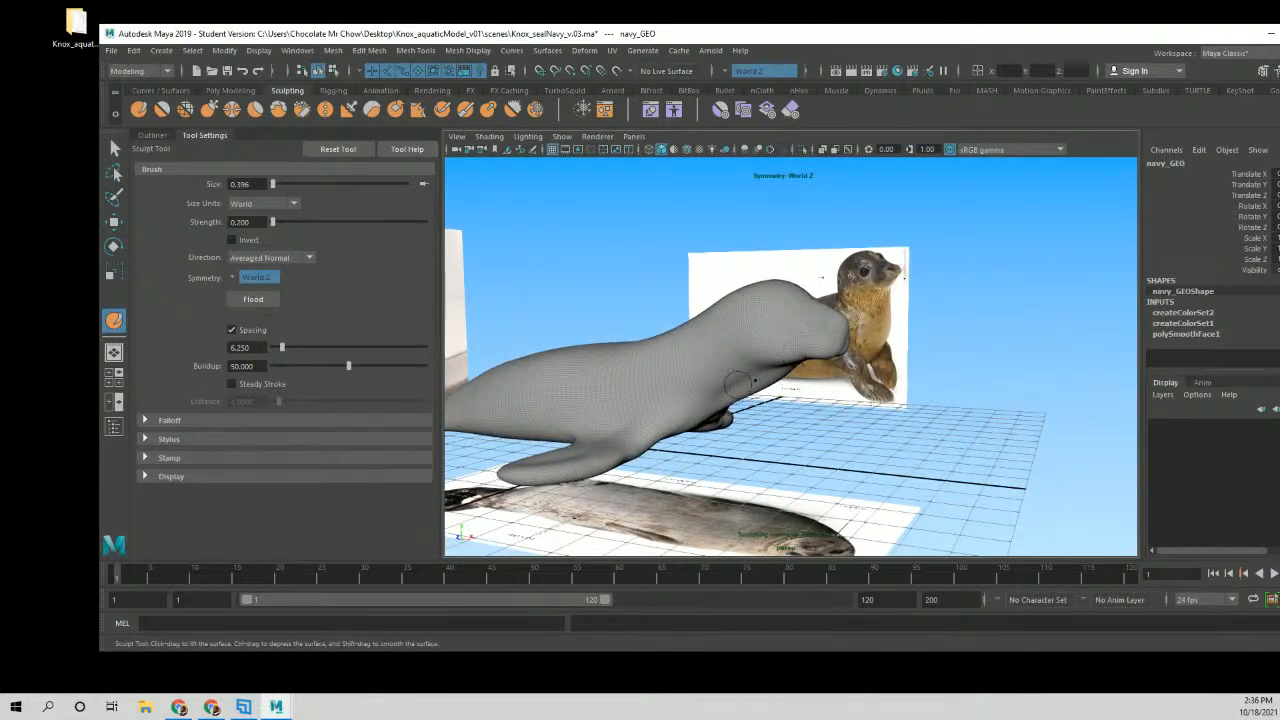
{"action": "middle_click_drag", "start_coordinate": [738, 383], "coordinate": [772, 386], "text": "alt"}
{"action": "right_click_drag", "start_coordinate": [772, 386], "coordinate": [850, 375], "text": "alt"}
{"action": "left_click_drag", "start_coordinate": [800, 365], "coordinate": [770, 352], "text": "alt"}
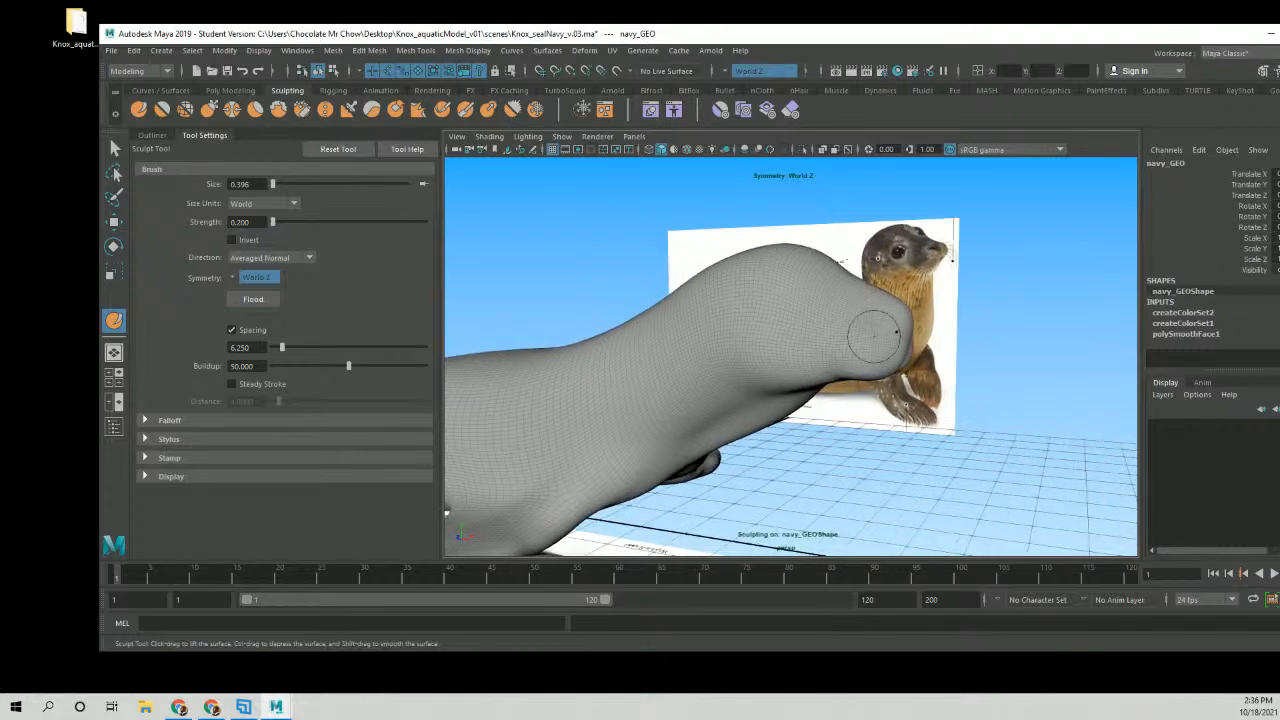
{"action": "left_click_drag", "start_coordinate": [886, 337], "coordinate": [800, 358], "text": "alt"}
{"action": "middle_click_drag", "start_coordinate": [851, 374], "coordinate": [969, 334], "text": "alt"}
{"action": "right_click_drag", "start_coordinate": [745, 345], "coordinate": [684, 356], "text": "alt"}
{"action": "left_click_drag", "start_coordinate": [737, 366], "coordinate": [790, 366], "text": "alt"}
{"action": "middle_click_drag", "start_coordinate": [751, 366], "coordinate": [847, 367], "text": "alt"}
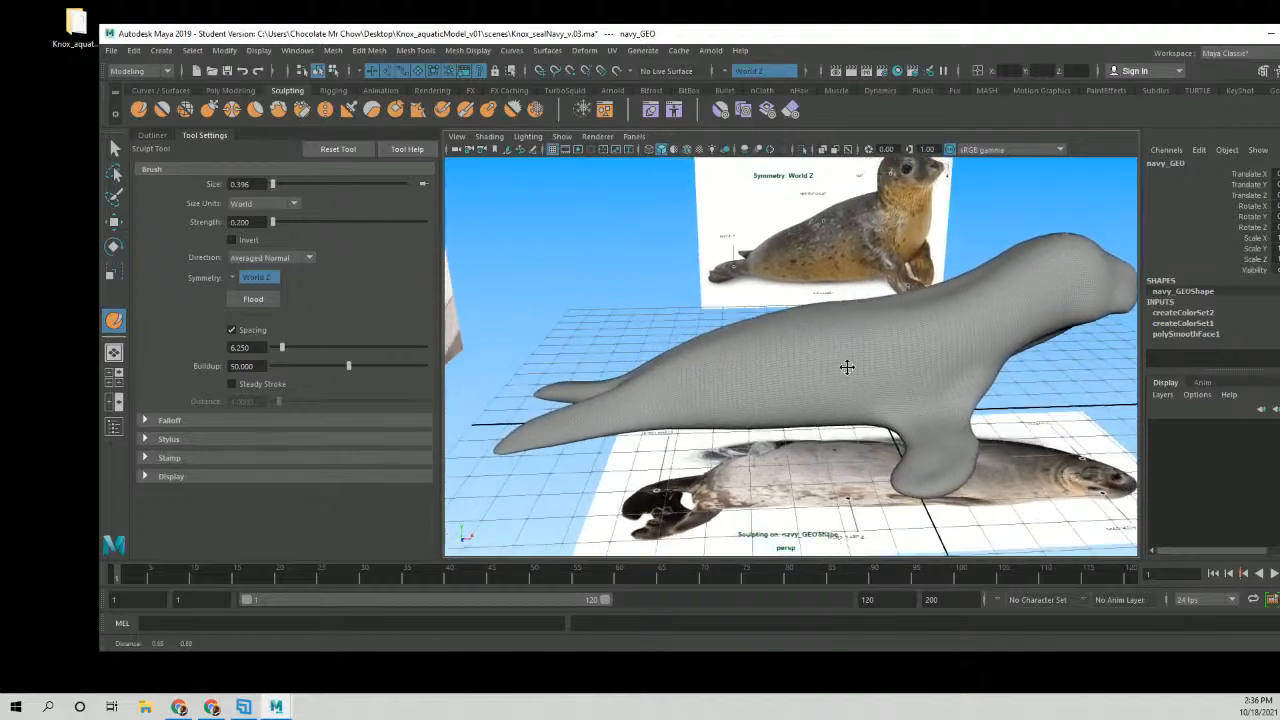
{"action": "left_click_drag", "start_coordinate": [847, 367], "coordinate": [742, 392], "text": "alt"}
{"action": "mouse_move", "coordinate": [770, 392]}
{"action": "middle_mouse_down", "text": "alt"}
{"action": "mouse_move", "coordinate": [834, 397]}
{"action": "mouse_move", "coordinate": [780, 402]}
{"action": "middle_mouse_up", "text": "alt"}
{"action": "mouse_move", "coordinate": [822, 390]}
{"action": "right_mouse_down", "text": "alt"}
{"action": "mouse_move", "coordinate": [740, 380]}
{"action": "mouse_move", "coordinate": [833, 392]}
{"action": "right_mouse_up", "text": "alt"}
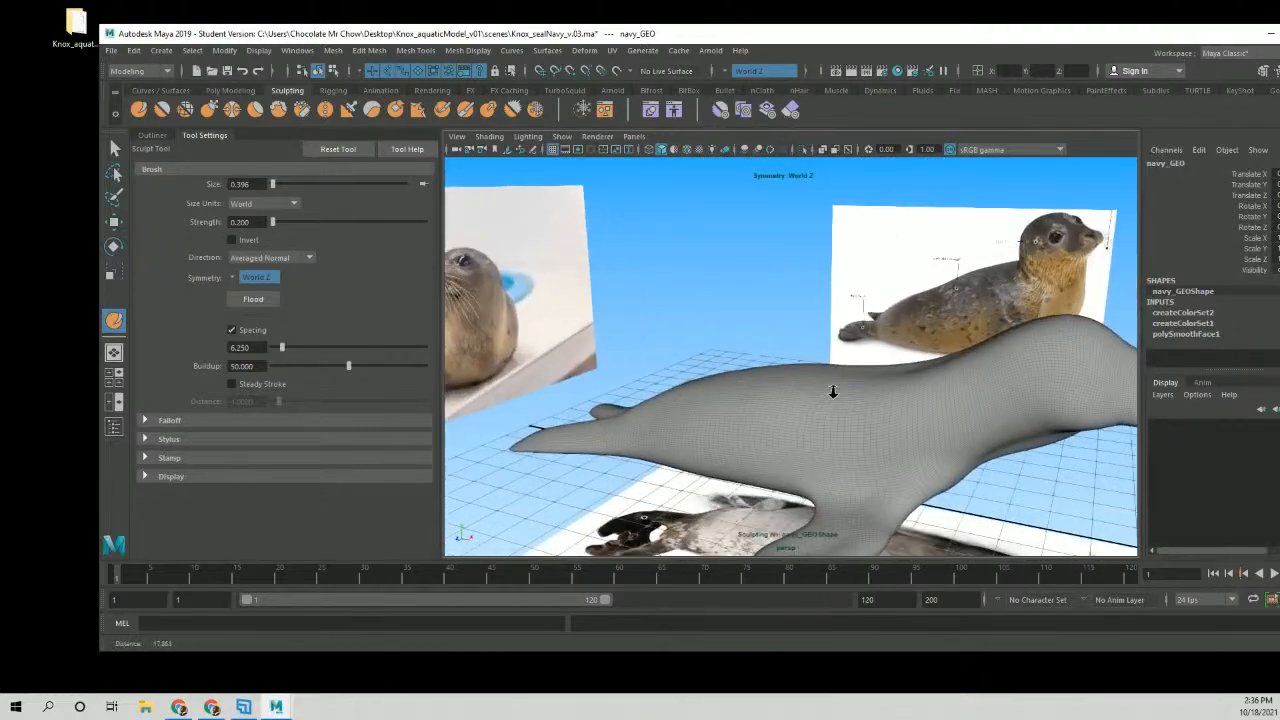
{"action": "left_click_drag", "start_coordinate": [832, 392], "coordinate": [757, 432], "text": "alt"}
{"action": "middle_click_drag", "start_coordinate": [757, 432], "coordinate": [837, 391], "text": "alt"}
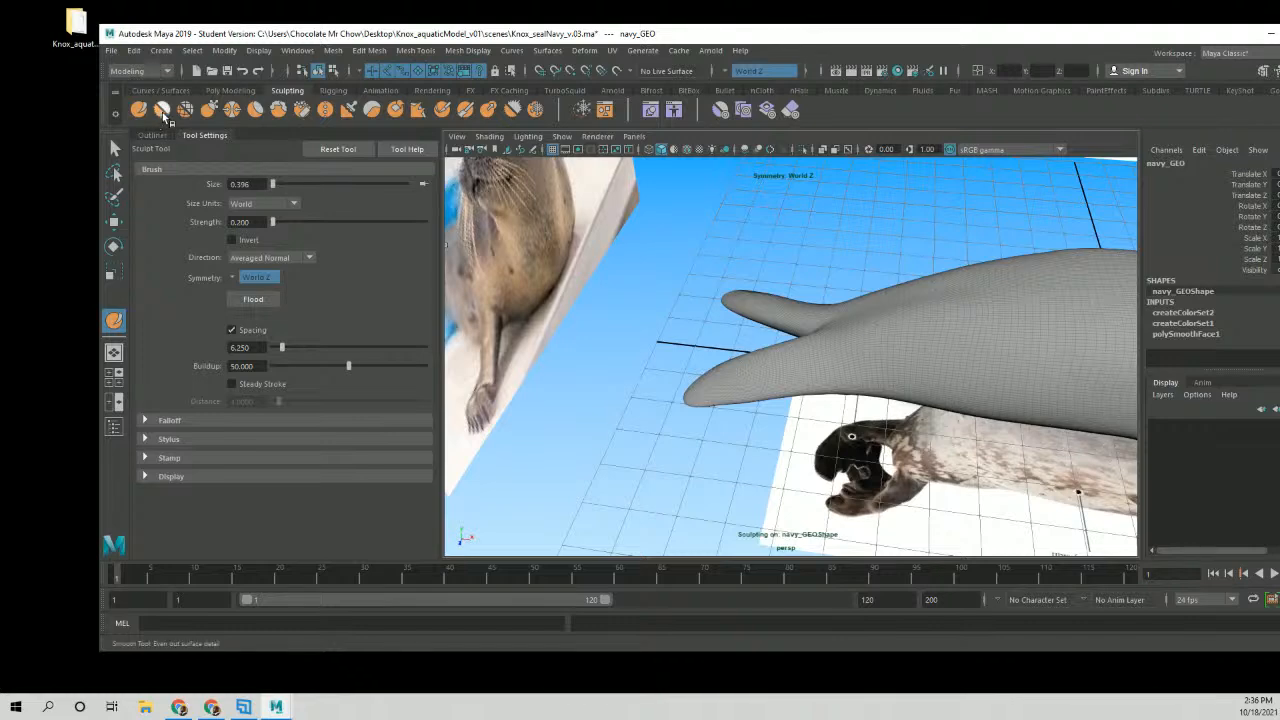
Thicken the base of the rear flippers with the Sculpt tool, using the small brush near the tail end.
{"action": "left_click_drag", "start_coordinate": [715, 390], "coordinate": [737, 412], "text": "alt"}
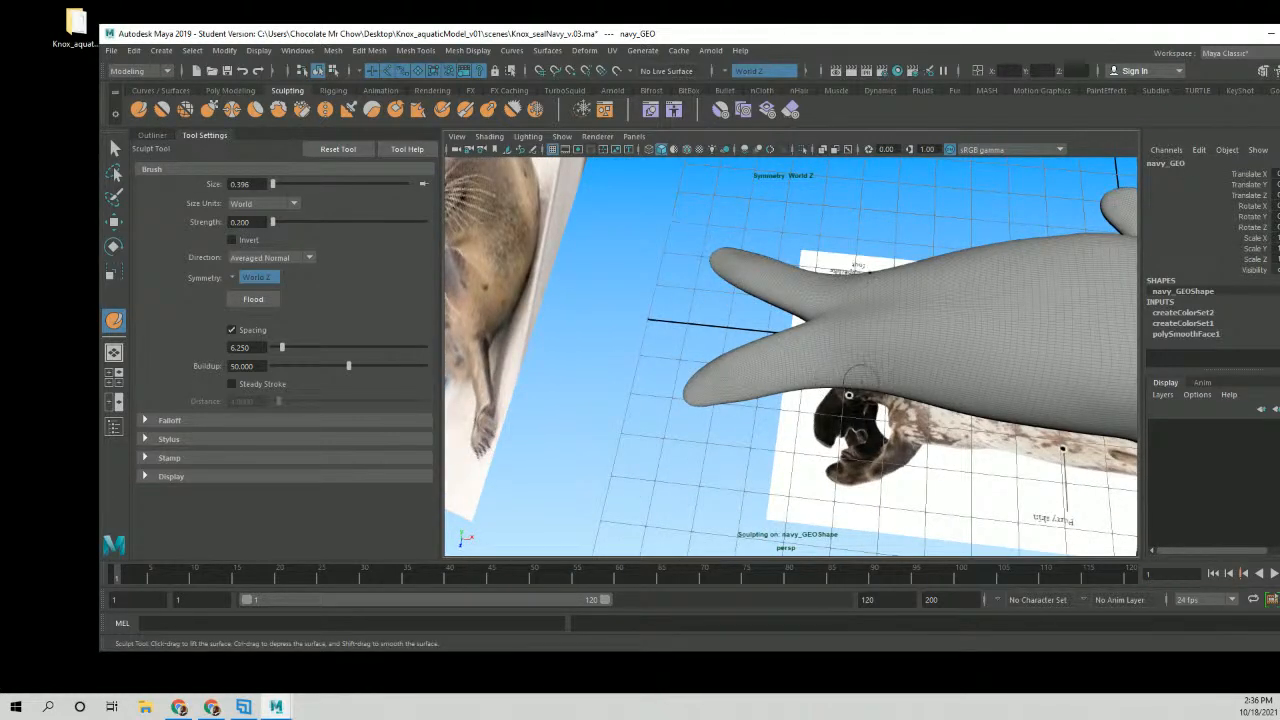
{"action": "scroll", "coordinate": [880, 373], "scroll_direction": "down", "scroll_amount": 5}
{"action": "left_click_drag", "start_coordinate": [863, 403], "coordinate": [838, 342], "text": "alt"}
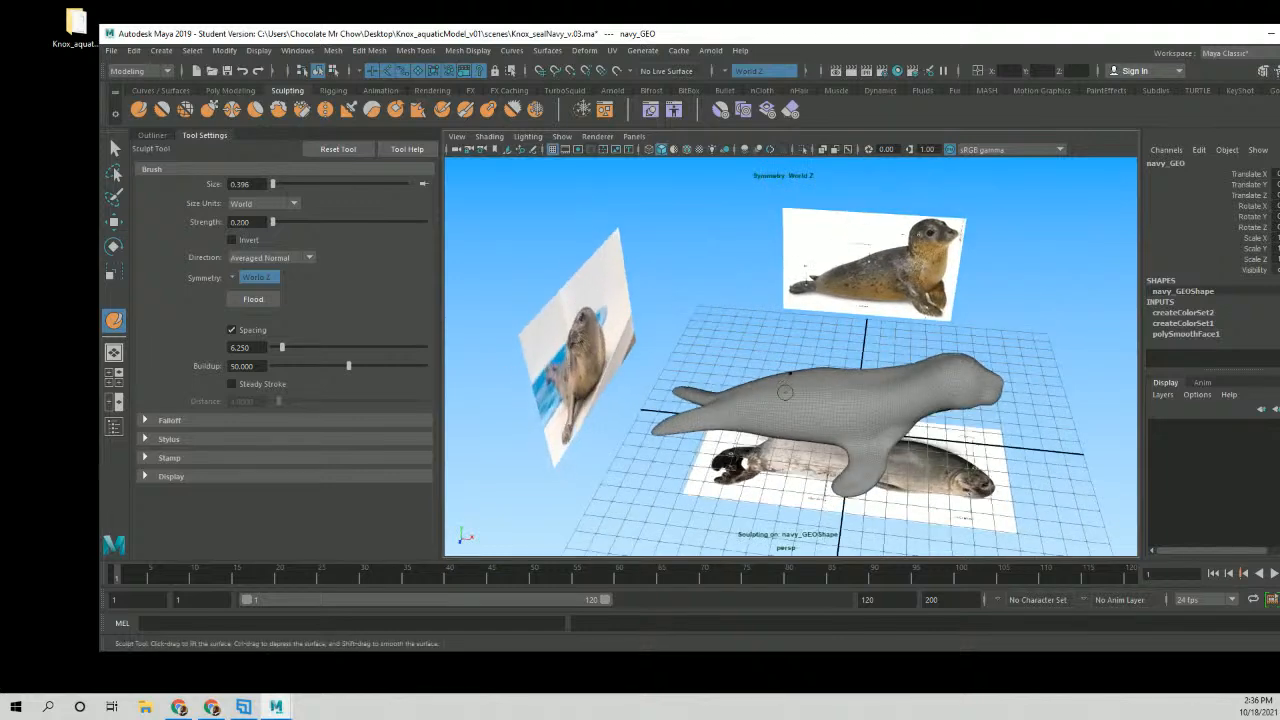
{"action": "middle_click_drag", "start_coordinate": [695, 434], "coordinate": [677, 374], "text": "alt"}
{"action": "scroll", "coordinate": [972, 480], "scroll_direction": "up", "scroll_amount": 5}
{"action": "middle_click_drag", "start_coordinate": [683, 493], "coordinate": [705, 484], "text": "alt"}
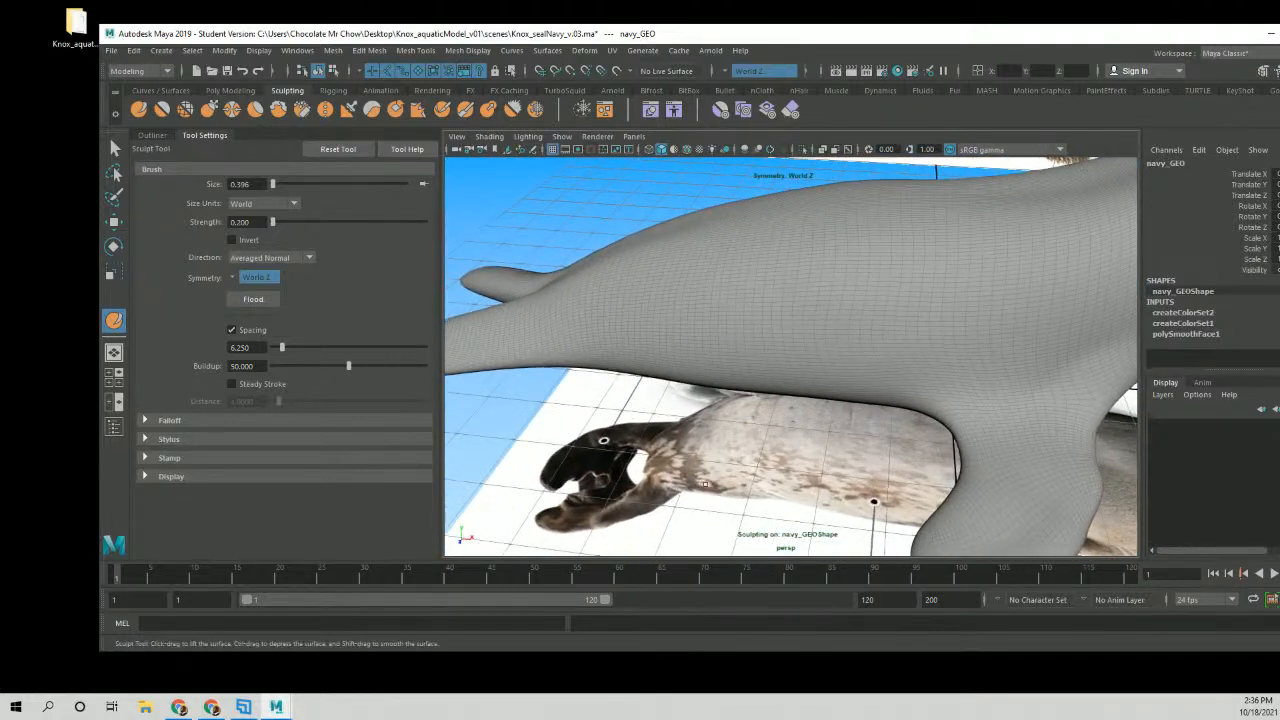
{"action": "left_click_drag", "start_coordinate": [715, 443], "coordinate": [772, 380], "text": "alt"}
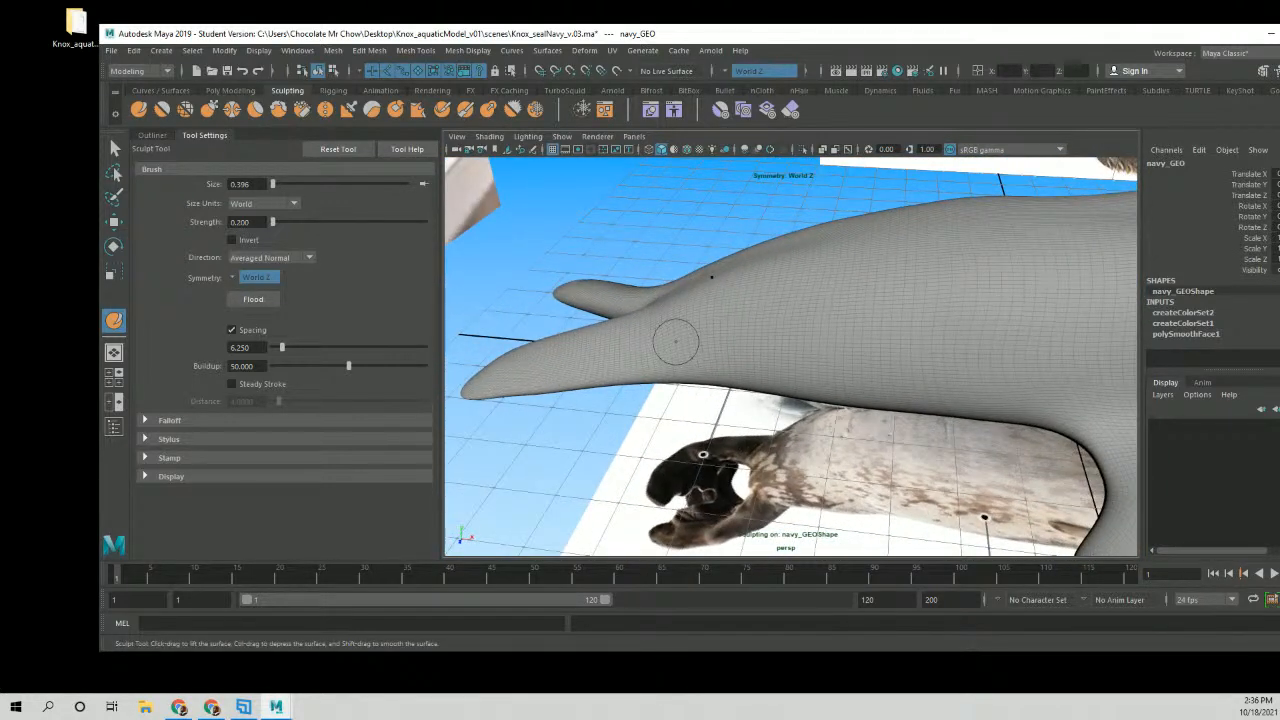
{"action": "left_click_drag", "start_coordinate": [676, 342], "coordinate": [694, 423], "text": "alt"}
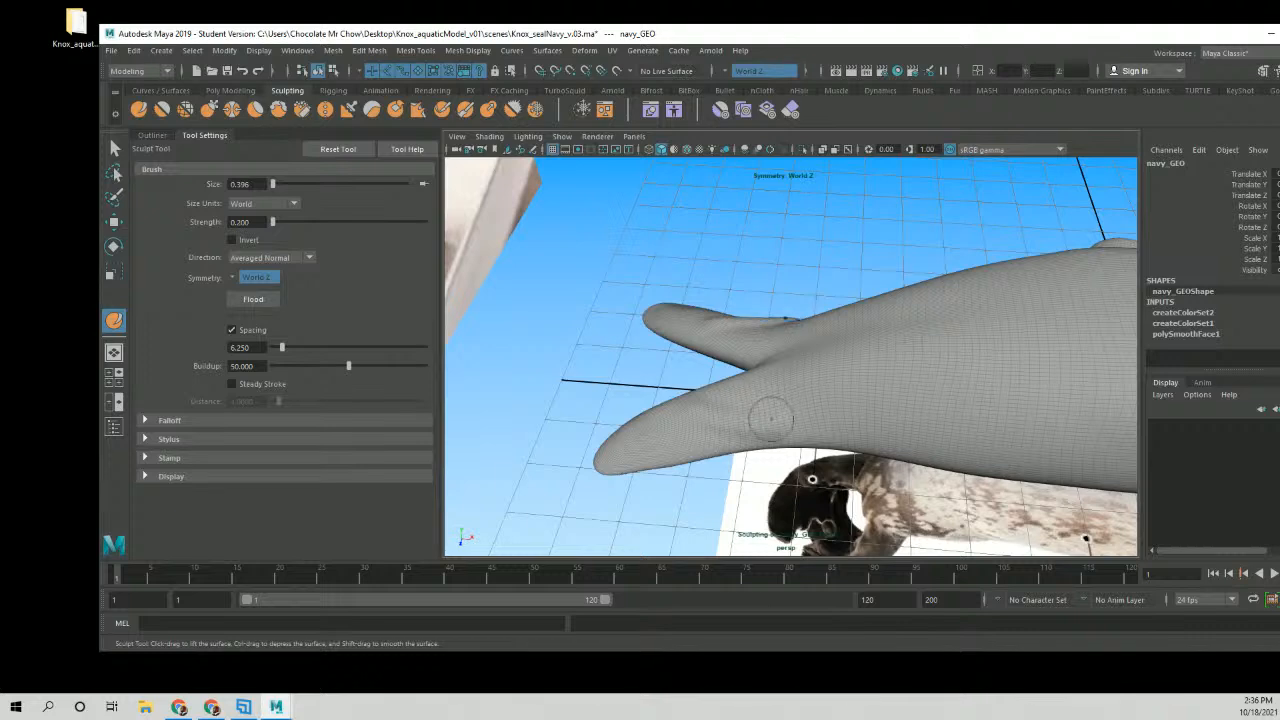
{"action": "left_click_drag", "start_coordinate": [786, 415], "coordinate": [818, 417], "text": "alt"}
Set the brush size to 0.833 and build up the joints between the rear flippers and body, smoothing the transitions.
{"action": "key", "text": "space"}
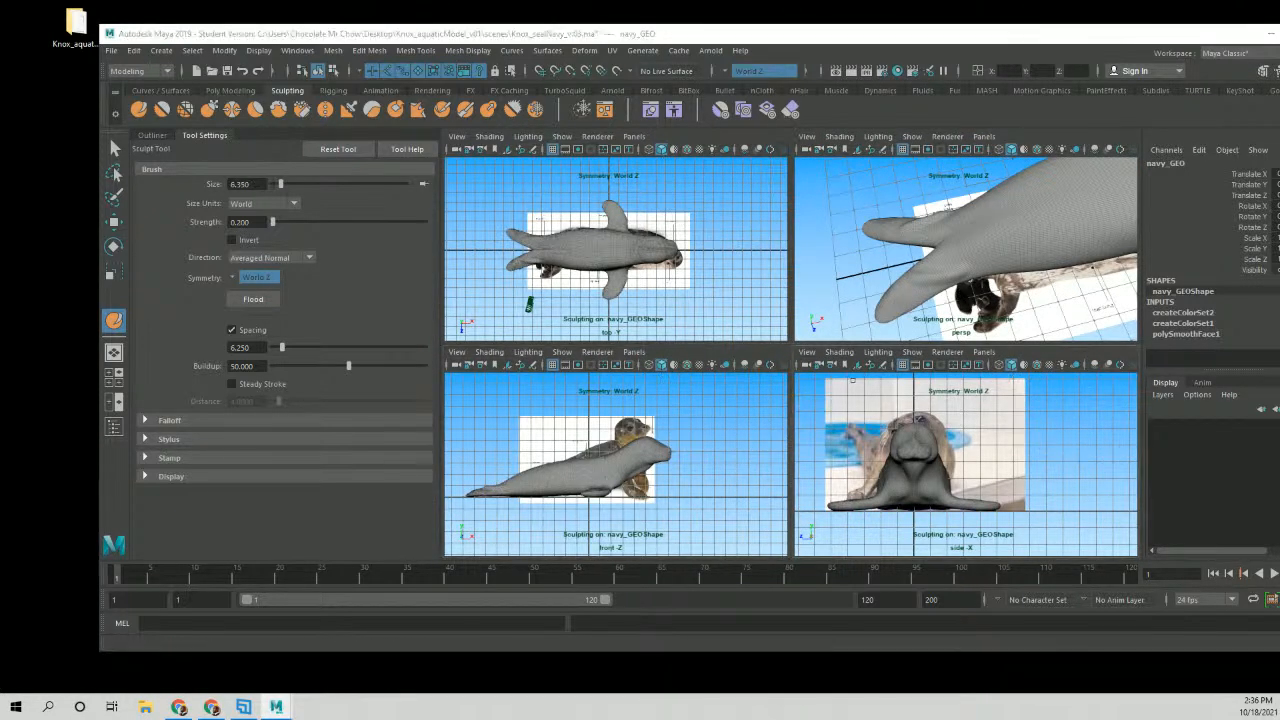
{"action": "key", "text": "space"}
{"action": "middle_click_drag", "start_coordinate": [797, 417], "coordinate": [808, 394], "text": "alt"}
{"action": "right_click_drag", "start_coordinate": [808, 394], "coordinate": [856, 400], "text": "alt"}
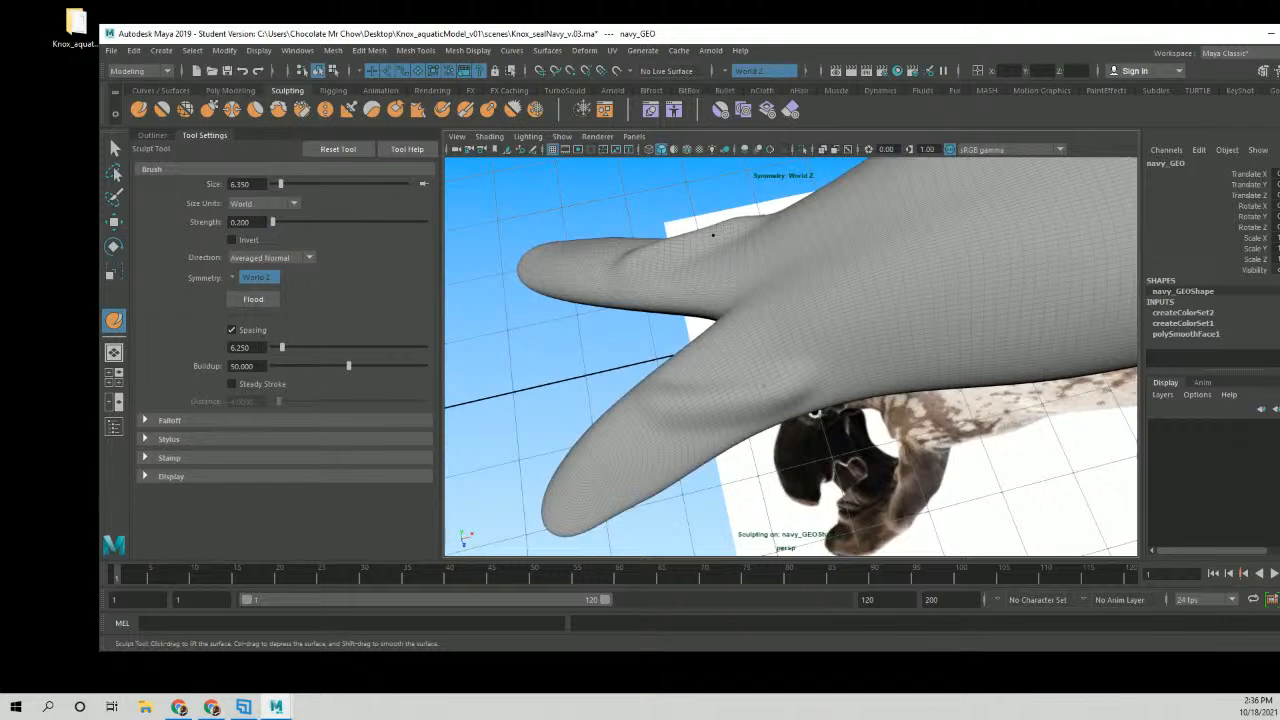
{"action": "mouse_move", "coordinate": [764, 385]}
{"action": "left_mouse_down"}
{"action": "mouse_move", "coordinate": [704, 374]}
{"action": "mouse_move", "coordinate": [782, 330]}
{"action": "left_mouse_up"}
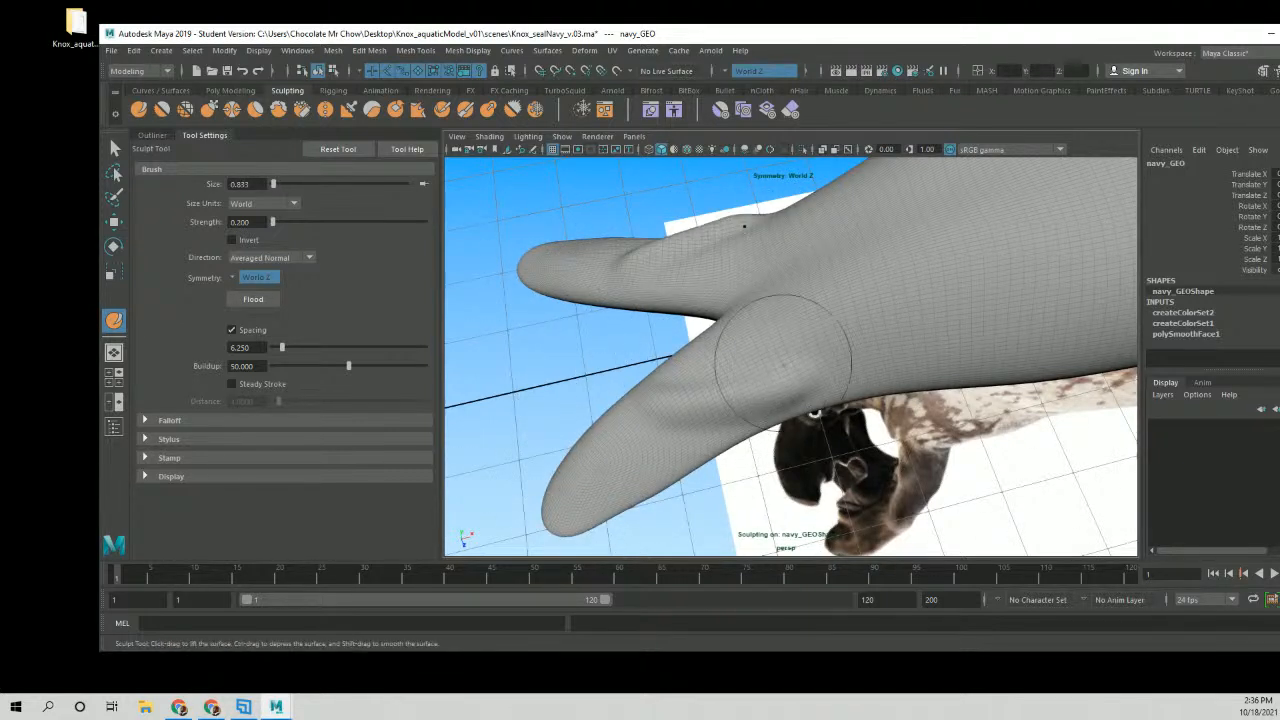
{"action": "left_click_drag", "start_coordinate": [703, 370], "coordinate": [755, 345]}
{"action": "mouse_move", "coordinate": [851, 420]}
{"action": "left_mouse_down", "text": "alt"}
{"action": "mouse_move", "coordinate": [694, 323]}
{"action": "mouse_move", "coordinate": [666, 363]}
{"action": "mouse_move", "coordinate": [700, 350]}
{"action": "left_mouse_up", "text": "alt"}
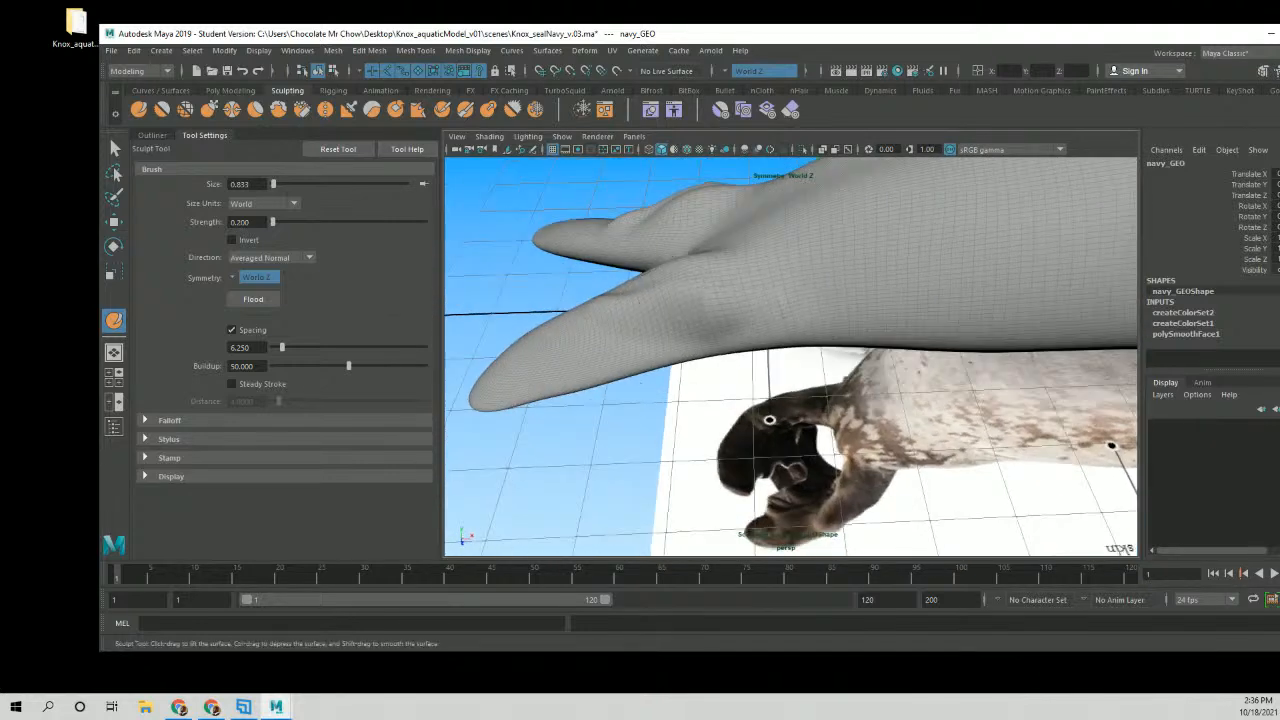
{"action": "left_click_drag", "start_coordinate": [800, 320], "coordinate": [820, 340], "text": "alt"}
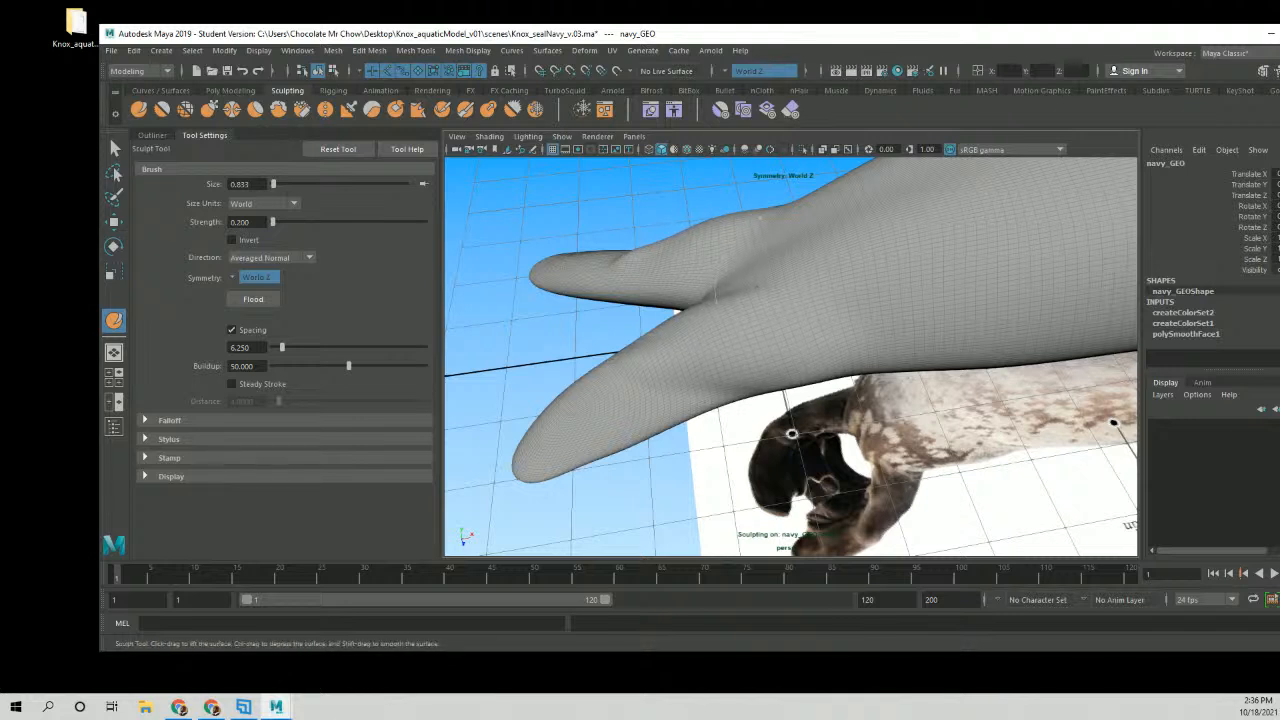
{"action": "middle_click_drag", "start_coordinate": [743, 267], "coordinate": [777, 323], "text": "alt"}
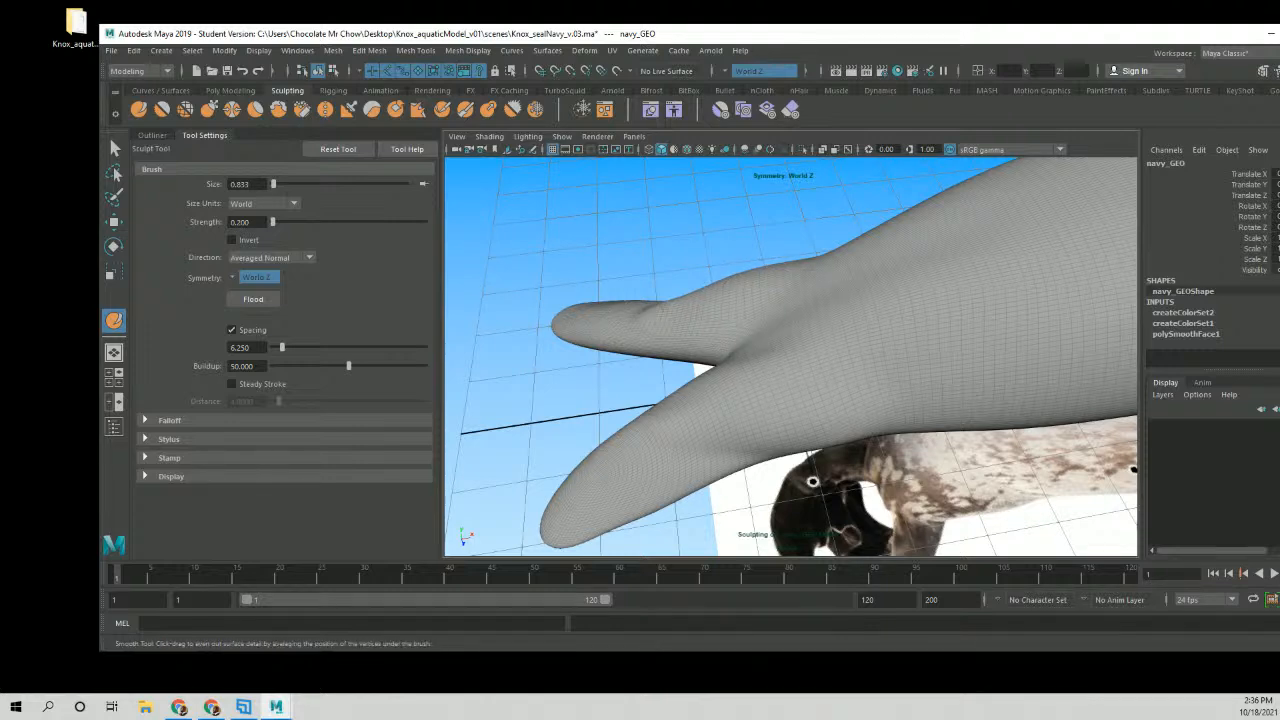
Examine the blended rear flipper joints from several angles and distances.
{"action": "left_click_drag", "start_coordinate": [743, 325], "coordinate": [817, 291], "text": "alt"}
{"action": "right_click_drag", "start_coordinate": [817, 291], "coordinate": [730, 340], "text": "alt"}
{"action": "left_click_drag", "start_coordinate": [730, 390], "coordinate": [621, 372], "text": "alt"}
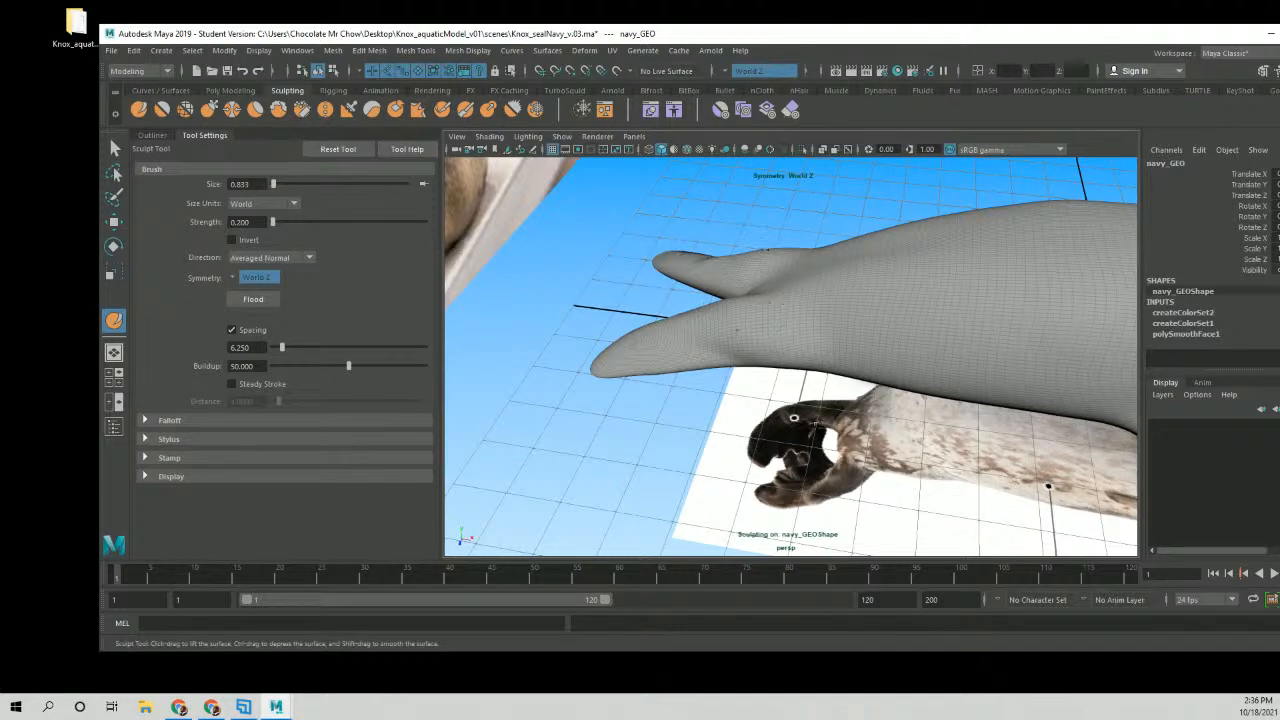
{"action": "right_click_drag", "start_coordinate": [1052, 491], "coordinate": [840, 360], "text": "alt"}
{"action": "left_click_drag", "start_coordinate": [911, 380], "coordinate": [768, 338], "text": "alt"}
{"action": "right_click_drag", "start_coordinate": [730, 315], "coordinate": [831, 371], "text": "alt"}
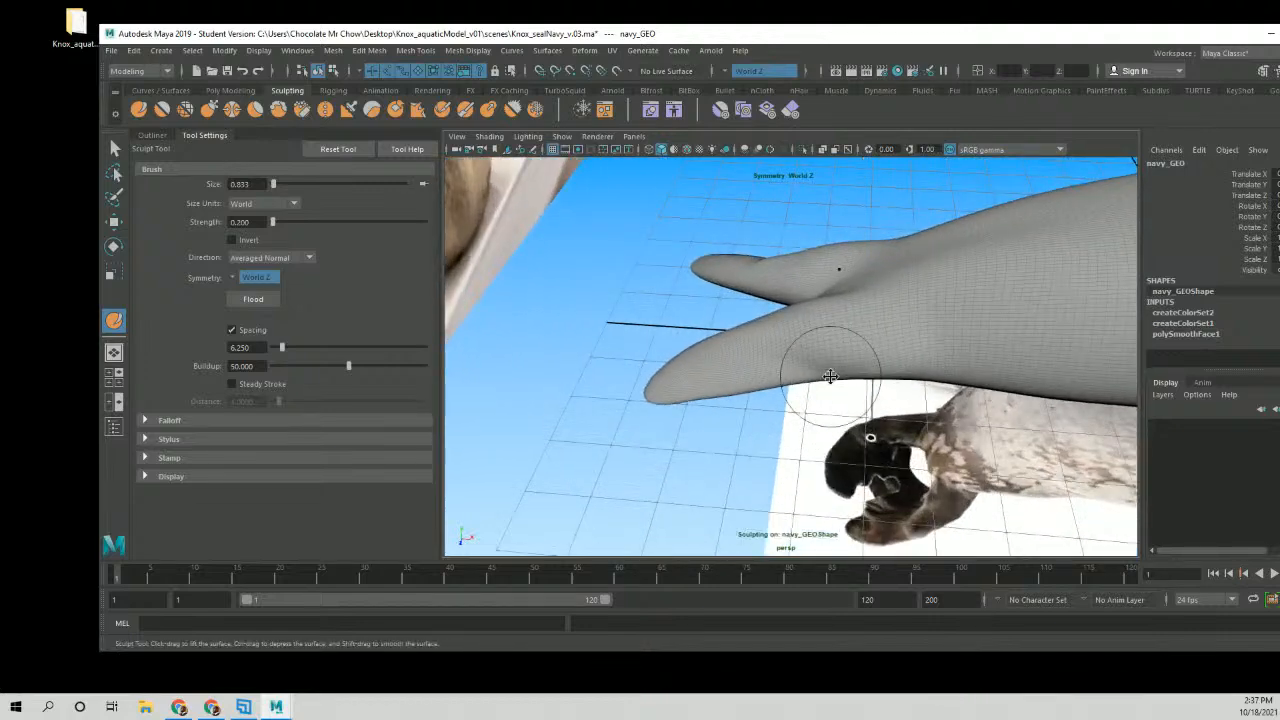
{"action": "left_click_drag", "start_coordinate": [831, 371], "coordinate": [800, 352], "text": "alt"}
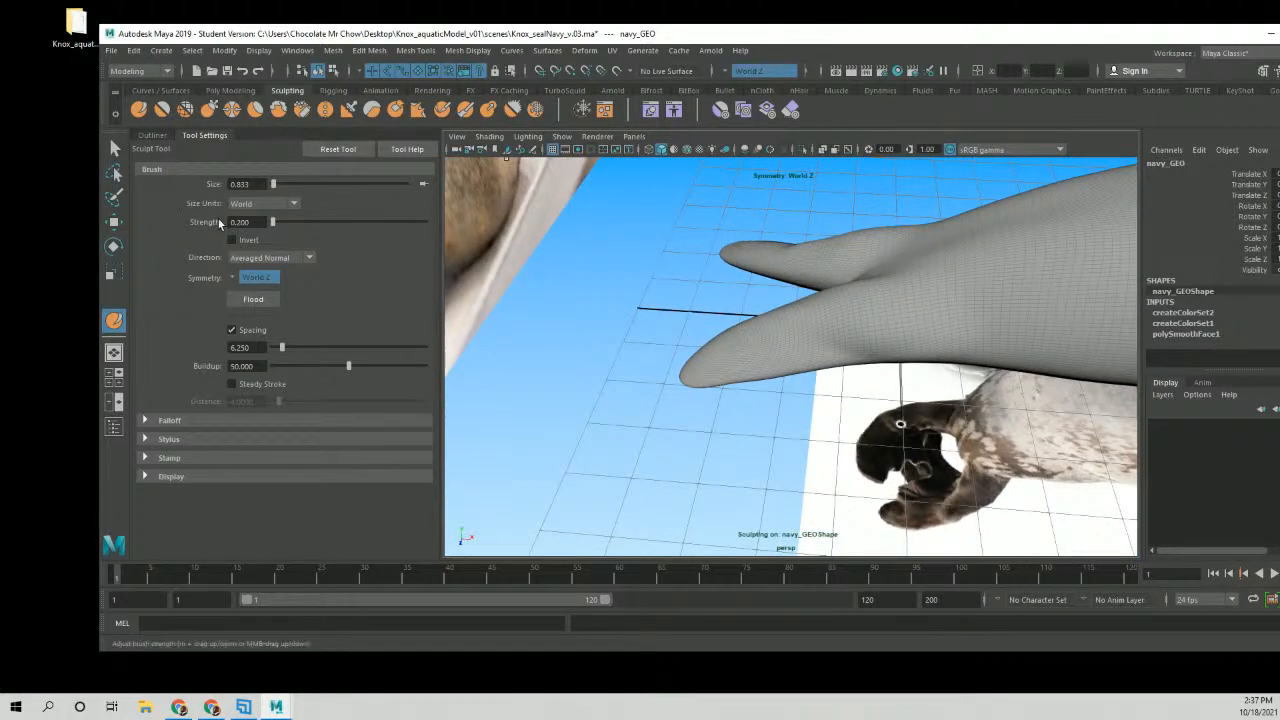
Sculpt toe-like ridges along the rear flippers with the Sculpt tool at brush size 0.285, undoing an unwanted stroke.
{"action": "left_click", "coordinate": [142, 112]}
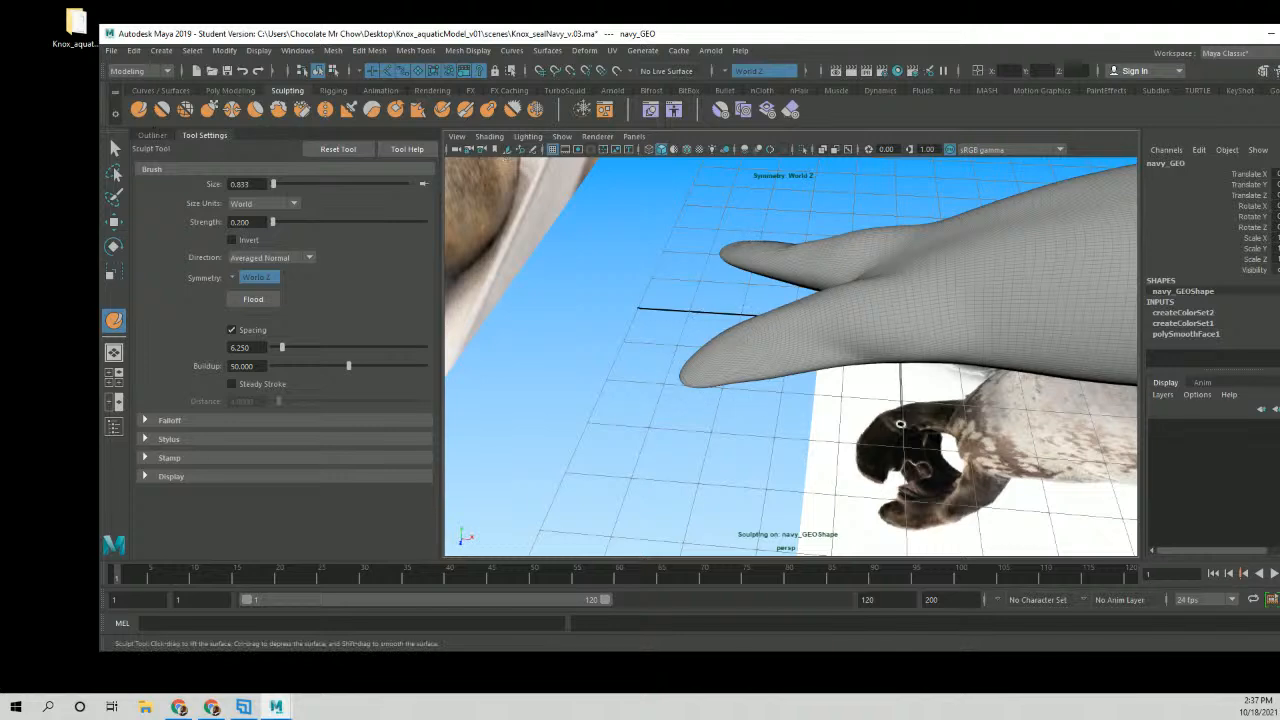
{"action": "right_click_drag", "start_coordinate": [785, 335], "coordinate": [855, 357], "text": "alt"}
{"action": "middle_click_drag", "start_coordinate": [855, 357], "coordinate": [830, 358], "text": "alt"}
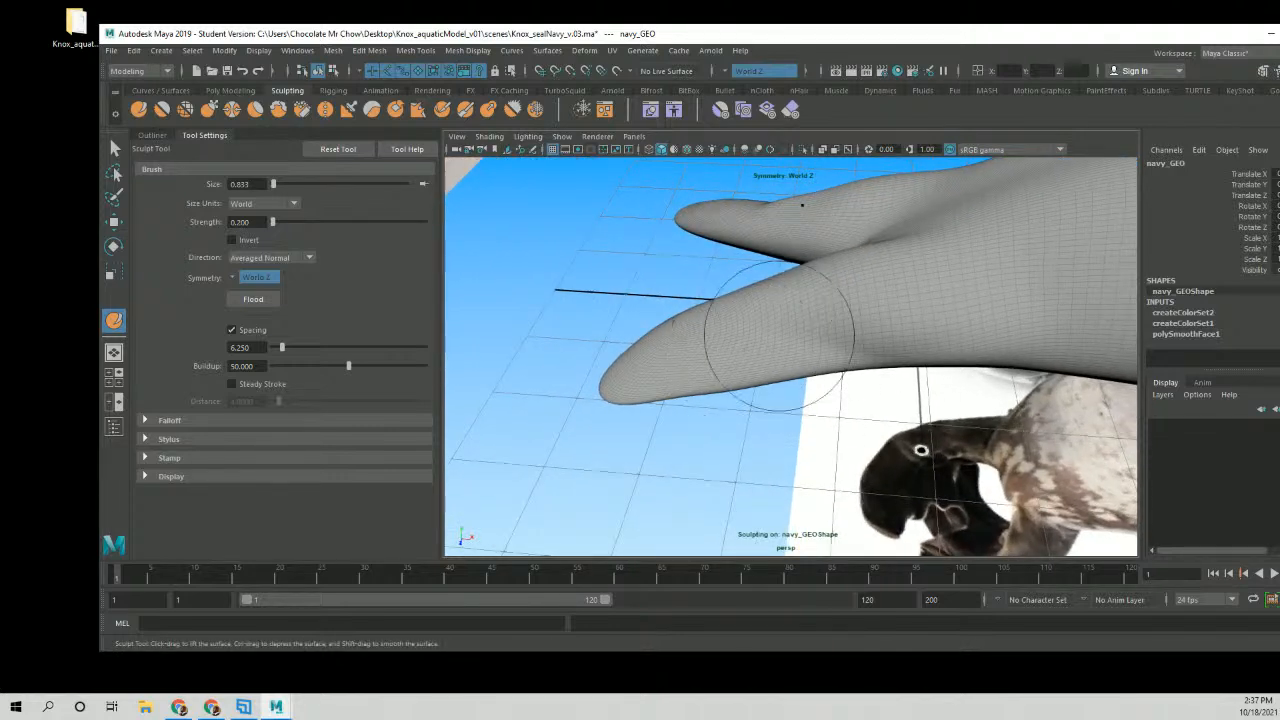
{"action": "key", "text": "b"}
{"action": "mouse_move", "coordinate": [779, 335]}
{"action": "left_mouse_down"}
{"action": "mouse_move", "coordinate": [690, 332]}
{"action": "mouse_move", "coordinate": [722, 344]}
{"action": "mouse_move", "coordinate": [709, 321]}
{"action": "mouse_move", "coordinate": [738, 373]}
{"action": "mouse_move", "coordinate": [692, 394]}
{"action": "mouse_move", "coordinate": [742, 371]}
{"action": "mouse_move", "coordinate": [700, 391]}
{"action": "left_mouse_up"}
{"action": "key", "text": "ctrl+z"}
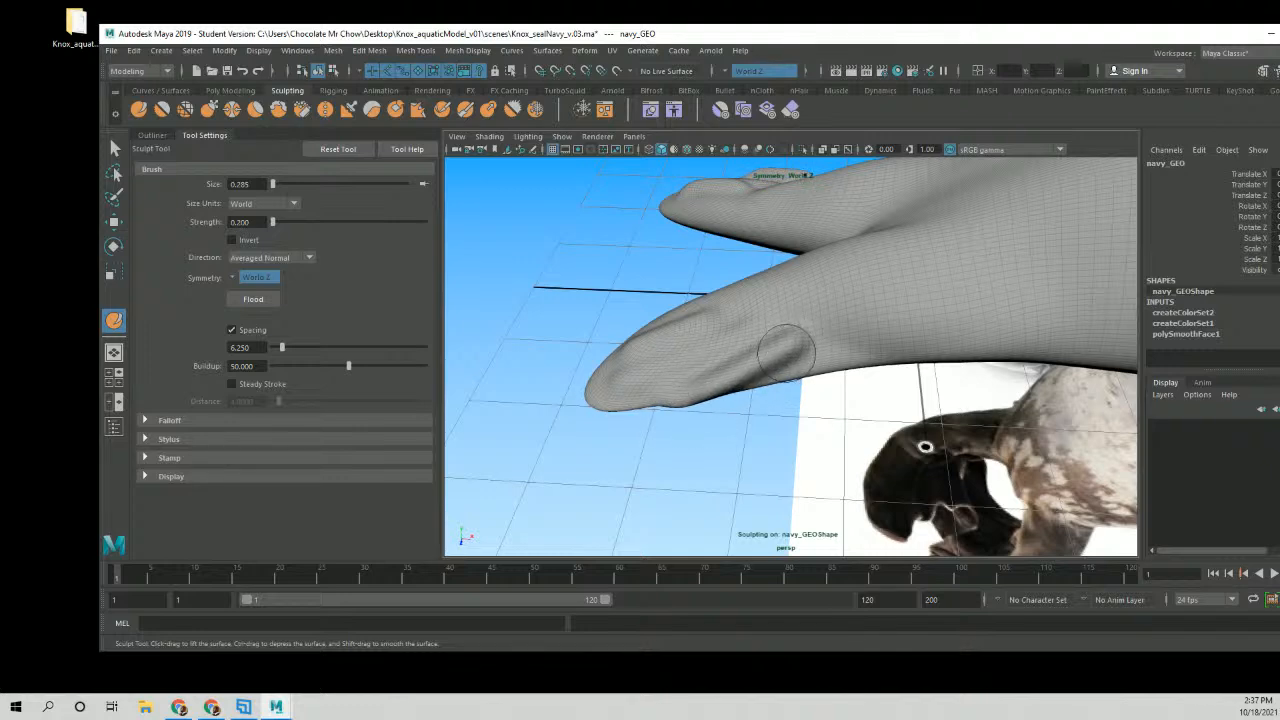
Soften the sculpted ridges on the rear flippers and check them against the full body.
{"action": "right_click_drag", "start_coordinate": [973, 352], "coordinate": [714, 341], "text": "alt"}
{"action": "middle_click_drag", "start_coordinate": [714, 341], "coordinate": [570, 368], "text": "alt"}
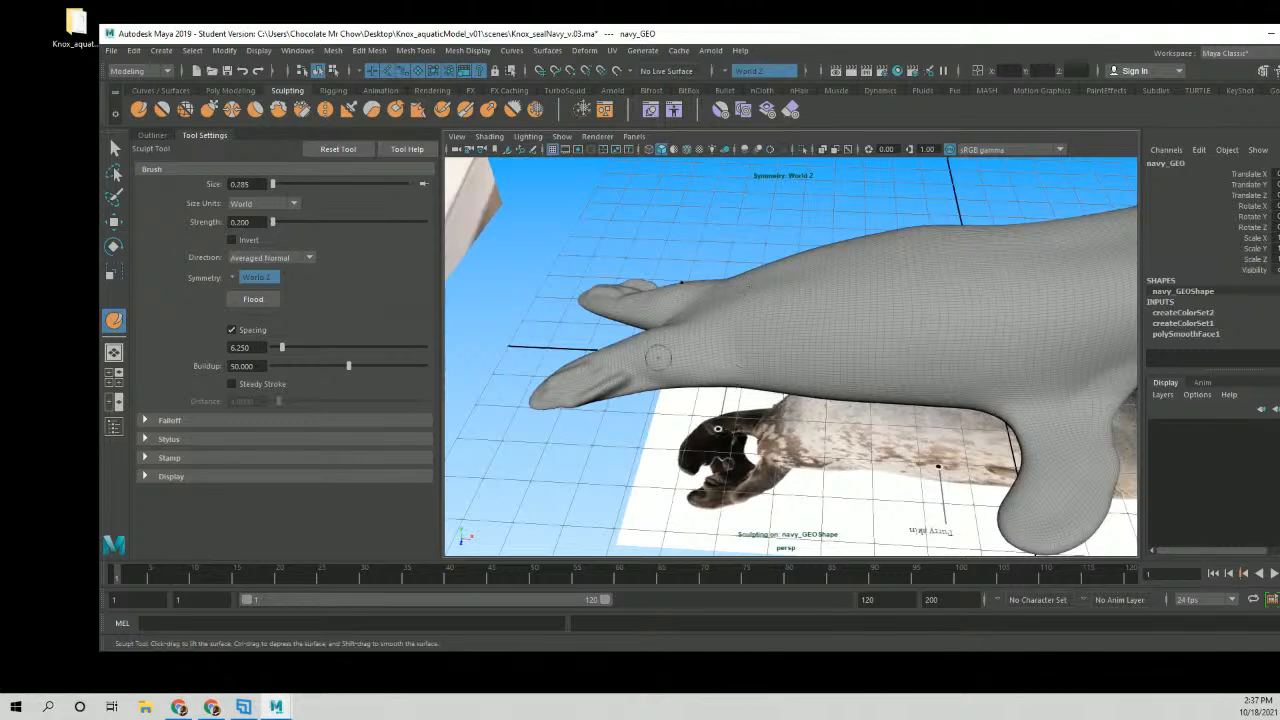
{"action": "scroll", "coordinate": [640, 366], "scroll_direction": "up", "scroll_amount": 2}
{"action": "left_click_drag", "start_coordinate": [588, 386], "coordinate": [598, 378], "text": "shift"}
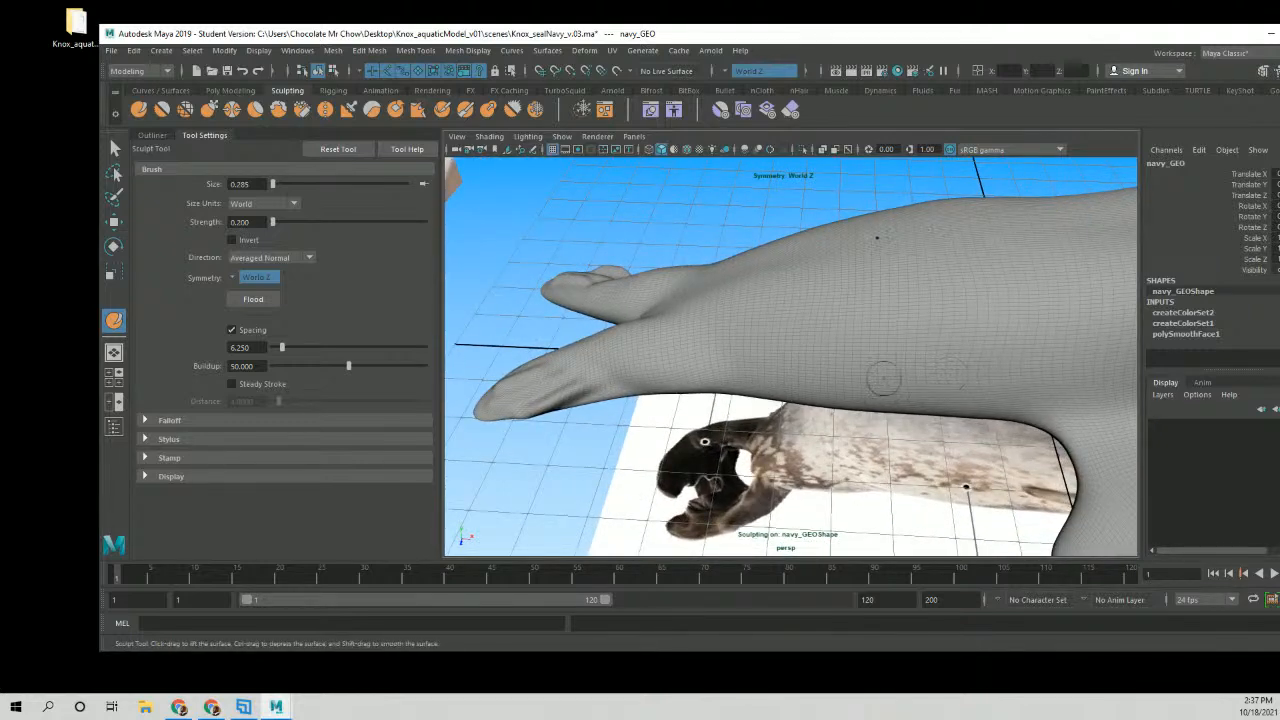
{"action": "left_click_drag", "start_coordinate": [800, 297], "coordinate": [796, 329], "text": "alt"}
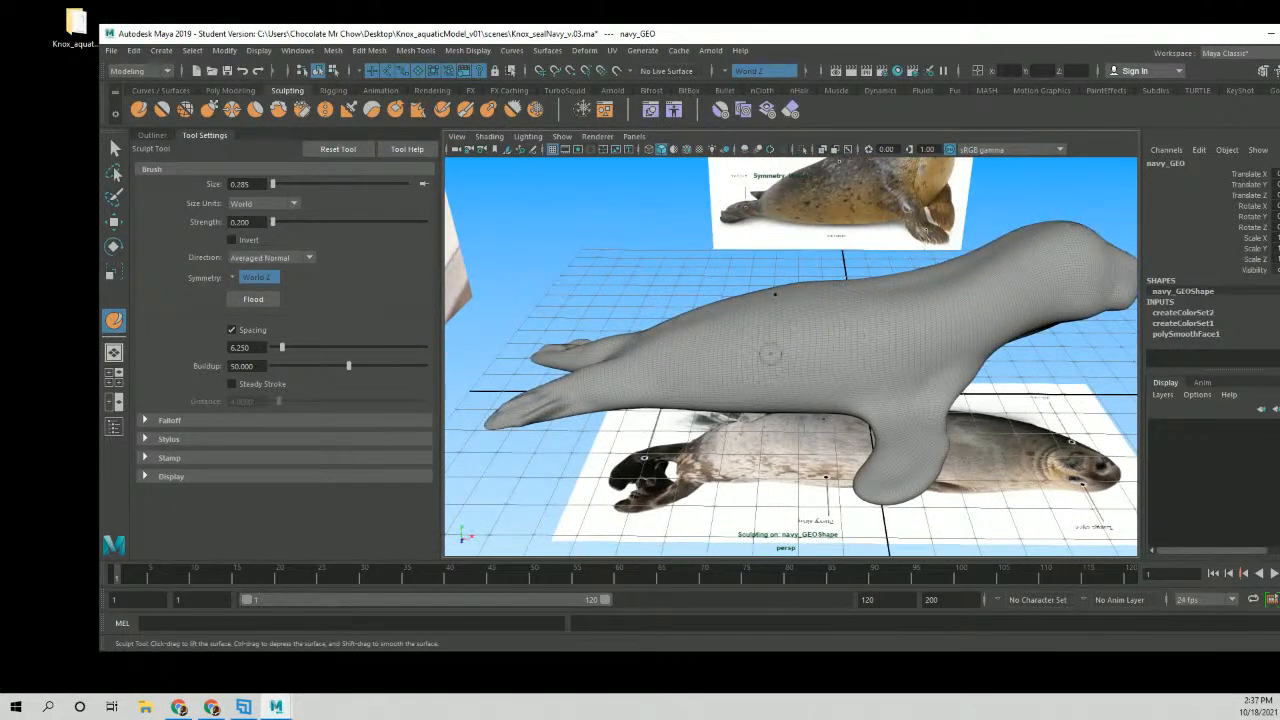
Smooth the ridges and surface of the rear flippers with the Smooth tool at brush size 0.285 and strength 50.220.
{"action": "left_click", "coordinate": [163, 110]}
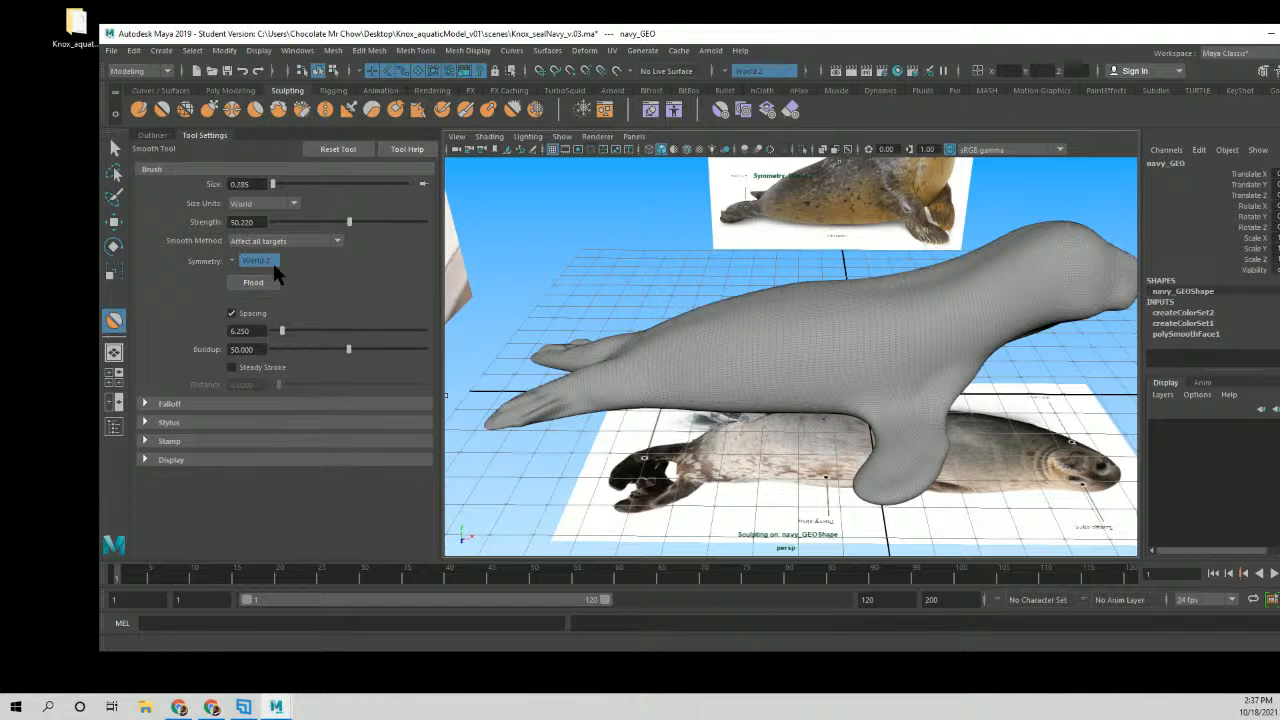
{"action": "middle_click_drag", "start_coordinate": [848, 368], "coordinate": [750, 319], "text": "alt"}
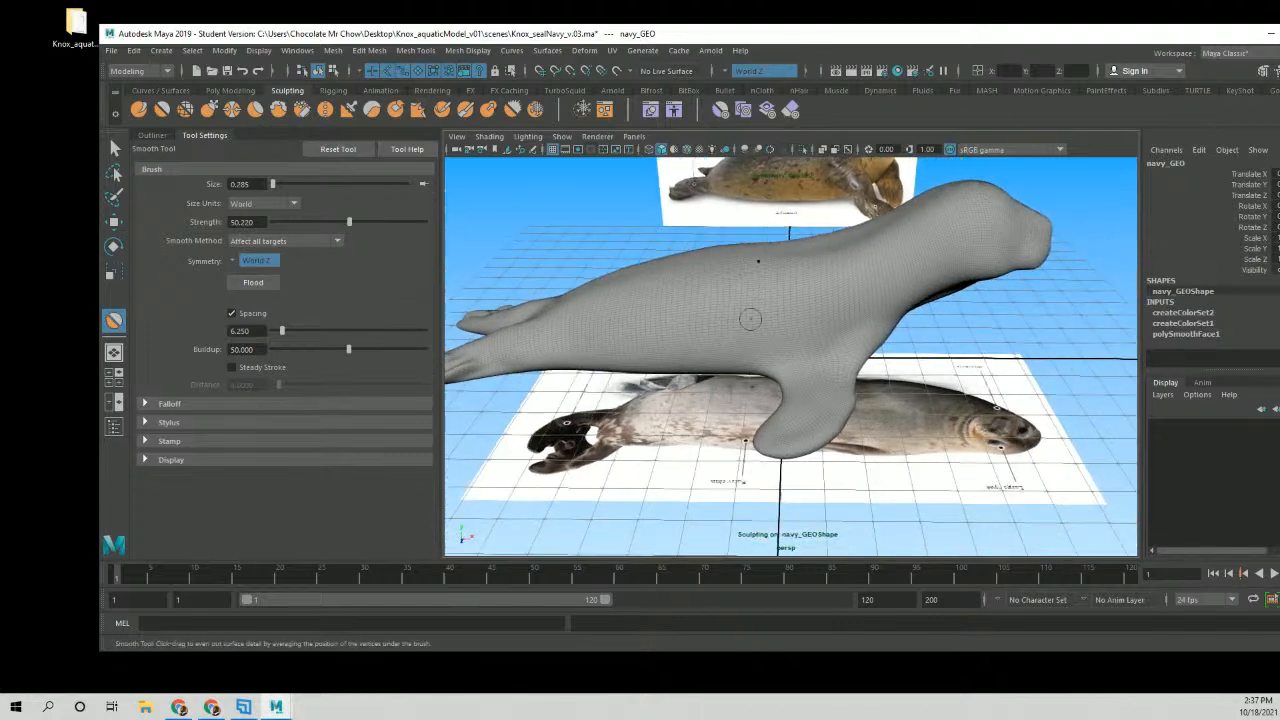
{"action": "right_click_drag", "start_coordinate": [894, 288], "coordinate": [786, 293], "text": "alt"}
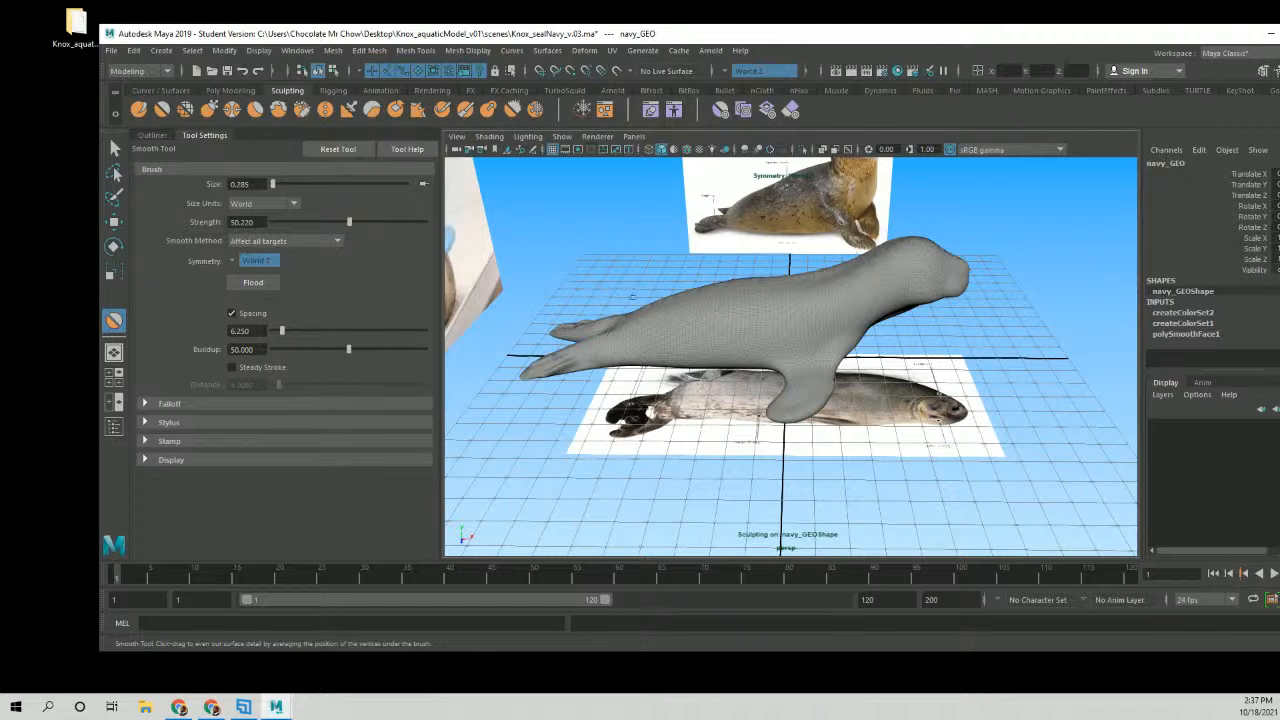
{"action": "left_click_drag", "start_coordinate": [672, 309], "coordinate": [806, 290], "text": "alt"}
{"action": "middle_click_drag", "start_coordinate": [532, 348], "coordinate": [634, 303], "text": "alt"}
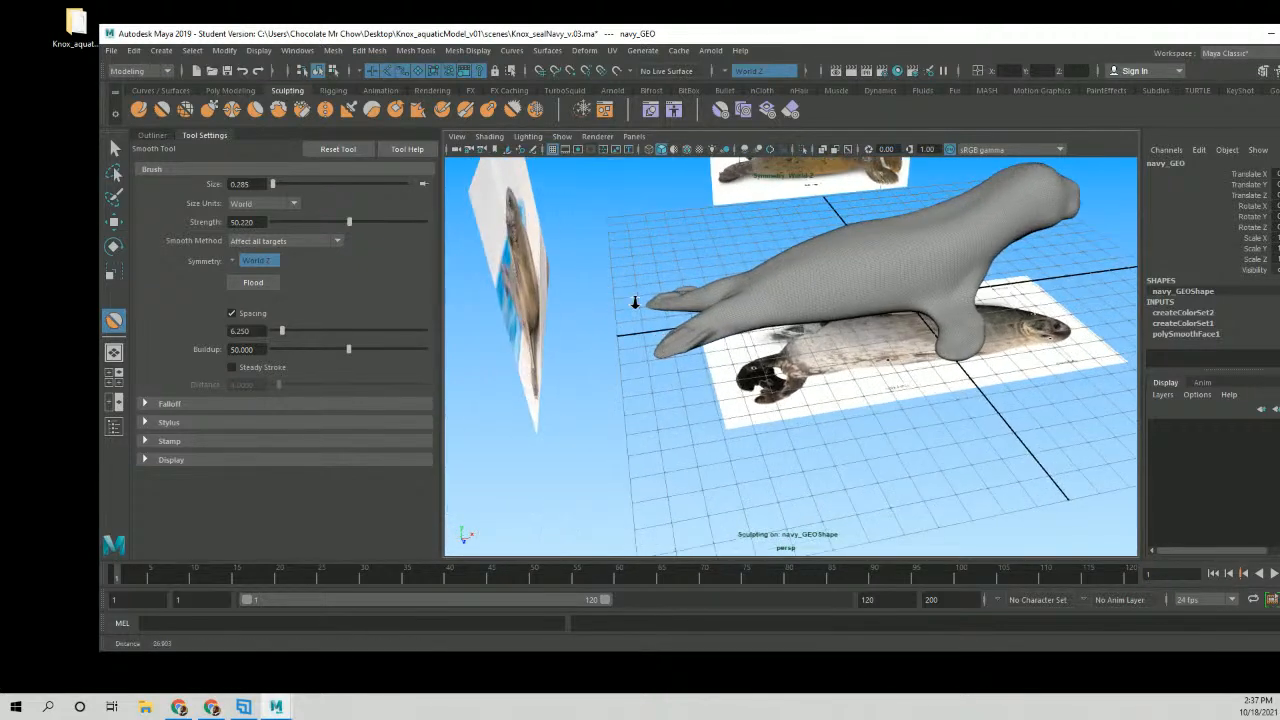
{"action": "right_click_drag", "start_coordinate": [634, 303], "coordinate": [652, 321], "text": "alt"}
{"action": "left_click_drag", "start_coordinate": [652, 321], "coordinate": [694, 323], "text": "alt"}
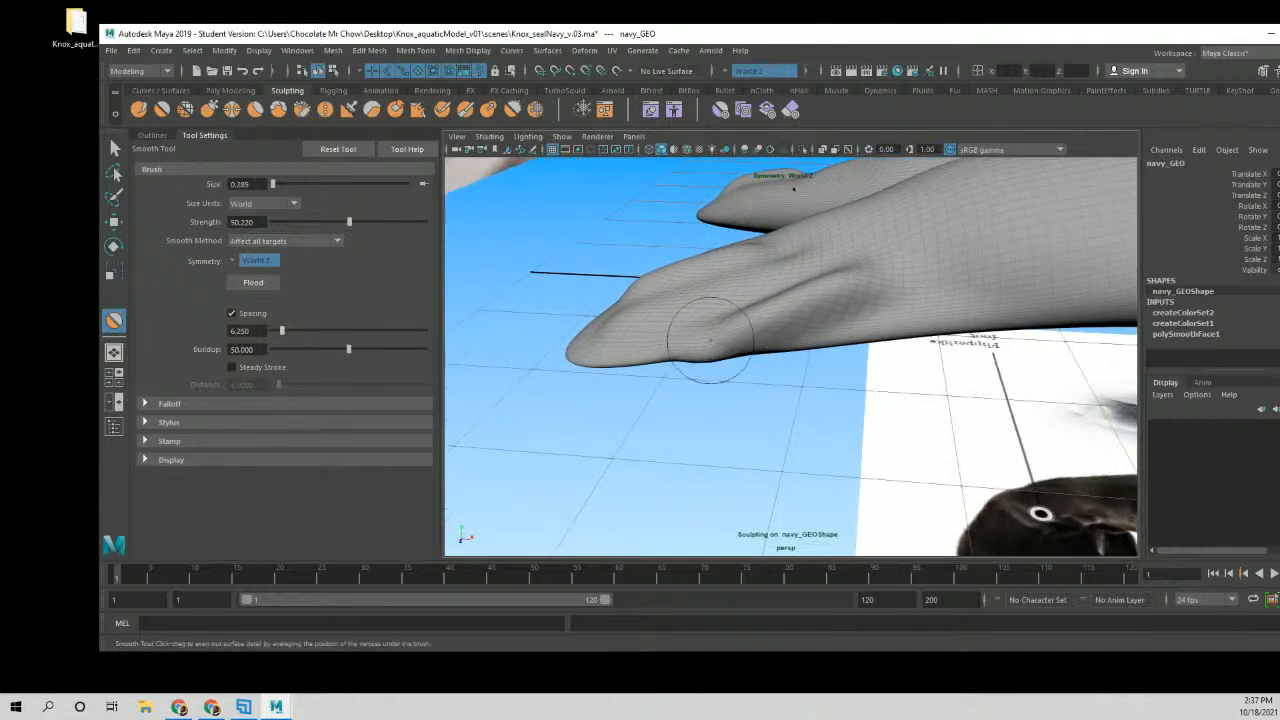
{"action": "middle_click_drag", "start_coordinate": [864, 310], "coordinate": [728, 353], "text": "alt"}
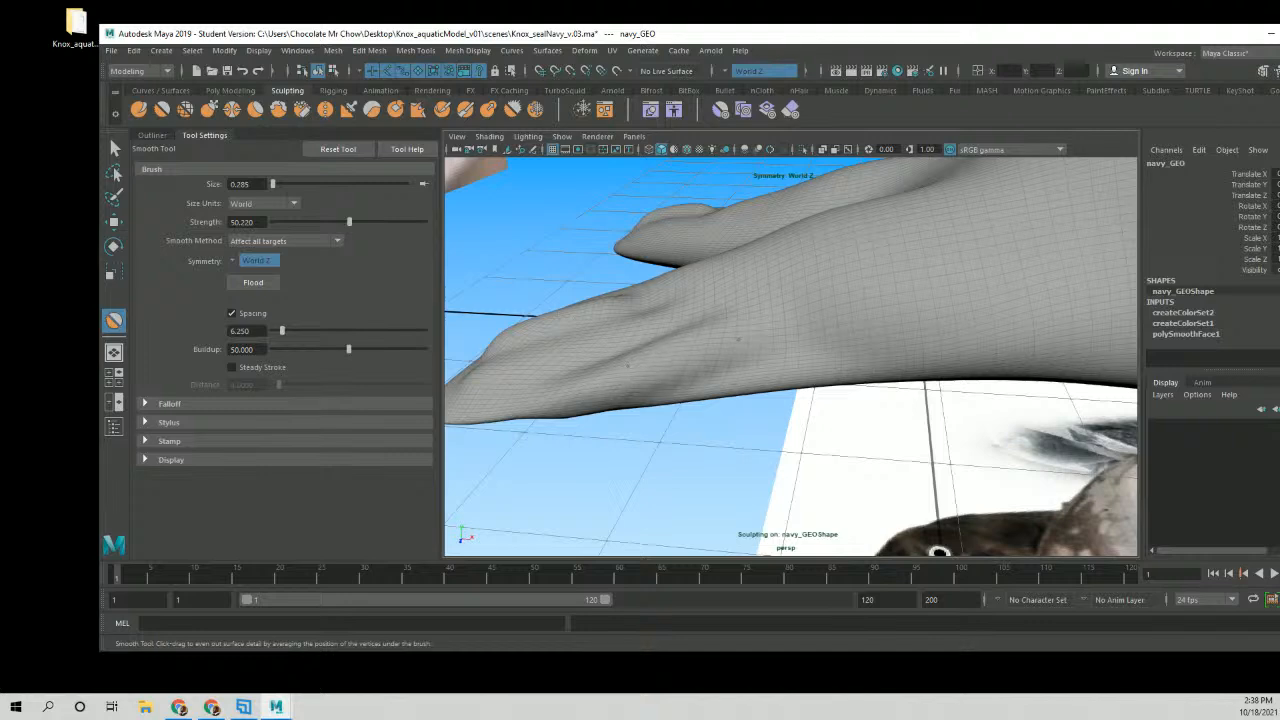
{"action": "mouse_move", "coordinate": [760, 342]}
{"action": "left_mouse_down", "text": "alt"}
{"action": "mouse_move", "coordinate": [717, 338]}
{"action": "mouse_move", "coordinate": [809, 300]}
{"action": "mouse_move", "coordinate": [864, 321]}
{"action": "mouse_move", "coordinate": [846, 340]}
{"action": "mouse_move", "coordinate": [711, 309]}
{"action": "left_mouse_up", "text": "alt"}
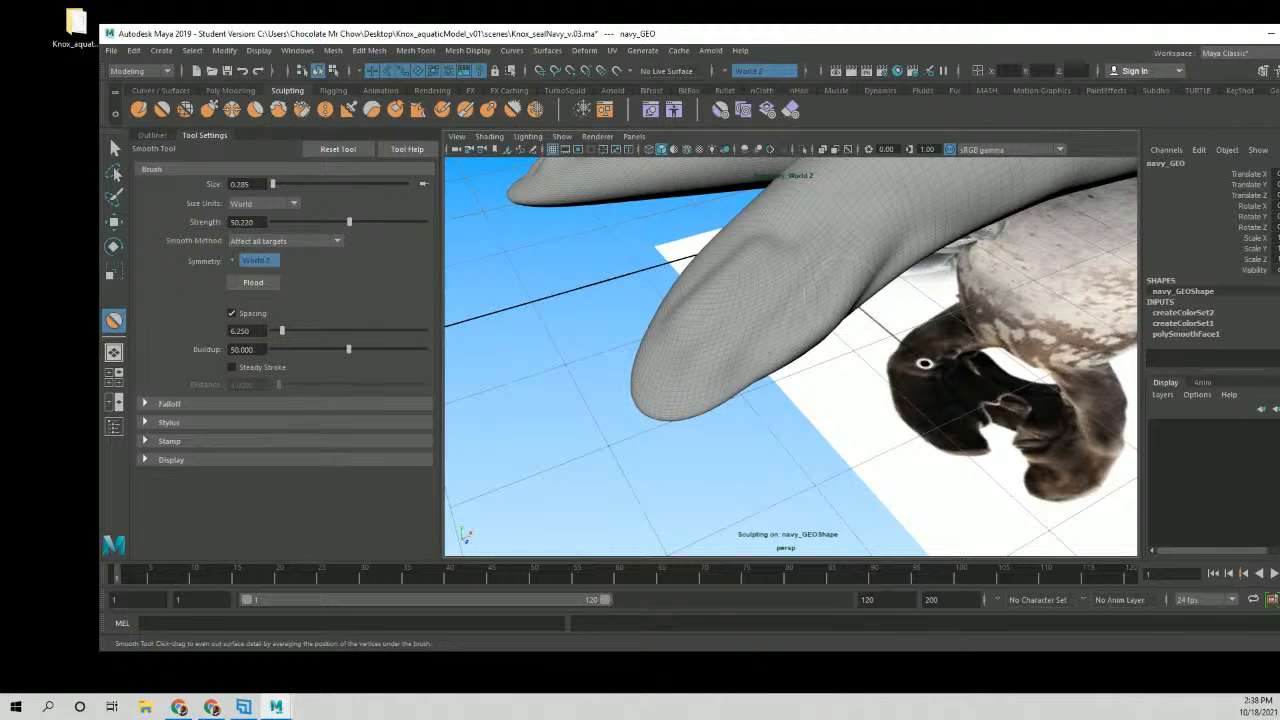
{"action": "left_click_drag", "start_coordinate": [880, 283], "coordinate": [850, 290], "text": "alt"}
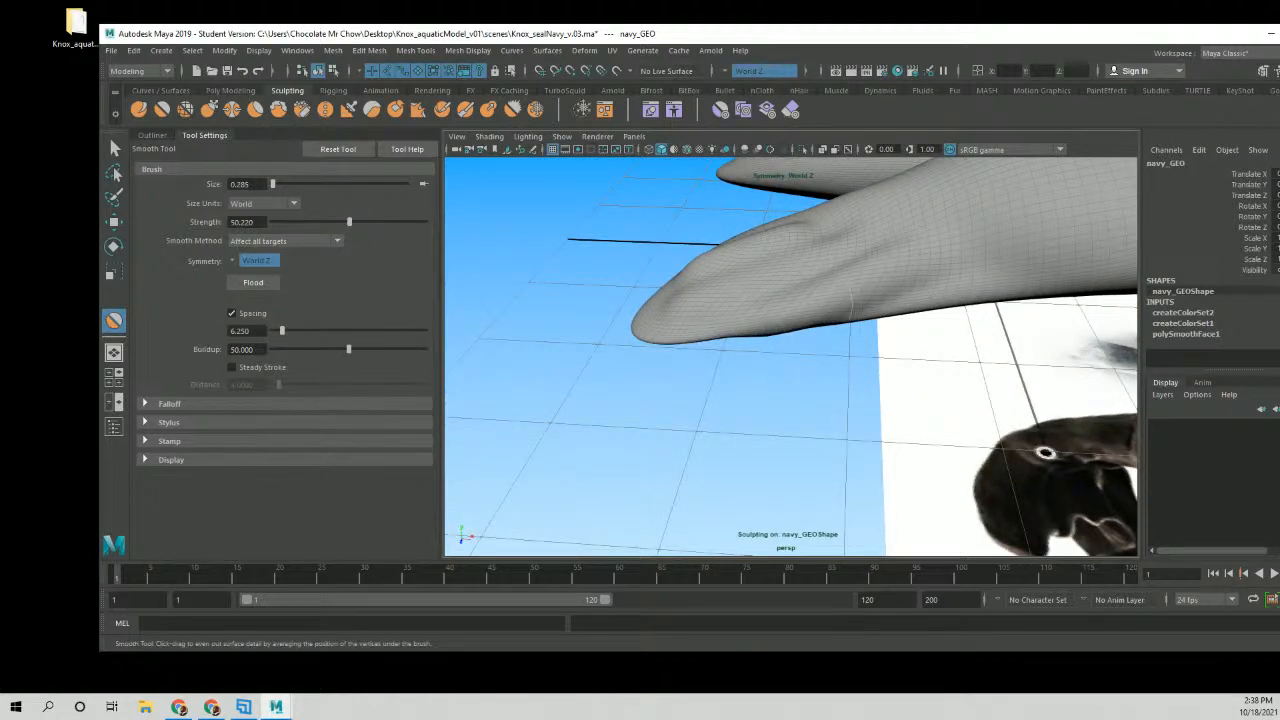
{"action": "left_click_drag", "start_coordinate": [722, 343], "coordinate": [739, 345], "text": "alt"}
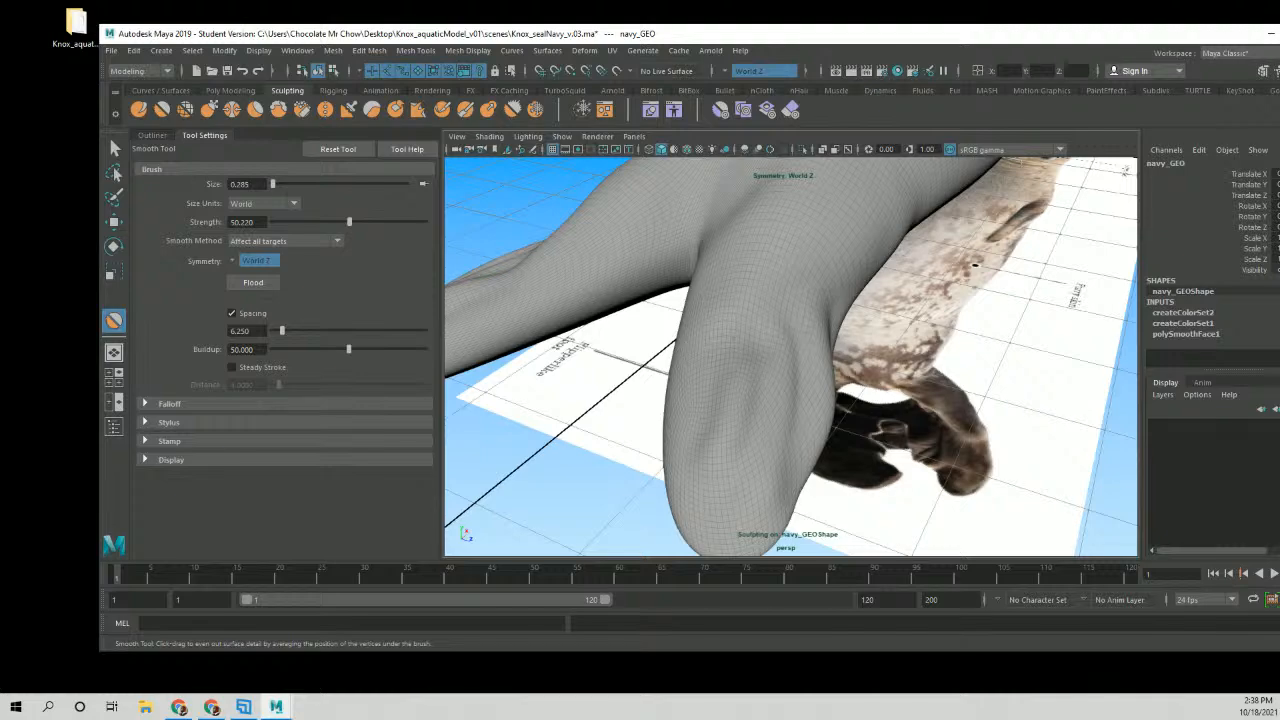
Examine the front flippers, head and full body from several angles against the reference images.
{"action": "left_click_drag", "start_coordinate": [717, 388], "coordinate": [820, 374], "text": "alt"}
{"action": "middle_click_drag", "start_coordinate": [820, 374], "coordinate": [691, 347], "text": "alt"}
{"action": "right_click_drag", "start_coordinate": [691, 347], "coordinate": [678, 343], "text": "alt"}
{"action": "mouse_move", "coordinate": [677, 343]}
{"action": "left_mouse_down", "text": "alt"}
{"action": "mouse_move", "coordinate": [764, 358]}
{"action": "mouse_move", "coordinate": [803, 337]}
{"action": "mouse_move", "coordinate": [746, 371]}
{"action": "left_mouse_up", "text": "alt"}
{"action": "middle_click_drag", "start_coordinate": [746, 371], "coordinate": [744, 385], "text": "alt"}
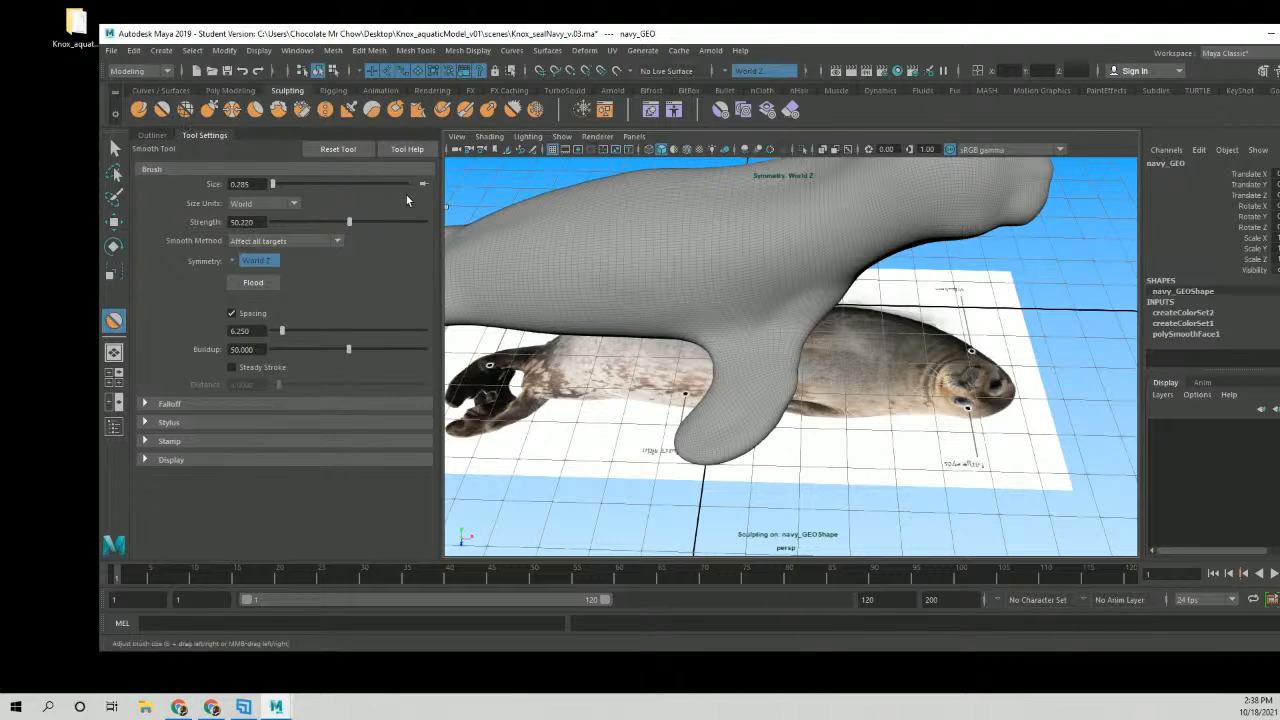
{"action": "left_click_drag", "start_coordinate": [619, 286], "coordinate": [830, 441], "text": "alt"}
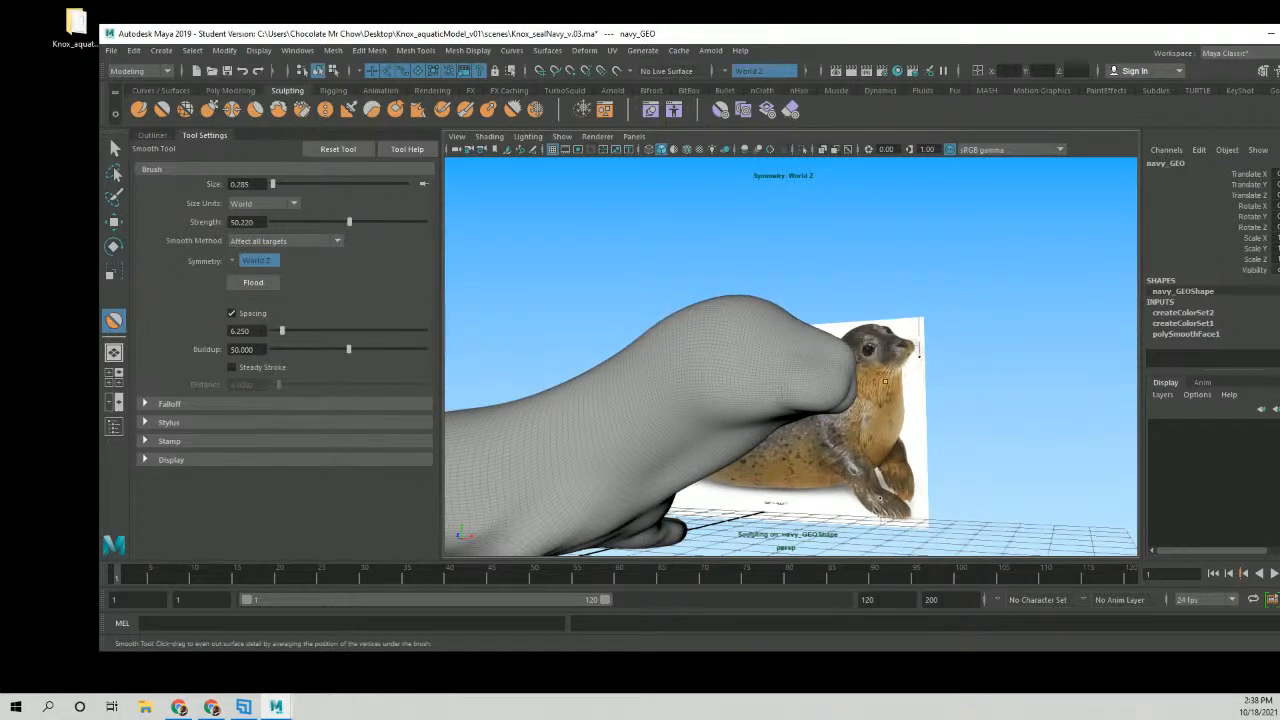
{"action": "left_click_drag", "start_coordinate": [884, 381], "coordinate": [590, 334], "text": "alt"}
{"action": "right_click_drag", "start_coordinate": [766, 337], "coordinate": [695, 334], "text": "alt"}
{"action": "left_click_drag", "start_coordinate": [695, 334], "coordinate": [541, 309], "text": "alt"}
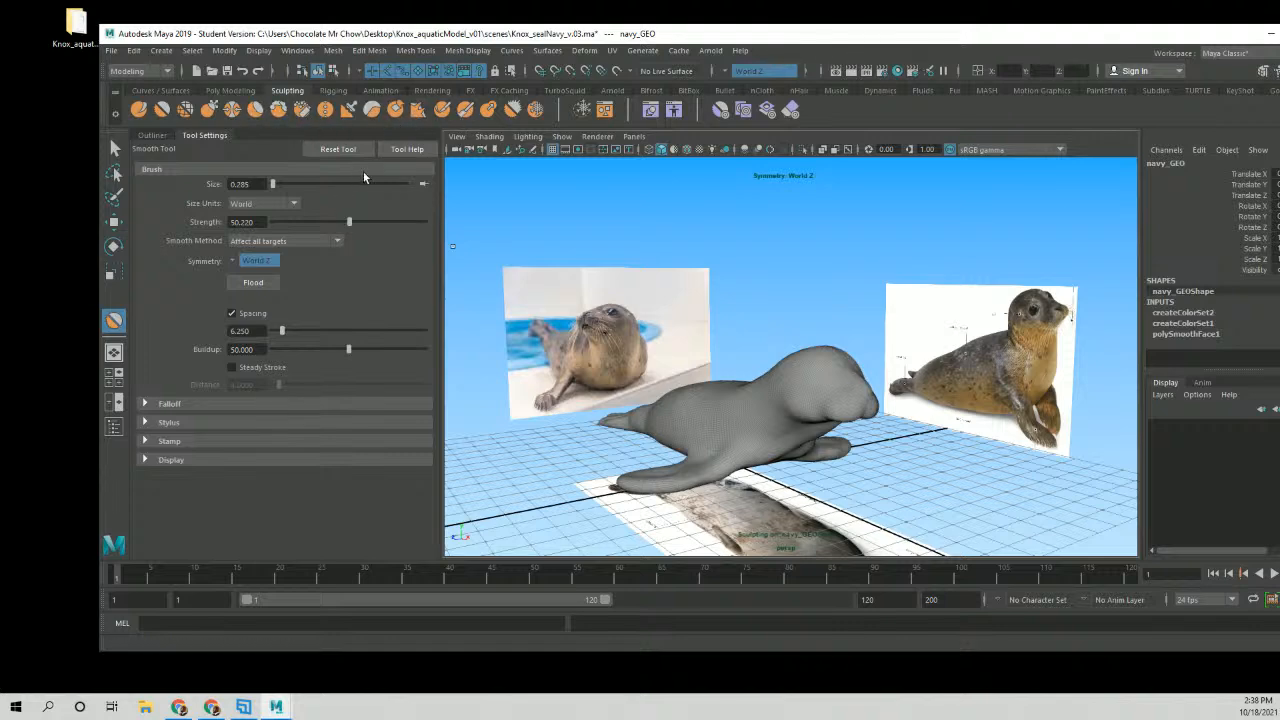
{"action": "middle_click_drag", "start_coordinate": [491, 195], "coordinate": [564, 275], "text": "alt"}
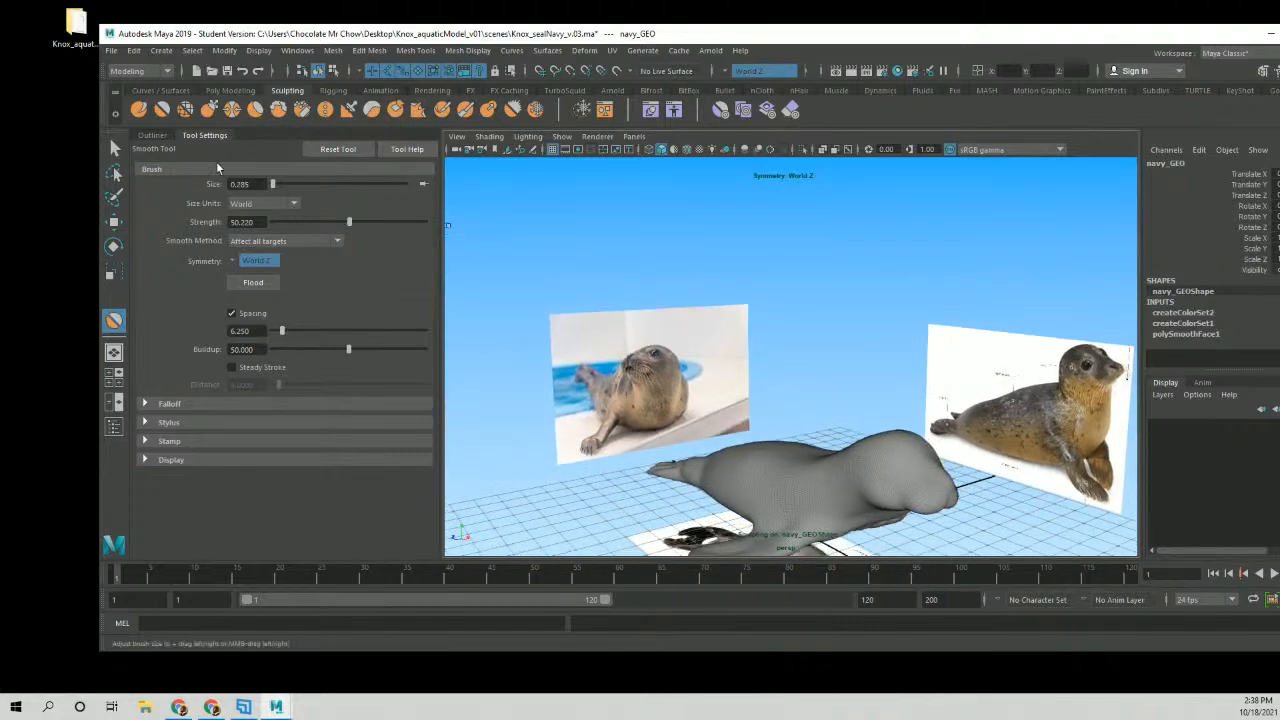
Switch to the Relax tool and check the seal's head and upper body up close.
{"action": "left_click", "coordinate": [186, 110]}
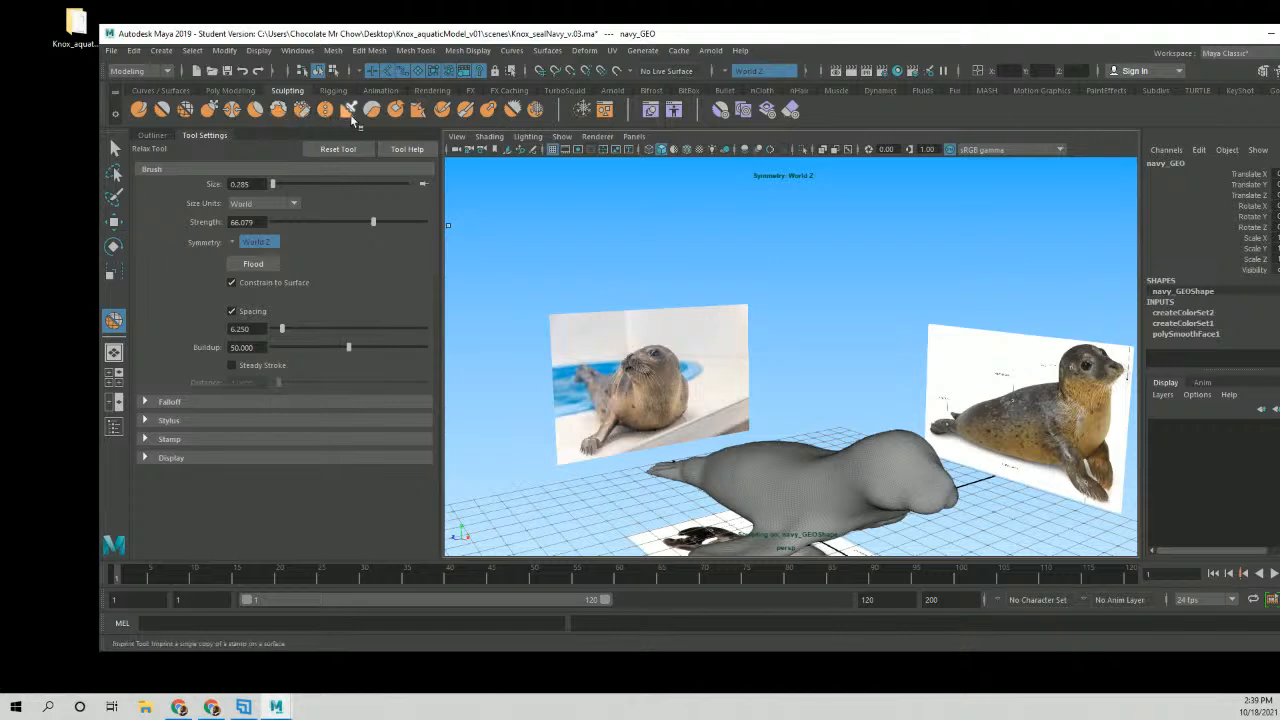
{"action": "left_click_drag", "start_coordinate": [540, 250], "coordinate": [671, 333], "text": "alt"}
{"action": "right_click_drag", "start_coordinate": [671, 333], "coordinate": [808, 400], "text": "alt"}
{"action": "middle_click_drag", "start_coordinate": [808, 400], "coordinate": [789, 280], "text": "alt"}
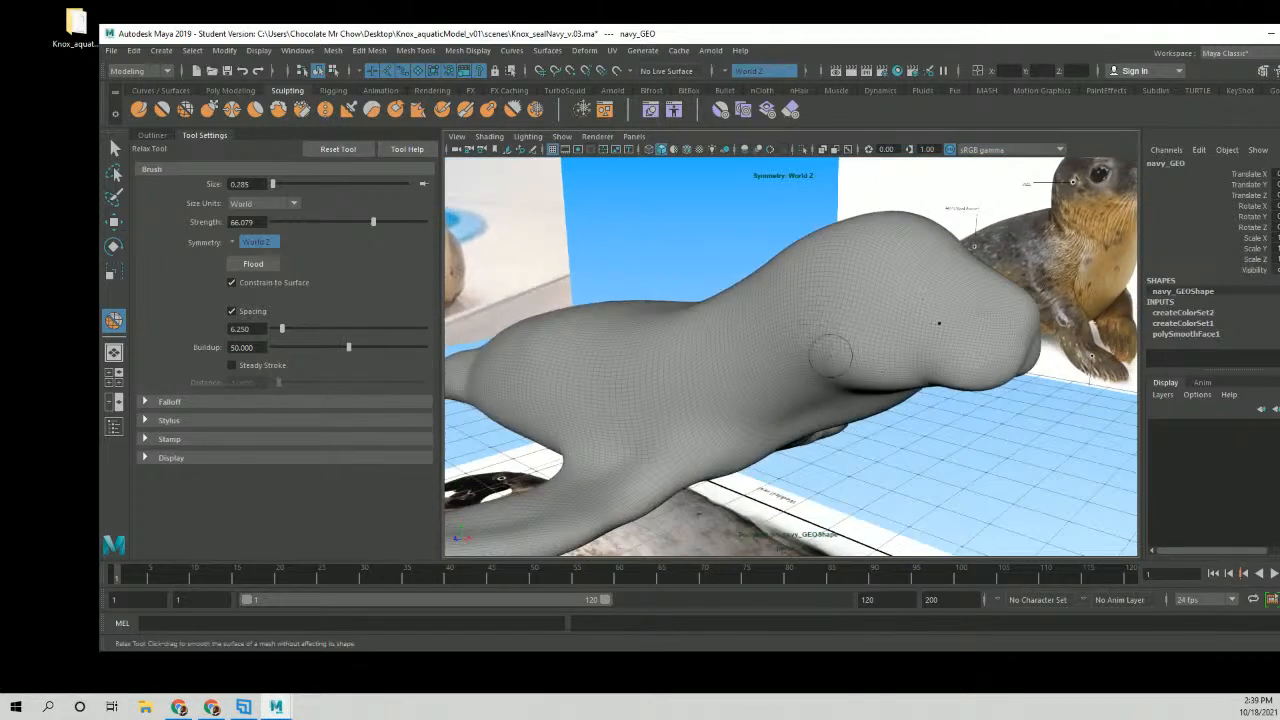
Try flattening the top of the head with the Flatten tool at brush size 0.877 and strength 40.969, and undo it.
{"action": "left_click", "coordinate": [257, 112]}
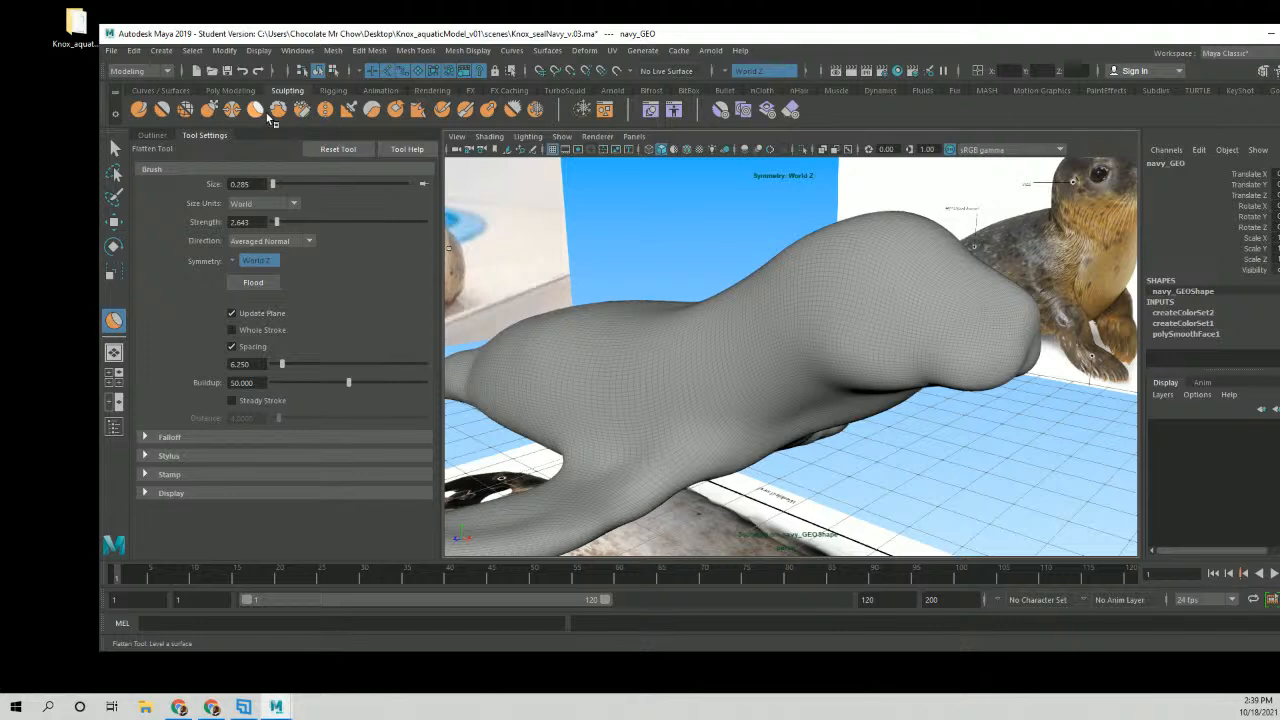
{"action": "left_click_drag", "start_coordinate": [651, 346], "coordinate": [817, 290], "text": "alt"}
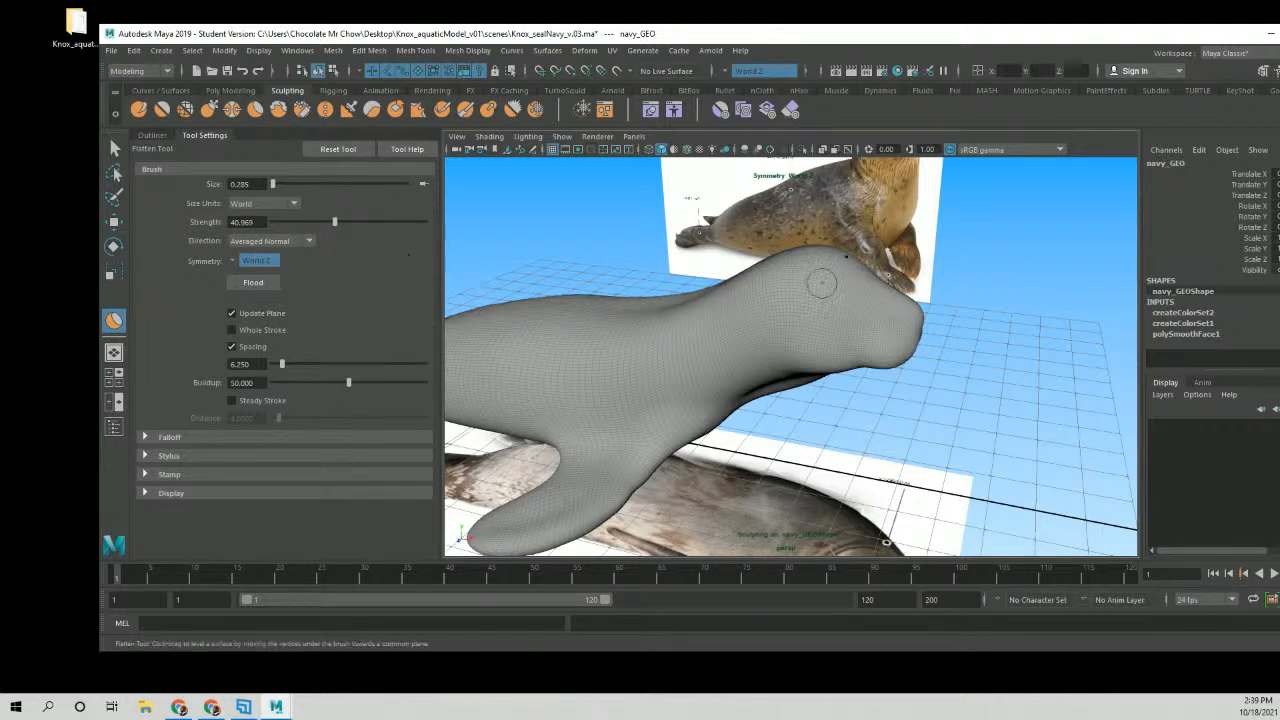
{"action": "mouse_move", "coordinate": [812, 296]}
{"action": "left_mouse_down", "text": "alt"}
{"action": "mouse_move", "coordinate": [795, 276]}
{"action": "mouse_move", "coordinate": [834, 288]}
{"action": "left_mouse_up", "text": "alt"}
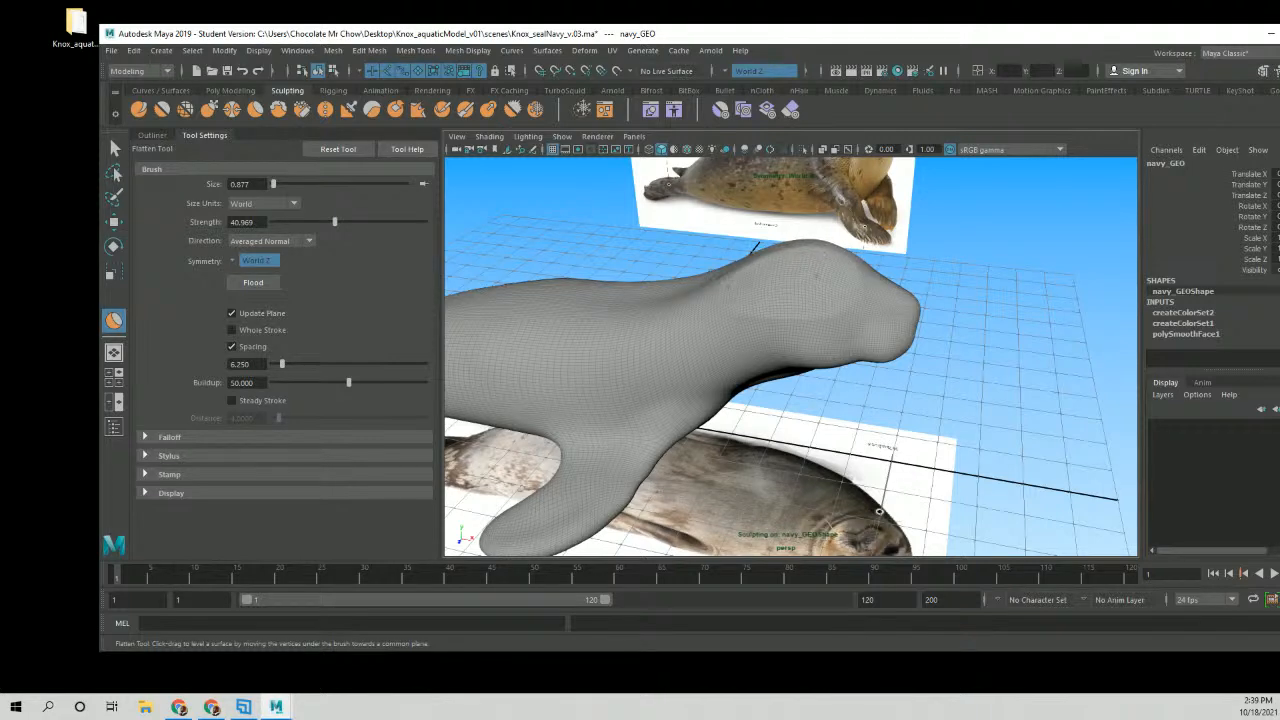
{"action": "left_click_drag", "start_coordinate": [837, 274], "coordinate": [651, 270], "text": "alt"}
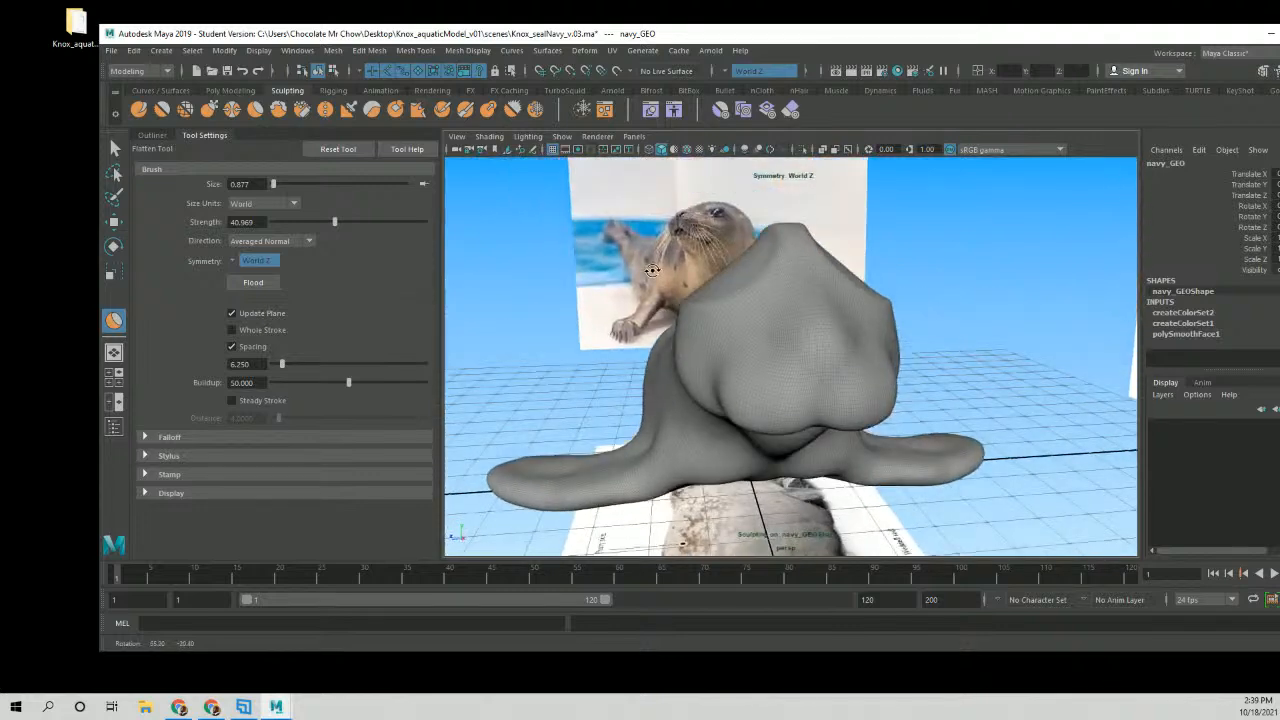
{"action": "key", "text": "ctrl+z"}
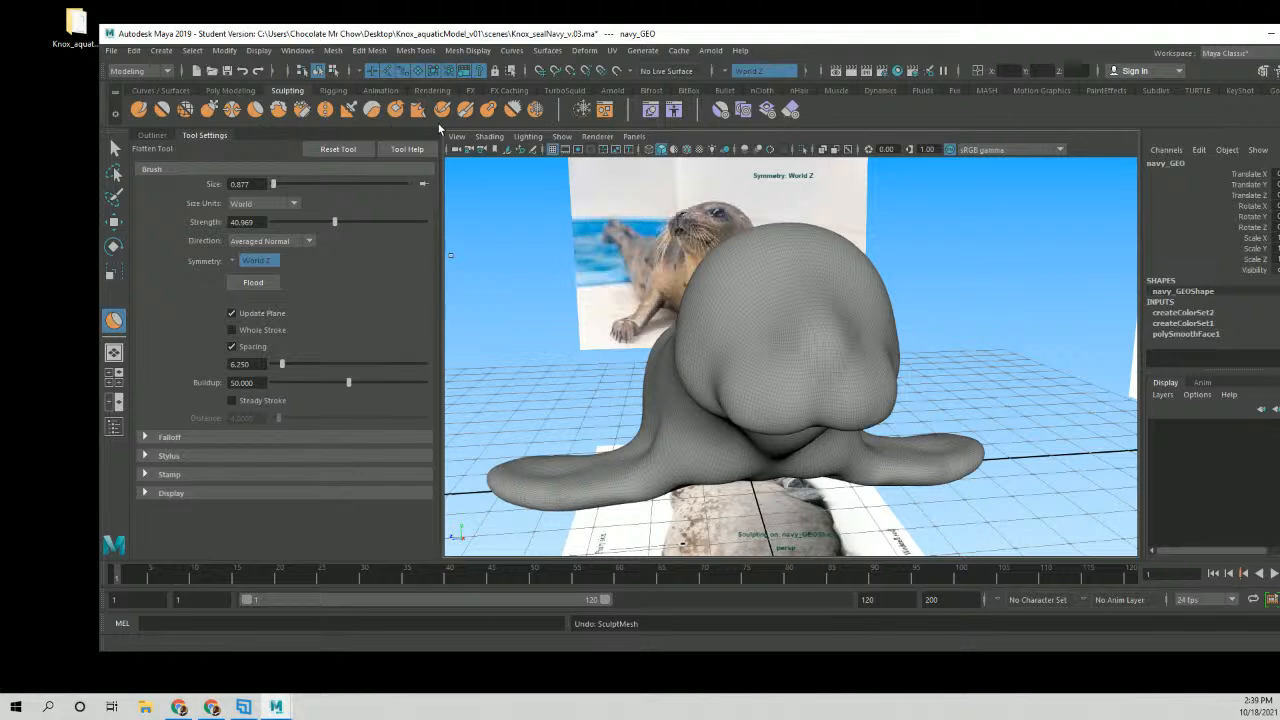
Switch to the Bulge tool with the seal's torso framed from the side.
{"action": "left_click", "coordinate": [489, 110]}
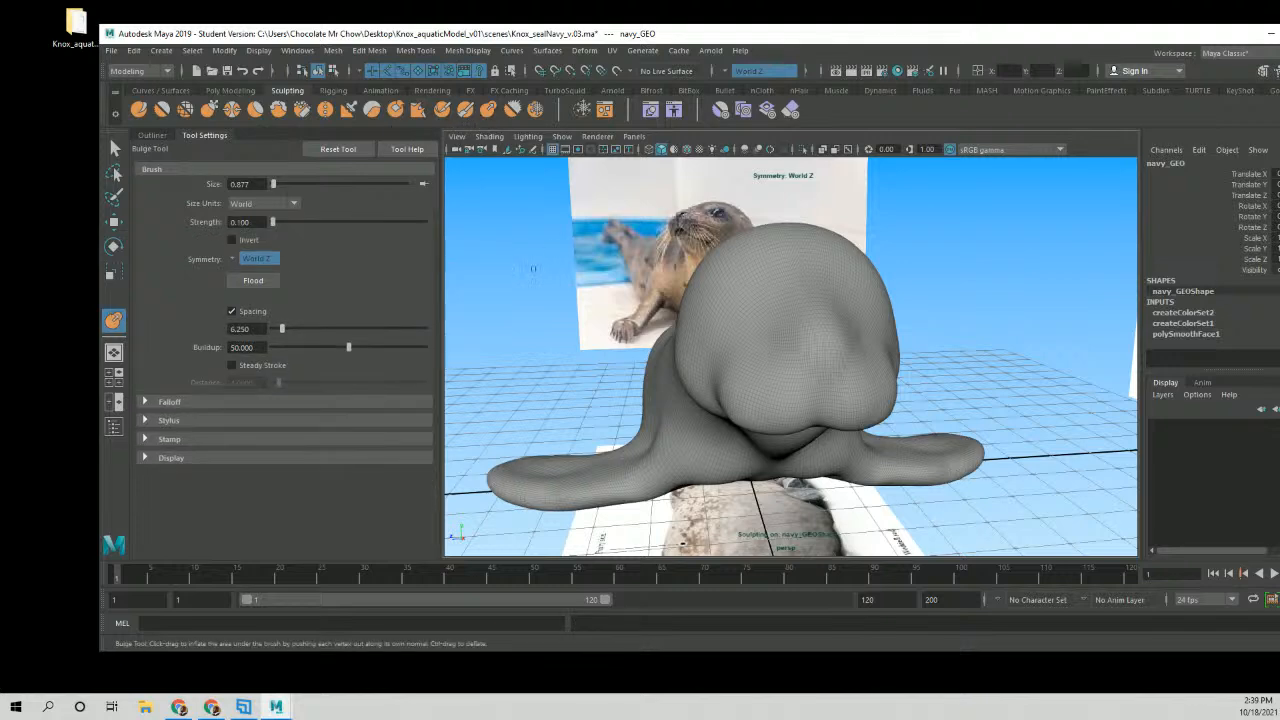
{"action": "left_click_drag", "start_coordinate": [533, 269], "coordinate": [797, 294], "text": "alt"}
{"action": "right_click_drag", "start_coordinate": [797, 294], "coordinate": [690, 273], "text": "alt"}
{"action": "middle_click_drag", "start_coordinate": [690, 273], "coordinate": [895, 203], "text": "alt"}
{"action": "right_click_drag", "start_coordinate": [895, 203], "coordinate": [697, 263], "text": "alt"}
{"action": "left_click_drag", "start_coordinate": [697, 263], "coordinate": [757, 288], "text": "alt"}
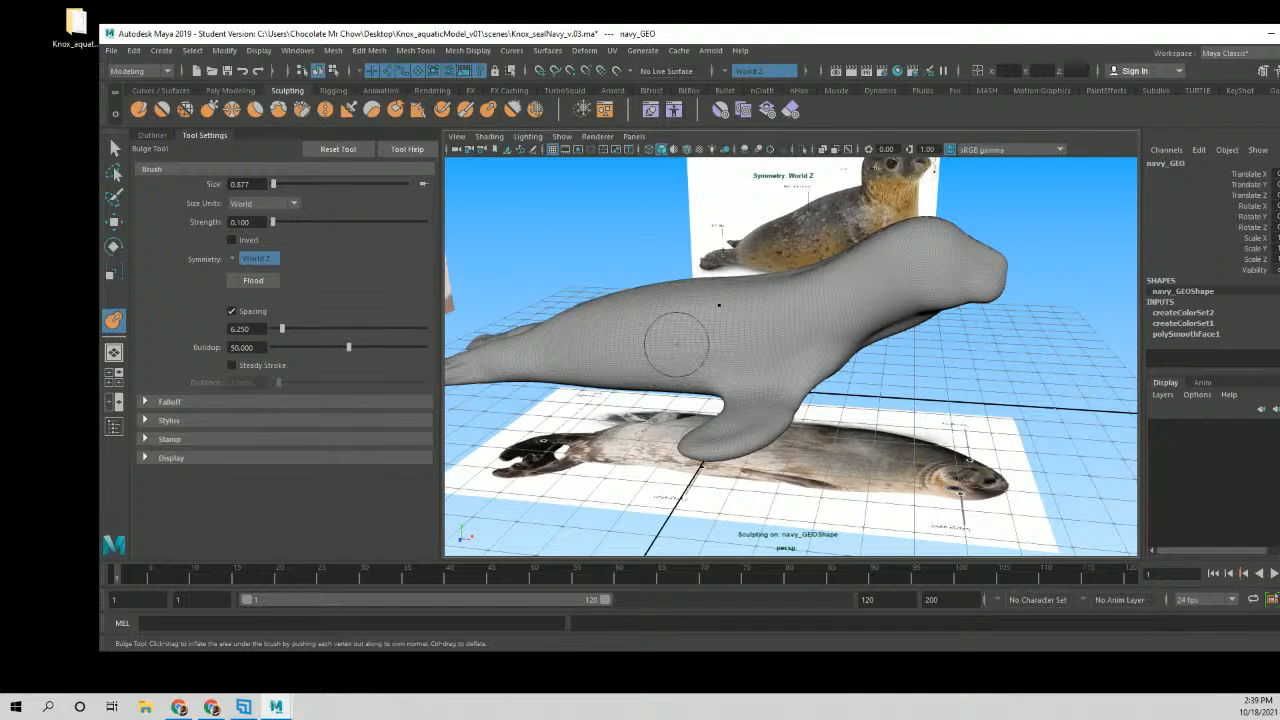
Try inflating the torso with the Bulge tool at brush size 1.475 and strength 12.775, and undo it.
{"action": "key", "text": "b"}
{"action": "left_click_drag", "start_coordinate": [683, 338], "coordinate": [703, 345]}
{"action": "middle_click_drag", "start_coordinate": [680, 331], "coordinate": [729, 316], "text": "alt"}
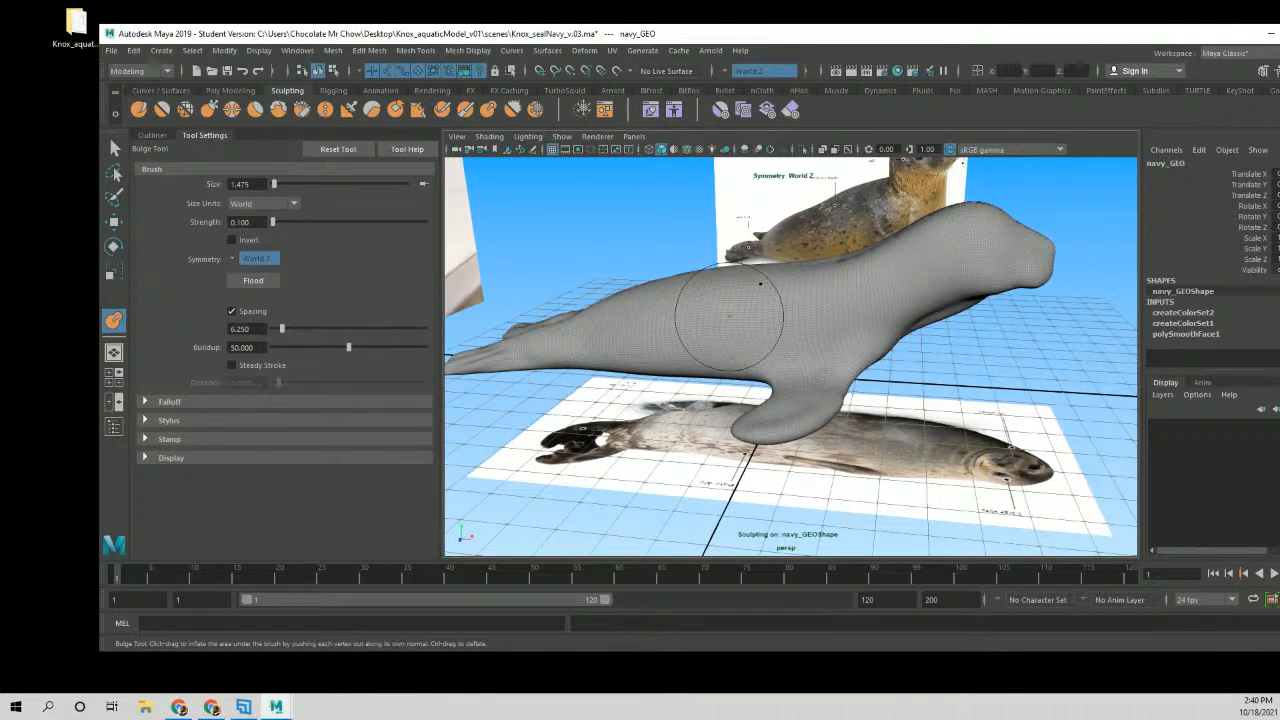
{"action": "mouse_move", "coordinate": [737, 297]}
{"action": "left_mouse_down", "text": "alt"}
{"action": "mouse_move", "coordinate": [749, 300]}
{"action": "mouse_move", "coordinate": [749, 343]}
{"action": "mouse_move", "coordinate": [640, 320]}
{"action": "left_mouse_up", "text": "alt"}
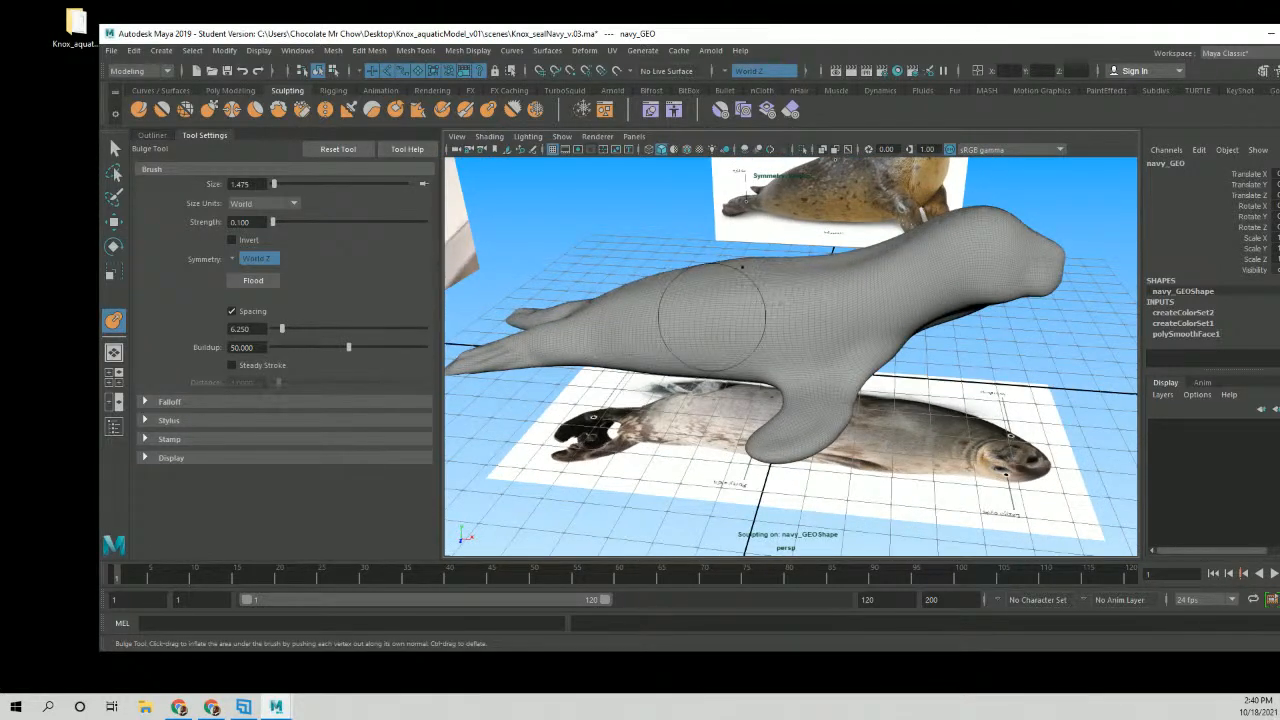
{"action": "left_click_drag", "start_coordinate": [273, 222], "coordinate": [292, 222]}
{"action": "mouse_move", "coordinate": [708, 303]}
{"action": "left_mouse_down", "text": "alt"}
{"action": "mouse_move", "coordinate": [796, 284]}
{"action": "mouse_move", "coordinate": [737, 295]}
{"action": "mouse_move", "coordinate": [863, 443]}
{"action": "mouse_move", "coordinate": [880, 400]}
{"action": "left_mouse_up", "text": "alt"}
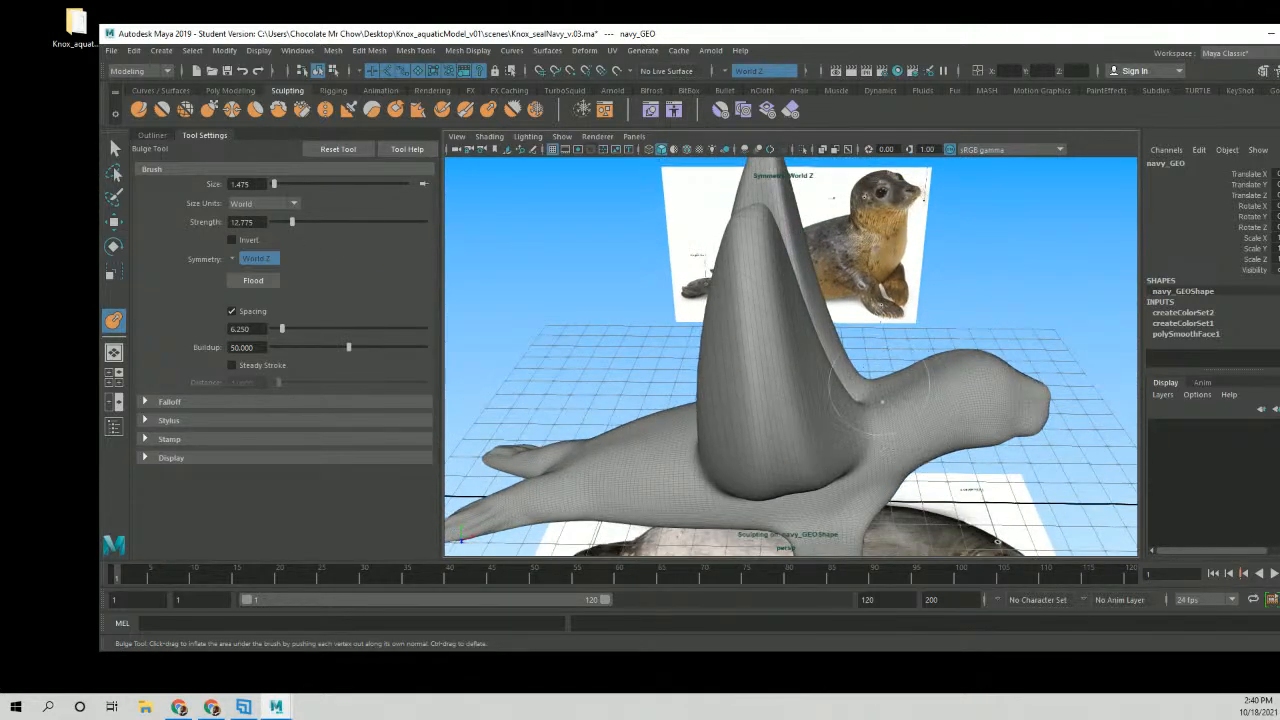
{"action": "key", "text": "ctrl+z"}
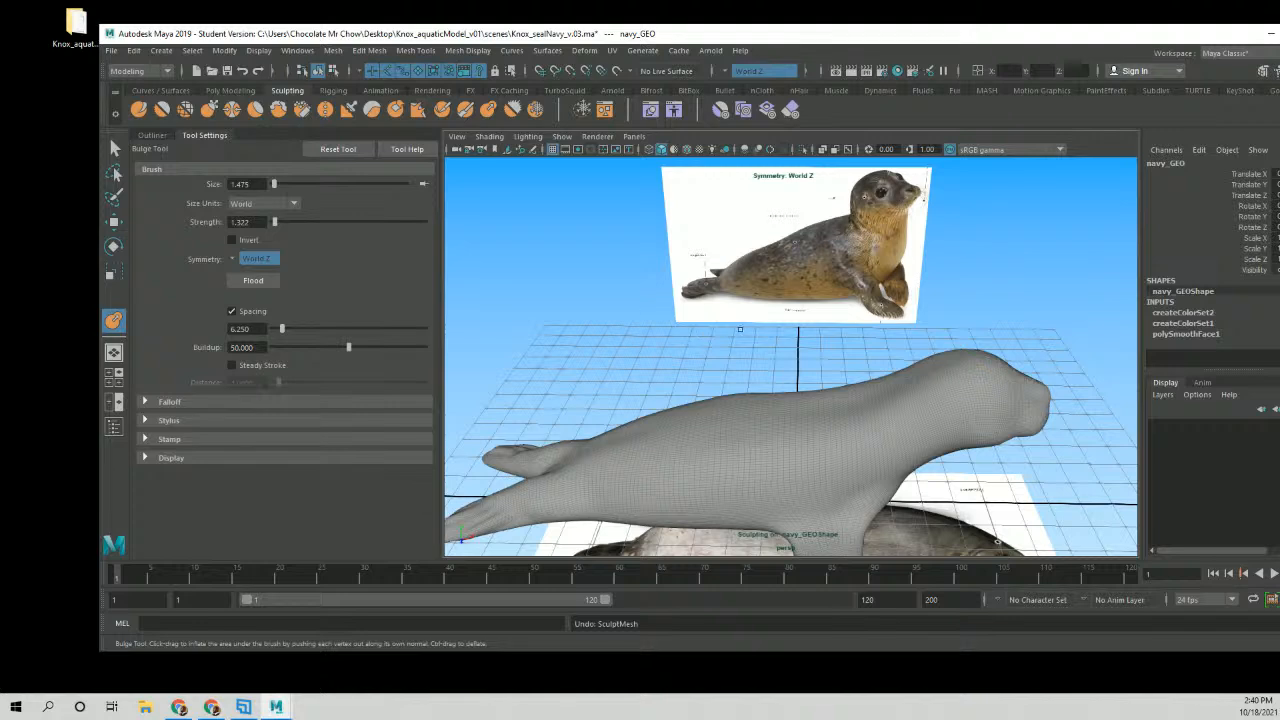
Bulge the torso using brush size 4.210 and strength 1.322, undoing the unwanted strokes.
{"action": "middle_click_drag", "start_coordinate": [740, 329], "coordinate": [725, 288], "text": "alt"}
{"action": "right_click_drag", "start_coordinate": [725, 288], "coordinate": [550, 296], "text": "alt"}
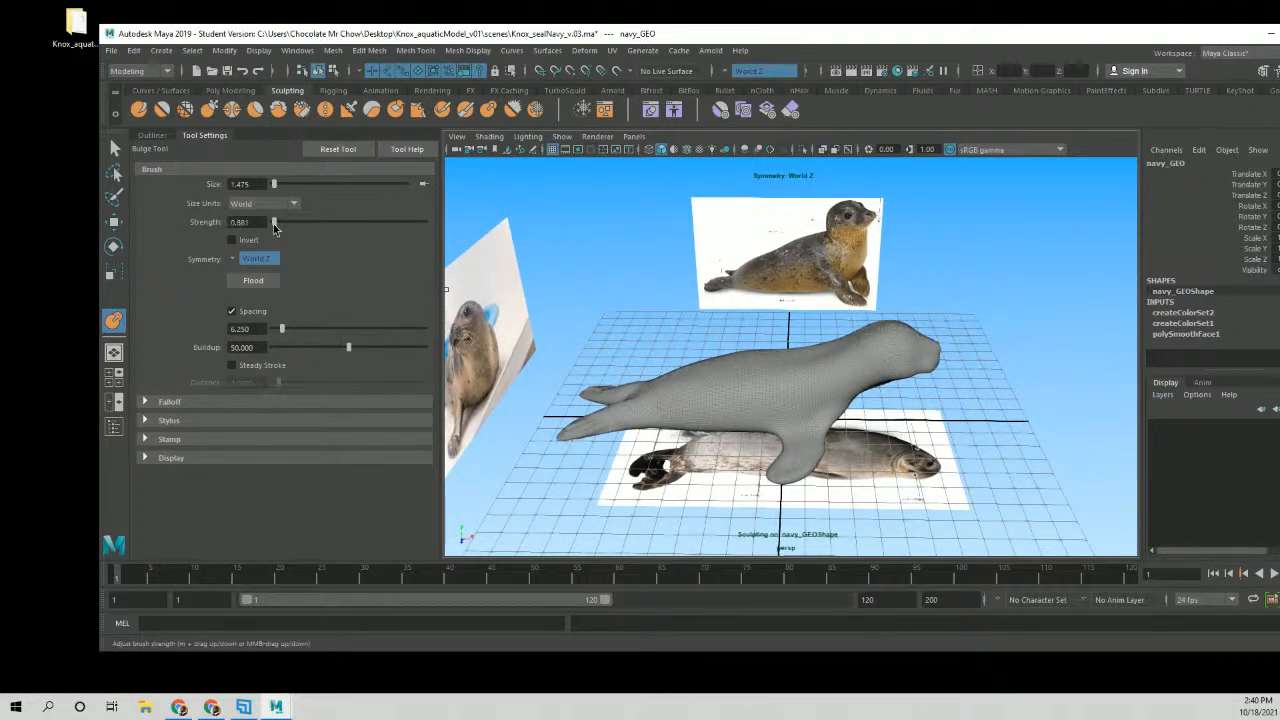
{"action": "key", "text": "b"}
{"action": "left_click_drag", "start_coordinate": [729, 384], "coordinate": [782, 385]}
{"action": "right_click_drag", "start_coordinate": [685, 363], "coordinate": [860, 391], "text": "alt"}
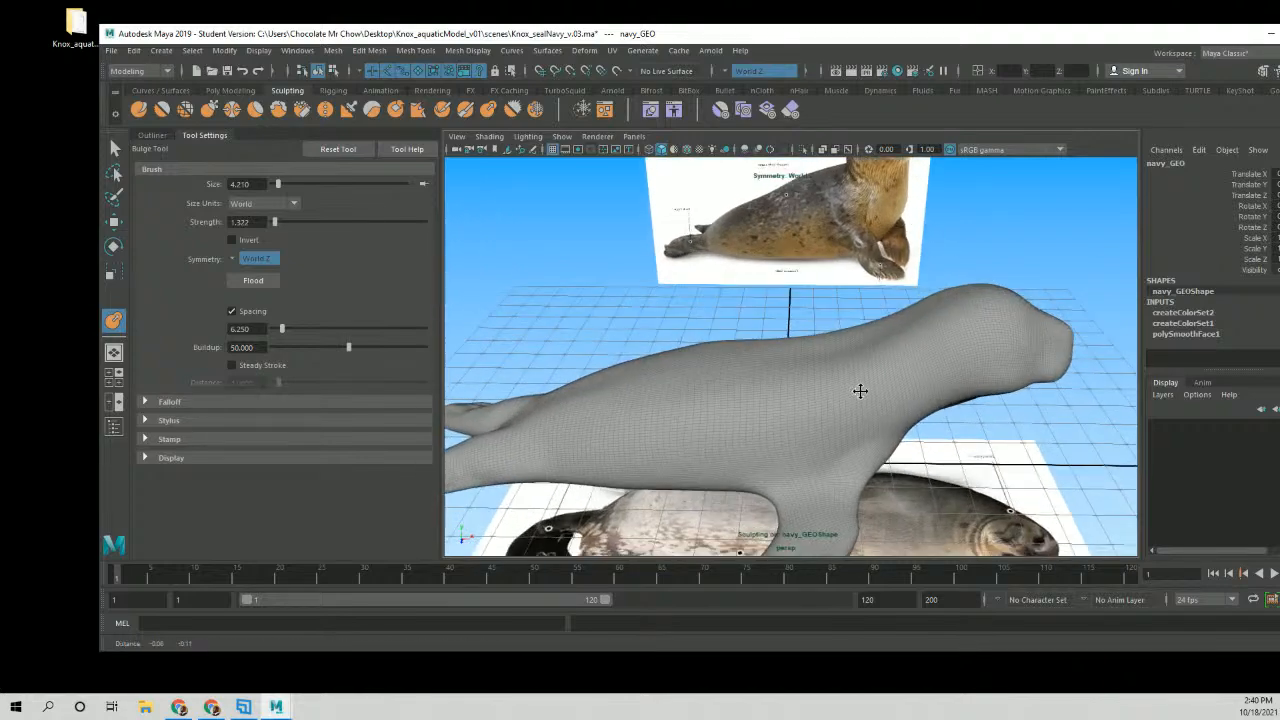
{"action": "middle_click_drag", "start_coordinate": [860, 391], "coordinate": [914, 343], "text": "alt"}
{"action": "mouse_move", "coordinate": [848, 300]}
{"action": "left_mouse_down"}
{"action": "mouse_move", "coordinate": [786, 287]}
{"action": "mouse_move", "coordinate": [745, 300]}
{"action": "left_mouse_up"}
{"action": "mouse_move", "coordinate": [702, 354]}
{"action": "left_mouse_down"}
{"action": "mouse_move", "coordinate": [612, 373]}
{"action": "mouse_move", "coordinate": [730, 378]}
{"action": "left_mouse_up"}
{"action": "mouse_move", "coordinate": [884, 303]}
{"action": "left_mouse_down", "text": "alt"}
{"action": "mouse_move", "coordinate": [957, 314]}
{"action": "mouse_move", "coordinate": [757, 366]}
{"action": "mouse_move", "coordinate": [800, 330]}
{"action": "mouse_move", "coordinate": [849, 323]}
{"action": "mouse_move", "coordinate": [769, 305]}
{"action": "mouse_move", "coordinate": [860, 285]}
{"action": "left_mouse_up", "text": "alt"}
{"action": "key", "text": "ctrl+z"}
{"action": "key", "text": "ctrl+z"}
{"action": "key", "text": "ctrl+z"}
{"action": "key", "text": "ctrl+z"}
{"action": "key", "text": "ctrl+z"}
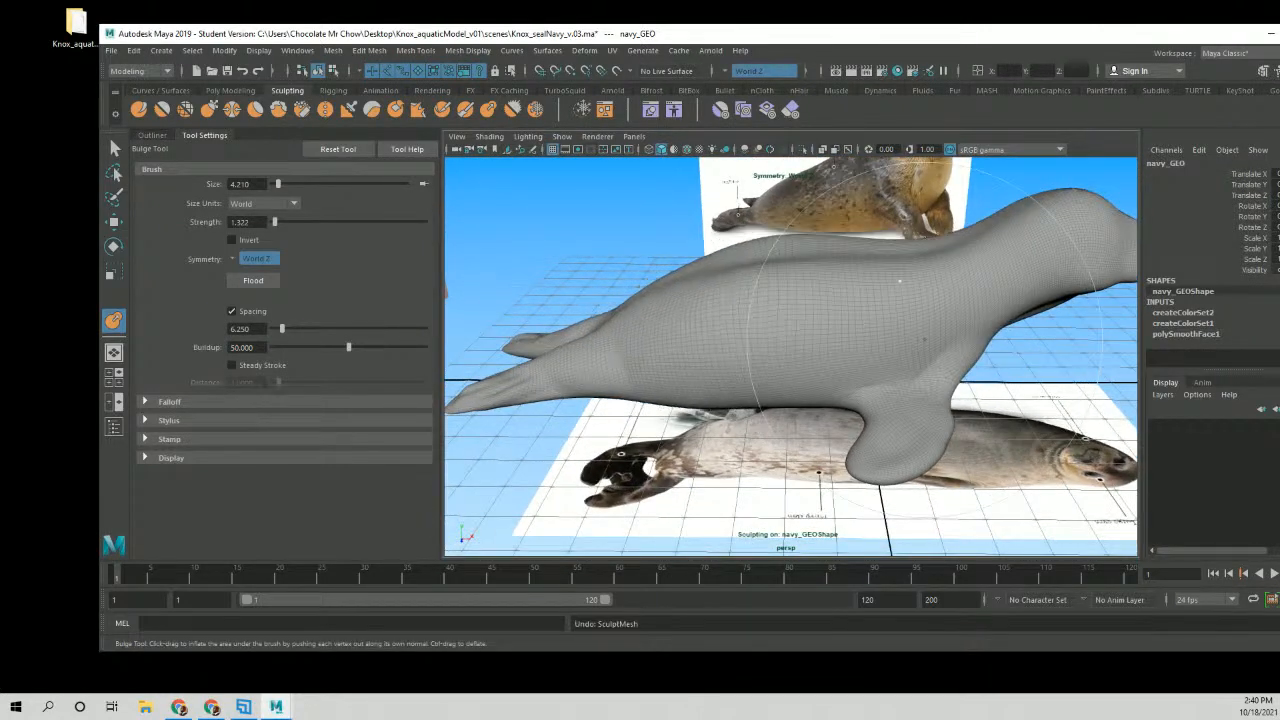
Refine the fuller torso and back with light bulging and smoothing, checking the shape from above and the side.
{"action": "left_click_drag", "start_coordinate": [923, 300], "coordinate": [790, 287], "text": "alt"}
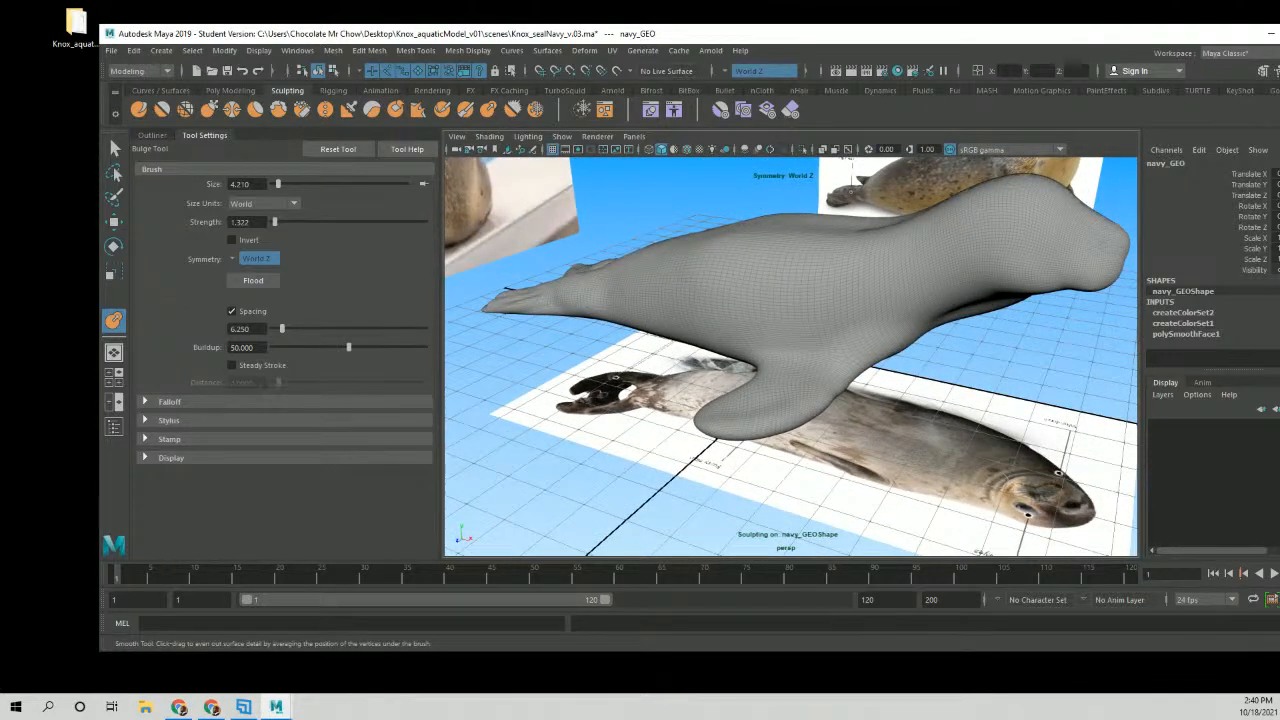
{"action": "left_click_drag", "start_coordinate": [925, 350], "coordinate": [878, 409], "text": "alt"}
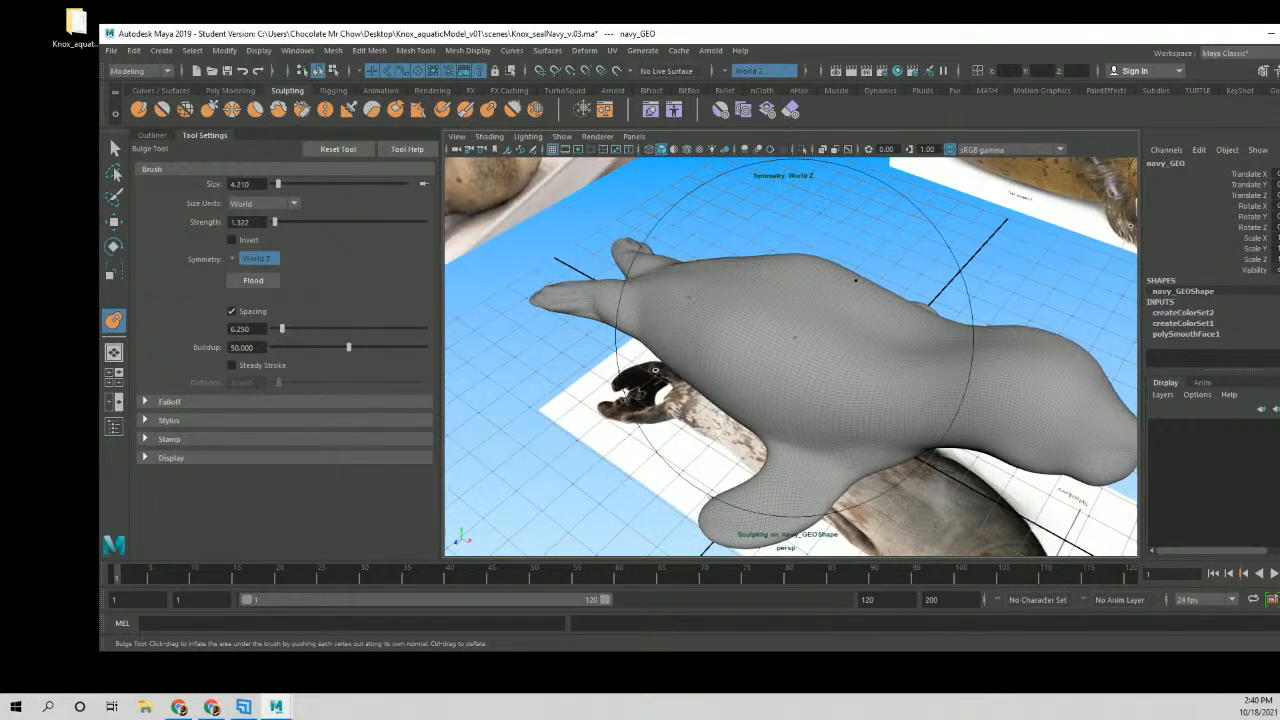
{"action": "left_click_drag", "start_coordinate": [805, 312], "coordinate": [865, 240], "text": "alt"}
{"action": "right_click_drag", "start_coordinate": [735, 300], "coordinate": [766, 310], "text": "alt"}
{"action": "left_click_drag", "start_coordinate": [766, 310], "coordinate": [720, 300], "text": "alt"}
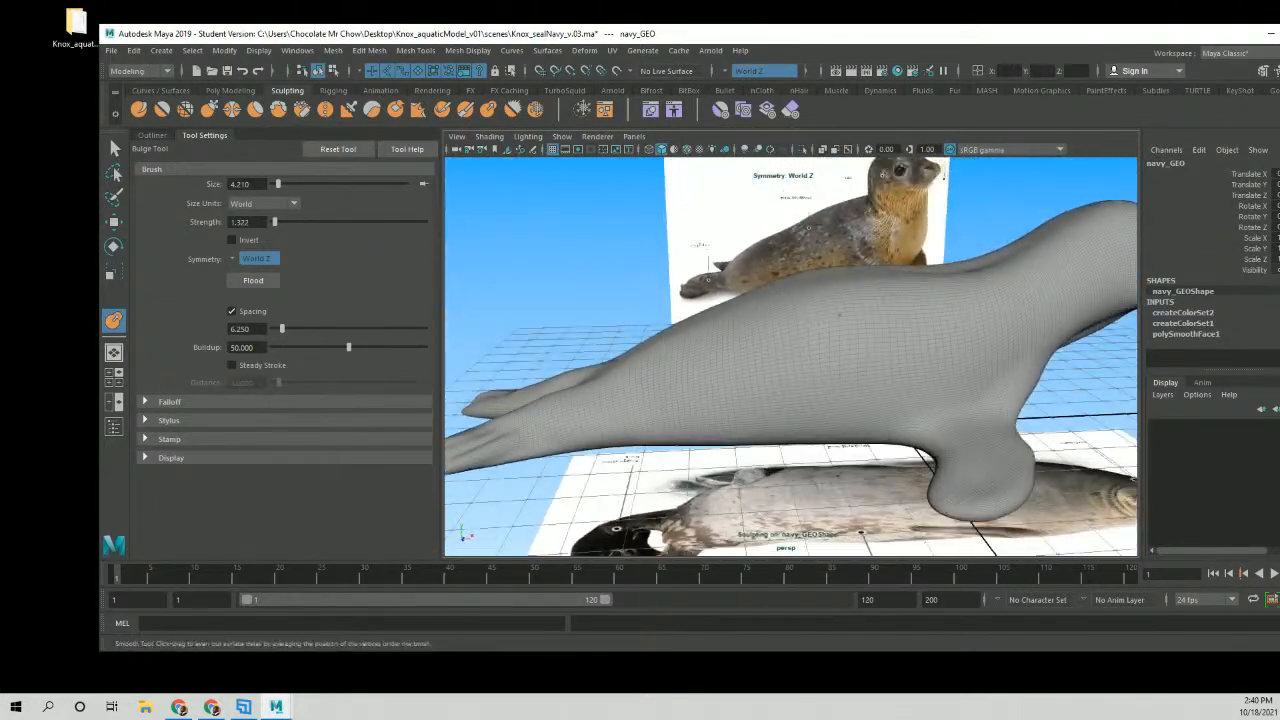
{"action": "middle_click_drag", "start_coordinate": [975, 307], "coordinate": [906, 297], "text": "alt"}
Switch to the Grab tool and lightly smooth the surface along the seal's back.
{"action": "left_click", "coordinate": [208, 109]}
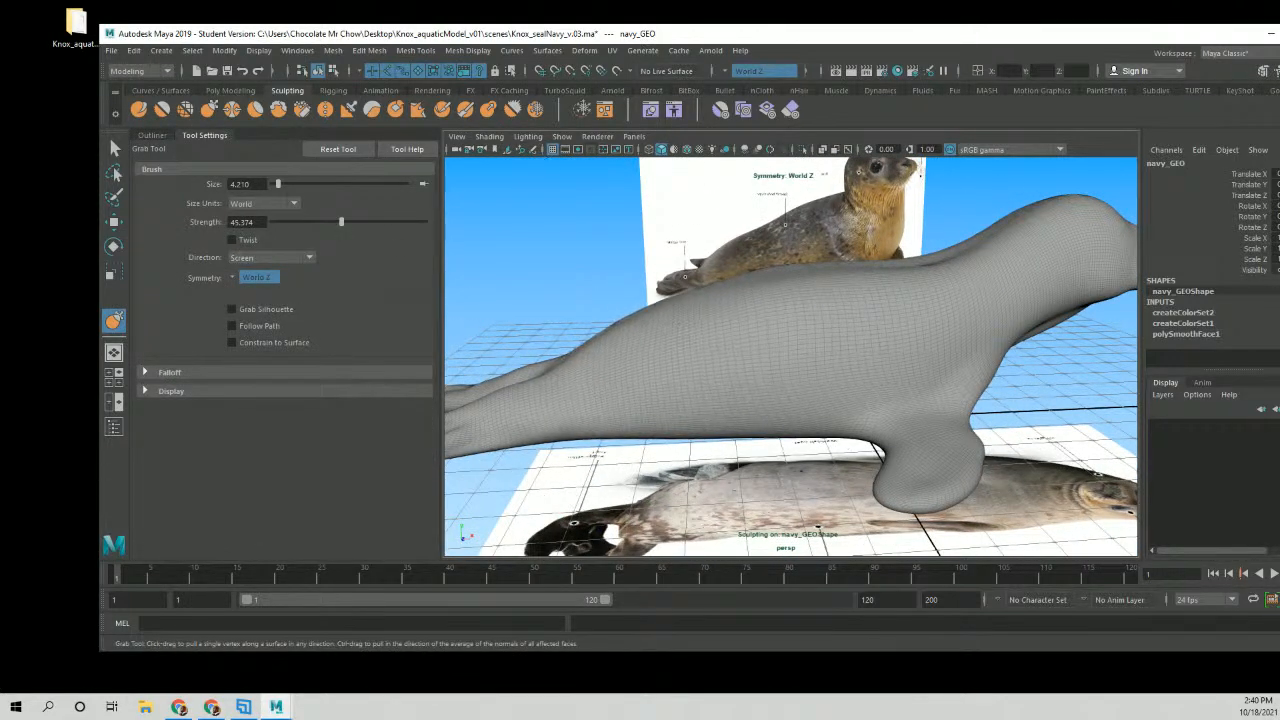
{"action": "mouse_move", "coordinate": [640, 330]}
{"action": "left_mouse_down", "text": "alt"}
{"action": "mouse_move", "coordinate": [843, 351]}
{"action": "mouse_move", "coordinate": [780, 330]}
{"action": "left_mouse_up", "text": "alt"}
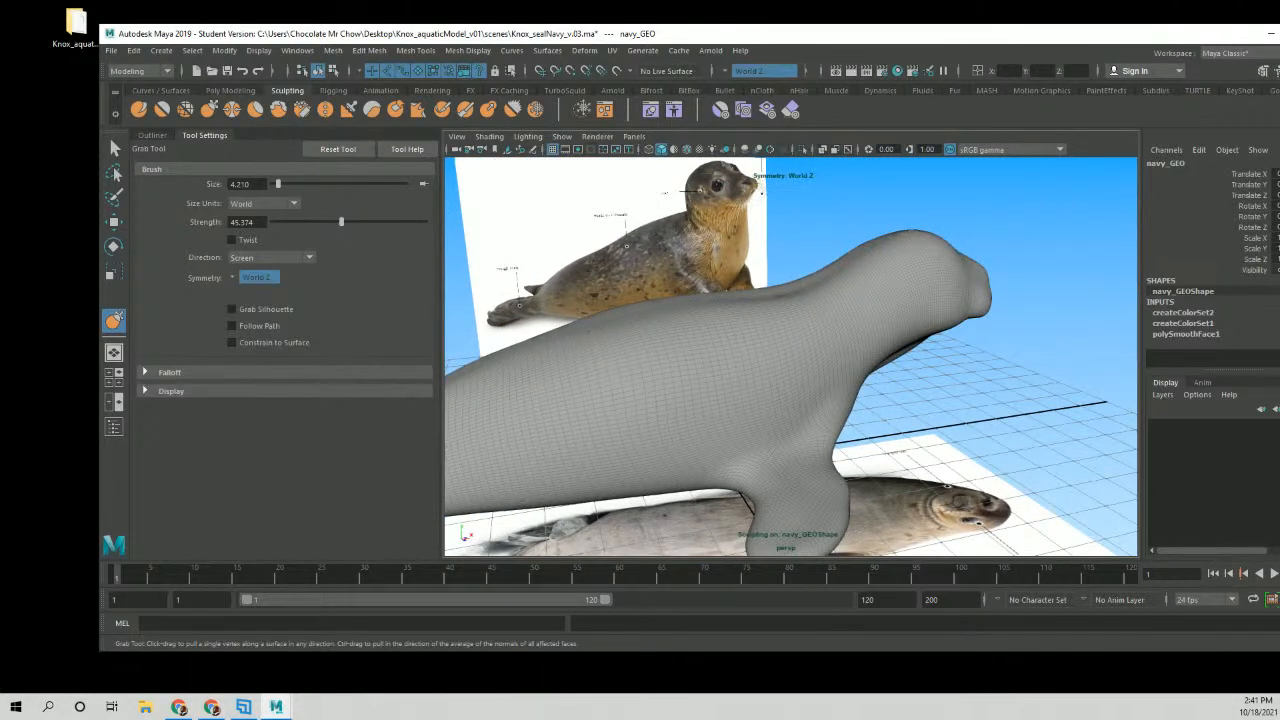
{"action": "left_click_drag", "start_coordinate": [592, 338], "coordinate": [618, 345], "text": "shift"}
Reduce the Grab brush size to 1.062 and nudge the top of the seal's head slightly.
{"action": "left_click_drag", "start_coordinate": [700, 340], "coordinate": [639, 233], "text": "alt"}
{"action": "key", "text": "space"}
{"action": "left_click", "coordinate": [708, 248]}
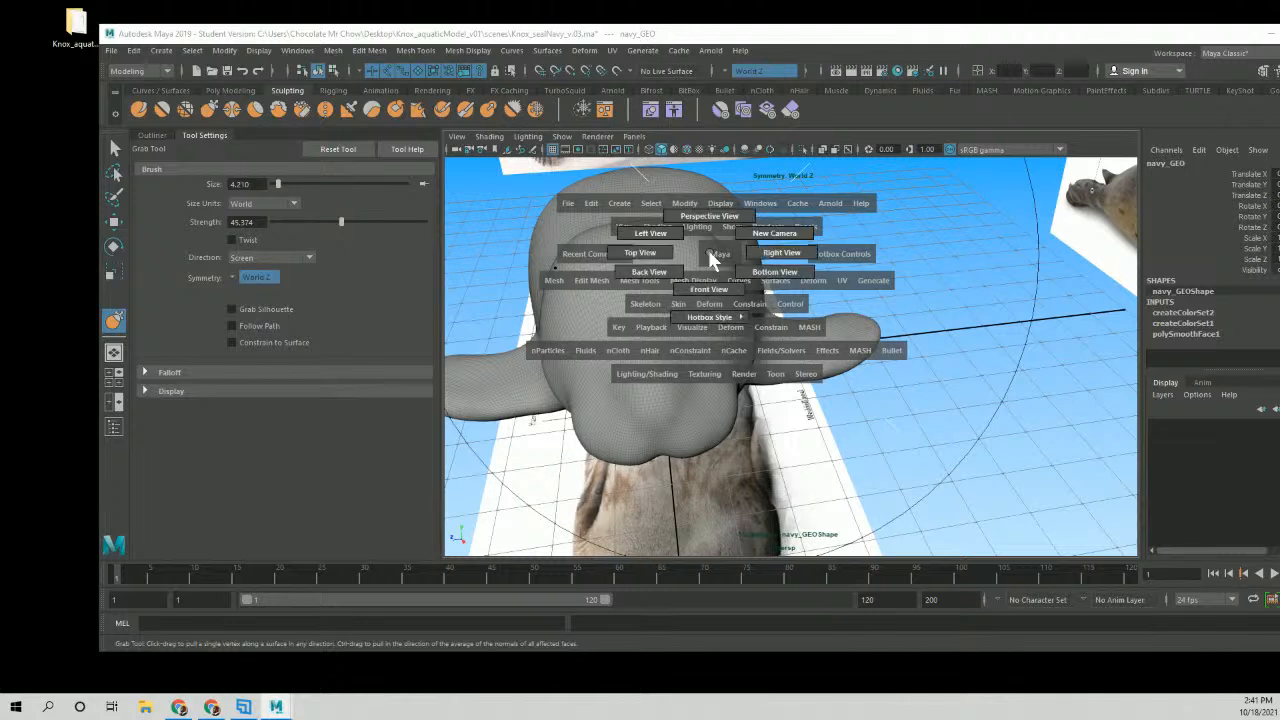
{"action": "key", "text": "b"}
{"action": "left_click_drag", "start_coordinate": [701, 252], "coordinate": [620, 252]}
{"action": "left_click_drag", "start_coordinate": [440, 251], "coordinate": [433, 250]}
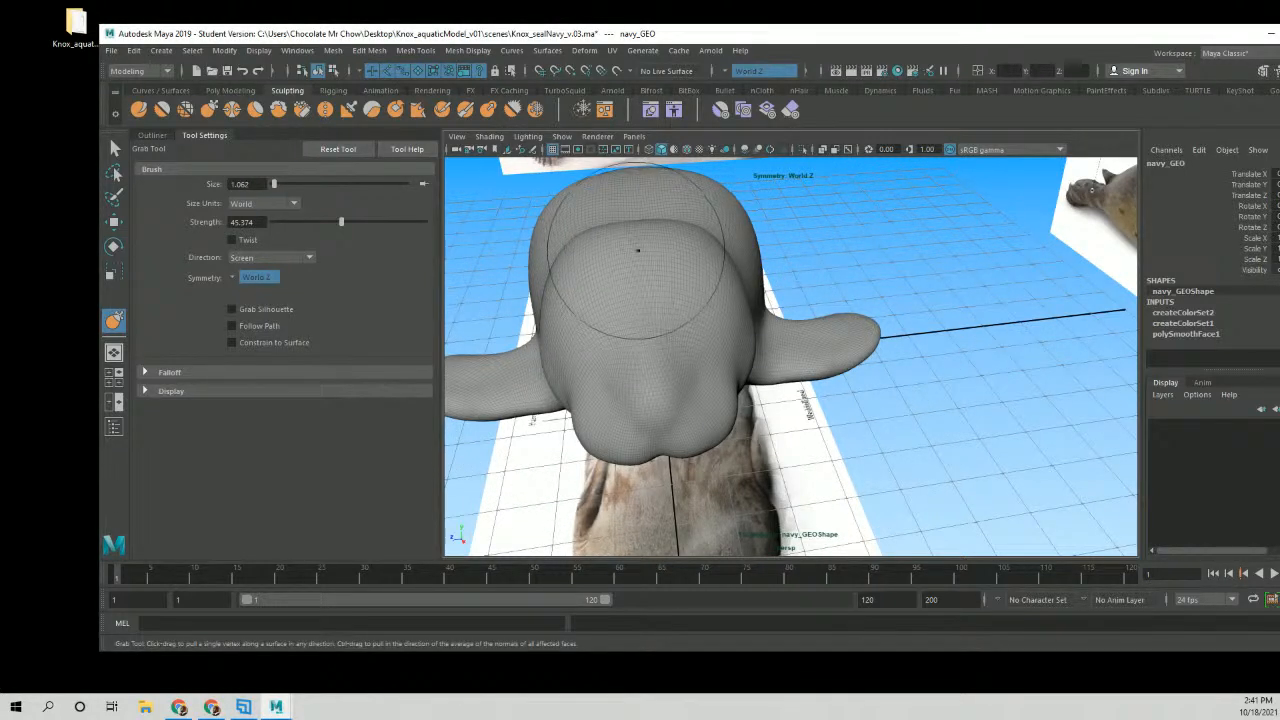
{"action": "left_click_drag", "start_coordinate": [631, 234], "coordinate": [630, 227]}
{"action": "left_click_drag", "start_coordinate": [686, 266], "coordinate": [603, 395], "text": "alt"}
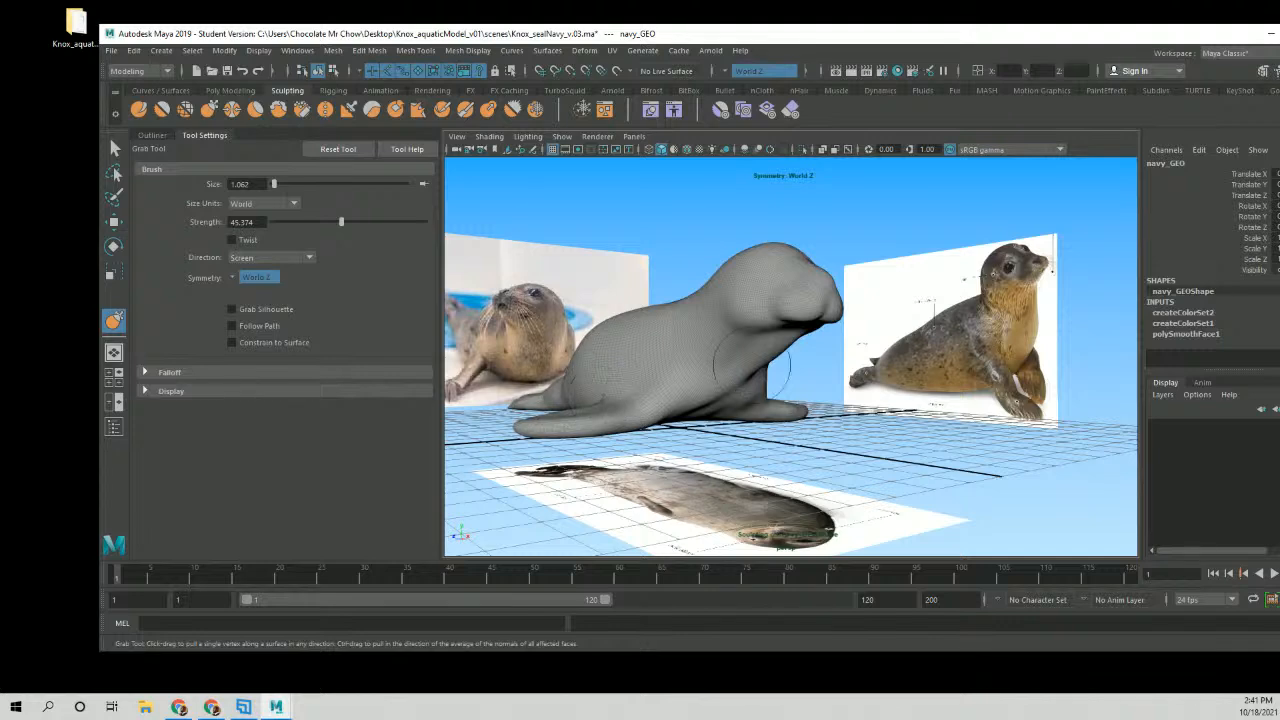
Switch to the Knife tool with brush size 0.178 and frame the underside of the seal's muzzle.
{"action": "left_click_drag", "start_coordinate": [882, 366], "coordinate": [675, 345], "text": "alt"}
{"action": "right_click_drag", "start_coordinate": [690, 350], "coordinate": [850, 375], "text": "alt"}
{"action": "middle_click_drag", "start_coordinate": [850, 375], "coordinate": [795, 410], "text": "alt"}
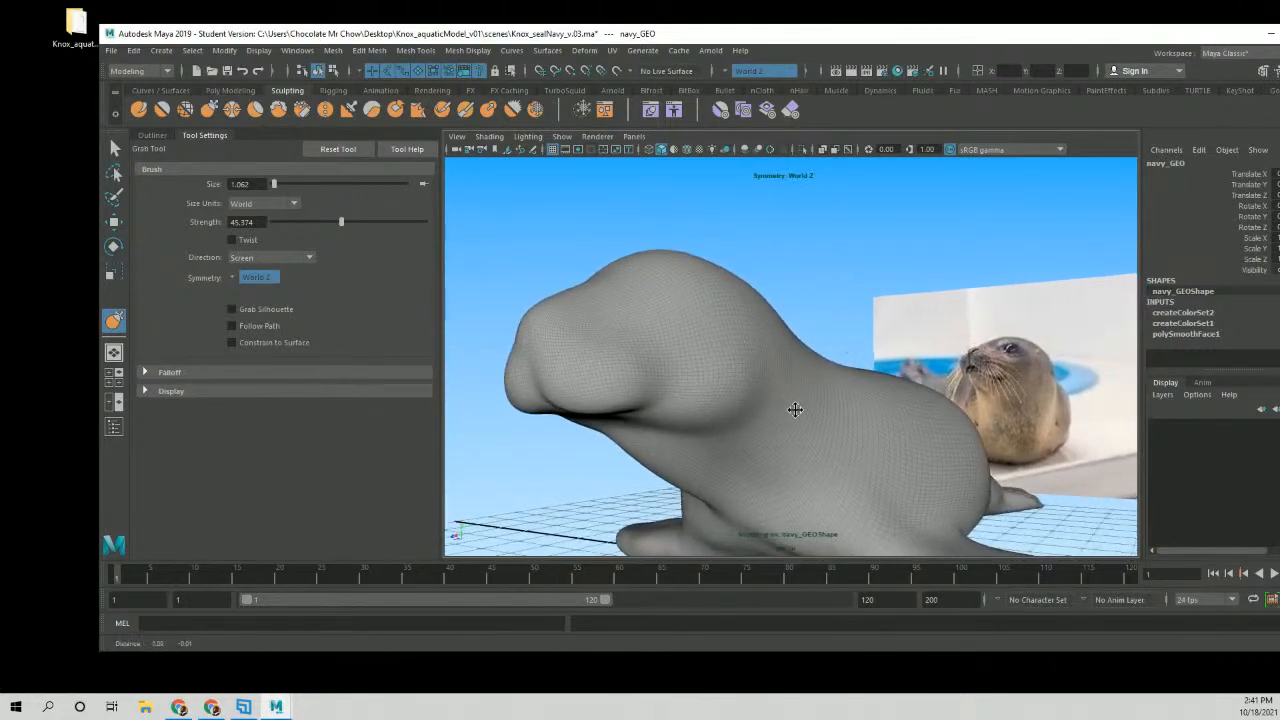
{"action": "left_click_drag", "start_coordinate": [795, 410], "coordinate": [825, 396], "text": "alt"}
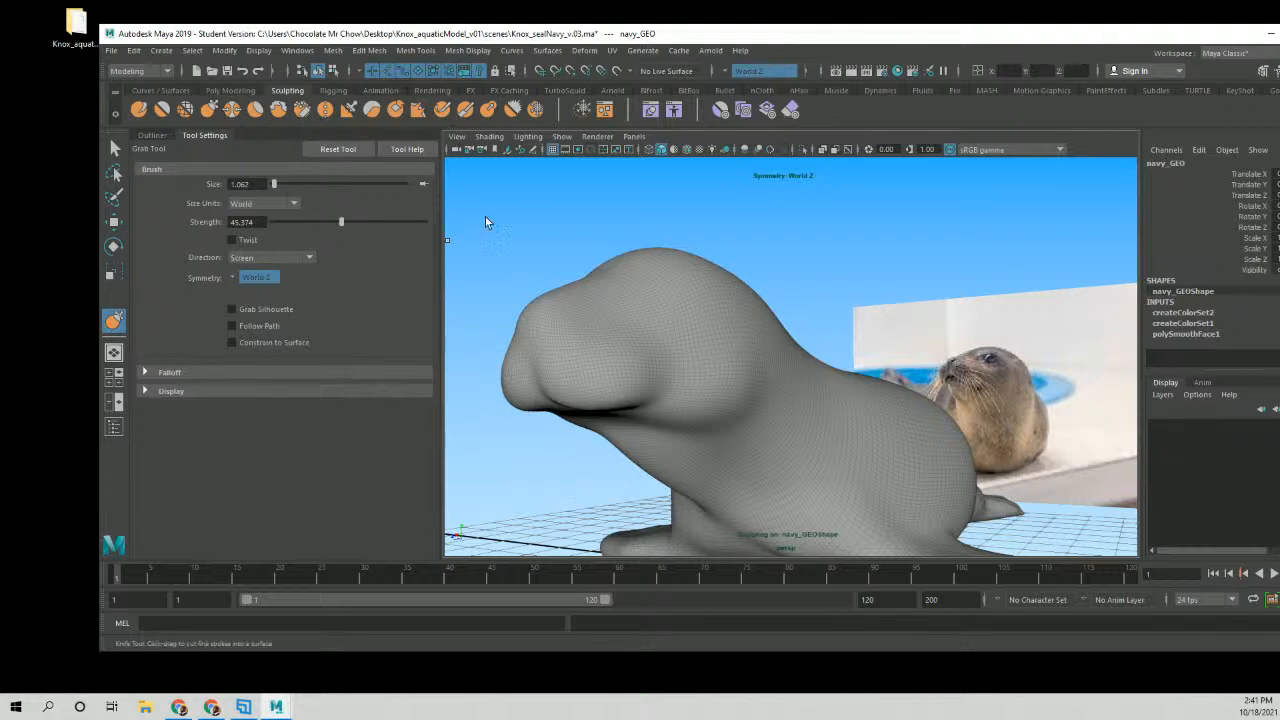
{"action": "middle_click_drag", "start_coordinate": [698, 338], "coordinate": [755, 279], "text": "alt"}
{"action": "right_click_drag", "start_coordinate": [662, 312], "coordinate": [711, 334], "text": "alt"}
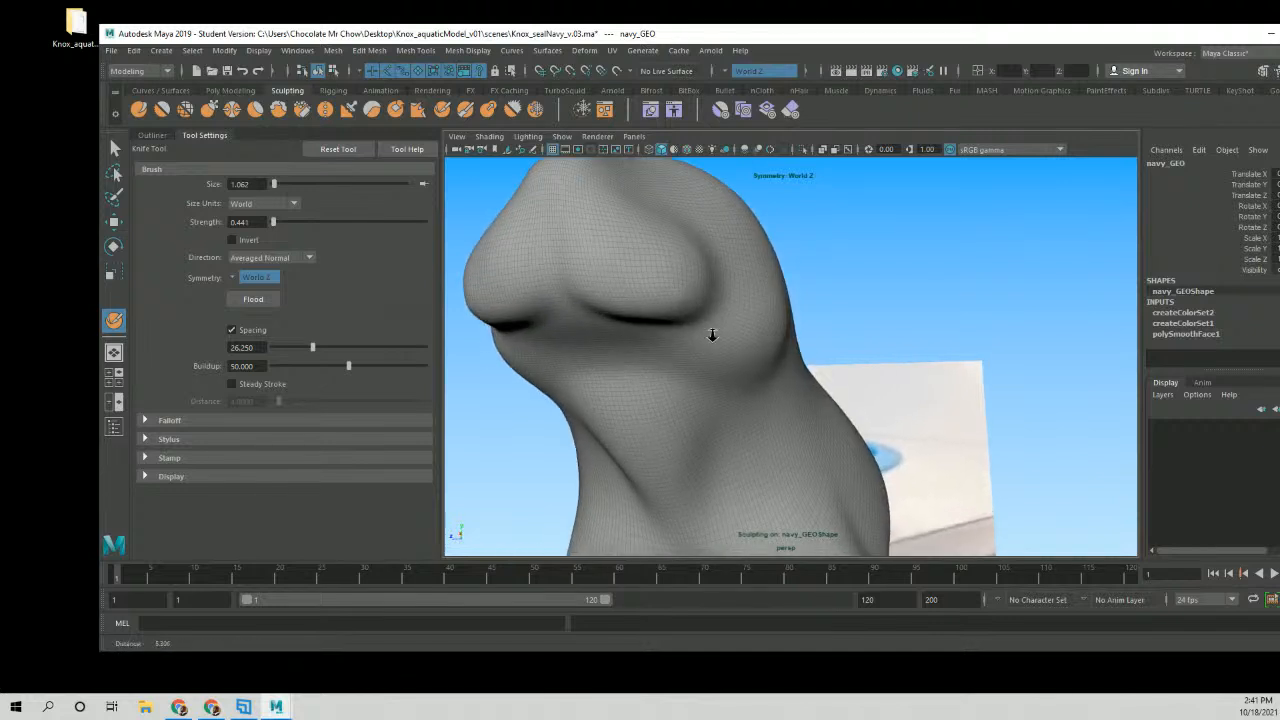
{"action": "mouse_move", "coordinate": [711, 334]}
{"action": "left_mouse_down", "text": "alt"}
{"action": "mouse_move", "coordinate": [646, 283]}
{"action": "mouse_move", "coordinate": [650, 264]}
{"action": "left_mouse_up", "text": "alt"}
{"action": "middle_click_drag", "start_coordinate": [650, 264], "coordinate": [690, 287], "text": "alt"}
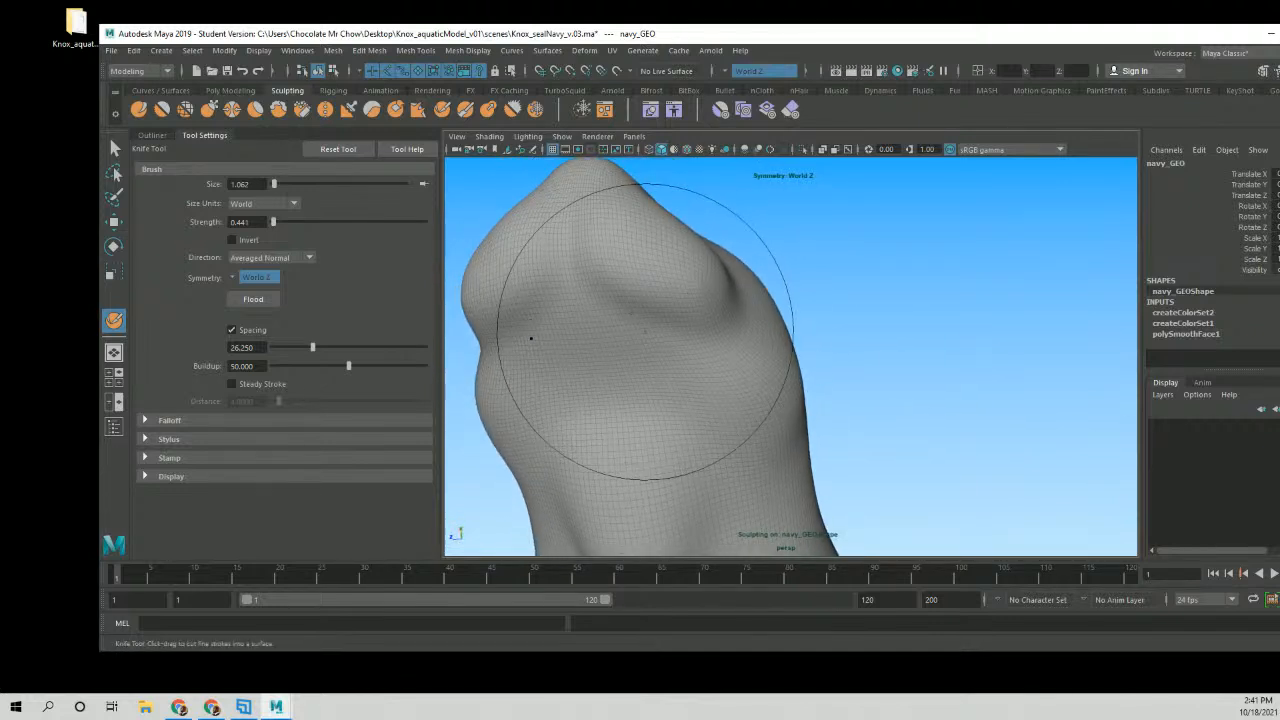
{"action": "key", "text": "b"}
{"action": "left_click_drag", "start_coordinate": [645, 333], "coordinate": [530, 325]}
Try a Knife stroke under the muzzle, undo it, and set the Knife strength to 0.1.
{"action": "mouse_move", "coordinate": [580, 280]}
{"action": "left_mouse_down"}
{"action": "mouse_move", "coordinate": [665, 318]}
{"action": "mouse_move", "coordinate": [726, 328]}
{"action": "mouse_move", "coordinate": [663, 306]}
{"action": "mouse_move", "coordinate": [749, 323]}
{"action": "mouse_move", "coordinate": [614, 323]}
{"action": "mouse_move", "coordinate": [657, 320]}
{"action": "left_mouse_up"}
{"action": "key", "text": "ctrl+z"}
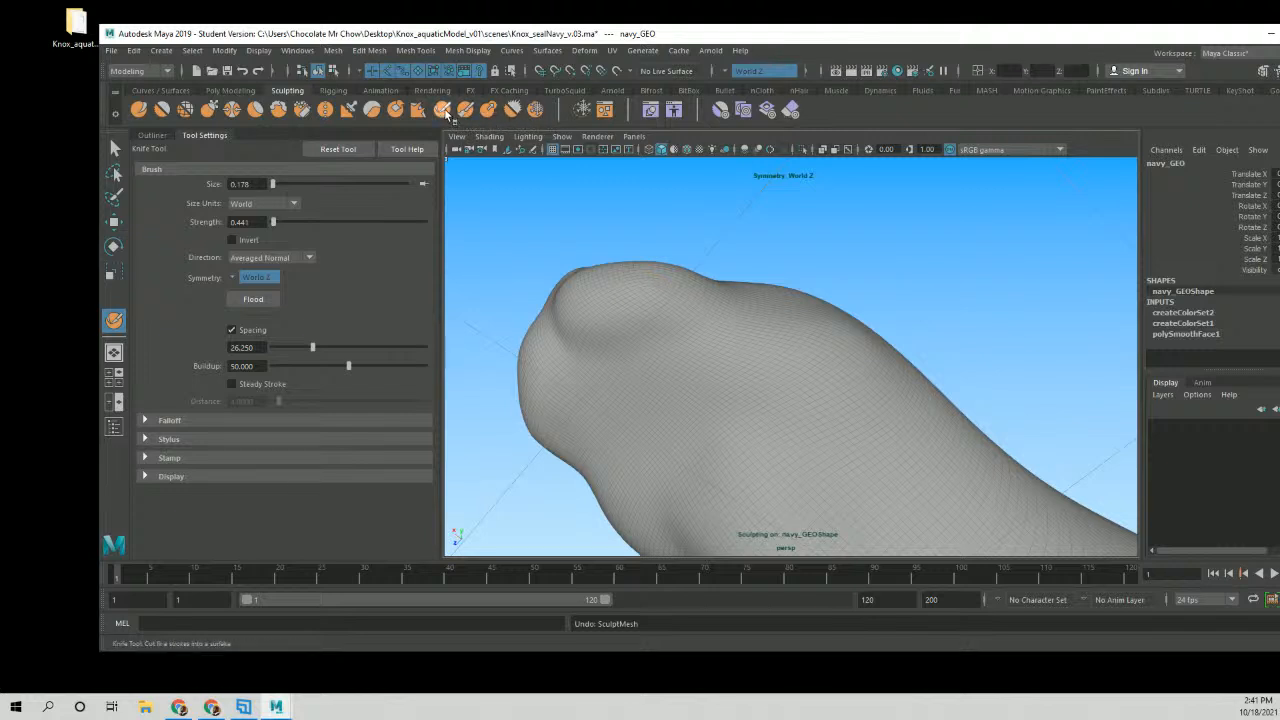
{"action": "left_click", "coordinate": [446, 114]}
{"action": "double_click", "coordinate": [240, 222]}
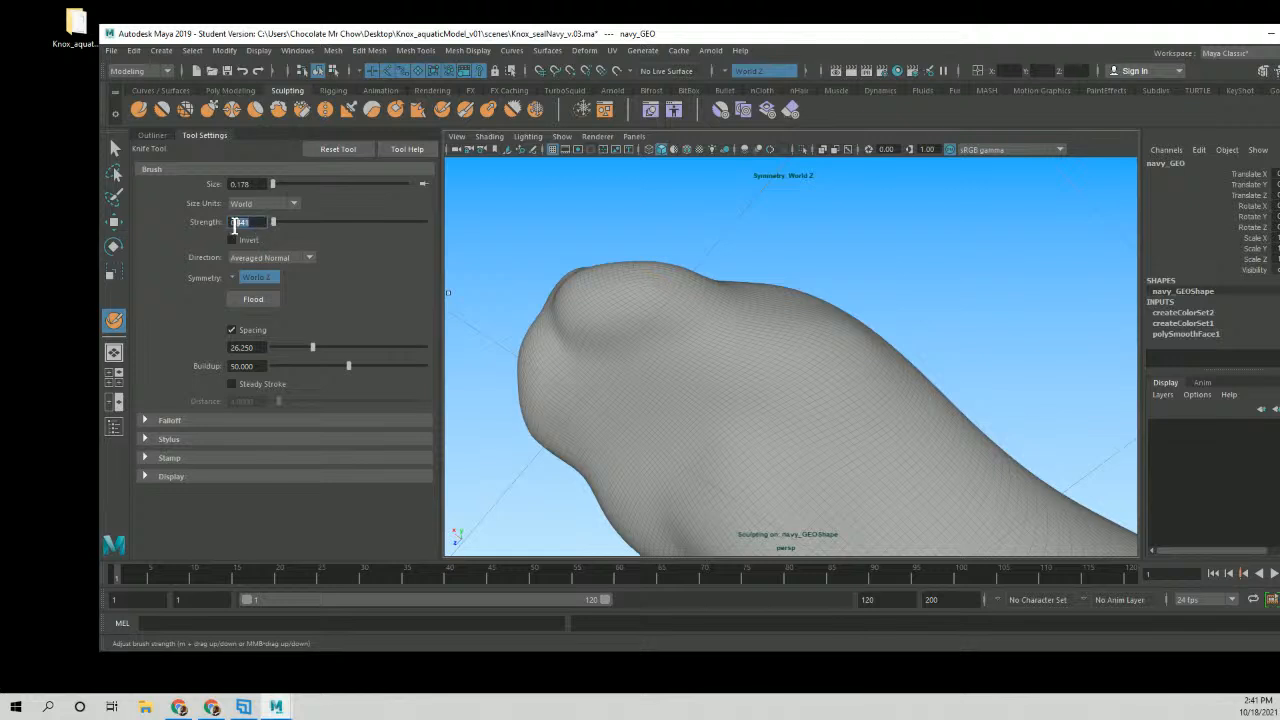
{"action": "key", "text": "BackSpace"}
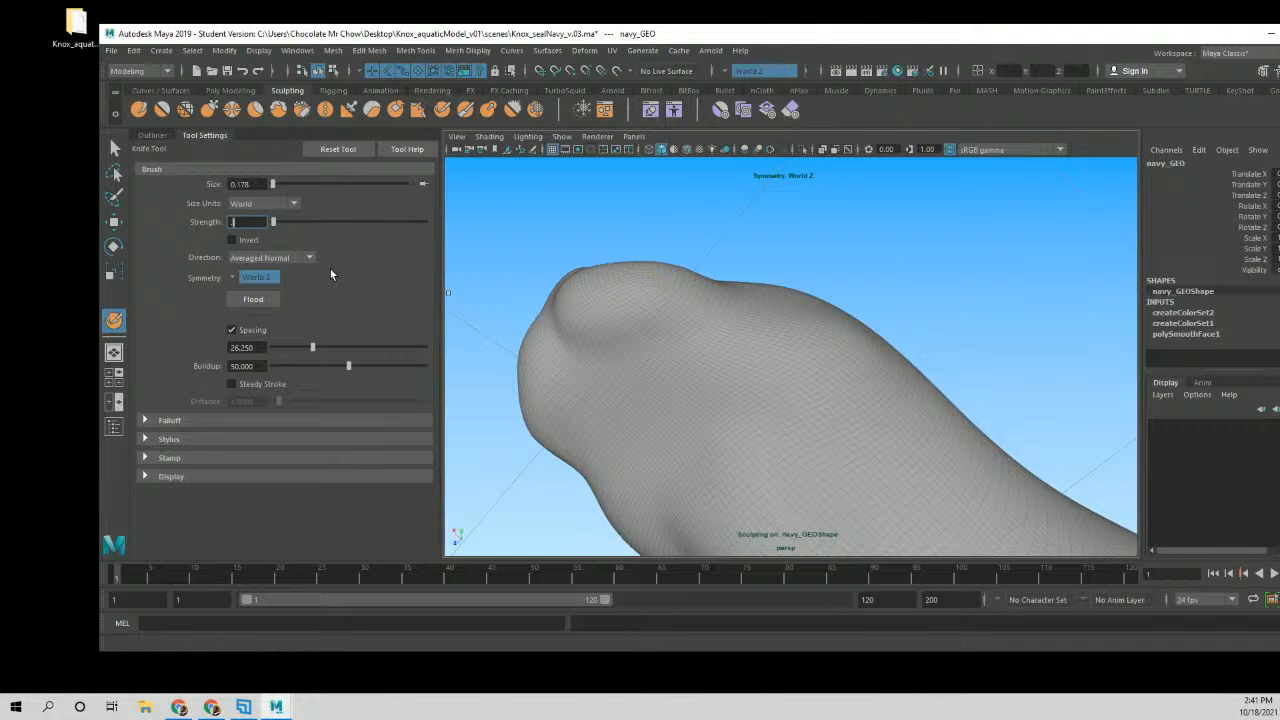
{"action": "type", "text": ".1"}
{"action": "key", "text": "Return"}
Cut a mouth line beneath the seal's muzzle with the Knife tool and check it from several angles.
{"action": "mouse_move", "coordinate": [646, 377]}
{"action": "left_mouse_down", "text": "alt"}
{"action": "mouse_move", "coordinate": [680, 379]}
{"action": "mouse_move", "coordinate": [578, 312]}
{"action": "left_mouse_up", "text": "alt"}
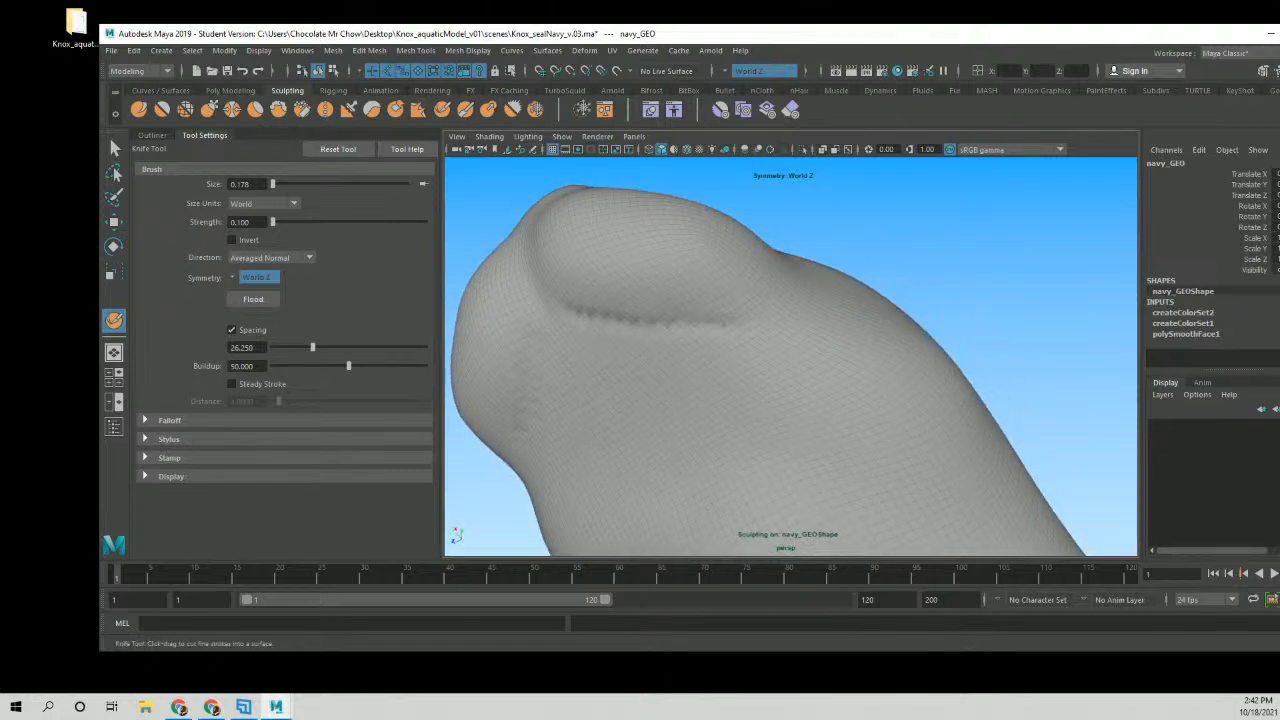
{"action": "left_click_drag", "start_coordinate": [725, 324], "coordinate": [768, 327]}
{"action": "mouse_move", "coordinate": [768, 327]}
{"action": "left_mouse_down", "text": "alt"}
{"action": "mouse_move", "coordinate": [737, 346]}
{"action": "mouse_move", "coordinate": [731, 374]}
{"action": "left_mouse_up", "text": "alt"}
{"action": "mouse_move", "coordinate": [755, 368]}
{"action": "right_mouse_down", "text": "alt"}
{"action": "mouse_move", "coordinate": [631, 354]}
{"action": "mouse_move", "coordinate": [673, 359]}
{"action": "right_mouse_up", "text": "alt"}
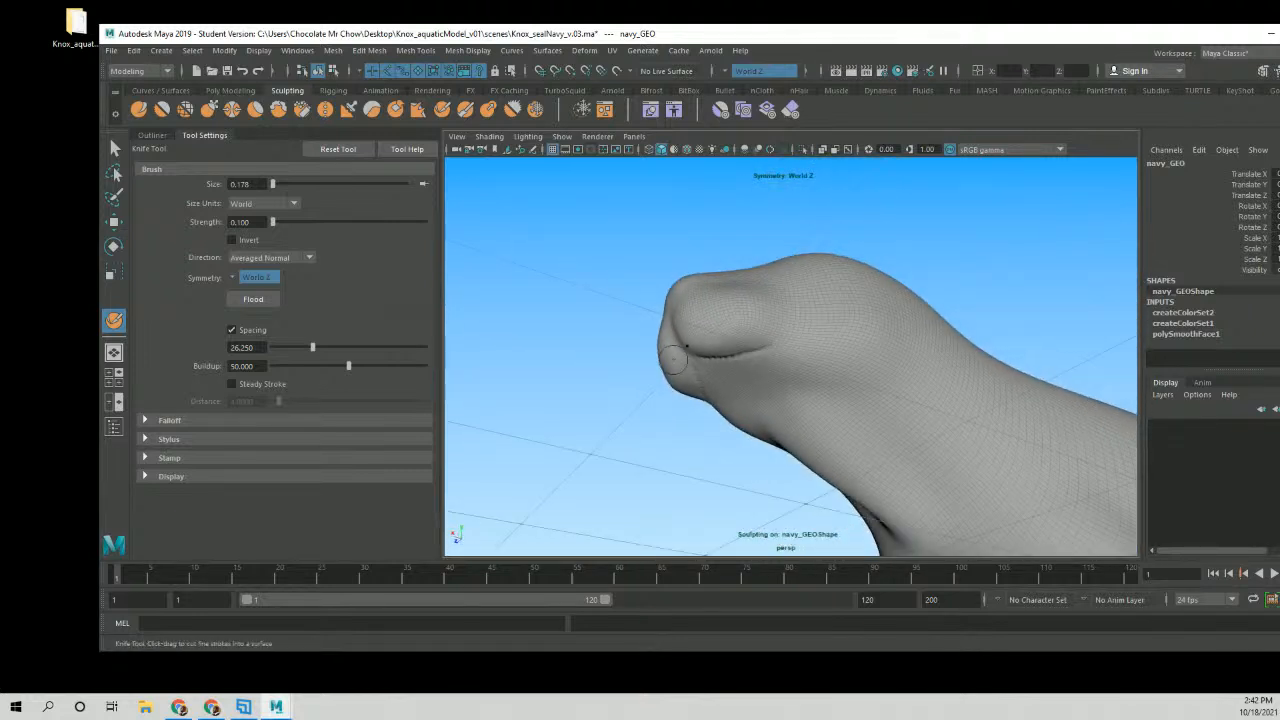
{"action": "left_click_drag", "start_coordinate": [672, 357], "coordinate": [759, 362], "text": "alt"}
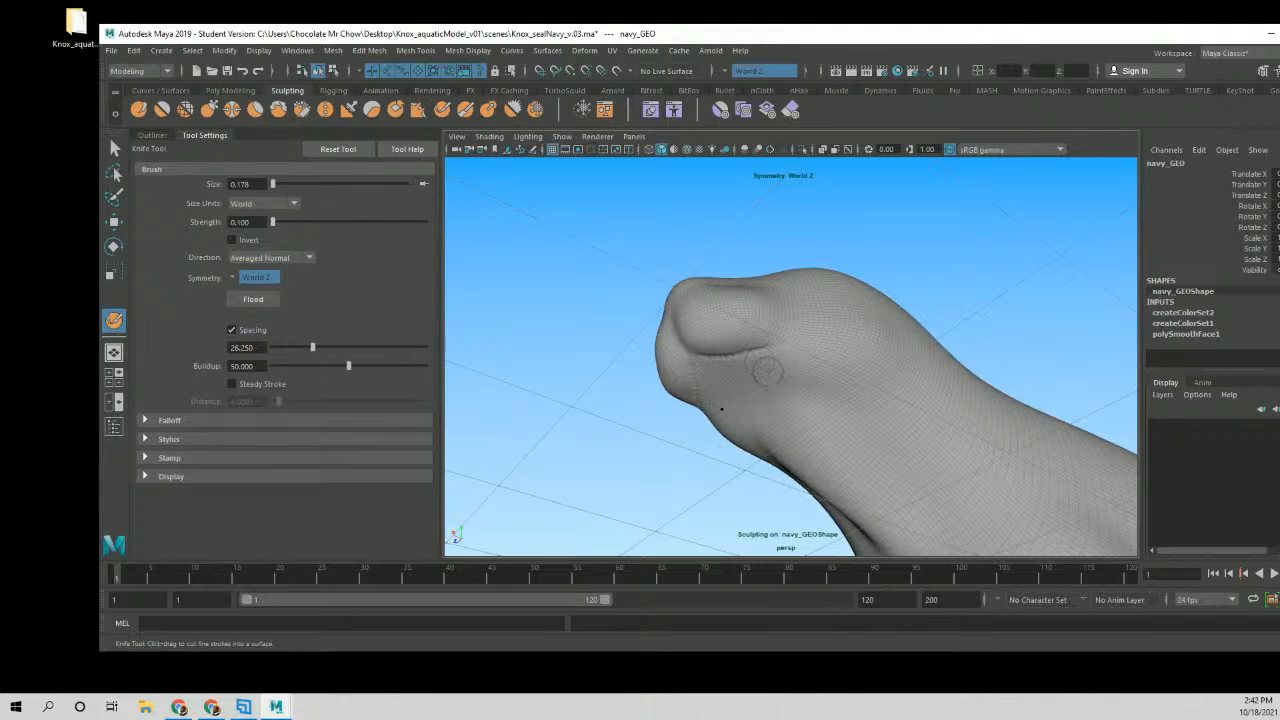
{"action": "left_click_drag", "start_coordinate": [781, 405], "coordinate": [780, 410], "text": "alt"}
{"action": "left_click_drag", "start_coordinate": [849, 351], "coordinate": [870, 405], "text": "alt"}
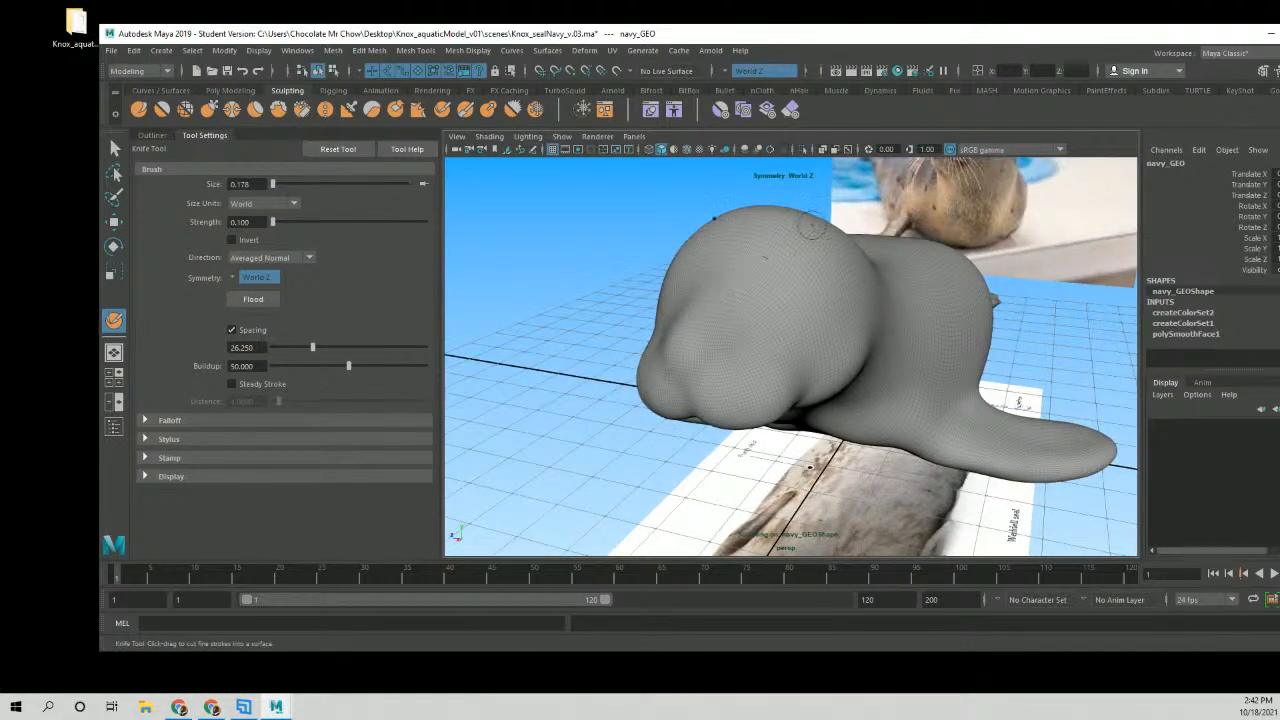
Extend the mouth line back into the cheek, deepen its front portion, and smooth the rear end.
{"action": "left_click_drag", "start_coordinate": [830, 347], "coordinate": [712, 408], "text": "alt"}
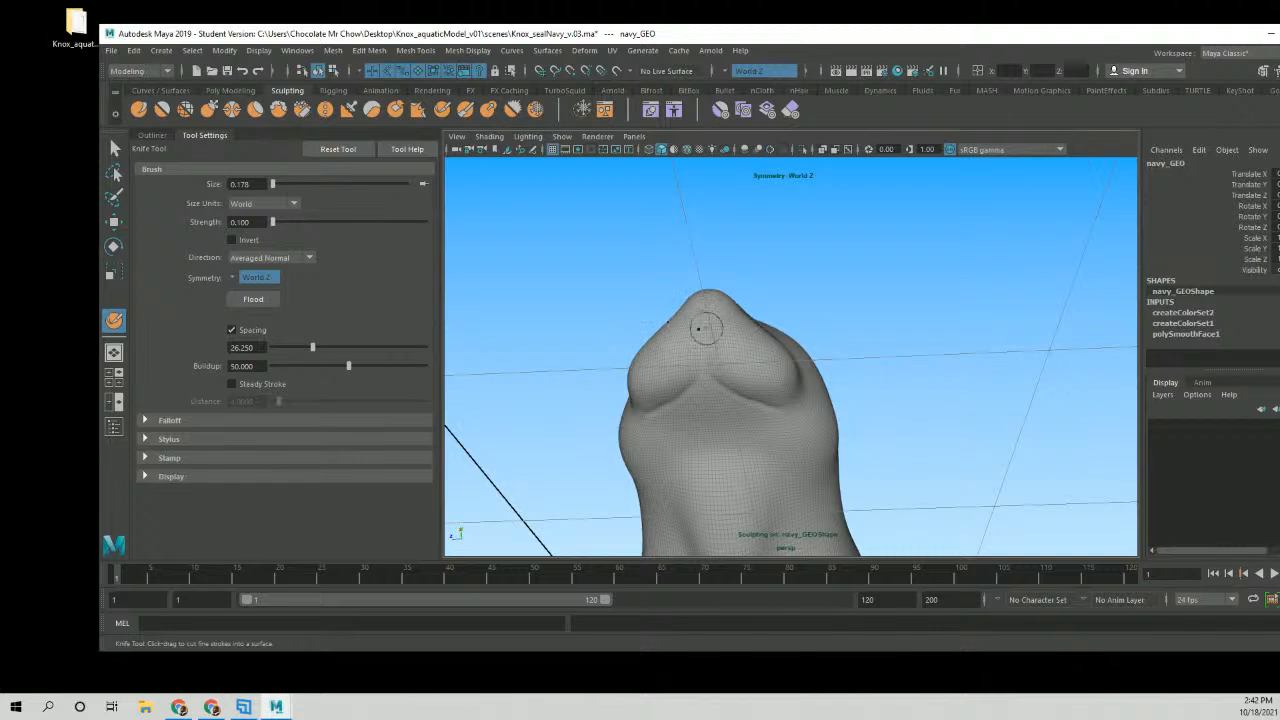
{"action": "left_click_drag", "start_coordinate": [704, 328], "coordinate": [886, 357], "text": "alt"}
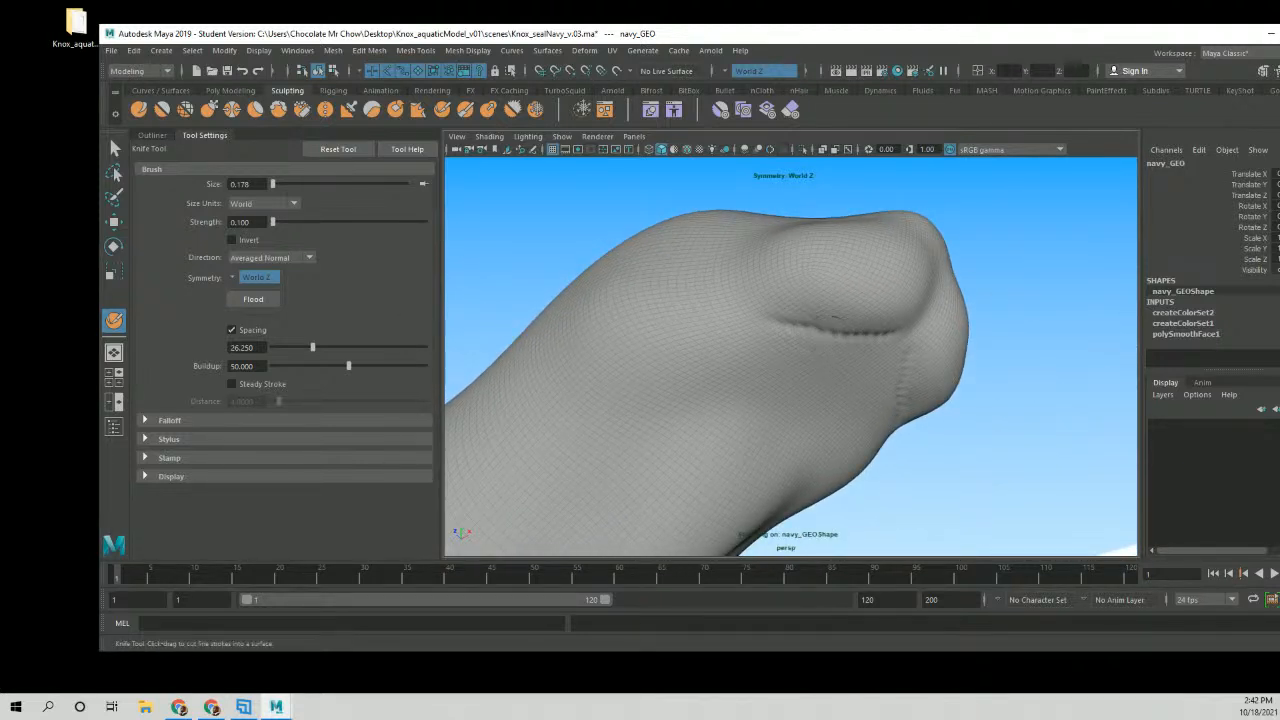
{"action": "left_click_drag", "start_coordinate": [773, 325], "coordinate": [664, 332]}
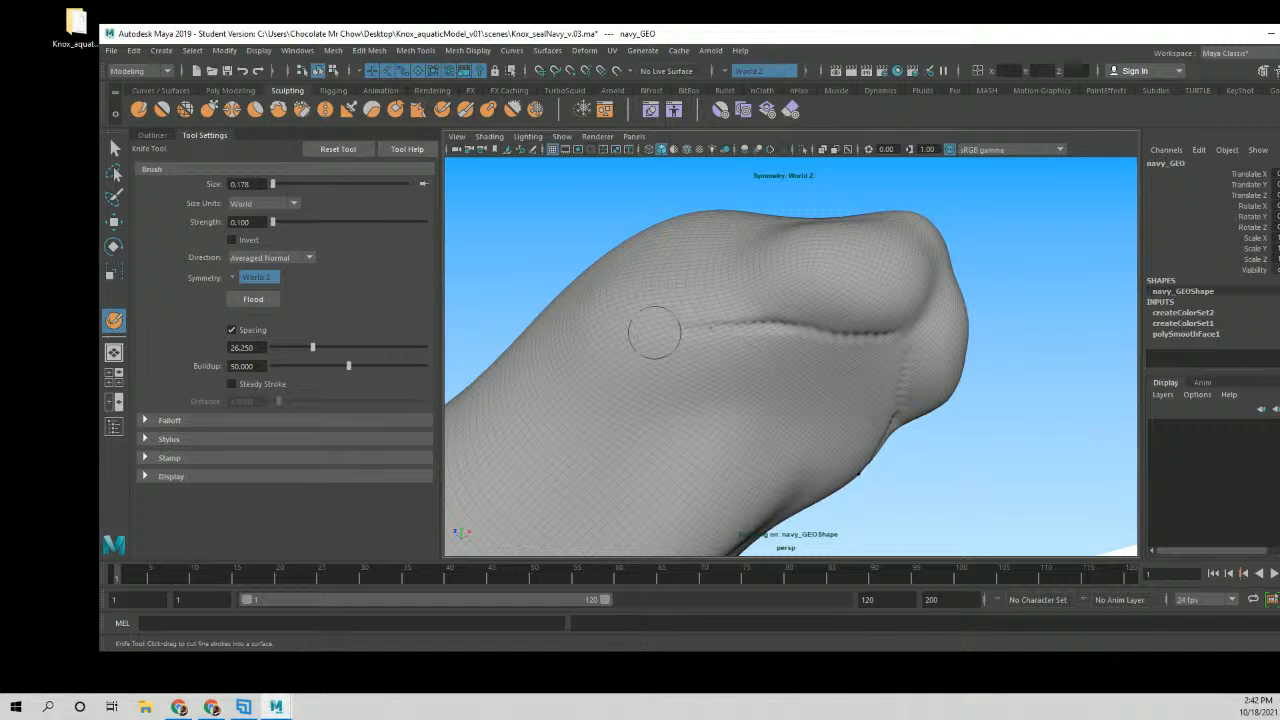
{"action": "left_click_drag", "start_coordinate": [898, 330], "coordinate": [868, 333]}
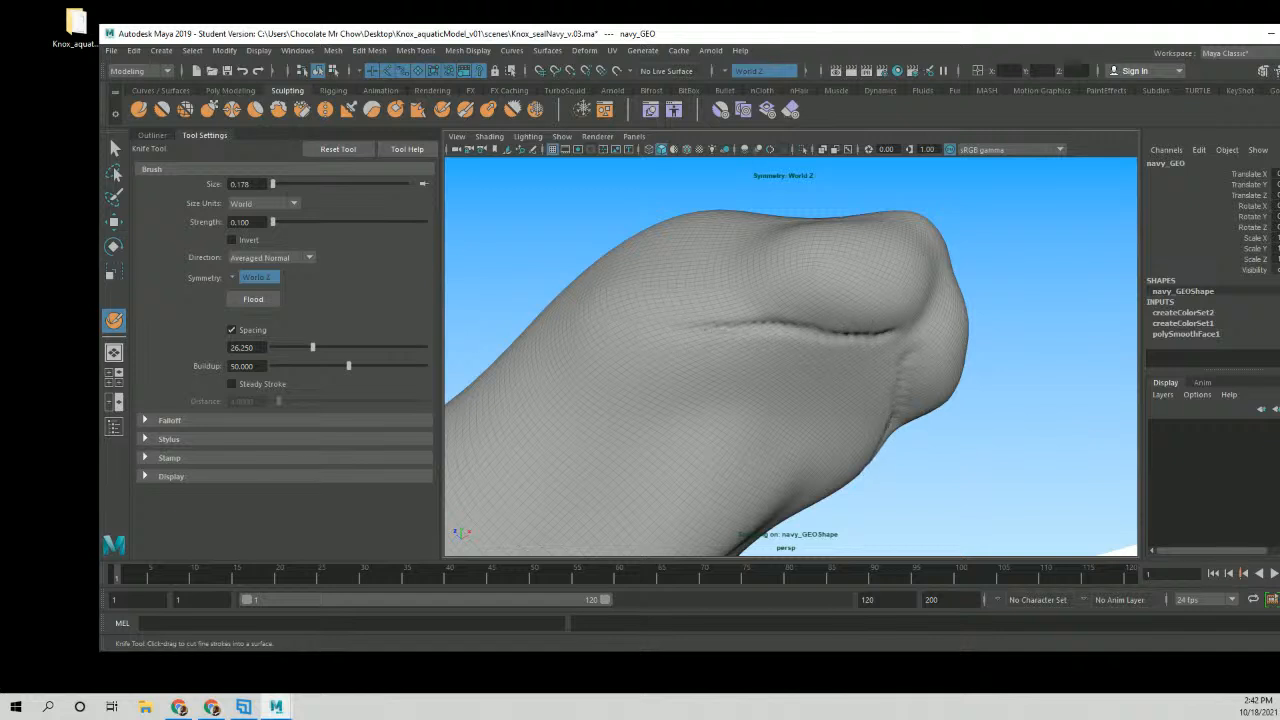
{"action": "left_click_drag", "start_coordinate": [787, 334], "coordinate": [851, 380], "text": "alt"}
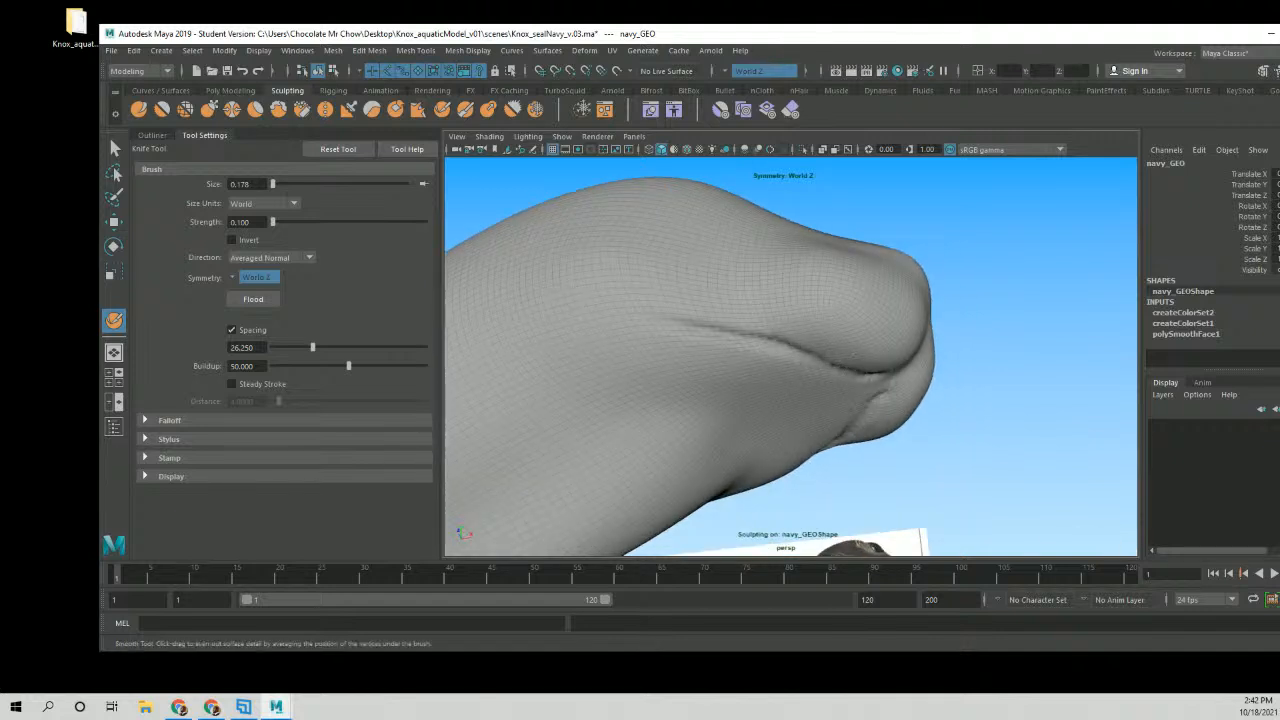
{"action": "left_click_drag", "start_coordinate": [765, 334], "coordinate": [704, 325], "text": "shift"}
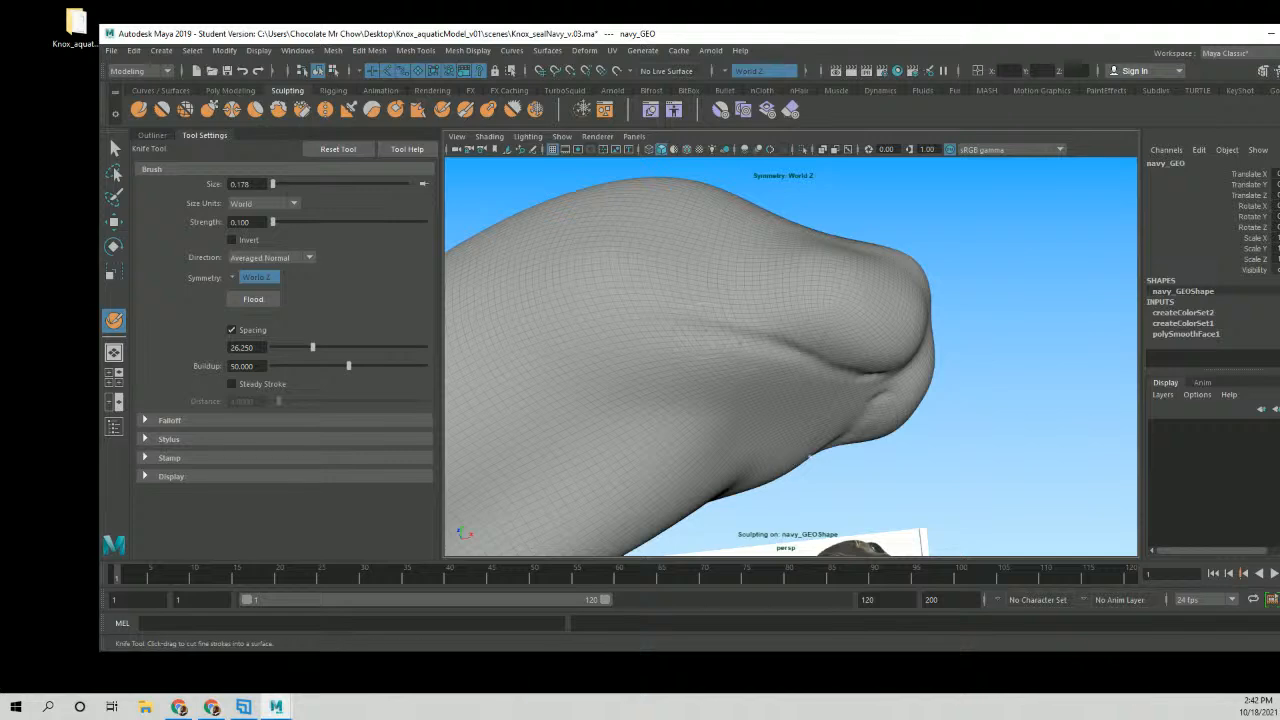
Carve the outline of the nose on the front of the seal's muzzle with the Knife tool.
{"action": "mouse_move", "coordinate": [885, 362]}
{"action": "left_mouse_down", "text": "alt"}
{"action": "mouse_move", "coordinate": [880, 352]}
{"action": "mouse_move", "coordinate": [905, 340]}
{"action": "mouse_move", "coordinate": [895, 356]}
{"action": "left_mouse_up", "text": "alt"}
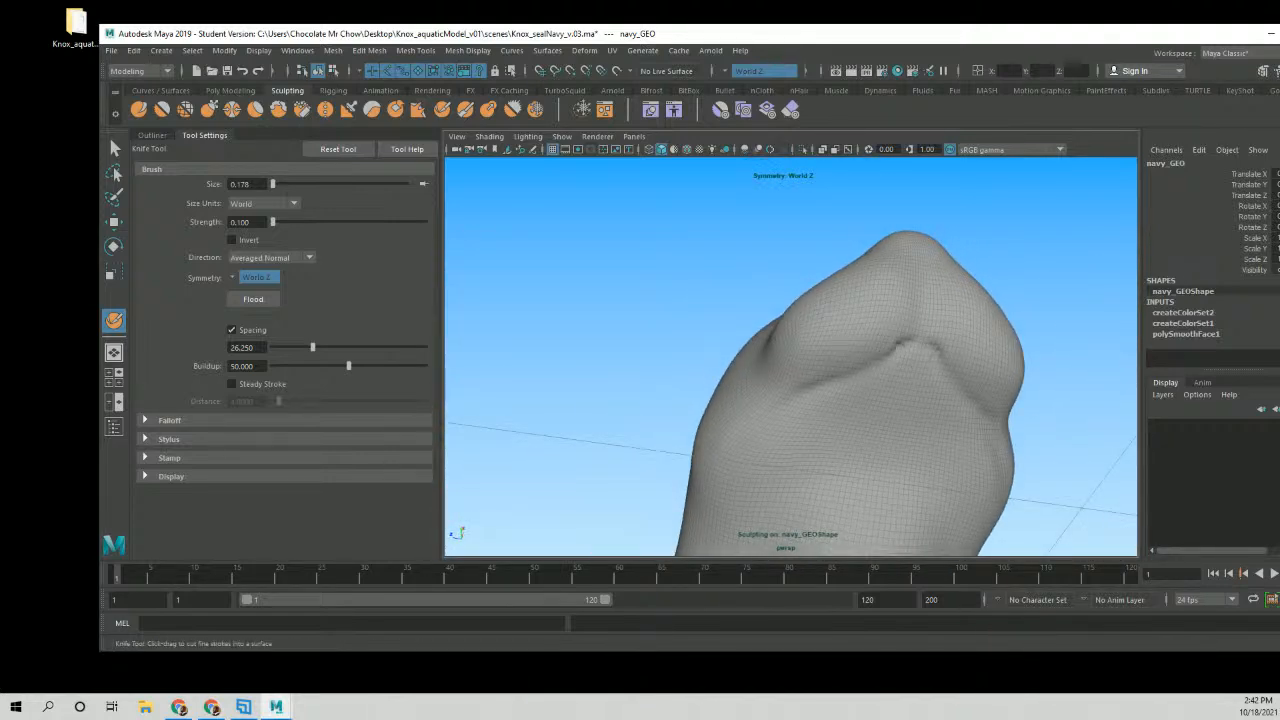
{"action": "left_click_drag", "start_coordinate": [920, 351], "coordinate": [766, 357], "text": "alt"}
{"action": "scroll", "coordinate": [772, 366], "scroll_direction": "up", "scroll_amount": 5}
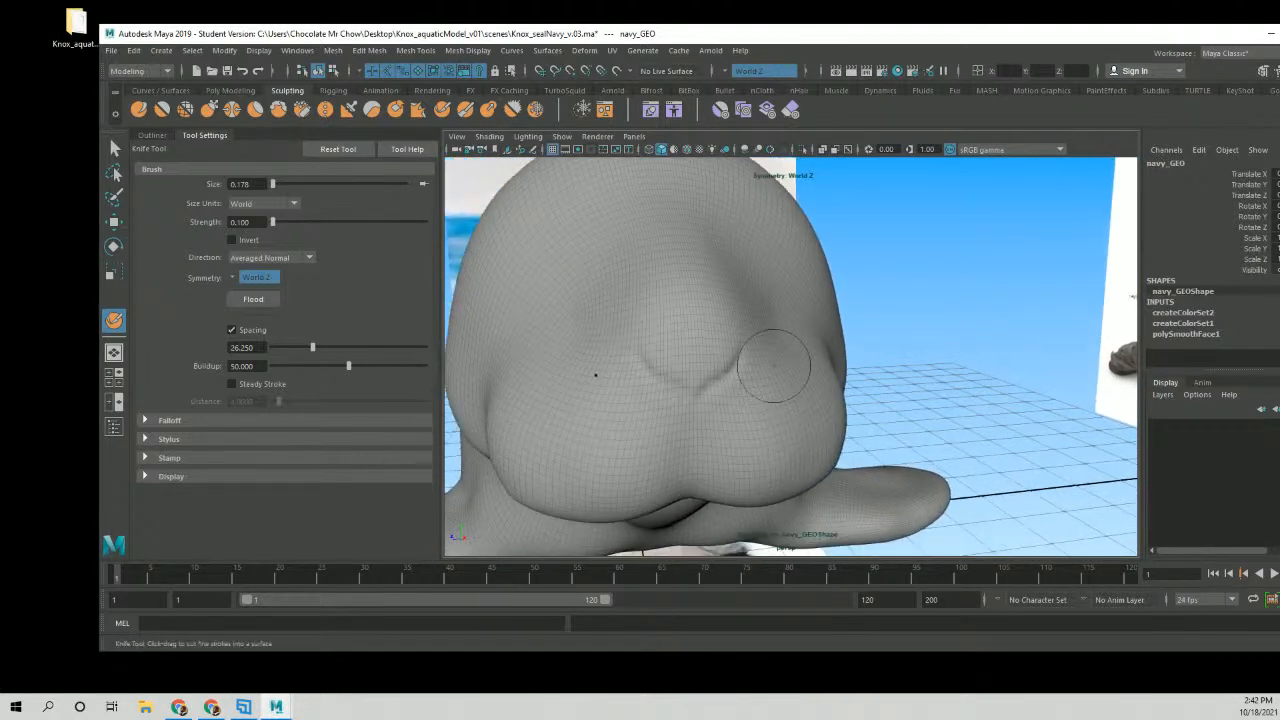
{"action": "mouse_move", "coordinate": [645, 352]}
{"action": "left_mouse_down"}
{"action": "mouse_move", "coordinate": [663, 374]}
{"action": "mouse_move", "coordinate": [648, 350]}
{"action": "mouse_move", "coordinate": [763, 375]}
{"action": "mouse_move", "coordinate": [686, 386]}
{"action": "left_mouse_up"}
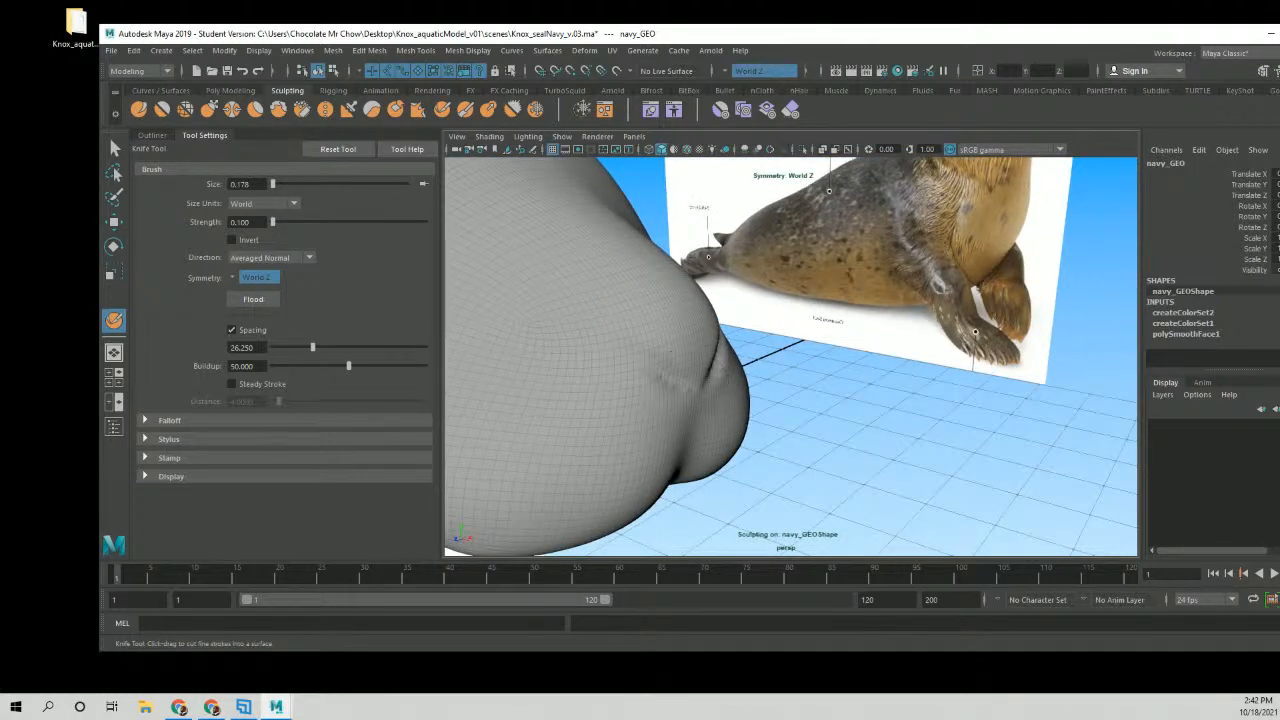
{"action": "mouse_move", "coordinate": [674, 360]}
{"action": "left_mouse_down", "text": "alt"}
{"action": "mouse_move", "coordinate": [684, 378]}
{"action": "mouse_move", "coordinate": [629, 357]}
{"action": "left_mouse_up", "text": "alt"}
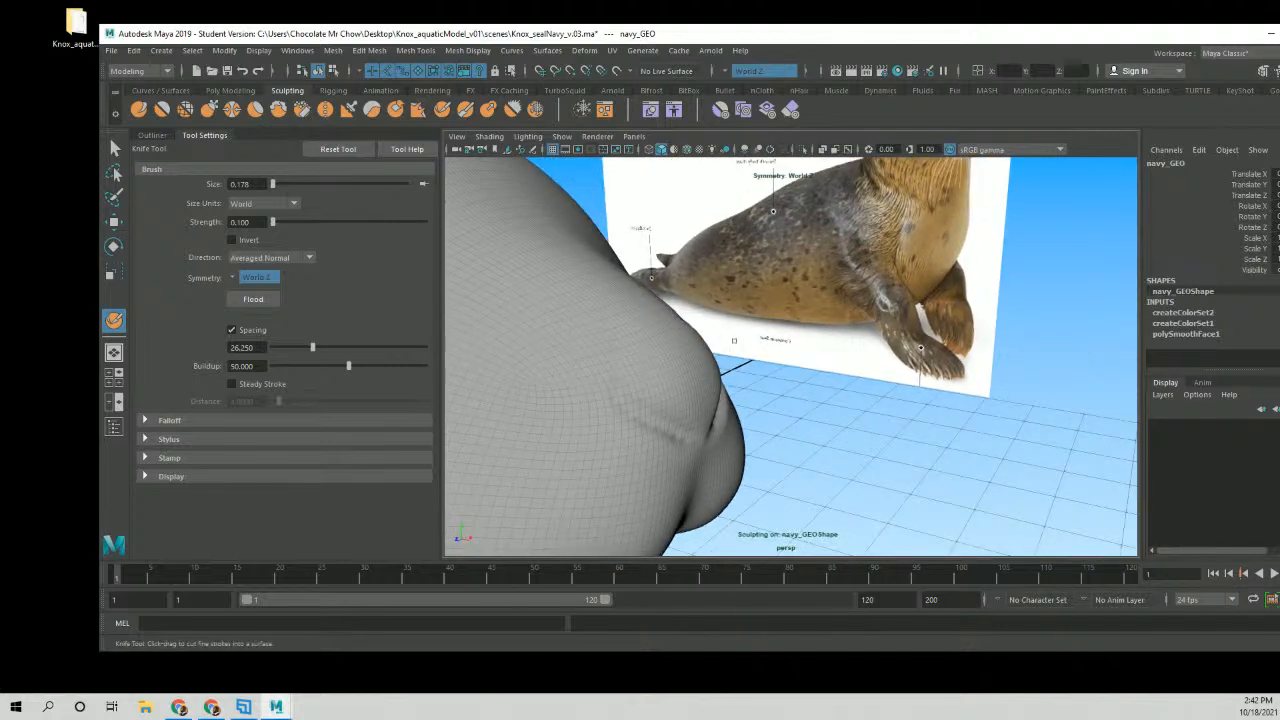
{"action": "mouse_move", "coordinate": [734, 341]}
{"action": "left_mouse_down", "text": "alt"}
{"action": "mouse_move", "coordinate": [670, 354]}
{"action": "mouse_move", "coordinate": [674, 374]}
{"action": "mouse_move", "coordinate": [700, 362]}
{"action": "left_mouse_up", "text": "alt"}
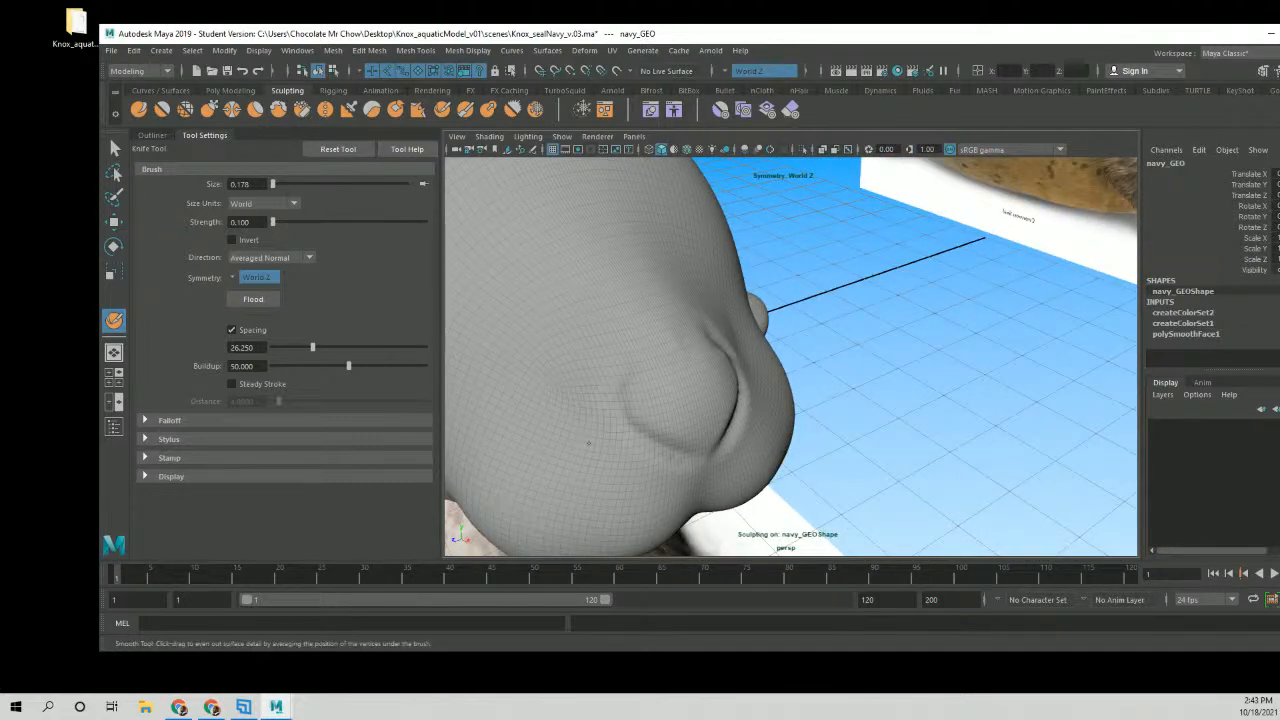
Cut a curved eye crease into the side of the seal's head, comparing it with the side reference image.
{"action": "scroll", "coordinate": [634, 397], "scroll_direction": "down", "scroll_amount": 3}
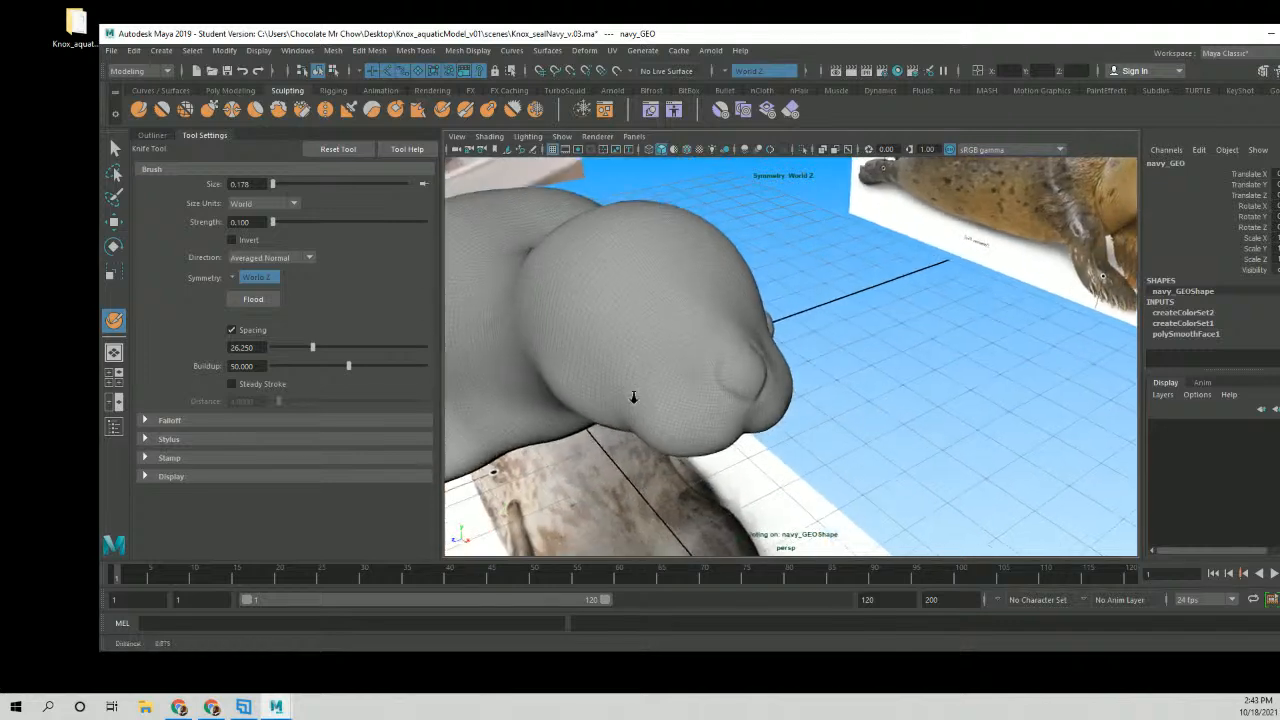
{"action": "left_click_drag", "start_coordinate": [634, 397], "coordinate": [713, 371], "text": "alt"}
{"action": "scroll", "coordinate": [657, 380], "scroll_direction": "up", "scroll_amount": 4}
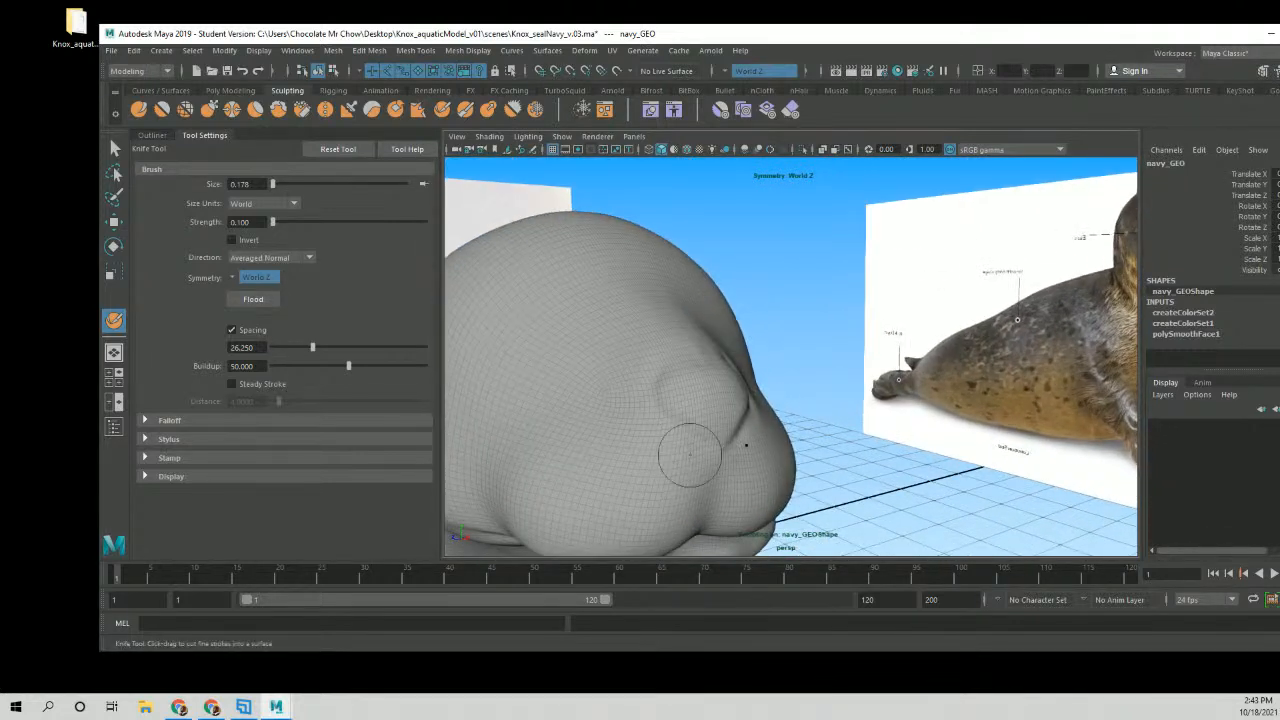
{"action": "mouse_move", "coordinate": [841, 410]}
{"action": "left_mouse_down", "text": "alt"}
{"action": "mouse_move", "coordinate": [894, 406]}
{"action": "mouse_move", "coordinate": [871, 377]}
{"action": "mouse_move", "coordinate": [845, 392]}
{"action": "left_mouse_up", "text": "alt"}
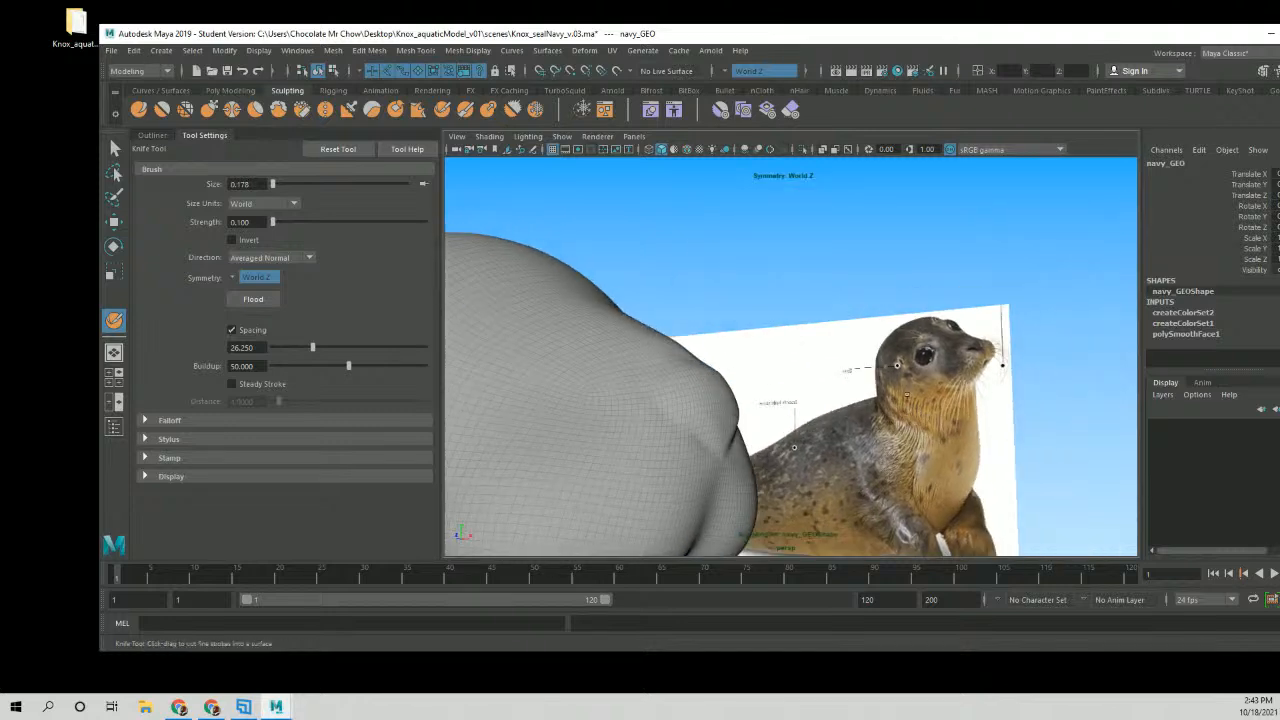
{"action": "mouse_move", "coordinate": [845, 392]}
{"action": "right_mouse_down", "text": "alt"}
{"action": "mouse_move", "coordinate": [766, 391]}
{"action": "mouse_move", "coordinate": [828, 385]}
{"action": "right_mouse_up", "text": "alt"}
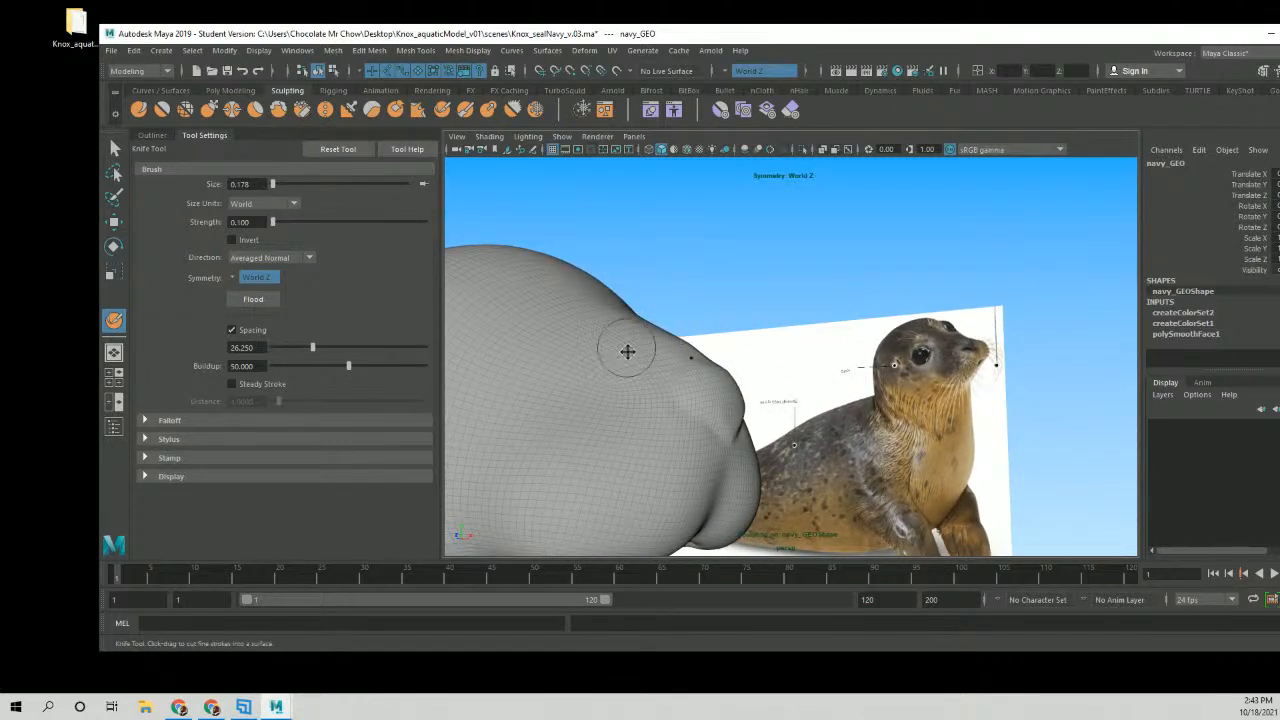
{"action": "mouse_move", "coordinate": [627, 351]}
{"action": "left_mouse_down", "text": "alt"}
{"action": "mouse_move", "coordinate": [686, 354]}
{"action": "mouse_move", "coordinate": [466, 367]}
{"action": "mouse_move", "coordinate": [580, 326]}
{"action": "mouse_move", "coordinate": [697, 351]}
{"action": "mouse_move", "coordinate": [901, 348]}
{"action": "mouse_move", "coordinate": [703, 371]}
{"action": "left_mouse_up", "text": "alt"}
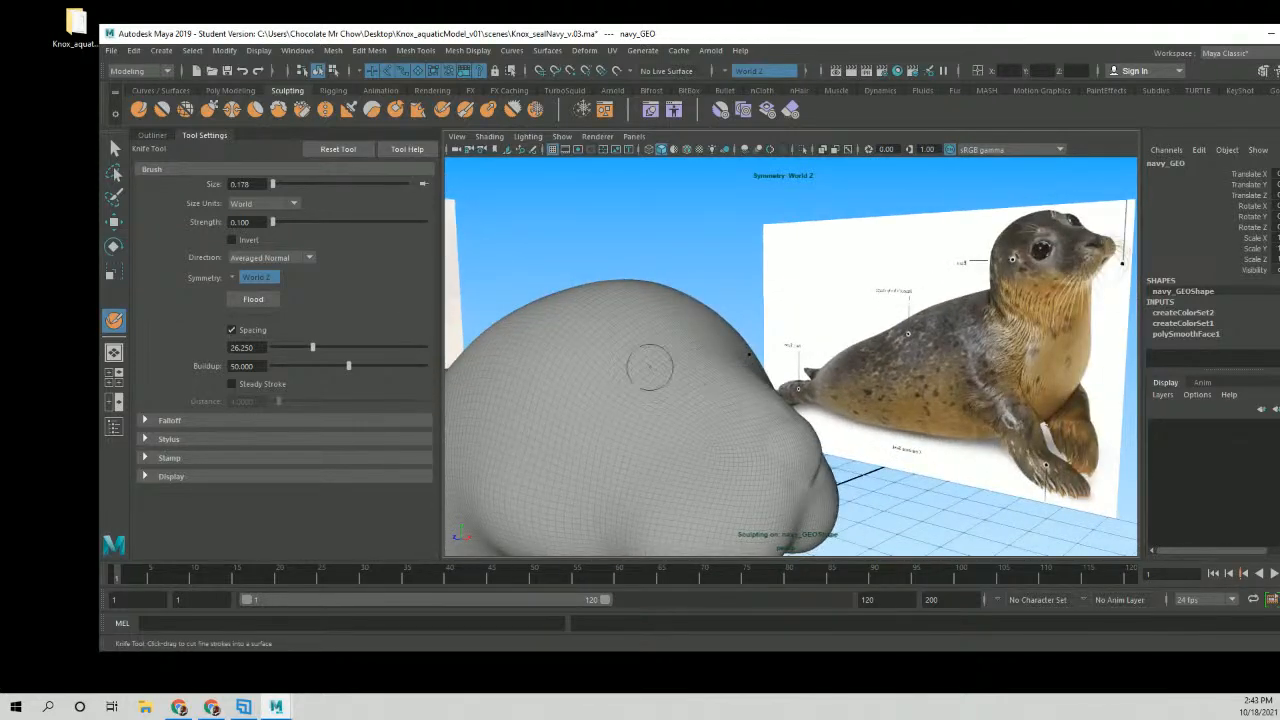
{"action": "middle_click_drag", "start_coordinate": [669, 378], "coordinate": [685, 370], "text": "alt"}
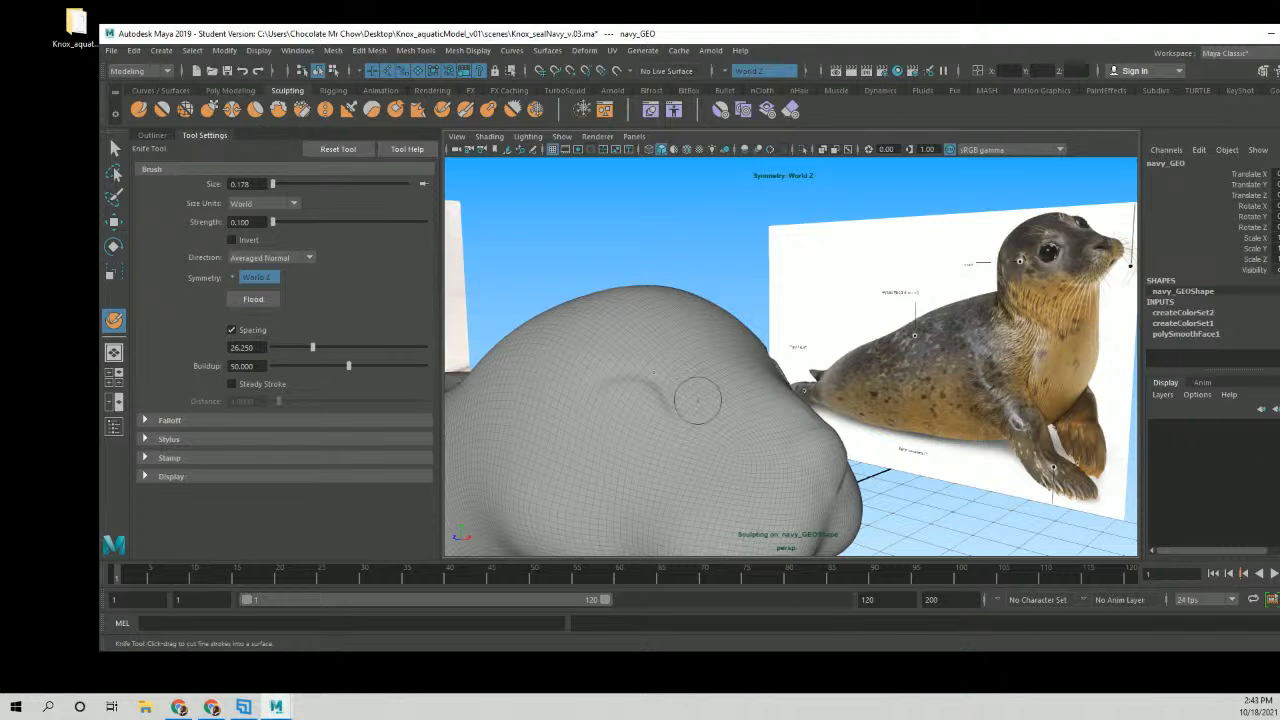
{"action": "mouse_move", "coordinate": [697, 400]}
{"action": "left_mouse_down", "text": "alt"}
{"action": "mouse_move", "coordinate": [734, 317]}
{"action": "mouse_move", "coordinate": [674, 362]}
{"action": "left_mouse_up", "text": "alt"}
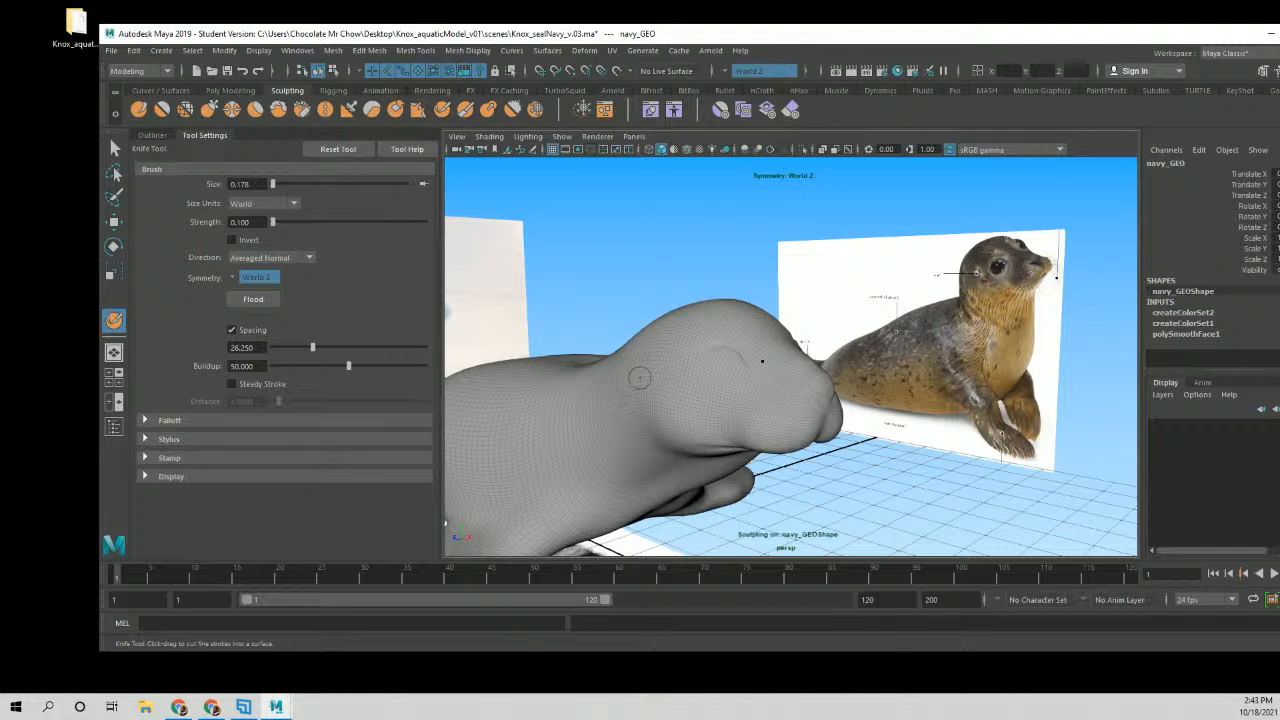
Exit sculpting on the seal mesh and create a polygon sphere at the origin for the eye.
{"action": "left_click", "coordinate": [209, 109]}
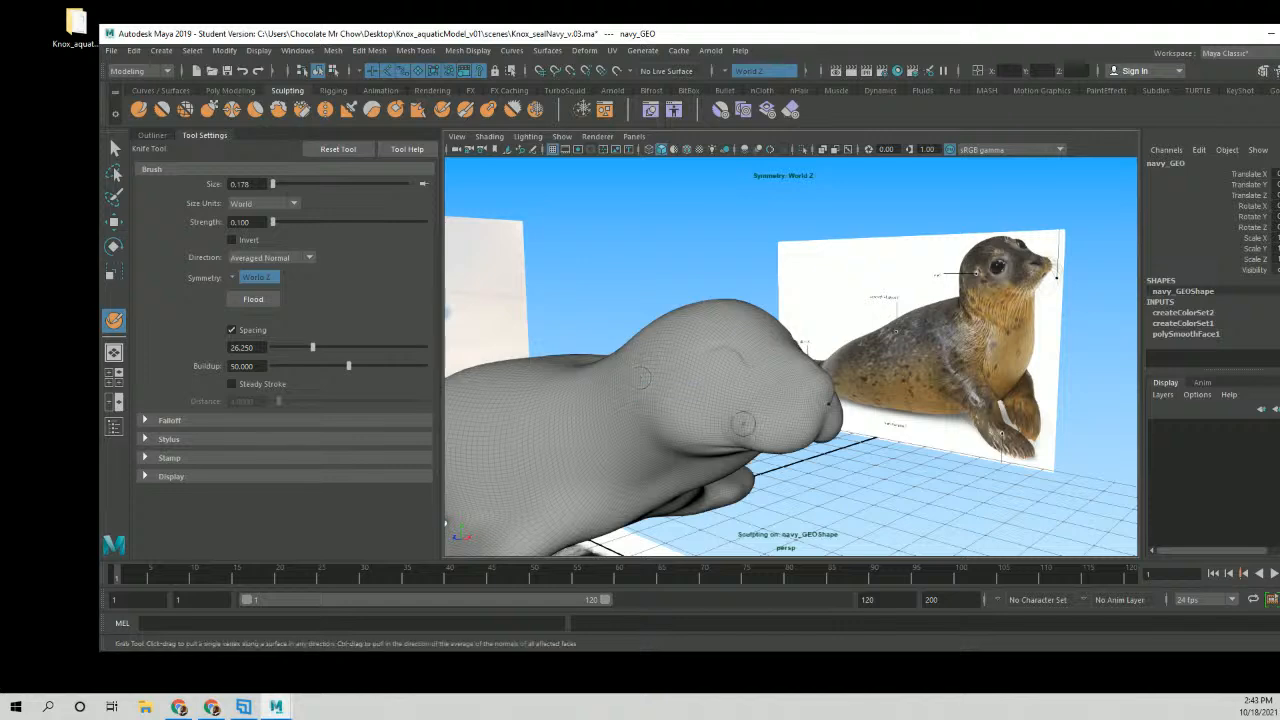
{"action": "scroll", "coordinate": [743, 423], "scroll_direction": "down", "scroll_amount": 5}
{"action": "left_click_drag", "start_coordinate": [743, 400], "coordinate": [755, 371], "text": "alt"}
{"action": "right_click", "coordinate": [751, 369]}
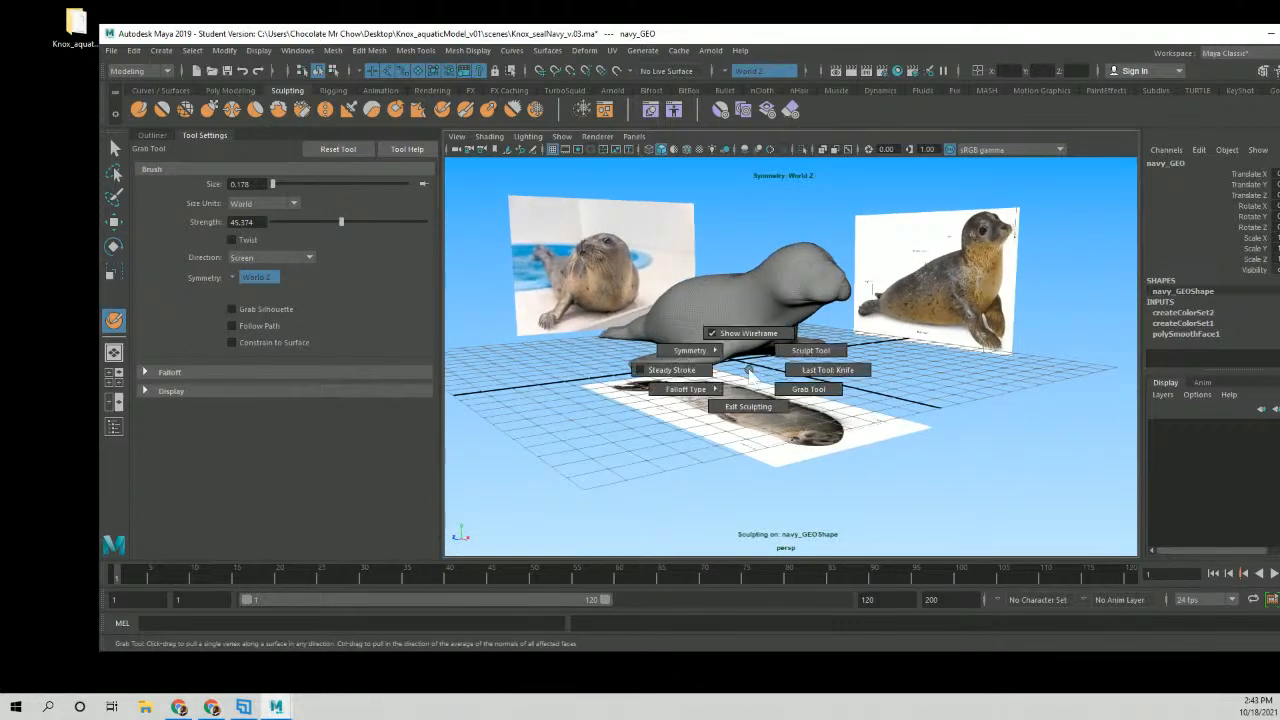
{"action": "mouse_move", "coordinate": [853, 375]}
{"action": "right_mouse_down"}
{"action": "mouse_move", "coordinate": [903, 365]}
{"action": "mouse_move", "coordinate": [853, 375]}
{"action": "right_mouse_up"}
{"action": "key", "text": "q"}
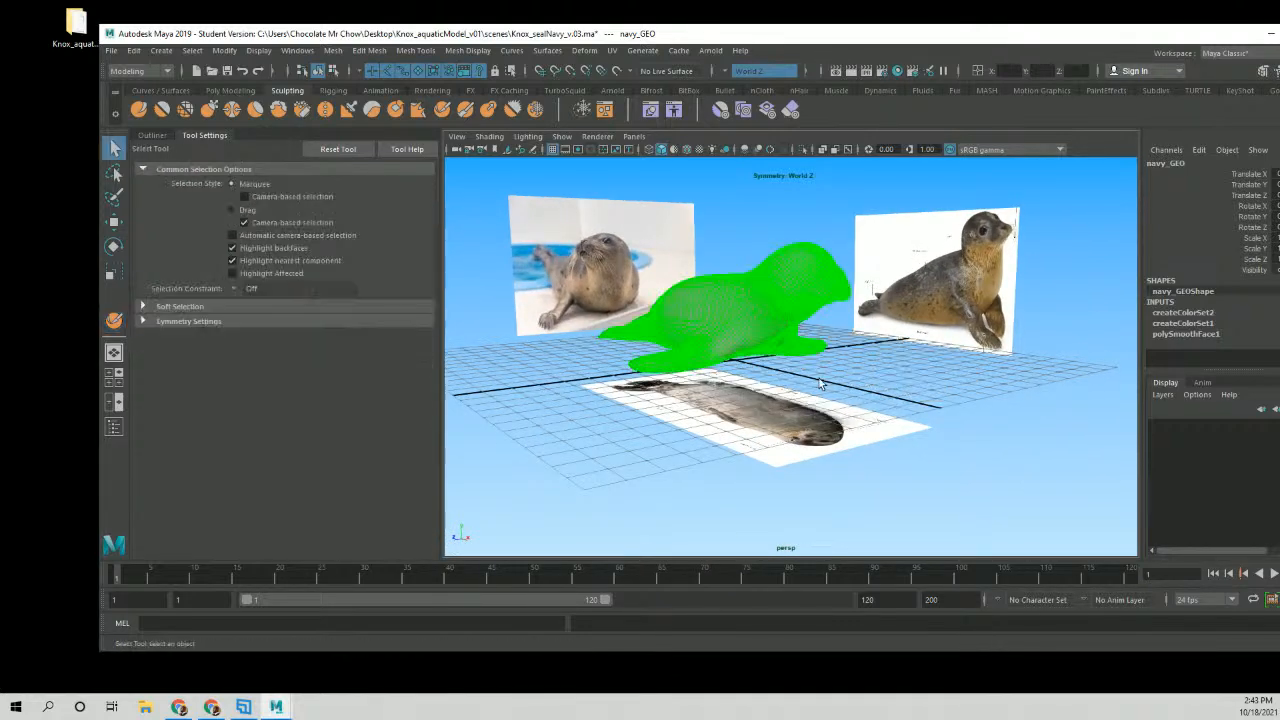
{"action": "left_click", "coordinate": [761, 377]}
{"action": "right_click_drag", "start_coordinate": [757, 376], "coordinate": [822, 378], "text": "shift"}
Move the sphere up to the seal's head and out to the side where the eye crease is.
{"action": "left_click_drag", "start_coordinate": [832, 385], "coordinate": [955, 392], "text": "alt"}
{"action": "key", "text": "w"}
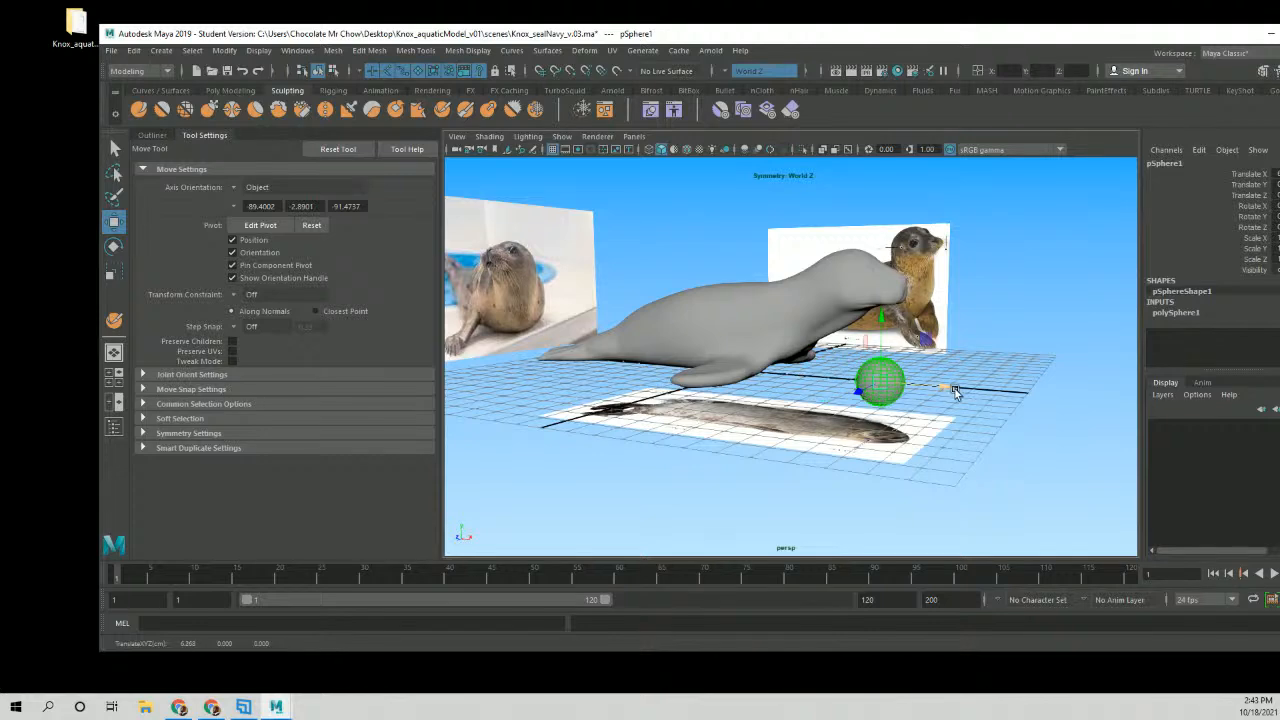
{"action": "left_click_drag", "start_coordinate": [881, 320], "coordinate": [828, 346]}
{"action": "right_click_drag", "start_coordinate": [828, 346], "coordinate": [1031, 374], "text": "alt"}
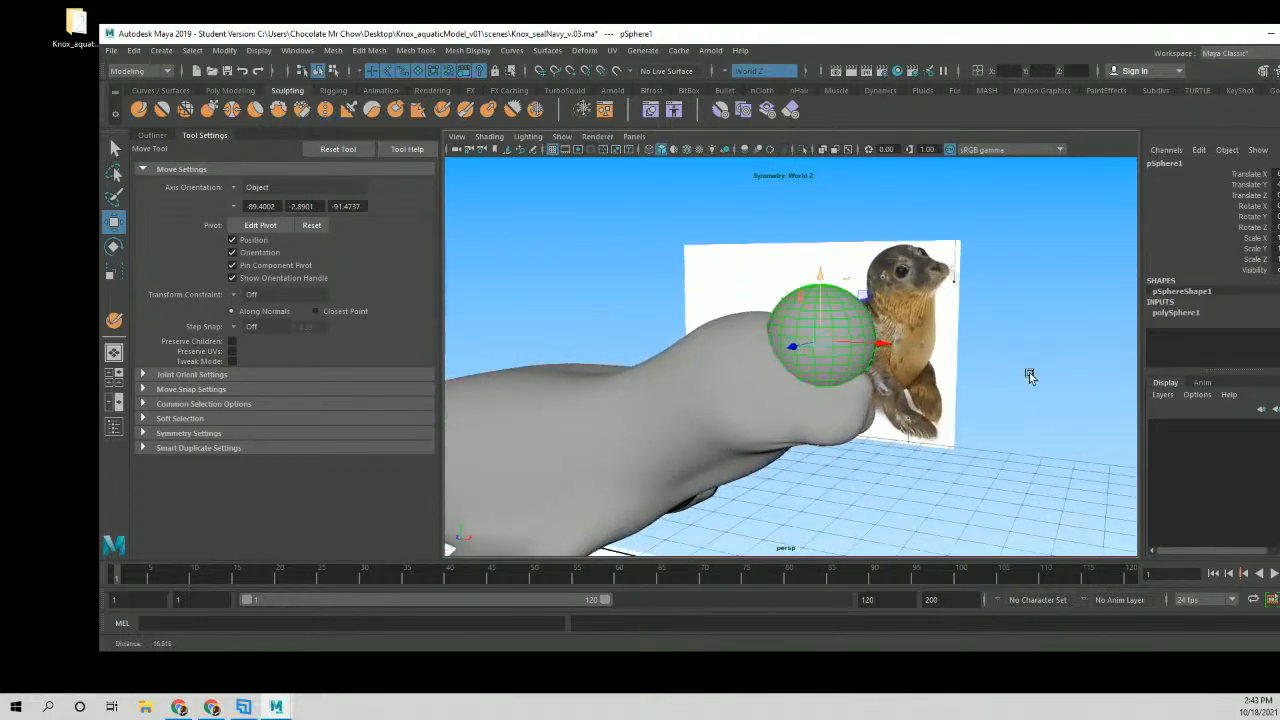
{"action": "left_click_drag", "start_coordinate": [889, 347], "coordinate": [847, 344]}
{"action": "left_click_drag", "start_coordinate": [950, 338], "coordinate": [745, 360], "text": "alt"}
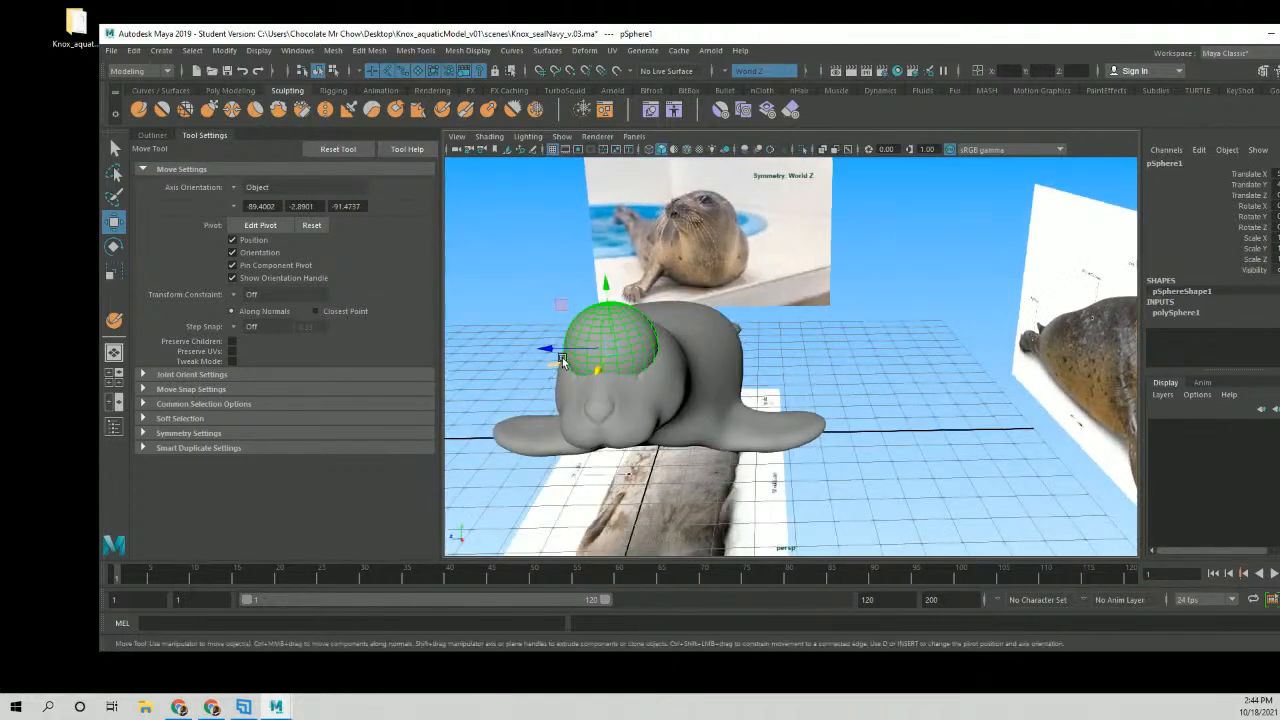
{"action": "left_click_drag", "start_coordinate": [558, 351], "coordinate": [520, 351]}
{"action": "left_click_drag", "start_coordinate": [574, 286], "coordinate": [575, 307]}
Scale the sphere down to about 0.41 and fit it into the eye crease on the side of the head.
{"action": "left_click_drag", "start_coordinate": [584, 307], "coordinate": [694, 298], "text": "alt"}
{"action": "right_click_drag", "start_coordinate": [694, 298], "coordinate": [827, 333], "text": "alt"}
{"action": "left_click_drag", "start_coordinate": [748, 332], "coordinate": [796, 331], "text": "alt"}
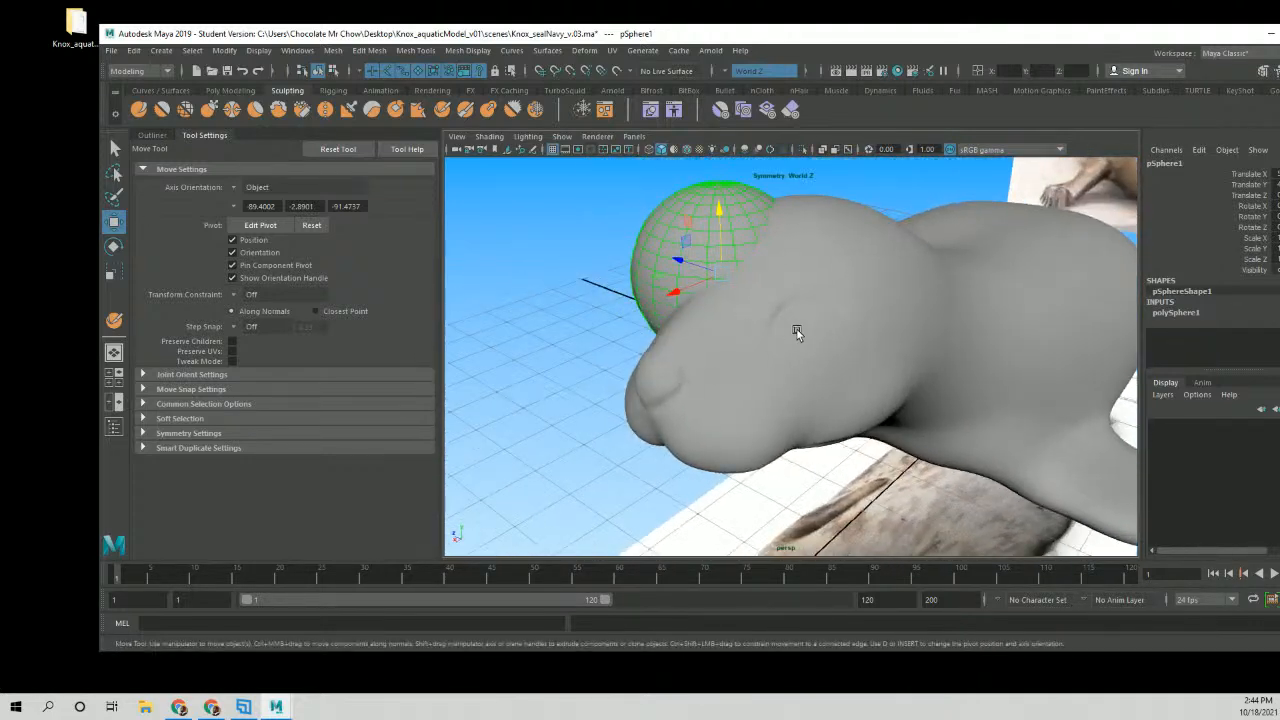
{"action": "left_click_drag", "start_coordinate": [712, 320], "coordinate": [717, 354], "text": "alt"}
{"action": "key", "text": "r"}
{"action": "key", "text": "w"}
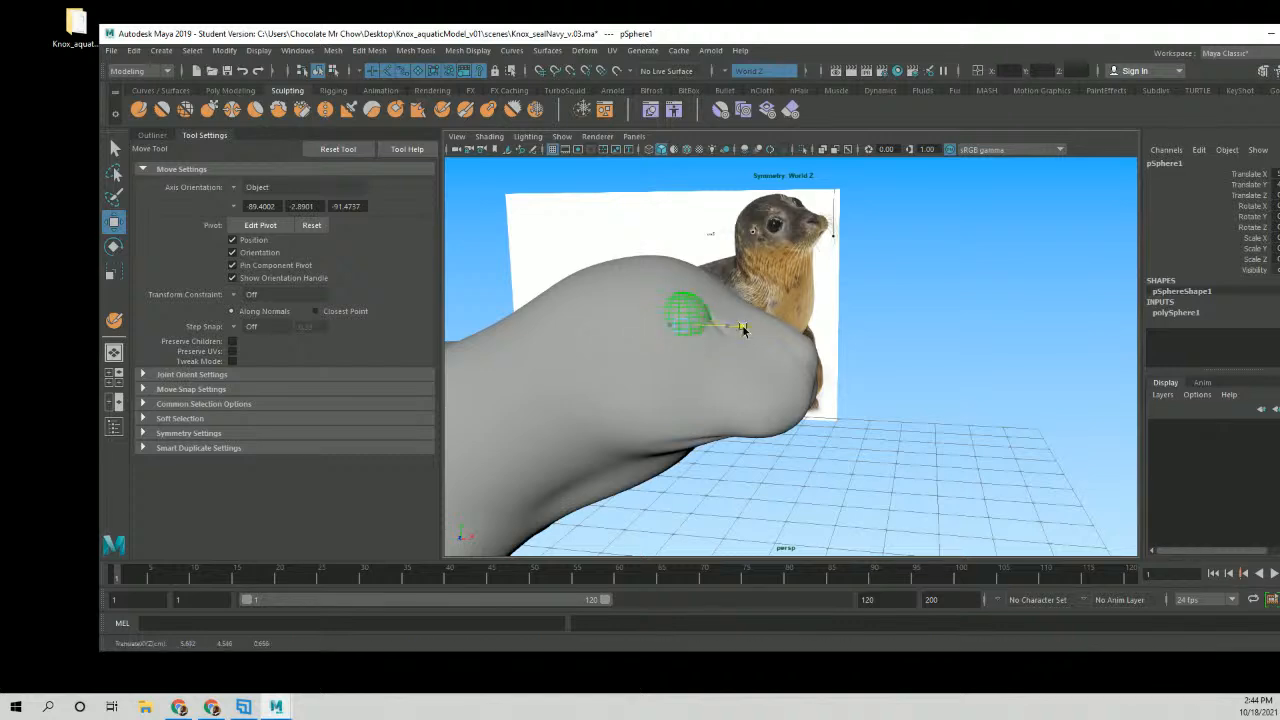
{"action": "left_click_drag", "start_coordinate": [691, 257], "coordinate": [695, 271]}
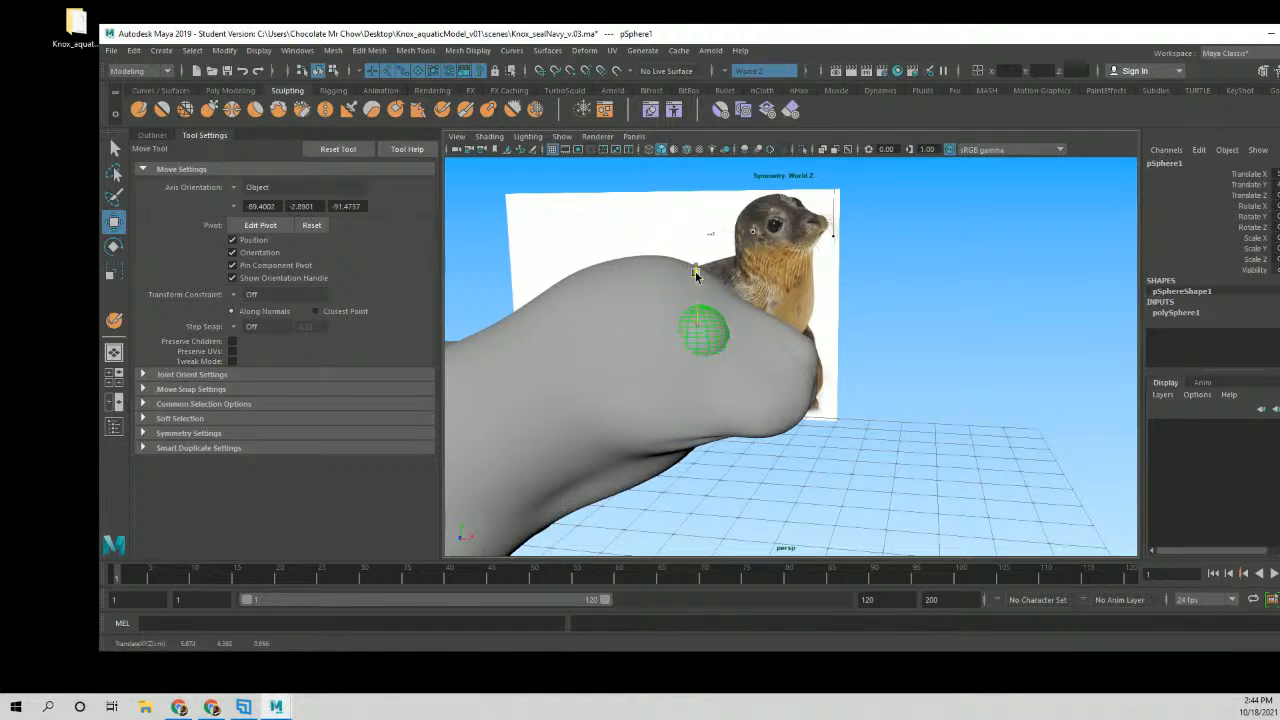
{"action": "left_click_drag", "start_coordinate": [712, 319], "coordinate": [666, 316], "text": "alt"}
{"action": "right_click_drag", "start_coordinate": [666, 316], "coordinate": [772, 305], "text": "alt"}
{"action": "left_click_drag", "start_coordinate": [772, 305], "coordinate": [785, 336], "text": "alt"}
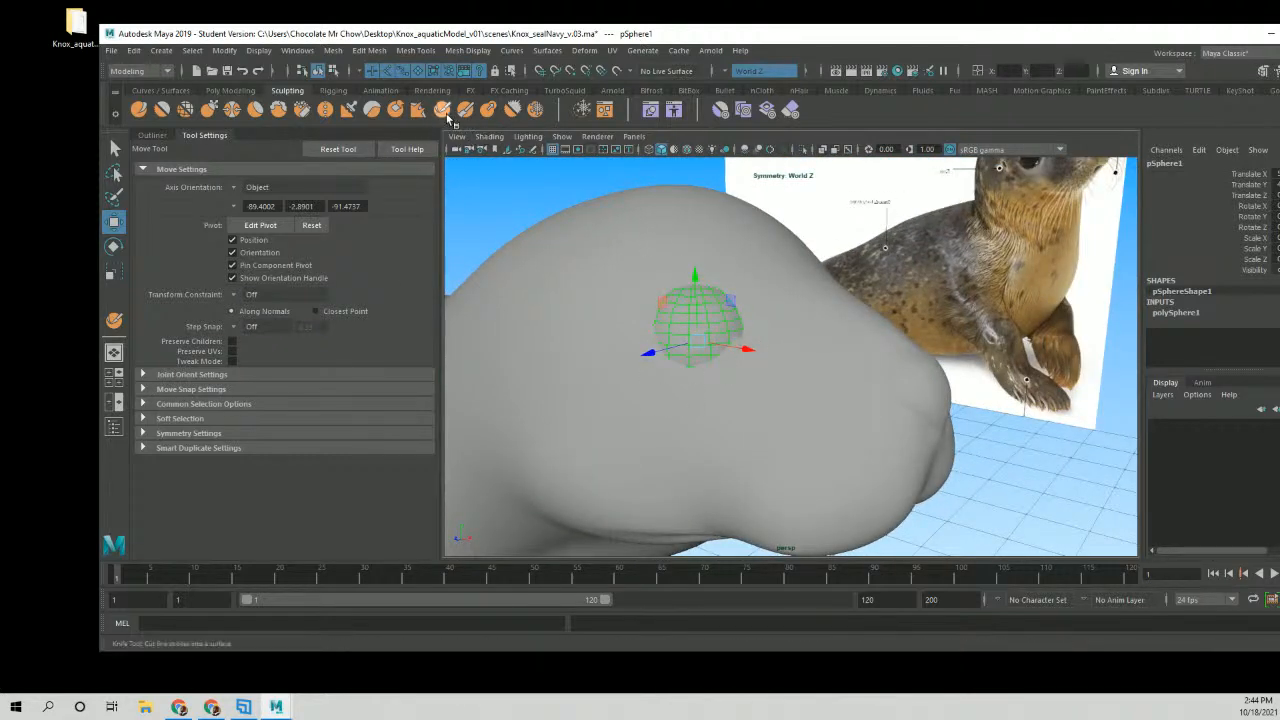
Carve the head surface around the eyeball with the Knife tool, and save the scene as version v.04.
{"action": "left_click", "coordinate": [665, 224]}
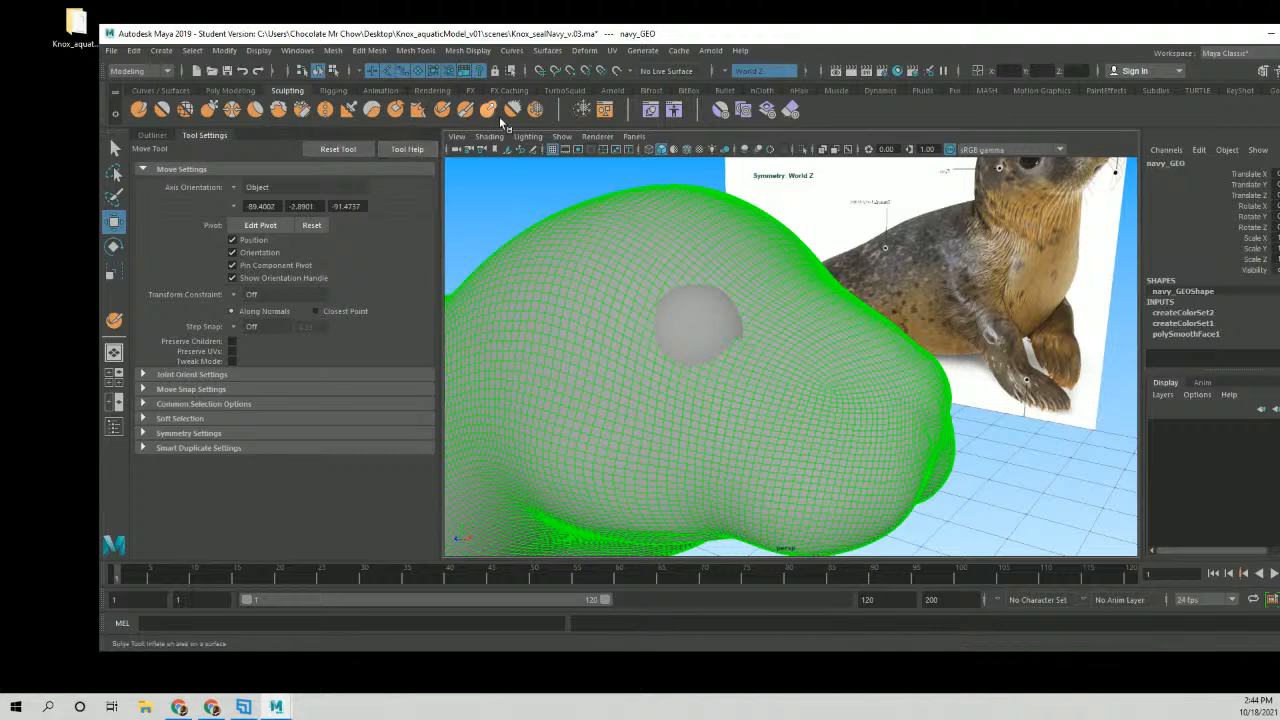
{"action": "left_click", "coordinate": [444, 111]}
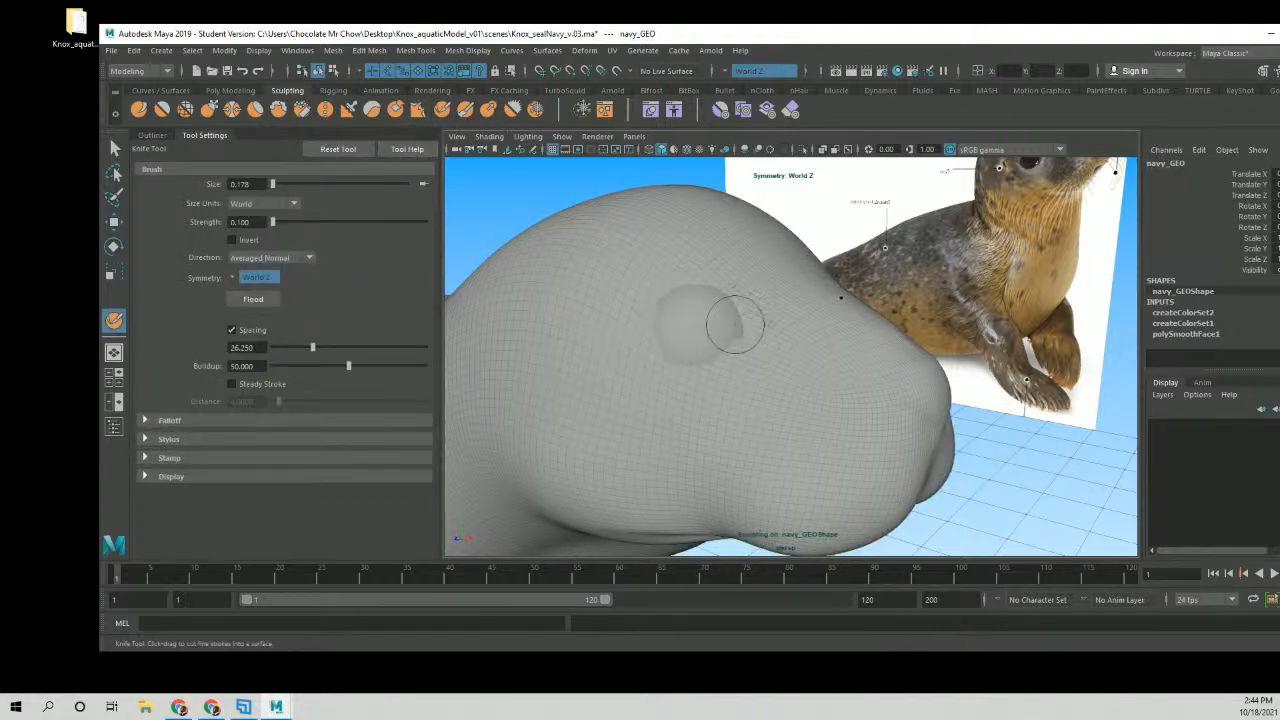
{"action": "middle_click_drag", "start_coordinate": [737, 323], "coordinate": [738, 306], "text": "alt"}
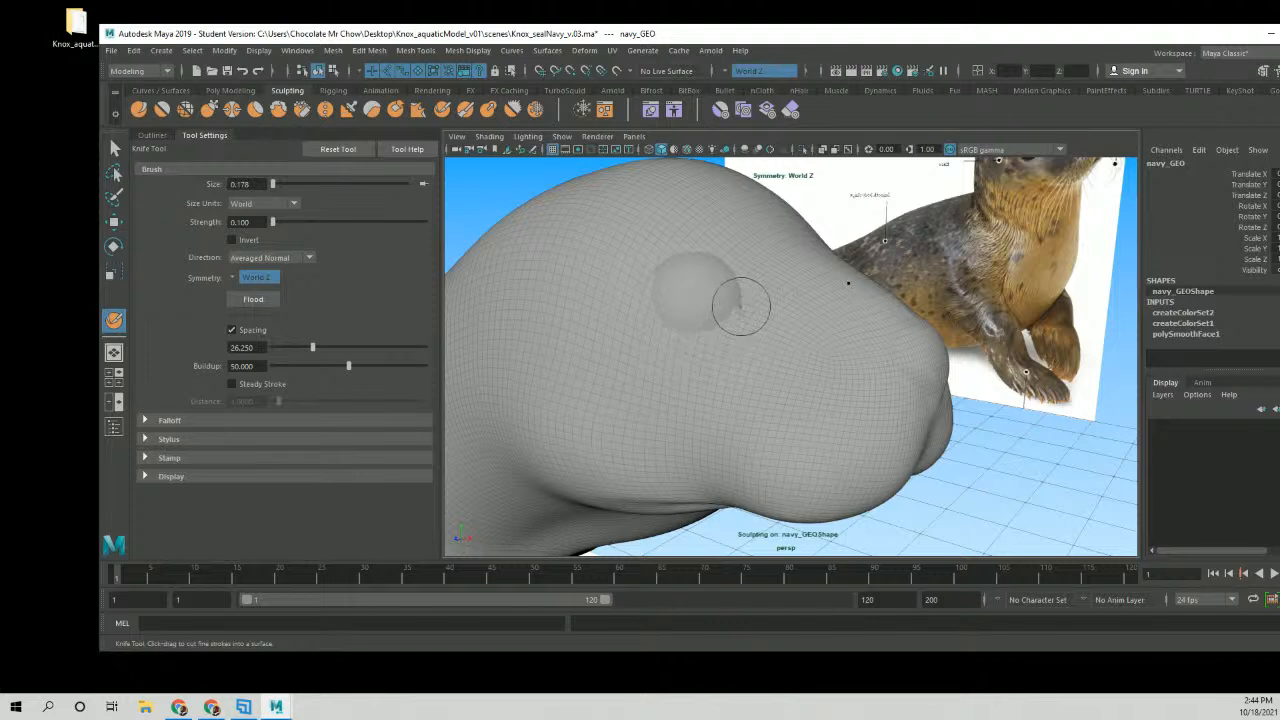
{"action": "left_click_drag", "start_coordinate": [722, 323], "coordinate": [695, 332]}
{"action": "mouse_move", "coordinate": [659, 325]}
{"action": "left_mouse_down"}
{"action": "mouse_move", "coordinate": [627, 315]}
{"action": "mouse_move", "coordinate": [714, 329]}
{"action": "mouse_move", "coordinate": [645, 343]}
{"action": "left_mouse_up"}
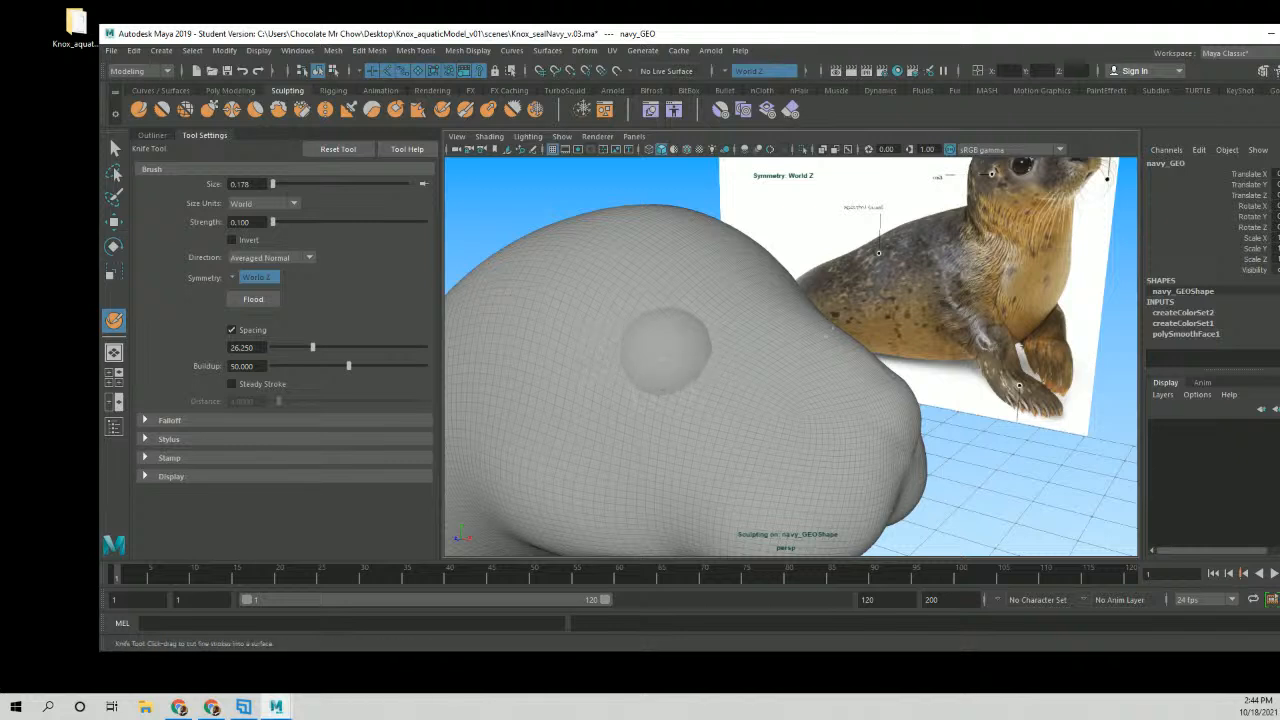
{"action": "left_click_drag", "start_coordinate": [726, 320], "coordinate": [690, 370], "text": "alt"}
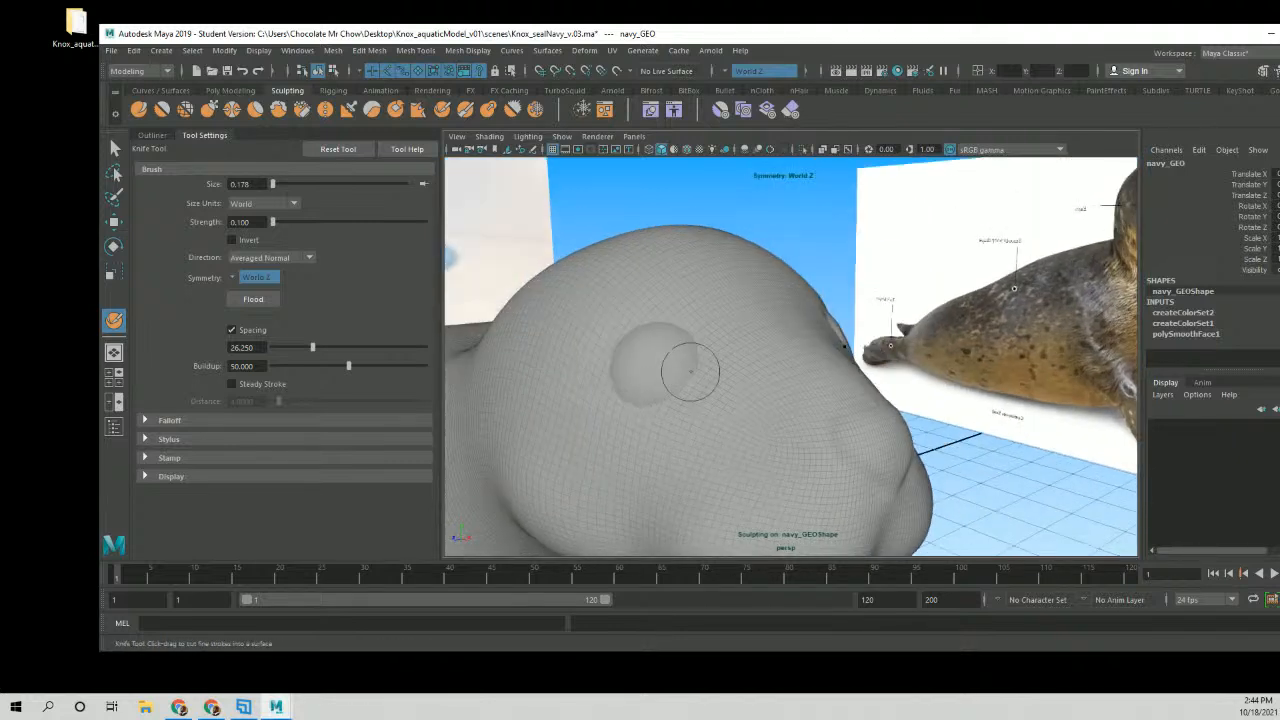
{"action": "left_click", "coordinate": [700, 355]}
{"action": "key", "text": "ctrl+s"}
{"action": "key", "text": "Return"}
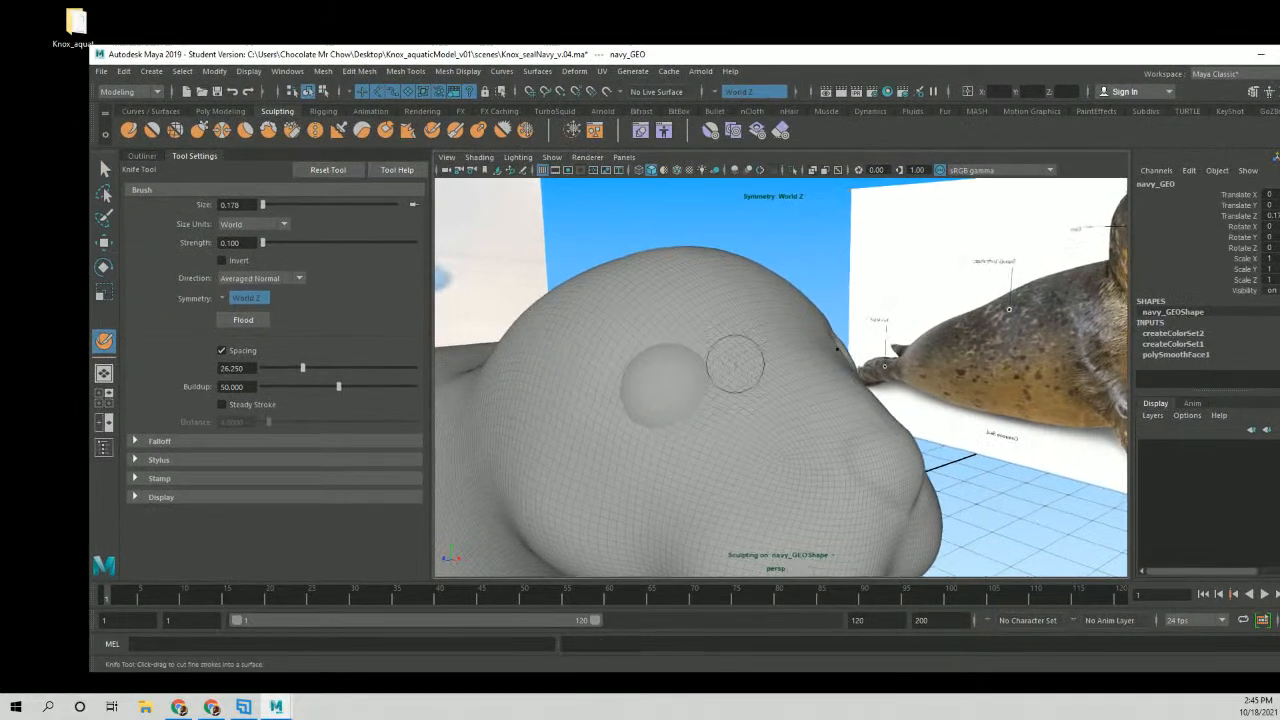
Examine the carved eye area and the whole seal from several angles against the reference images.
{"action": "left_click_drag", "start_coordinate": [663, 356], "coordinate": [680, 361], "text": "alt"}
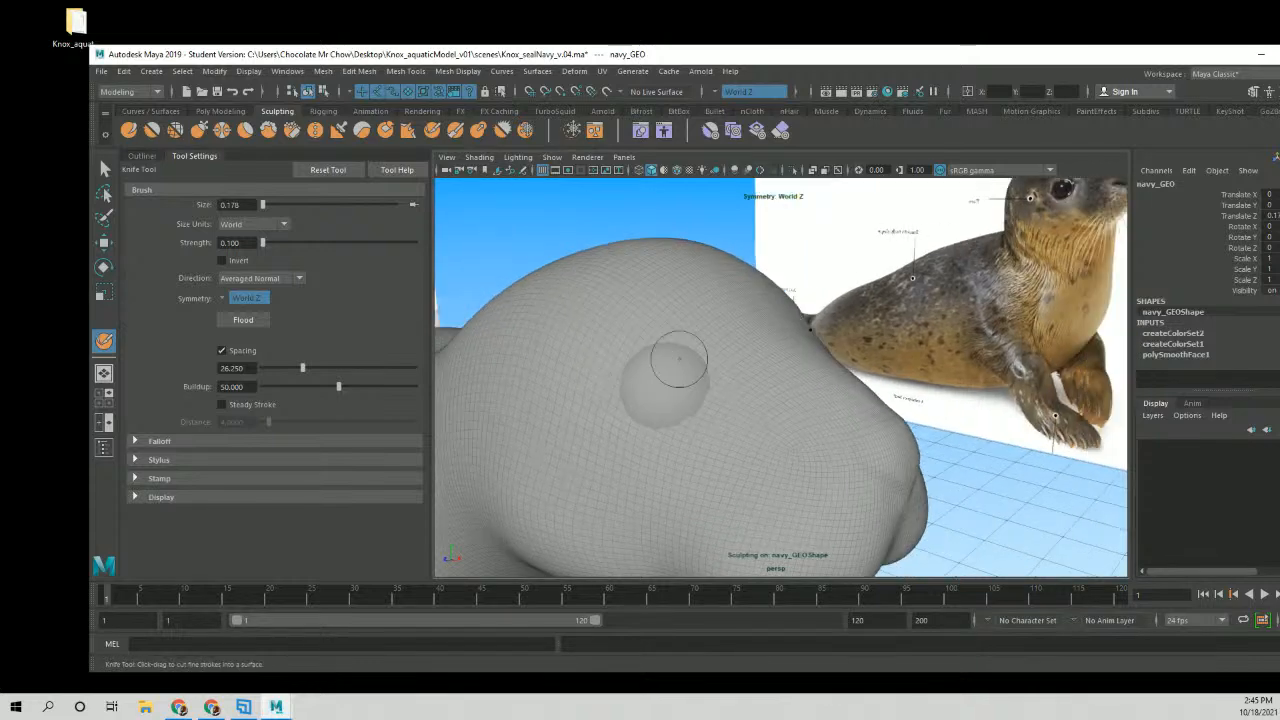
{"action": "middle_click_drag", "start_coordinate": [733, 346], "coordinate": [732, 364], "text": "alt"}
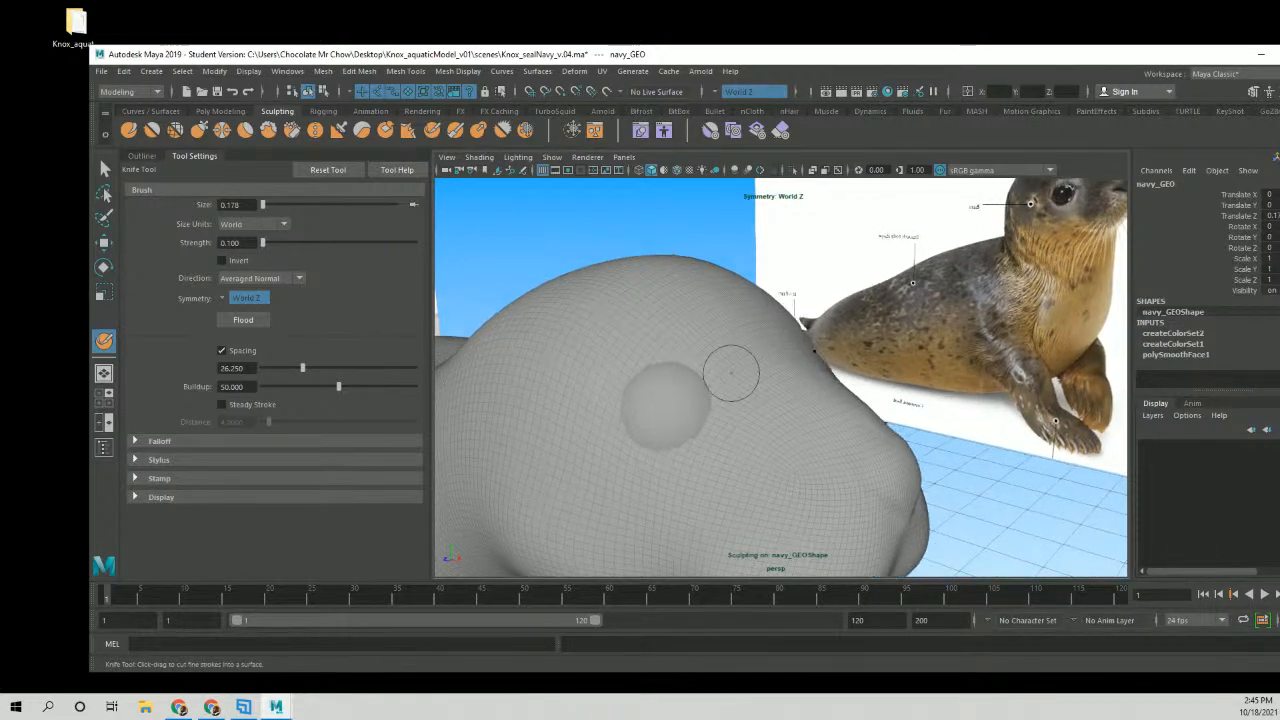
{"action": "right_click_drag", "start_coordinate": [778, 344], "coordinate": [752, 342], "text": "alt"}
{"action": "mouse_move", "coordinate": [752, 342]}
{"action": "left_mouse_down", "text": "alt"}
{"action": "mouse_move", "coordinate": [657, 361]}
{"action": "mouse_move", "coordinate": [788, 377]}
{"action": "left_mouse_up", "text": "alt"}
{"action": "right_click_drag", "start_coordinate": [788, 377], "coordinate": [738, 362], "text": "alt"}
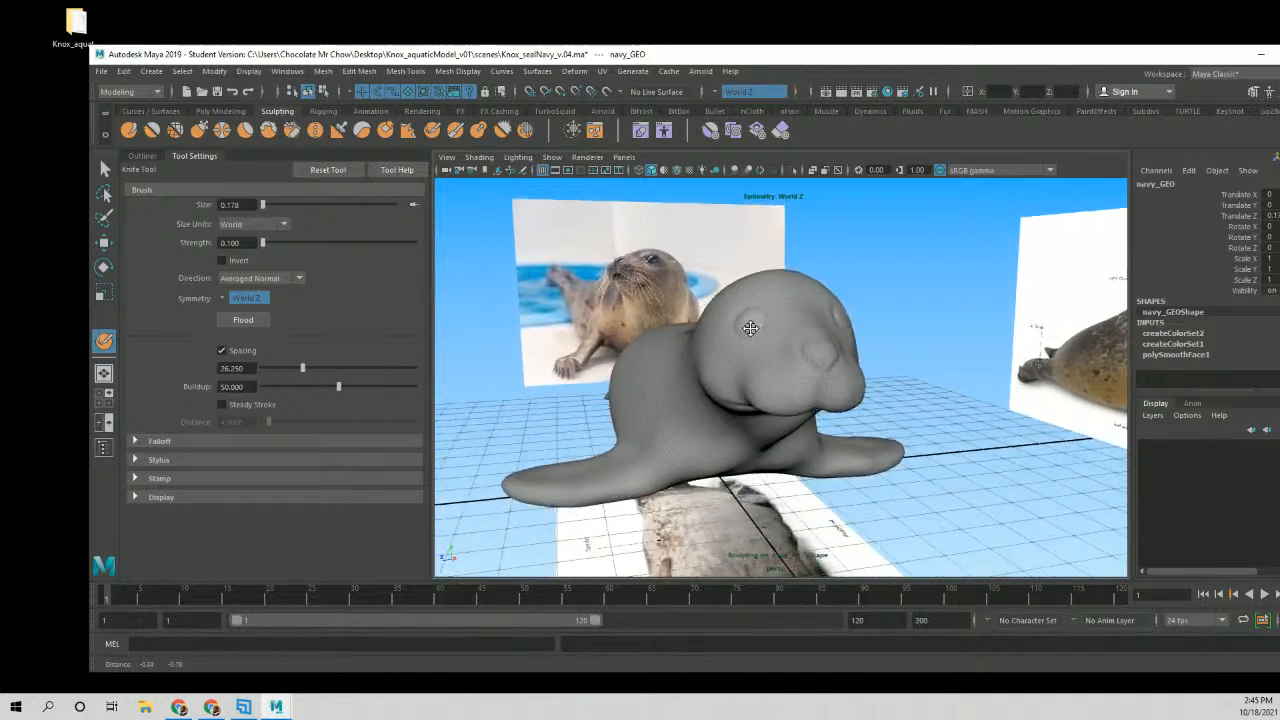
{"action": "mouse_move", "coordinate": [738, 362]}
{"action": "left_mouse_down", "text": "alt"}
{"action": "mouse_move", "coordinate": [771, 355]}
{"action": "mouse_move", "coordinate": [727, 393]}
{"action": "left_mouse_up", "text": "alt"}
{"action": "mouse_move", "coordinate": [727, 393]}
{"action": "middle_mouse_down", "text": "alt"}
{"action": "mouse_move", "coordinate": [751, 408]}
{"action": "mouse_move", "coordinate": [709, 405]}
{"action": "middle_mouse_up", "text": "alt"}
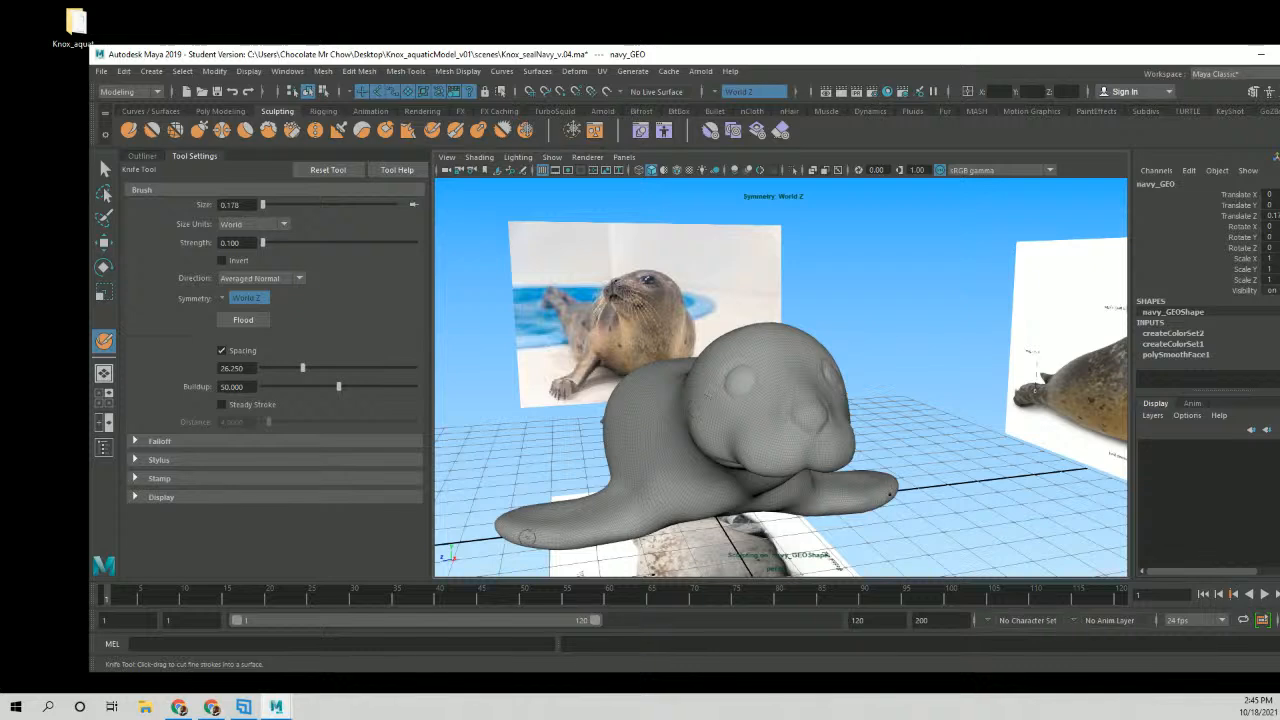
{"action": "mouse_move", "coordinate": [766, 375]}
{"action": "left_mouse_down", "text": "alt"}
{"action": "mouse_move", "coordinate": [738, 371]}
{"action": "mouse_move", "coordinate": [768, 386]}
{"action": "left_mouse_up", "text": "alt"}
Select the eye sphere and freeze its transformations.
{"action": "key", "text": "w"}
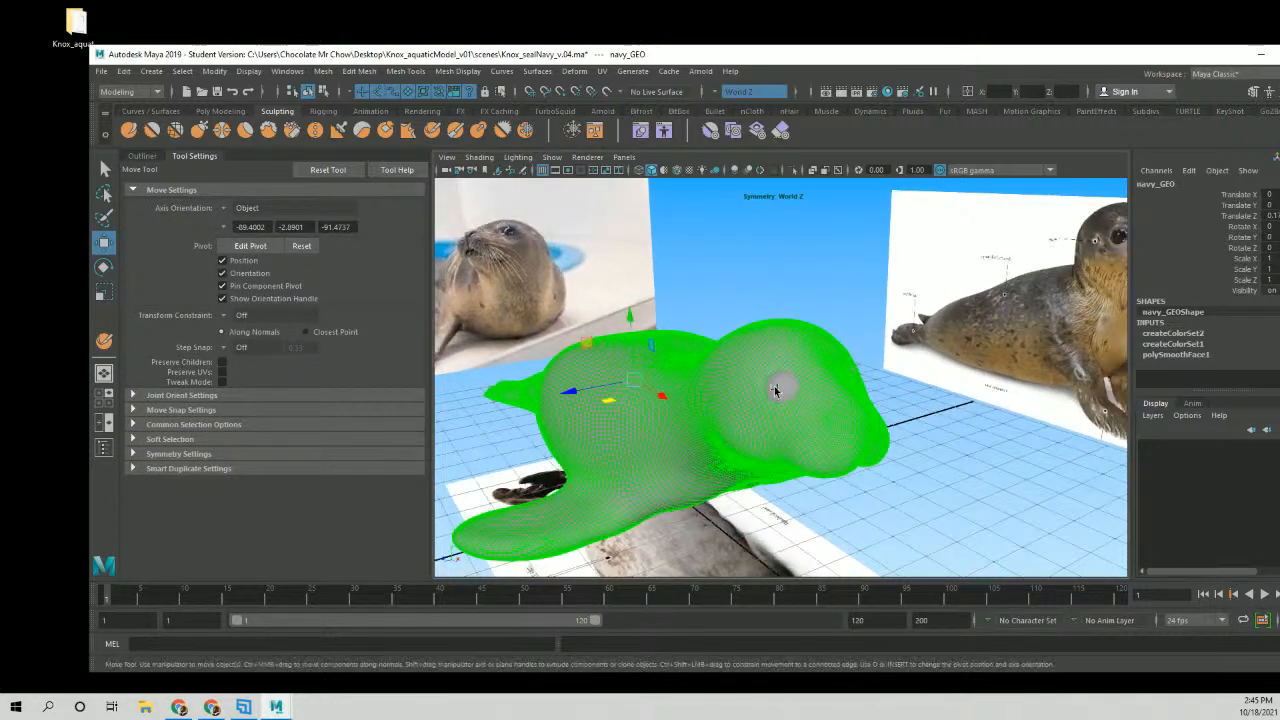
{"action": "left_click", "coordinate": [771, 392]}
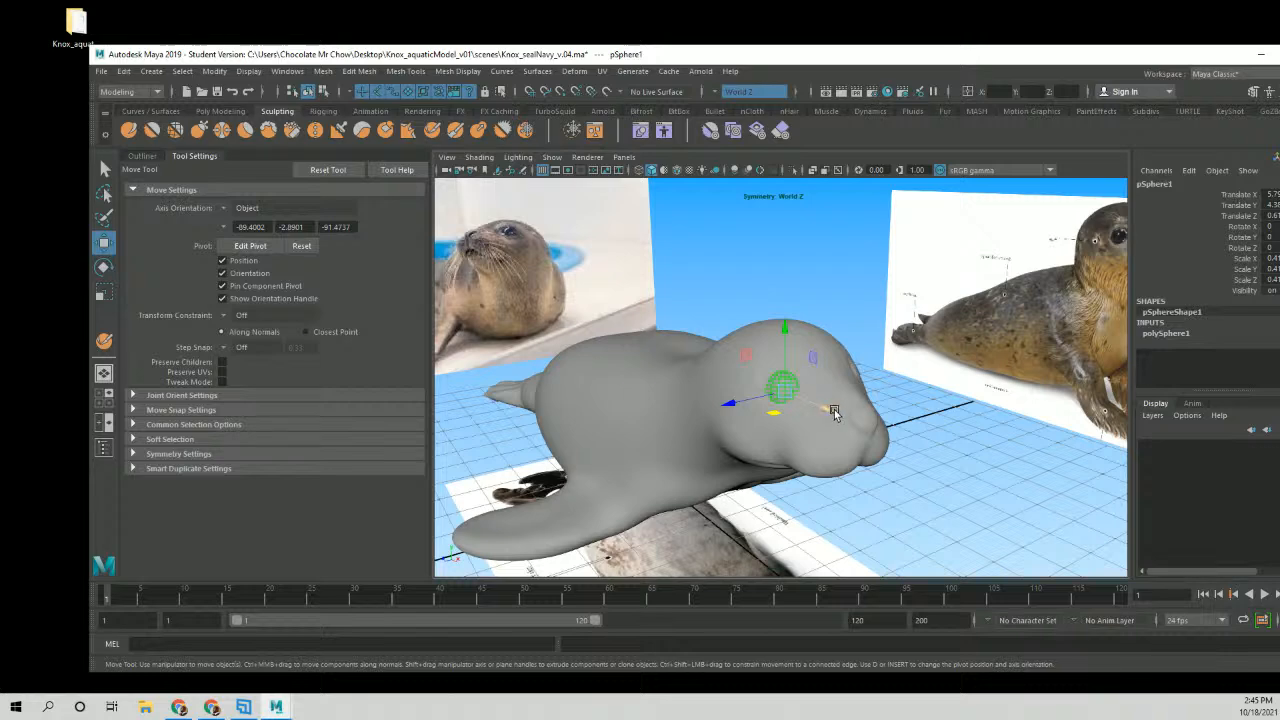
{"action": "scroll", "coordinate": [773, 427], "scroll_direction": "down", "scroll_amount": 3}
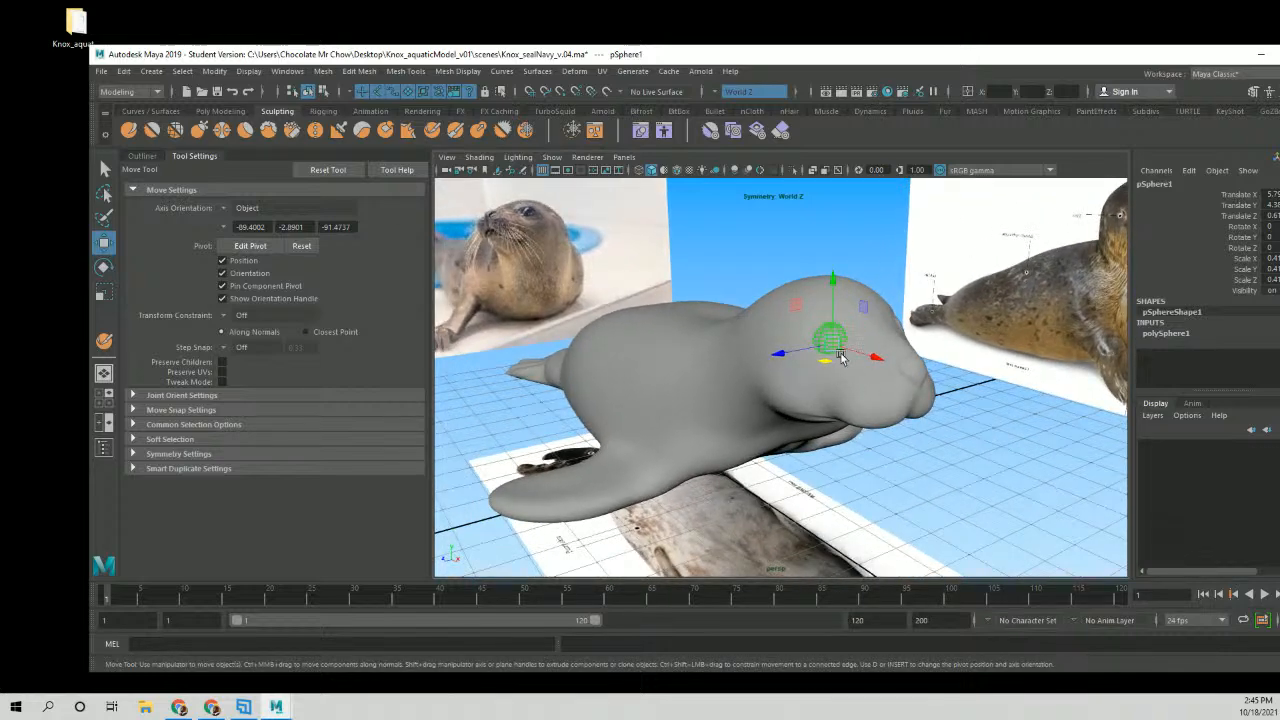
{"action": "scroll", "coordinate": [745, 432], "scroll_direction": "down", "scroll_amount": 2}
{"action": "left_click_drag", "start_coordinate": [805, 425], "coordinate": [746, 346], "text": "alt"}
{"action": "scroll", "coordinate": [799, 412], "scroll_direction": "up", "scroll_amount": 3}
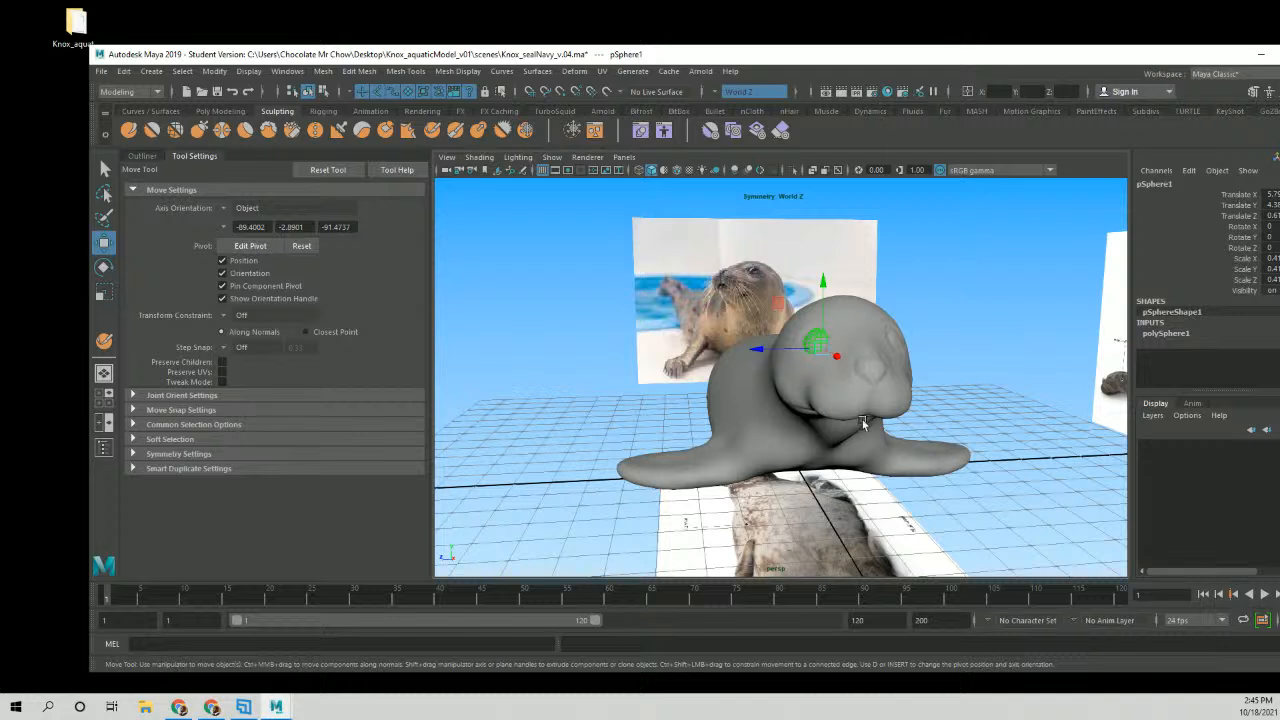
{"action": "left_click", "coordinate": [220, 72]}
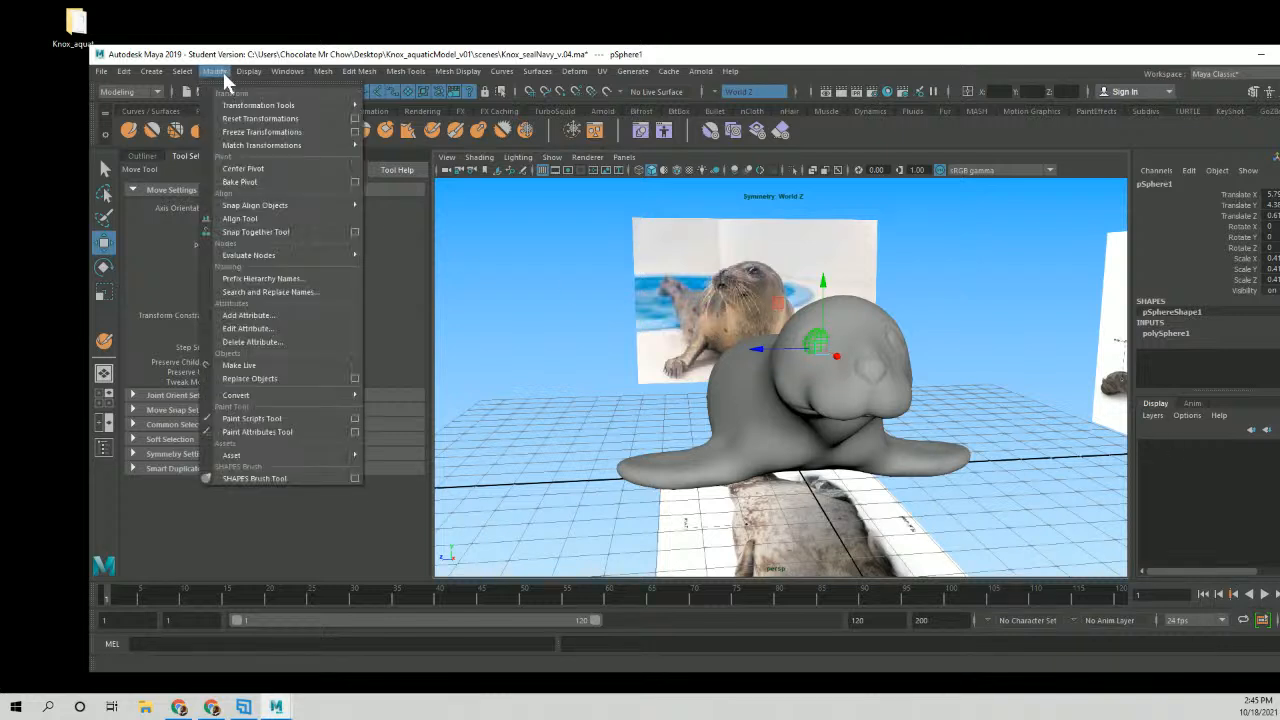
{"action": "left_click", "coordinate": [274, 134]}
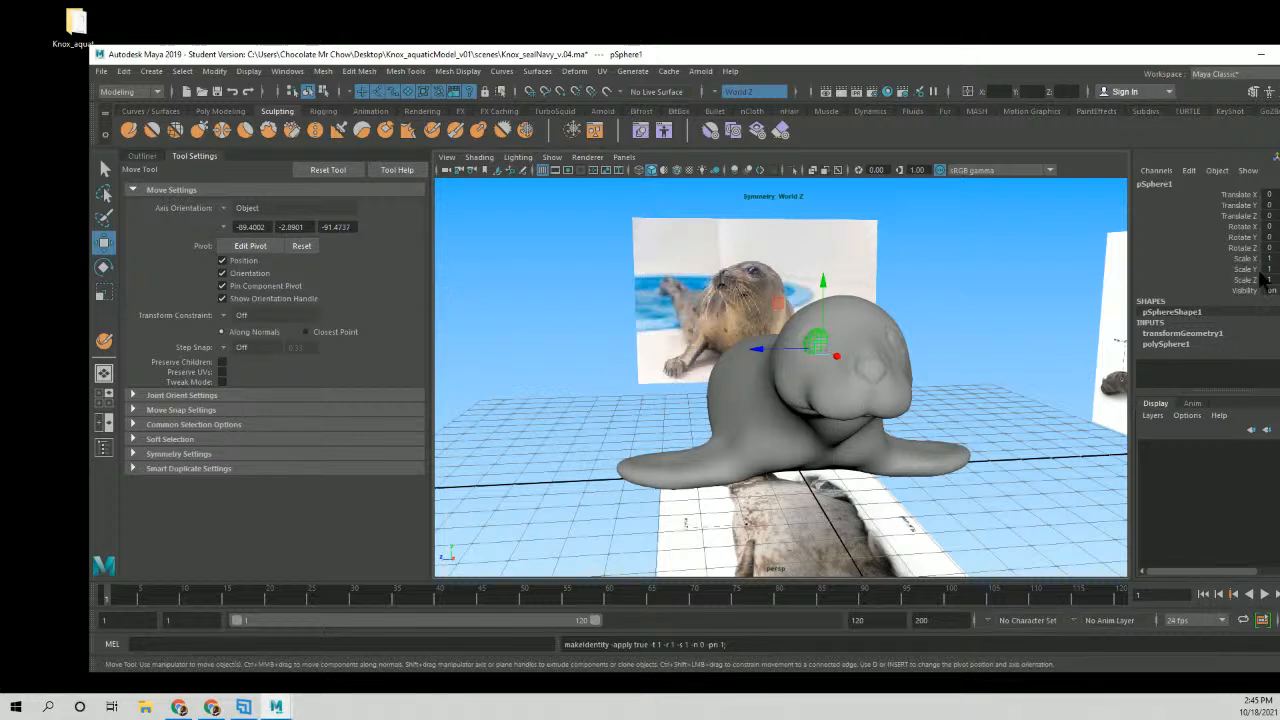
Rename the eye sphere eye_R_GEO.
{"action": "left_click_drag", "start_coordinate": [1093, 57], "coordinate": [996, 60]}
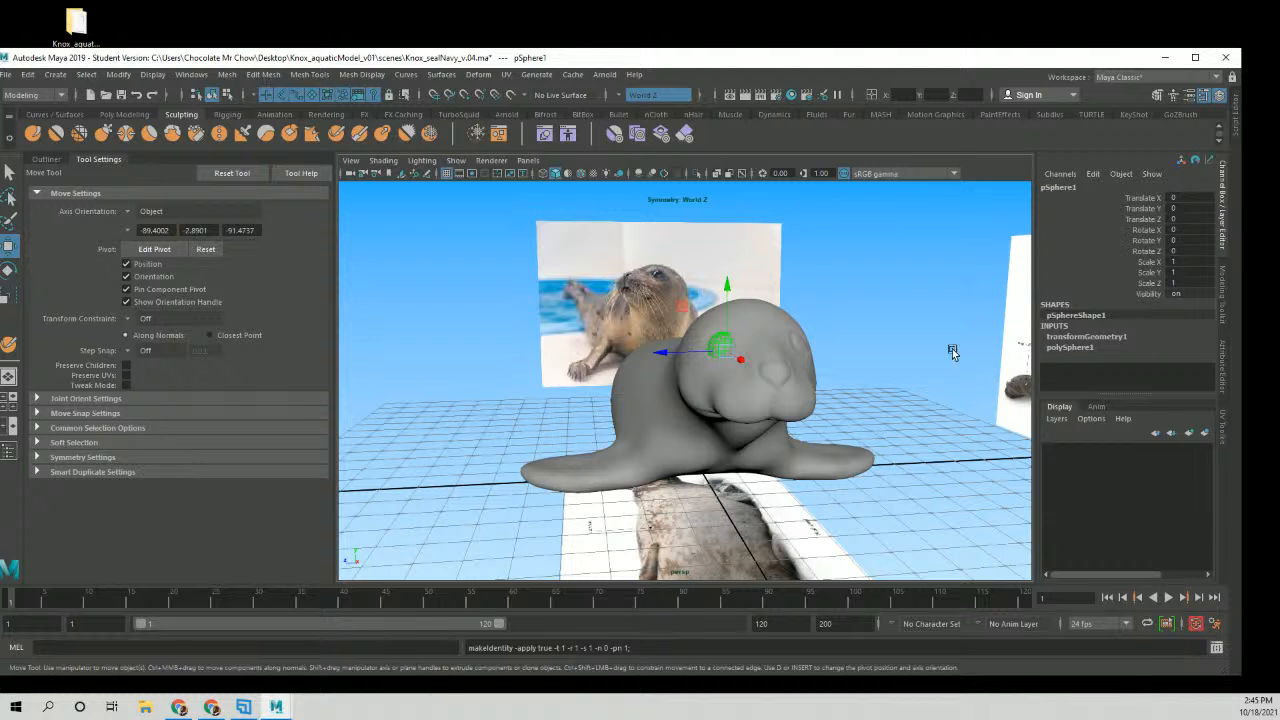
{"action": "double_click", "coordinate": [1060, 187]}
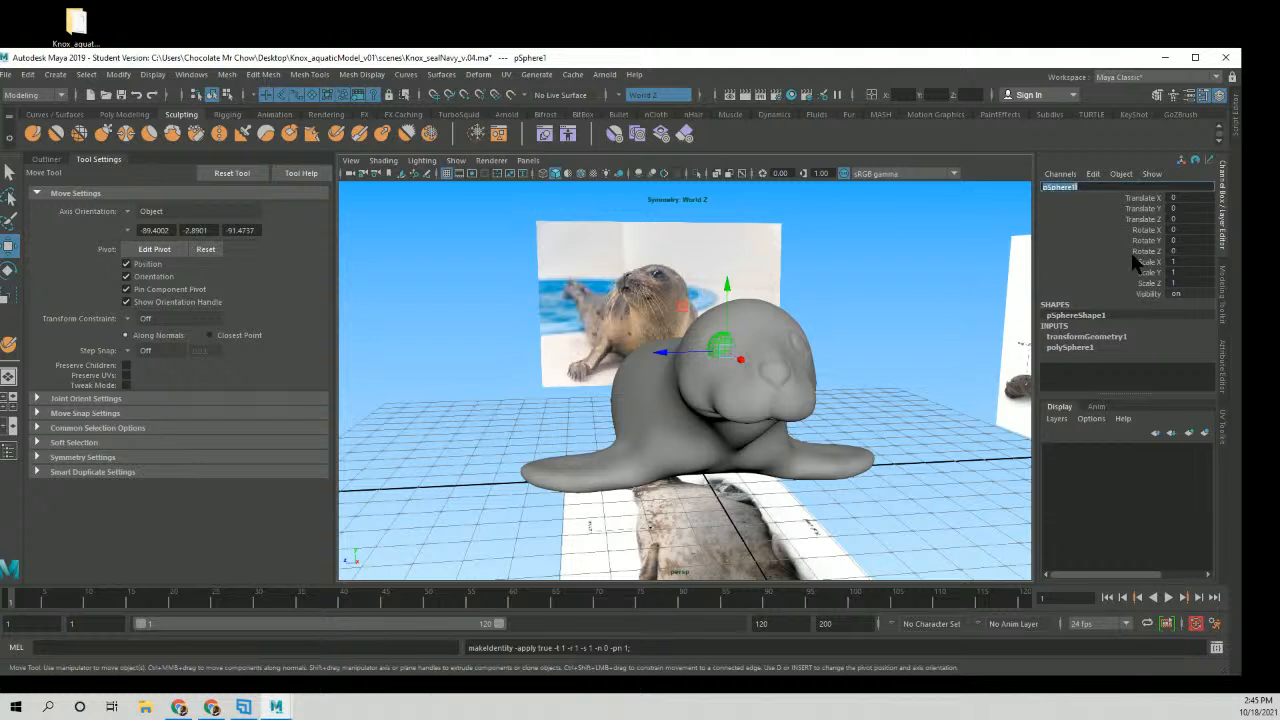
{"action": "type", "text": "eye_R_GEO"}
{"action": "key", "text": "Return"}
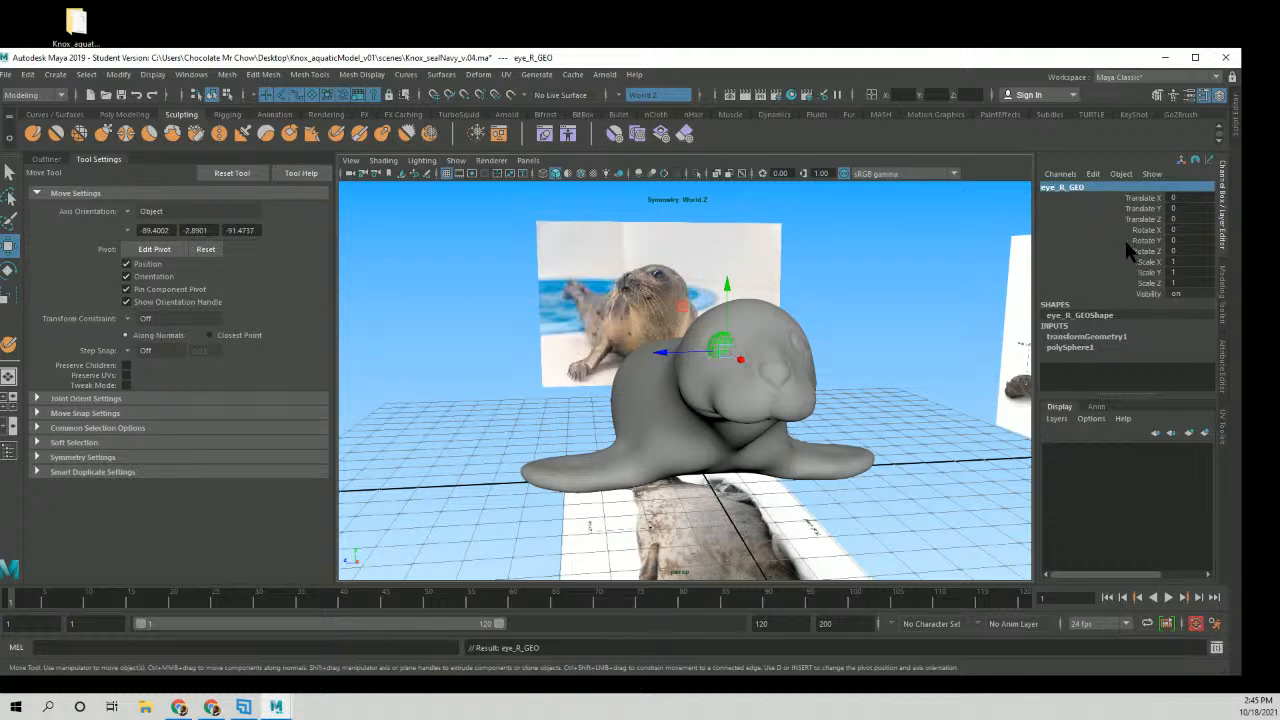
Duplicate the right eye sphere and put the copy in its own group.
{"action": "left_click_drag", "start_coordinate": [819, 362], "coordinate": [771, 359], "text": "alt"}
{"action": "right_click_drag", "start_coordinate": [771, 359], "coordinate": [759, 324], "text": "alt"}
{"action": "left_click_drag", "start_coordinate": [759, 324], "coordinate": [677, 313], "text": "alt"}
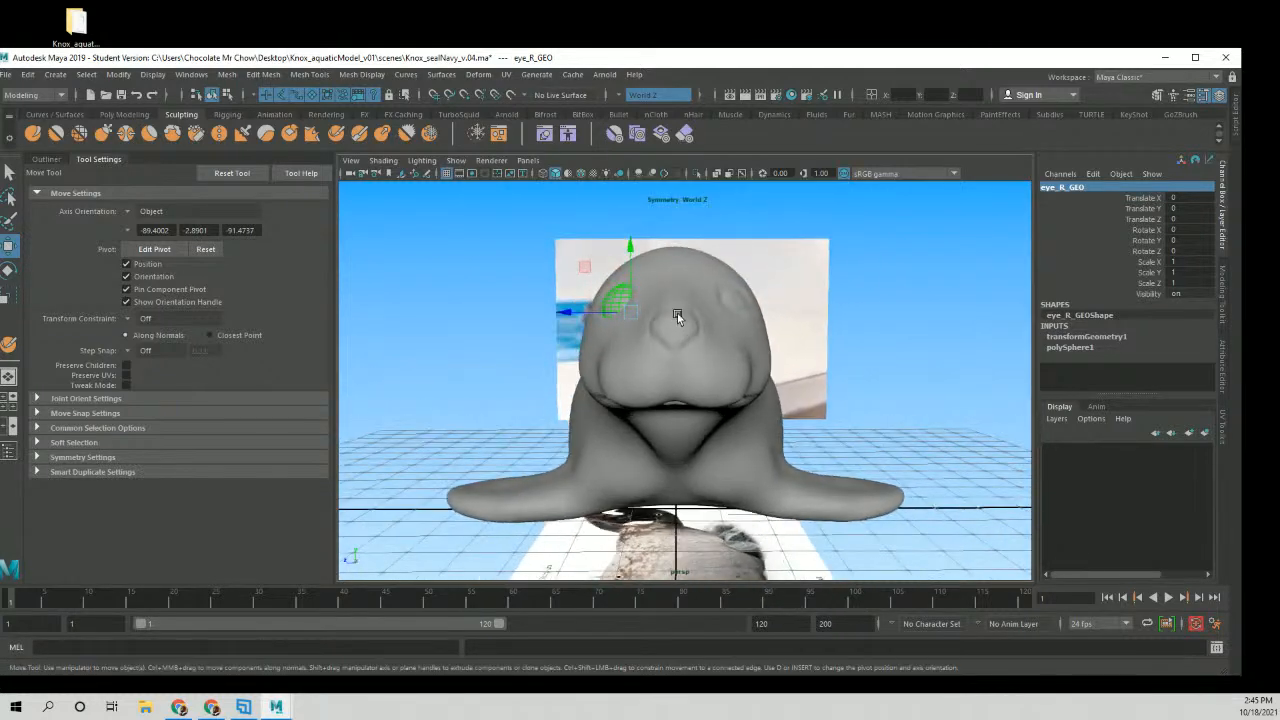
{"action": "left_click_drag", "start_coordinate": [736, 375], "coordinate": [767, 370], "text": "alt"}
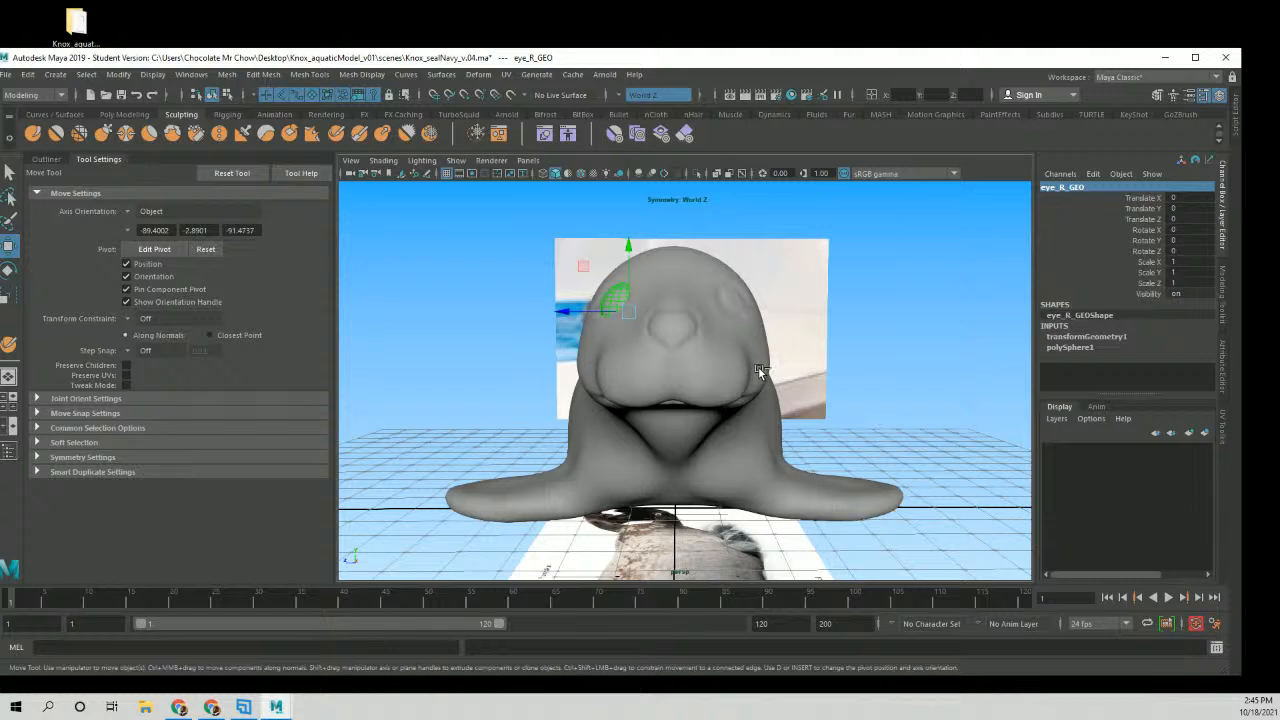
{"action": "key", "text": "ctrl+d"}
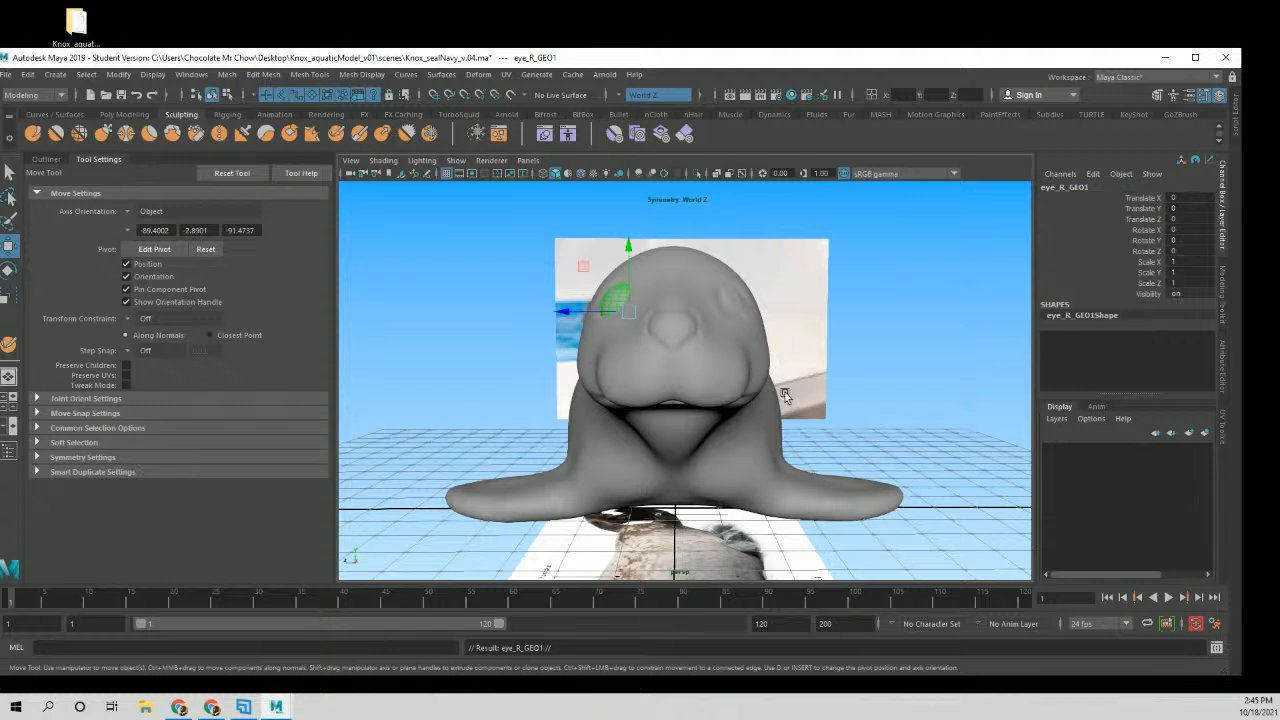
{"action": "key", "text": "ctrl+g"}
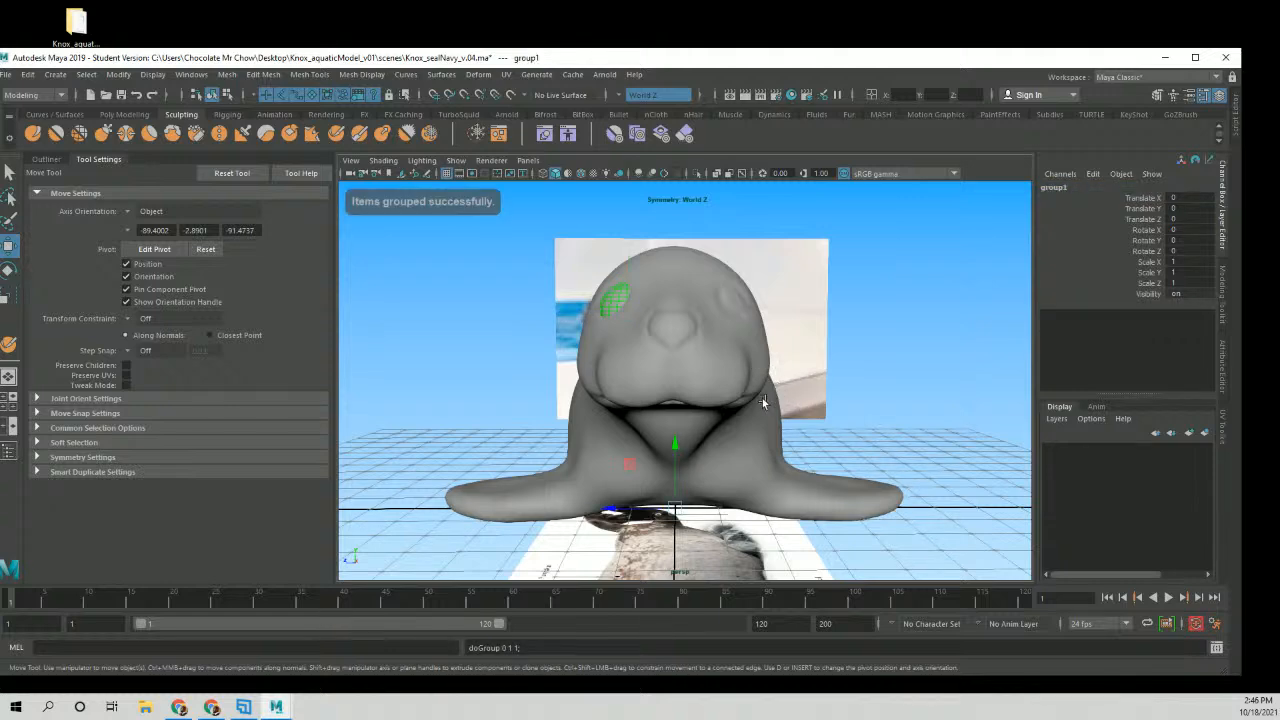
Mirror the grouped eye copy to the opposite side of the head by setting the group's Scale Z to -1.
{"action": "middle_click_drag", "start_coordinate": [811, 400], "coordinate": [813, 398], "text": "alt"}
{"action": "left_click_drag", "start_coordinate": [813, 400], "coordinate": [948, 368], "text": "alt"}
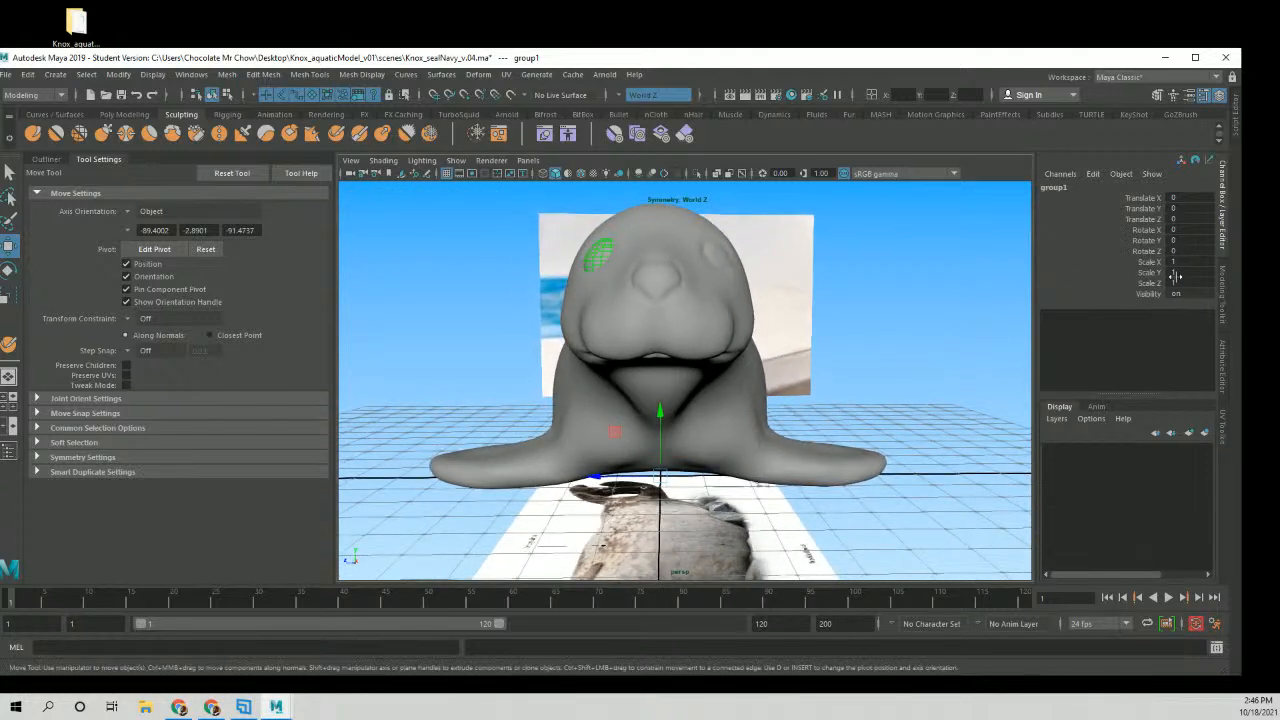
{"action": "left_click", "coordinate": [1176, 283]}
{"action": "key", "text": "Return"}
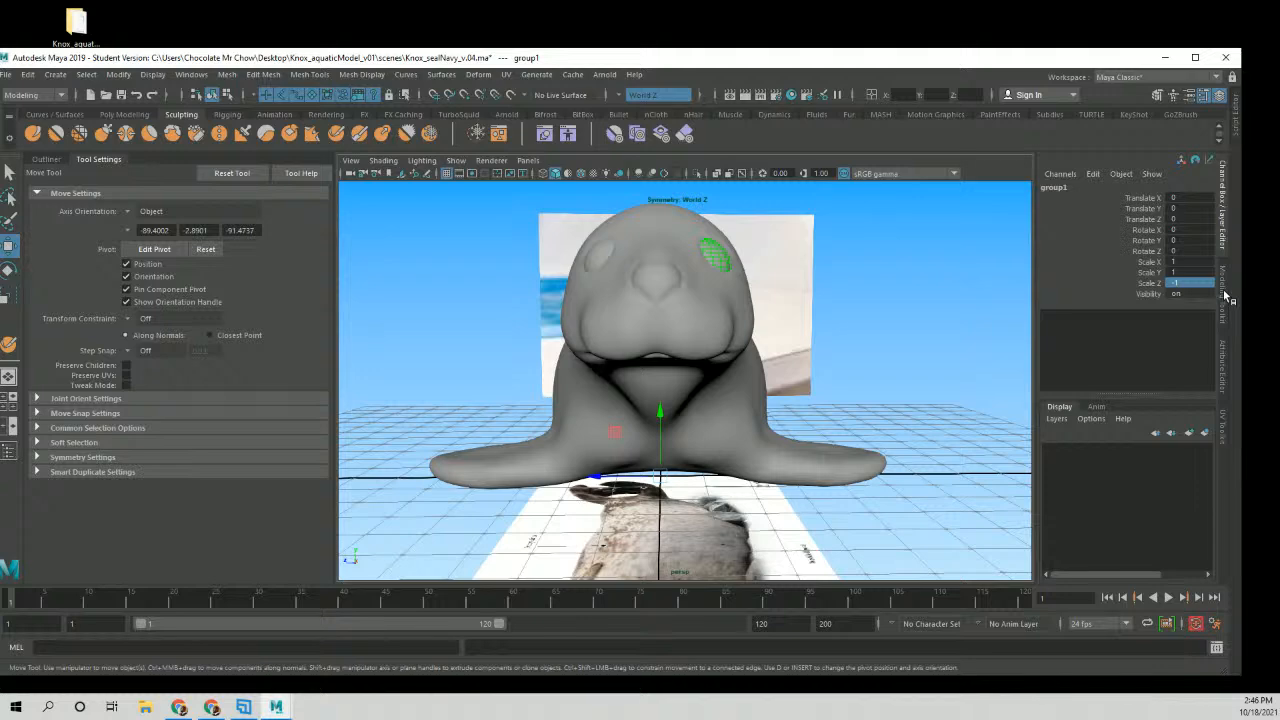
Inspect the right eyeball sphere and its mirrored copy on the seal's head from several angles.
{"action": "left_click_drag", "start_coordinate": [886, 354], "coordinate": [885, 281], "text": "alt"}
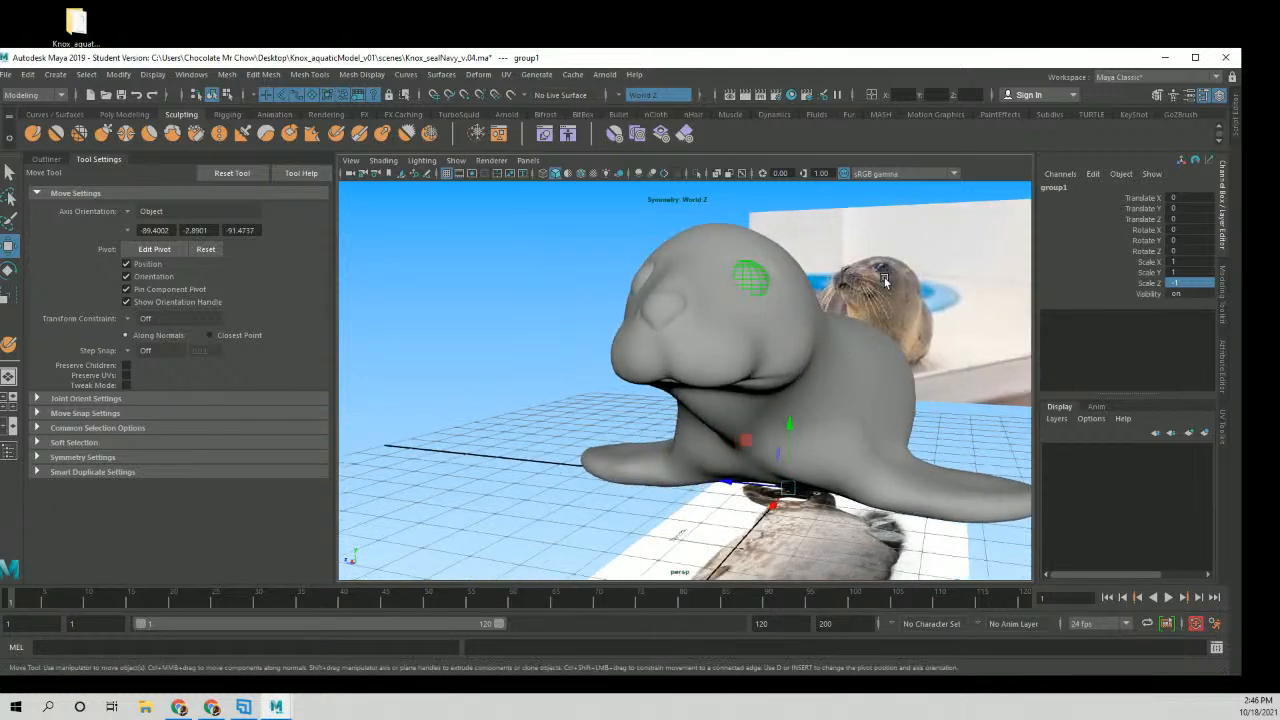
{"action": "left_click", "coordinate": [588, 248]}
{"action": "left_click_drag", "start_coordinate": [590, 250], "coordinate": [776, 346], "text": "alt"}
{"action": "scroll", "coordinate": [714, 338], "scroll_direction": "up", "scroll_amount": 5}
{"action": "left_click", "coordinate": [728, 326]}
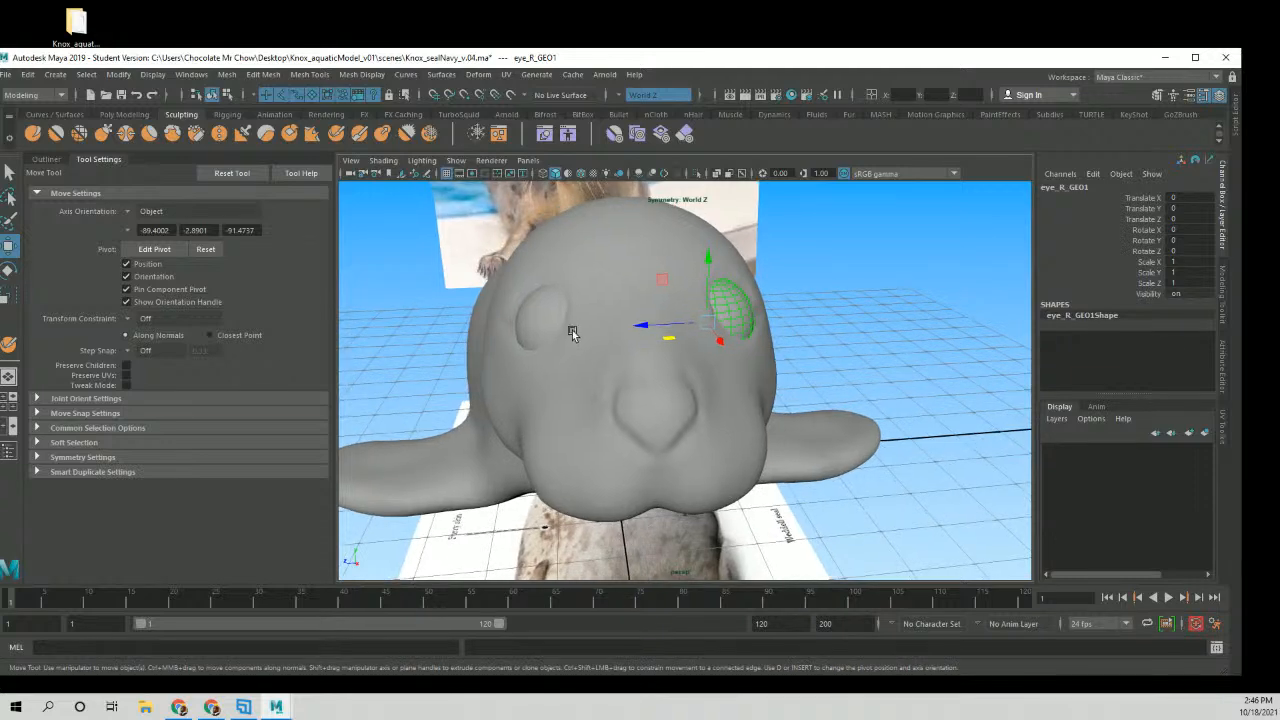
{"action": "left_click", "coordinate": [576, 327]}
{"action": "left_click_drag", "start_coordinate": [586, 323], "coordinate": [742, 356], "text": "alt"}
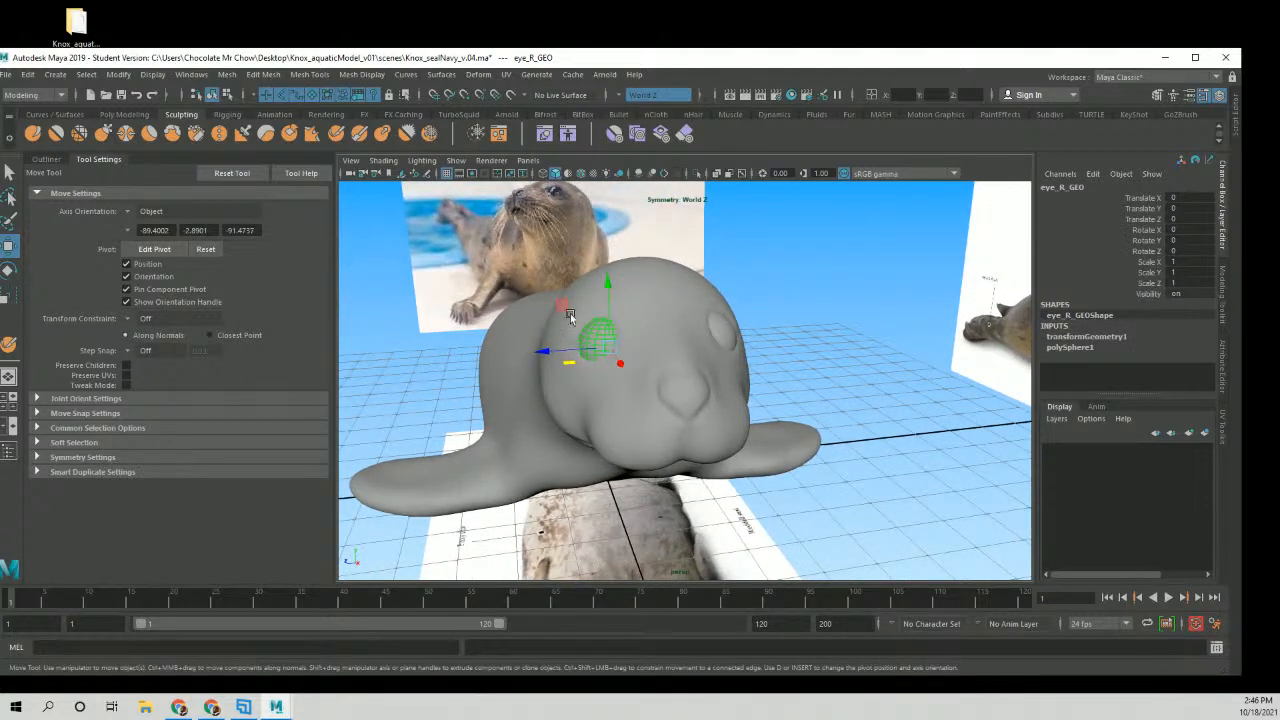
{"action": "left_click", "coordinate": [650, 298]}
{"action": "left_click", "coordinate": [600, 327], "text": "shift"}
{"action": "left_click", "coordinate": [795, 327]}
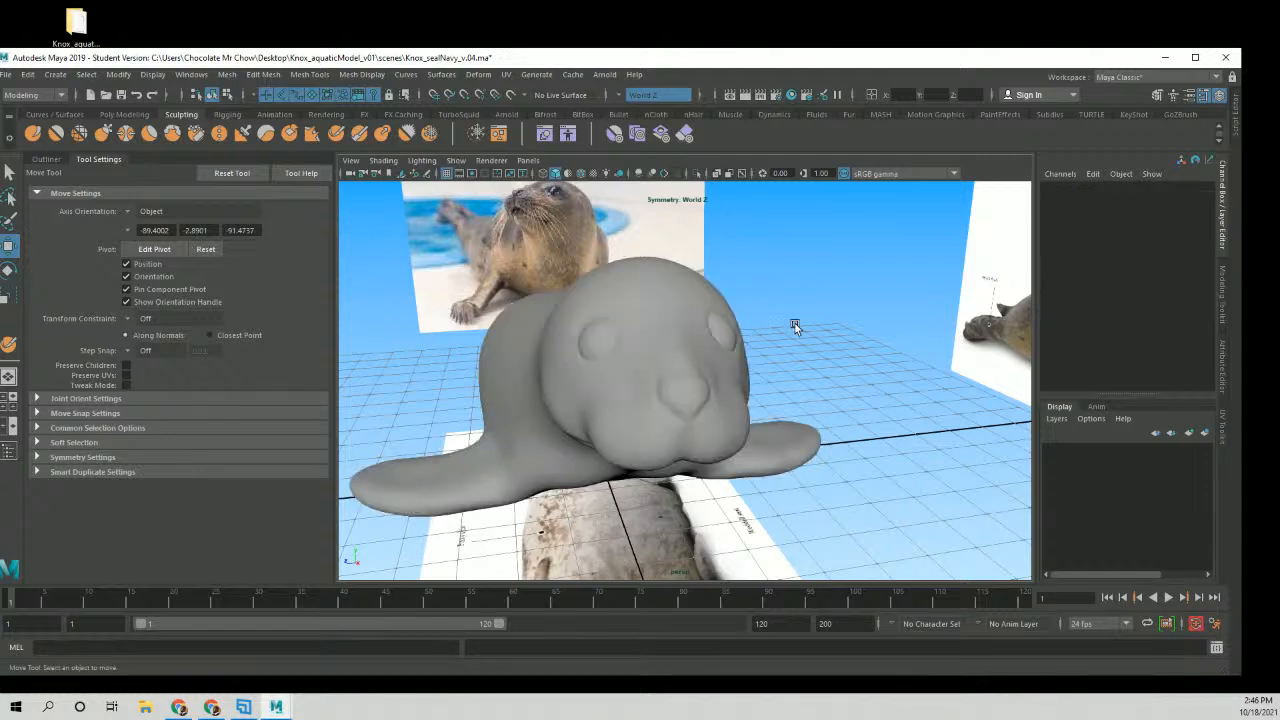
Select the seal body mesh and activate the Knife sculpting tool for work on the rear flippers.
{"action": "left_click_drag", "start_coordinate": [795, 327], "coordinate": [751, 347], "text": "alt"}
{"action": "right_click_drag", "start_coordinate": [751, 347], "coordinate": [560, 386], "text": "alt"}
{"action": "left_click", "coordinate": [560, 386]}
{"action": "left_click_drag", "start_coordinate": [560, 386], "coordinate": [614, 371], "text": "alt"}
{"action": "middle_click_drag", "start_coordinate": [614, 371], "coordinate": [690, 380], "text": "alt"}
{"action": "right_click_drag", "start_coordinate": [600, 400], "coordinate": [673, 428], "text": "alt"}
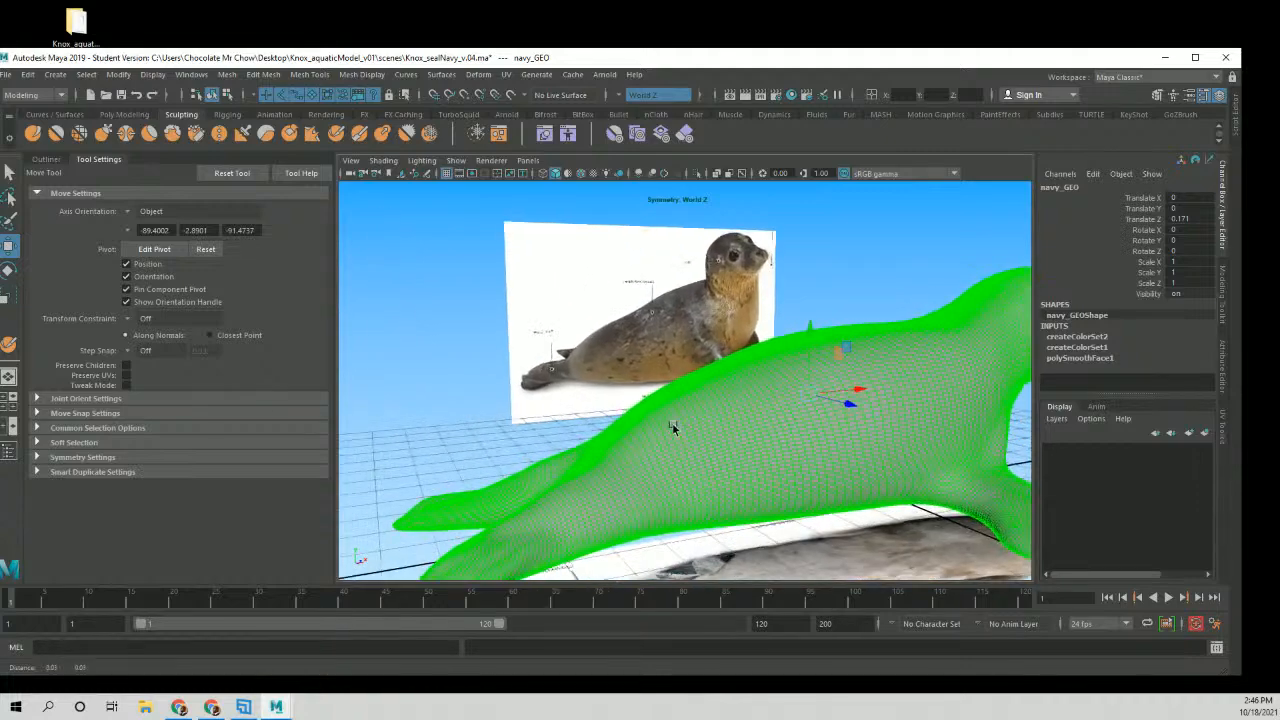
{"action": "middle_click_drag", "start_coordinate": [672, 427], "coordinate": [692, 370], "text": "alt"}
{"action": "mouse_move", "coordinate": [692, 370]}
{"action": "left_mouse_down", "text": "alt"}
{"action": "mouse_move", "coordinate": [722, 341]}
{"action": "mouse_move", "coordinate": [669, 361]}
{"action": "left_mouse_up", "text": "alt"}
{"action": "right_click_drag", "start_coordinate": [669, 361], "coordinate": [753, 398], "text": "alt"}
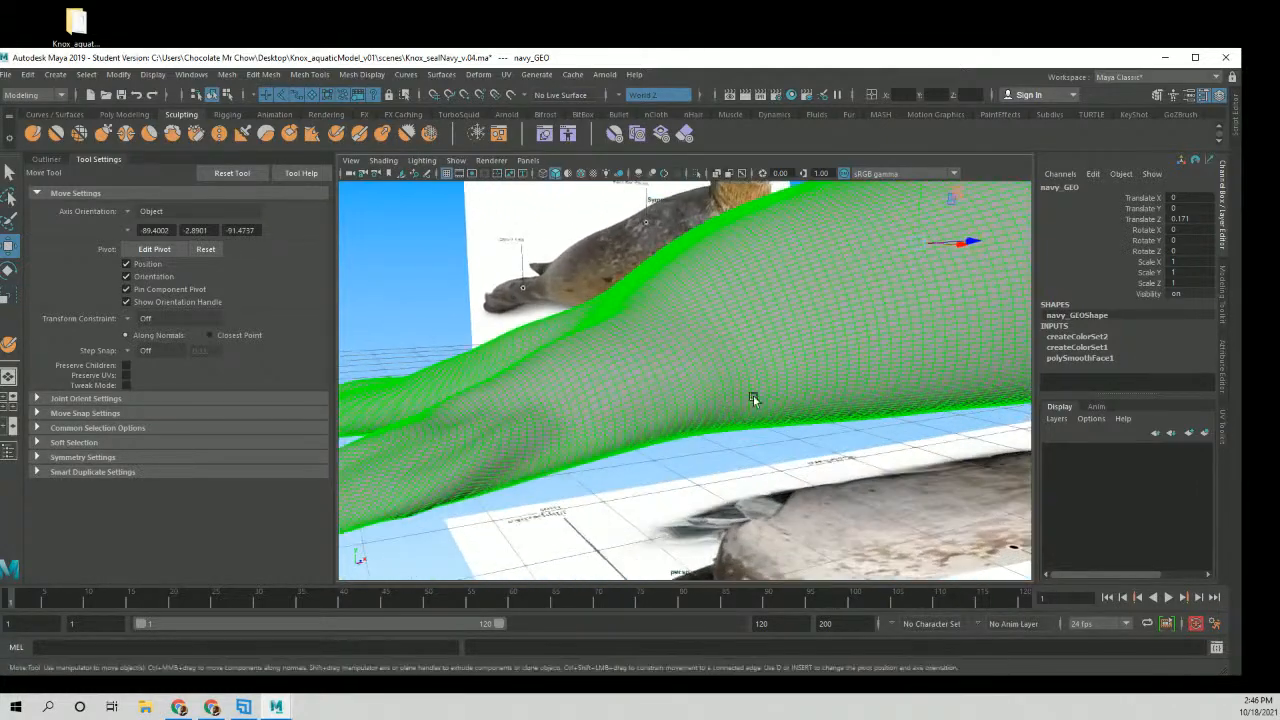
{"action": "mouse_move", "coordinate": [753, 398]}
{"action": "left_mouse_down", "text": "alt"}
{"action": "mouse_move", "coordinate": [837, 364]}
{"action": "mouse_move", "coordinate": [745, 390]}
{"action": "left_mouse_up", "text": "alt"}
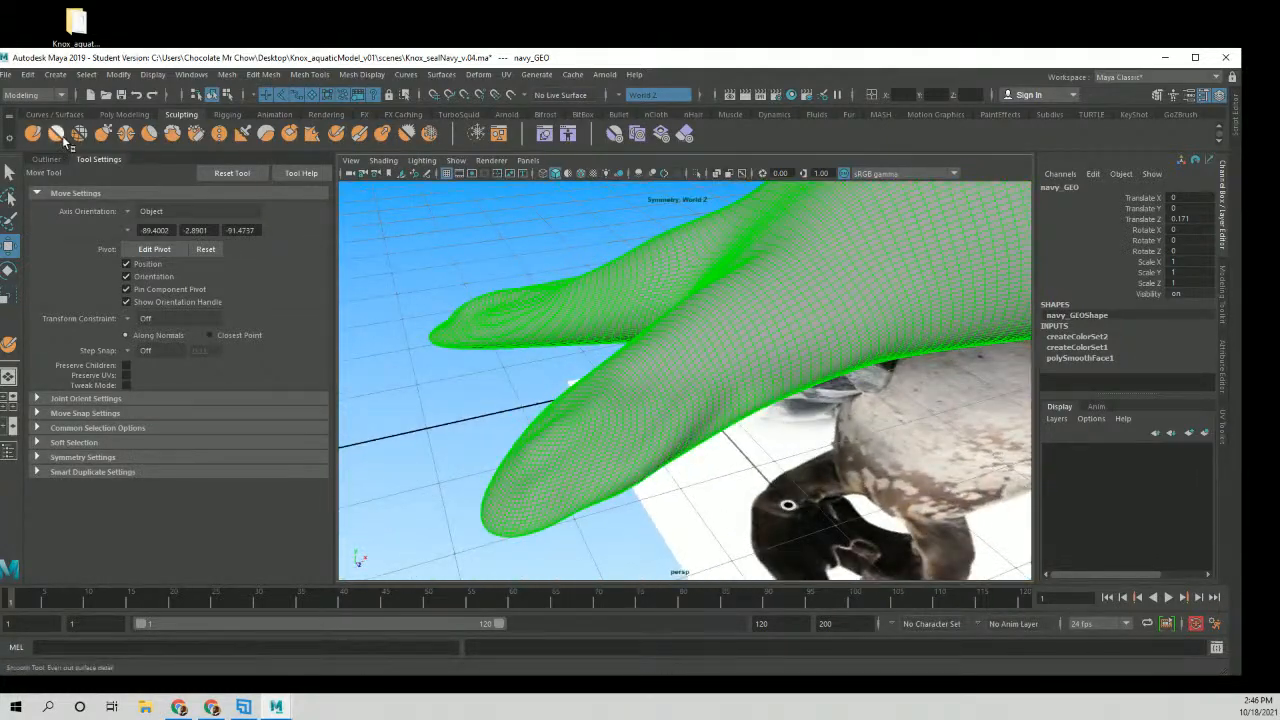
{"action": "key", "text": "y"}
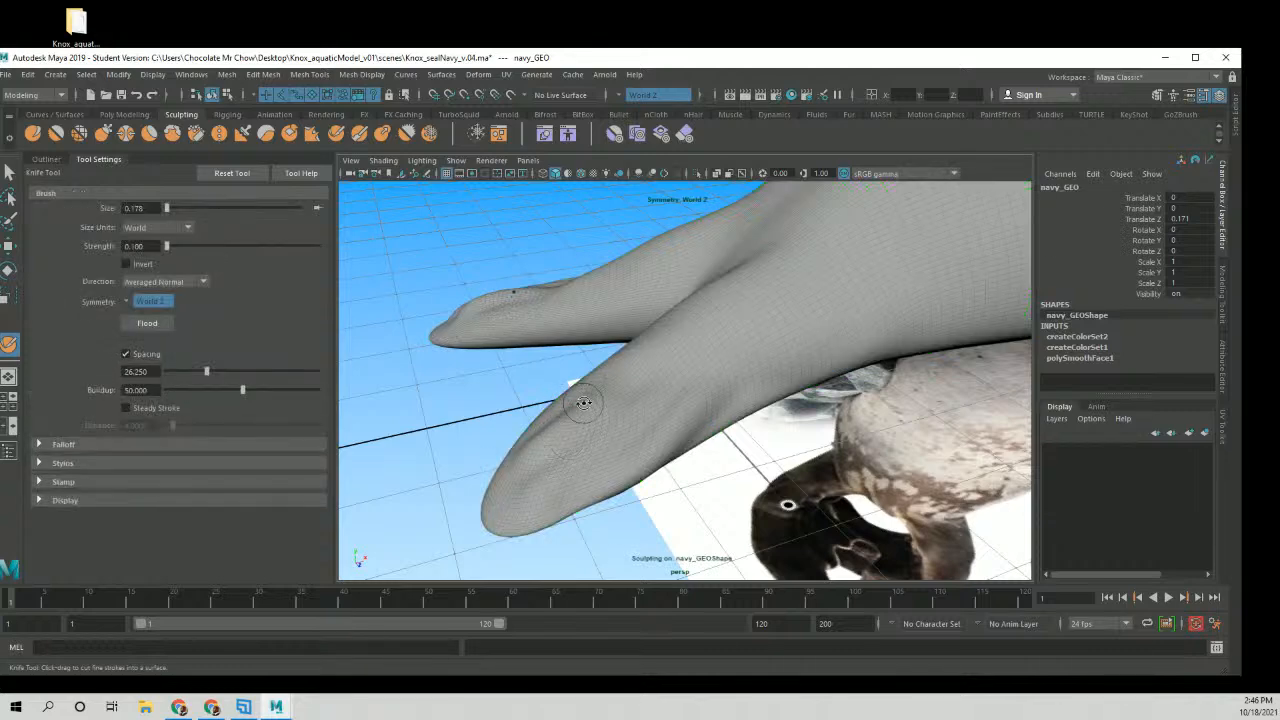
Carve lengthwise grooves into the rear flippers with the Knife tool at brush size 0.078 and strength 0.3.
{"action": "mouse_move", "coordinate": [571, 400]}
{"action": "left_mouse_down", "text": "alt"}
{"action": "mouse_move", "coordinate": [629, 420]}
{"action": "mouse_move", "coordinate": [663, 380]}
{"action": "left_mouse_up", "text": "alt"}
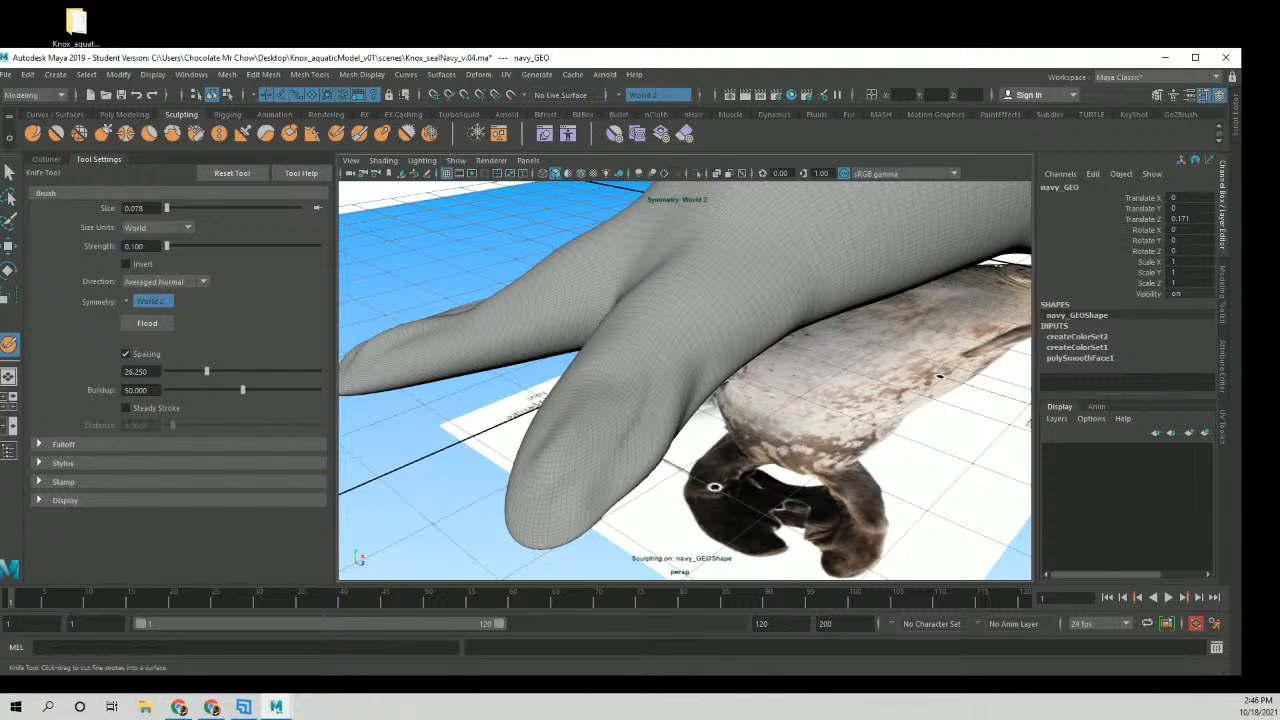
{"action": "mouse_move", "coordinate": [622, 484]}
{"action": "left_mouse_down", "text": "alt"}
{"action": "mouse_move", "coordinate": [677, 391]}
{"action": "mouse_move", "coordinate": [723, 437]}
{"action": "mouse_move", "coordinate": [631, 443]}
{"action": "mouse_move", "coordinate": [624, 352]}
{"action": "mouse_move", "coordinate": [665, 395]}
{"action": "left_mouse_up", "text": "alt"}
{"action": "double_click", "coordinate": [138, 246]}
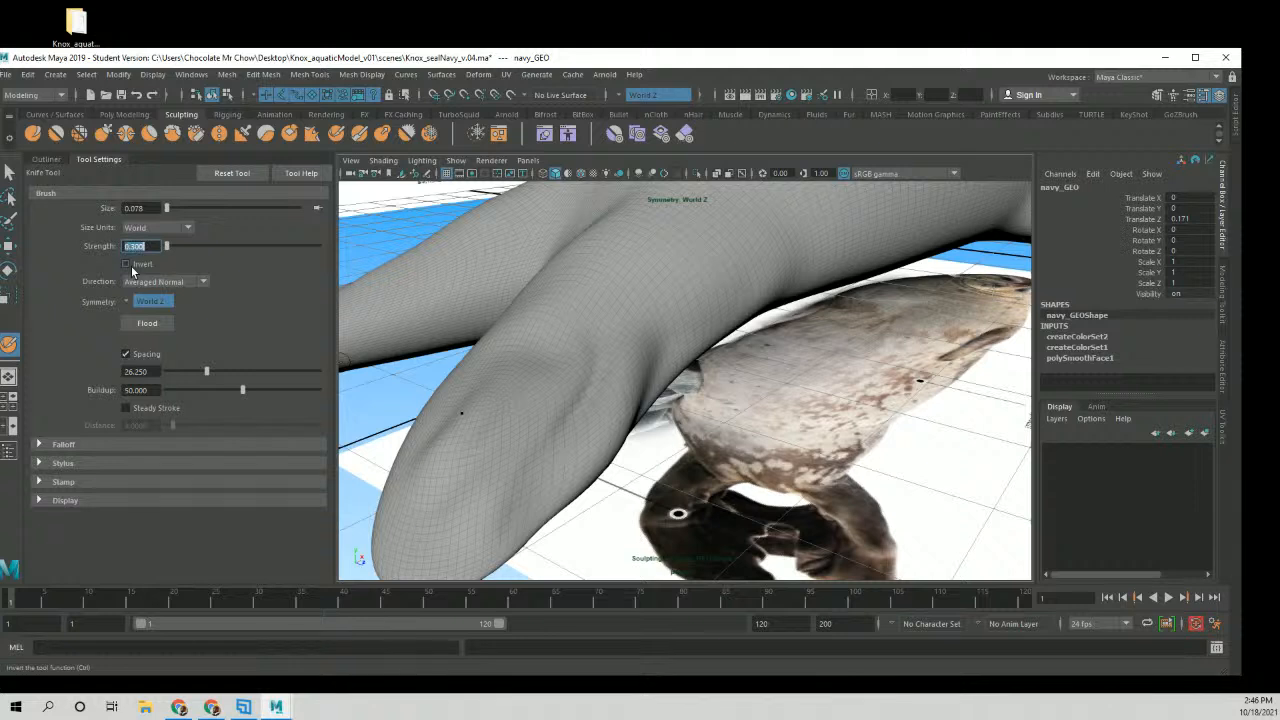
{"action": "left_click_drag", "start_coordinate": [601, 373], "coordinate": [599, 368]}
{"action": "mouse_move", "coordinate": [563, 424]}
{"action": "left_mouse_down", "text": "alt"}
{"action": "mouse_move", "coordinate": [563, 449]}
{"action": "mouse_move", "coordinate": [574, 374]}
{"action": "mouse_move", "coordinate": [518, 361]}
{"action": "mouse_move", "coordinate": [563, 409]}
{"action": "left_mouse_up", "text": "alt"}
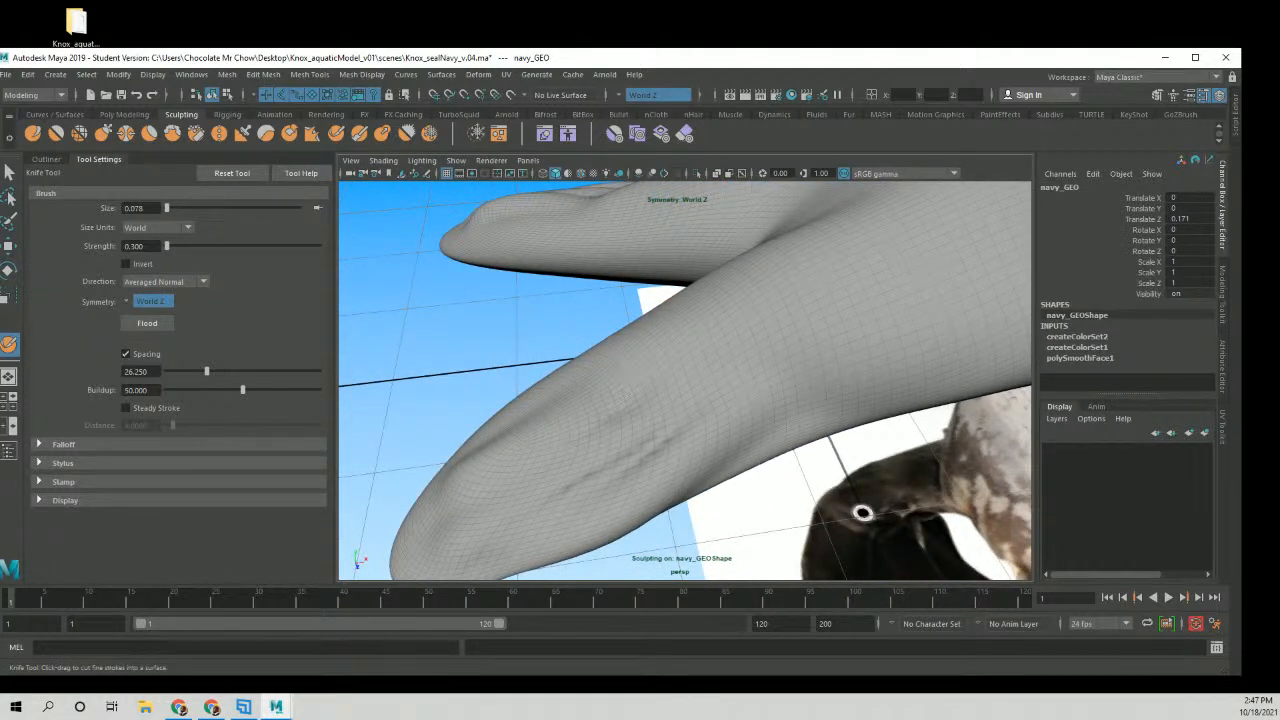
{"action": "mouse_move", "coordinate": [568, 432]}
{"action": "left_mouse_down", "text": "alt"}
{"action": "mouse_move", "coordinate": [603, 409]}
{"action": "mouse_move", "coordinate": [571, 457]}
{"action": "mouse_move", "coordinate": [571, 434]}
{"action": "left_mouse_up", "text": "alt"}
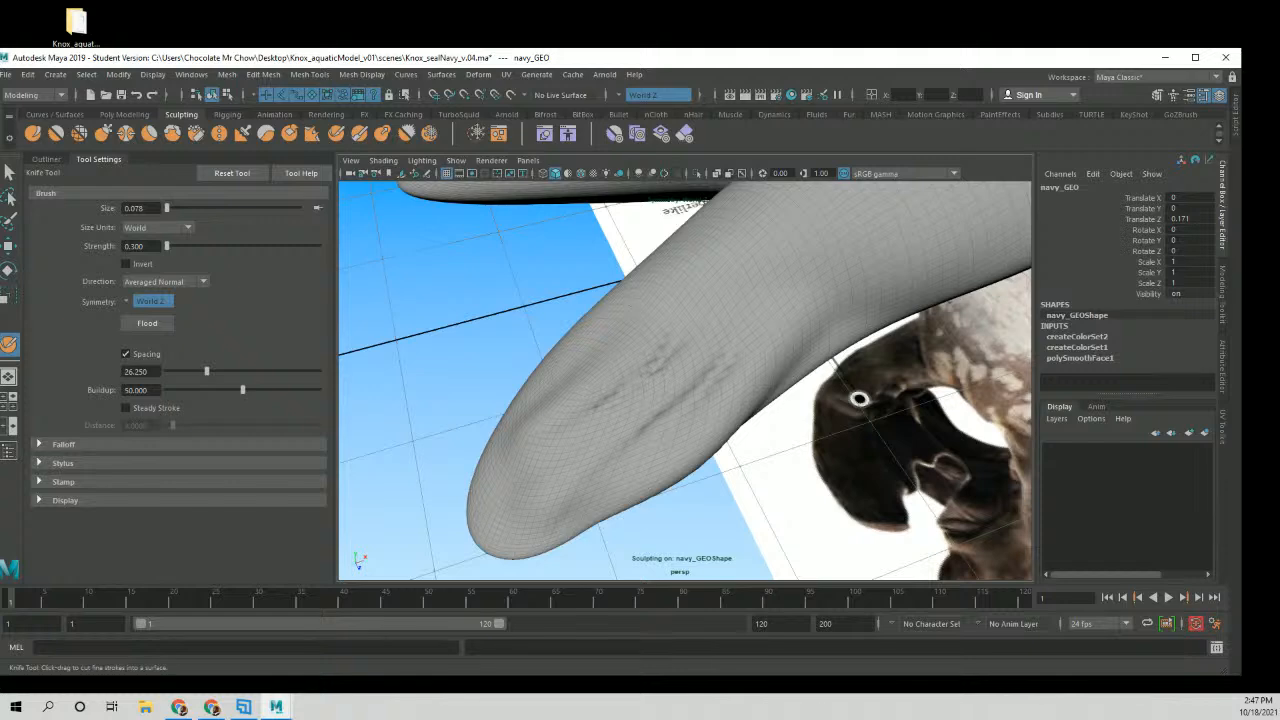
{"action": "left_click_drag", "start_coordinate": [594, 405], "coordinate": [540, 440]}
{"action": "left_click_drag", "start_coordinate": [633, 373], "coordinate": [631, 348], "text": "alt"}
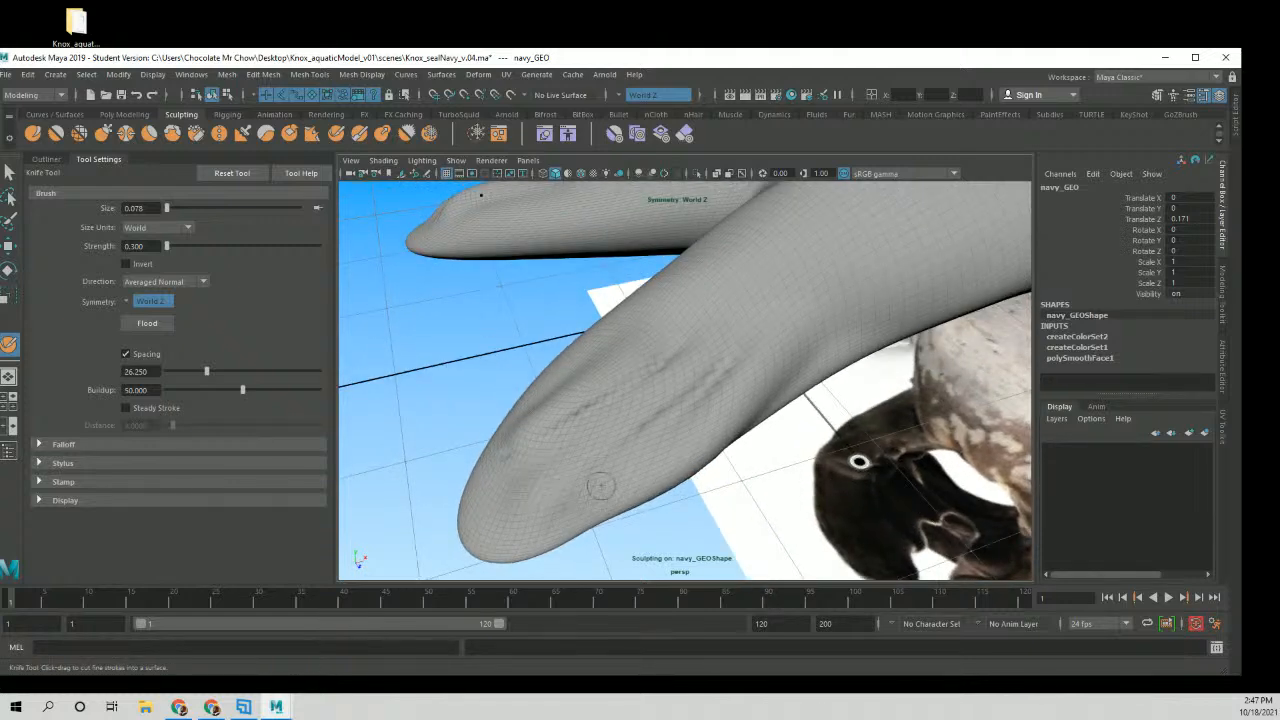
{"action": "left_click_drag", "start_coordinate": [600, 483], "coordinate": [553, 446], "text": "alt"}
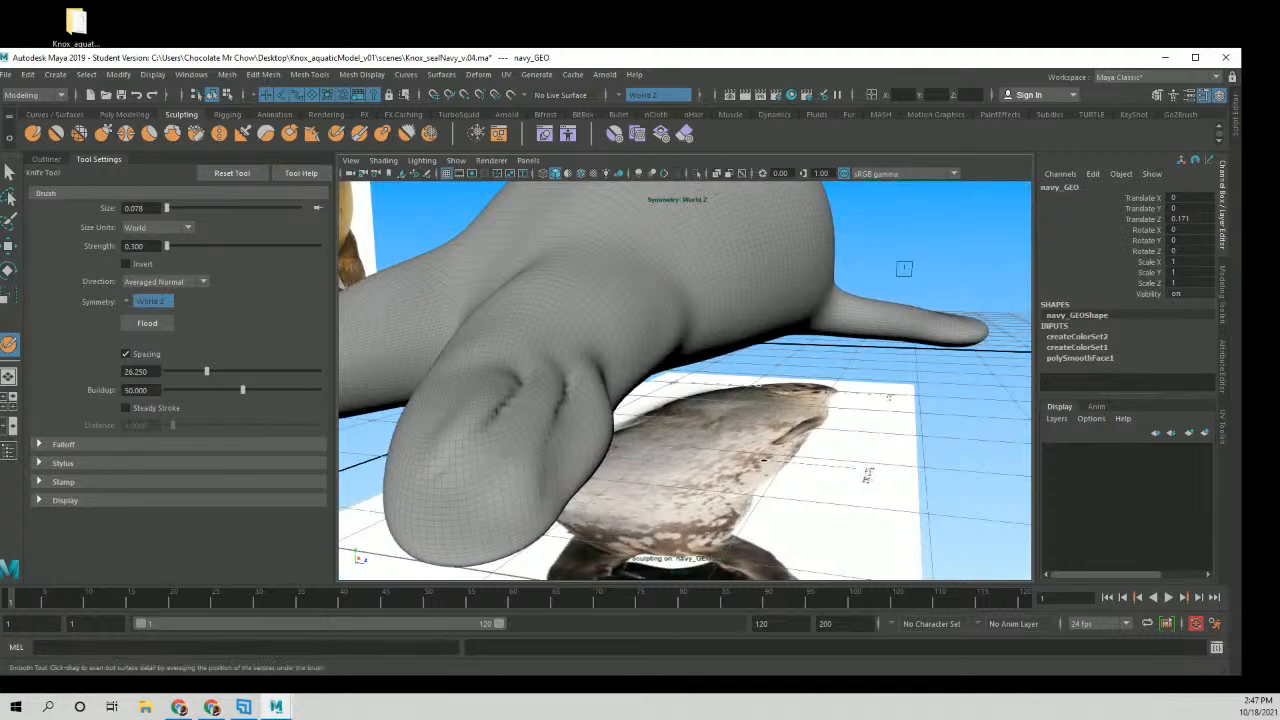
Switch to the Grab sculpting tool and set its brush size to about 0.279 for the rear flipper.
{"action": "left_click_drag", "start_coordinate": [438, 472], "coordinate": [663, 463], "text": "alt"}
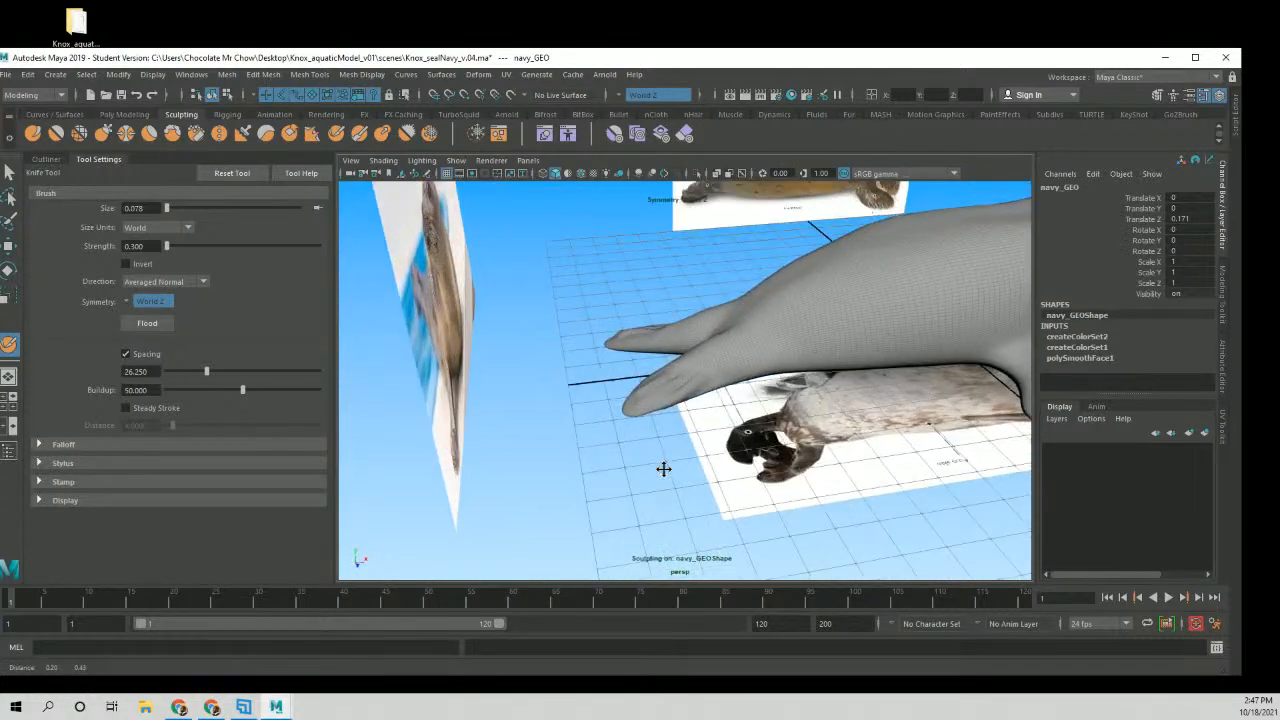
{"action": "right_click_drag", "start_coordinate": [663, 463], "coordinate": [850, 428], "text": "alt"}
{"action": "middle_click_drag", "start_coordinate": [640, 400], "coordinate": [737, 396], "text": "alt"}
{"action": "right_click_drag", "start_coordinate": [490, 340], "coordinate": [555, 326], "text": "alt"}
{"action": "middle_click_drag", "start_coordinate": [620, 432], "coordinate": [645, 384], "text": "alt"}
{"action": "right_click_drag", "start_coordinate": [688, 330], "coordinate": [542, 397], "text": "alt"}
{"action": "left_click_drag", "start_coordinate": [567, 394], "coordinate": [512, 420], "text": "alt"}
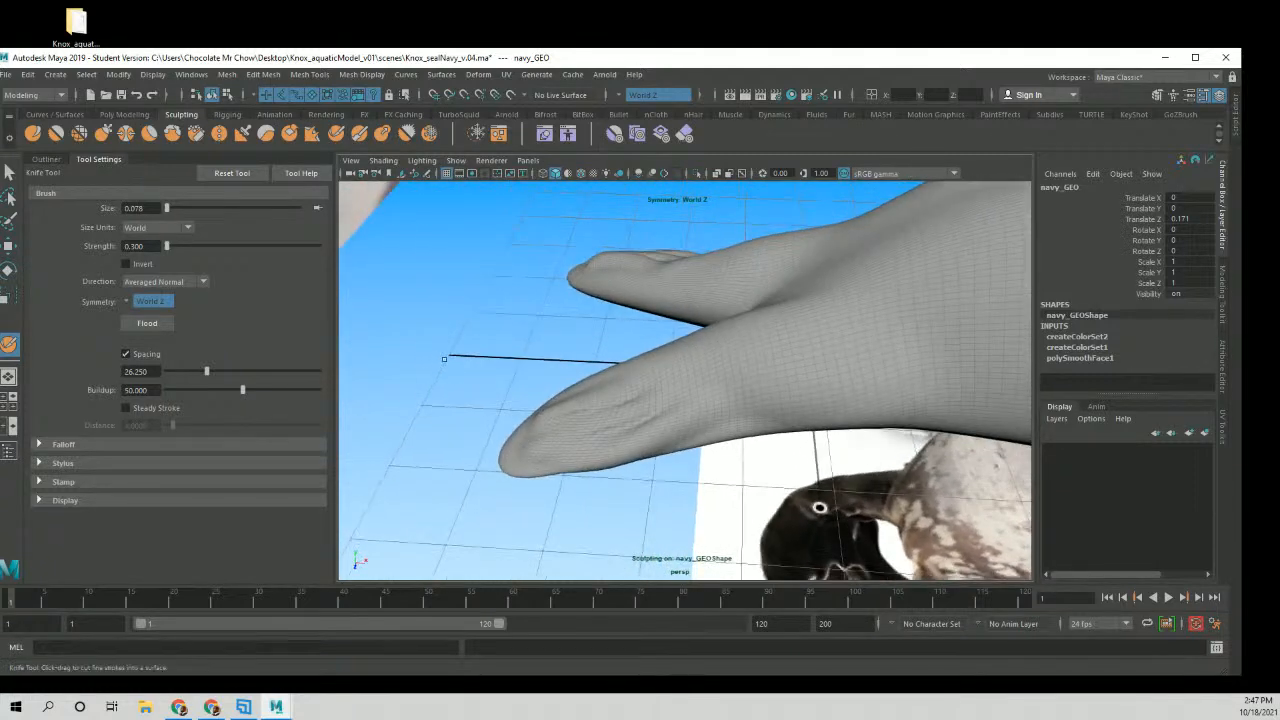
{"action": "left_click", "coordinate": [103, 133]}
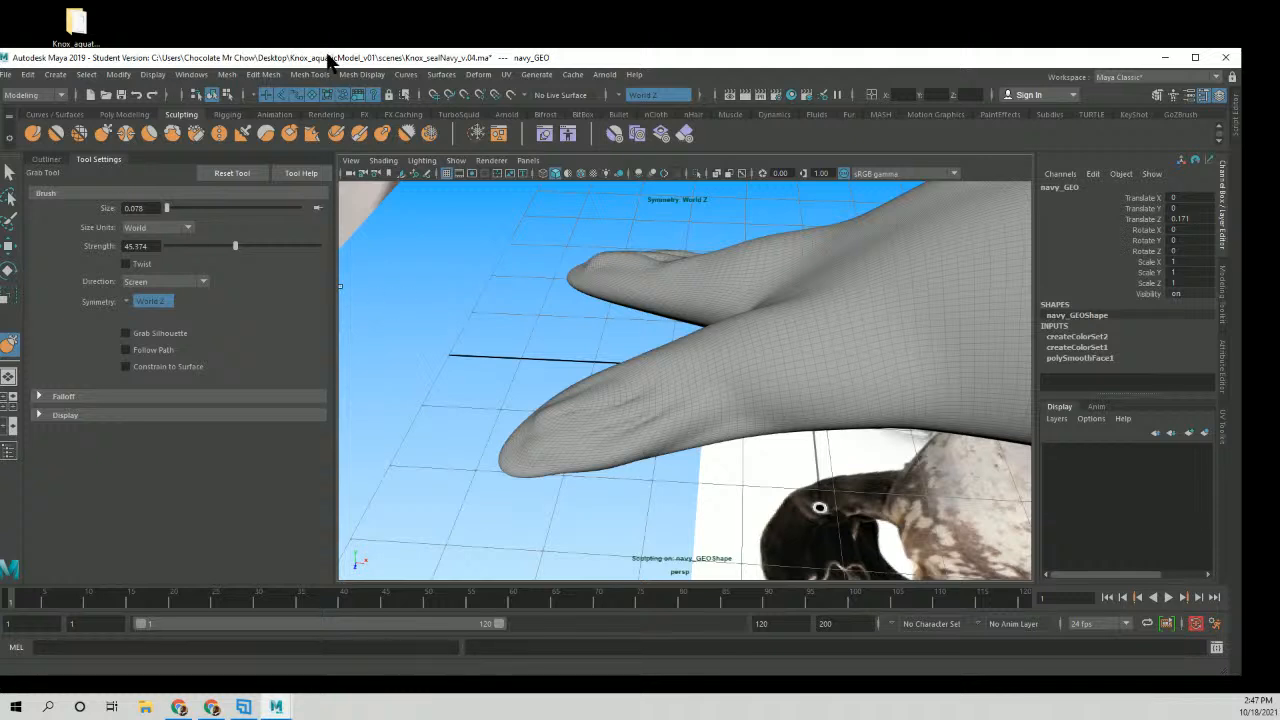
{"action": "left_click_drag", "start_coordinate": [334, 57], "coordinate": [360, 41]}
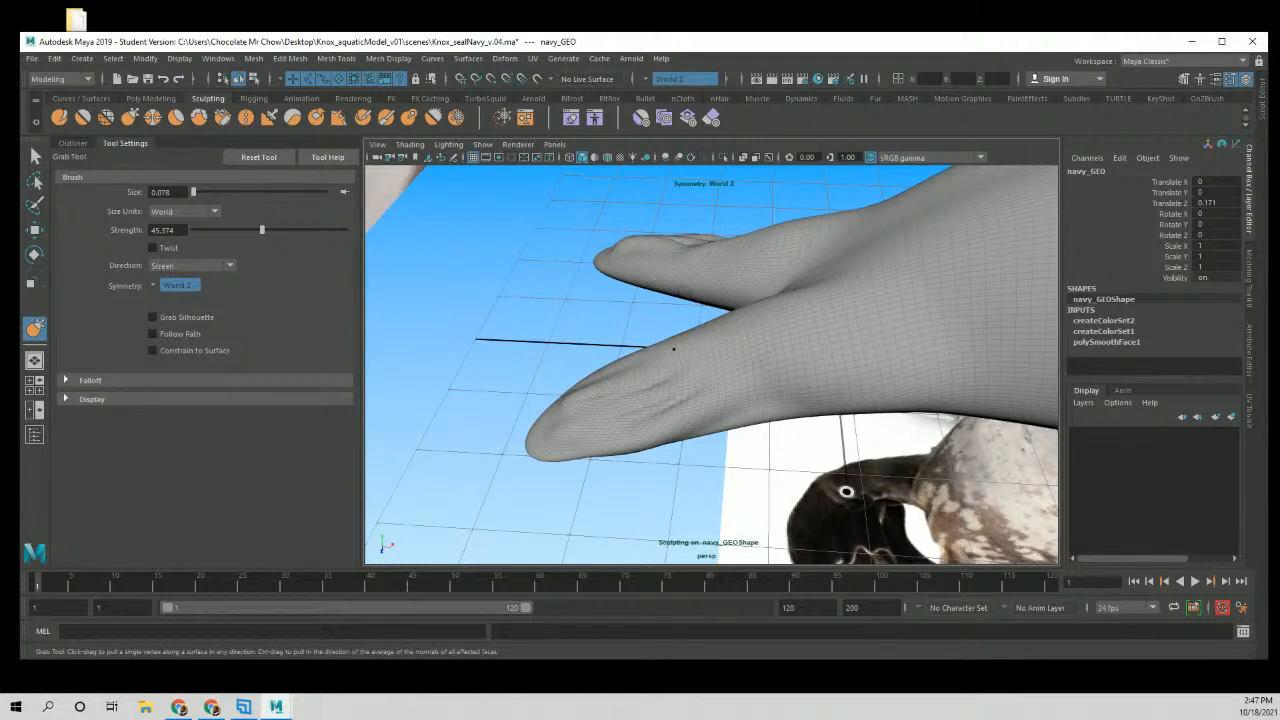
{"action": "left_click_drag", "start_coordinate": [673, 349], "coordinate": [350, 308], "text": "alt"}
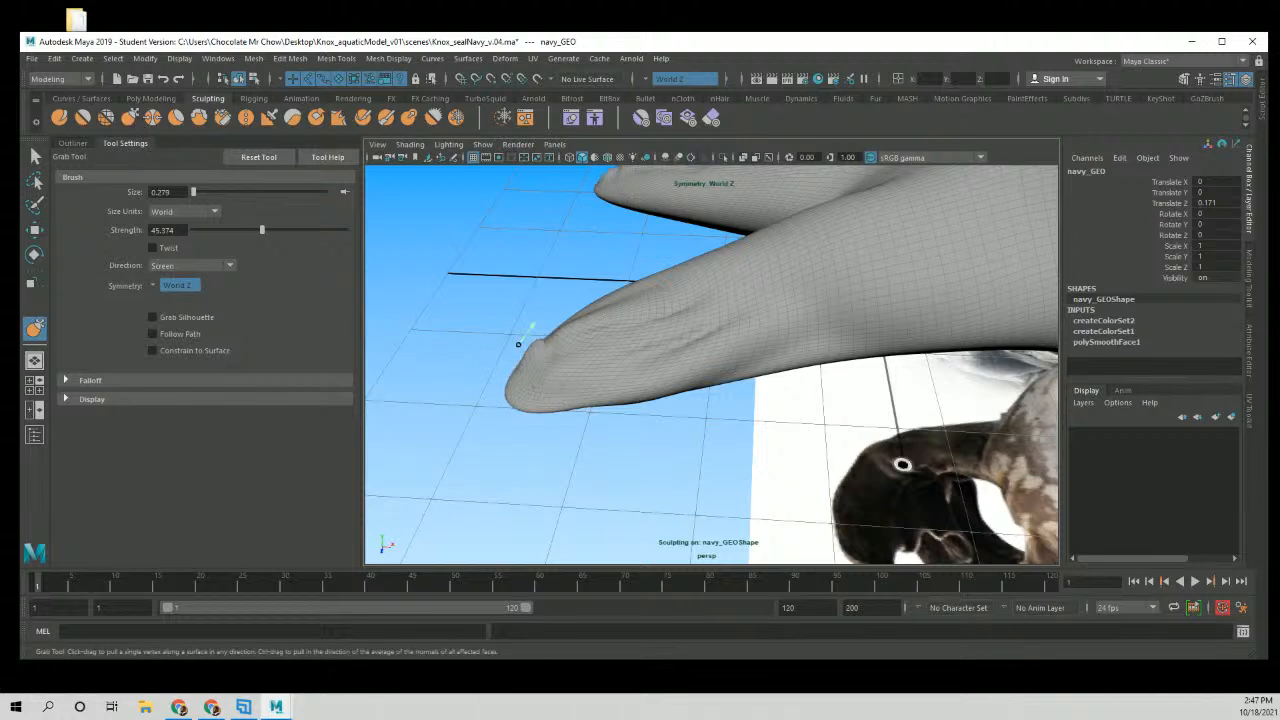
Try pulling the rear flipper's tip and the seal's side with the Grab tool, undoing the strokes.
{"action": "mouse_move", "coordinate": [523, 350]}
{"action": "left_mouse_down"}
{"action": "mouse_move", "coordinate": [506, 326]}
{"action": "mouse_move", "coordinate": [518, 307]}
{"action": "left_mouse_up"}
{"action": "key", "text": "ctrl+z"}
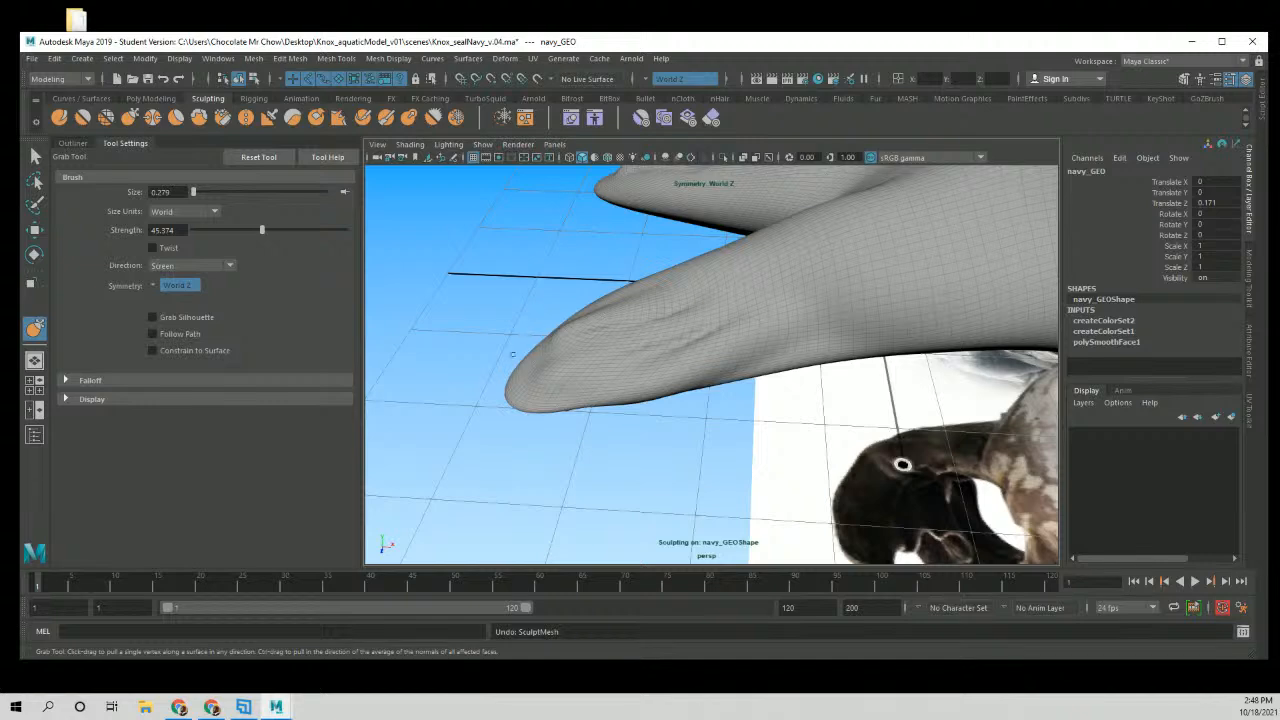
{"action": "left_click_drag", "start_coordinate": [512, 353], "coordinate": [557, 393], "text": "alt"}
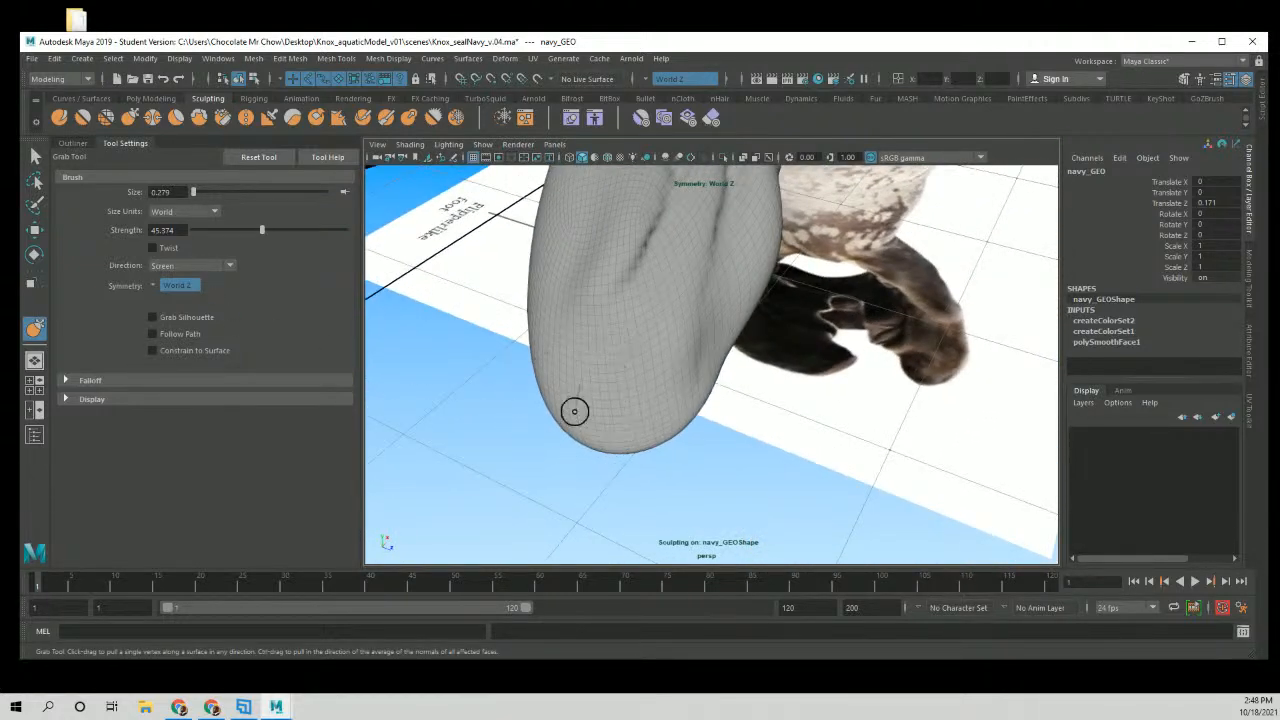
{"action": "mouse_move", "coordinate": [557, 371]}
{"action": "left_mouse_down", "text": "alt"}
{"action": "mouse_move", "coordinate": [520, 294]}
{"action": "mouse_move", "coordinate": [545, 312]}
{"action": "mouse_move", "coordinate": [558, 368]}
{"action": "left_mouse_up", "text": "alt"}
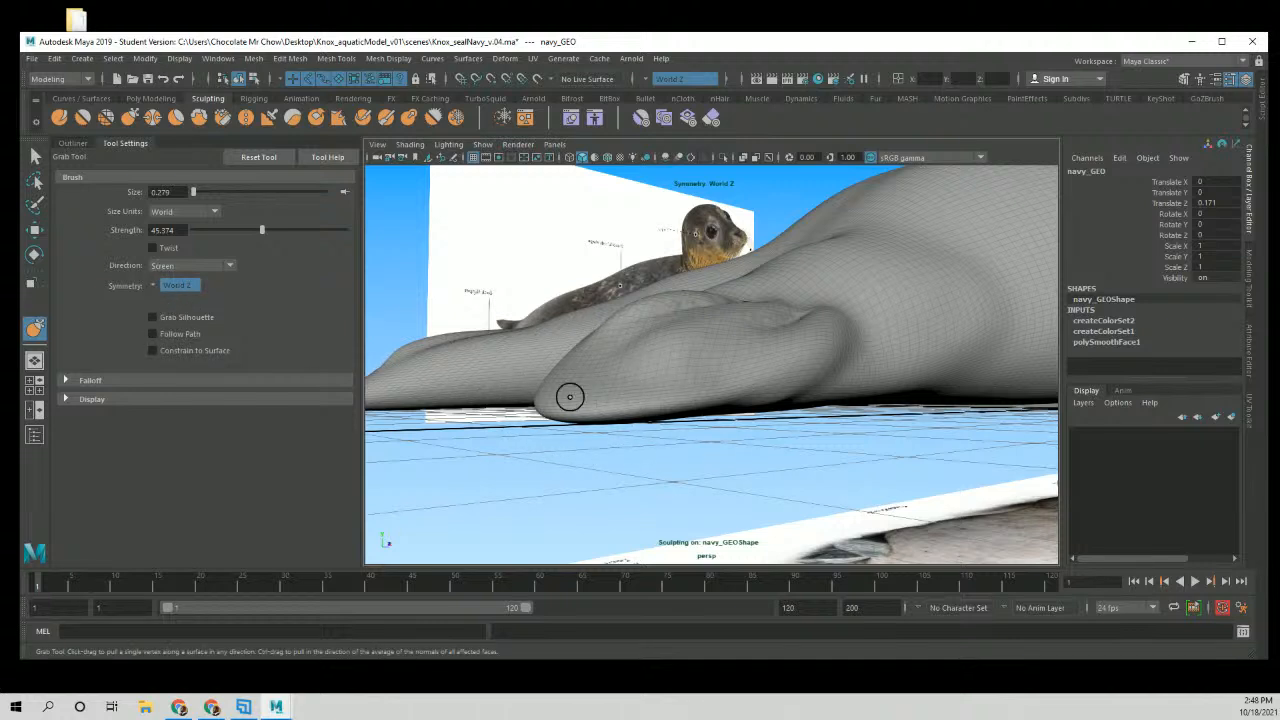
{"action": "mouse_move", "coordinate": [570, 397]}
{"action": "left_mouse_down"}
{"action": "mouse_move", "coordinate": [590, 372]}
{"action": "mouse_move", "coordinate": [559, 408]}
{"action": "mouse_move", "coordinate": [612, 341]}
{"action": "left_mouse_up"}
{"action": "key", "text": "ctrl+z"}
{"action": "key", "text": "ctrl+z"}
{"action": "key", "text": "ctrl+z"}
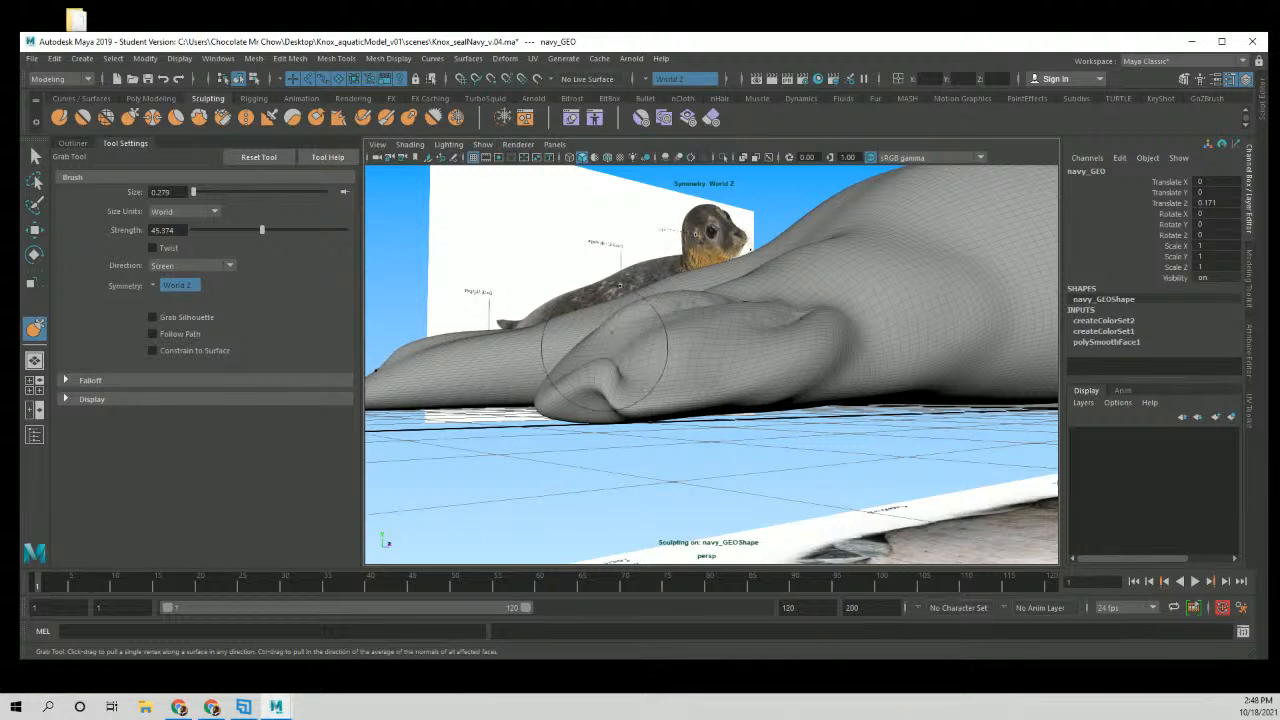
{"action": "left_click_drag", "start_coordinate": [555, 375], "coordinate": [898, 342], "text": "alt"}
{"action": "left_click_drag", "start_coordinate": [907, 390], "coordinate": [880, 401]}
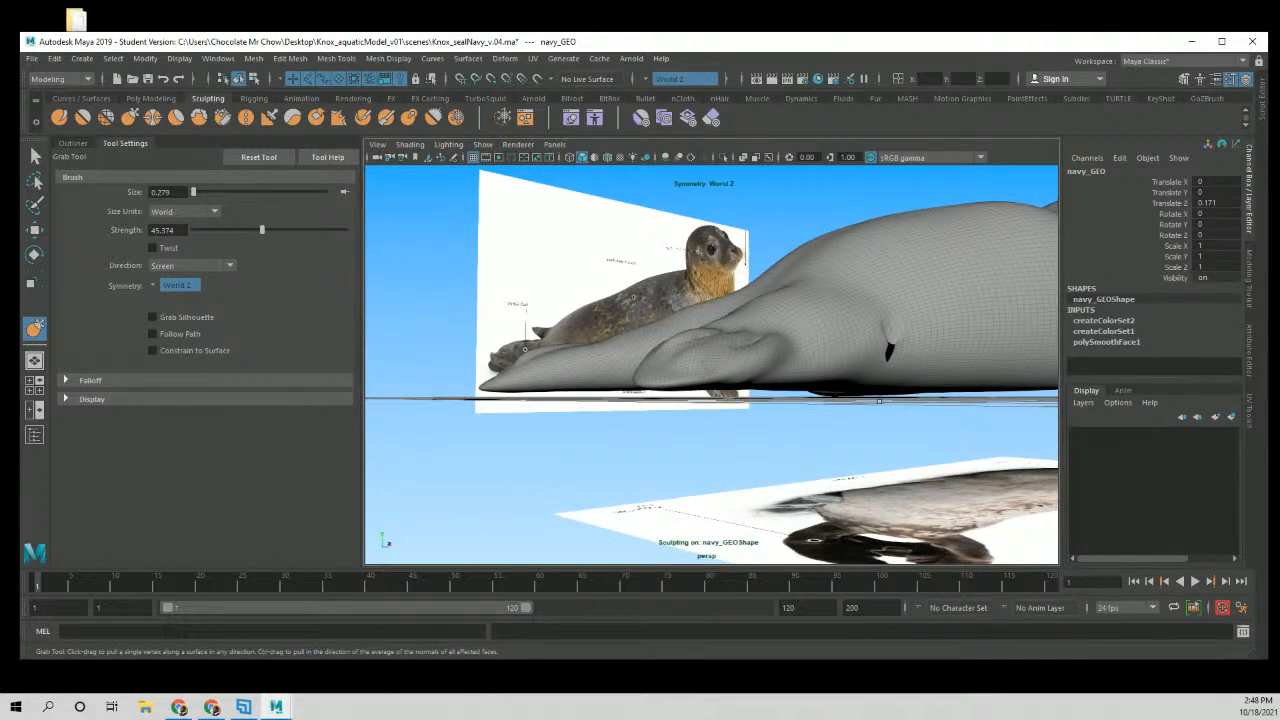
{"action": "key", "text": "ctrl+z"}
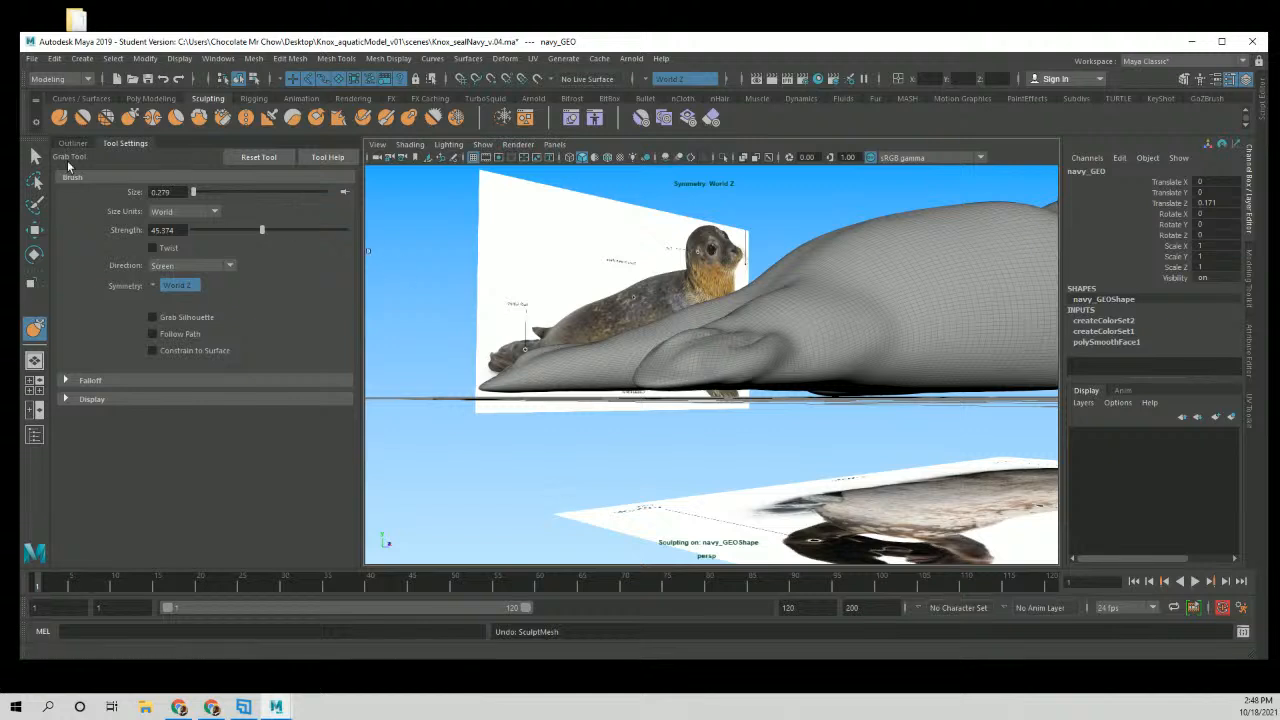
Review the Grab tool's direction options and its falloff and display settings.
{"action": "left_click", "coordinate": [186, 265]}
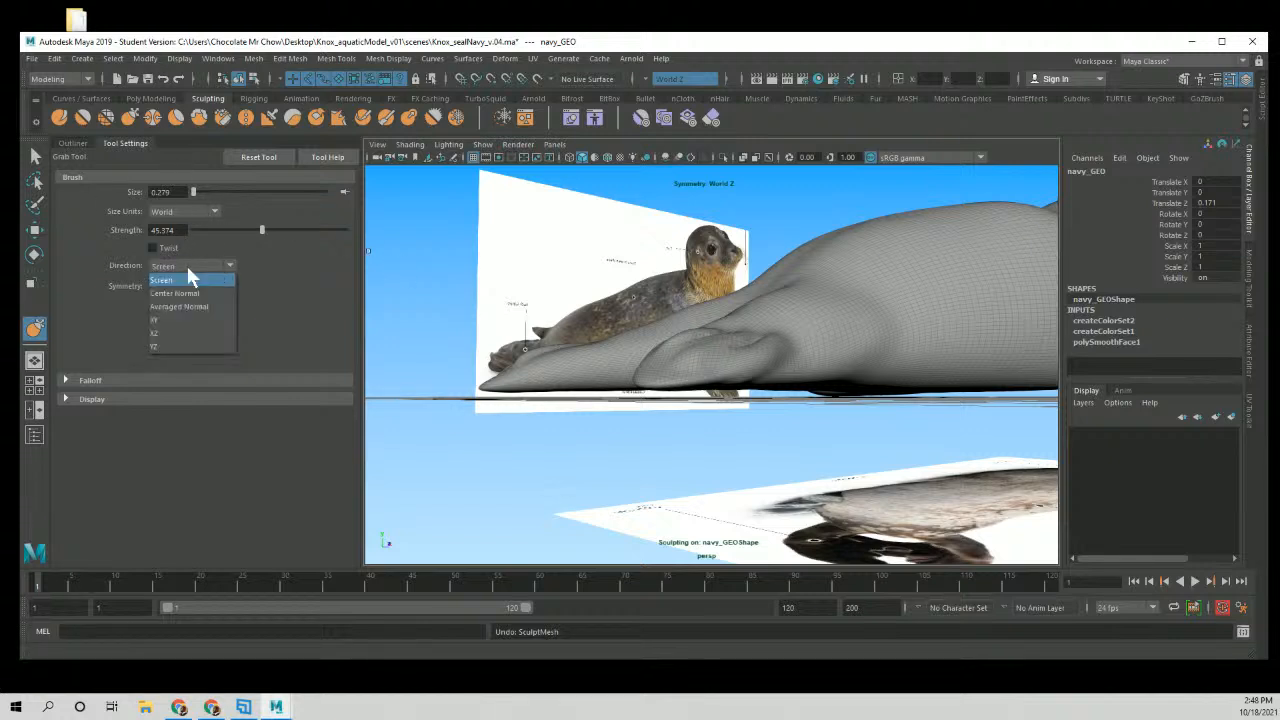
{"action": "left_click", "coordinate": [283, 266]}
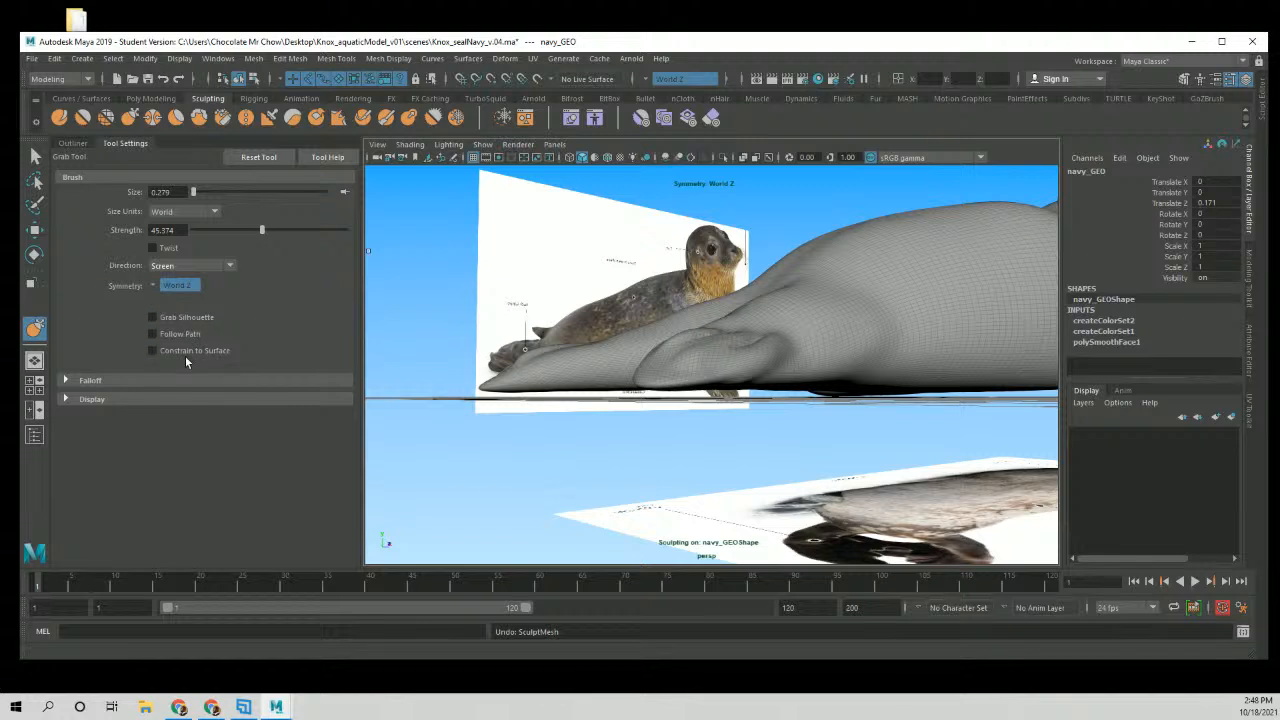
{"action": "left_click", "coordinate": [72, 382]}
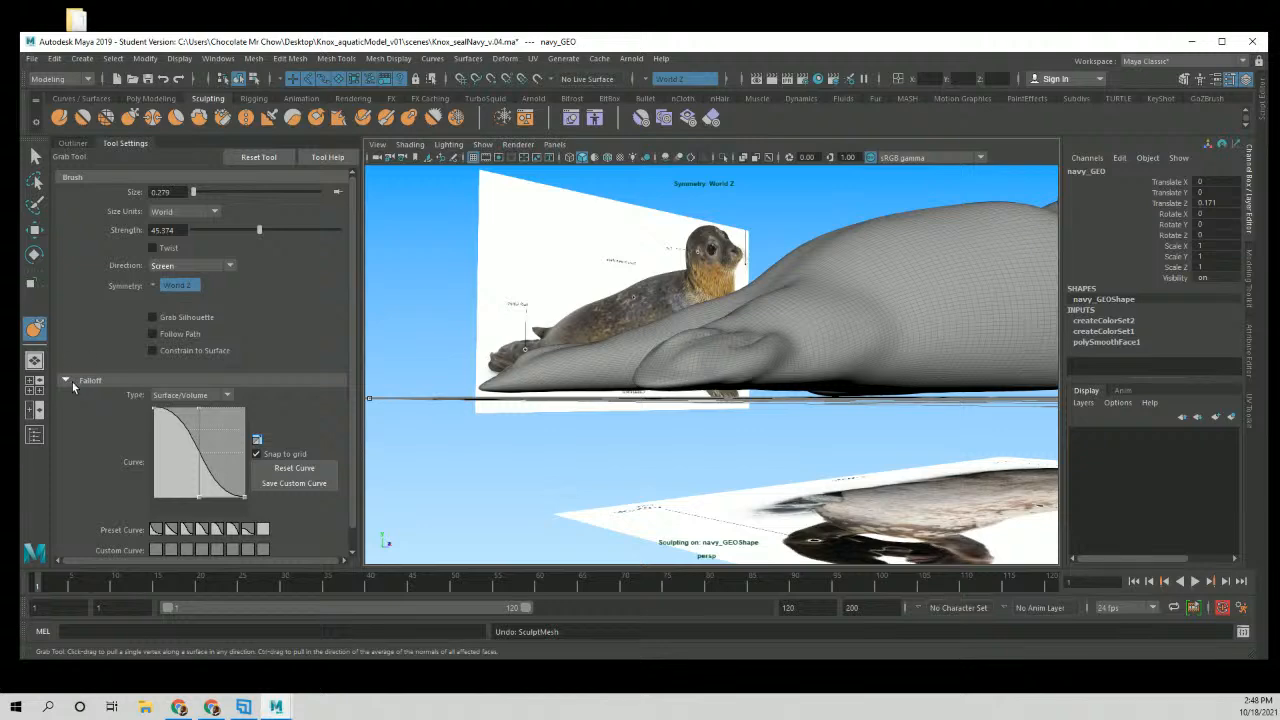
{"action": "left_click", "coordinate": [91, 381]}
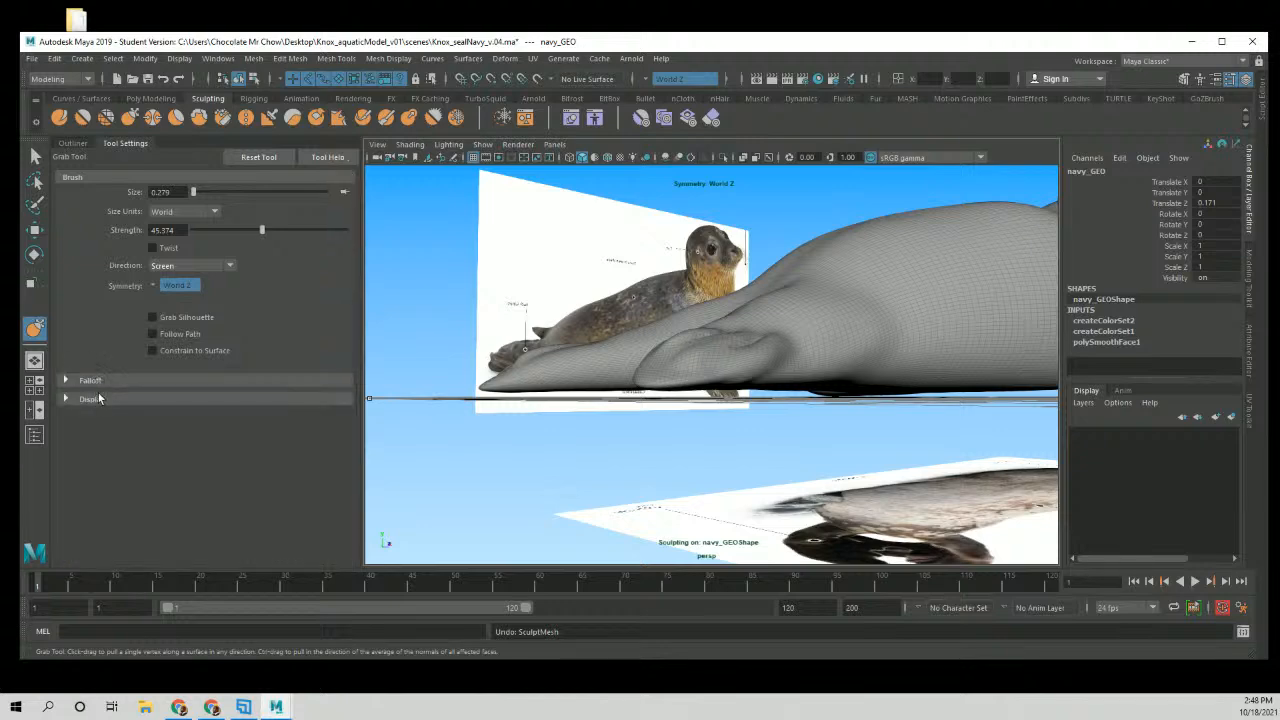
{"action": "left_click", "coordinate": [95, 400]}
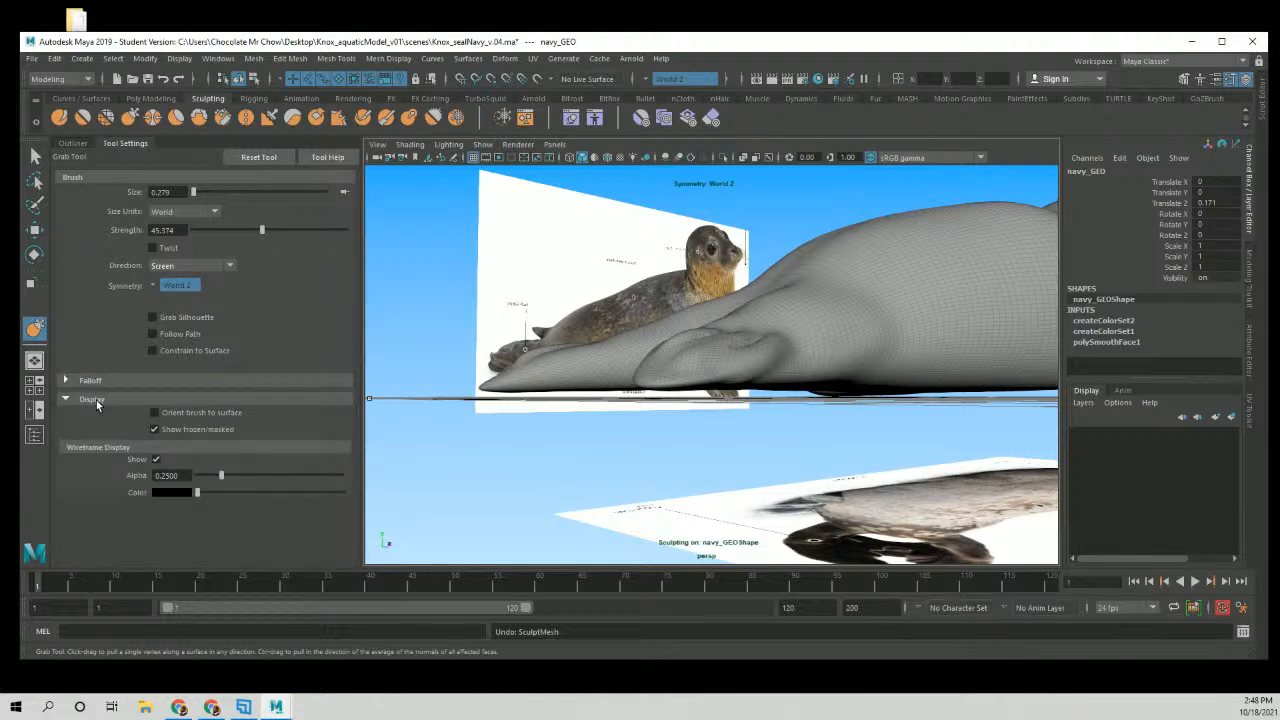
{"action": "left_click", "coordinate": [92, 399]}
Enlarge the Grab brush to about 1.247 and try a pull on the side of the seal's neck.
{"action": "left_click_drag", "start_coordinate": [829, 449], "coordinate": [620, 420], "text": "alt"}
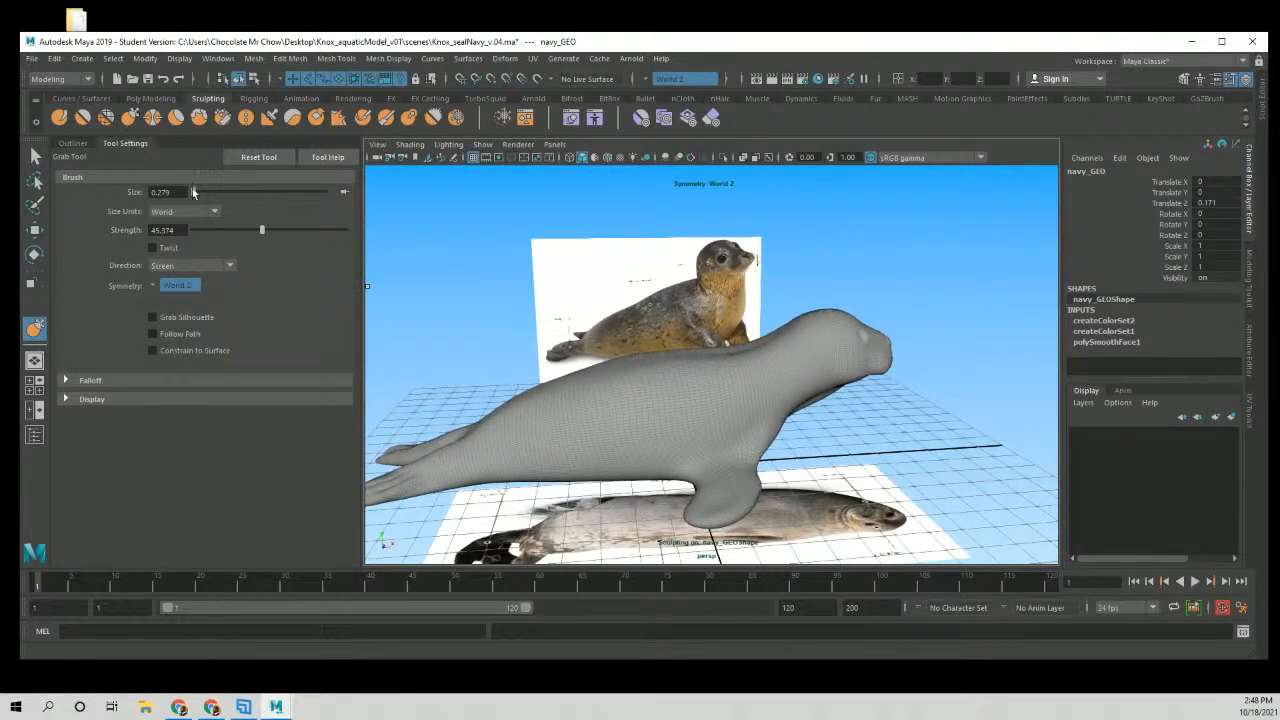
{"action": "mouse_move", "coordinate": [796, 424]}
{"action": "left_mouse_down", "text": "alt"}
{"action": "mouse_move", "coordinate": [690, 416]}
{"action": "mouse_move", "coordinate": [690, 429]}
{"action": "mouse_move", "coordinate": [726, 424]}
{"action": "left_mouse_up", "text": "alt"}
{"action": "key", "text": "b"}
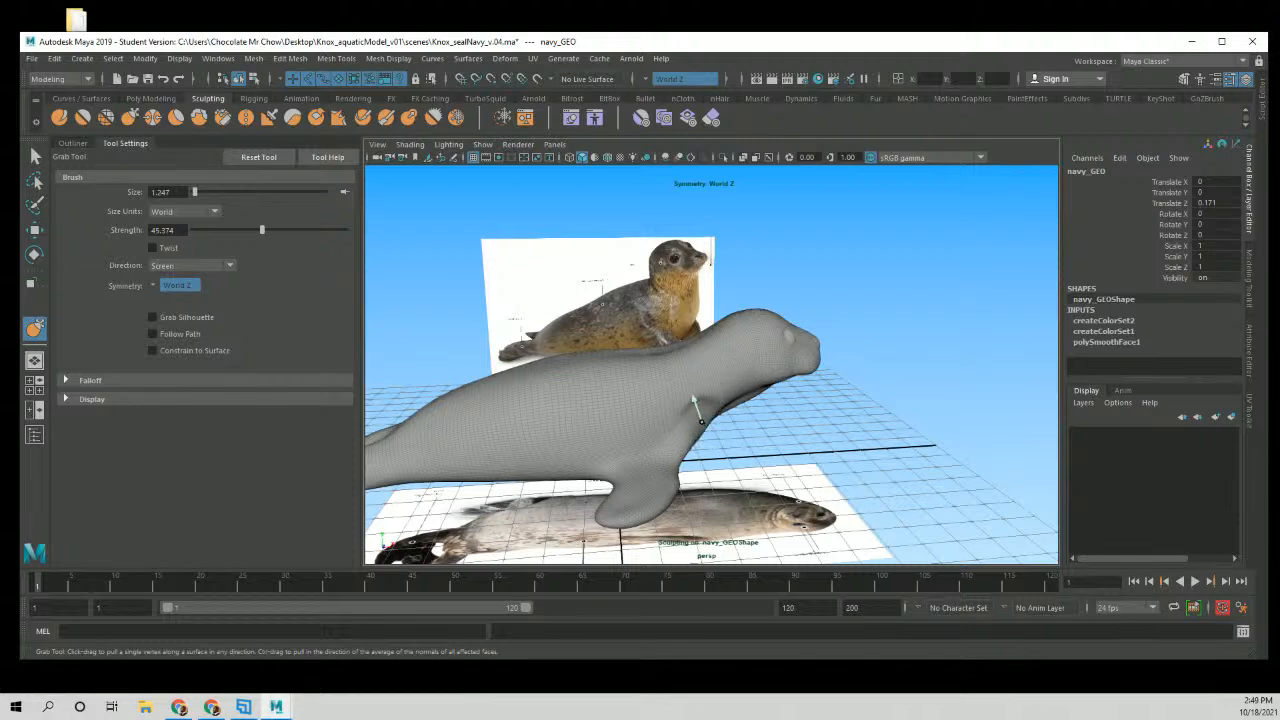
{"action": "left_click_drag", "start_coordinate": [704, 430], "coordinate": [675, 412], "text": "alt"}
Examine the seal's neck, belly and flank from several angles.
{"action": "left_click_drag", "start_coordinate": [751, 420], "coordinate": [588, 417], "text": "alt"}
{"action": "right_click_drag", "start_coordinate": [588, 417], "coordinate": [705, 440], "text": "alt"}
{"action": "middle_click_drag", "start_coordinate": [705, 440], "coordinate": [786, 355], "text": "alt"}
{"action": "right_click_drag", "start_coordinate": [690, 400], "coordinate": [786, 412], "text": "alt"}
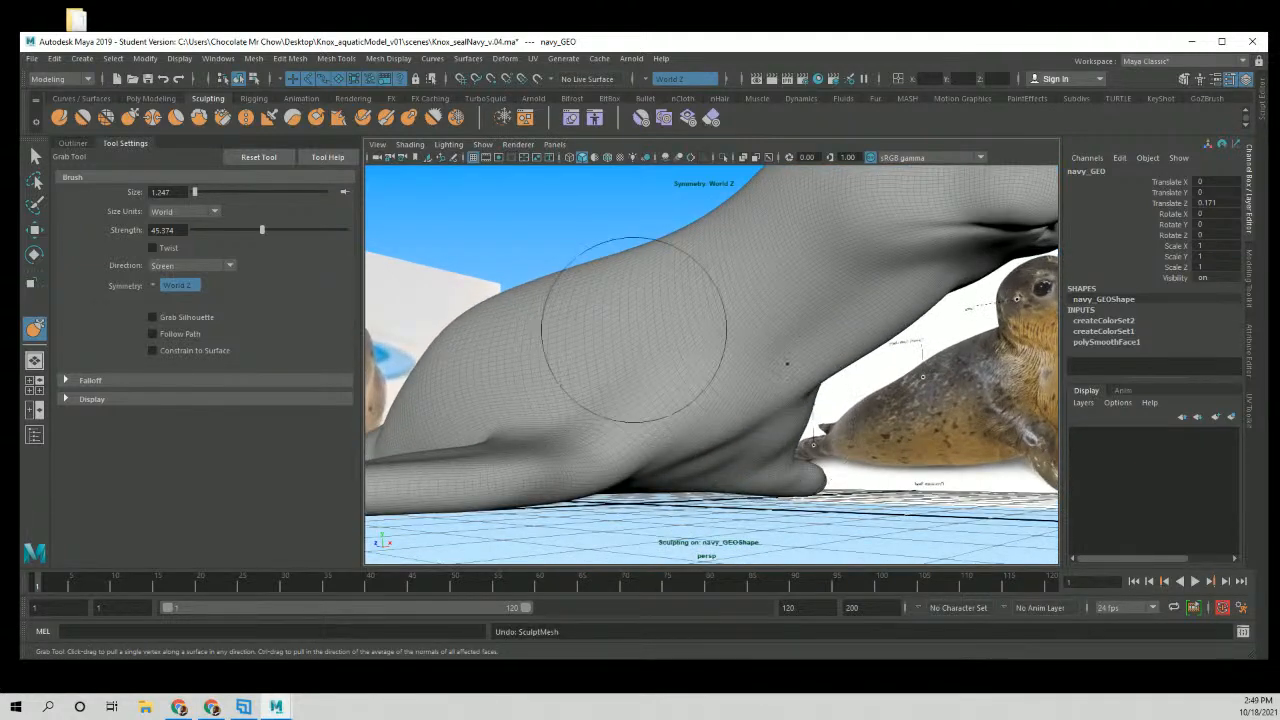
{"action": "right_click_drag", "start_coordinate": [634, 329], "coordinate": [574, 340], "text": "alt"}
{"action": "left_click_drag", "start_coordinate": [576, 338], "coordinate": [653, 337], "text": "alt"}
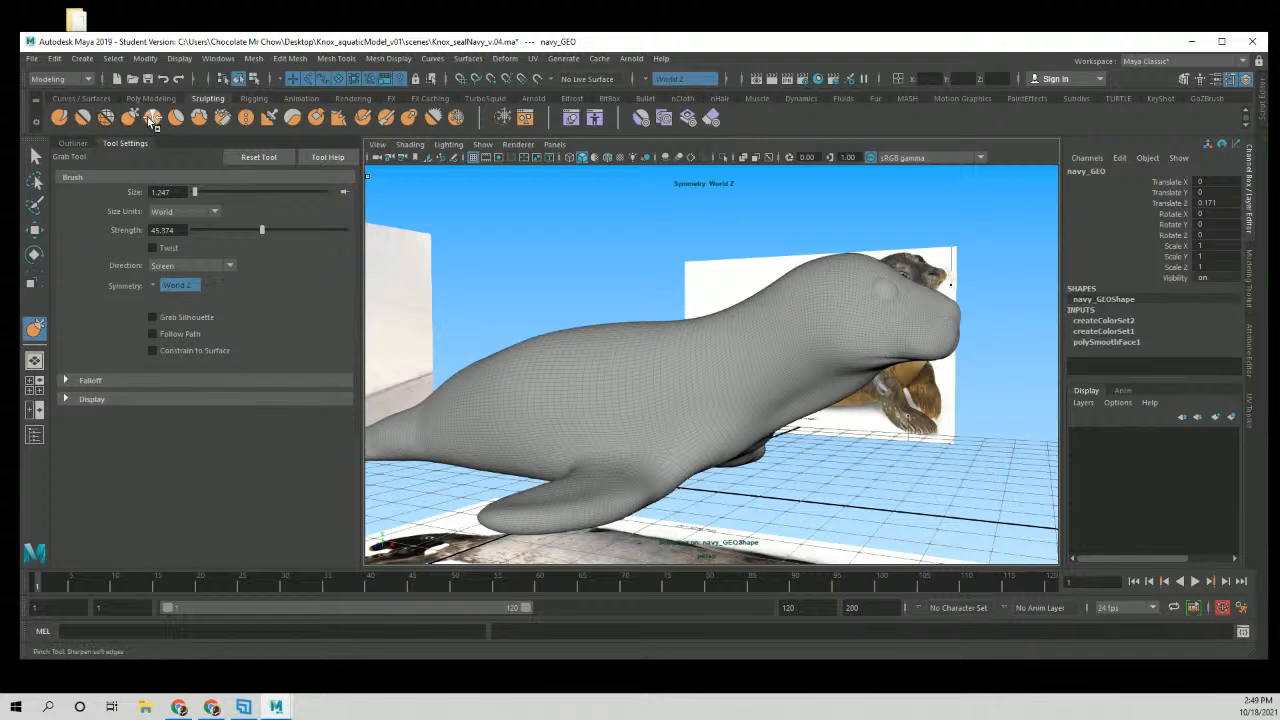
{"action": "left_click", "coordinate": [85, 120]}
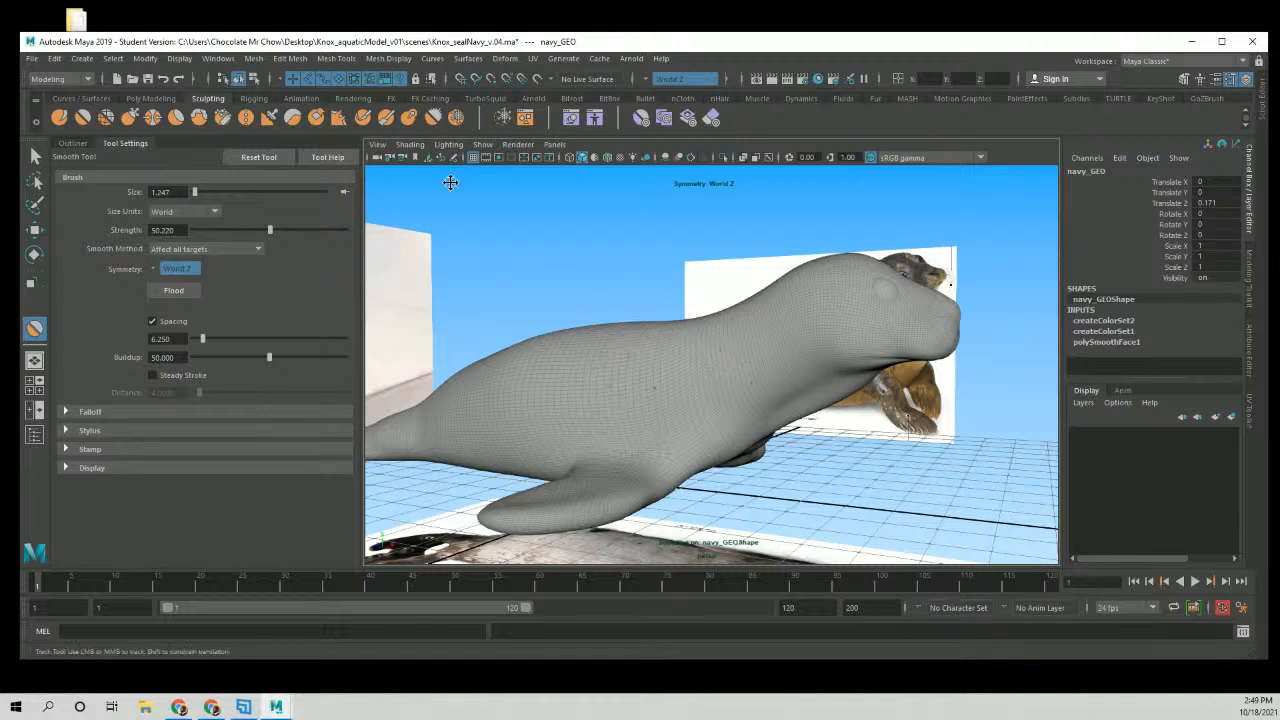
{"action": "middle_click_drag", "start_coordinate": [451, 186], "coordinate": [484, 202], "text": "alt"}
{"action": "left_click", "coordinate": [61, 120]}
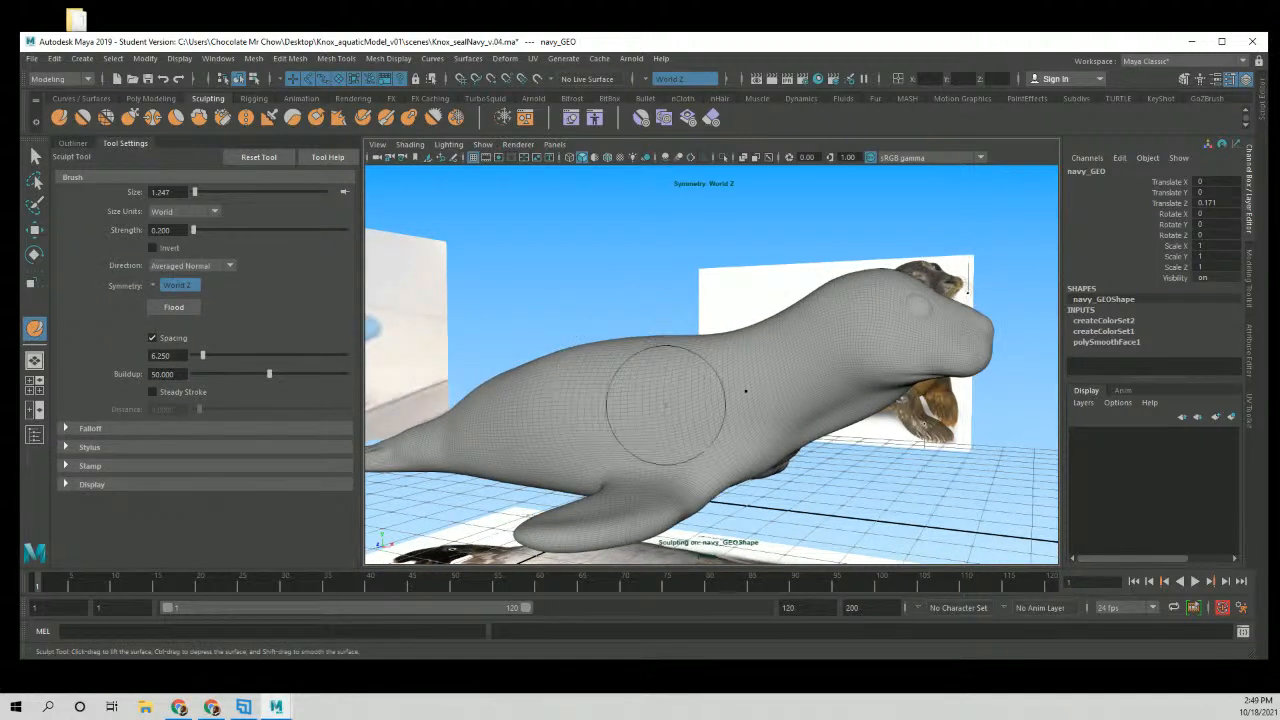
{"action": "left_click_drag", "start_coordinate": [609, 409], "coordinate": [683, 397], "text": "alt"}
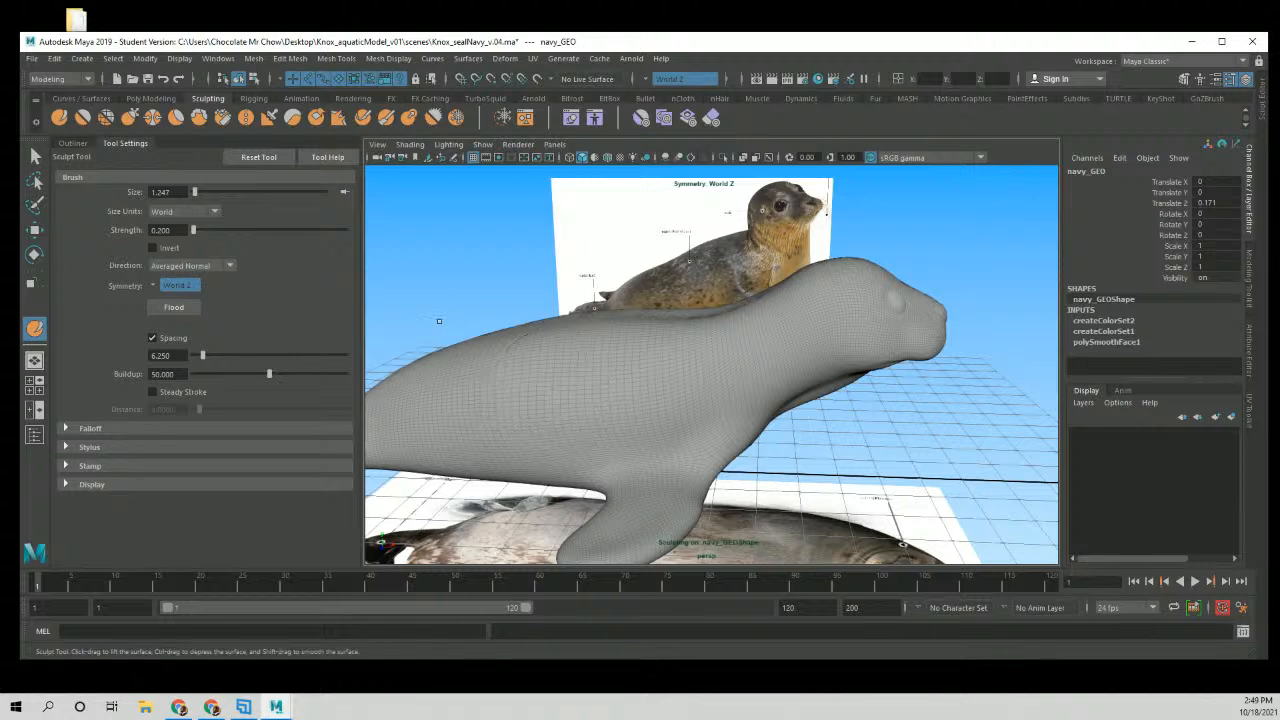
{"action": "mouse_move", "coordinate": [552, 252]}
{"action": "left_mouse_down", "text": "alt"}
{"action": "mouse_move", "coordinate": [589, 249]}
{"action": "mouse_move", "coordinate": [556, 278]}
{"action": "left_mouse_up", "text": "alt"}
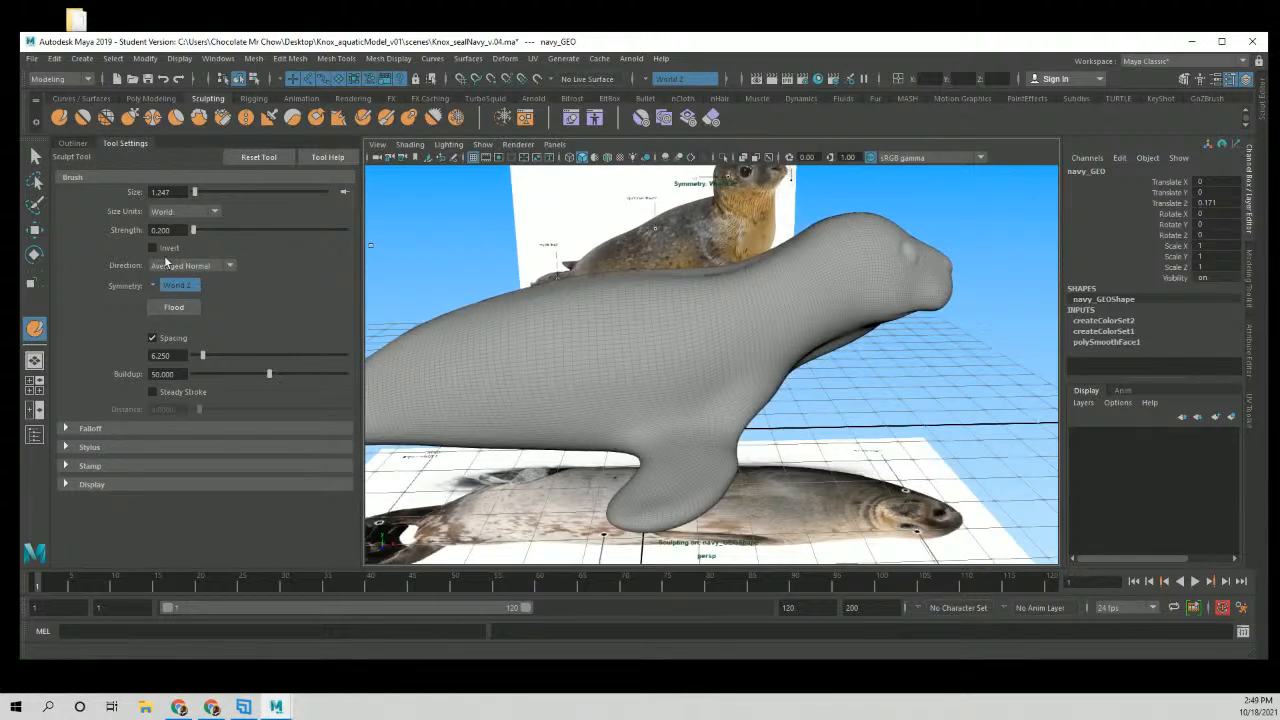
Set the Grab tool's direction to Center Normal and try pulling the seal's lower back outward.
{"action": "left_click", "coordinate": [137, 117]}
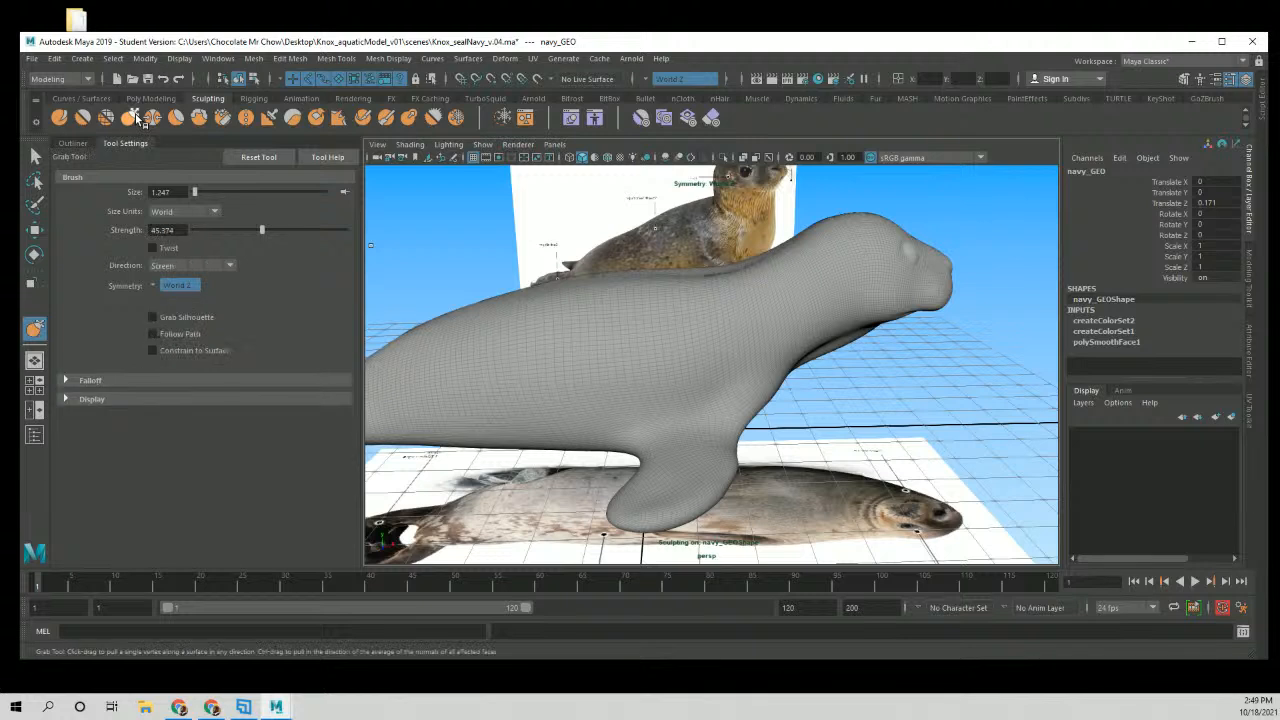
{"action": "left_click", "coordinate": [206, 265]}
{"action": "left_click", "coordinate": [212, 293]}
{"action": "left_click_drag", "start_coordinate": [452, 324], "coordinate": [426, 291]}
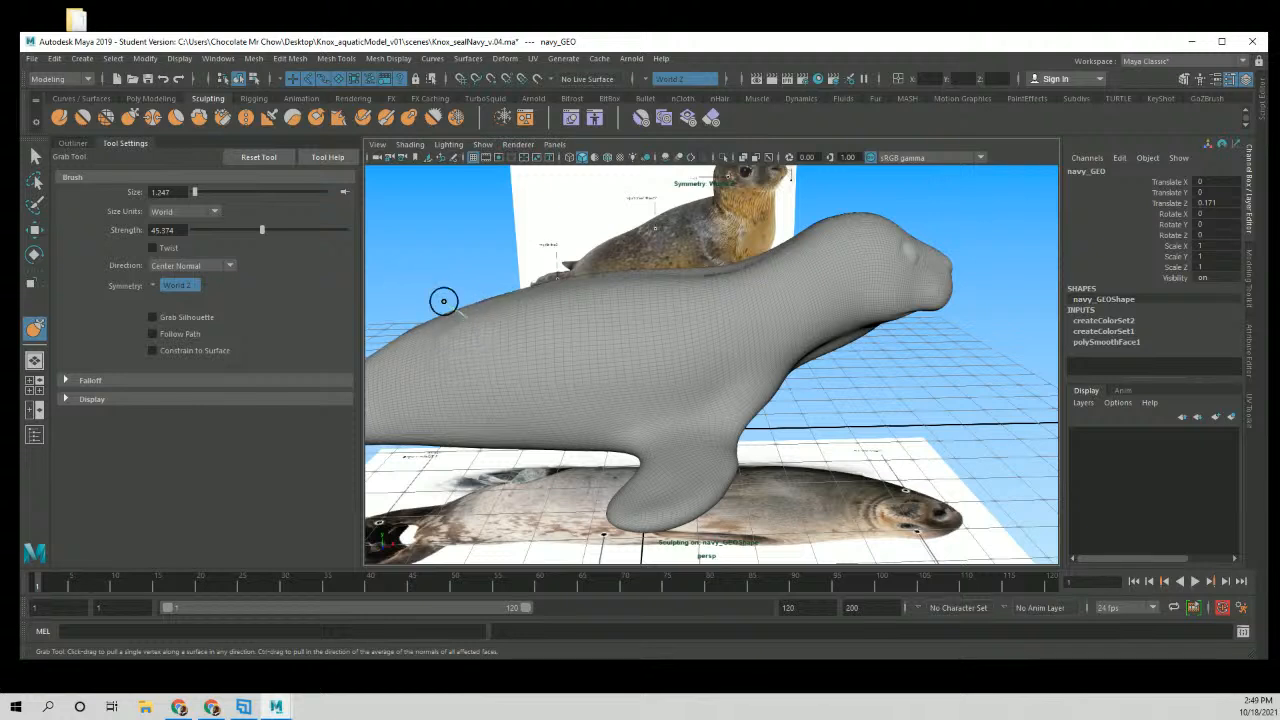
{"action": "mouse_move", "coordinate": [449, 308]}
{"action": "left_mouse_down"}
{"action": "mouse_move", "coordinate": [464, 325]}
{"action": "mouse_move", "coordinate": [449, 313]}
{"action": "left_mouse_up"}
Examine the shape and grooves of the rear flipper up close.
{"action": "middle_click_drag", "start_coordinate": [455, 325], "coordinate": [703, 307], "text": "alt"}
{"action": "middle_click_drag", "start_coordinate": [477, 409], "coordinate": [658, 334], "text": "alt"}
{"action": "right_click_drag", "start_coordinate": [658, 334], "coordinate": [700, 372], "text": "alt"}
{"action": "middle_click_drag", "start_coordinate": [581, 384], "coordinate": [778, 360], "text": "alt"}
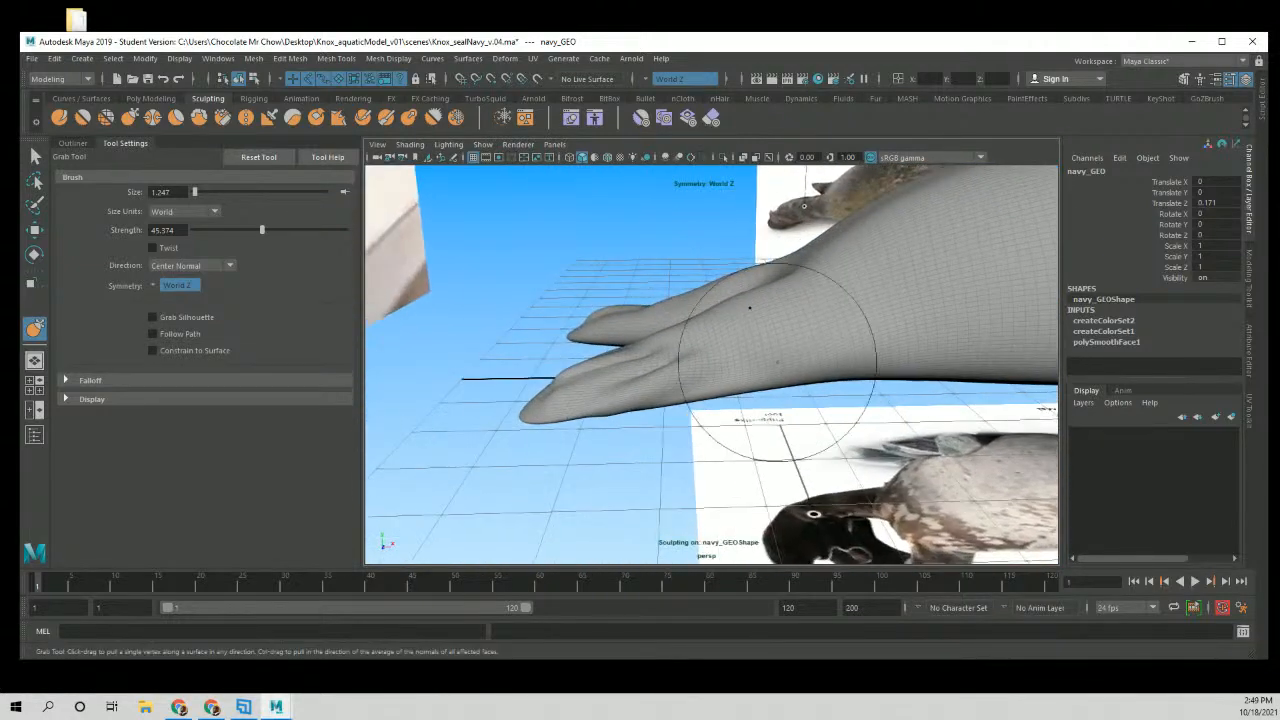
{"action": "mouse_move", "coordinate": [616, 345]}
{"action": "left_mouse_down", "text": "alt"}
{"action": "mouse_move", "coordinate": [594, 383]}
{"action": "mouse_move", "coordinate": [549, 405]}
{"action": "mouse_move", "coordinate": [500, 386]}
{"action": "mouse_move", "coordinate": [563, 377]}
{"action": "left_mouse_up", "text": "alt"}
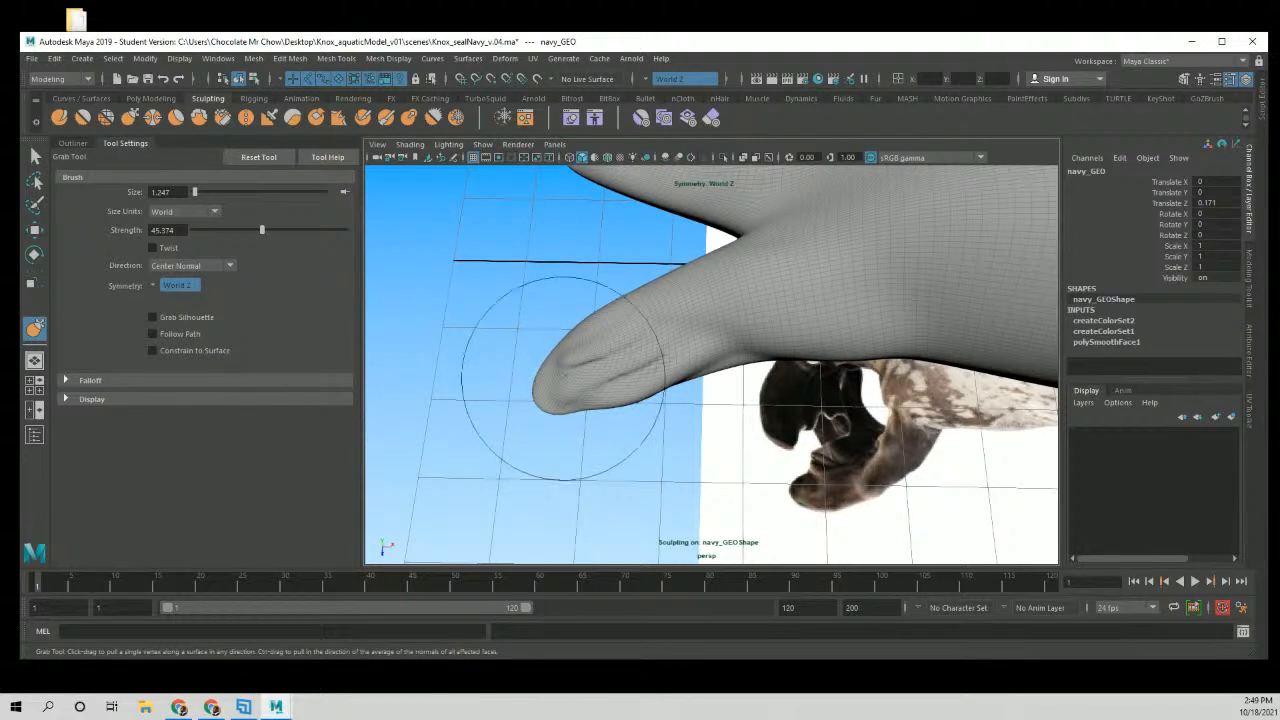
{"action": "right_click_drag", "start_coordinate": [564, 378], "coordinate": [711, 409], "text": "alt"}
{"action": "middle_click_drag", "start_coordinate": [448, 413], "coordinate": [568, 372], "text": "alt"}
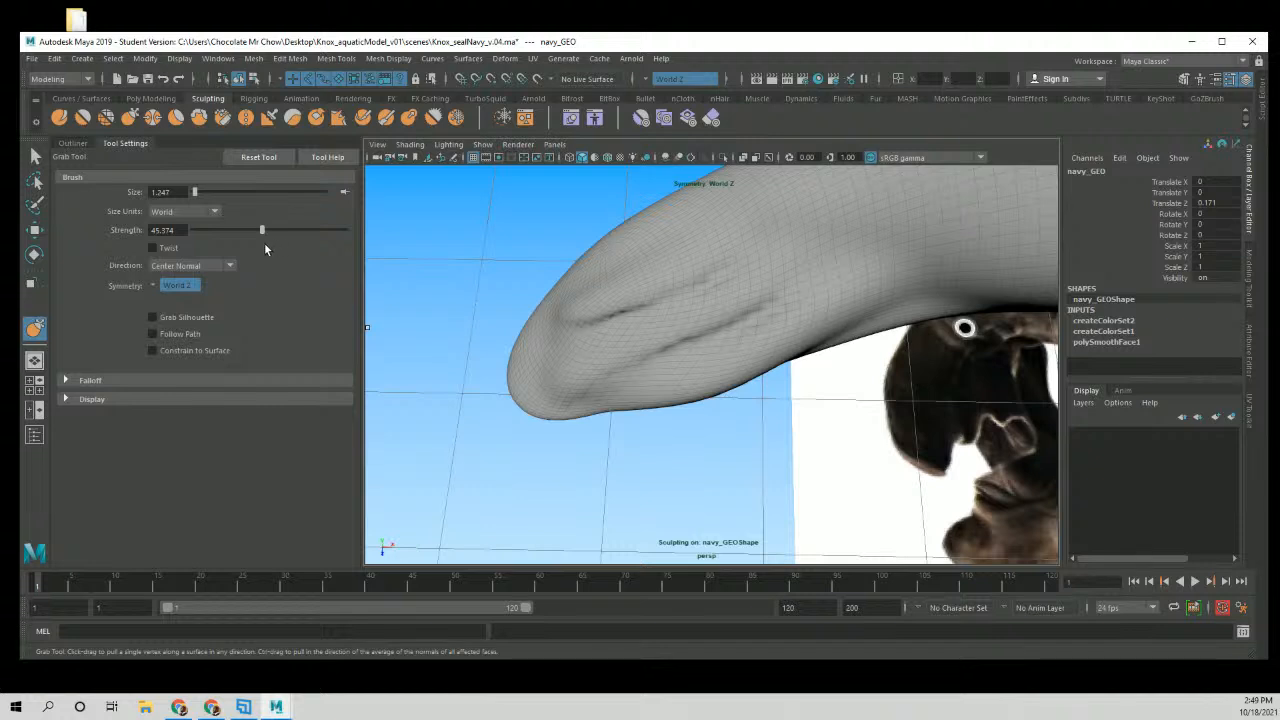
Review the Grab tool's falloff curve and size unit options, then check the rear body and flippers.
{"action": "left_click", "coordinate": [192, 317]}
{"action": "left_click", "coordinate": [129, 386]}
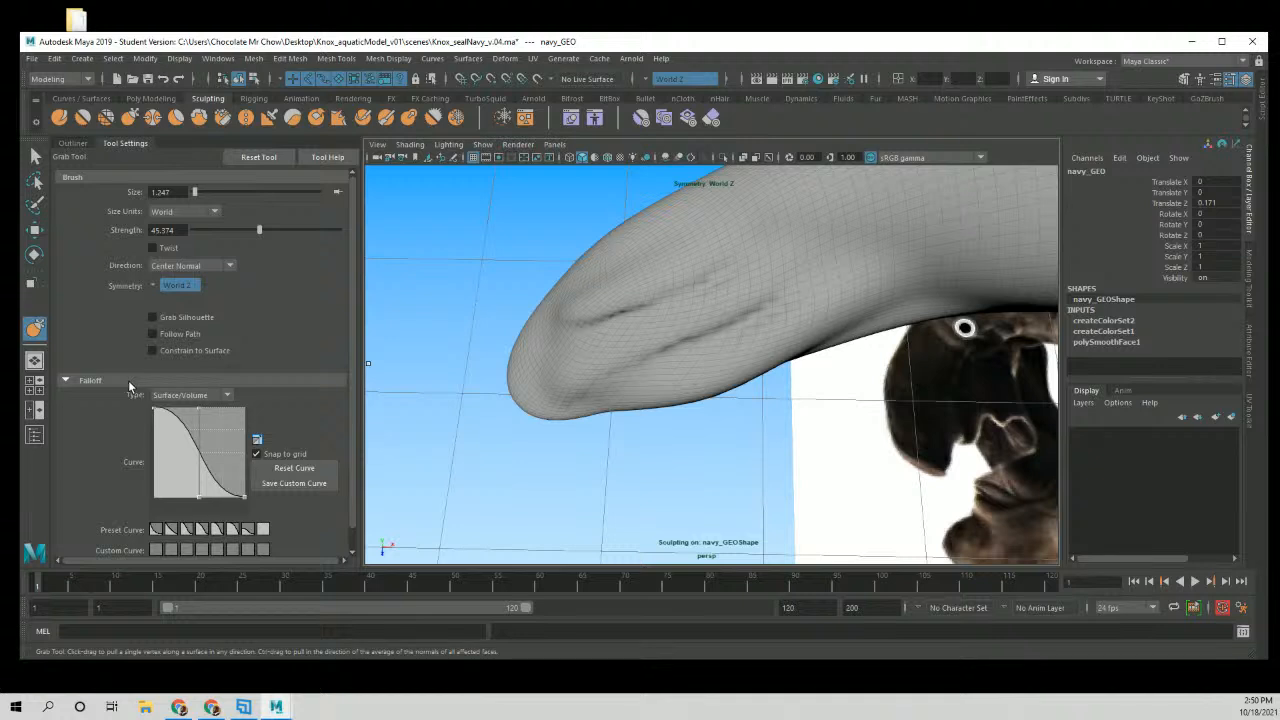
{"action": "left_click", "coordinate": [128, 384]}
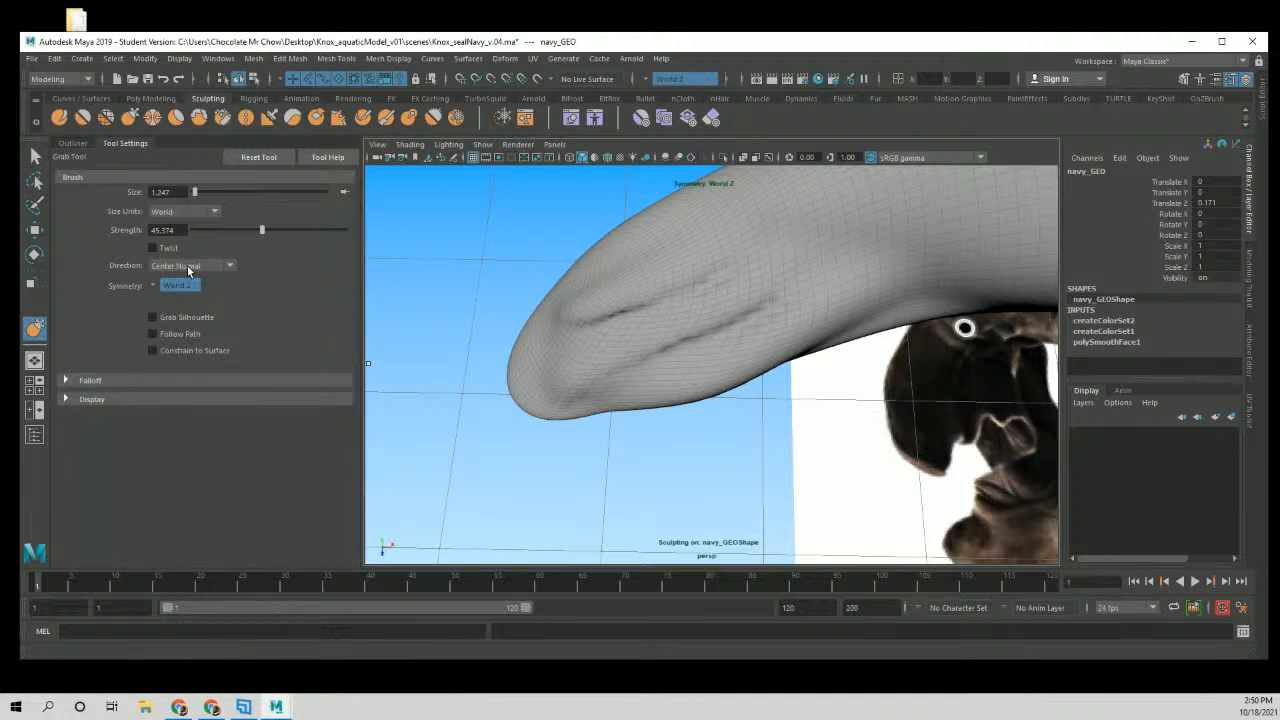
{"action": "left_click", "coordinate": [214, 213]}
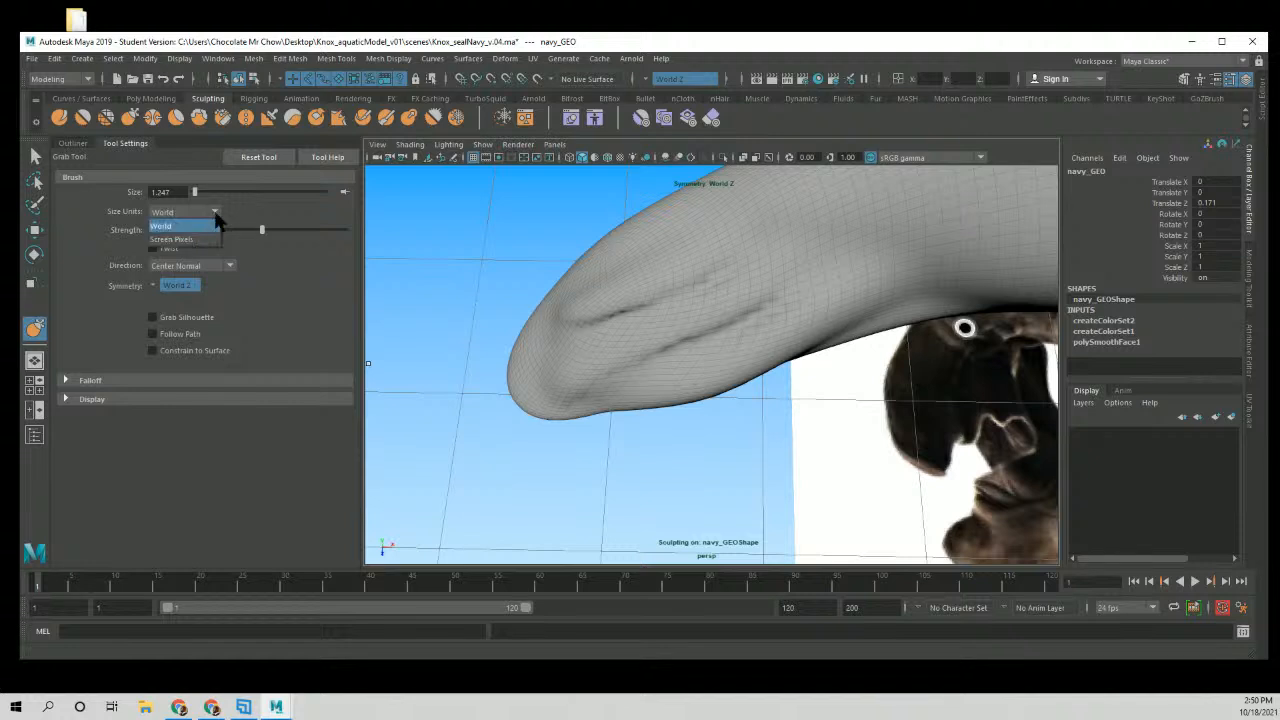
{"action": "left_click", "coordinate": [215, 216]}
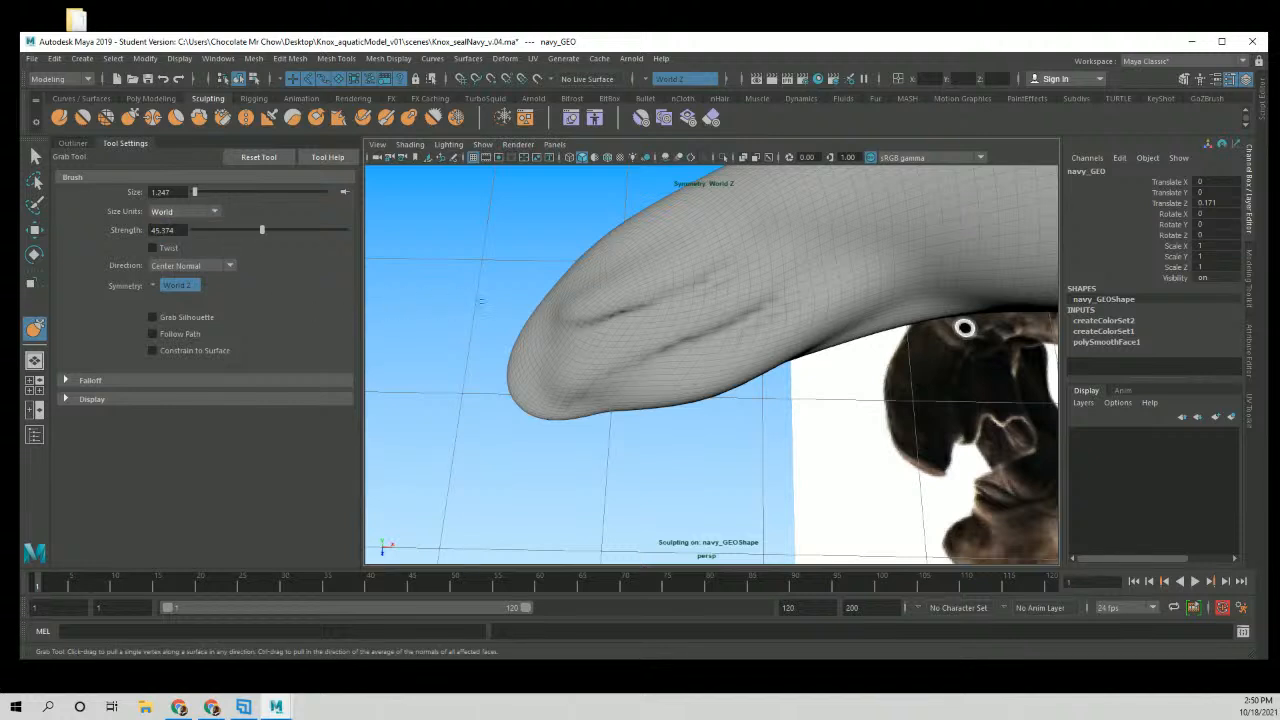
{"action": "scroll", "coordinate": [482, 300], "scroll_direction": "down", "scroll_amount": 3}
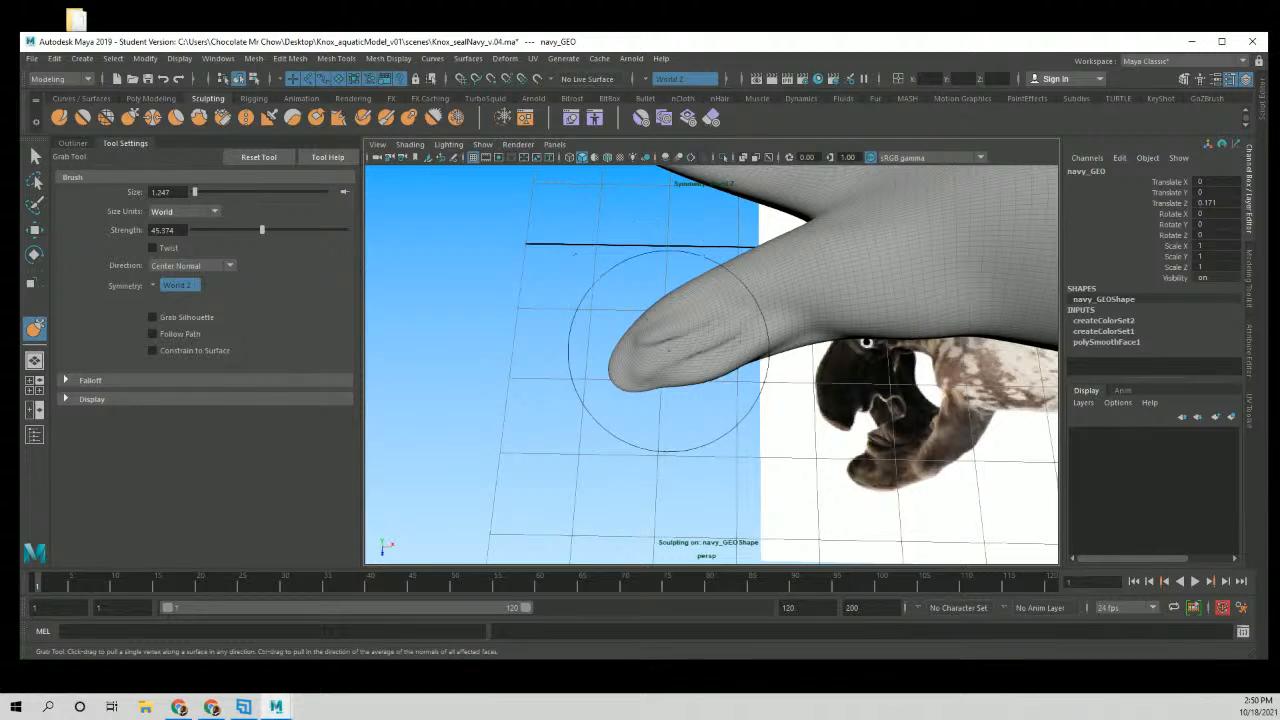
{"action": "mouse_move", "coordinate": [668, 350]}
{"action": "left_mouse_down", "text": "alt"}
{"action": "mouse_move", "coordinate": [530, 425]}
{"action": "mouse_move", "coordinate": [500, 357]}
{"action": "mouse_move", "coordinate": [586, 400]}
{"action": "mouse_move", "coordinate": [624, 390]}
{"action": "mouse_move", "coordinate": [518, 369]}
{"action": "left_mouse_up", "text": "alt"}
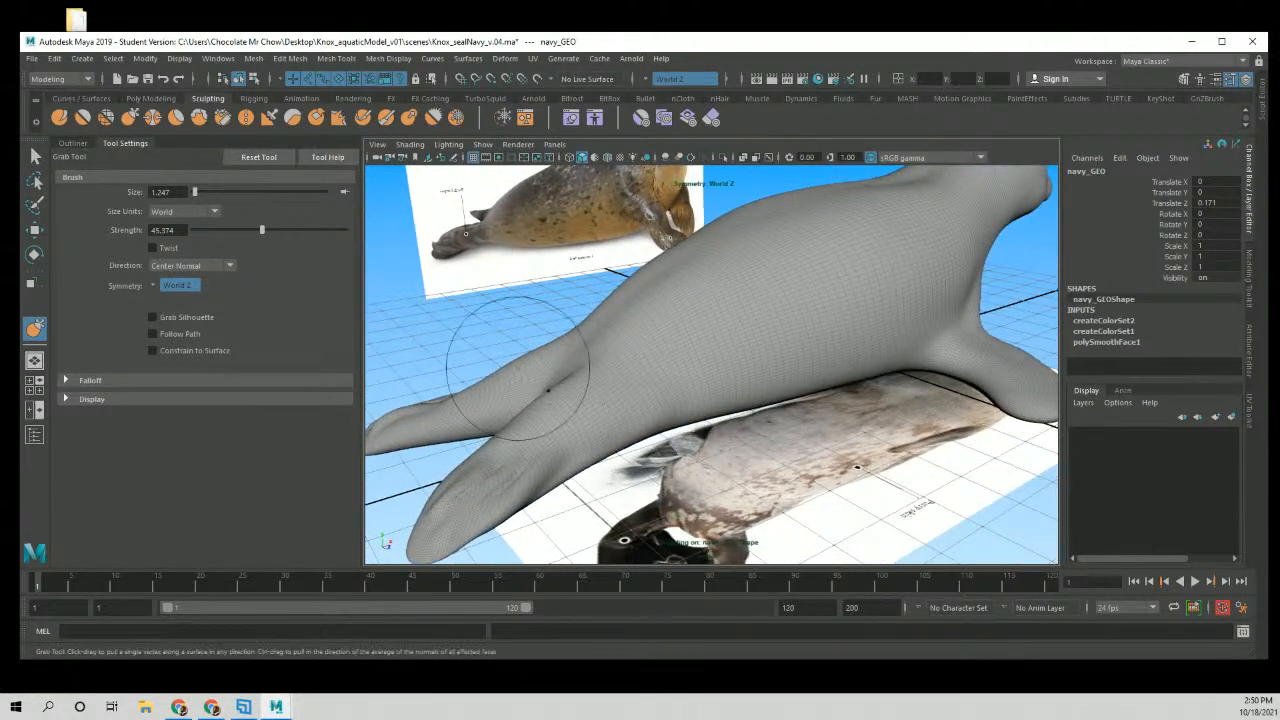
Using the Sculpt tool with the brush size reduced to 0.713, sculpt and smooth the lower back above the rear flippers.
{"action": "left_click", "coordinate": [59, 117]}
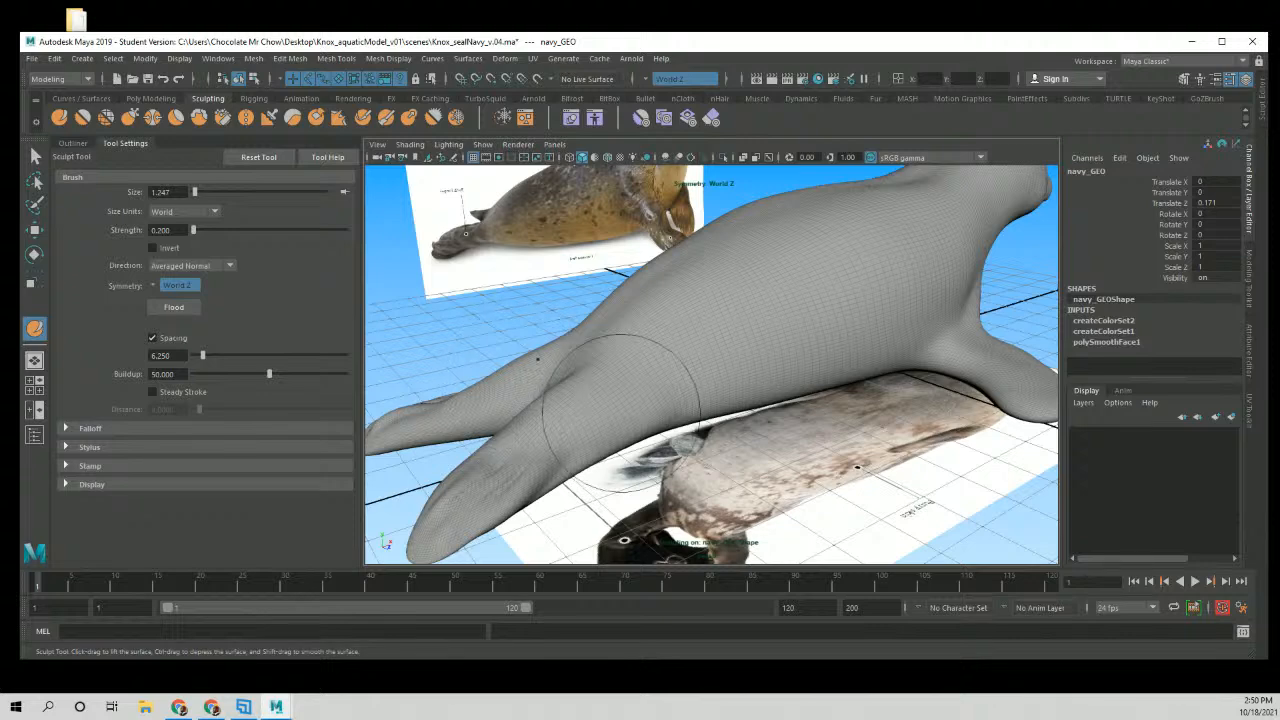
{"action": "left_click_drag", "start_coordinate": [621, 412], "coordinate": [514, 386], "text": "alt"}
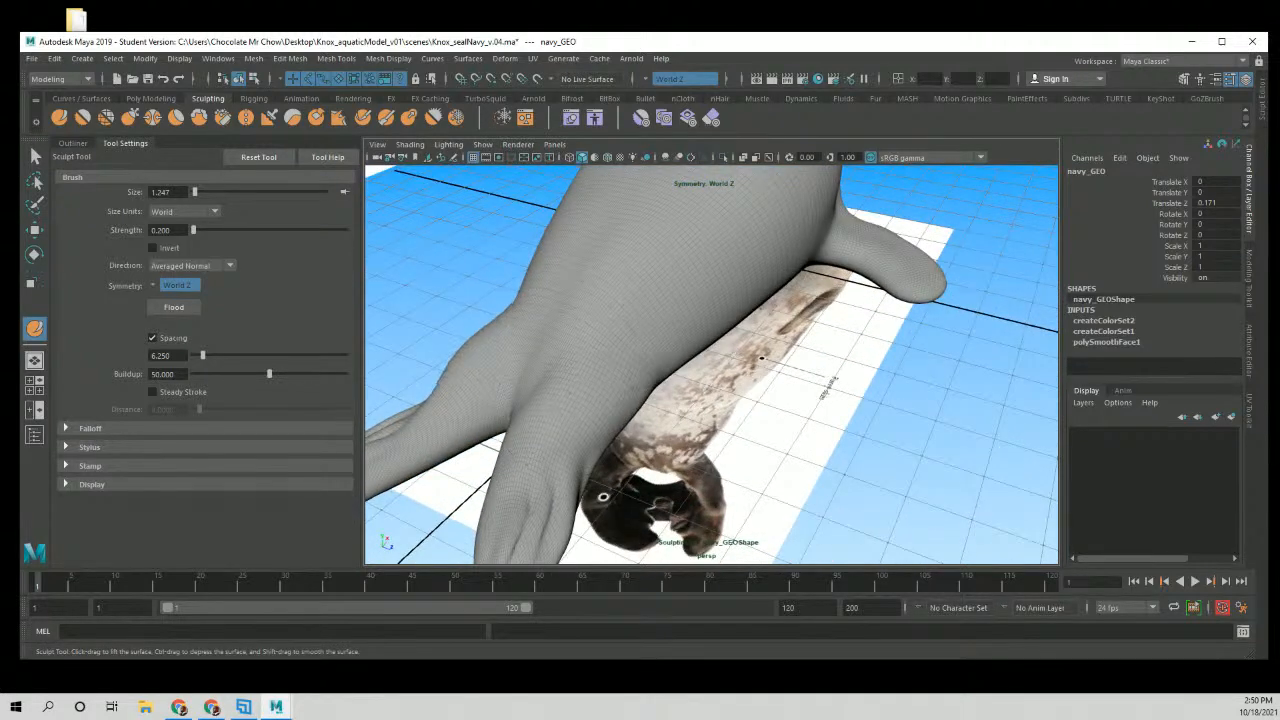
{"action": "mouse_move", "coordinate": [718, 430]}
{"action": "left_mouse_down", "text": "alt"}
{"action": "mouse_move", "coordinate": [671, 423]}
{"action": "mouse_move", "coordinate": [614, 443]}
{"action": "left_mouse_up", "text": "alt"}
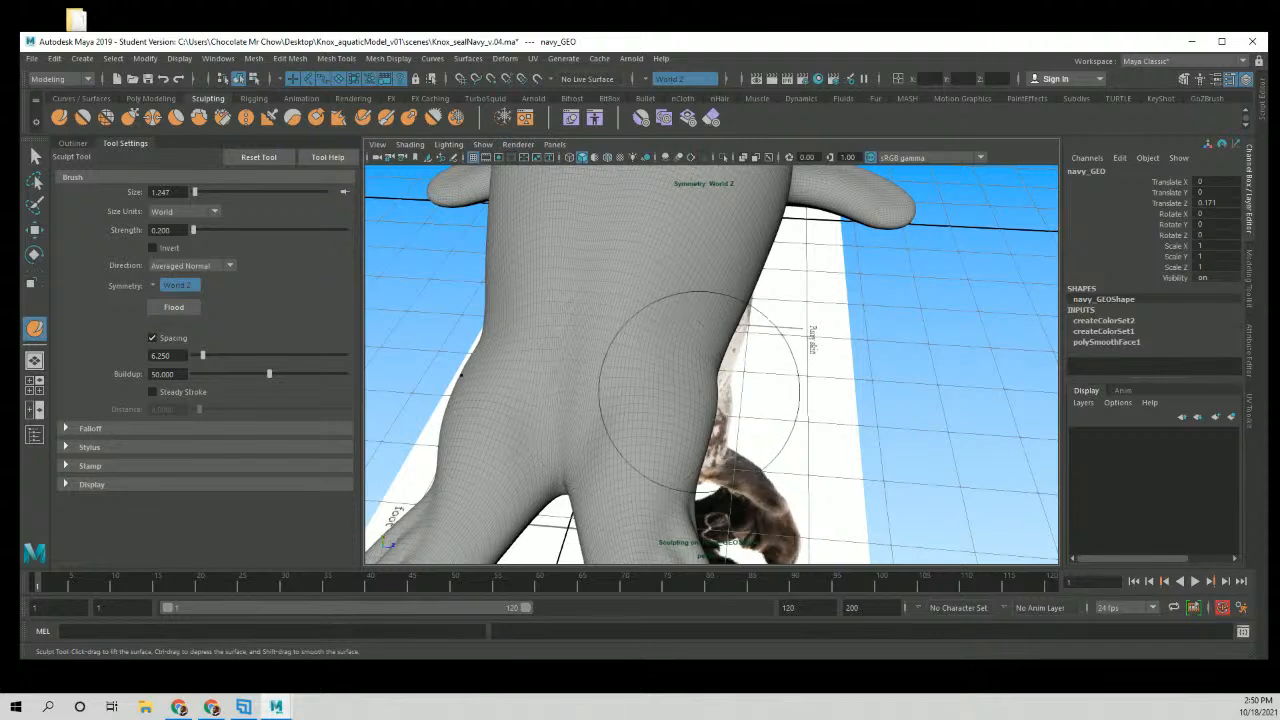
{"action": "left_click_drag", "start_coordinate": [699, 392], "coordinate": [703, 391], "text": "alt"}
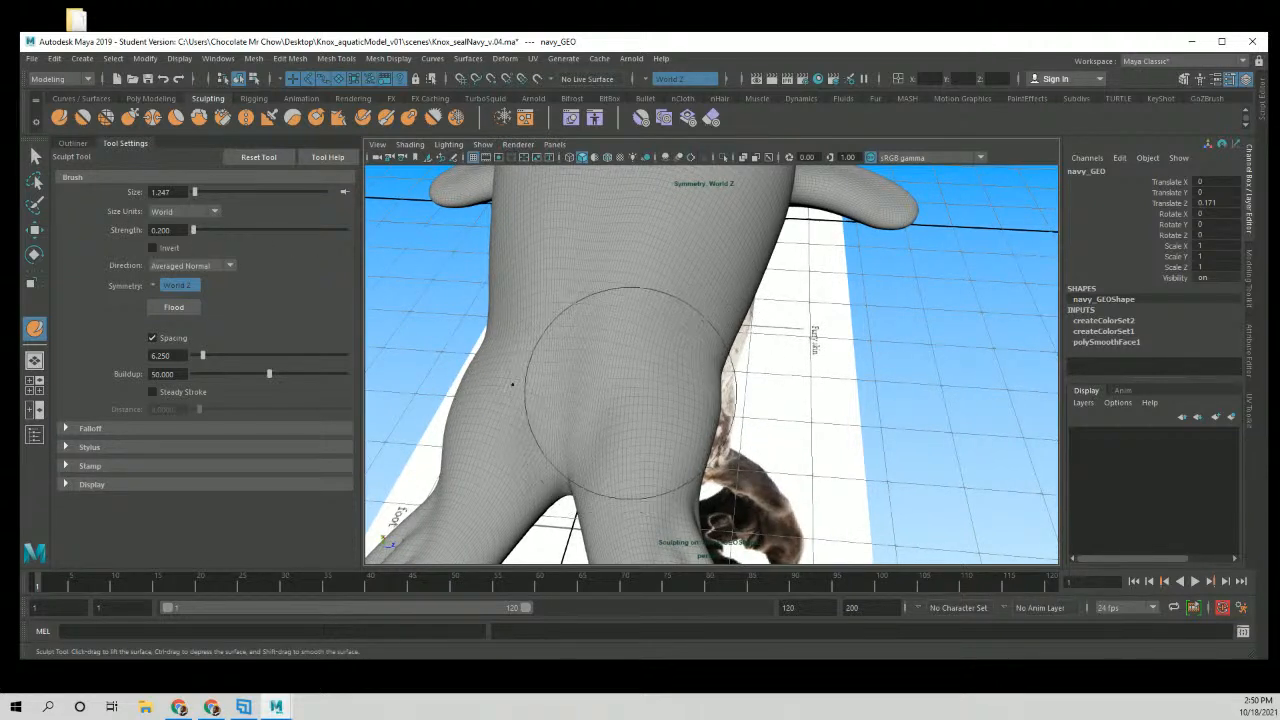
{"action": "left_click_drag", "start_coordinate": [631, 393], "coordinate": [590, 392]}
{"action": "mouse_move", "coordinate": [655, 280]}
{"action": "left_mouse_down"}
{"action": "mouse_move", "coordinate": [681, 345]}
{"action": "mouse_move", "coordinate": [620, 374]}
{"action": "mouse_move", "coordinate": [687, 324]}
{"action": "mouse_move", "coordinate": [686, 340]}
{"action": "mouse_move", "coordinate": [564, 365]}
{"action": "left_mouse_up"}
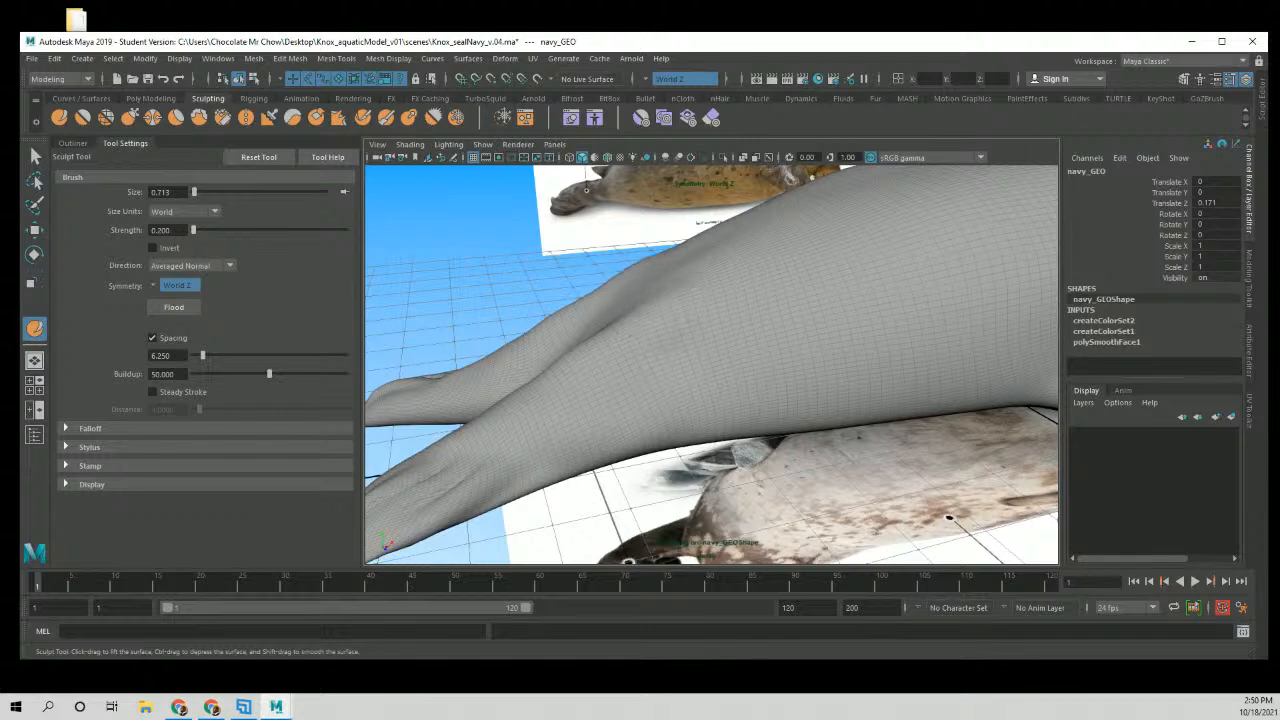
{"action": "left_click_drag", "start_coordinate": [829, 271], "coordinate": [700, 357], "text": "alt"}
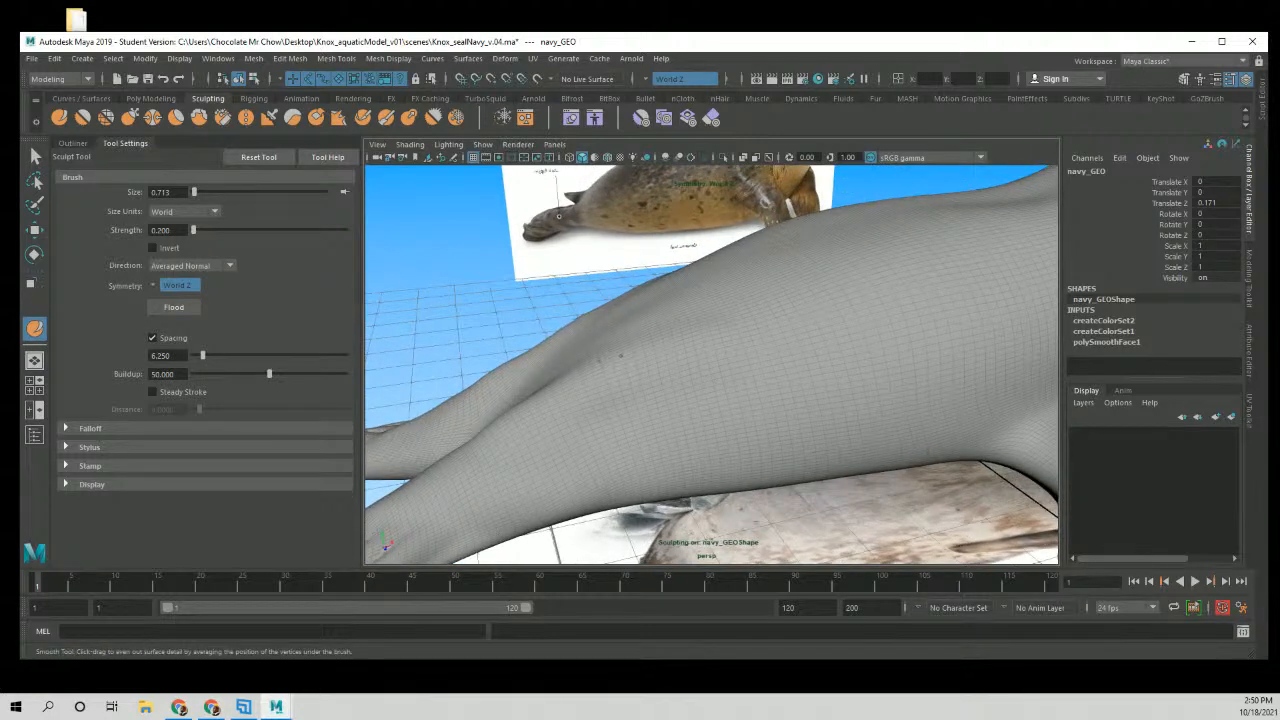
{"action": "mouse_move", "coordinate": [557, 386]}
{"action": "left_mouse_down", "text": "alt"}
{"action": "mouse_move", "coordinate": [643, 283]}
{"action": "mouse_move", "coordinate": [640, 360]}
{"action": "mouse_move", "coordinate": [703, 362]}
{"action": "mouse_move", "coordinate": [718, 328]}
{"action": "left_mouse_up", "text": "alt"}
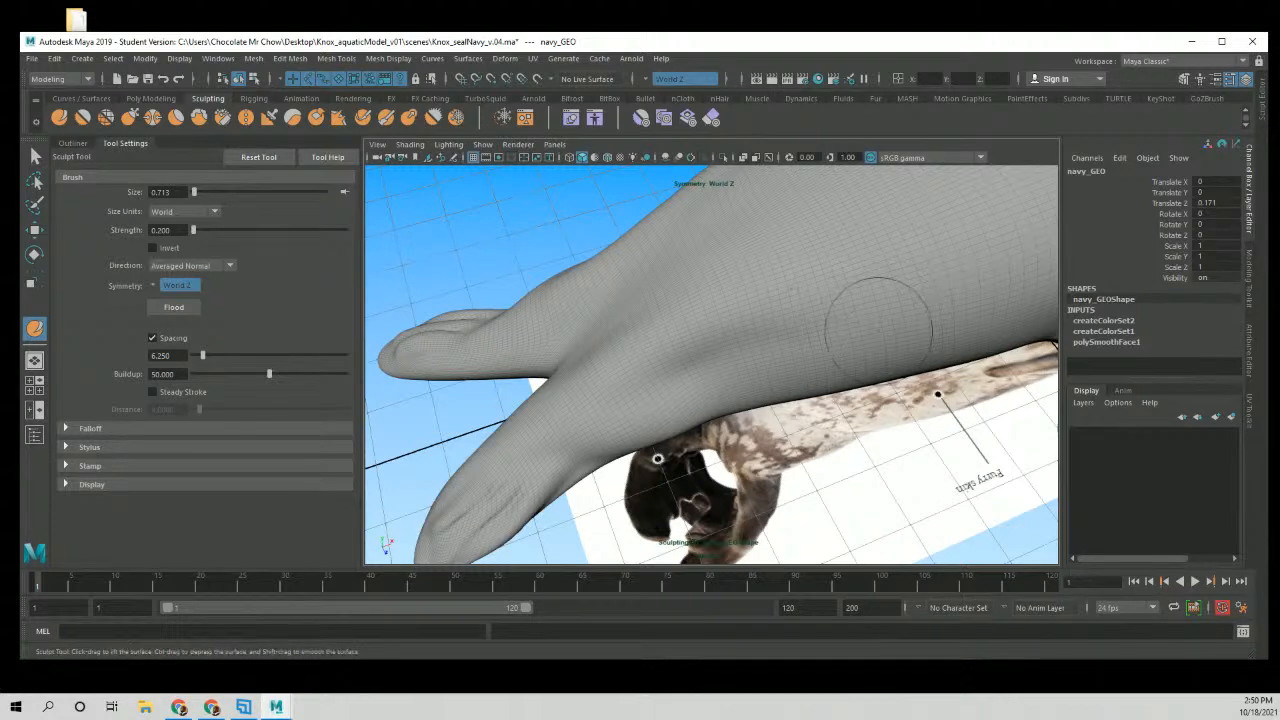
Examine the whole seal against the references, then its muzzle, mouth and eyes from several angles.
{"action": "right_click_drag", "start_coordinate": [880, 314], "coordinate": [790, 346], "text": "alt"}
{"action": "left_click_drag", "start_coordinate": [790, 346], "coordinate": [735, 328], "text": "alt"}
{"action": "middle_click_drag", "start_coordinate": [735, 328], "coordinate": [508, 352], "text": "alt"}
{"action": "left_click_drag", "start_coordinate": [507, 351], "coordinate": [654, 337], "text": "alt"}
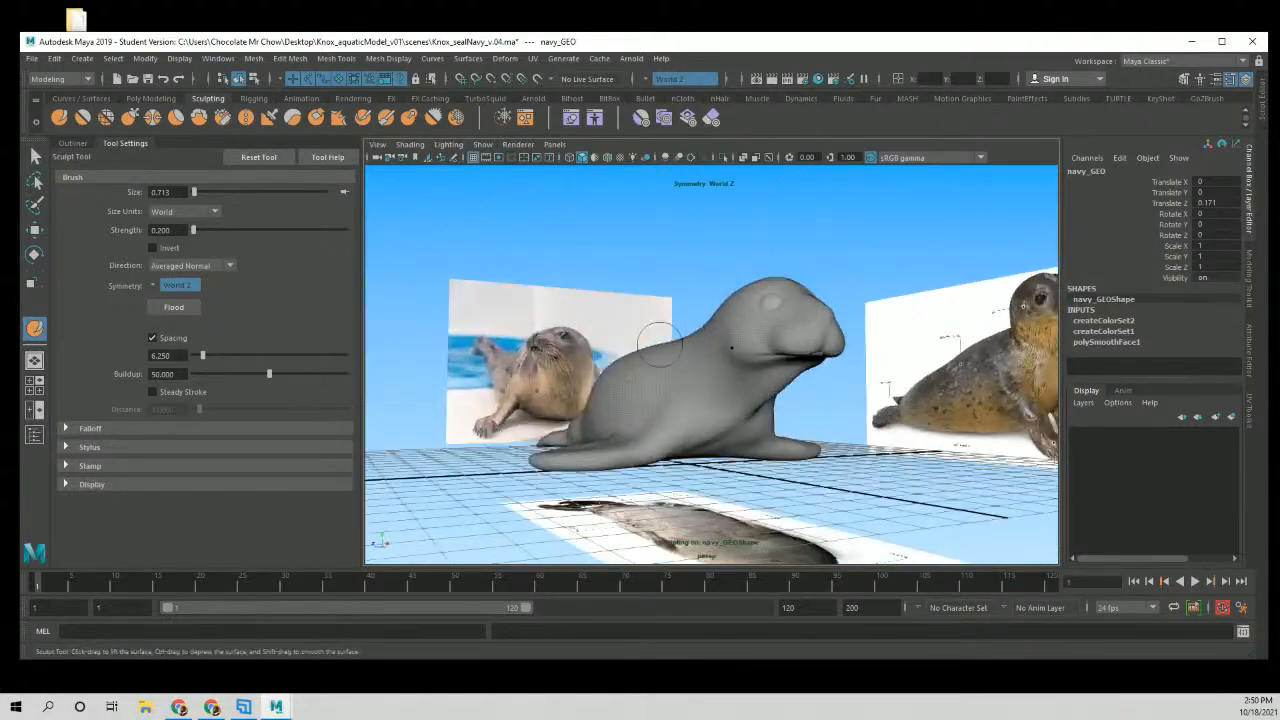
{"action": "middle_click_drag", "start_coordinate": [654, 337], "coordinate": [551, 351], "text": "alt"}
{"action": "right_click_drag", "start_coordinate": [551, 351], "coordinate": [683, 369], "text": "alt"}
{"action": "left_click_drag", "start_coordinate": [683, 369], "coordinate": [613, 322], "text": "alt"}
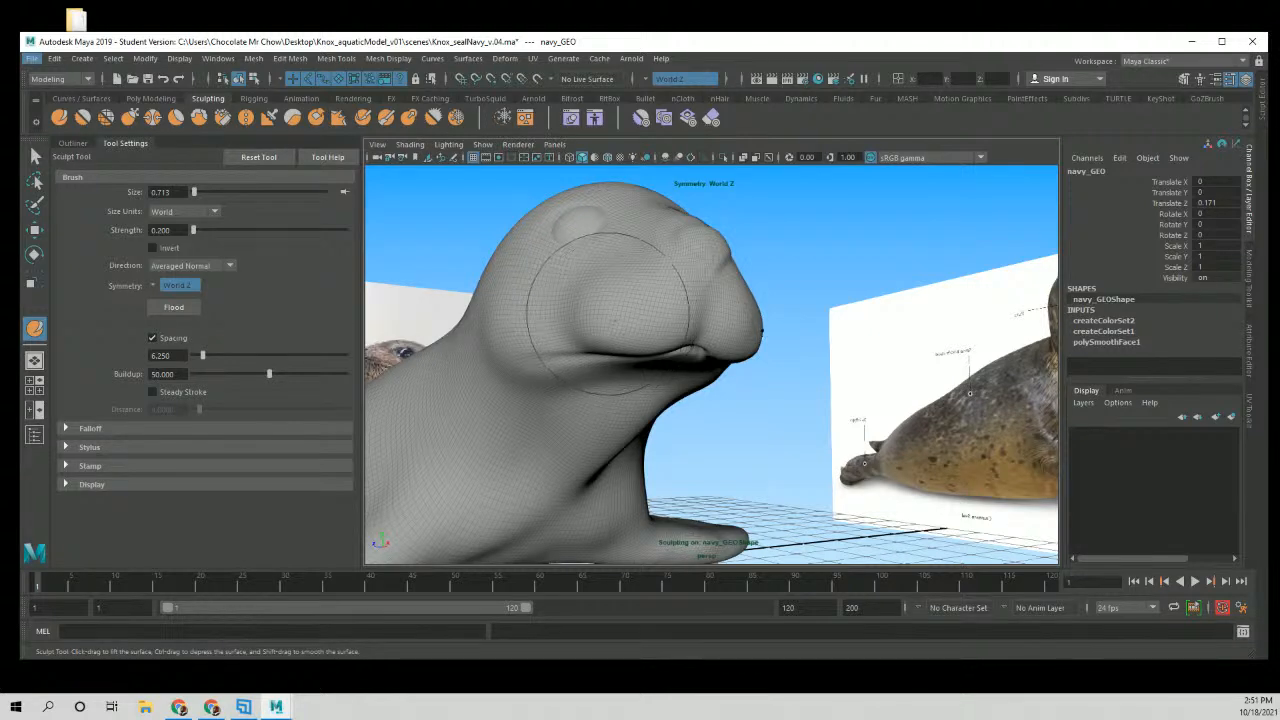
{"action": "mouse_move", "coordinate": [617, 316]}
{"action": "left_mouse_down", "text": "alt"}
{"action": "mouse_move", "coordinate": [609, 306]}
{"action": "mouse_move", "coordinate": [623, 337]}
{"action": "mouse_move", "coordinate": [599, 300]}
{"action": "left_mouse_up", "text": "alt"}
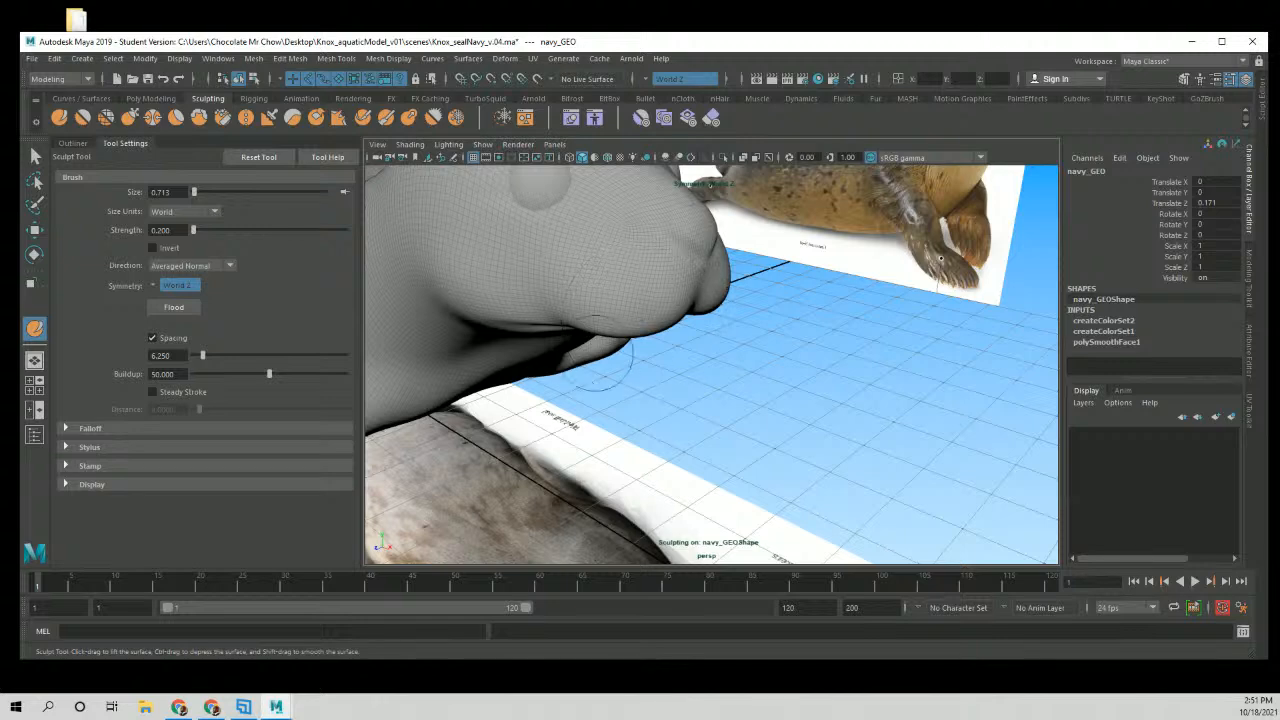
{"action": "left_click_drag", "start_coordinate": [600, 370], "coordinate": [580, 340], "text": "alt"}
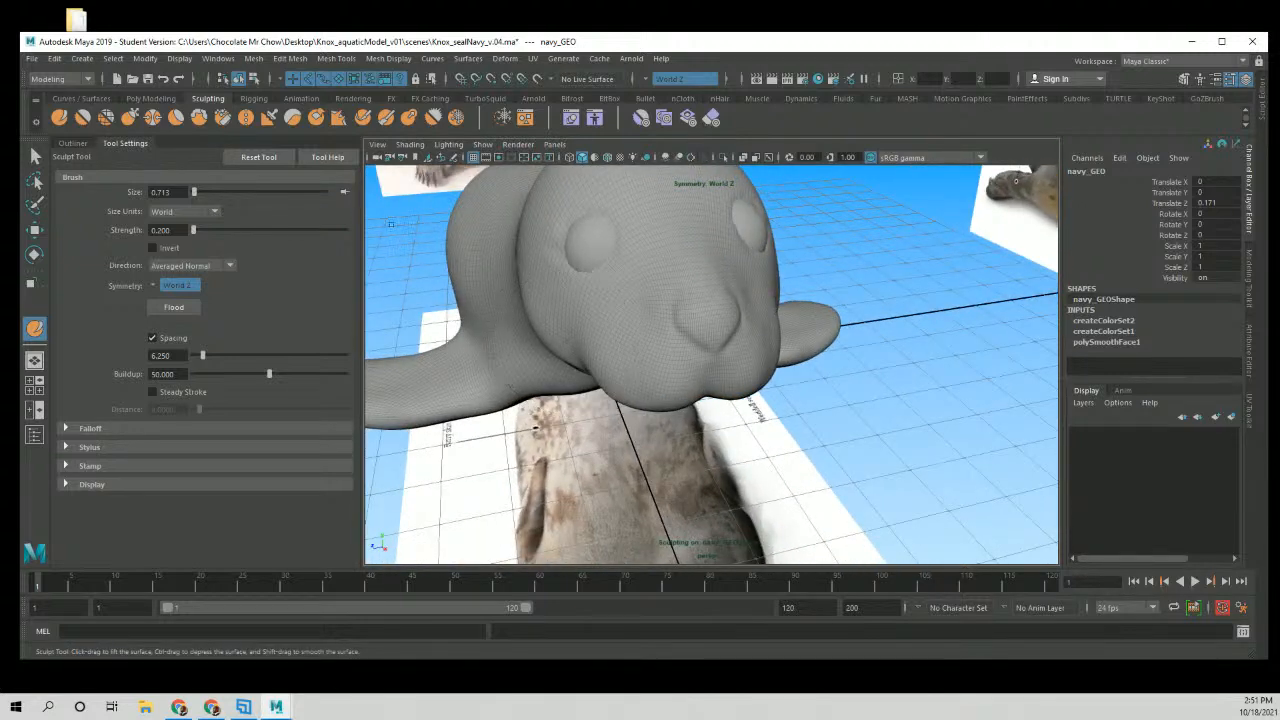
{"action": "middle_click_drag", "start_coordinate": [640, 262], "coordinate": [662, 332], "text": "alt"}
{"action": "left_click_drag", "start_coordinate": [661, 332], "coordinate": [692, 294], "text": "alt"}
{"action": "key", "text": "f"}
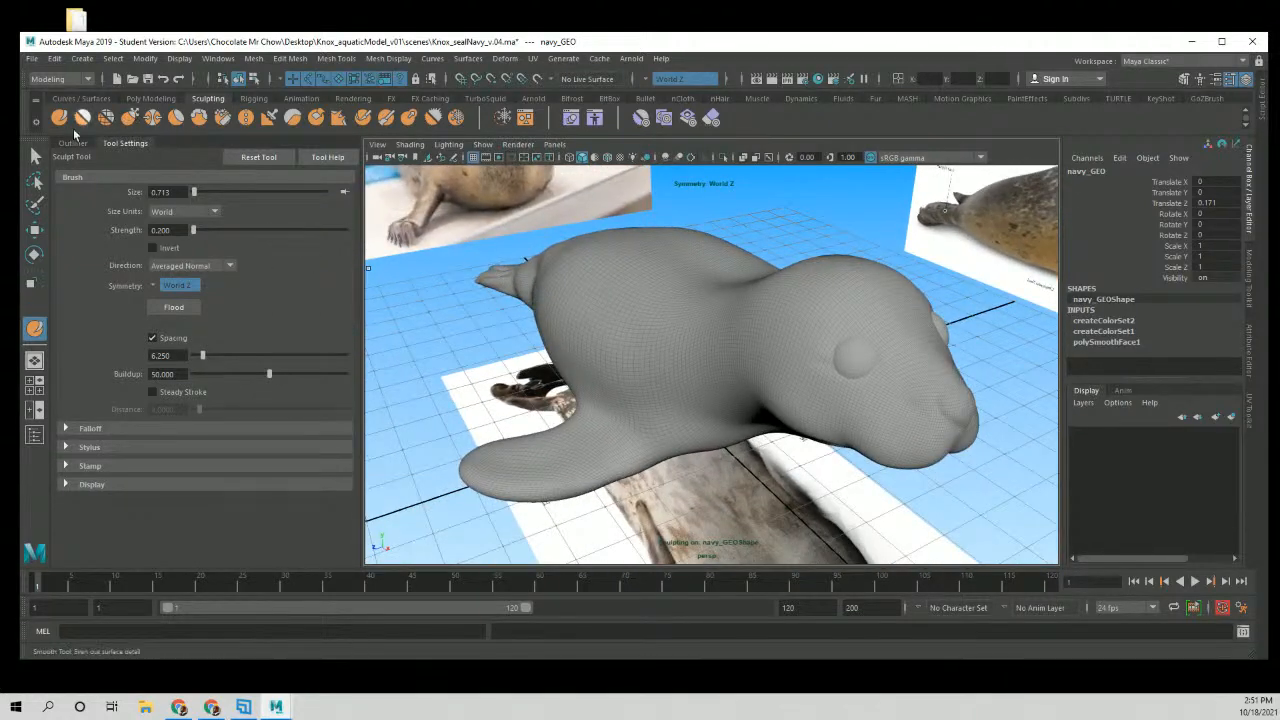
Sculpt a curved contour along the seal's flank behind the front flipper and soften its edges.
{"action": "left_click_drag", "start_coordinate": [581, 328], "coordinate": [614, 300], "text": "alt"}
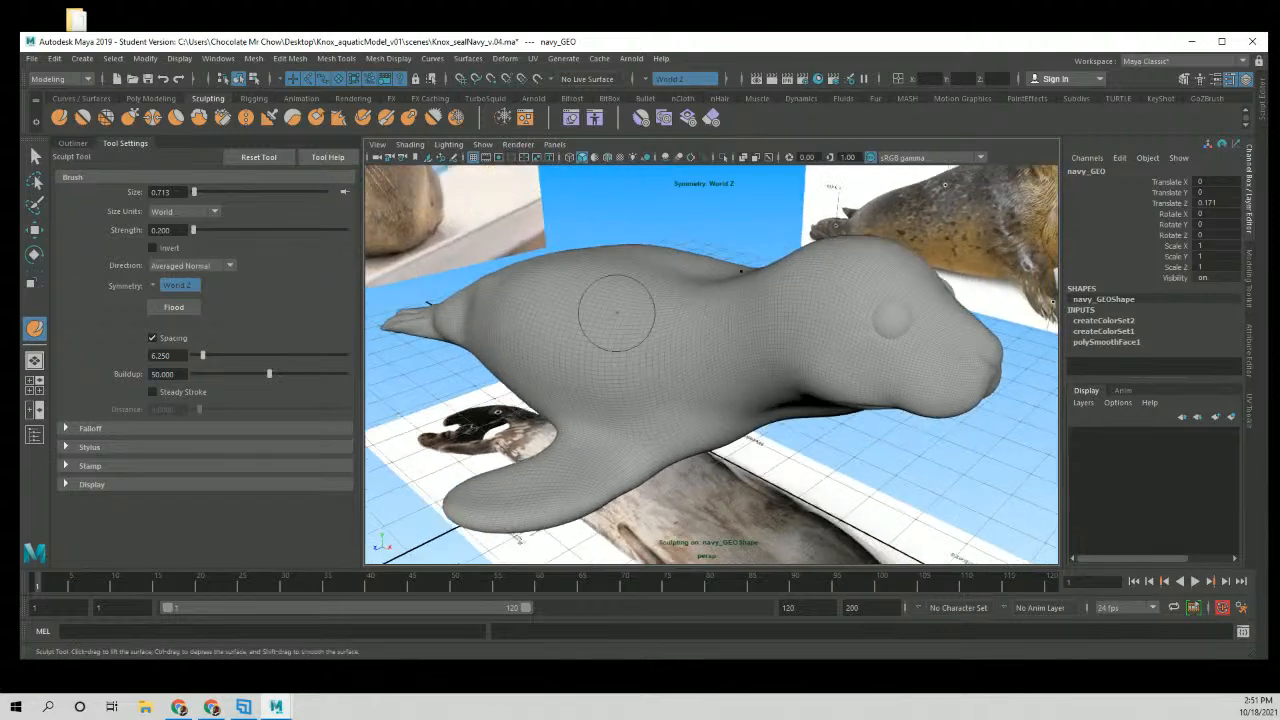
{"action": "middle_click_drag", "start_coordinate": [614, 300], "coordinate": [680, 311], "text": "alt"}
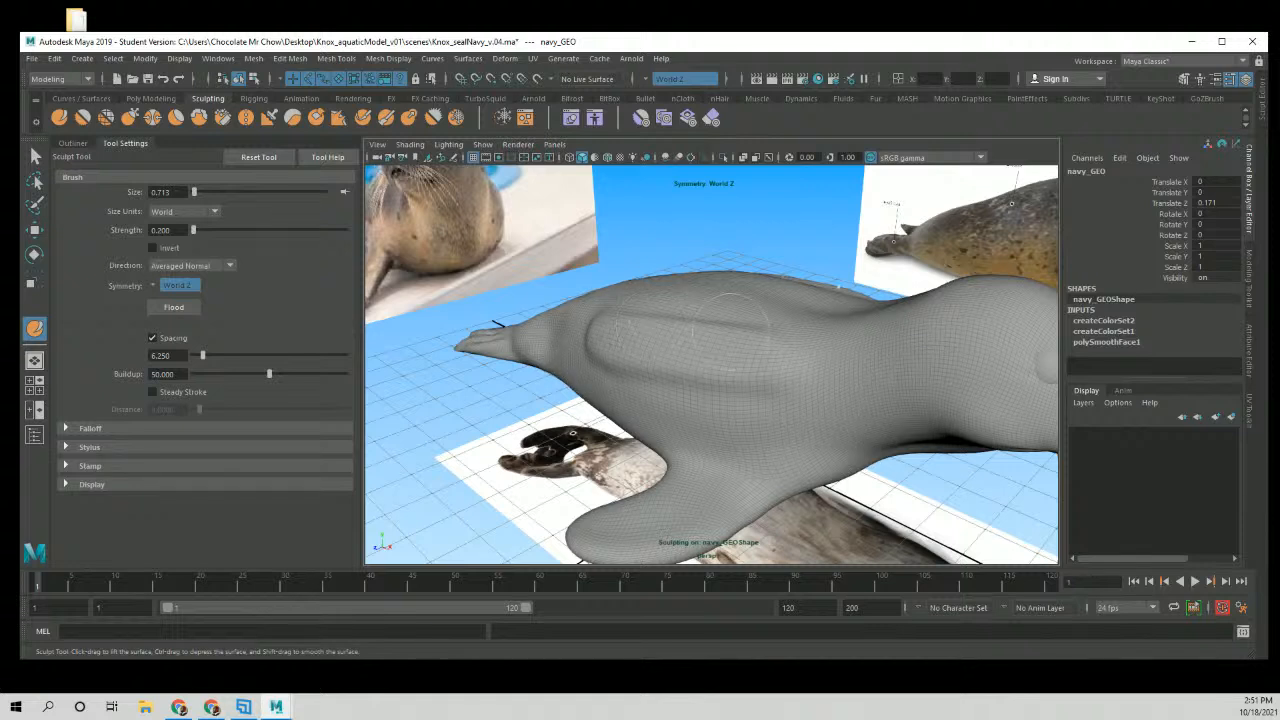
{"action": "mouse_move", "coordinate": [614, 334]}
{"action": "left_mouse_down"}
{"action": "mouse_move", "coordinate": [728, 346]}
{"action": "mouse_move", "coordinate": [598, 326]}
{"action": "left_mouse_up"}
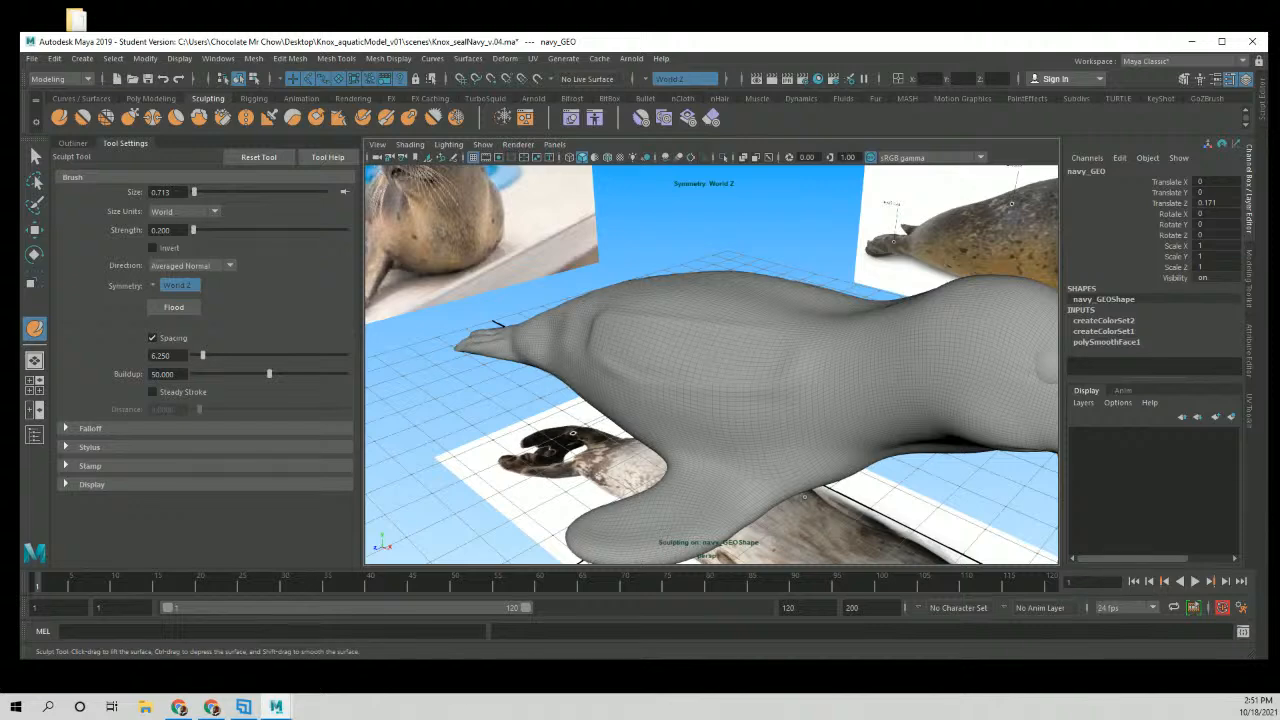
{"action": "mouse_move", "coordinate": [816, 340]}
{"action": "left_mouse_down", "text": "alt"}
{"action": "mouse_move", "coordinate": [691, 349]}
{"action": "mouse_move", "coordinate": [680, 363]}
{"action": "left_mouse_up", "text": "alt"}
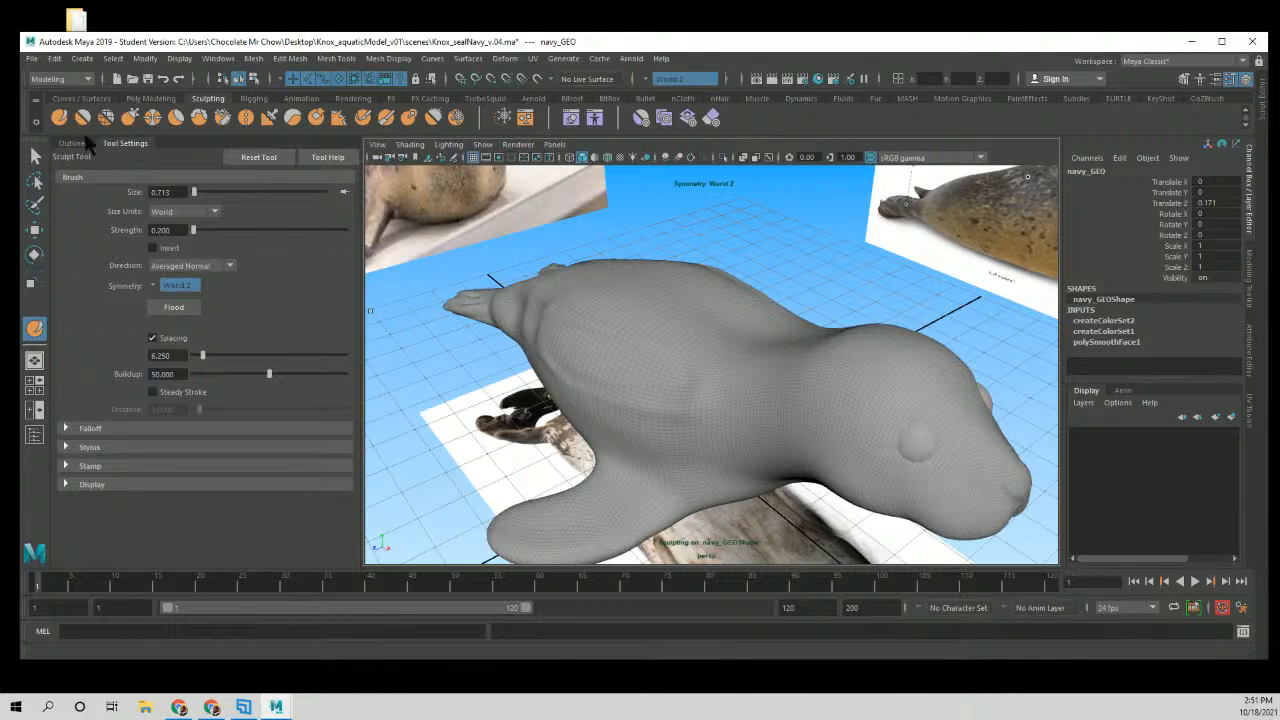
{"action": "left_click_drag", "start_coordinate": [715, 361], "coordinate": [830, 322], "text": "alt"}
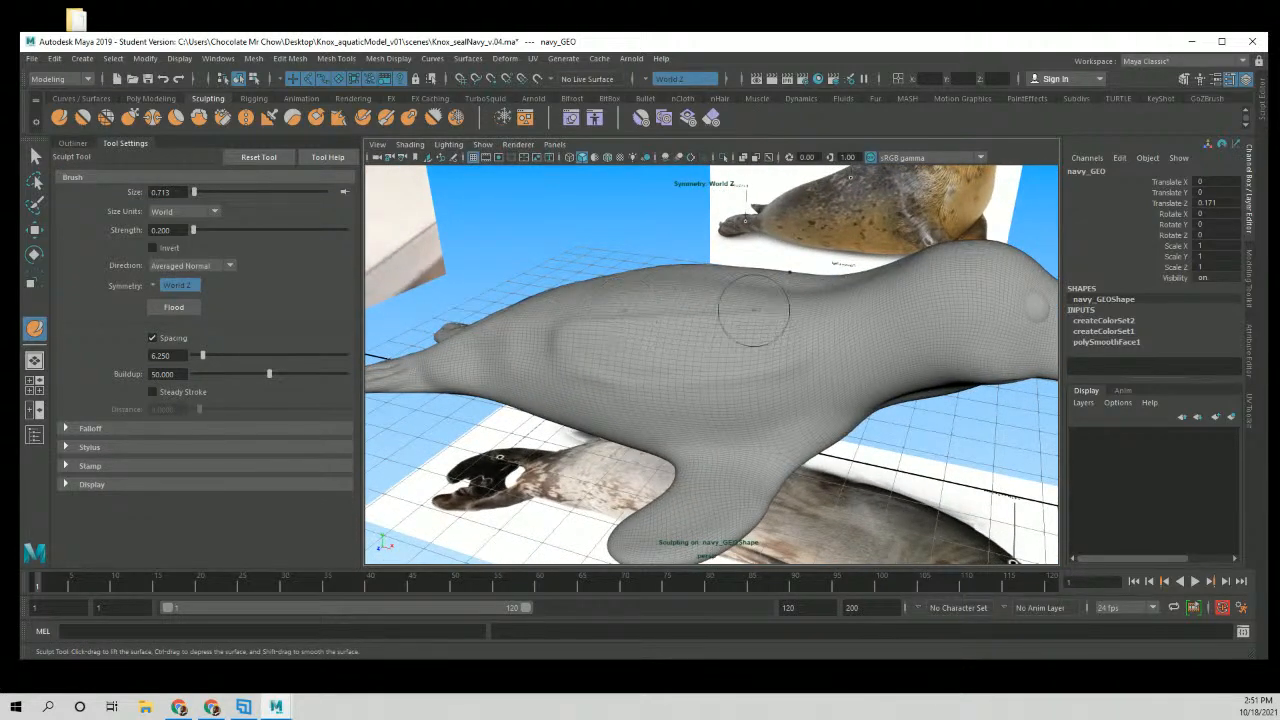
{"action": "mouse_move", "coordinate": [894, 314]}
{"action": "left_mouse_down", "text": "alt"}
{"action": "mouse_move", "coordinate": [625, 335]}
{"action": "mouse_move", "coordinate": [617, 286]}
{"action": "mouse_move", "coordinate": [631, 277]}
{"action": "left_mouse_up", "text": "alt"}
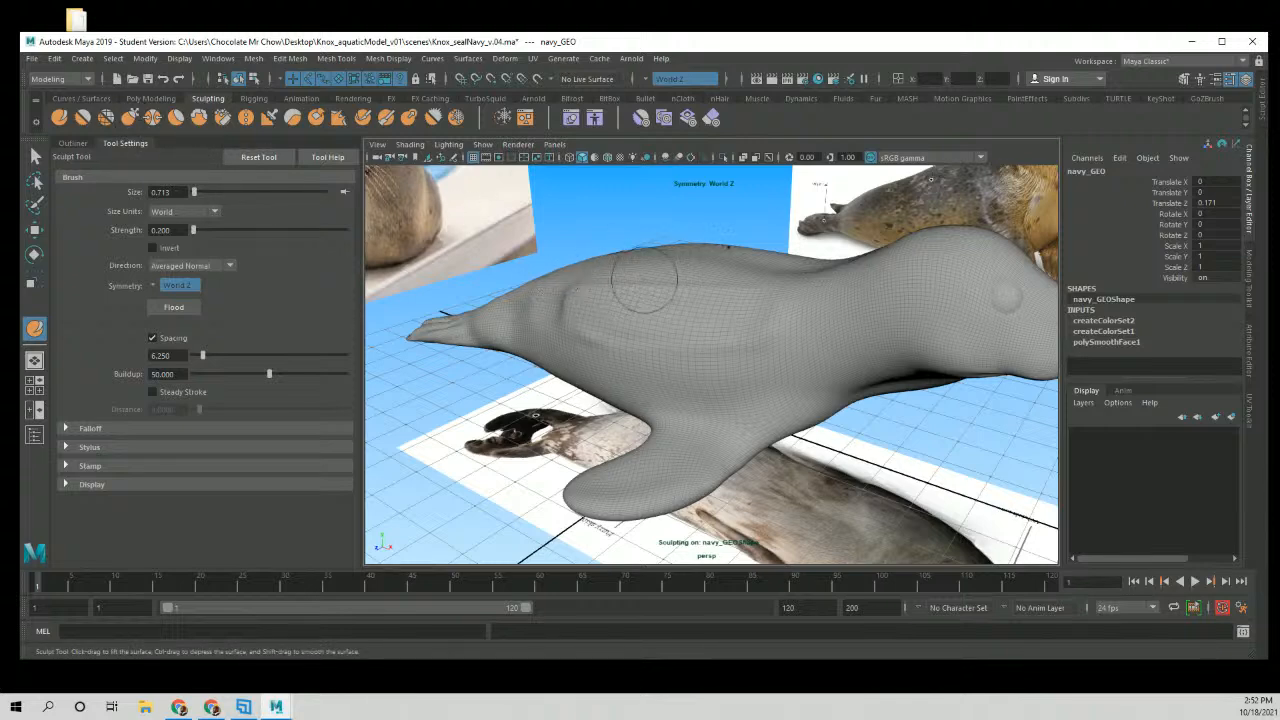
Examine the seal's flank, back, head and neck from both sides against the reference images.
{"action": "left_click_drag", "start_coordinate": [640, 285], "coordinate": [660, 320], "text": "alt"}
{"action": "key", "text": "shift"}
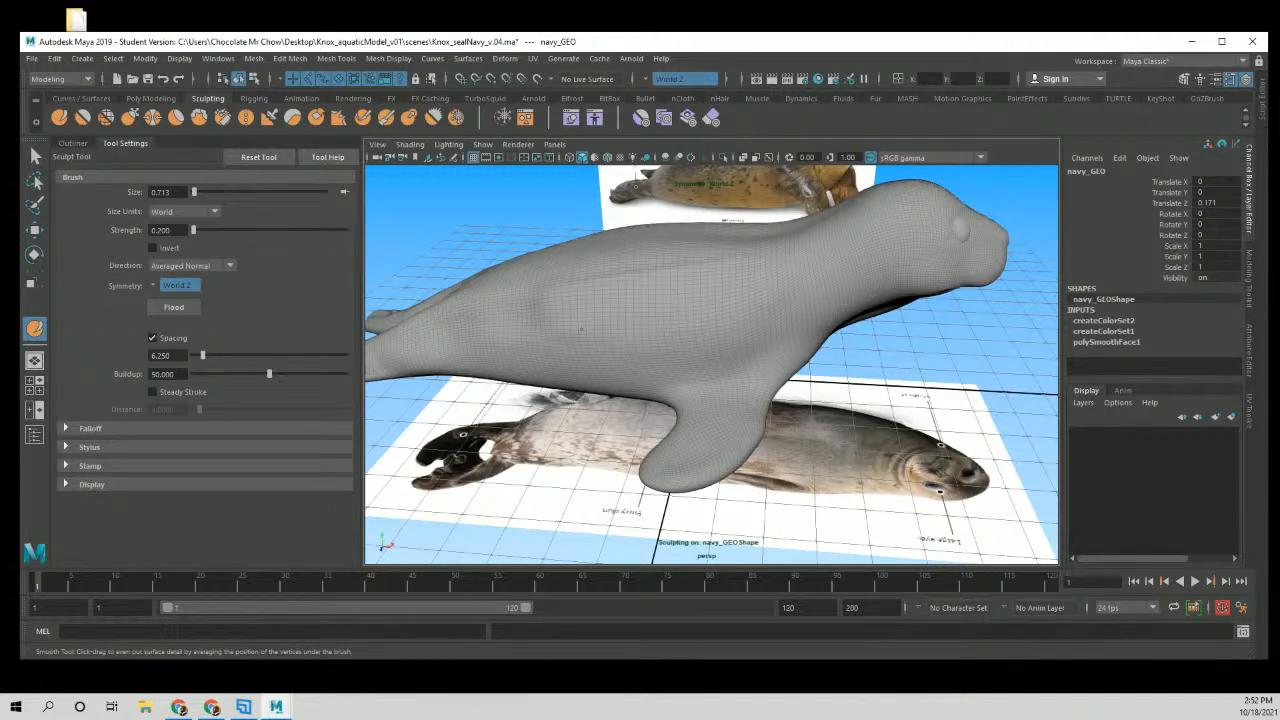
{"action": "left_click_drag", "start_coordinate": [729, 277], "coordinate": [688, 298], "text": "alt"}
{"action": "key", "text": "shift"}
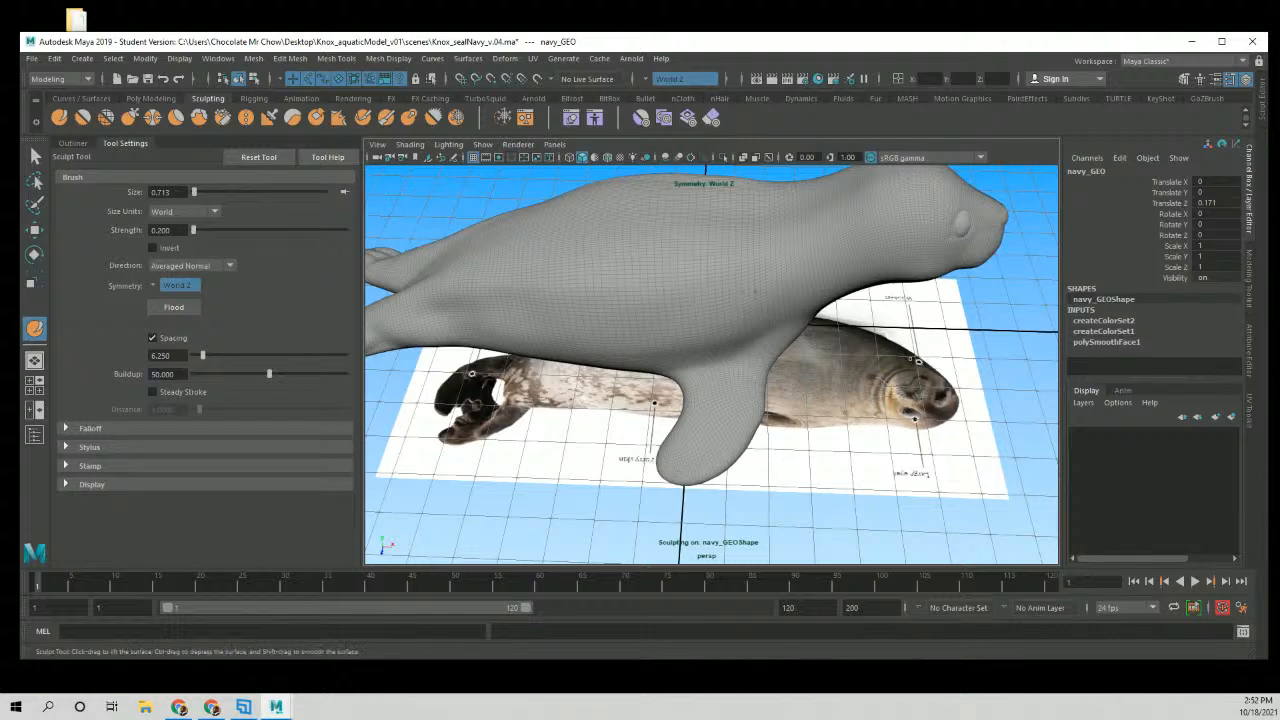
{"action": "left_click_drag", "start_coordinate": [760, 300], "coordinate": [680, 338], "text": "alt"}
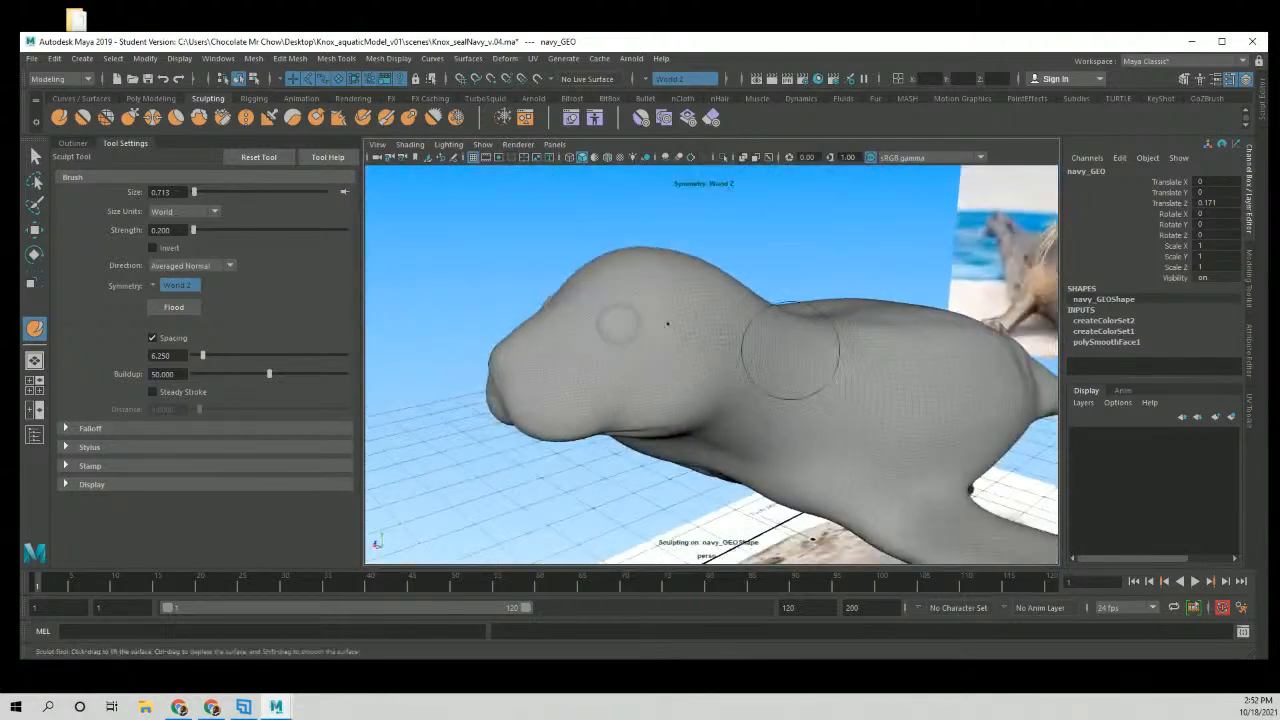
{"action": "right_click_drag", "start_coordinate": [791, 349], "coordinate": [745, 352], "text": "alt"}
{"action": "middle_click_drag", "start_coordinate": [790, 360], "coordinate": [631, 363], "text": "alt"}
{"action": "left_click_drag", "start_coordinate": [631, 363], "coordinate": [715, 350], "text": "alt"}
{"action": "middle_click_drag", "start_coordinate": [715, 350], "coordinate": [812, 308], "text": "alt"}
{"action": "mouse_move", "coordinate": [812, 308]}
{"action": "left_mouse_down", "text": "alt"}
{"action": "mouse_move", "coordinate": [815, 292]}
{"action": "mouse_move", "coordinate": [825, 335]}
{"action": "left_mouse_up", "text": "alt"}
Leave the Sculpt tool for the Select tool and deselect the seal to view it without wireframe.
{"action": "key", "text": "q"}
{"action": "left_click", "coordinate": [801, 436]}
{"action": "middle_click_drag", "start_coordinate": [738, 413], "coordinate": [753, 378], "text": "alt"}
{"action": "right_click_drag", "start_coordinate": [753, 378], "coordinate": [857, 357], "text": "alt"}
{"action": "left_click_drag", "start_coordinate": [857, 357], "coordinate": [742, 370], "text": "alt"}
Inspect the seal mesh's edges and vertices in component mode, then return to object mode with nothing selected.
{"action": "left_click", "coordinate": [682, 330]}
{"action": "right_click_drag", "start_coordinate": [647, 333], "coordinate": [648, 301]}
{"action": "left_click", "coordinate": [652, 320]}
{"action": "left_click_drag", "start_coordinate": [617, 344], "coordinate": [667, 362], "text": "alt"}
{"action": "left_click", "coordinate": [621, 335]}
{"action": "right_click_drag", "start_coordinate": [667, 362], "coordinate": [653, 354]}
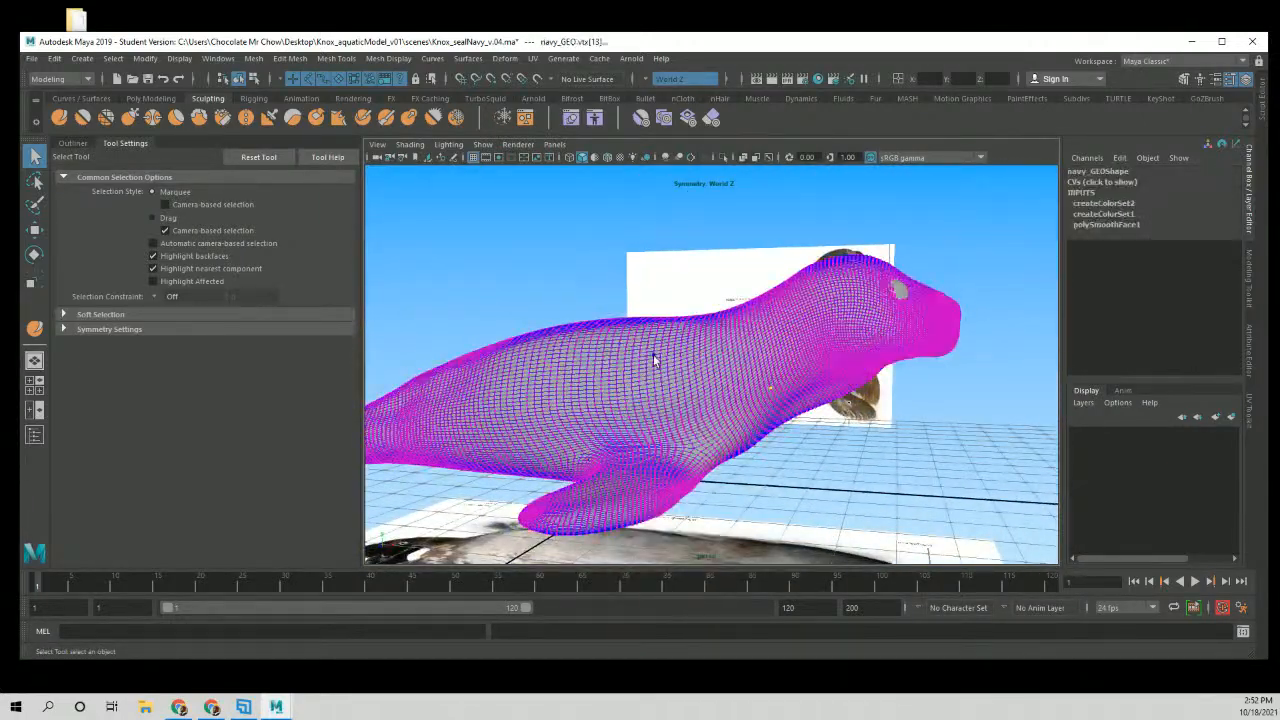
{"action": "left_click_drag", "start_coordinate": [653, 354], "coordinate": [644, 269], "text": "alt"}
{"action": "left_click_drag", "start_coordinate": [685, 224], "coordinate": [692, 350]}
{"action": "left_click", "coordinate": [877, 451]}
{"action": "left_click_drag", "start_coordinate": [870, 435], "coordinate": [806, 366], "text": "alt"}
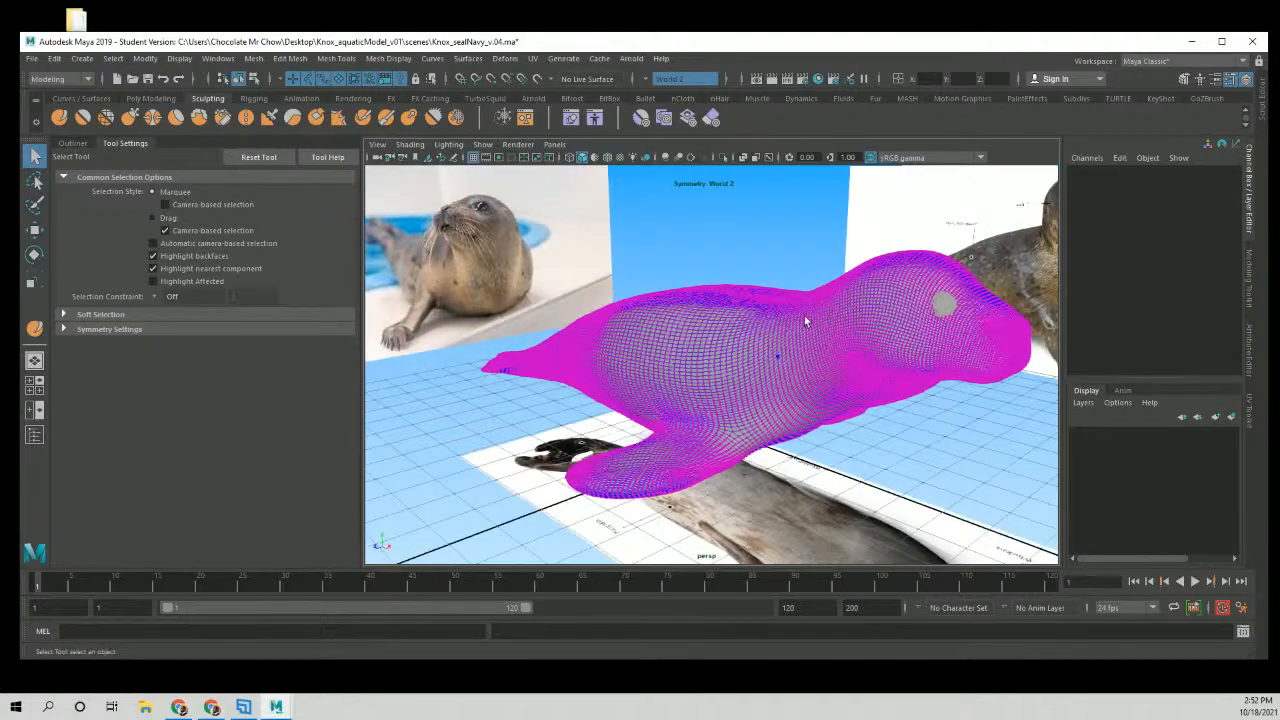
{"action": "right_click_drag", "start_coordinate": [804, 315], "coordinate": [832, 290]}
{"action": "mouse_move", "coordinate": [887, 442]}
{"action": "left_mouse_down", "text": "alt"}
{"action": "mouse_move", "coordinate": [938, 444]}
{"action": "mouse_move", "coordinate": [799, 411]}
{"action": "mouse_move", "coordinate": [879, 447]}
{"action": "left_mouse_up", "text": "alt"}
{"action": "left_click", "coordinate": [938, 450]}
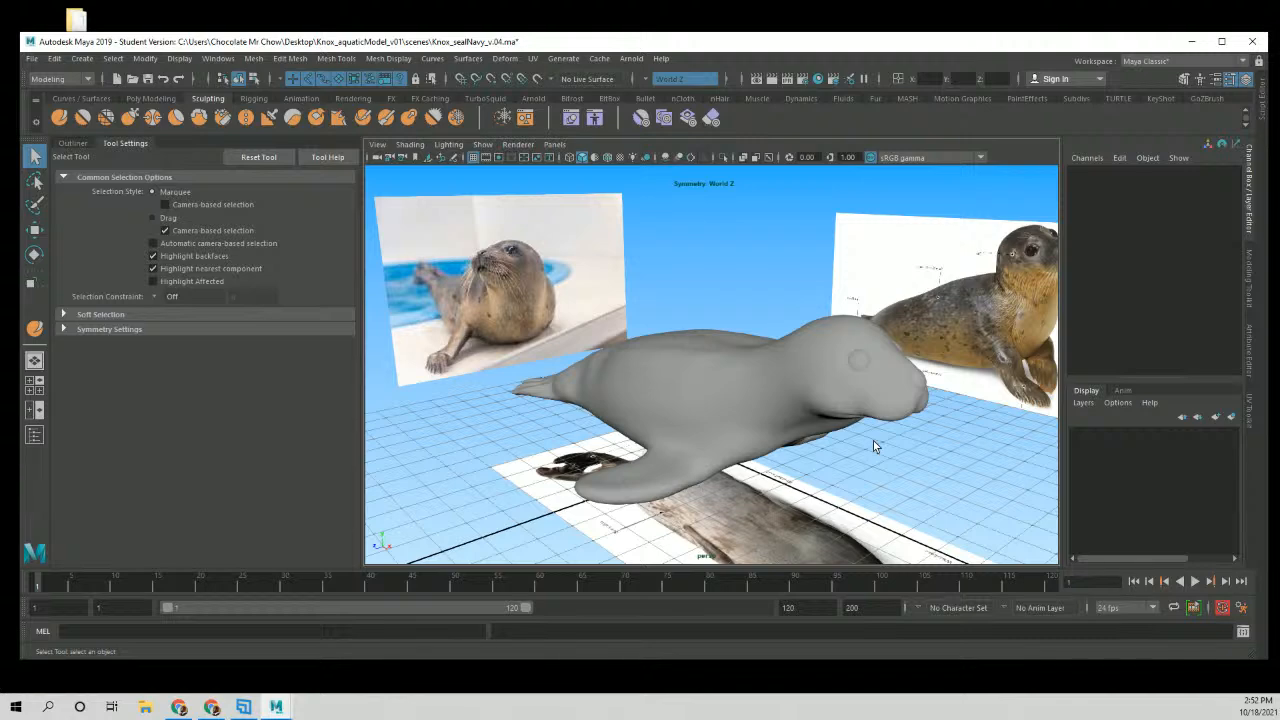
{"action": "left_click_drag", "start_coordinate": [393, 47], "coordinate": [420, 52]}
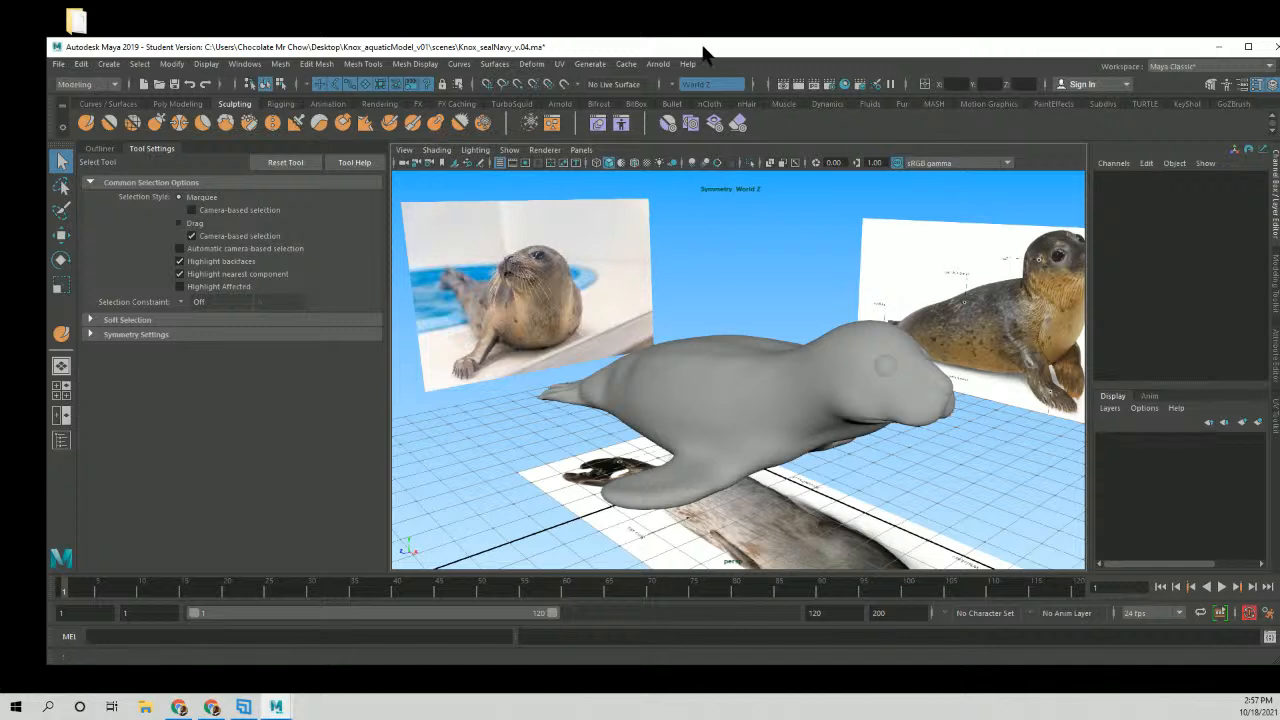
{"action": "mouse_move", "coordinate": [712, 47]}
{"action": "left_mouse_down"}
{"action": "mouse_move", "coordinate": [749, 55]}
{"action": "mouse_move", "coordinate": [705, 54]}
{"action": "left_mouse_up"}
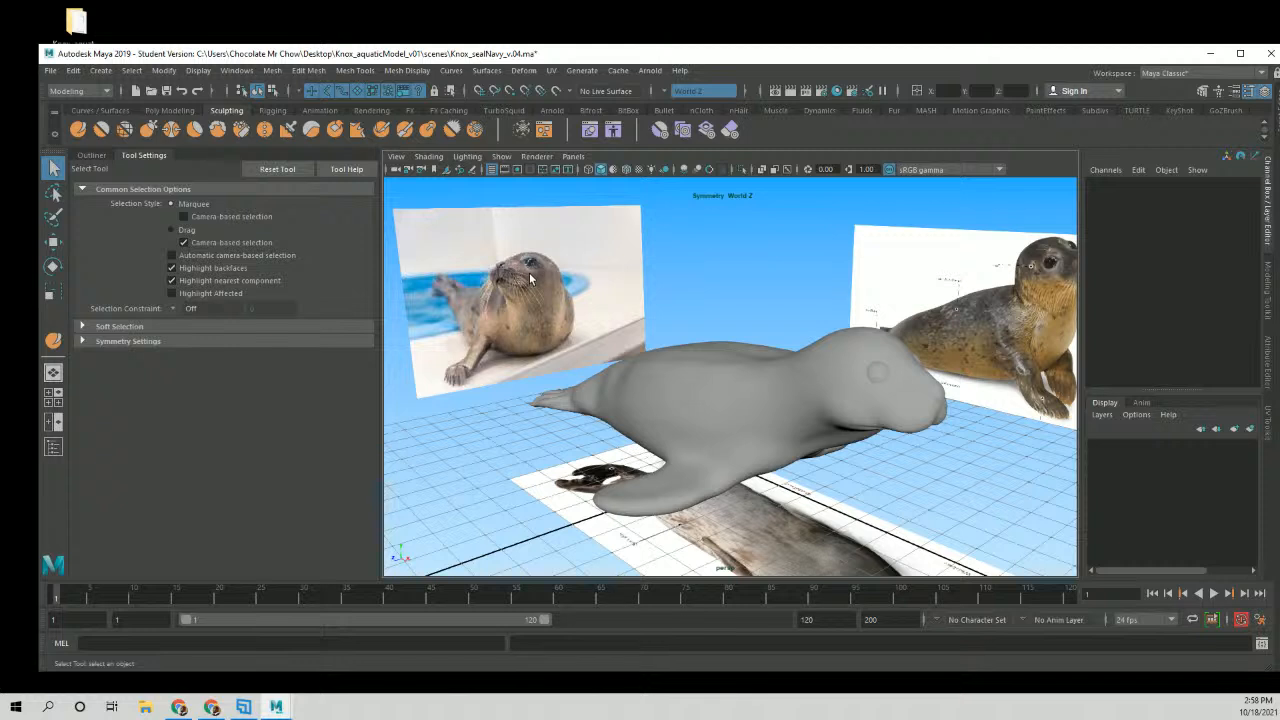
{"action": "left_click", "coordinate": [747, 405]}
{"action": "left_click", "coordinate": [724, 418]}
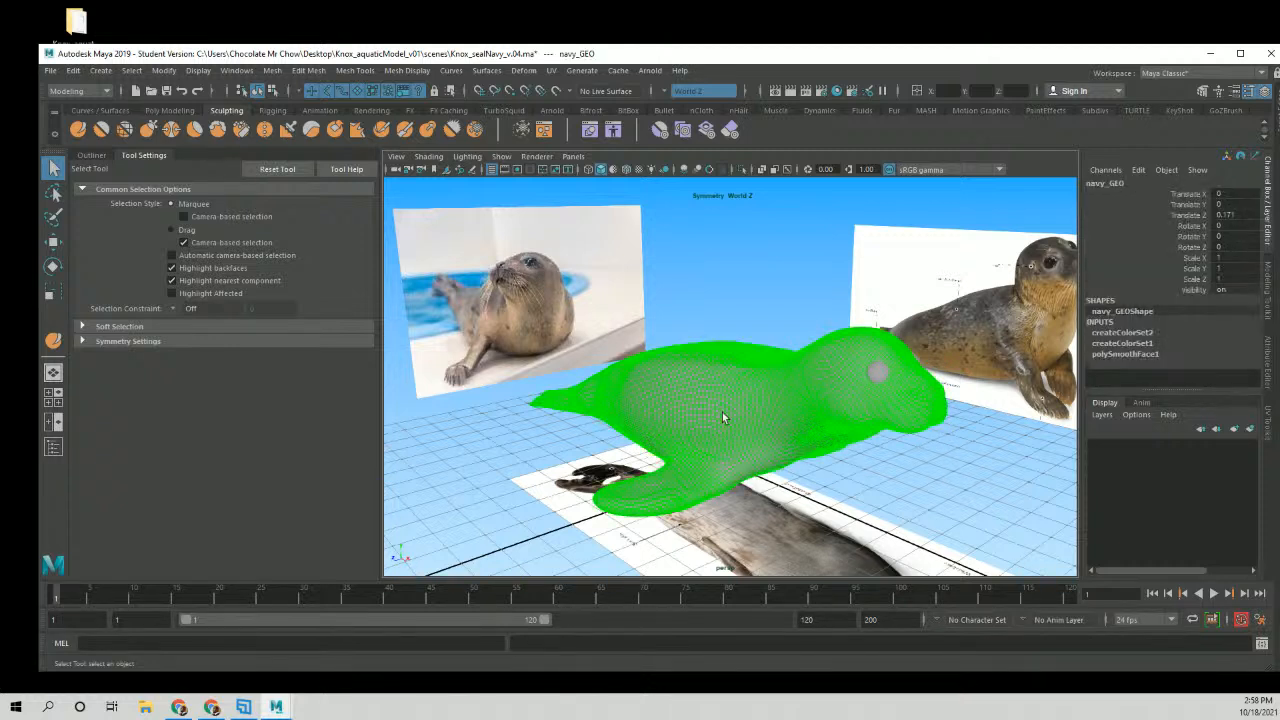
{"action": "left_click", "coordinate": [675, 325]}
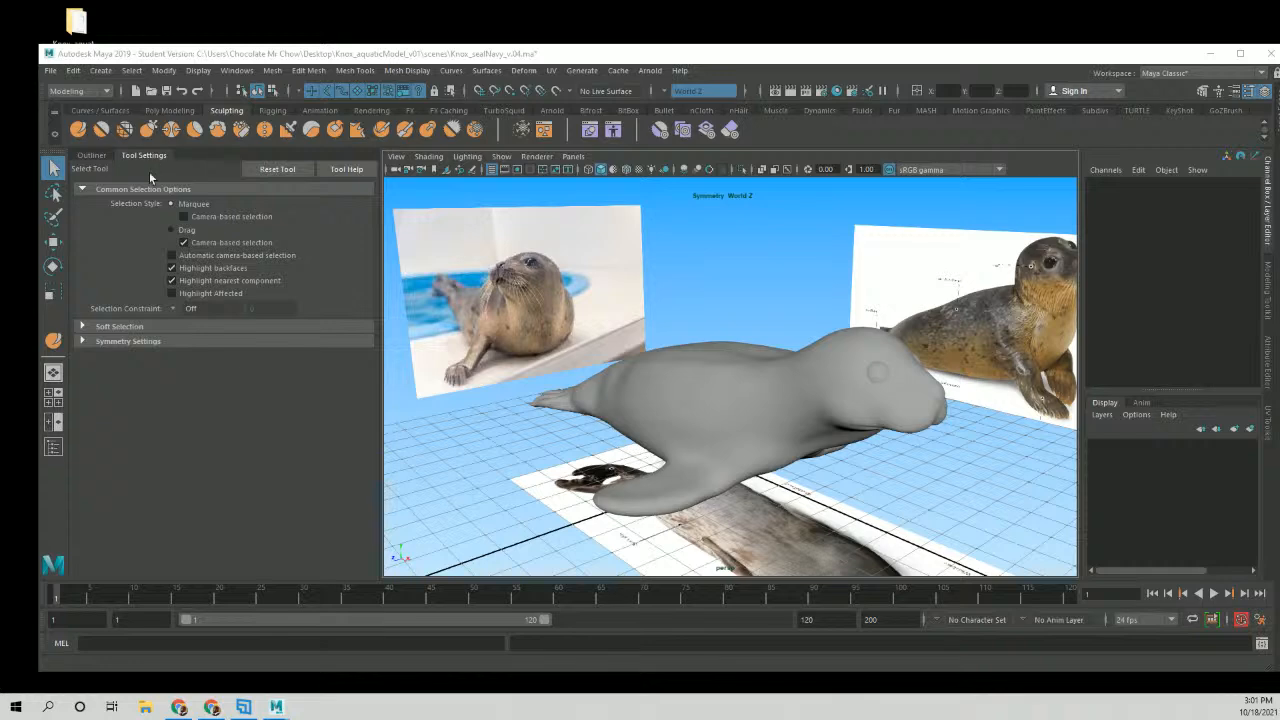
{"action": "left_click_drag", "start_coordinate": [232, 56], "coordinate": [254, 56]}
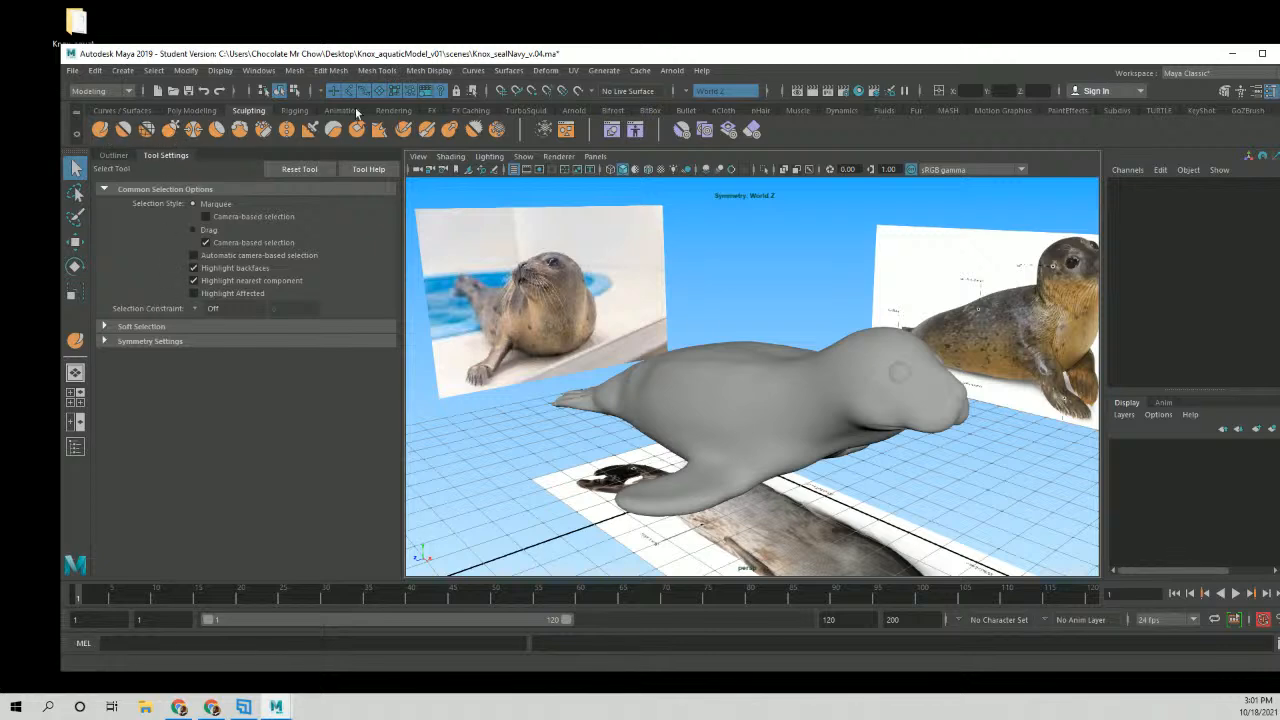
{"action": "left_click_drag", "start_coordinate": [380, 60], "coordinate": [384, 55]}
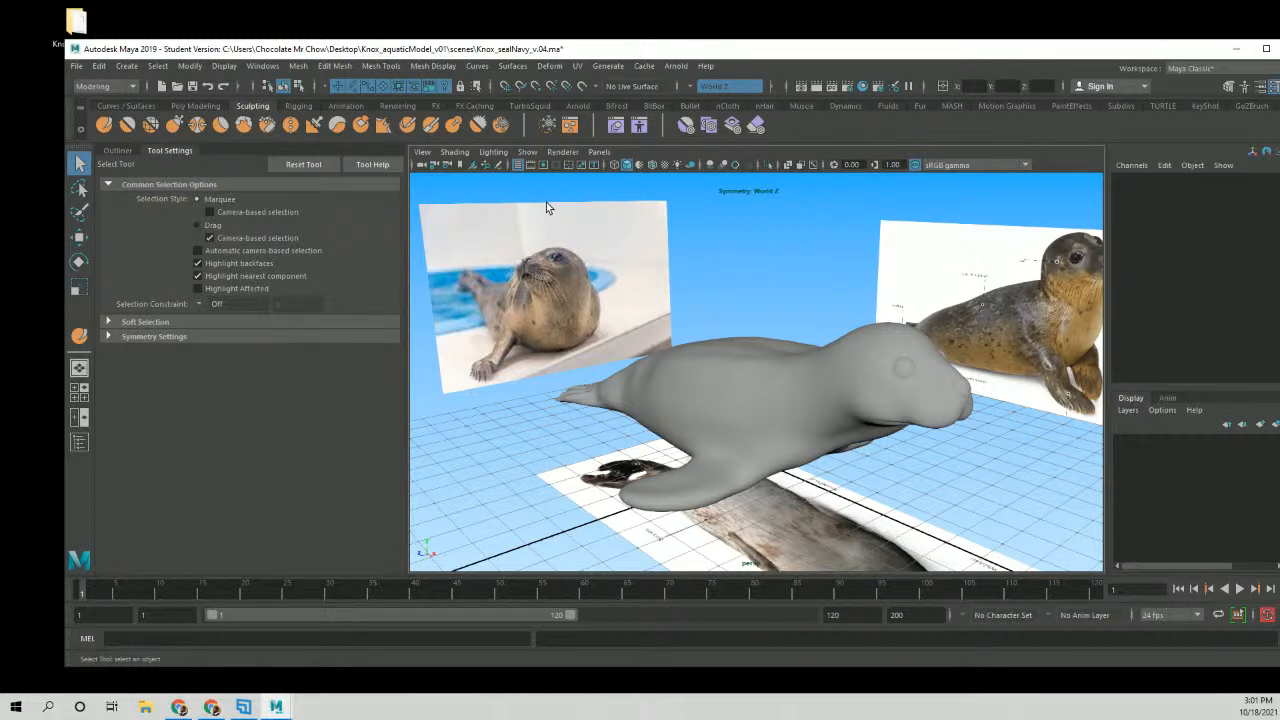
{"action": "left_click_drag", "start_coordinate": [524, 50], "coordinate": [526, 44]}
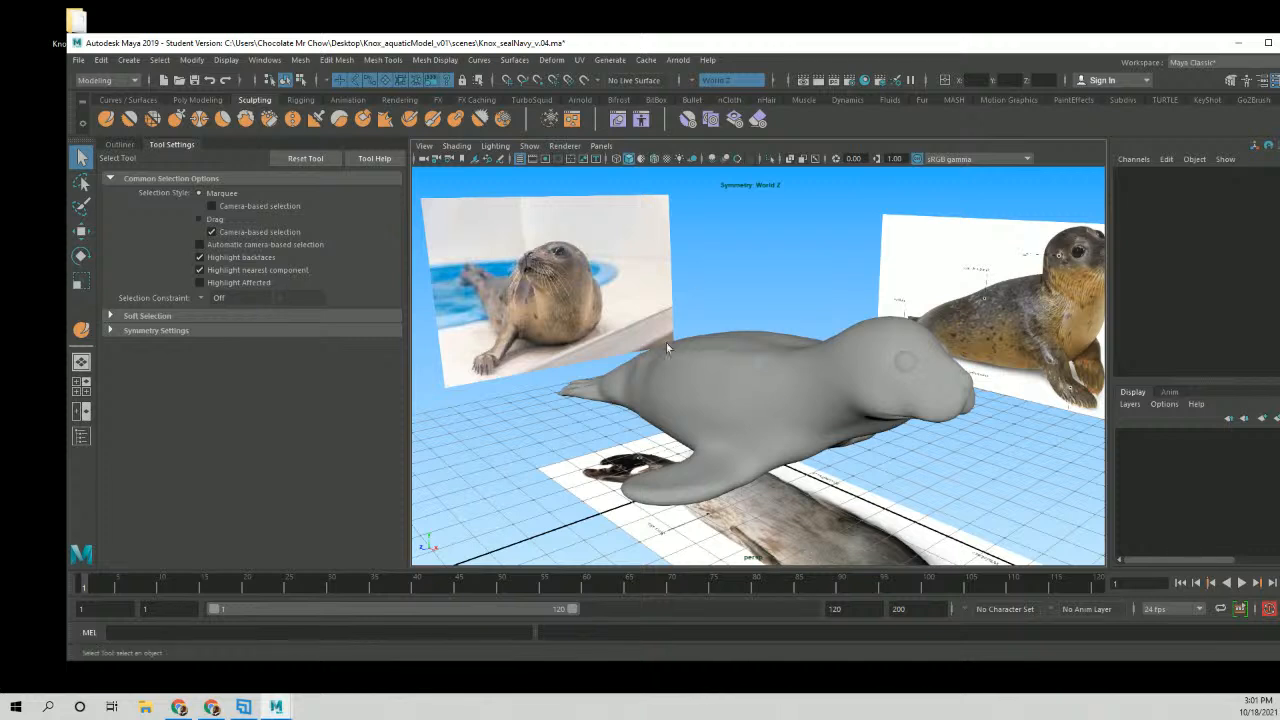